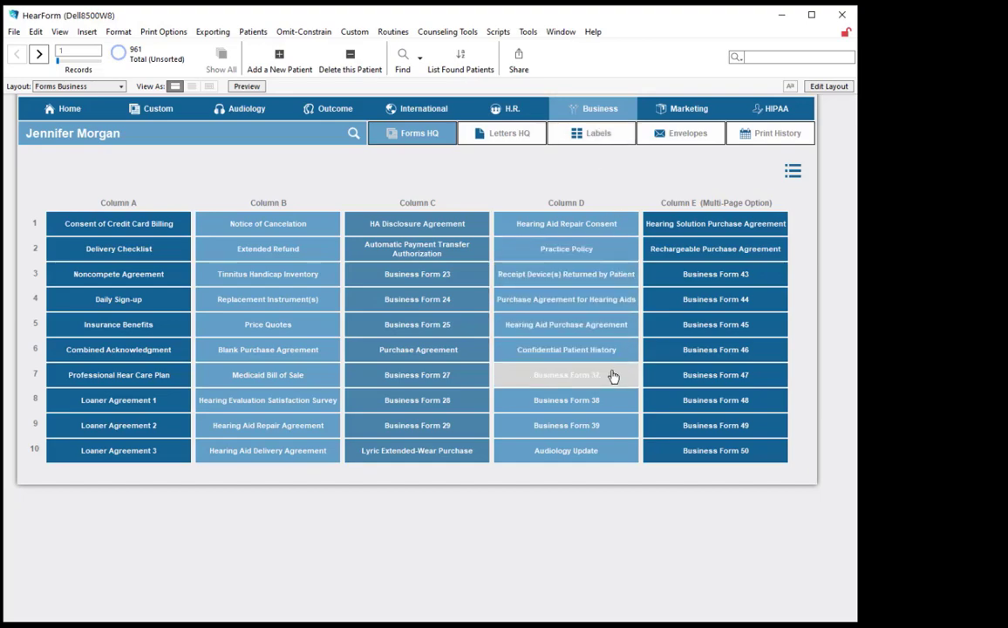
Retitle the Business Form 37 button as "Vestibular Form" in the business forms button setup and copy the new title
click(792, 173)
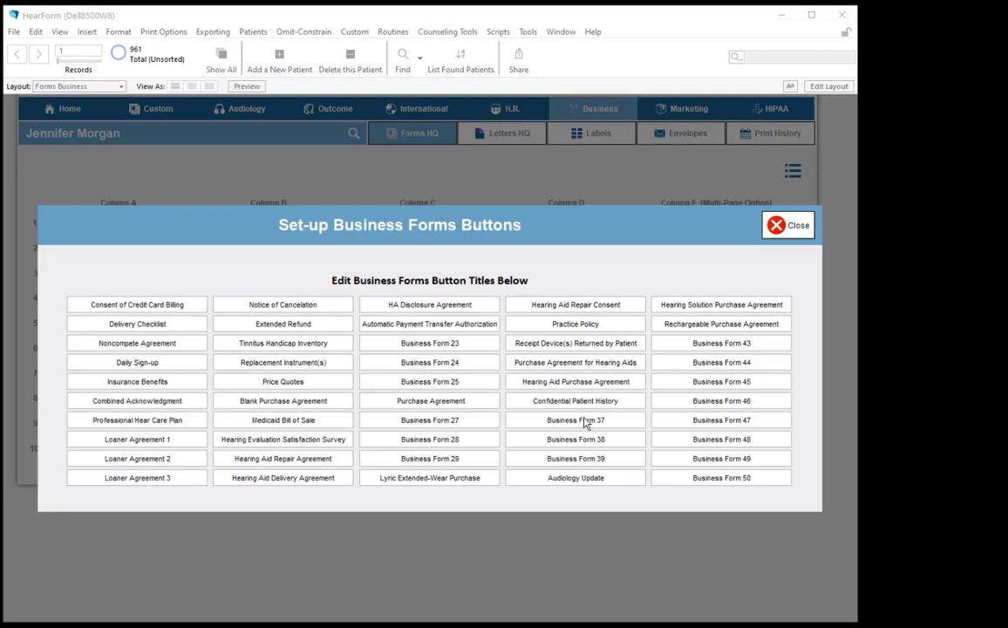
click(589, 424)
text(Ves)
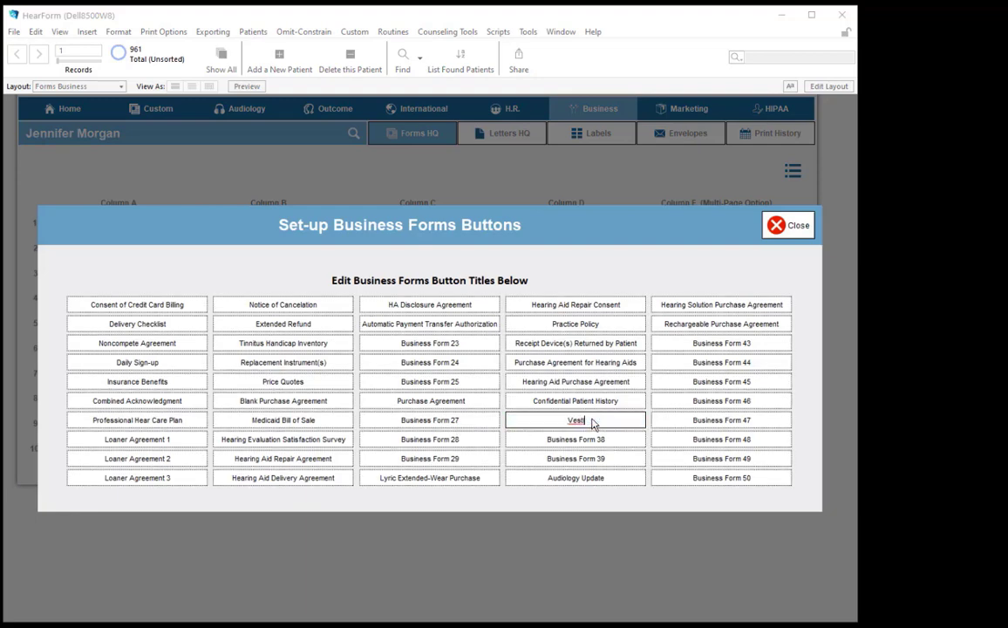
text(tibule)
text(r Form)
triple_click(605, 420)
key(ctrl+c)
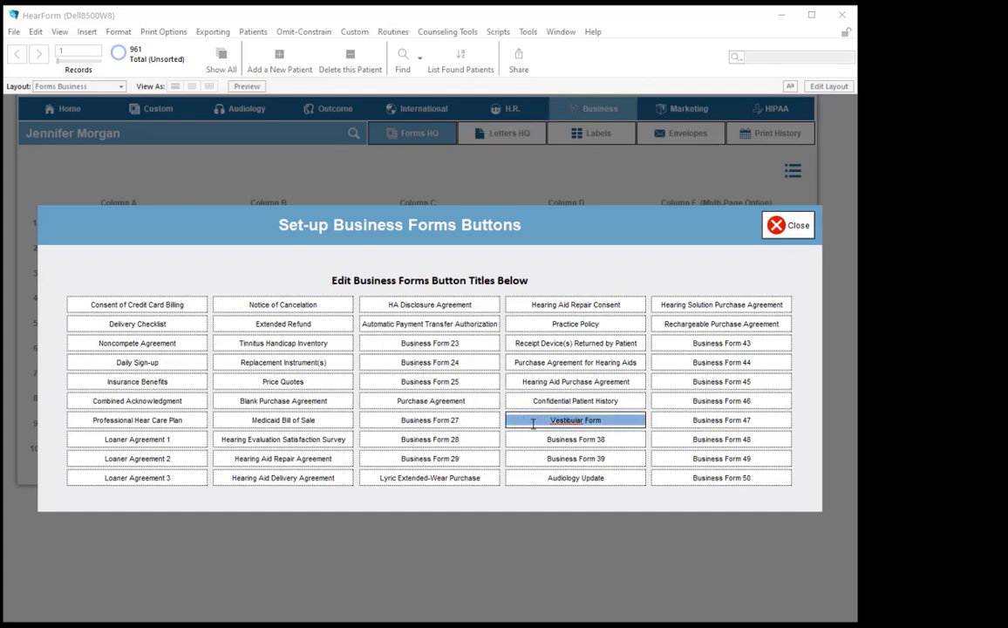
click(792, 226)
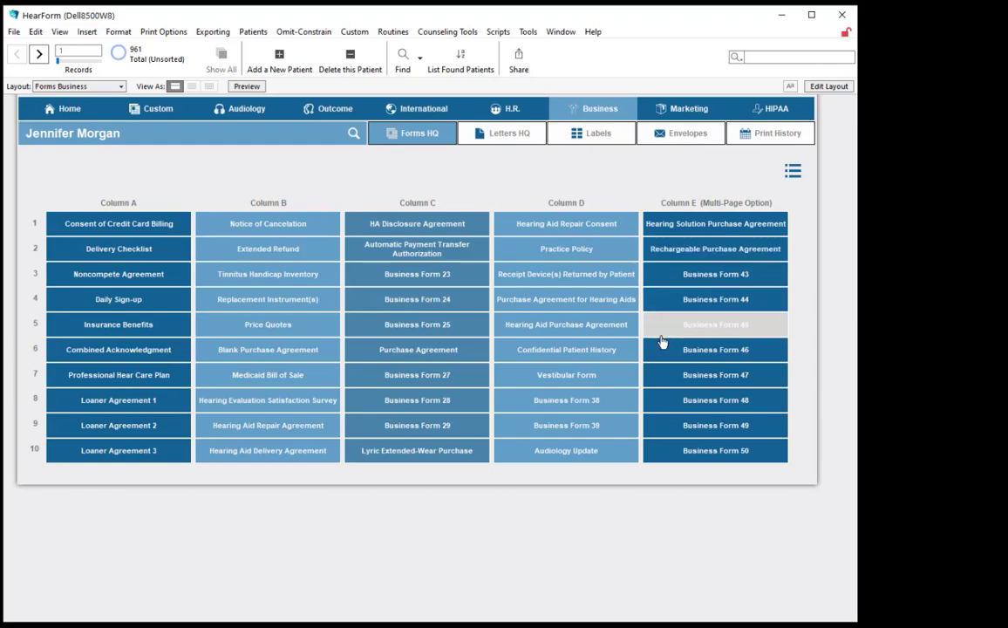
Open the blank Vestibular Form, rename its layout "Vestibular Form" with the copied title, and save the layout
click(601, 372)
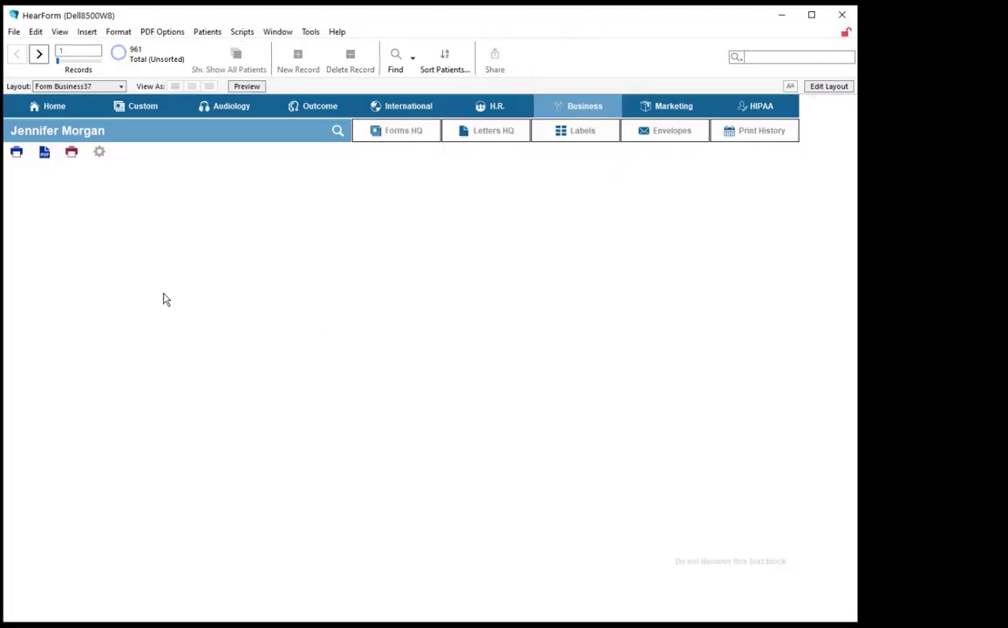
key(ctrl+l)
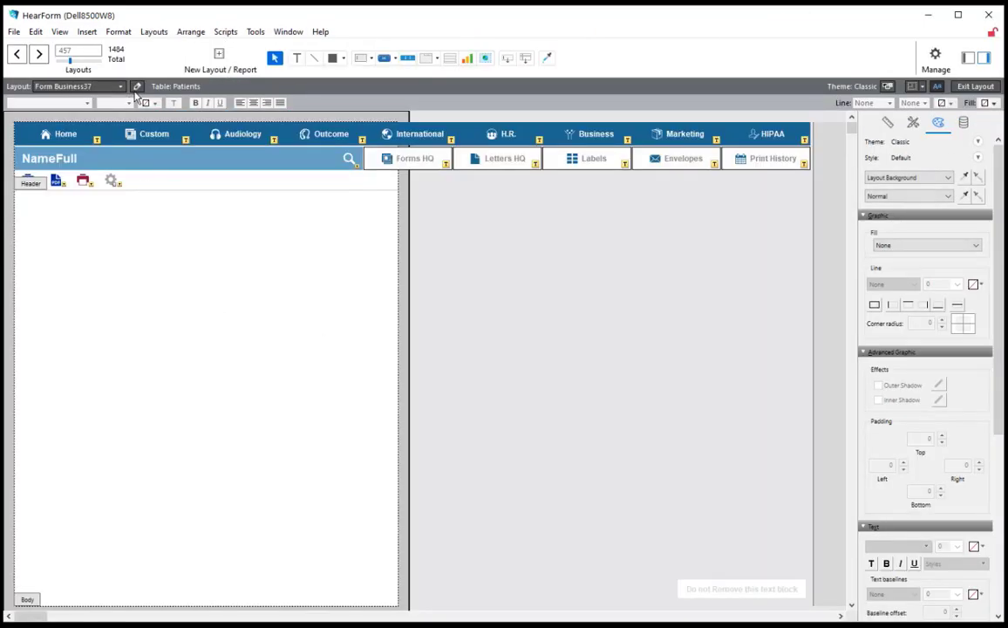
click(137, 86)
key(ctrl+v)
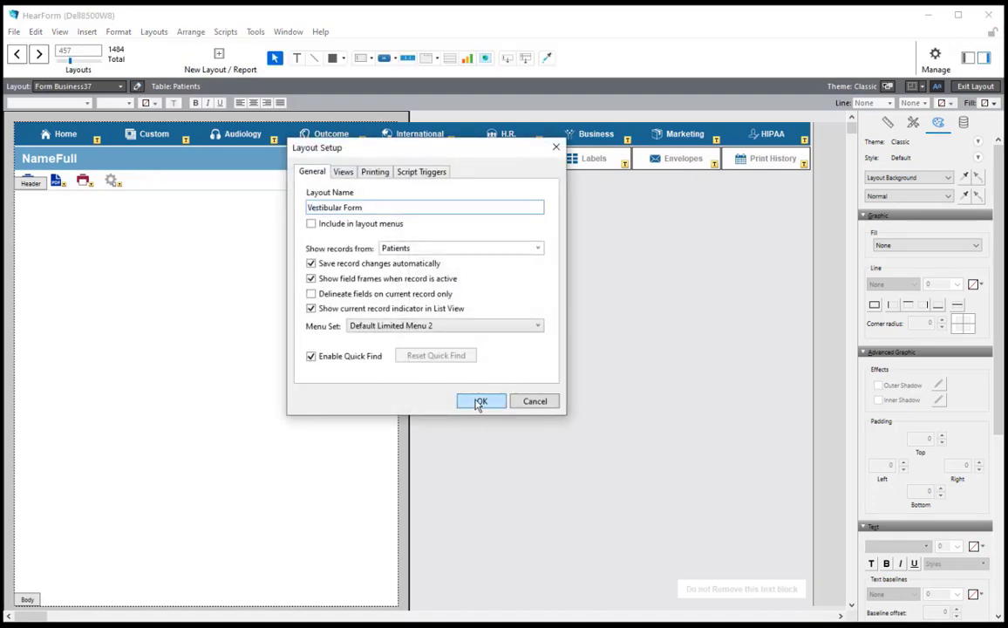
click(479, 401)
key(ctrl+b)
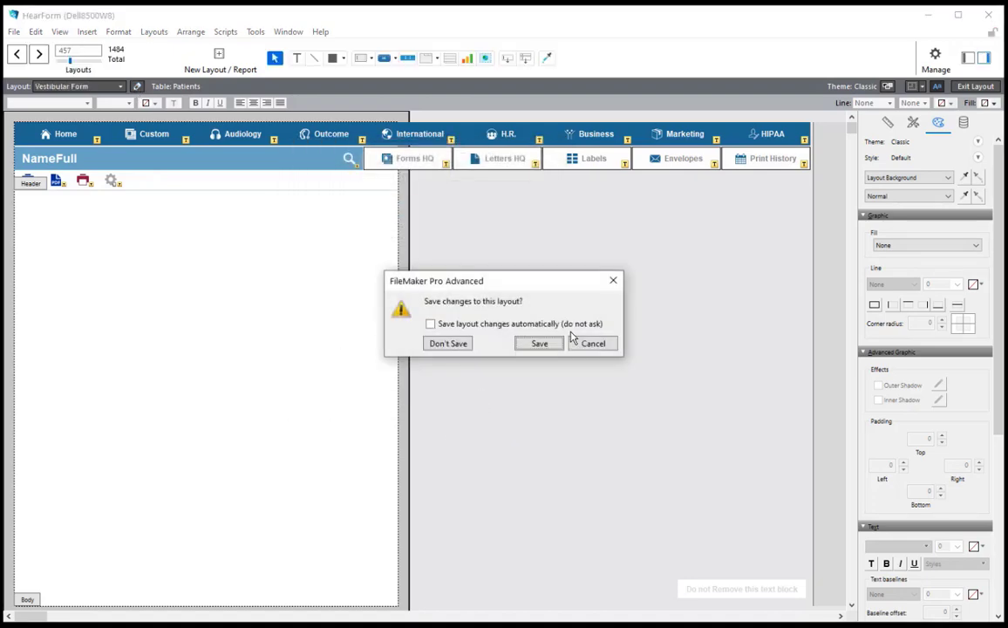
click(551, 346)
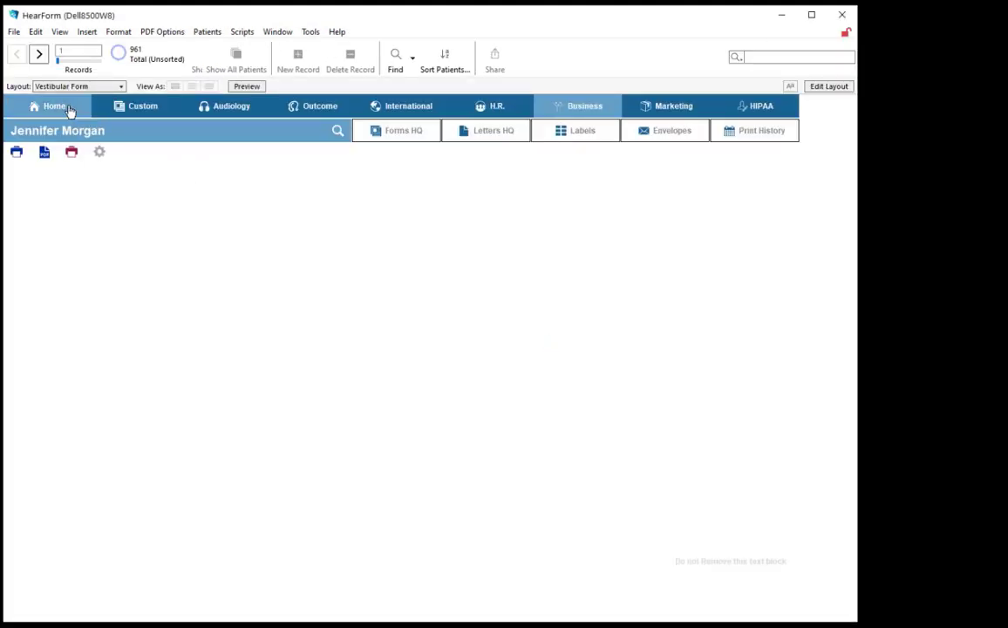
Add "Vestibular Form" to the Home screen's form value list, between Tinnitus Handicap Inventory and Waiver for upgraded DME purchases
click(67, 108)
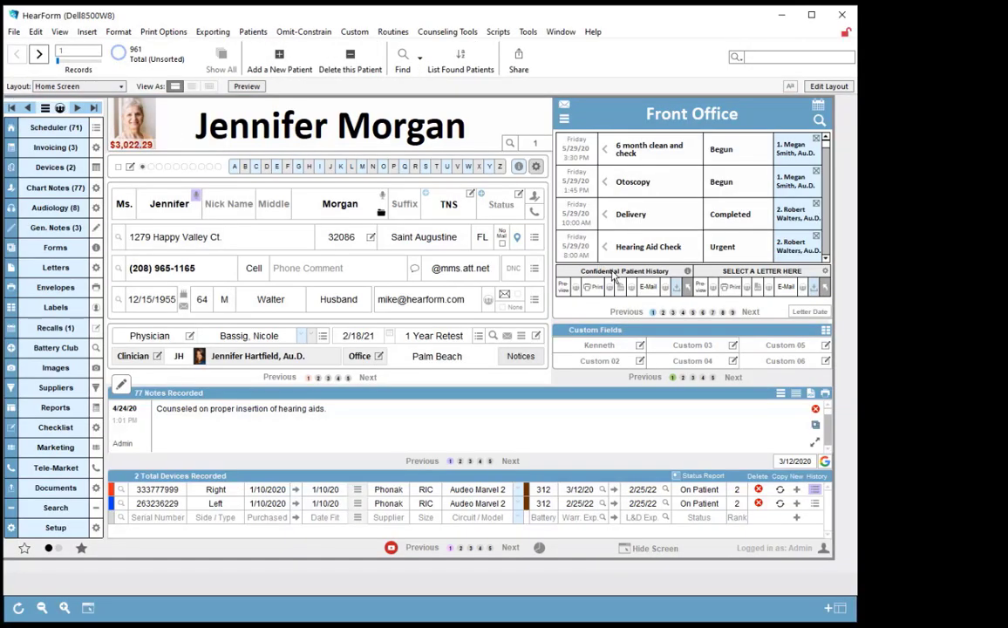
click(614, 275)
scroll(709, 453, down, 5)
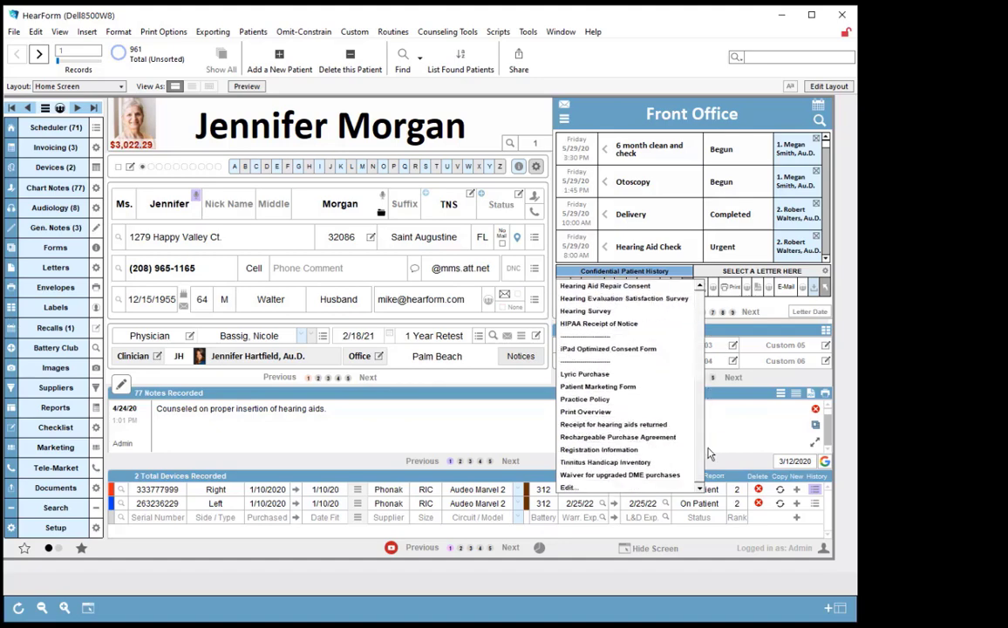
click(567, 489)
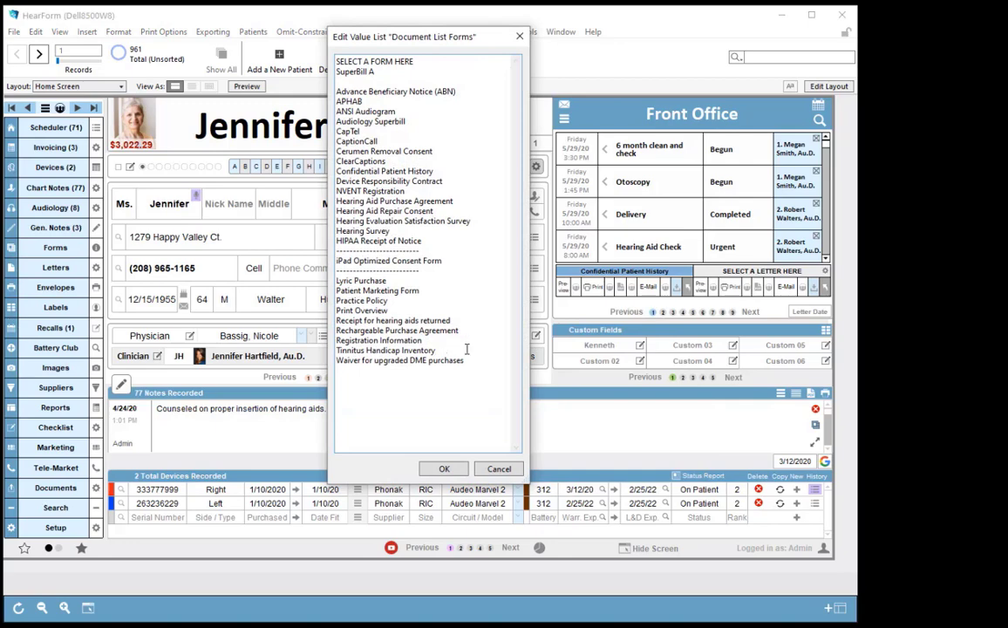
click(466, 349)
key(Return)
text(Vestibular Form)
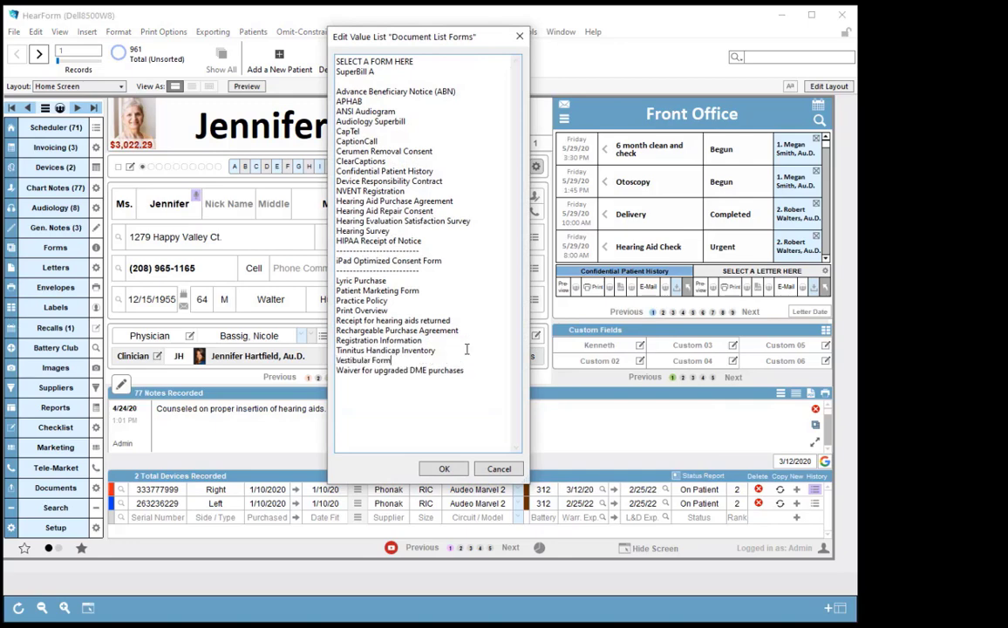
click(443, 469)
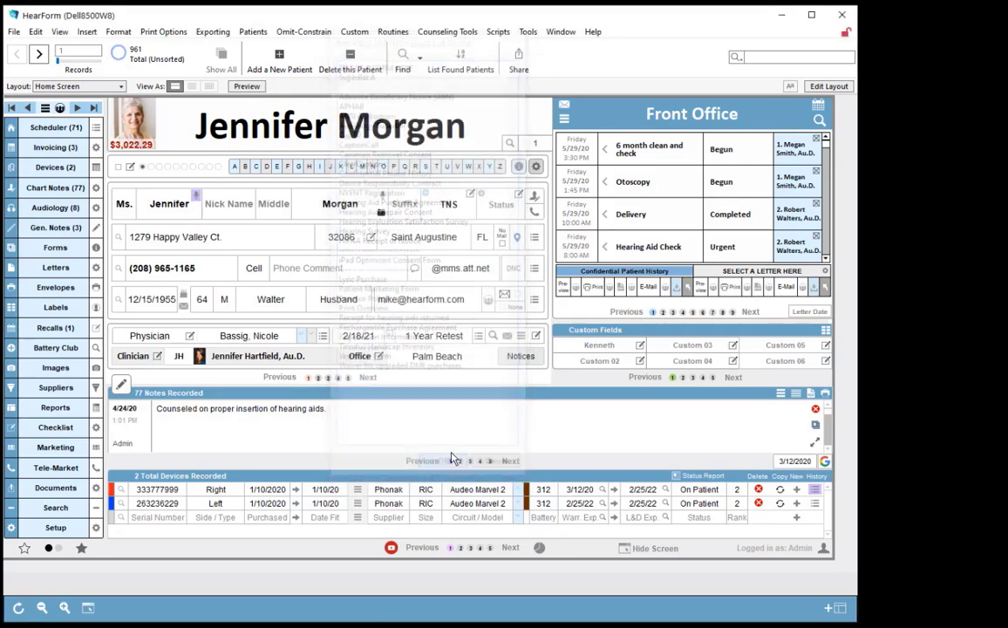
Choose Vestibular Form in the Home screen's form selector and go to that form
click(632, 278)
scroll(683, 452, down, 3)
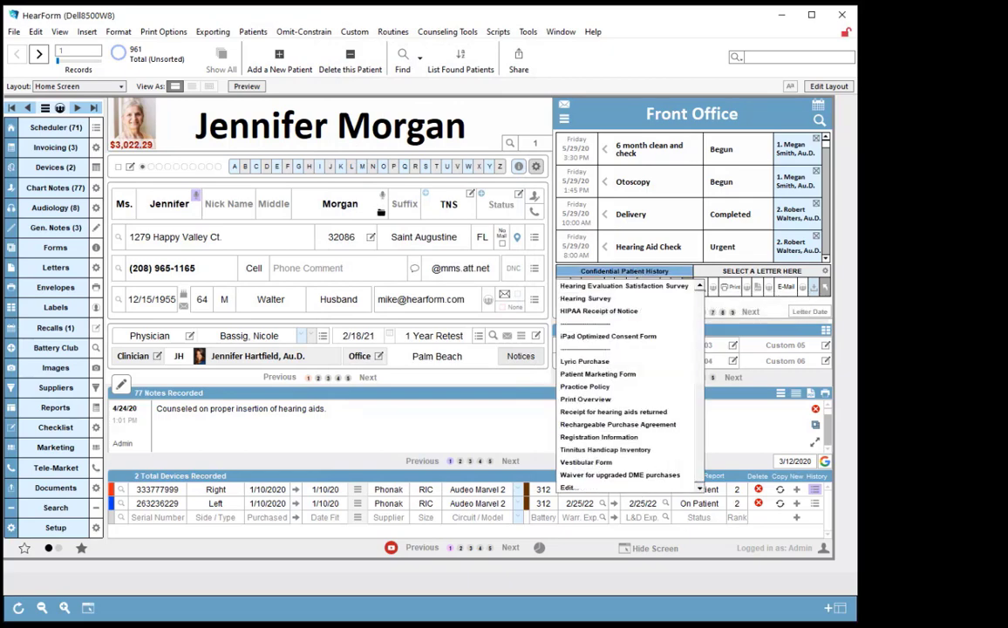
key(Escape)
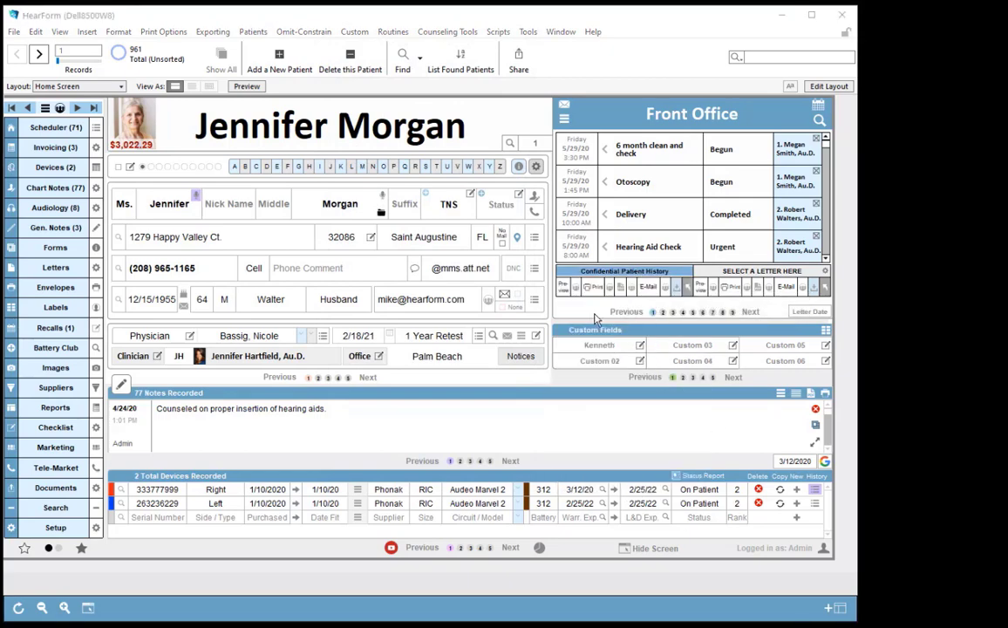
click(625, 277)
scroll(688, 436, down, 5)
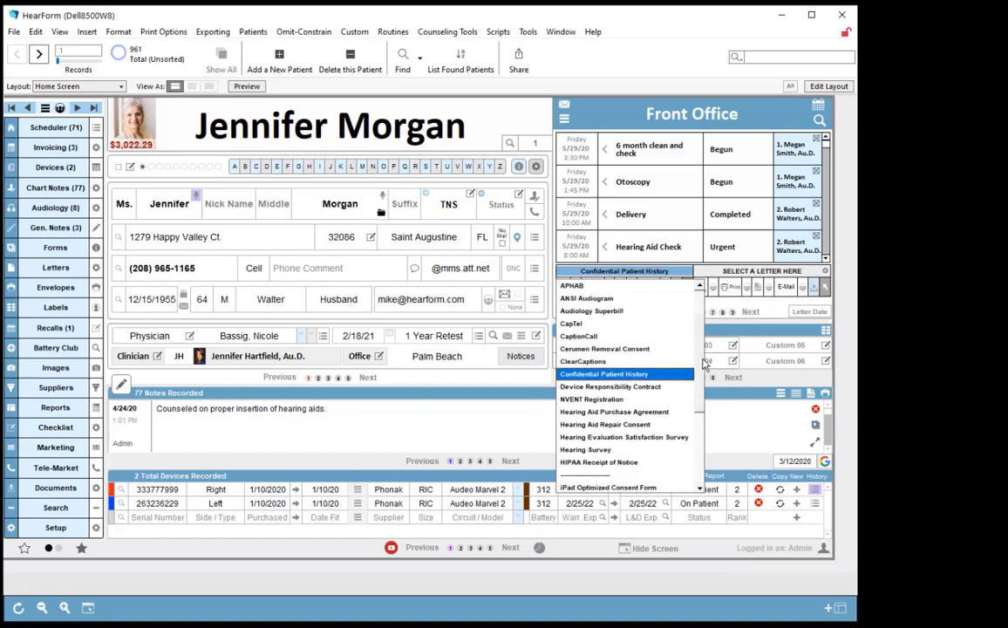
click(590, 463)
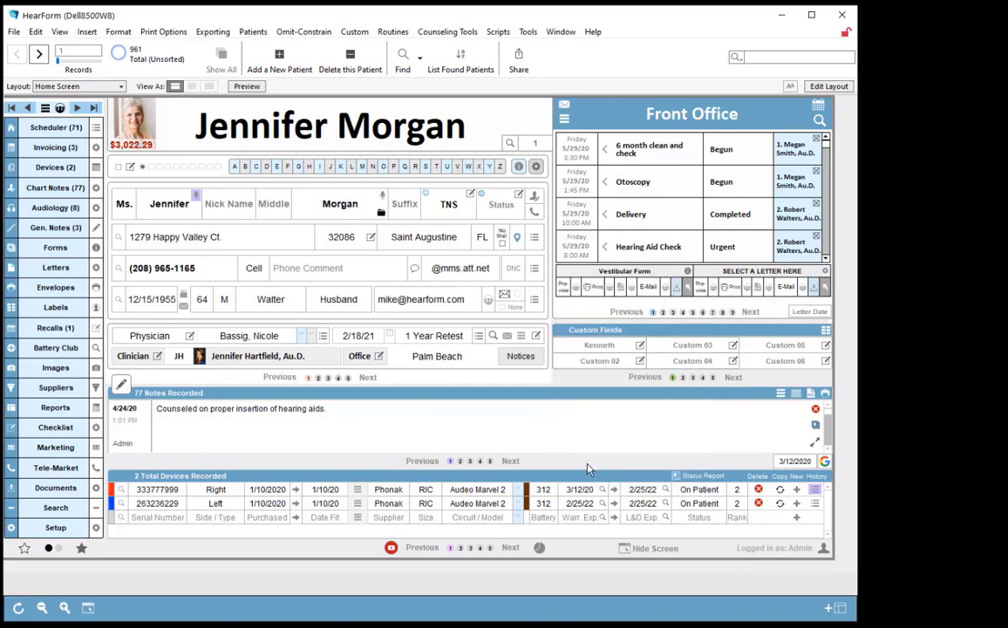
click(687, 293)
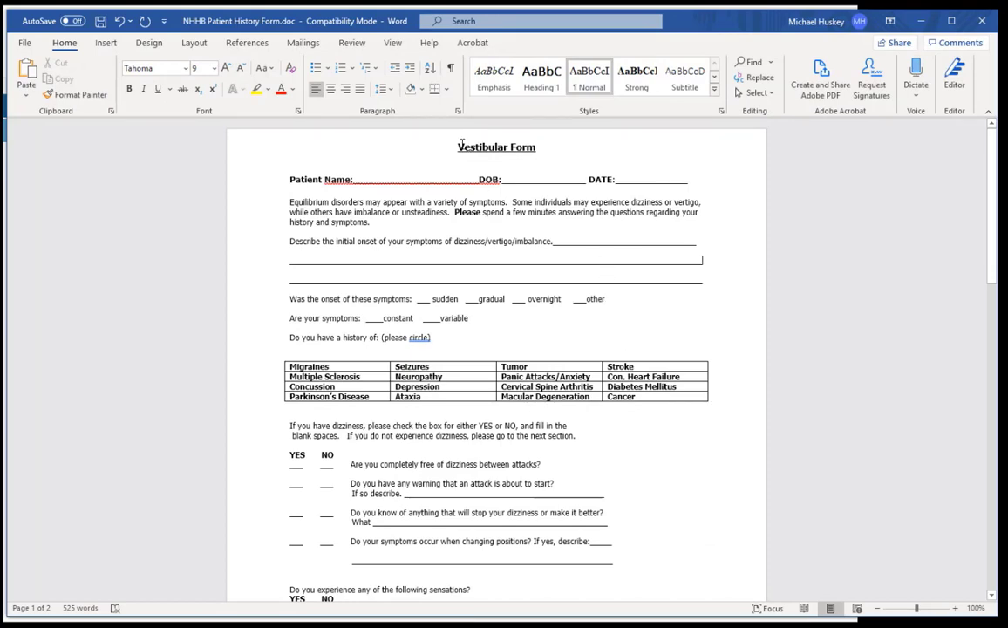
Copy the Word document's text from the "Vestibular Form" title through "Do you have a history of", and open the HearForm form layout for editing
drag(457, 144, 505, 347)
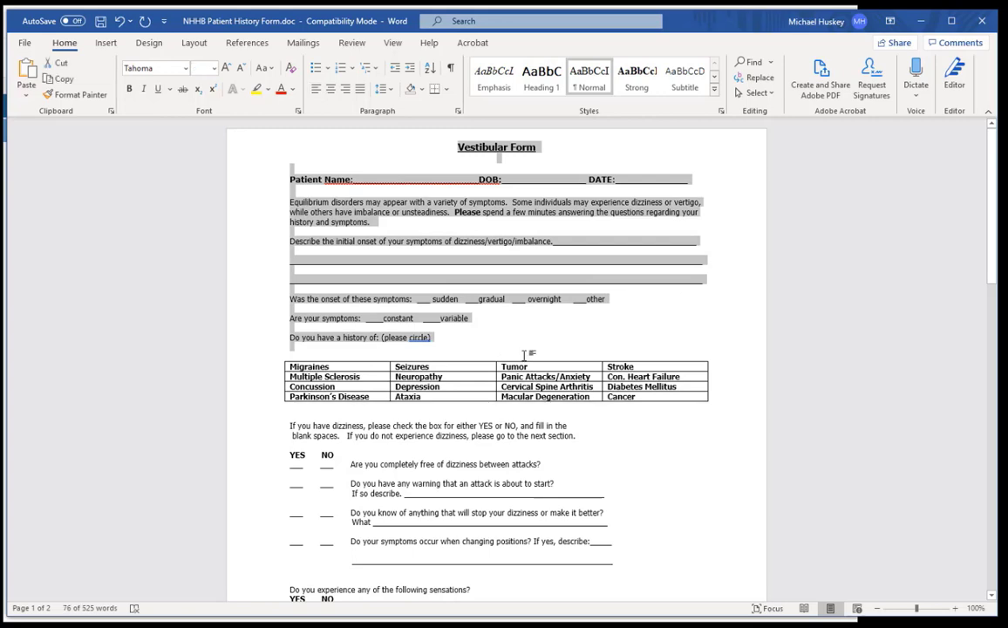
key(alt+Tab)
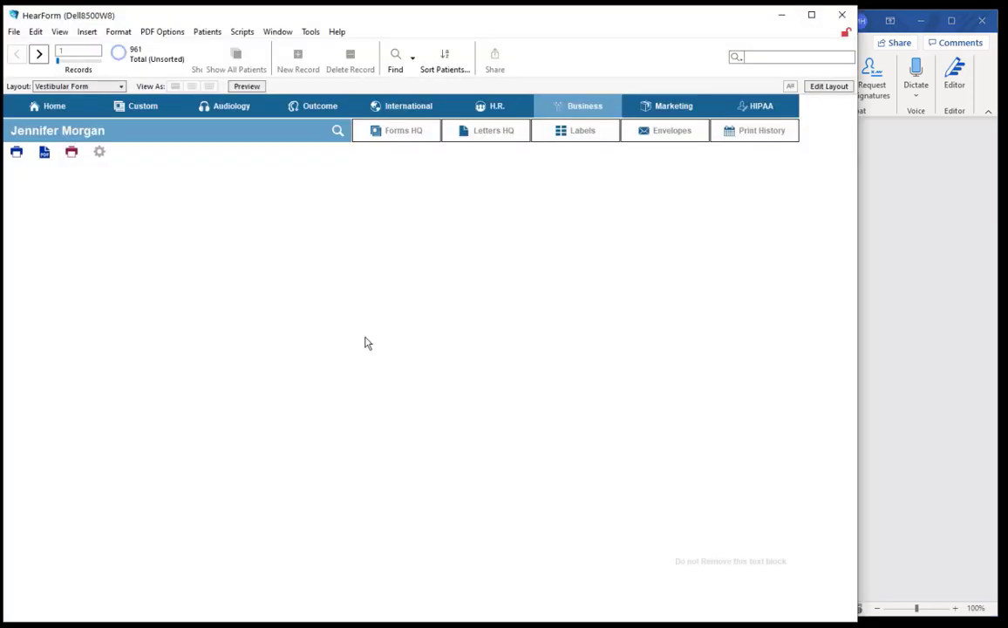
click(819, 87)
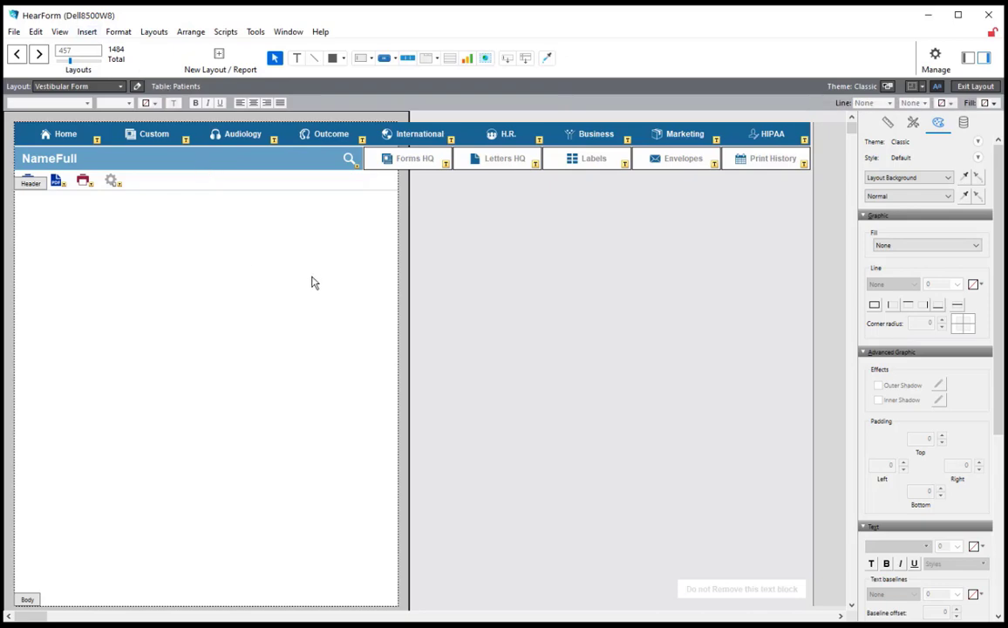
Hide the layout's page margins and show them again
click(60, 32)
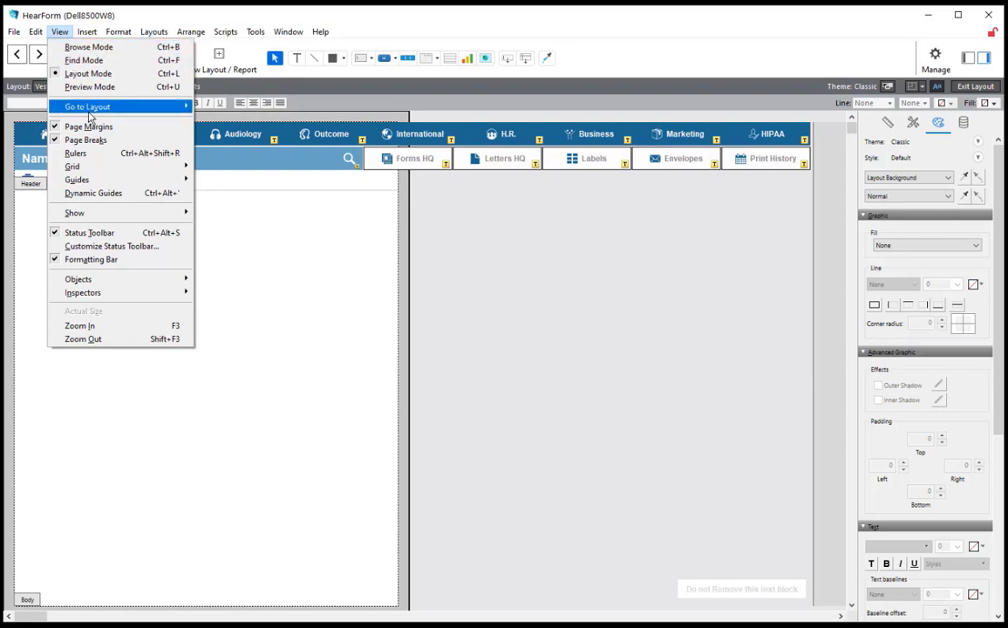
click(88, 126)
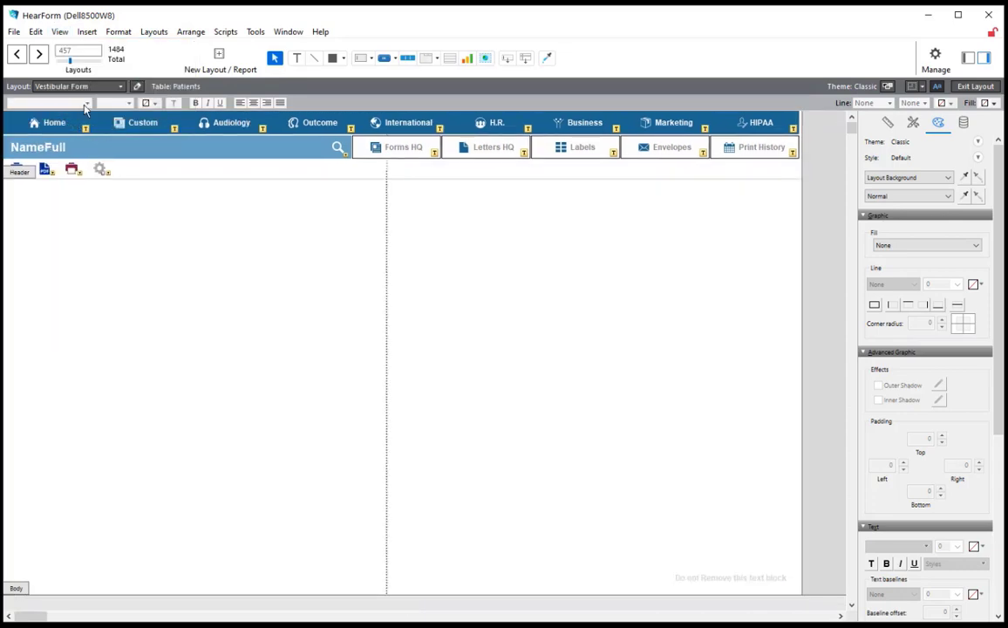
click(60, 32)
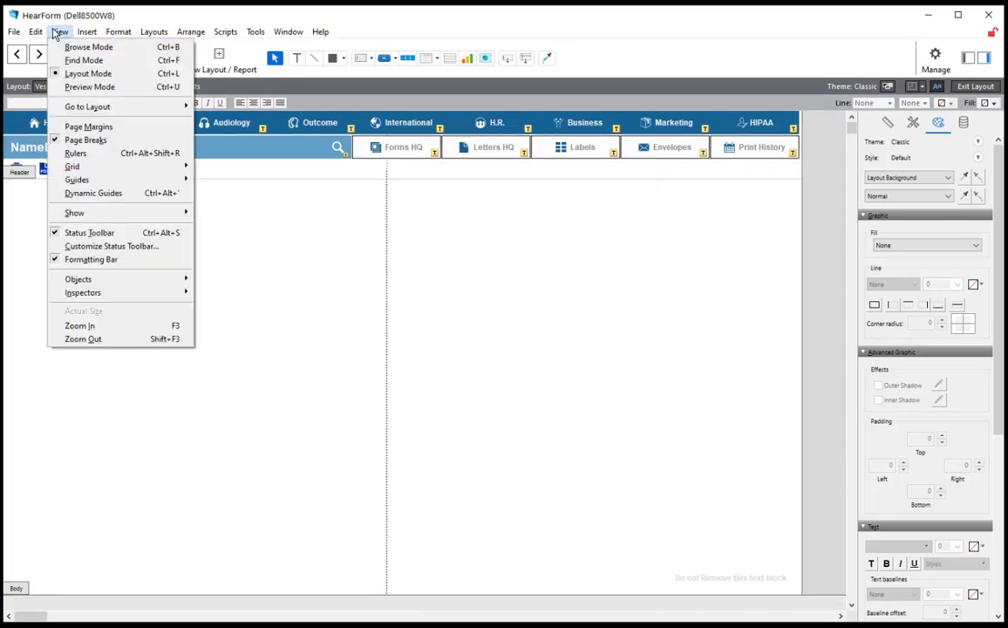
click(89, 128)
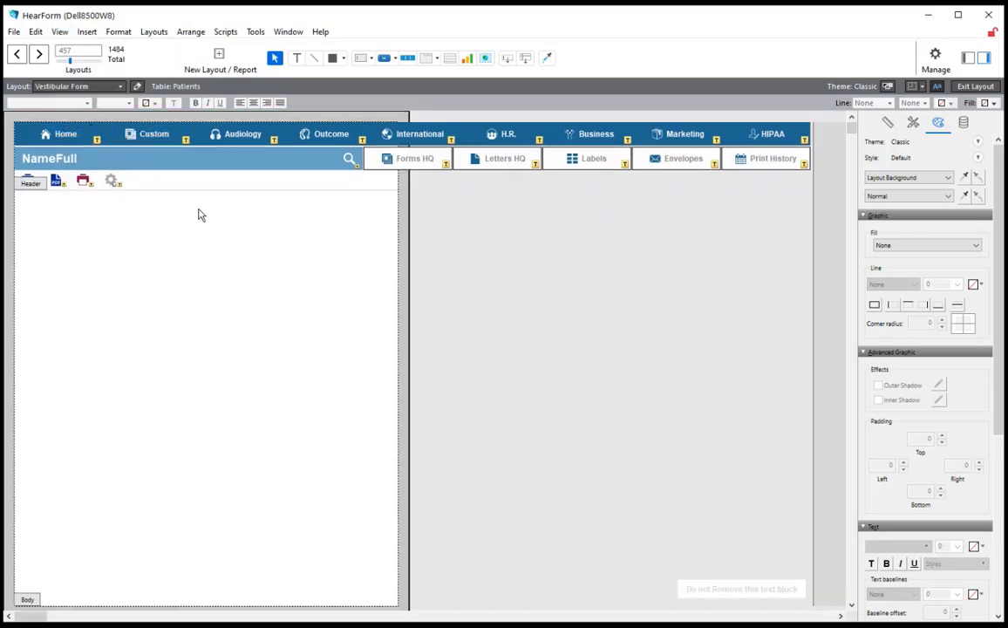
Draw a text block across the page width below the header and paste the copied Vestibular Form text into it
click(297, 59)
drag(30, 208, 383, 433)
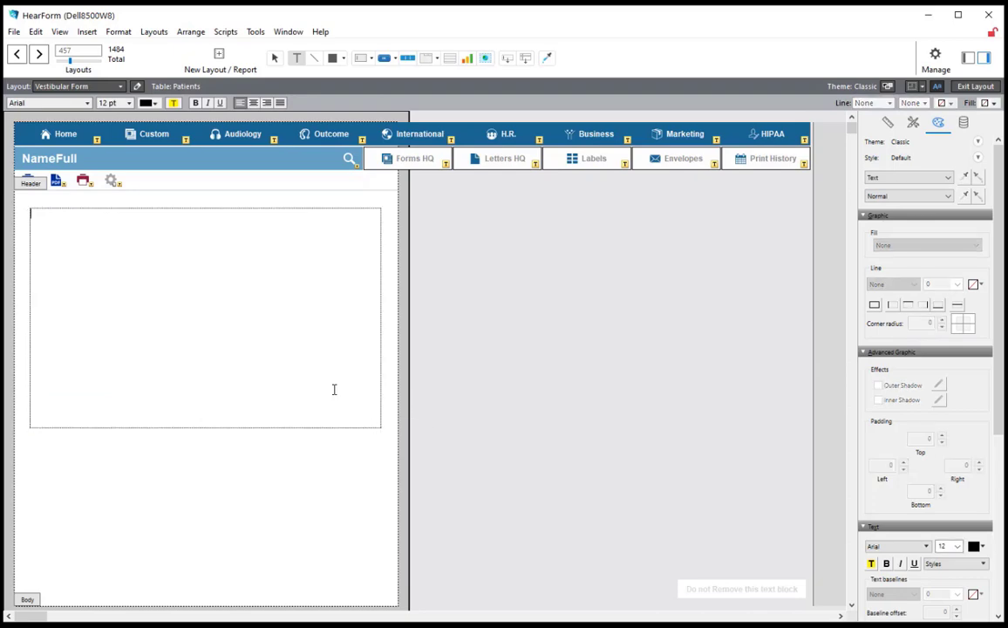
key(ctrl+v)
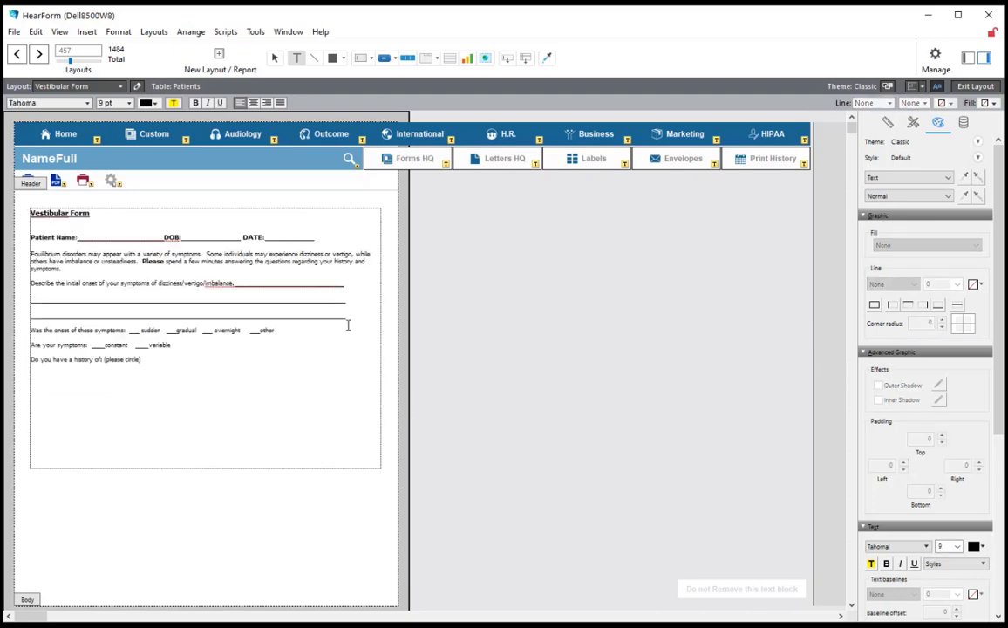
Center the "Vestibular Form" title and set its font size to 14 pt
triple_click(101, 212)
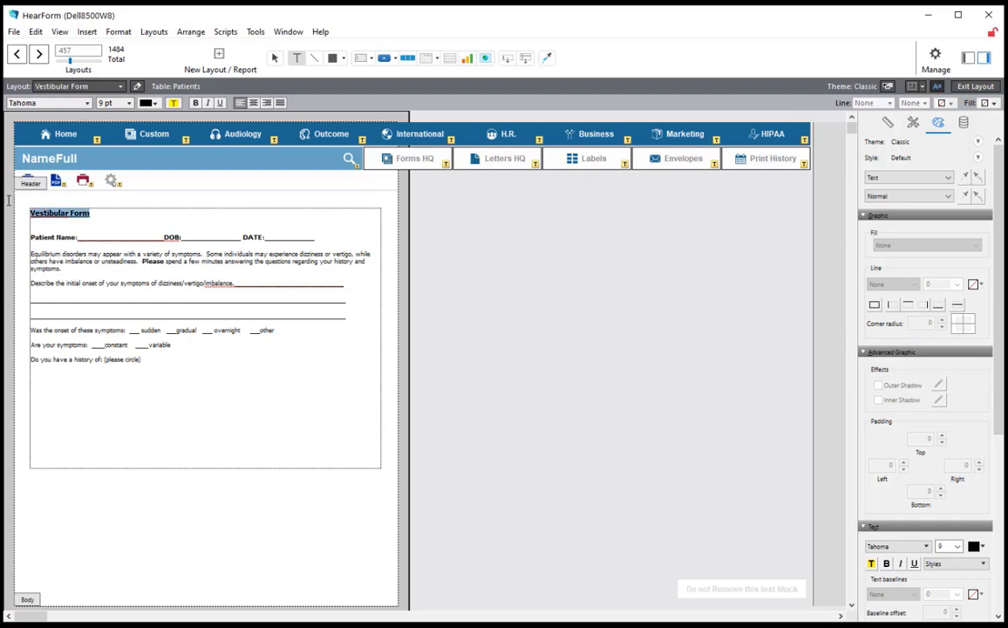
click(120, 32)
mouse_move(143, 87)
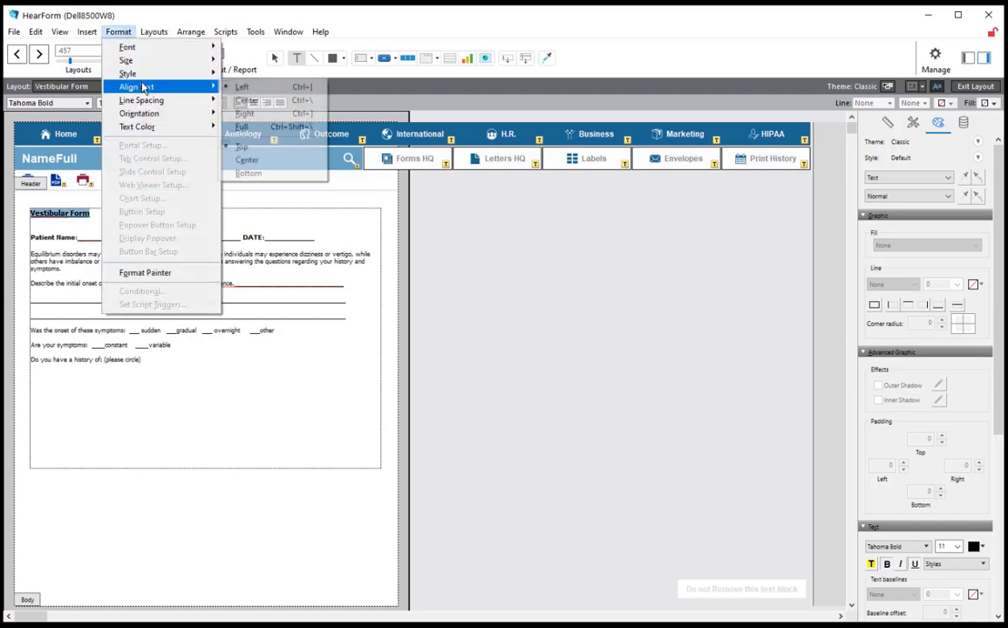
click(250, 100)
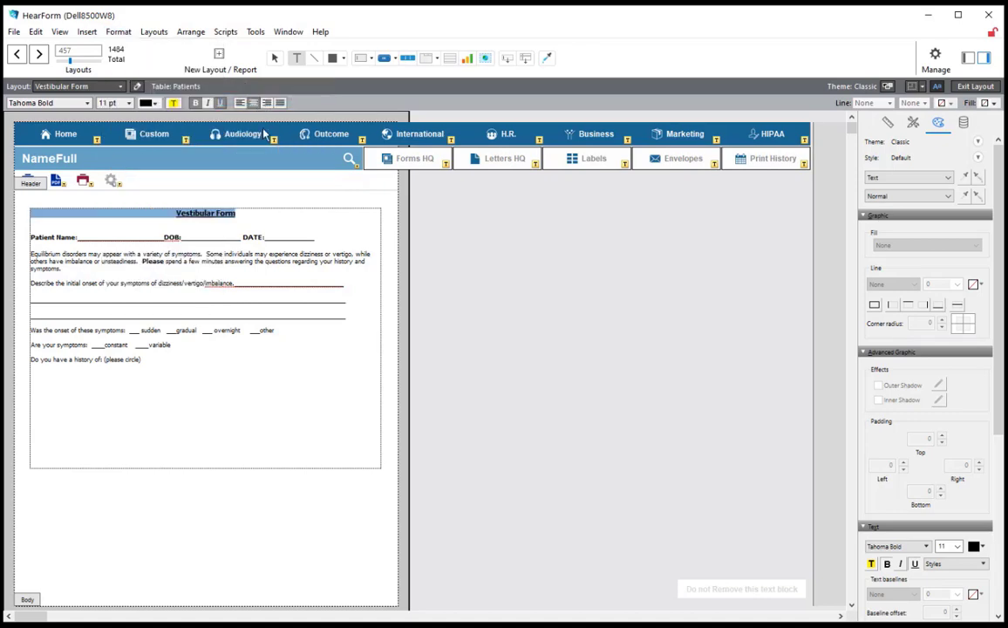
key(ctrl+shift+period)
key(ctrl+shift+period)
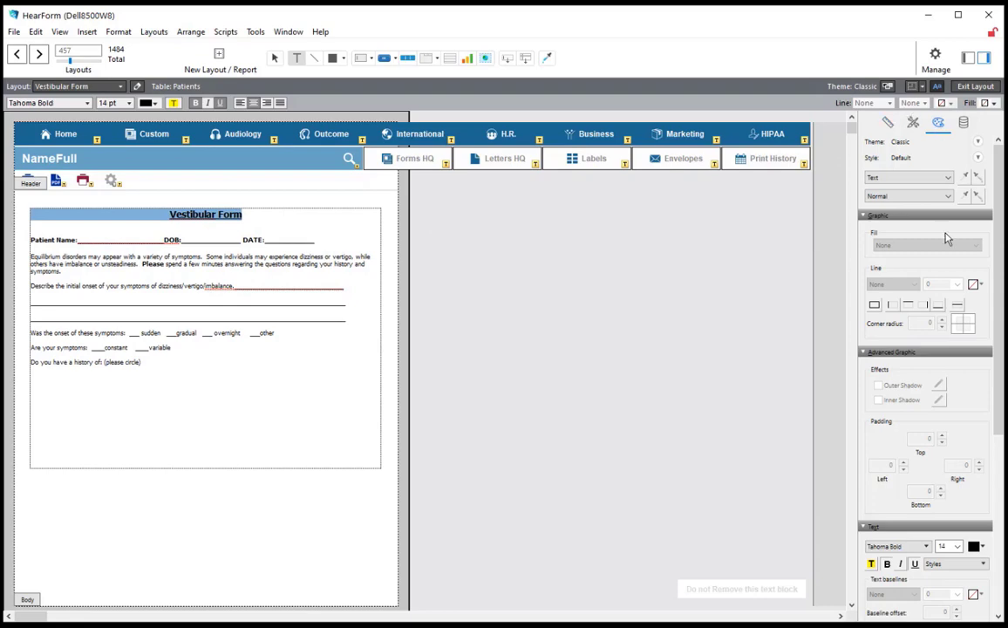
click(956, 547)
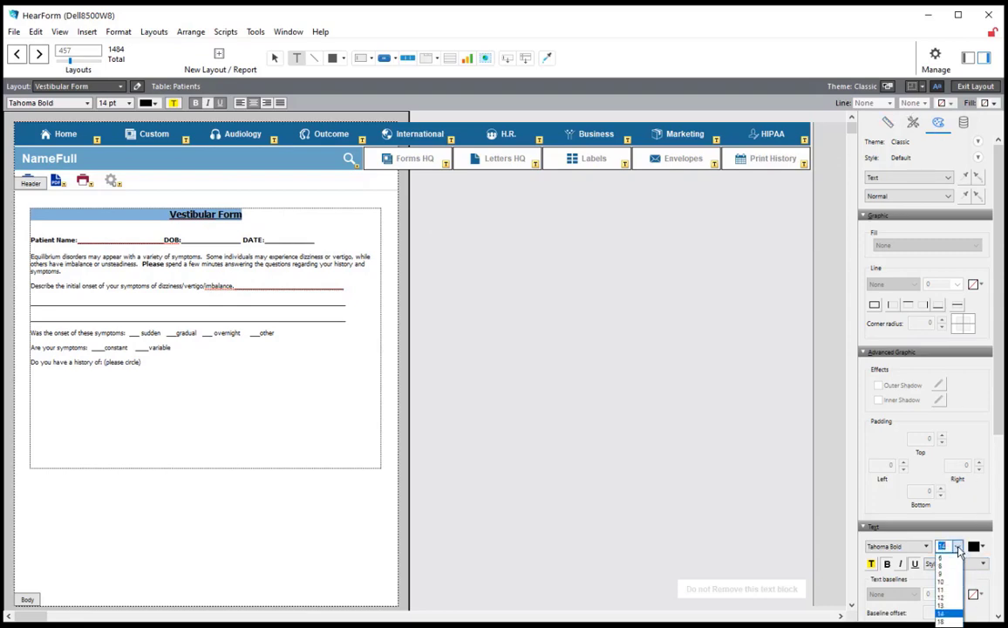
click(81, 240)
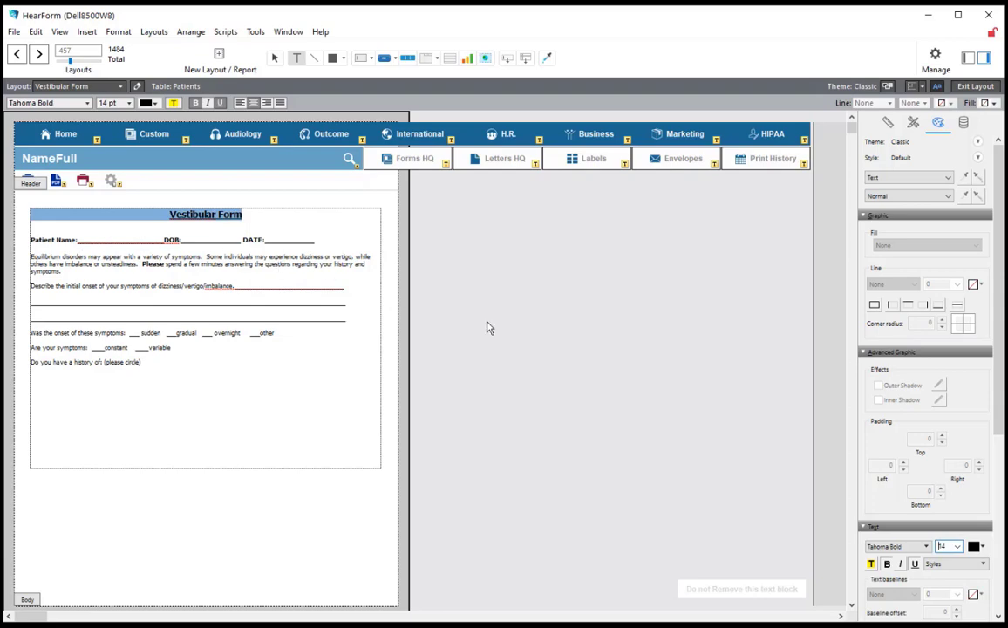
key(Escape)
key(F3)
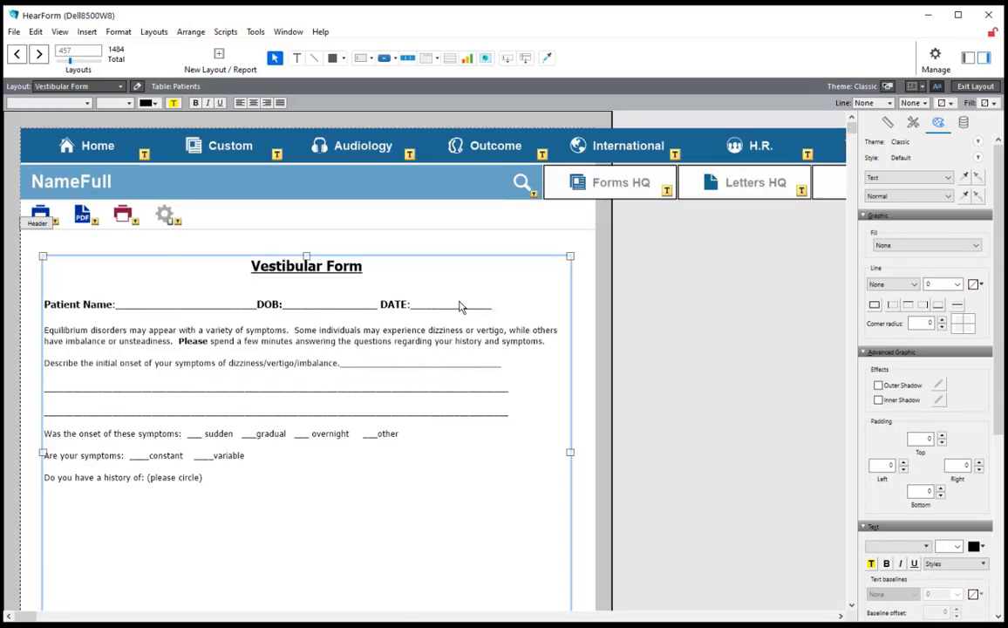
Replace the blank line after "Patient Name:" with a NameFull merge field from the Patients table
click(296, 58)
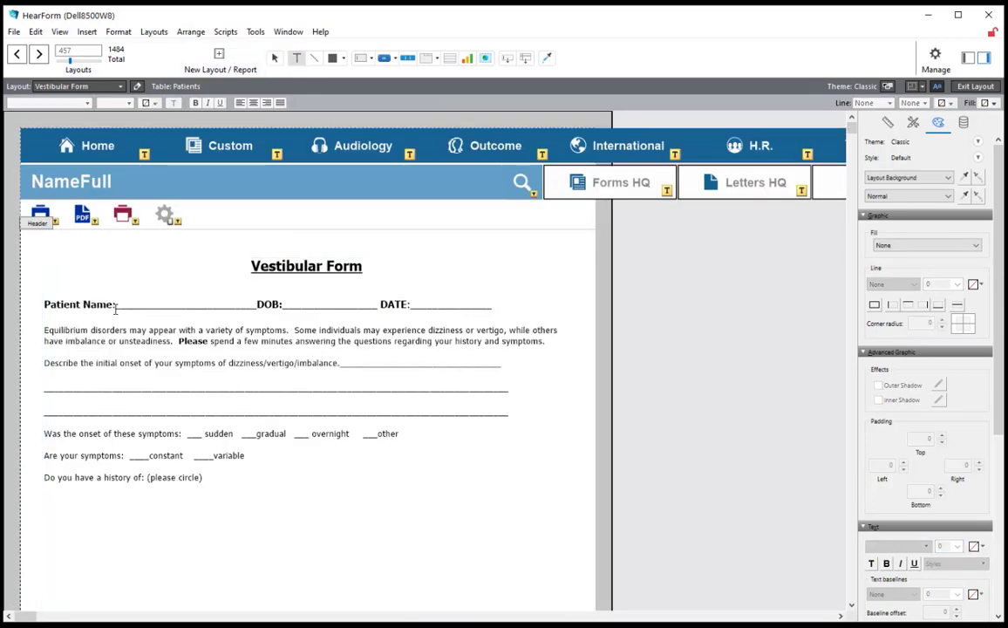
drag(114, 308, 257, 312)
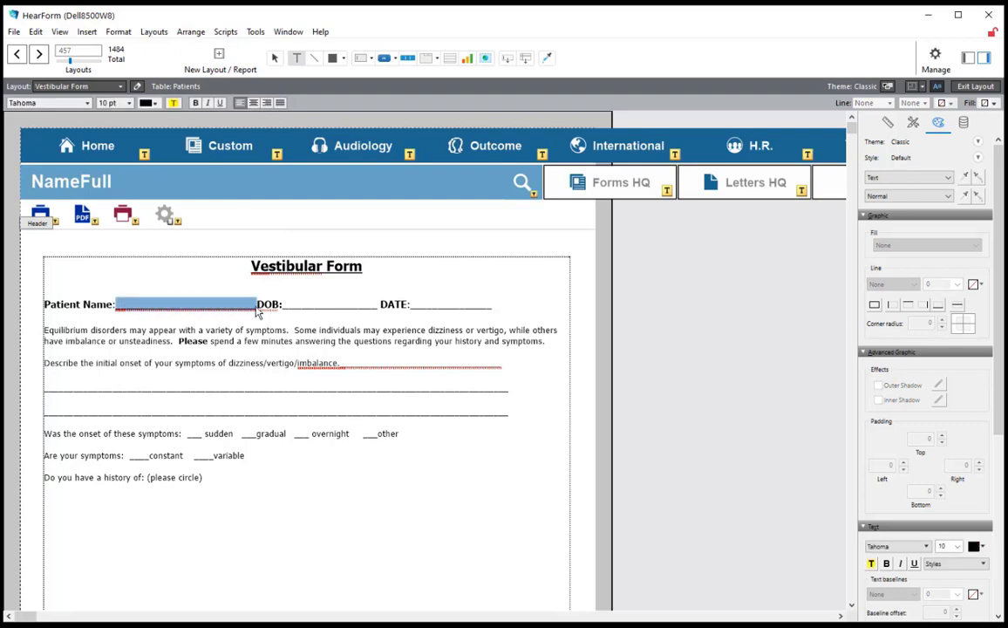
key(BackSpace)
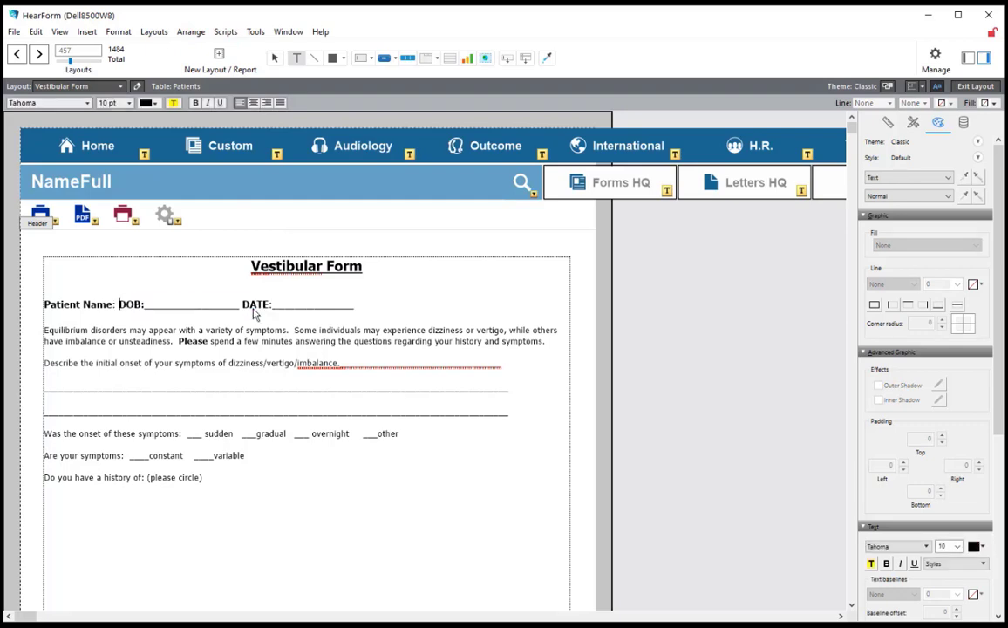
click(116, 34)
mouse_move(86, 35)
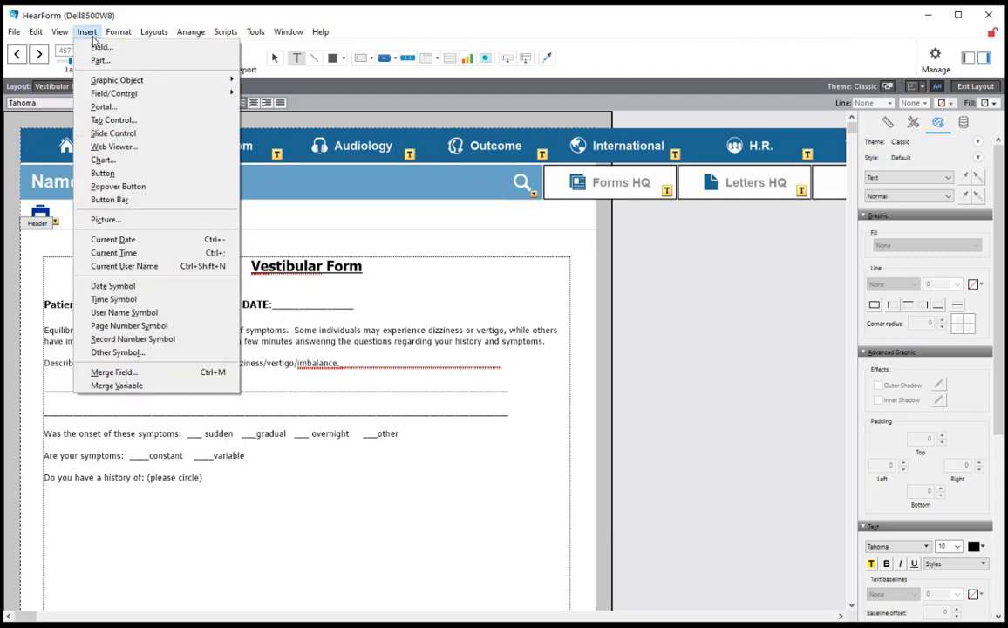
click(147, 371)
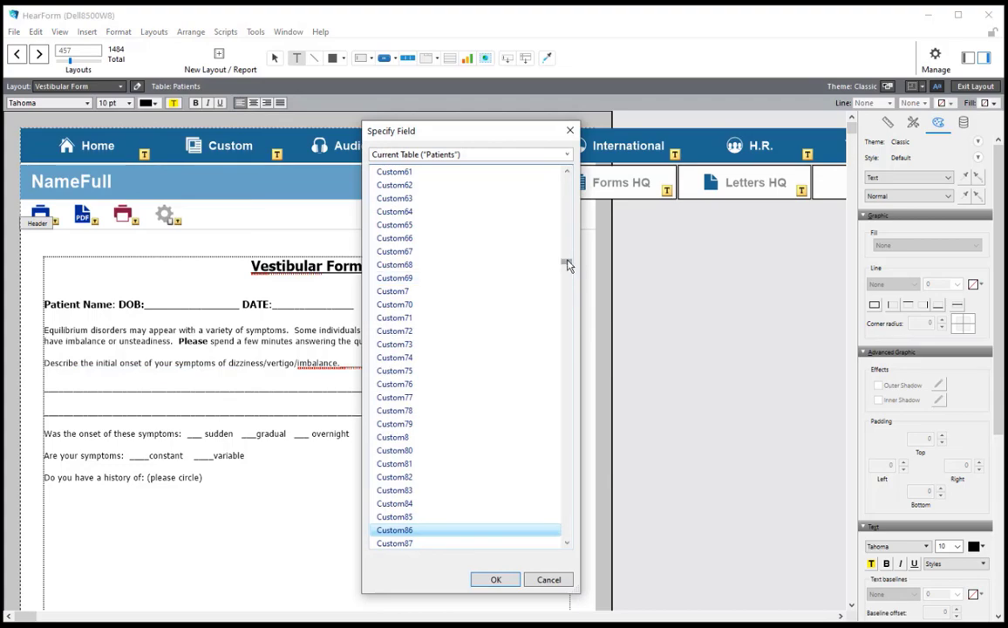
drag(567, 264, 589, 447)
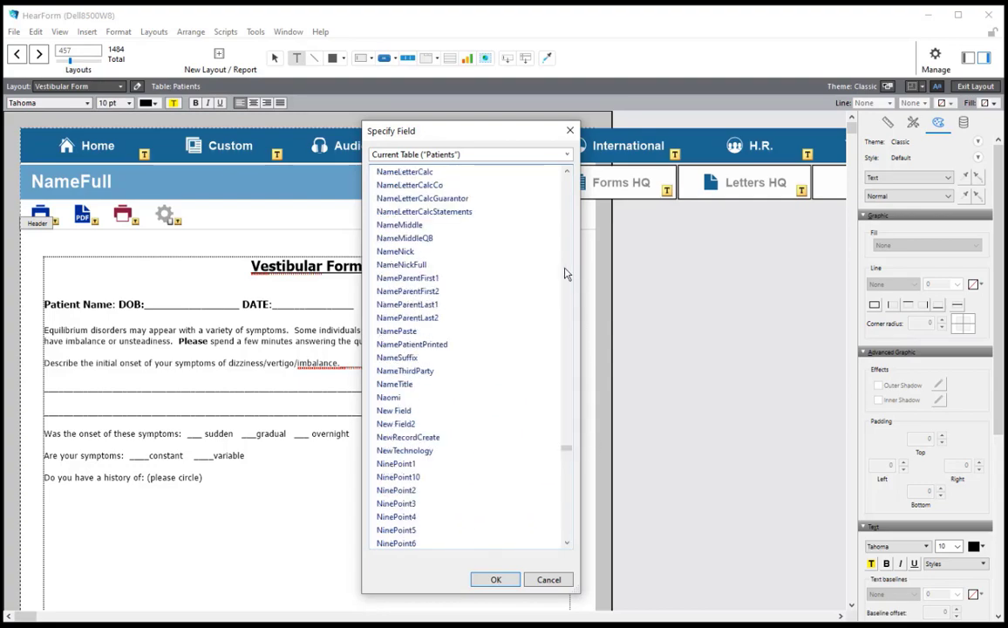
scroll(564, 274, up, 9)
click(393, 238)
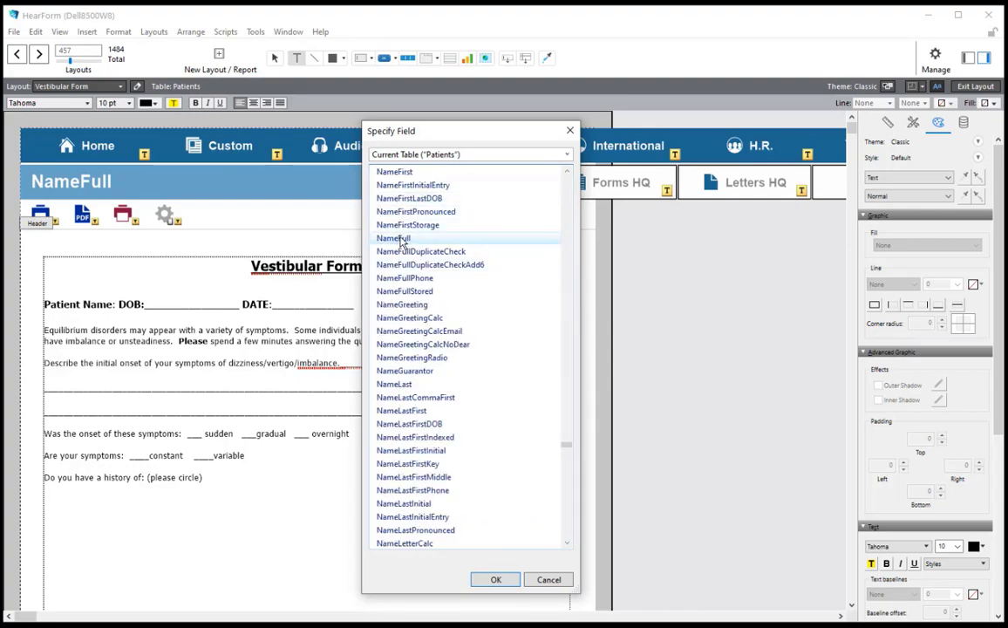
double_click(396, 238)
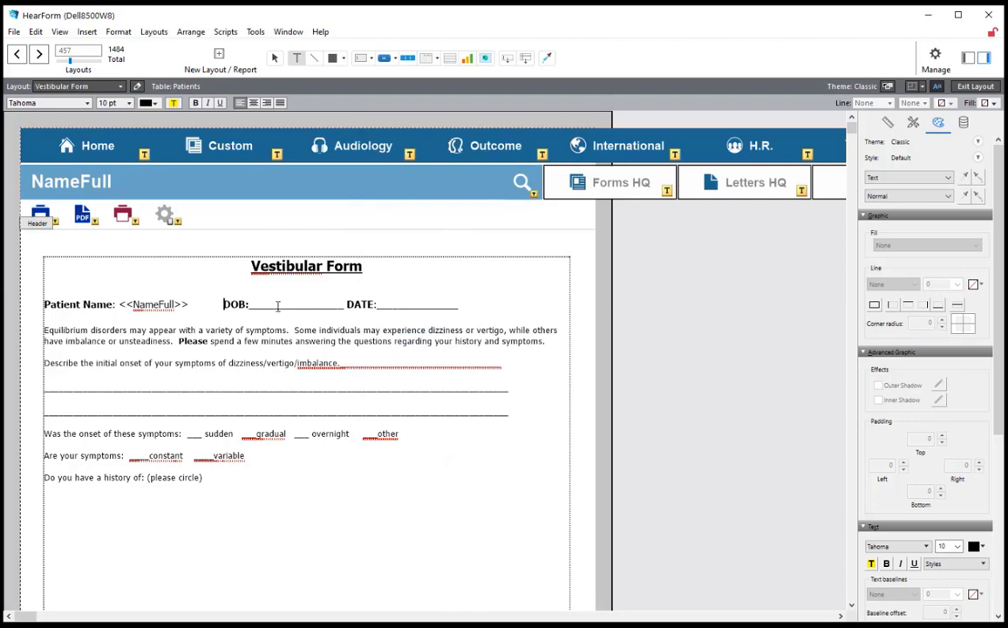
Replace the blank line after "DOB:" with a DateOfBirth merge field from the Patients table
drag(260, 305, 347, 310)
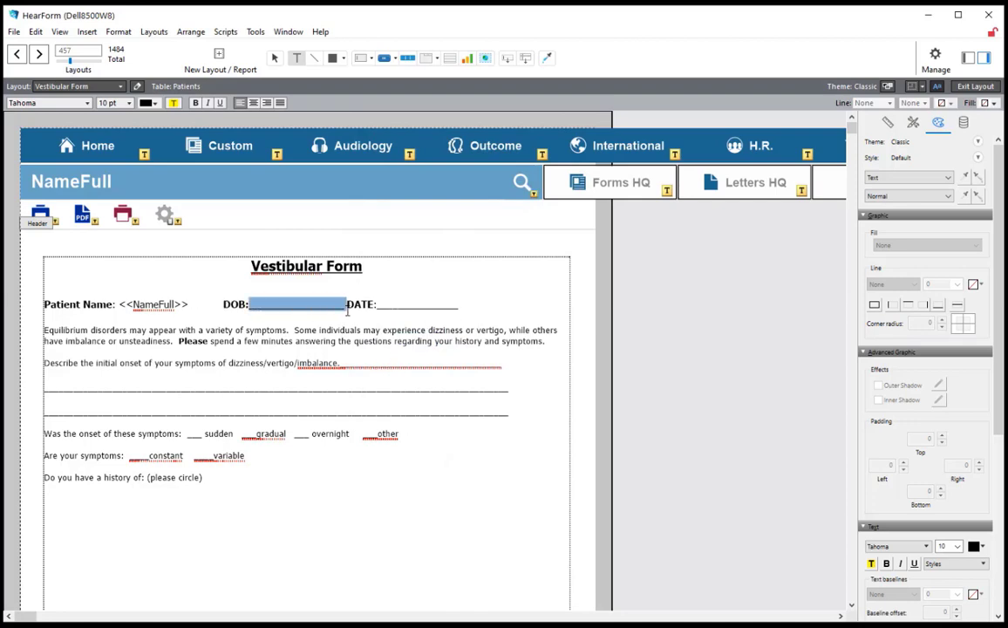
key(ctrl+b)
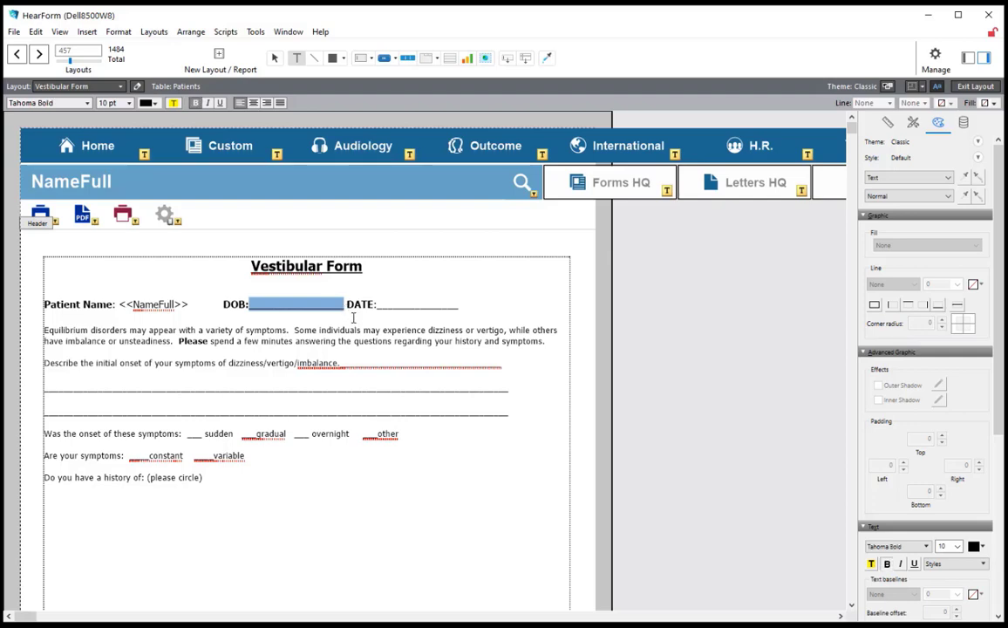
key(Delete)
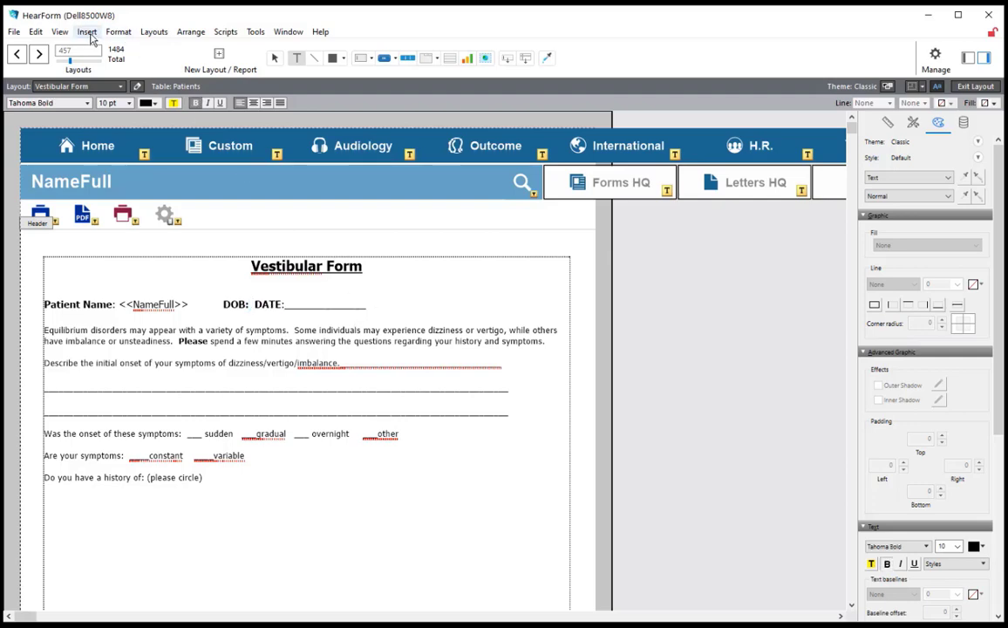
click(86, 32)
click(114, 371)
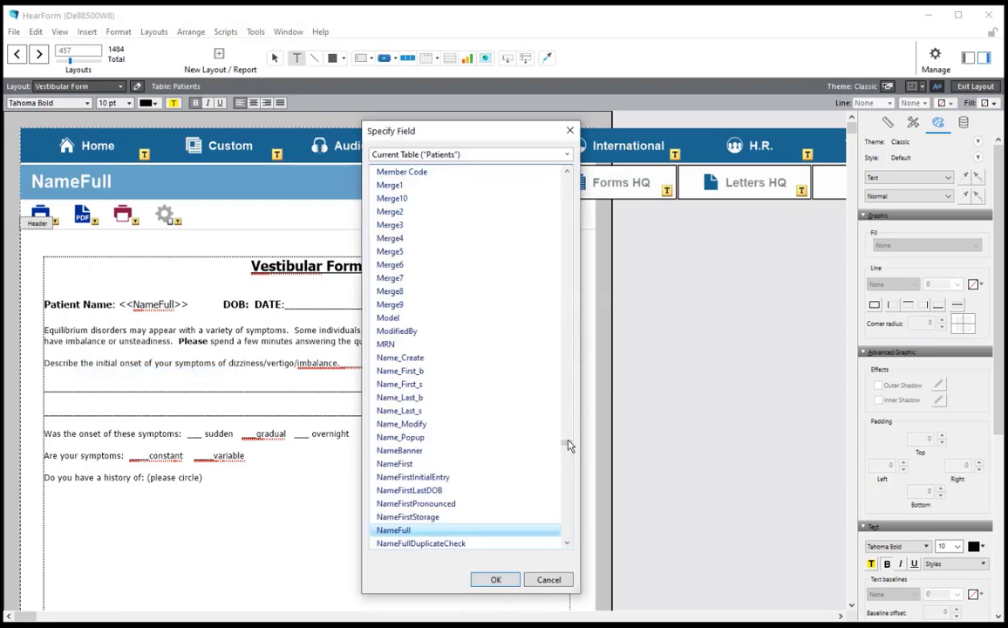
click(566, 434)
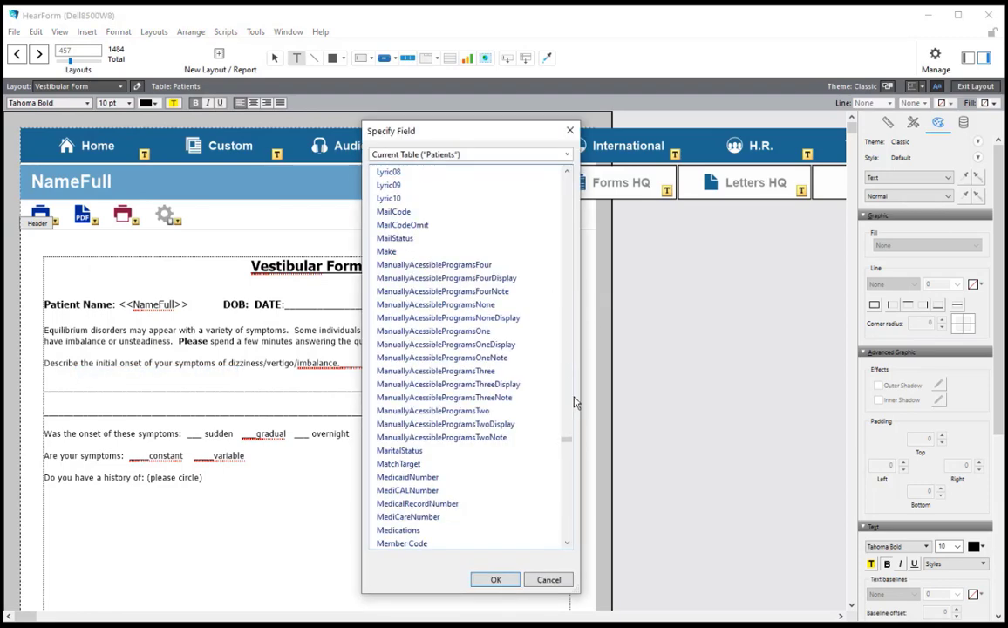
drag(566, 441, 567, 294)
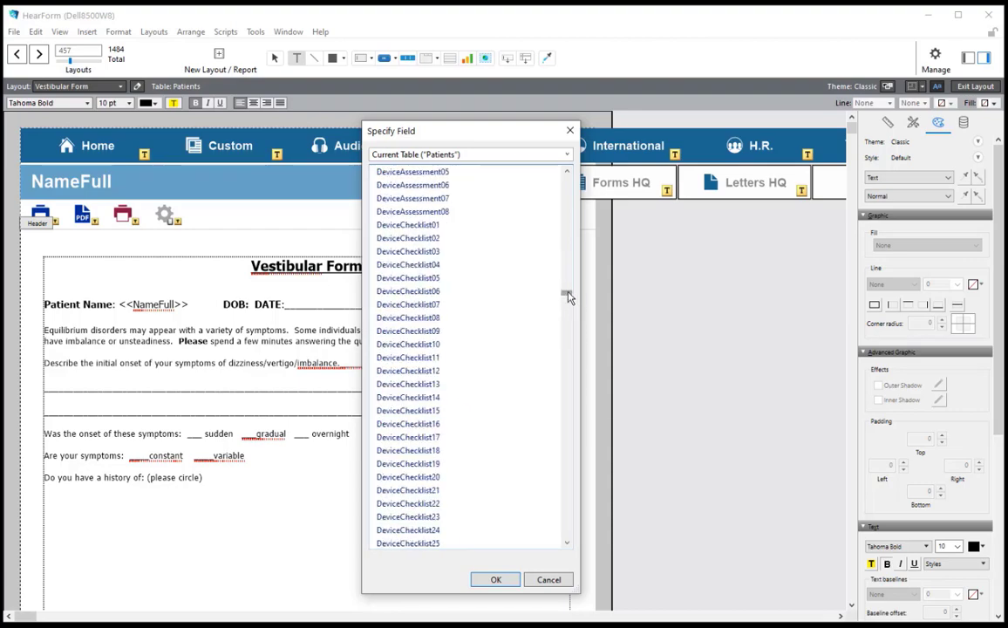
scroll(571, 237, up, 15)
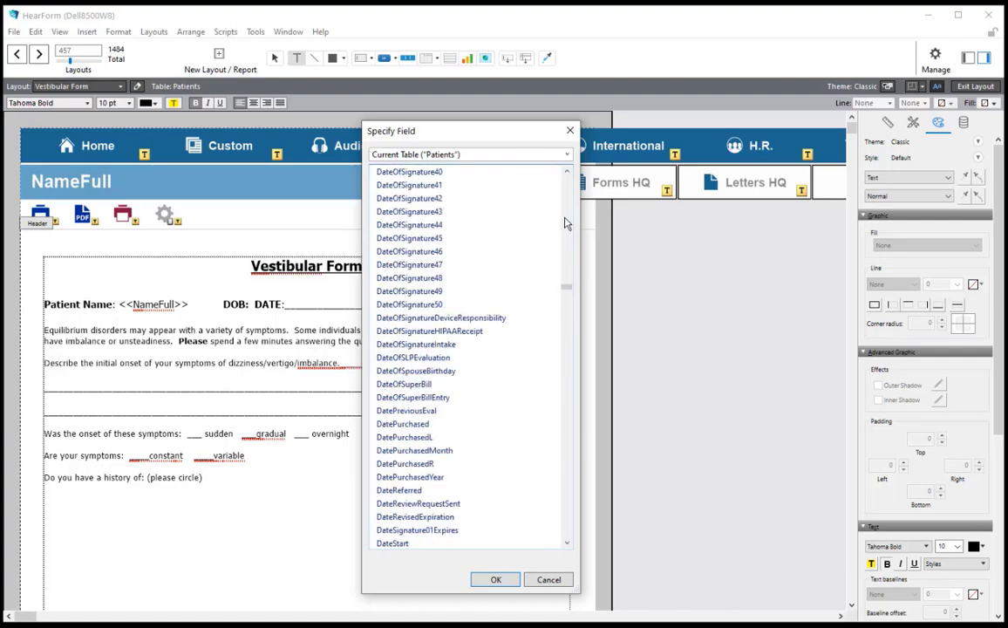
scroll(565, 224, up, 20)
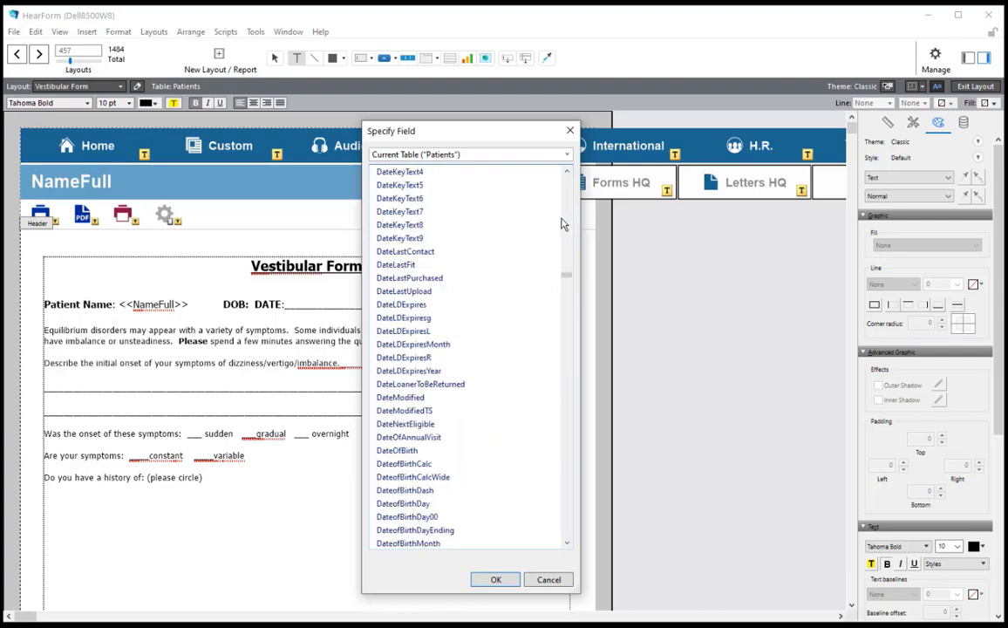
click(414, 450)
click(494, 578)
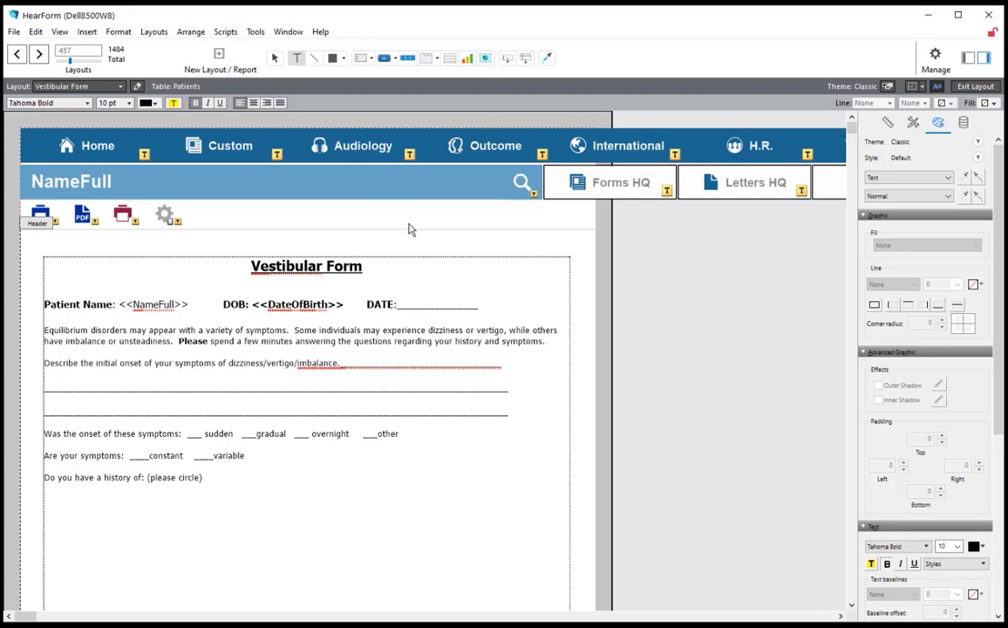
Replace the blank line after "DATE:" with the current date symbol, then exit layout editing and save the changes
drag(397, 305, 477, 314)
key(BackSpace)
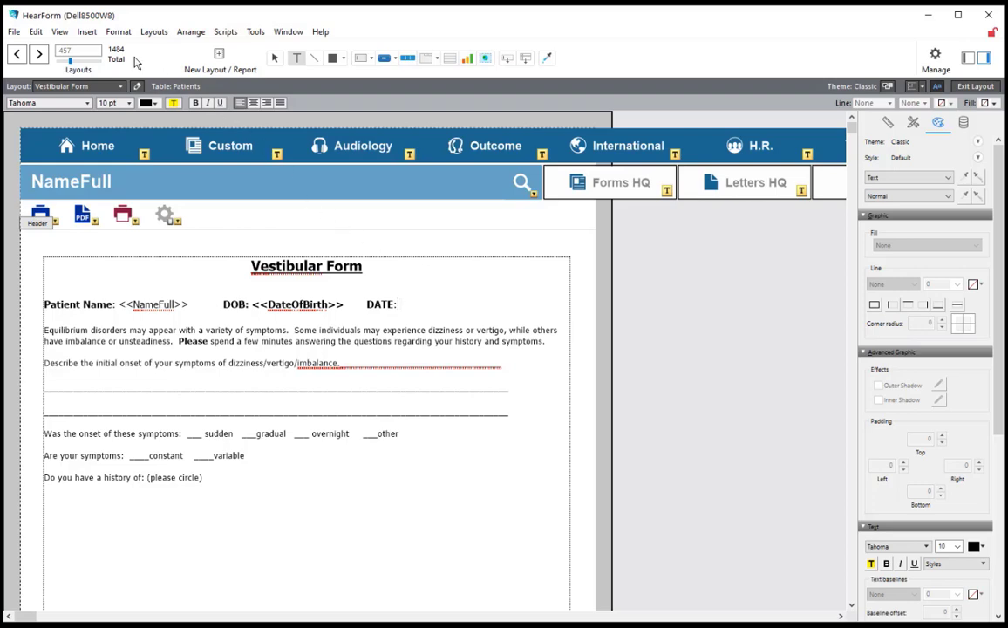
click(85, 31)
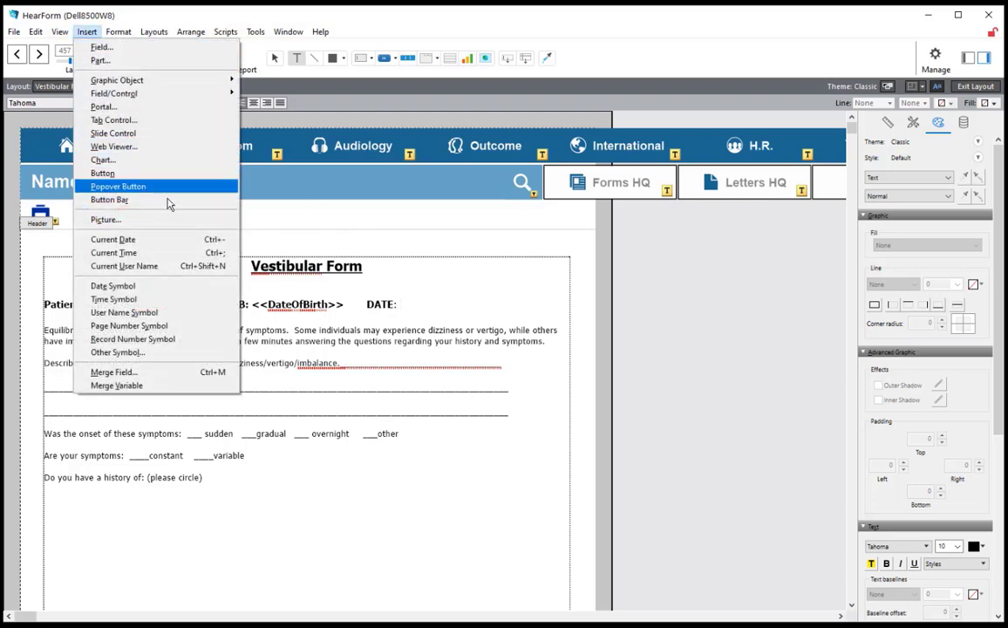
click(184, 285)
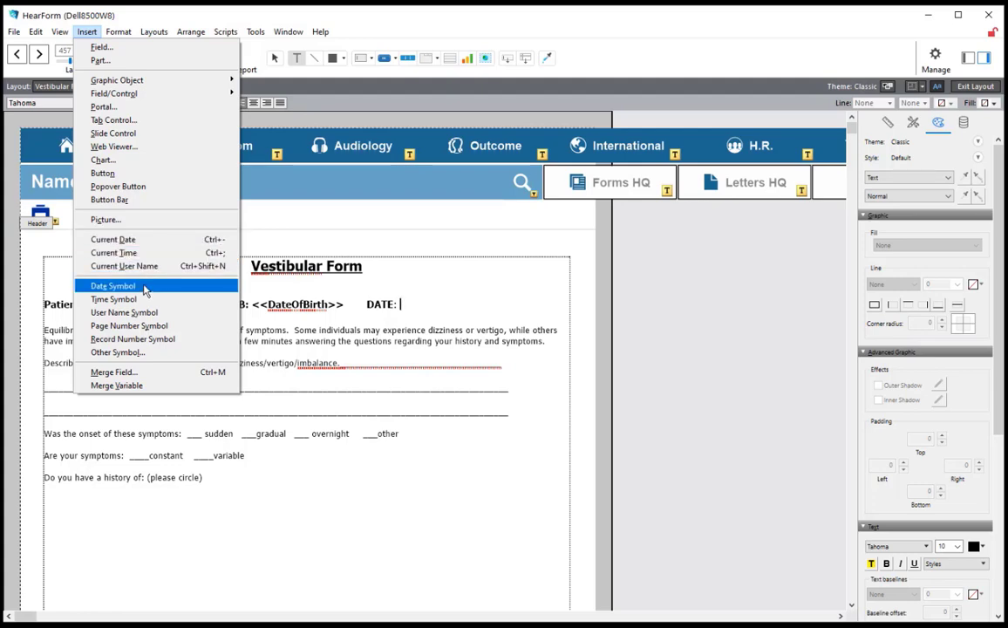
click(113, 285)
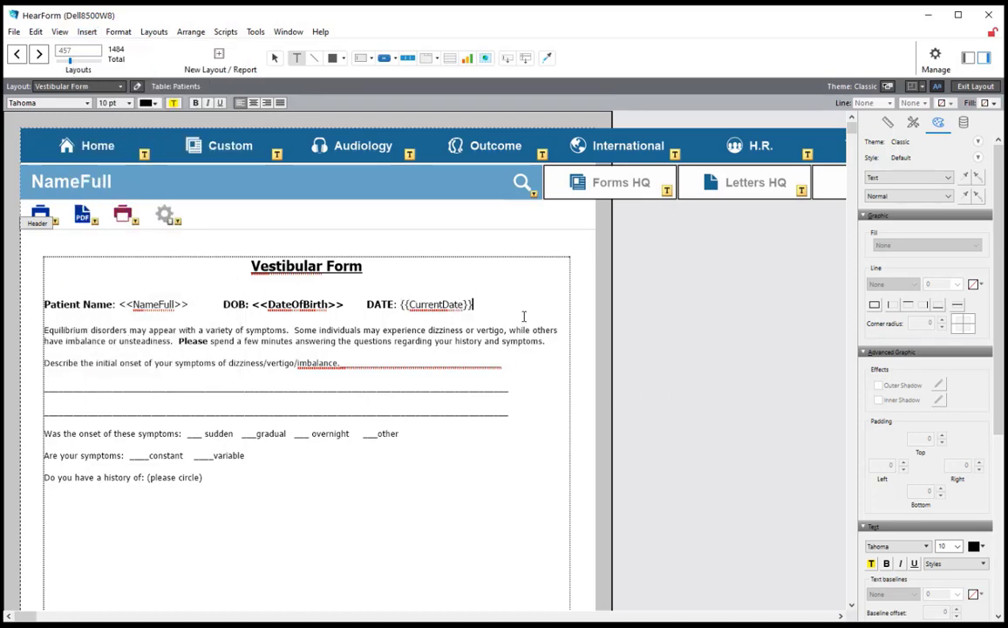
click(968, 87)
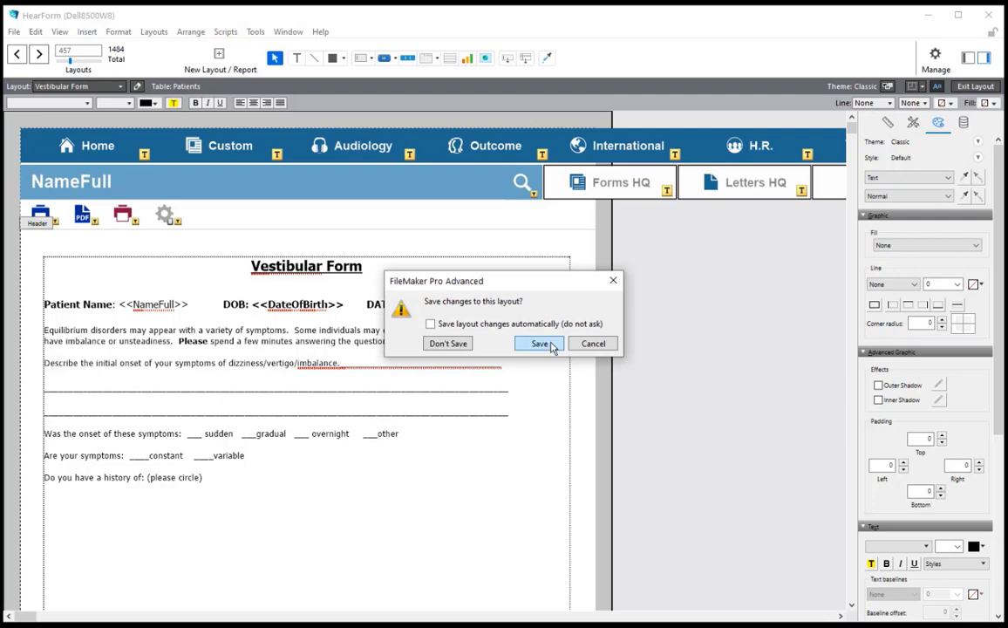
click(540, 343)
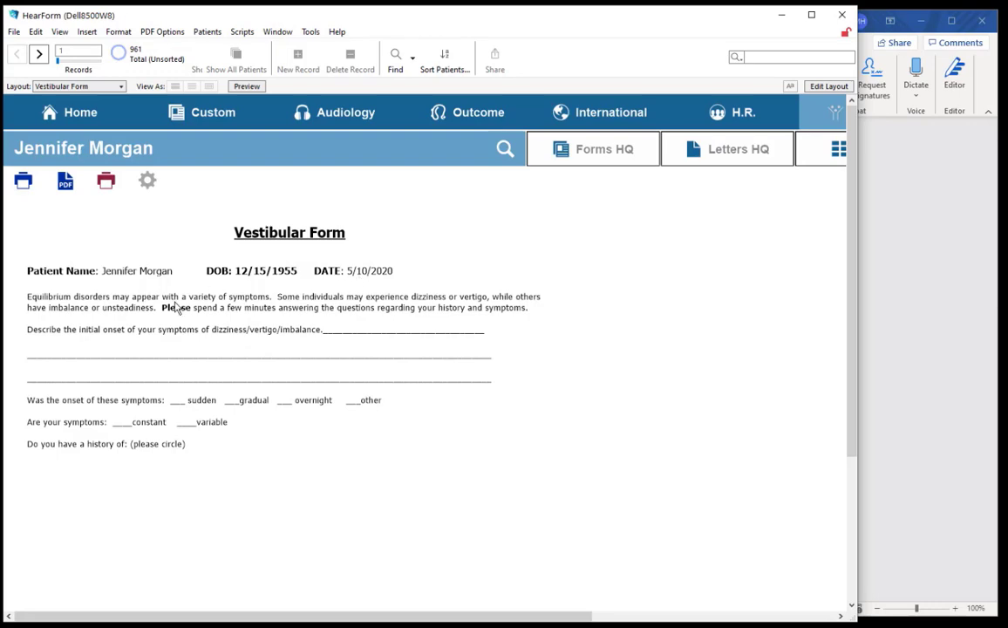
Browse forward and back through the patient records to check the form's merged name, date of birth and date
key(ctrl+Down)
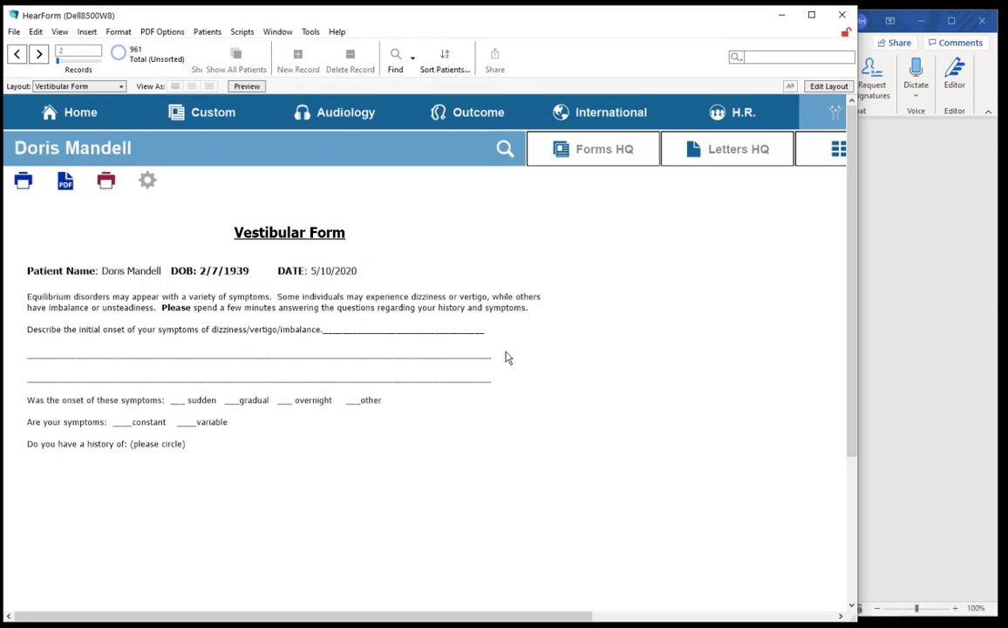
key(ctrl+Down)
key(ctrl+Down)
key(ctrl+Down)
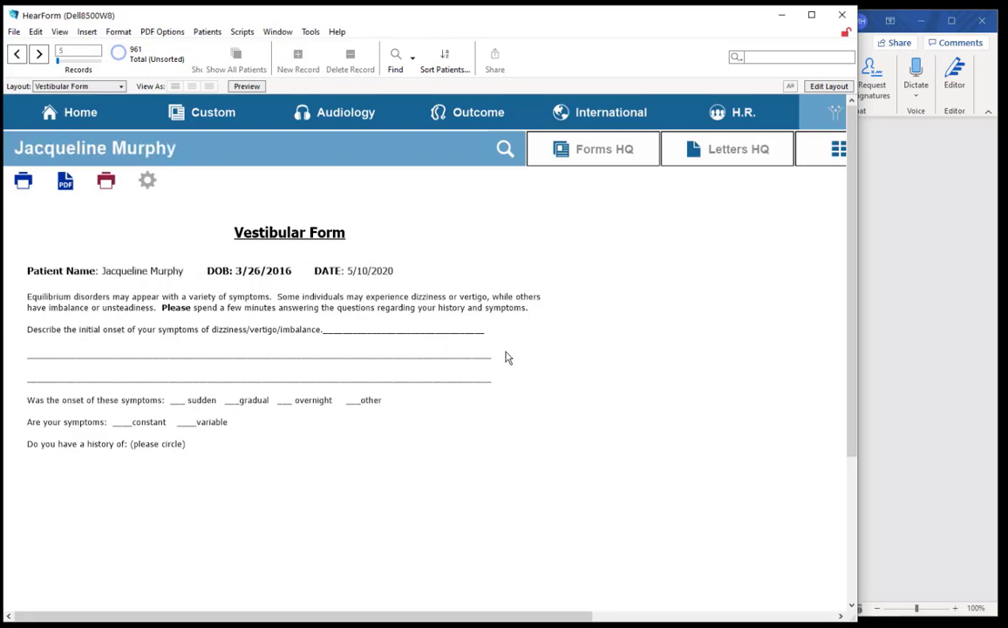
key(ctrl+Down)
key(ctrl+Down)
key(ctrl+Down)
key(ctrl+Down)
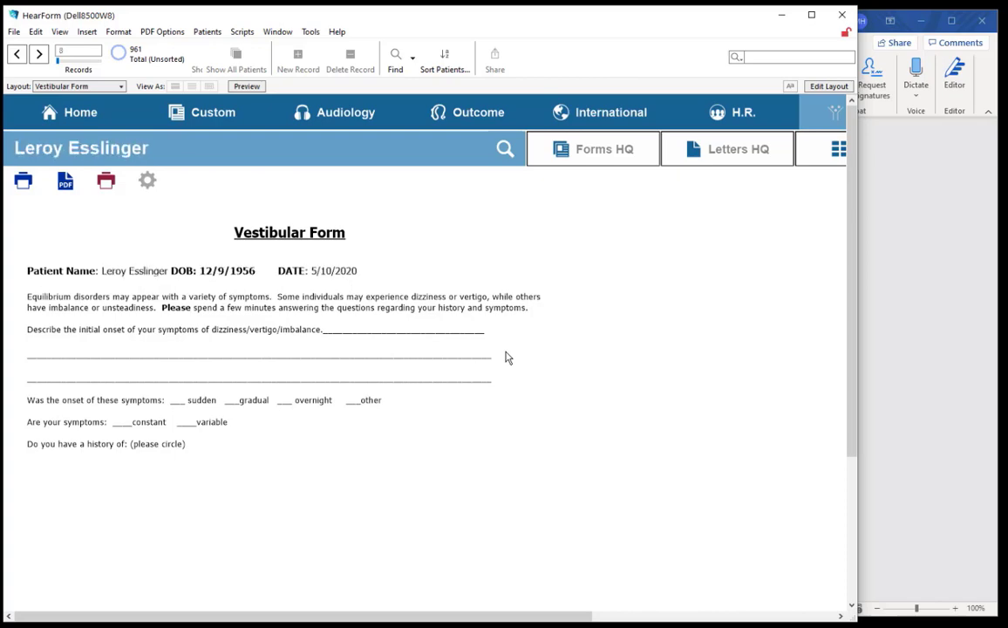
key(ctrl+Down)
key(ctrl+Down)
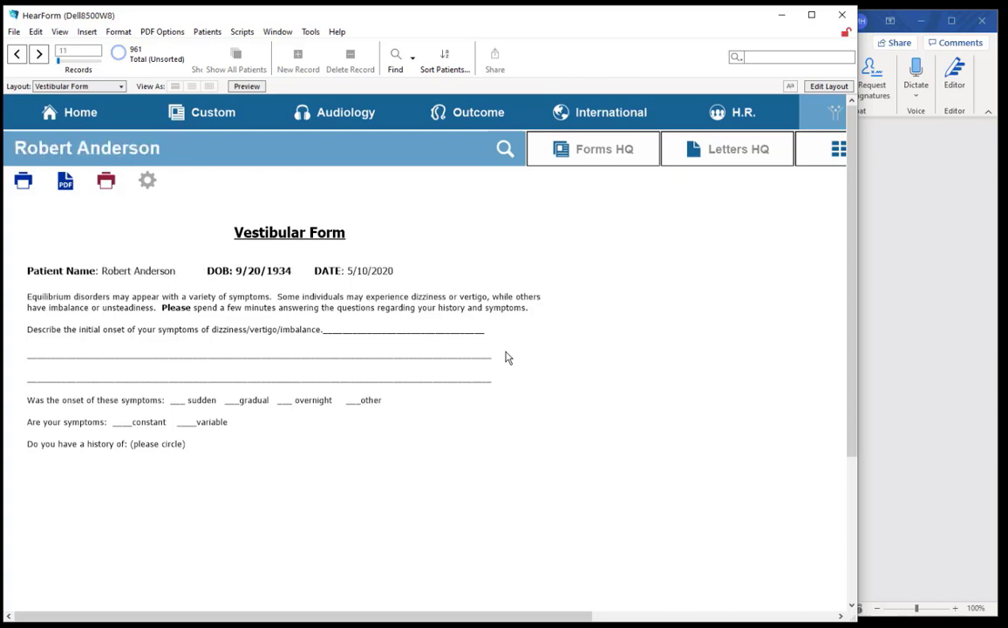
key(ctrl+Up)
key(ctrl+Up)
key(ctrl+Up)
key(ctrl+Up)
key(ctrl+Up)
key(ctrl+Up)
key(ctrl+Up)
key(ctrl+Up)
key(ctrl+Up)
key(ctrl+Up)
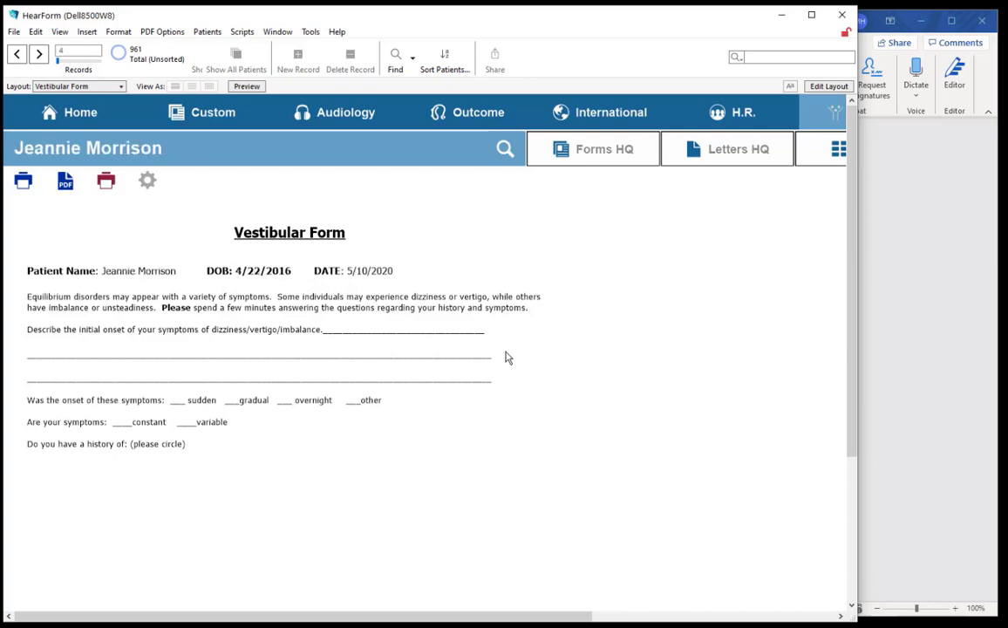
key(ctrl+Down)
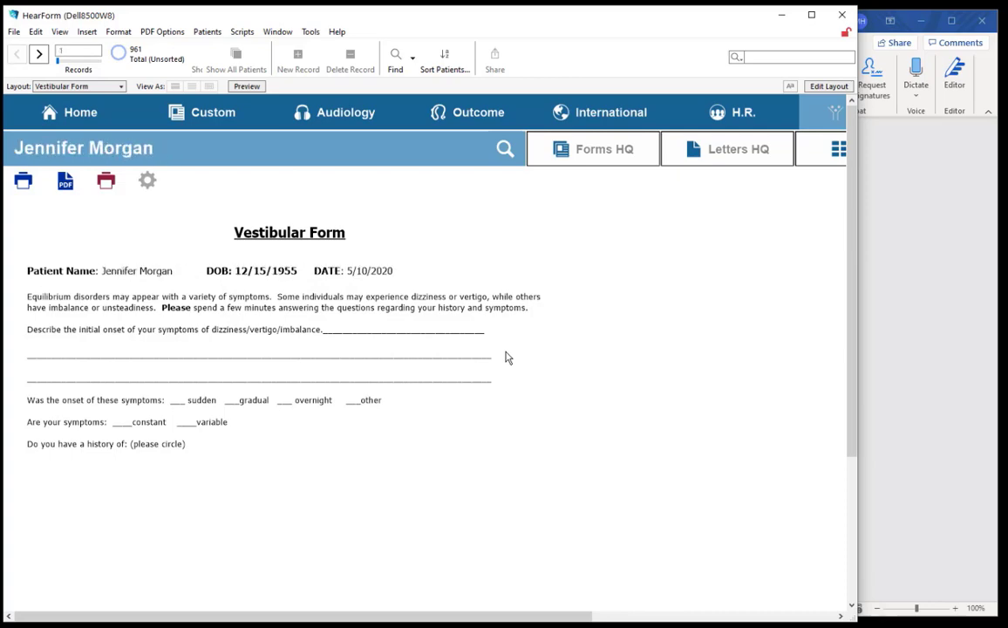
Reopen the layout for editing and replace the underscore lines after "Describe the initial onset of your symptoms" with empty lines
click(815, 86)
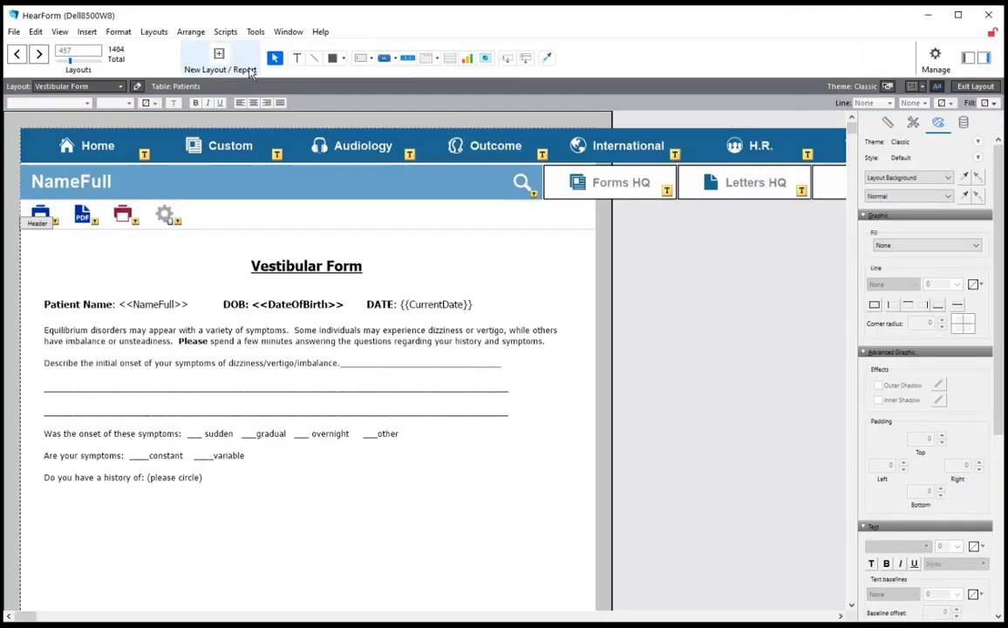
key(t)
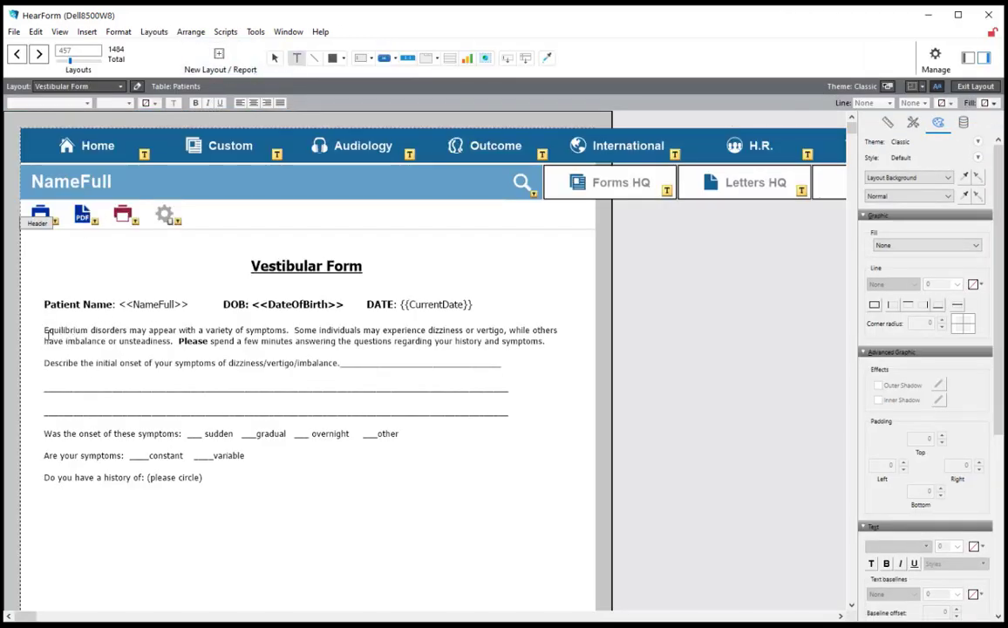
drag(45, 332, 569, 340)
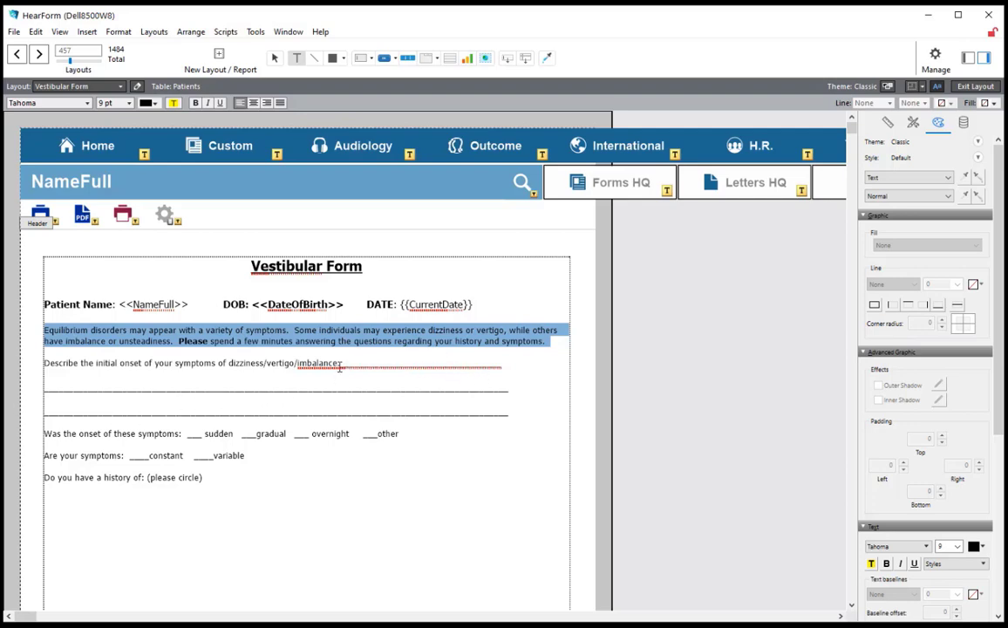
drag(343, 366, 526, 416)
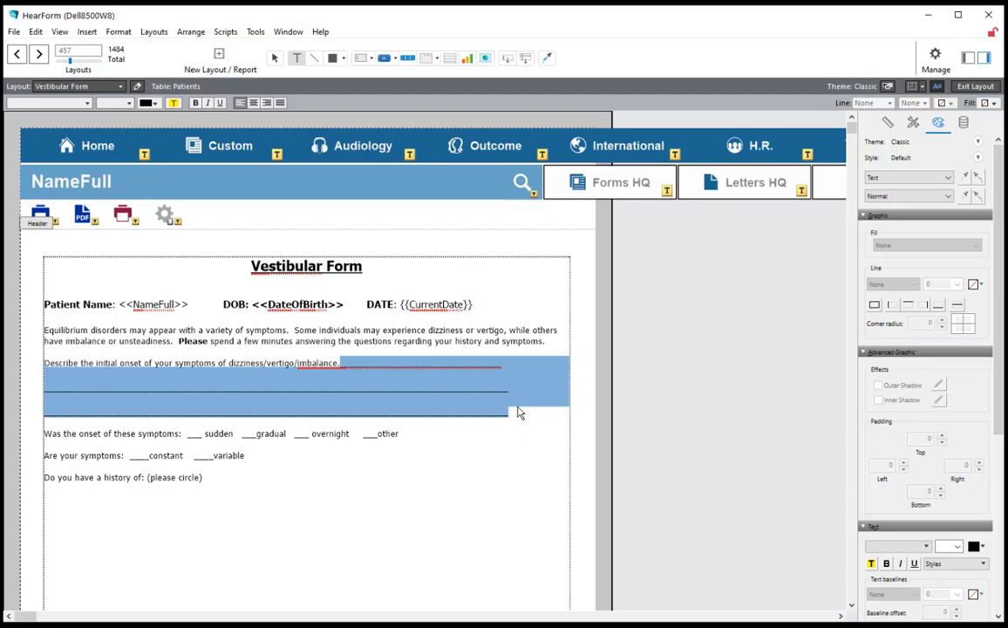
key(Delete)
key(Return)
key(Return)
key(Return)
key(Return)
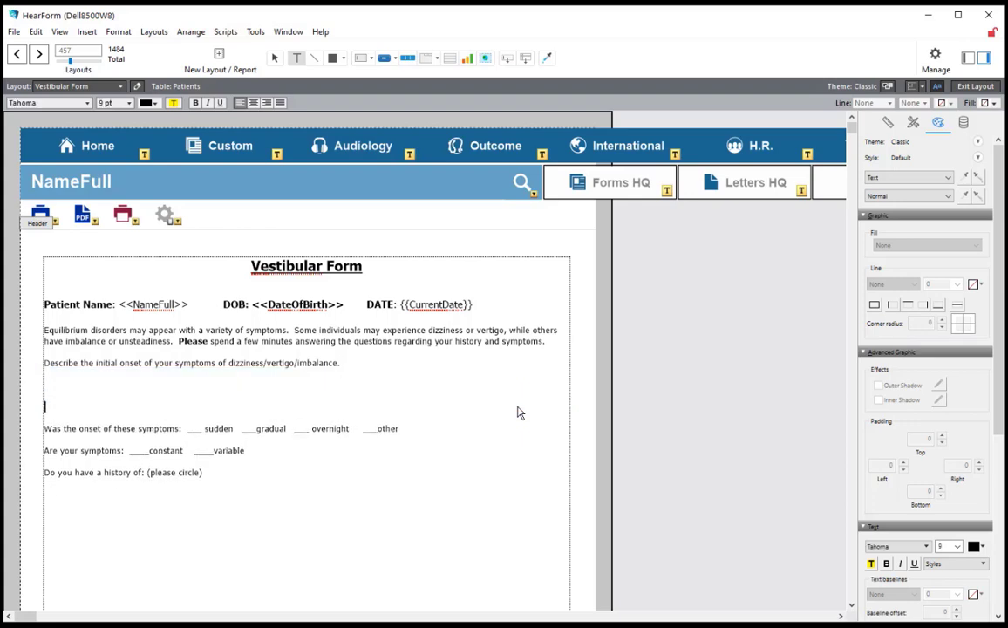
key(Return)
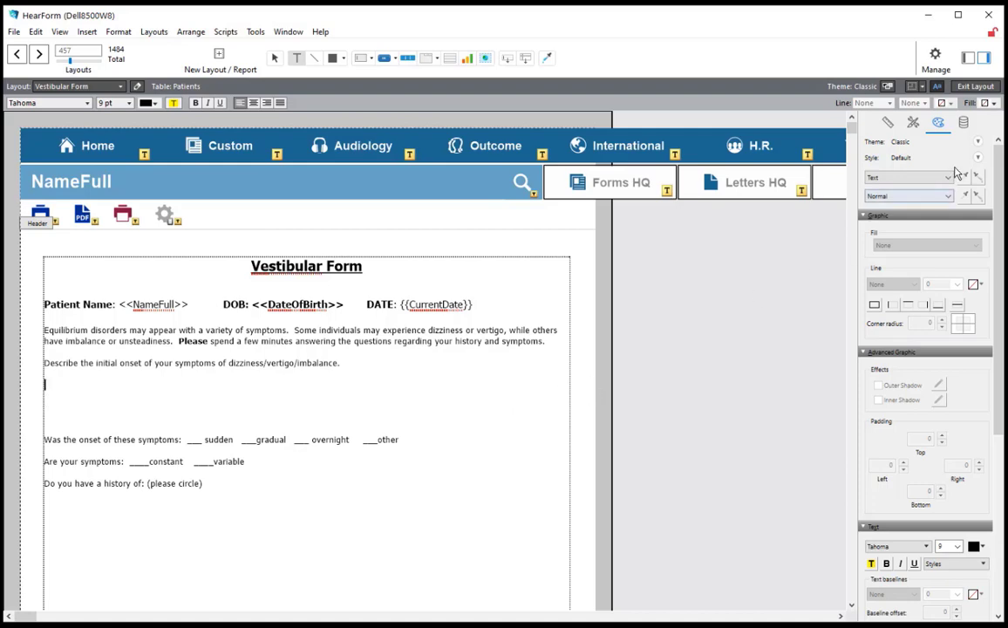
Save the Vestibular Form layout changes, then copy the "Please list any allergies" field box from the Confidential Patient History form's layout
click(972, 86)
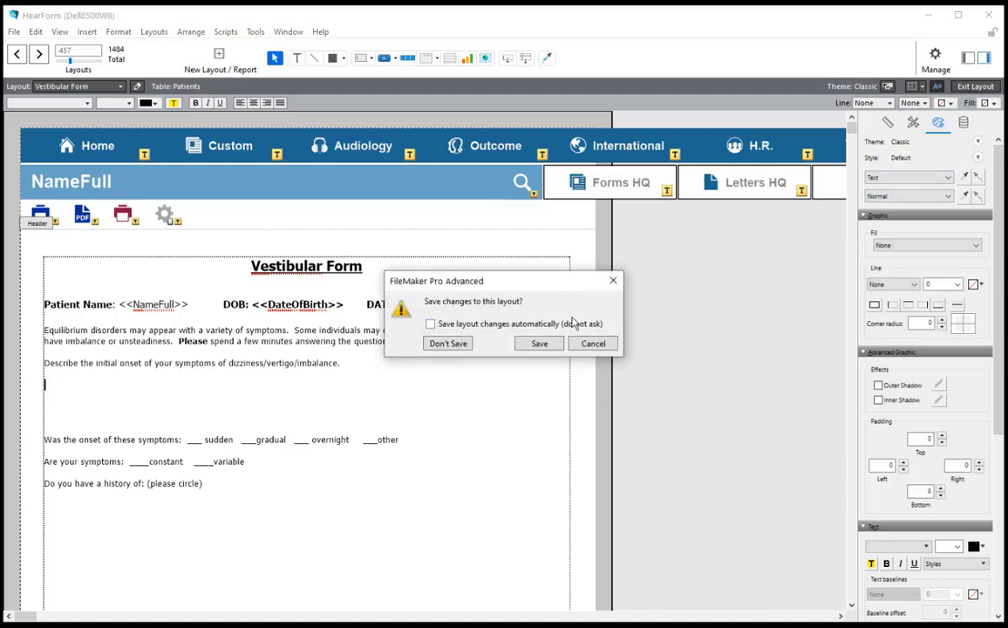
click(539, 344)
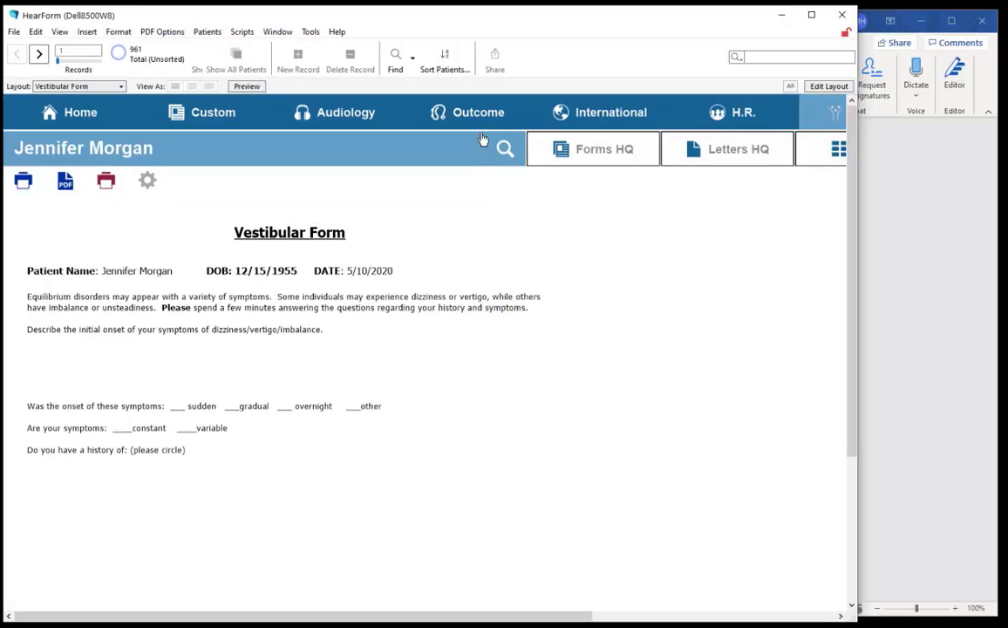
click(654, 150)
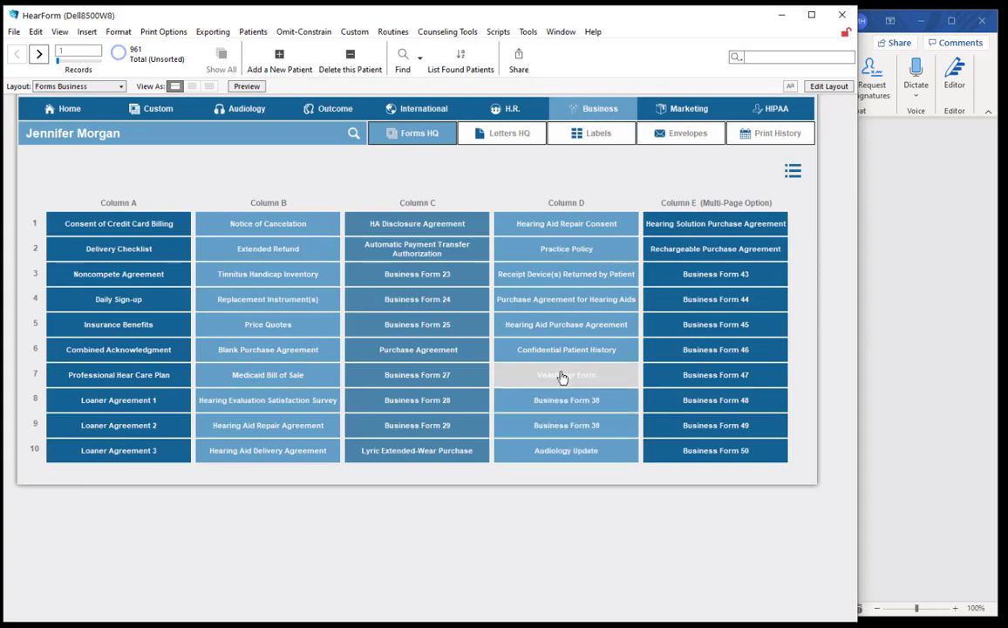
click(565, 354)
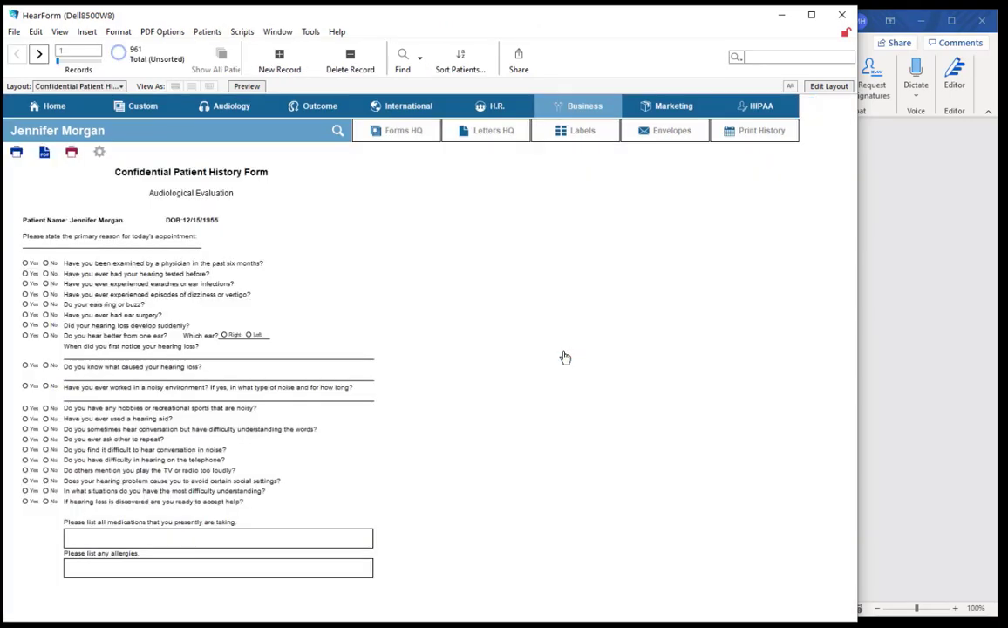
key(ctrl+l)
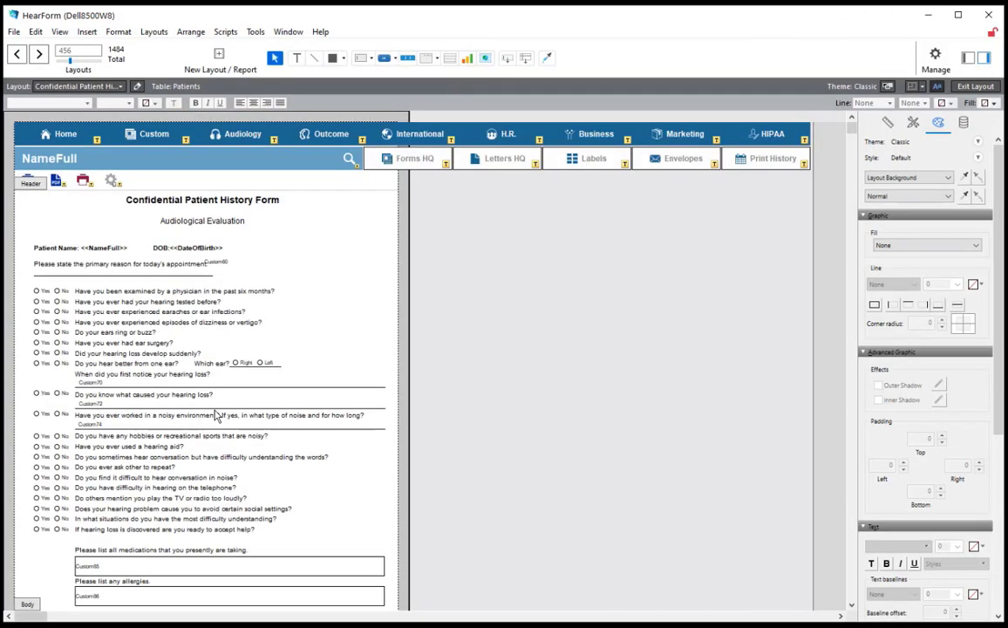
click(153, 603)
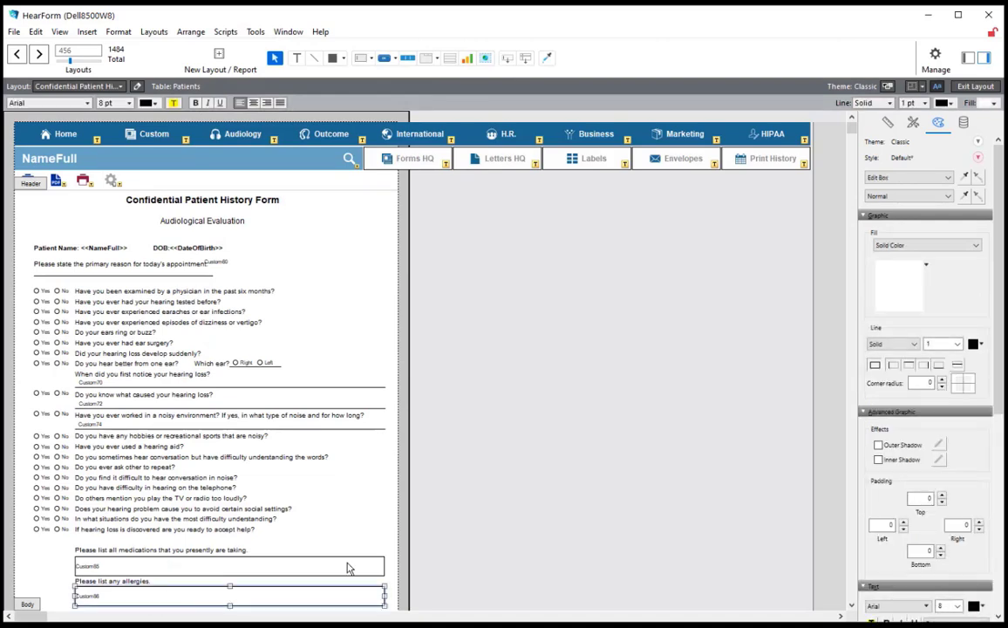
key(ctrl+b)
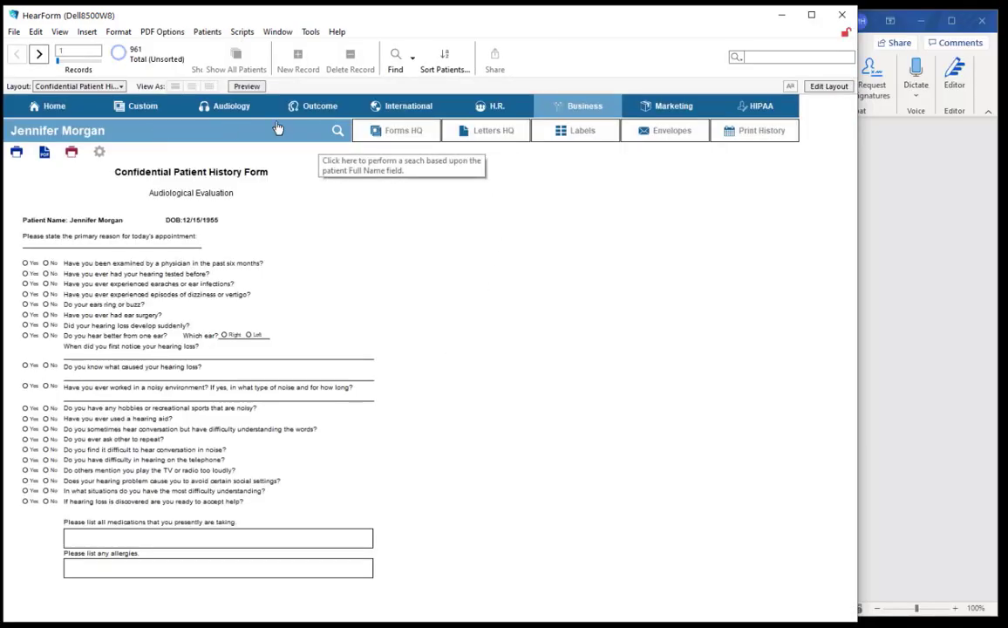
Paste the copied field box into the Vestibular Form layout, place it below the symptom-onset question, and enlarge it to fill the answer space
click(568, 113)
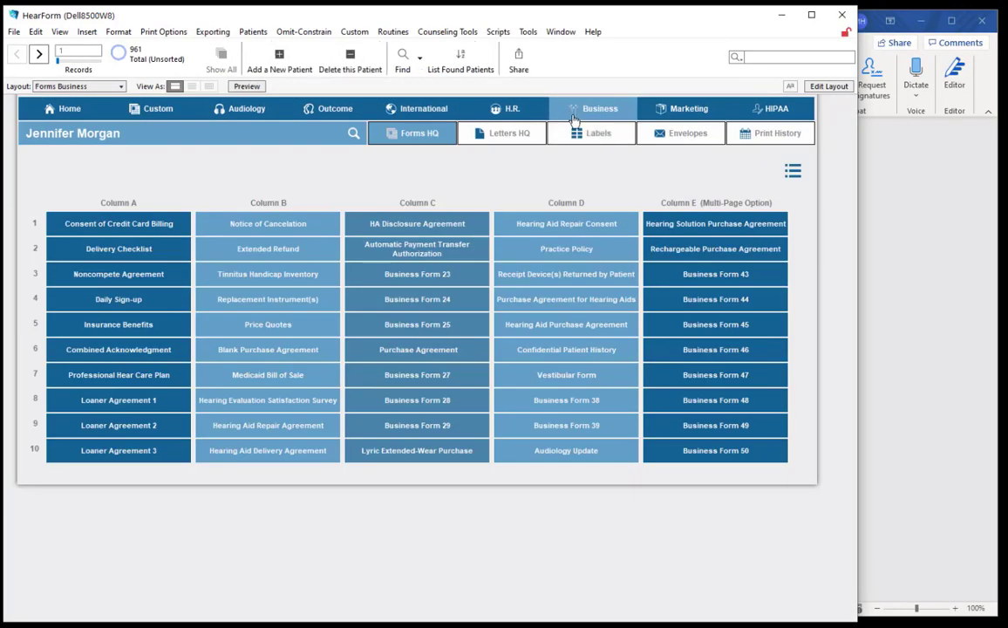
click(566, 377)
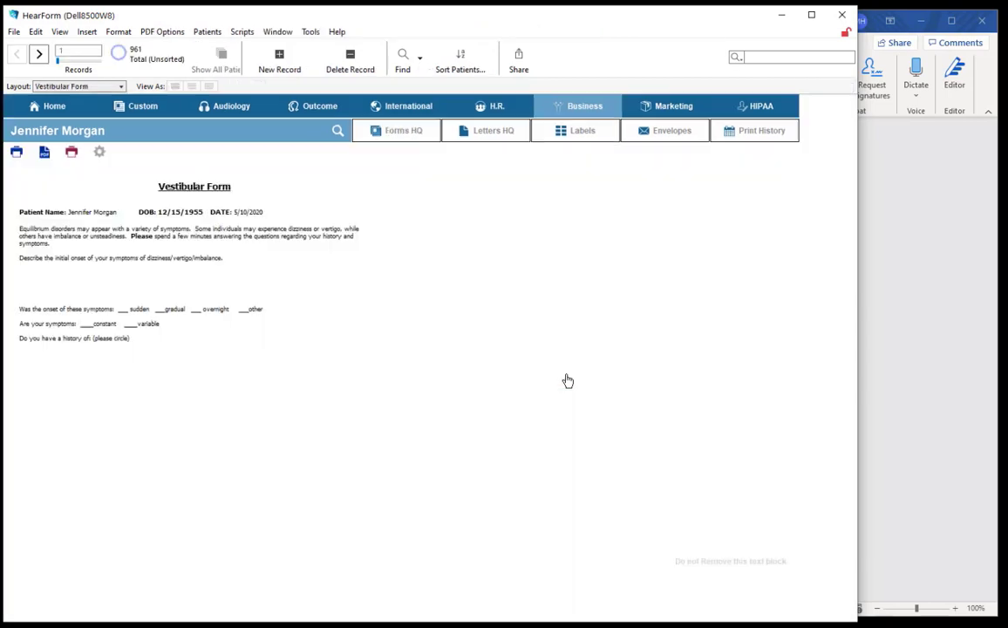
key(ctrl+l)
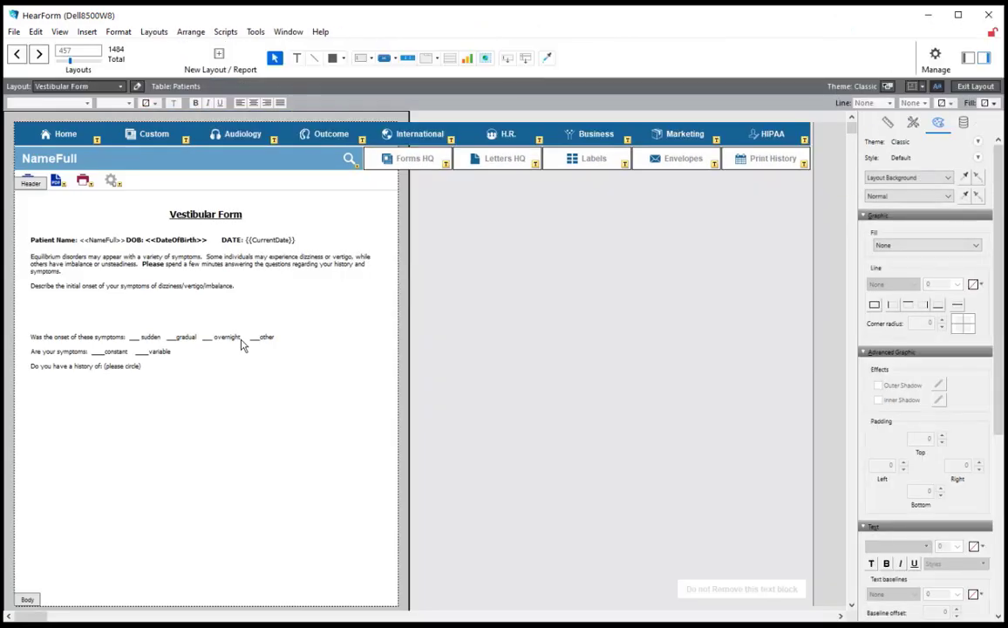
key(ctrl+v)
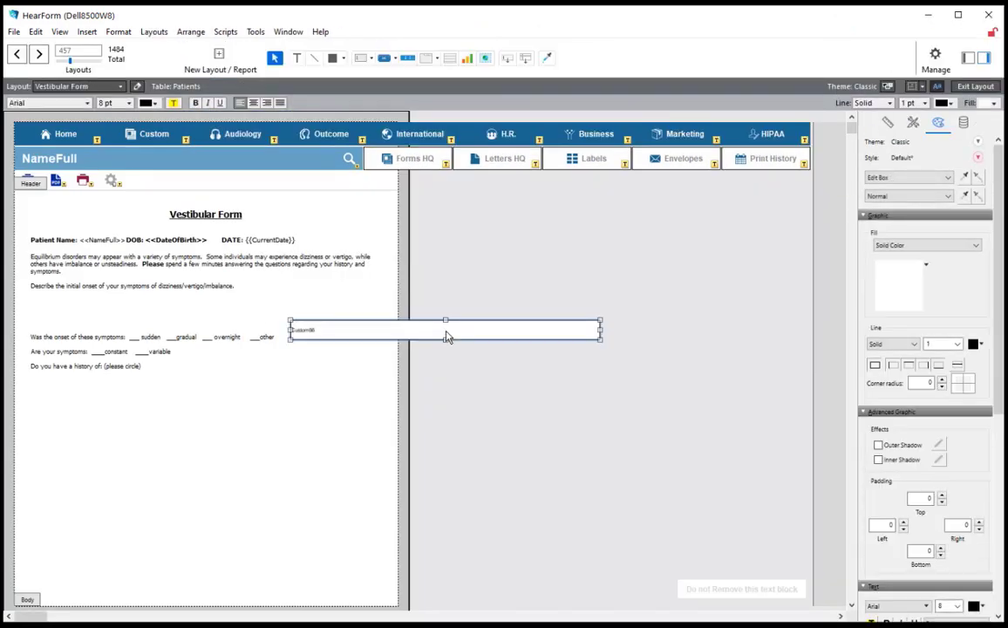
drag(445, 335, 187, 308)
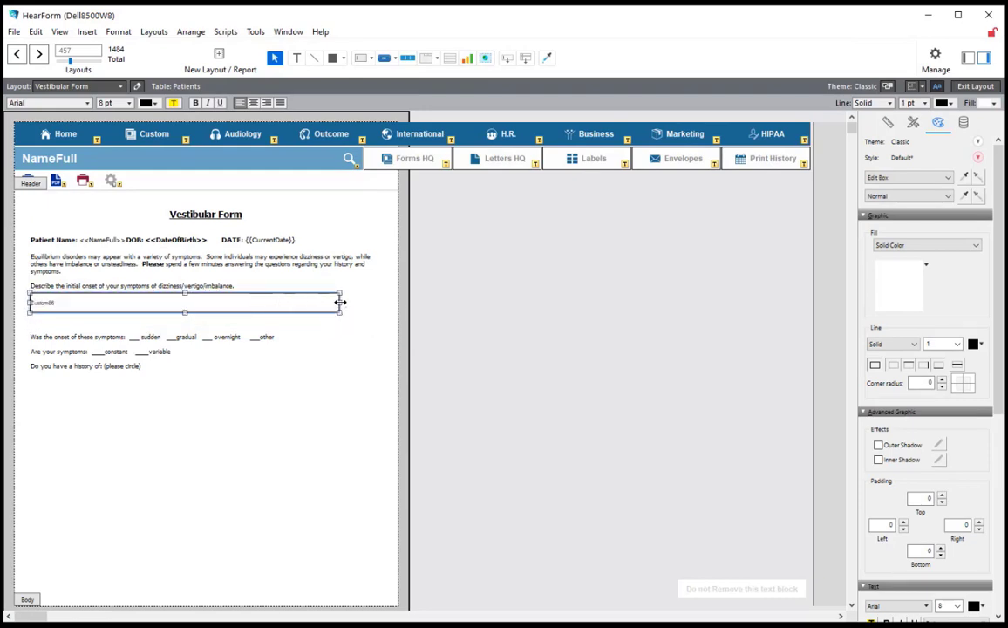
drag(340, 302, 381, 301)
drag(205, 314, 206, 319)
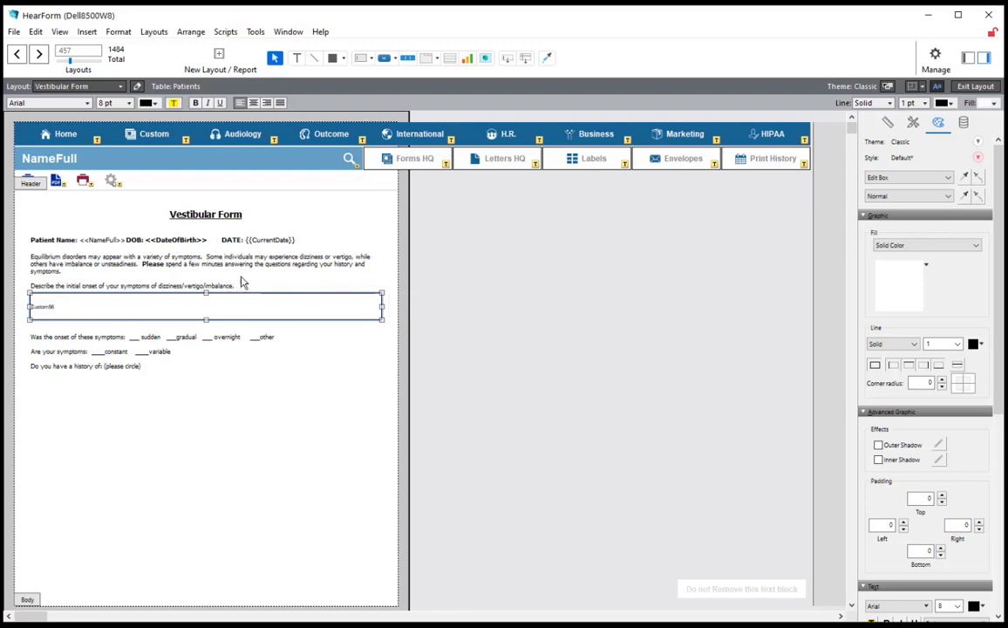
Assign the Custom90 field from the Patients table to the onset answer box, then exit layout editing and save the changes
scroll(130, 318, up, 2)
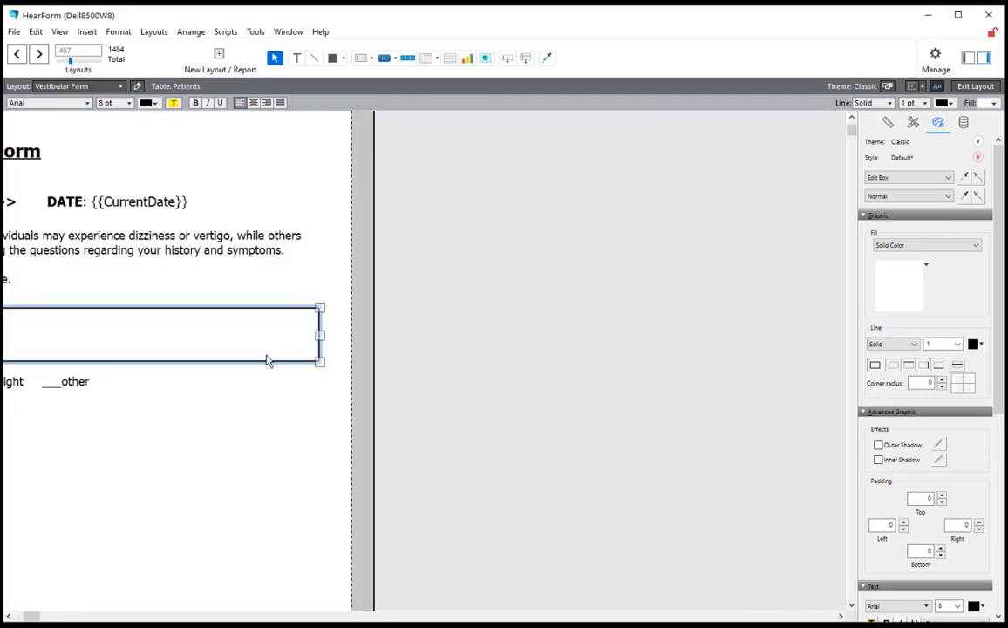
drag(36, 617, 10, 618)
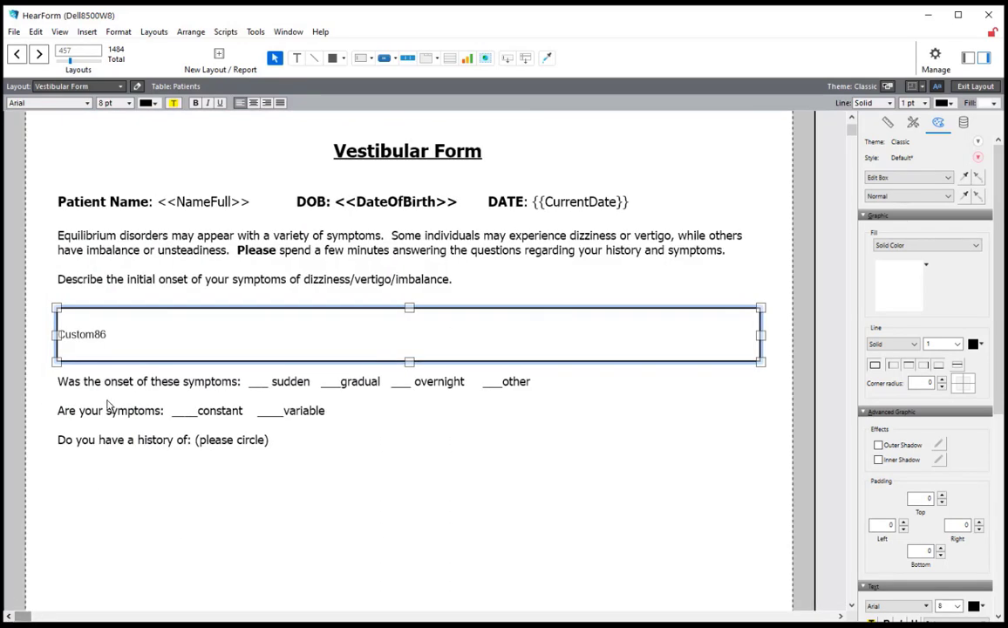
double_click(101, 342)
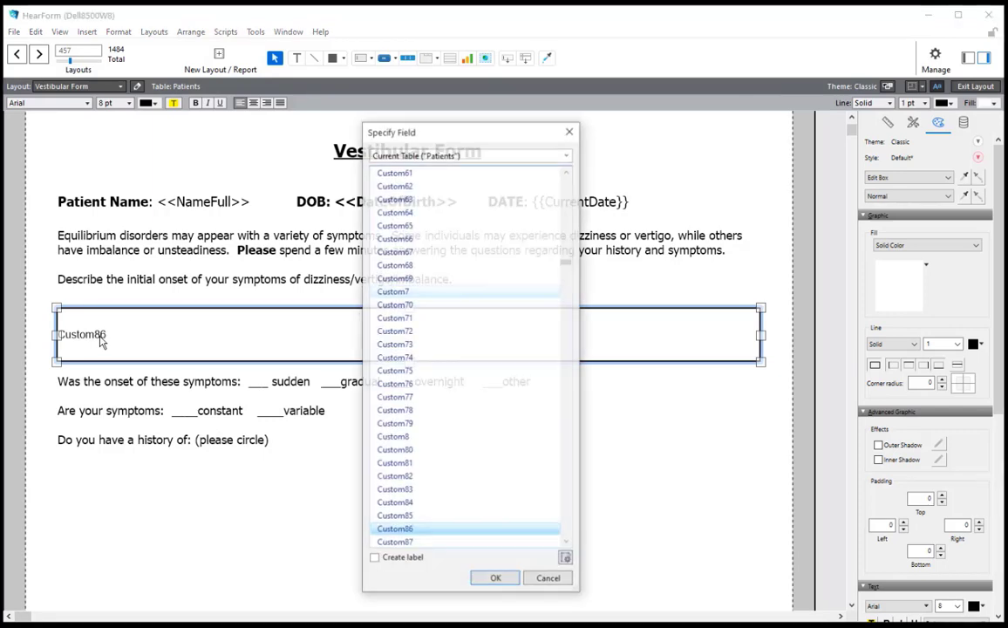
click(567, 543)
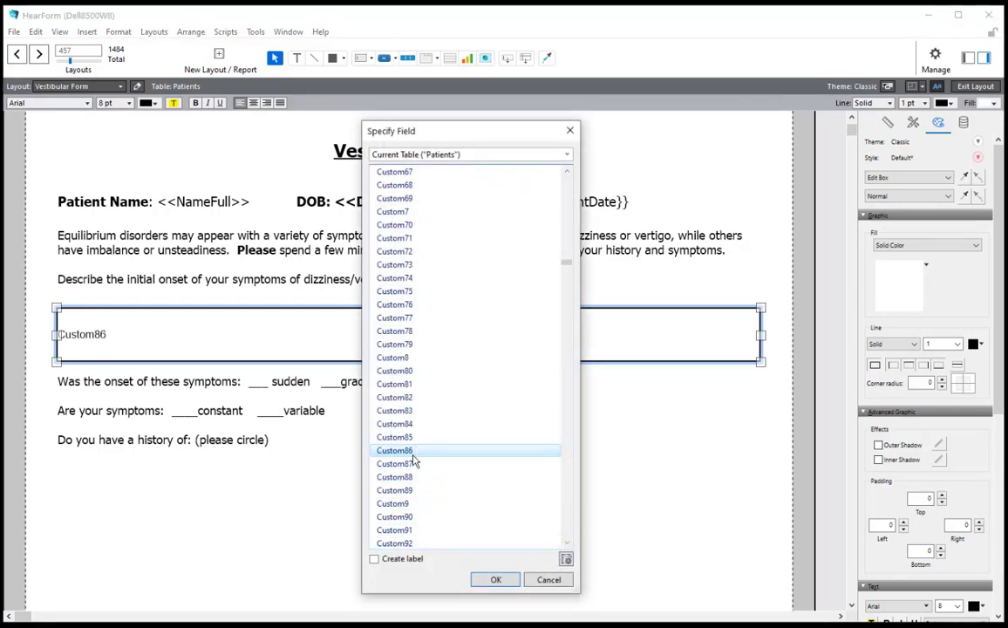
click(410, 516)
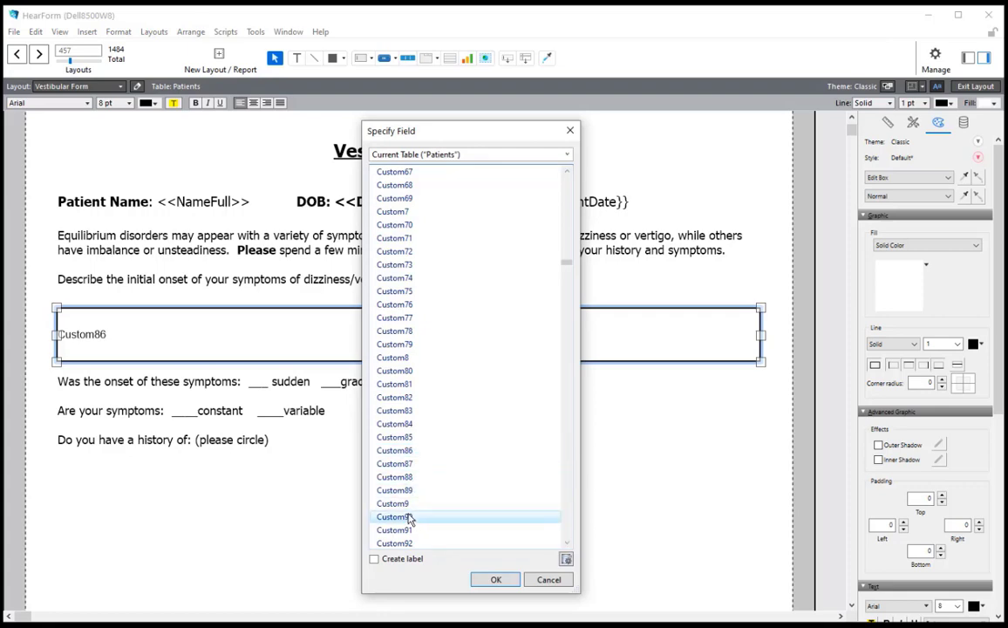
click(496, 579)
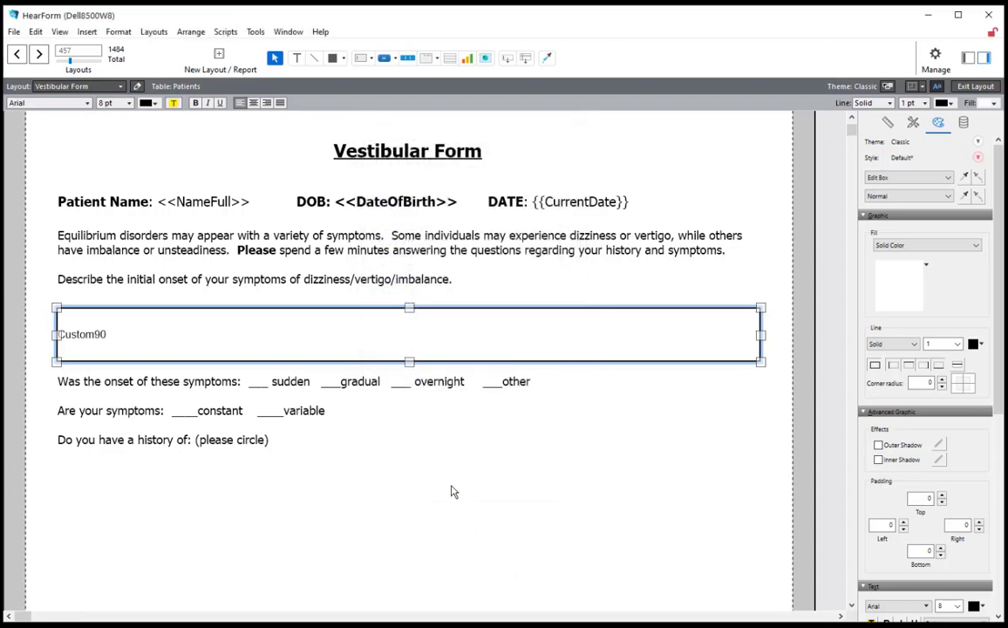
key(ctrl+b)
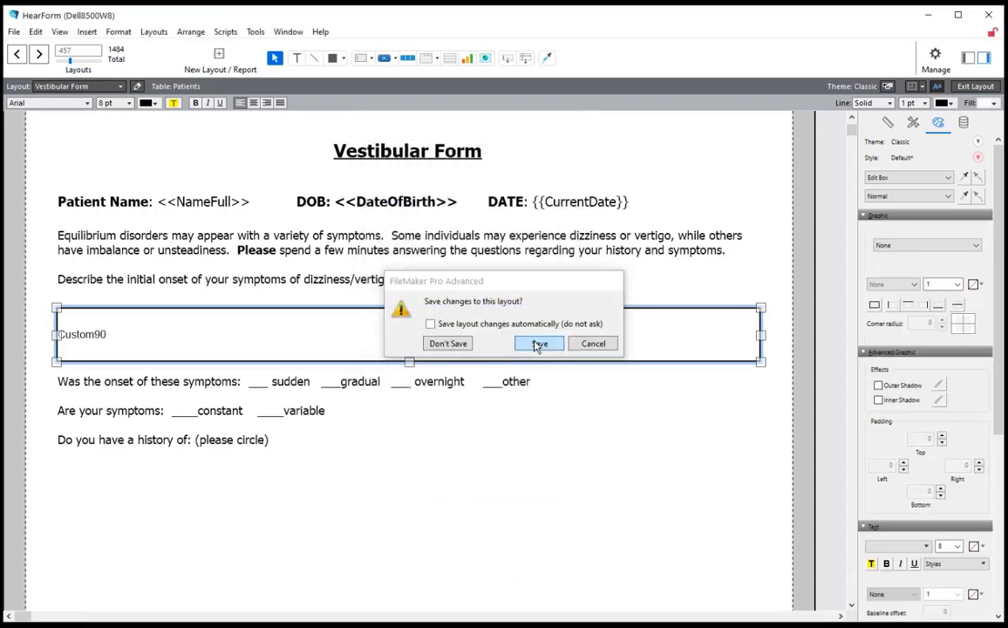
click(539, 344)
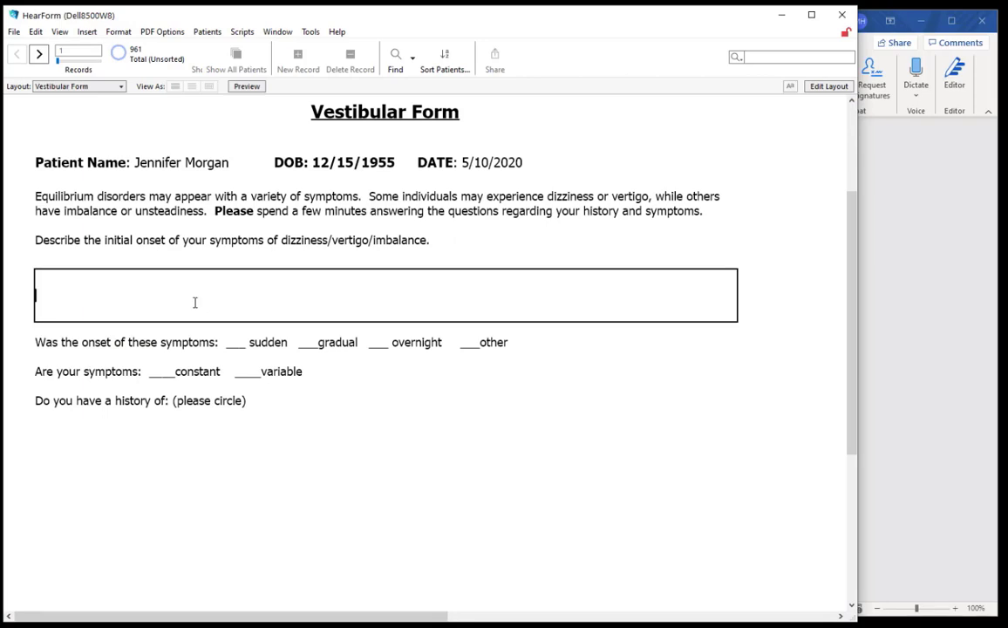
Enter the sample text "eryeyeyeyreyri6uiluil" in the onset answer box, then browse to the next patient record and back to check it
text(eryeyeyeyreyri6uil)
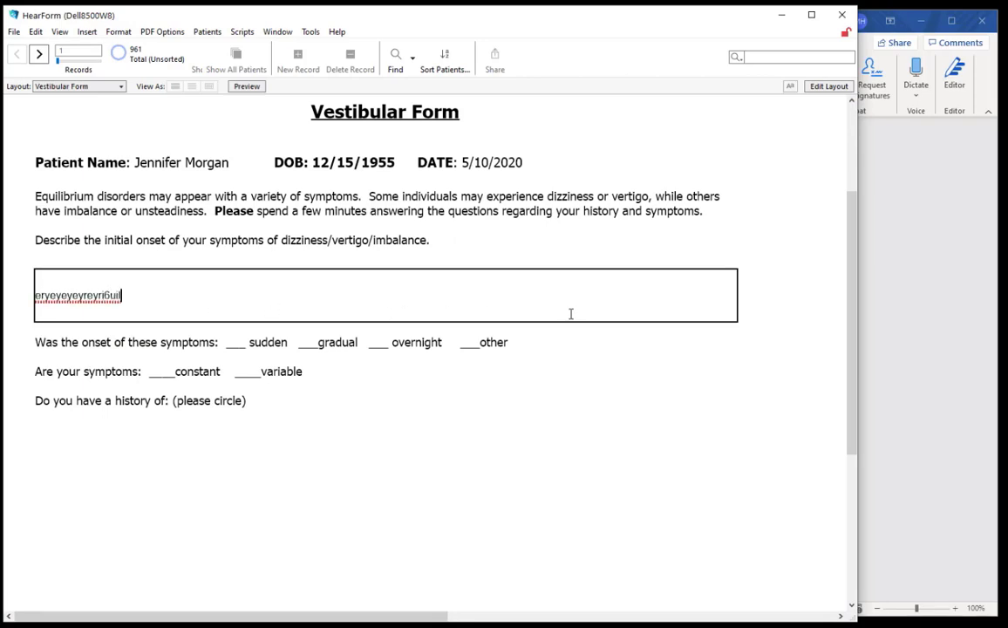
text(uil)
click(771, 283)
key(ctrl+Down)
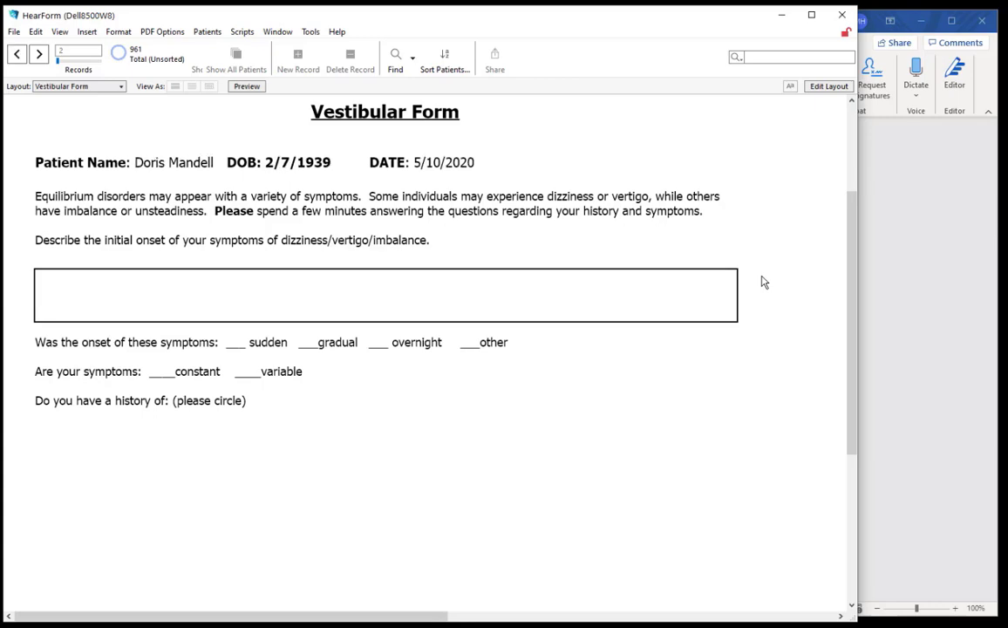
key(ctrl+Up)
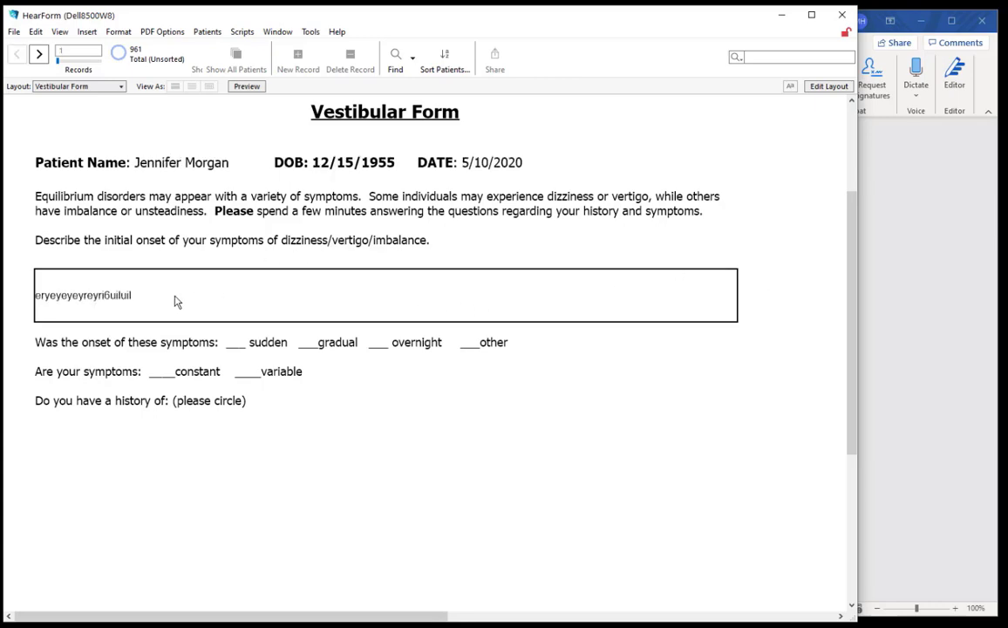
Clear the sample text from the first patient's onset answer box
click(33, 277)
key(Delete)
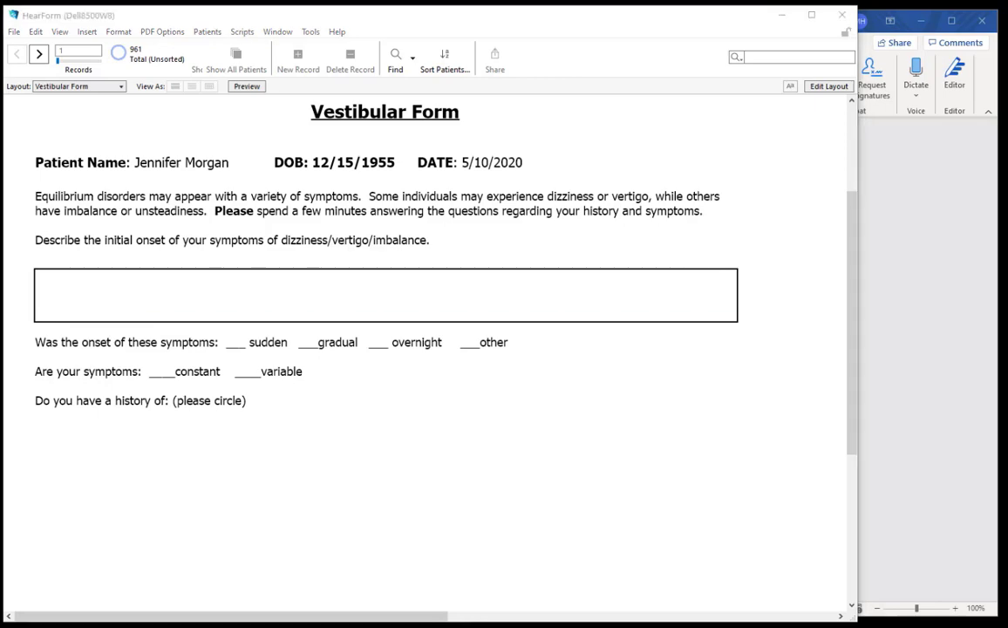
click(676, 519)
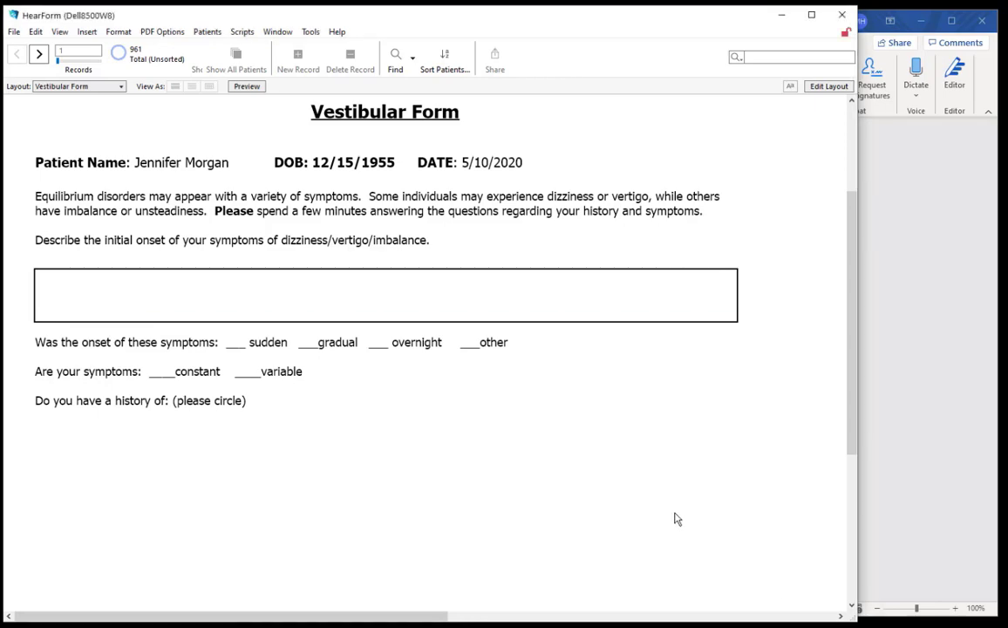
Copy the Yes/No radio button set beside the physician examination question from the Confidential Patient History form's layout
scroll(671, 514, down, 1)
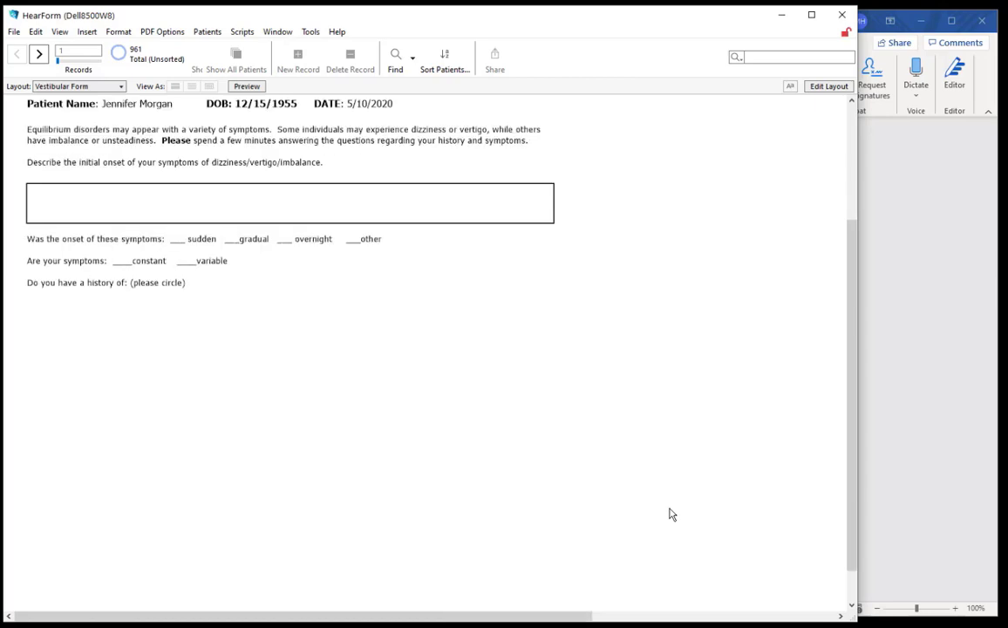
click(852, 119)
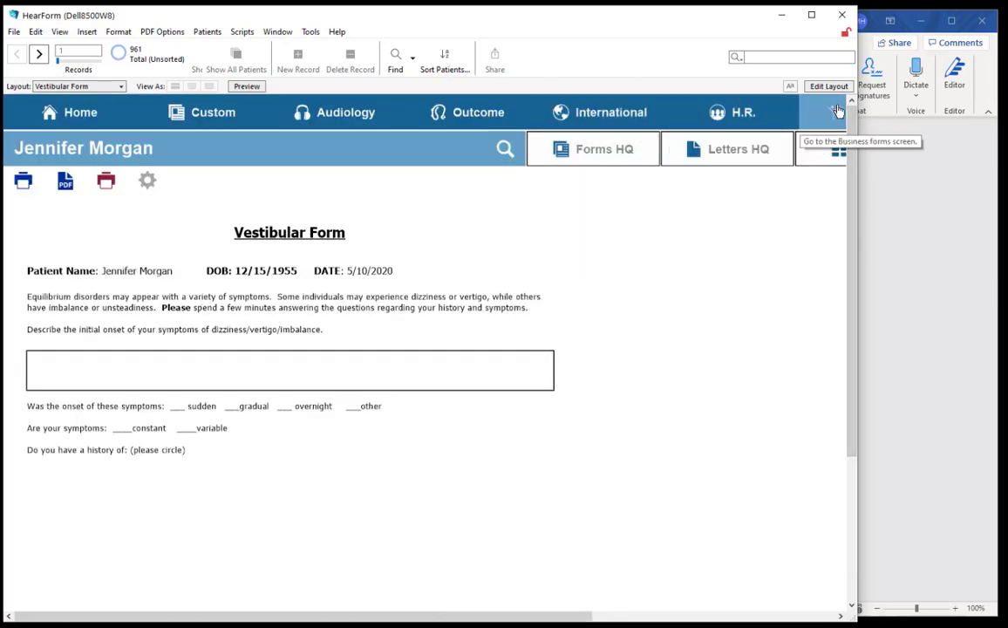
click(837, 111)
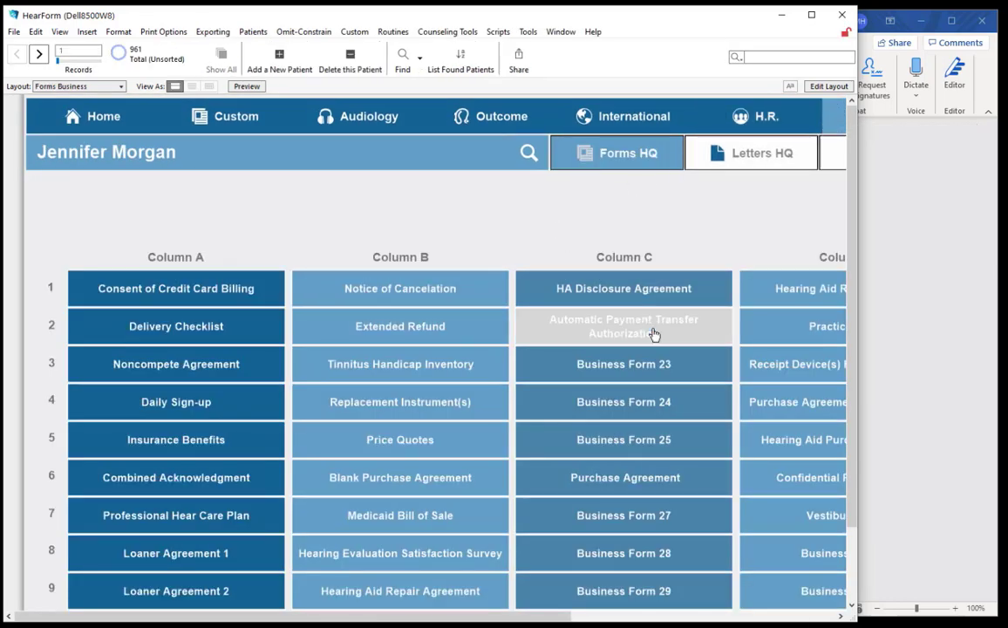
click(789, 478)
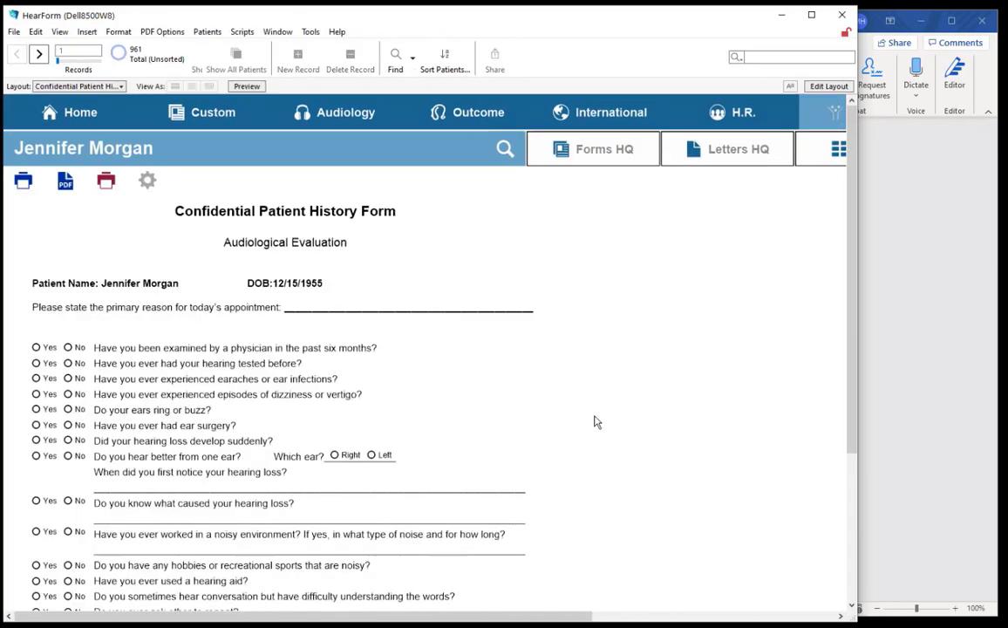
key(ctrl+l)
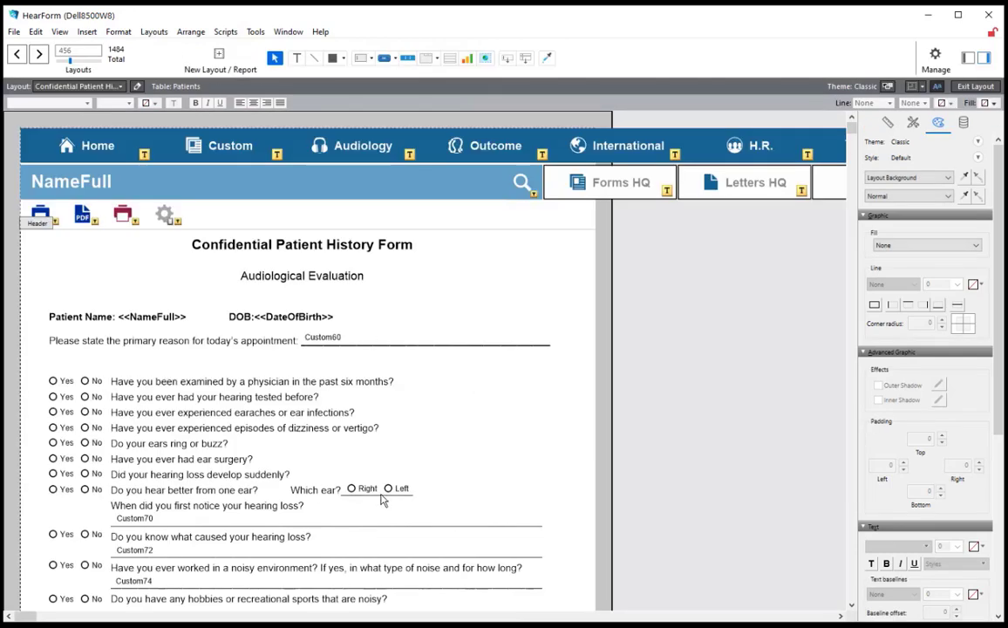
click(94, 383)
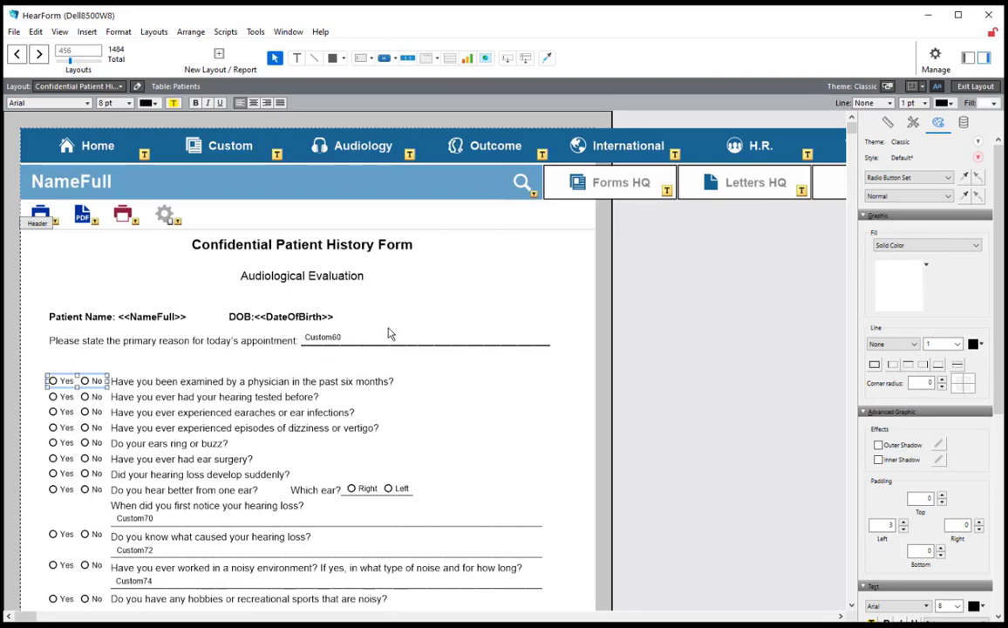
key(ctrl+b)
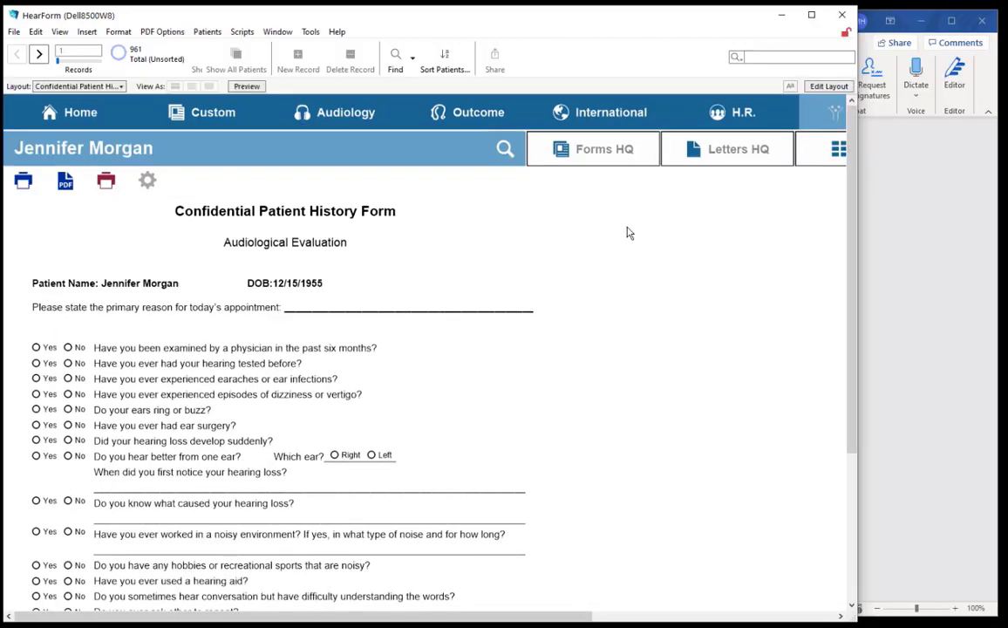
Open the Vestibular Form from Forms HQ, edit its layout and paste the copied Yes/No radio button set
click(828, 118)
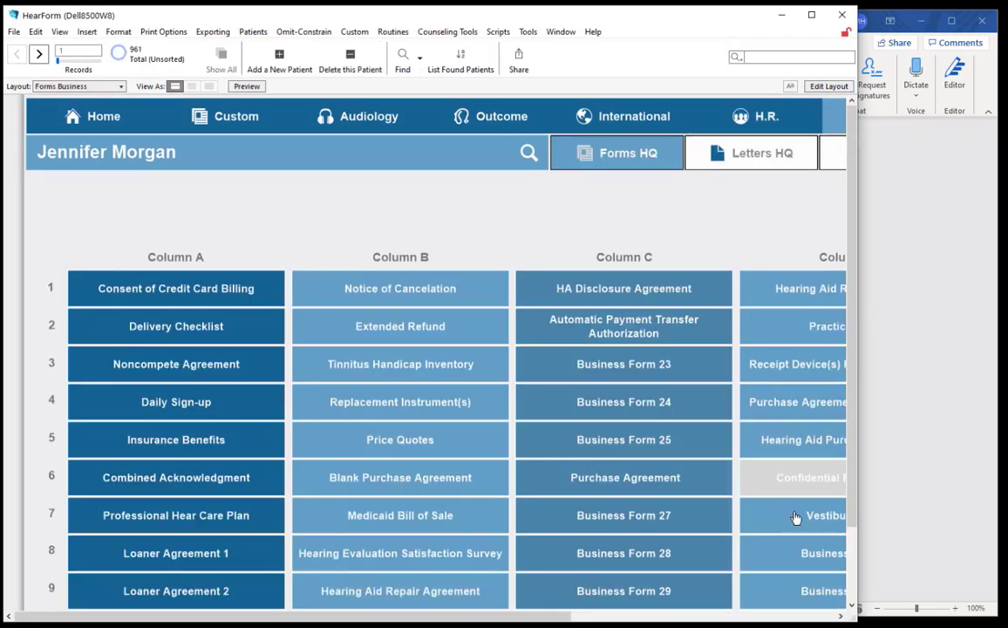
click(828, 515)
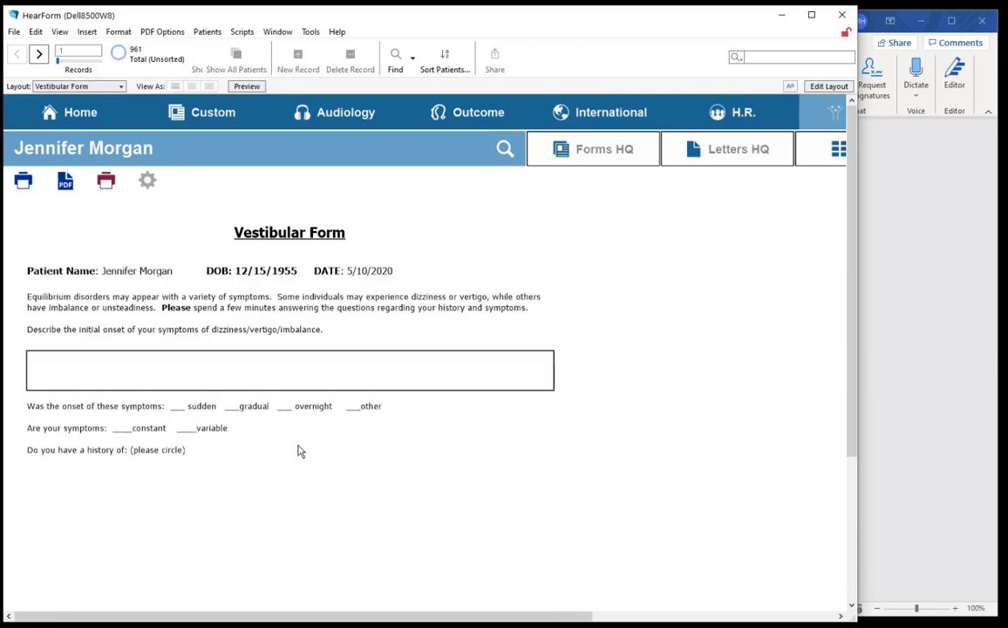
key(ctrl+l)
click(567, 471)
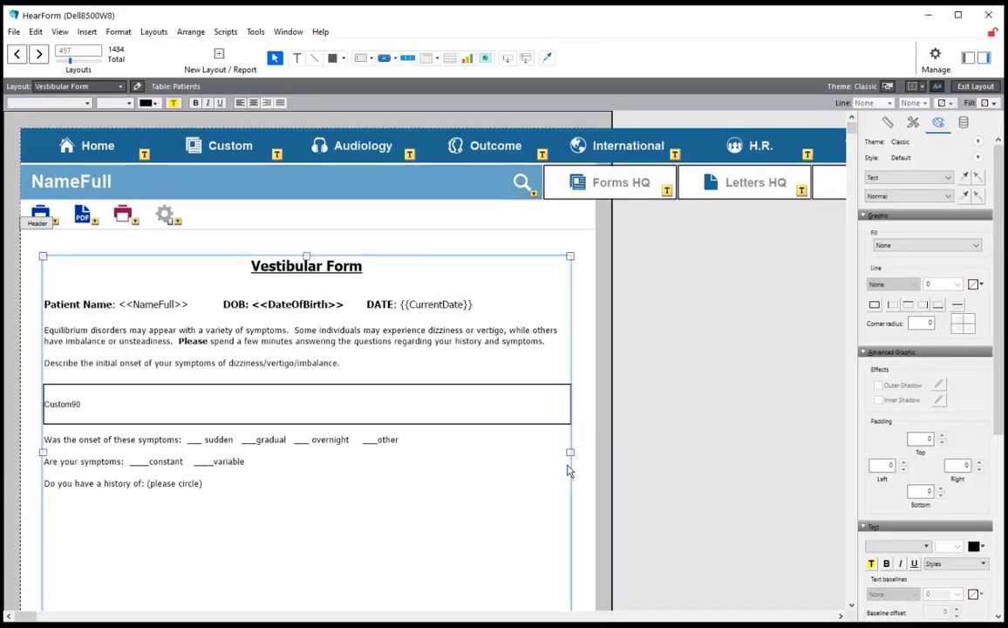
key(ctrl+v)
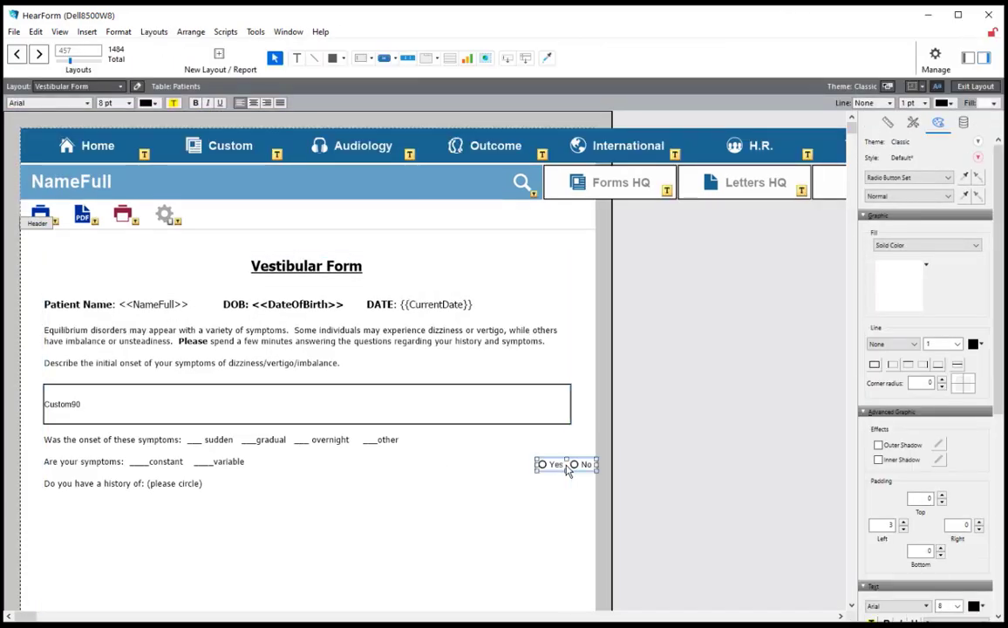
Assign the Custom91 field from the Patients table to the pasted radio button set and place it below the history question
double_click(566, 471)
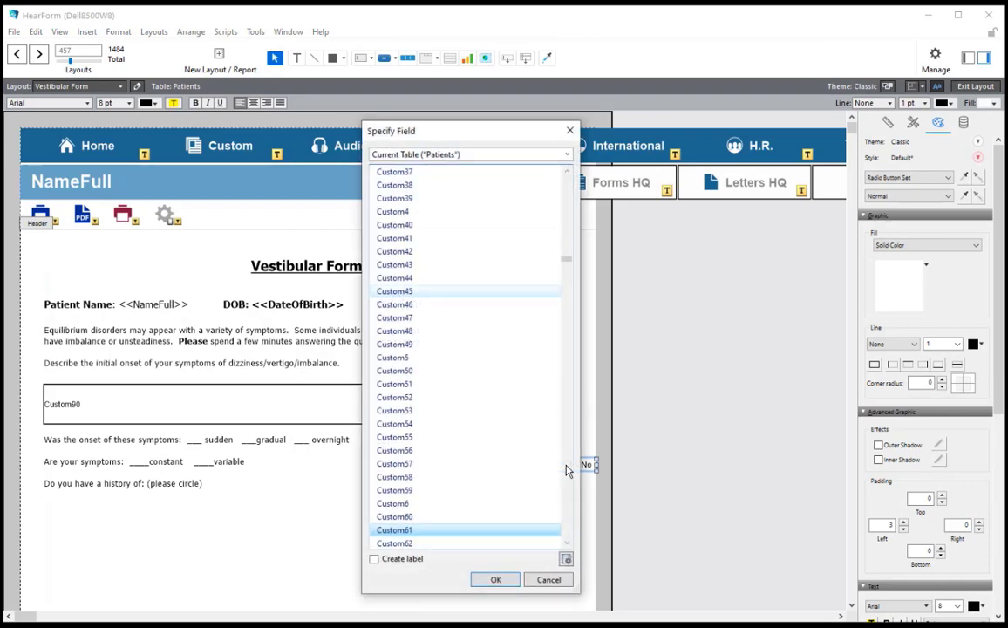
click(566, 527)
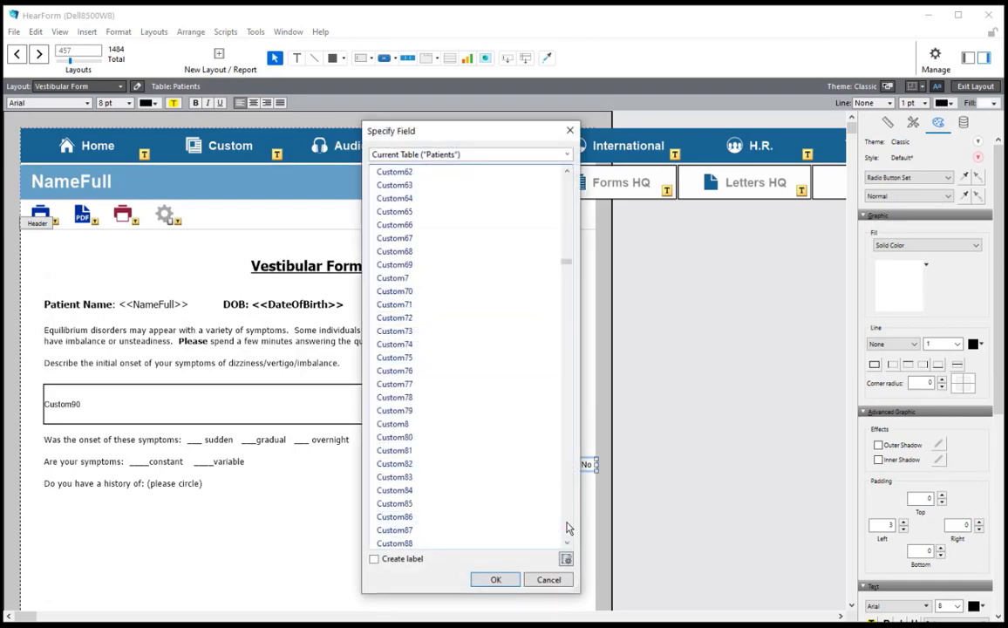
click(566, 528)
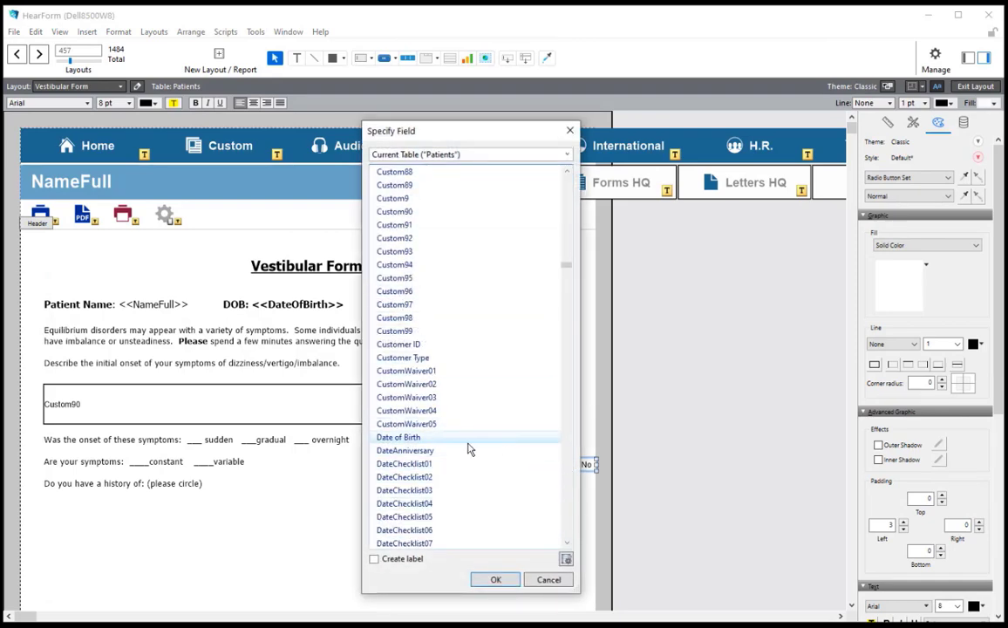
click(407, 225)
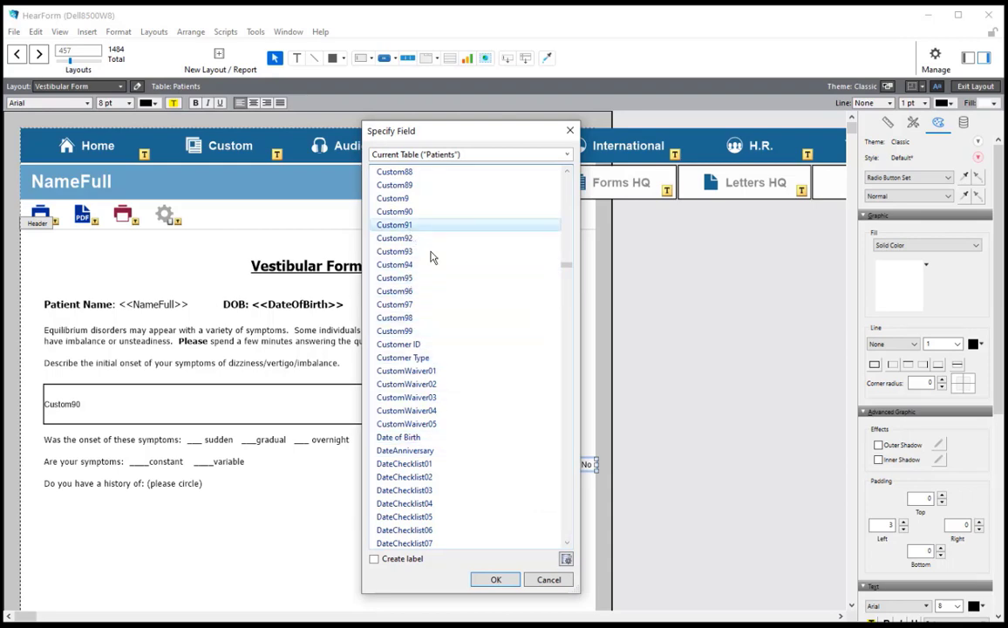
click(510, 582)
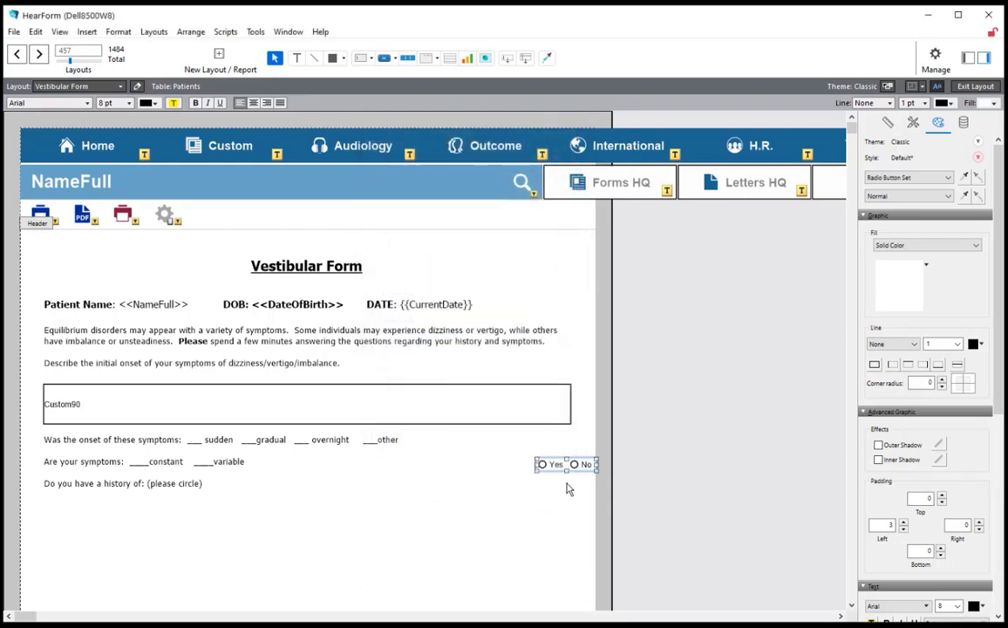
drag(405, 475, 77, 541)
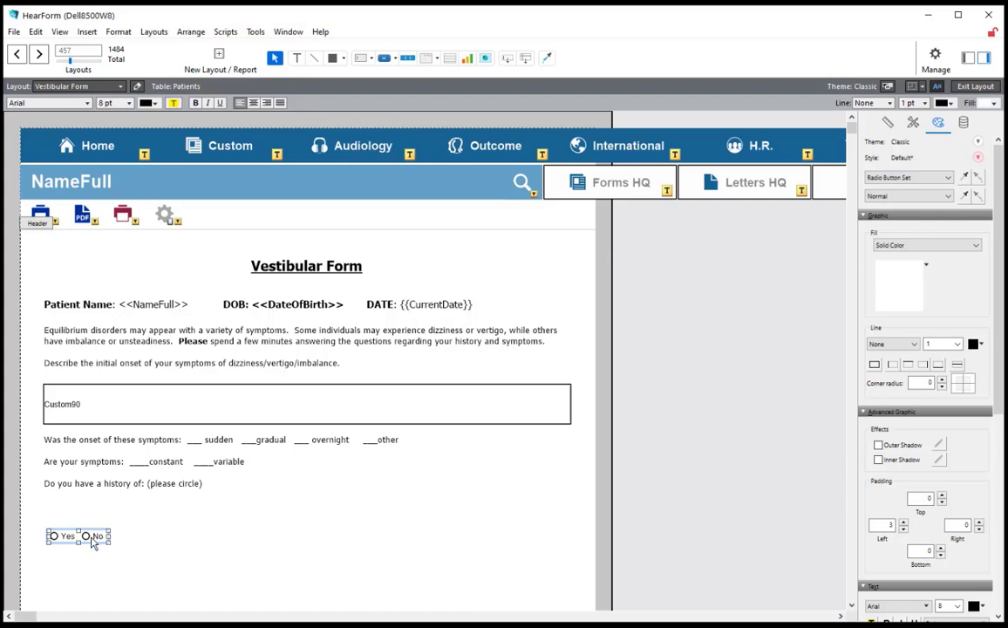
mouse_move(94, 540)
mouse_down()
mouse_move(247, 524)
mouse_move(91, 524)
mouse_up()
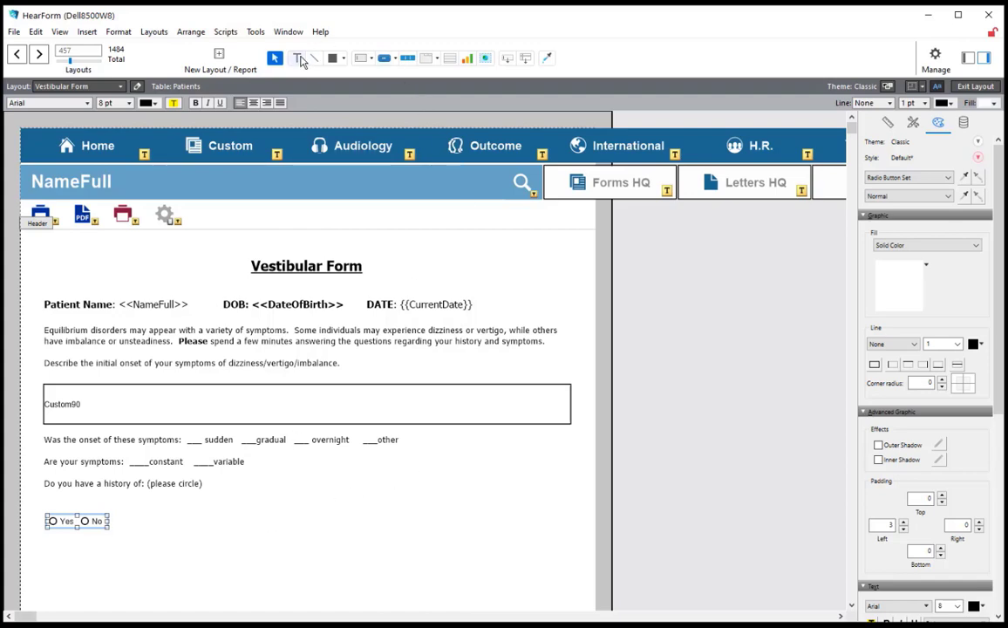
Move the sudden/gradual/overnight/other options text outside the page and stretch the radio button set across the vacated space beside the onset question
click(302, 90)
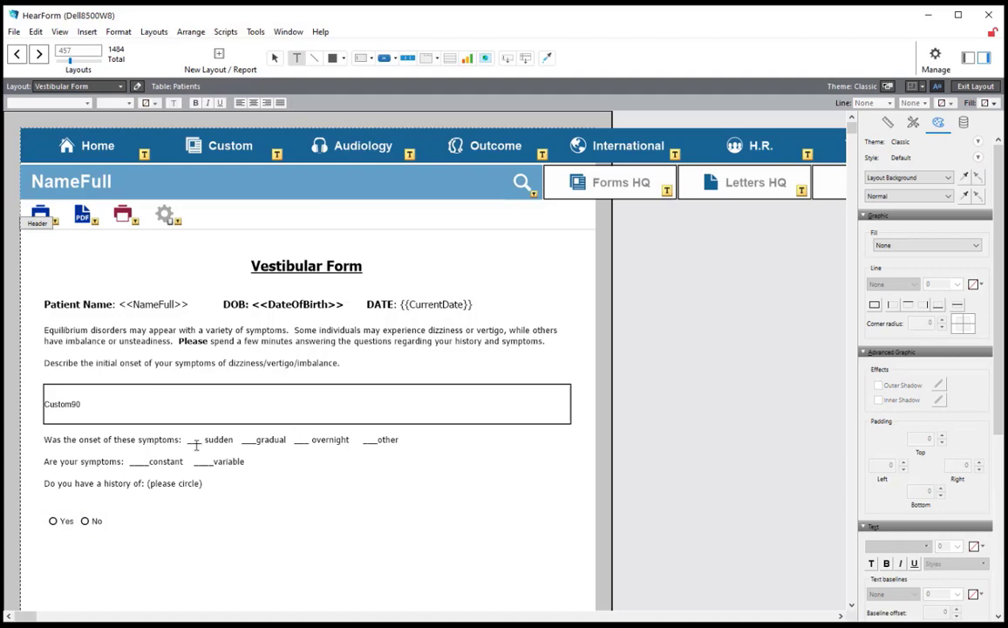
drag(187, 442, 410, 444)
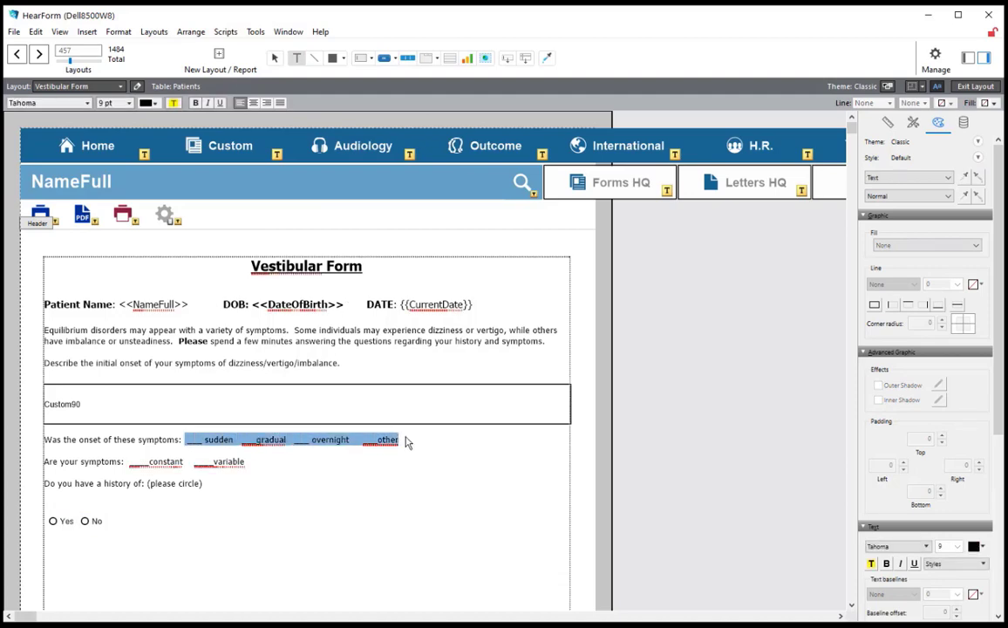
key(ctrl+x)
key(Escape)
key(ctrl+v)
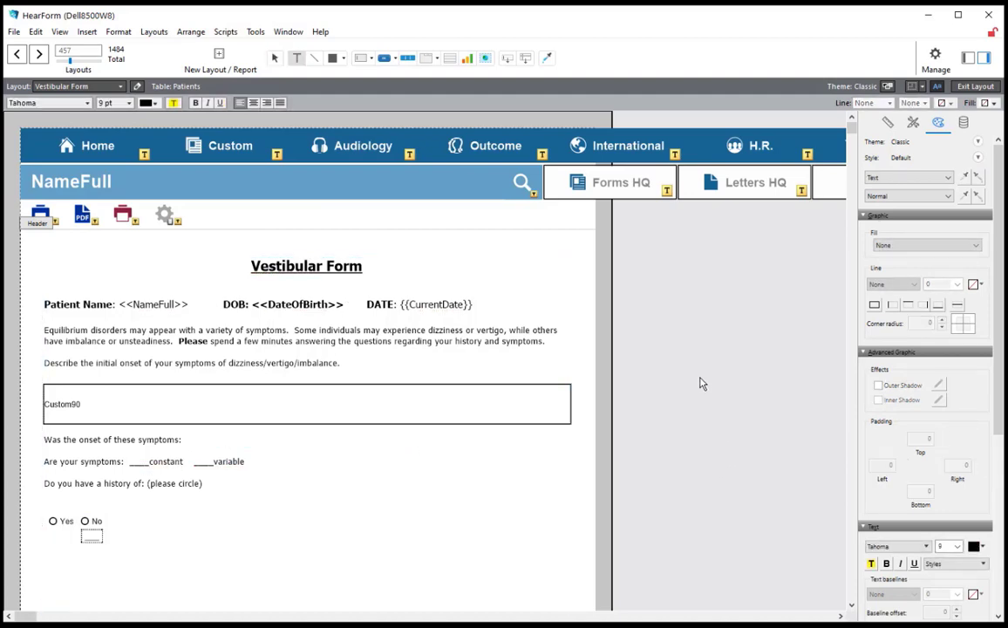
drag(189, 535, 722, 388)
drag(79, 523, 564, 442)
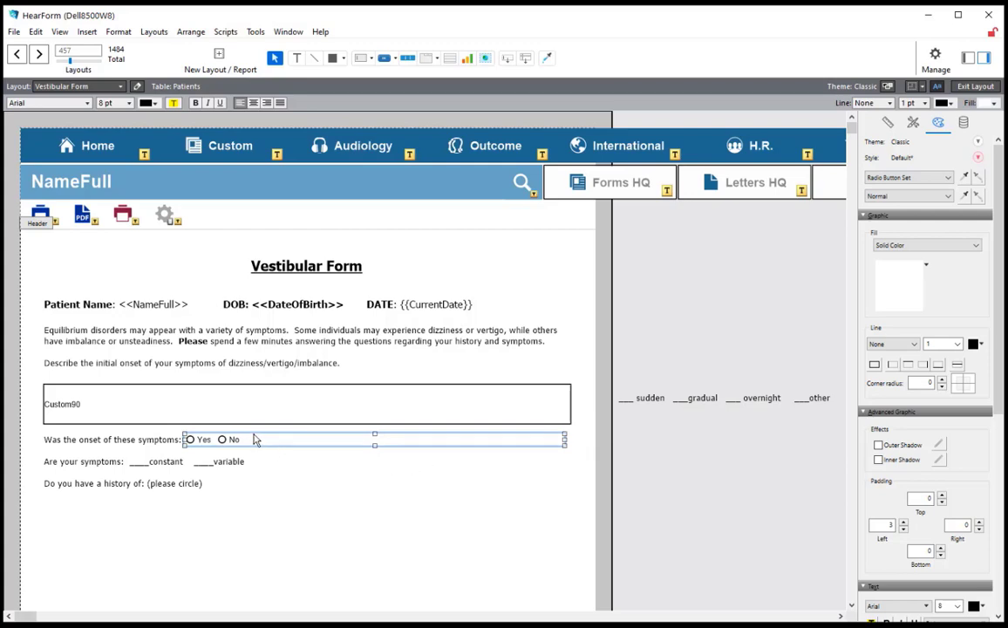
Copy the option text from "sudden" through "other" in the text block outside the page
double_click(673, 406)
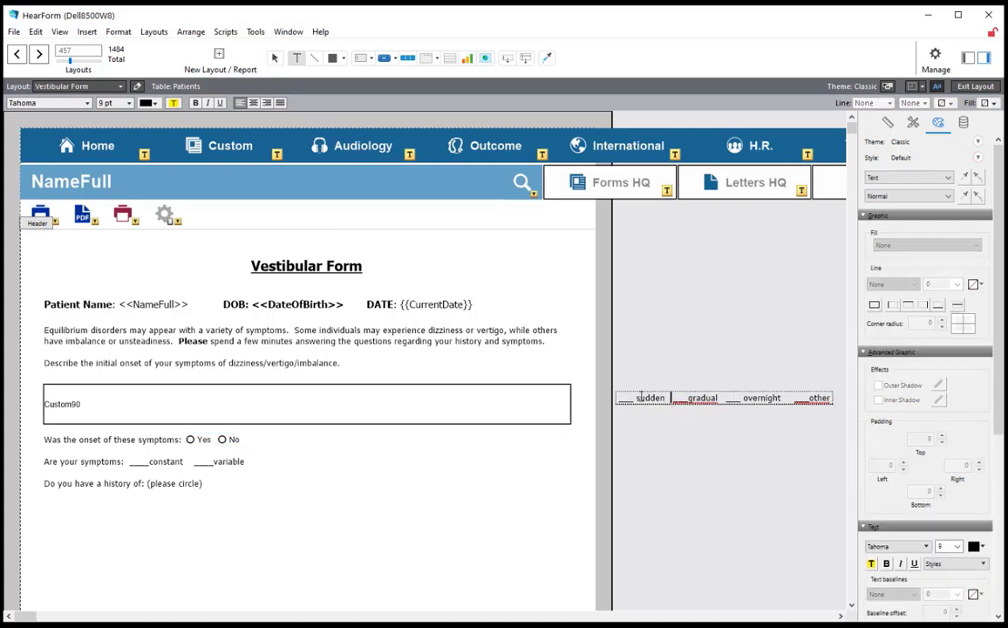
drag(638, 397, 834, 409)
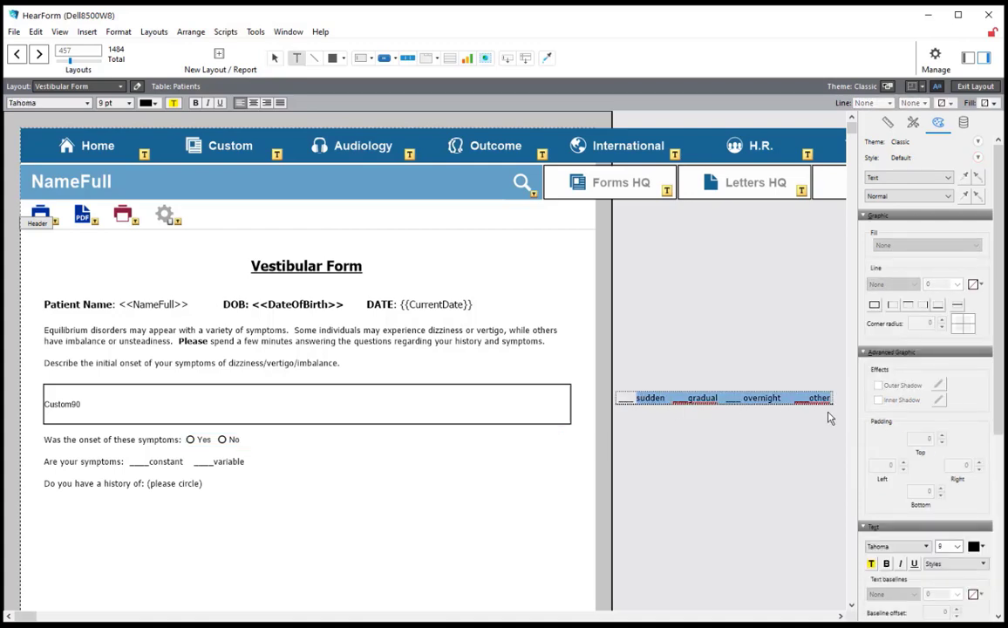
key(Escape)
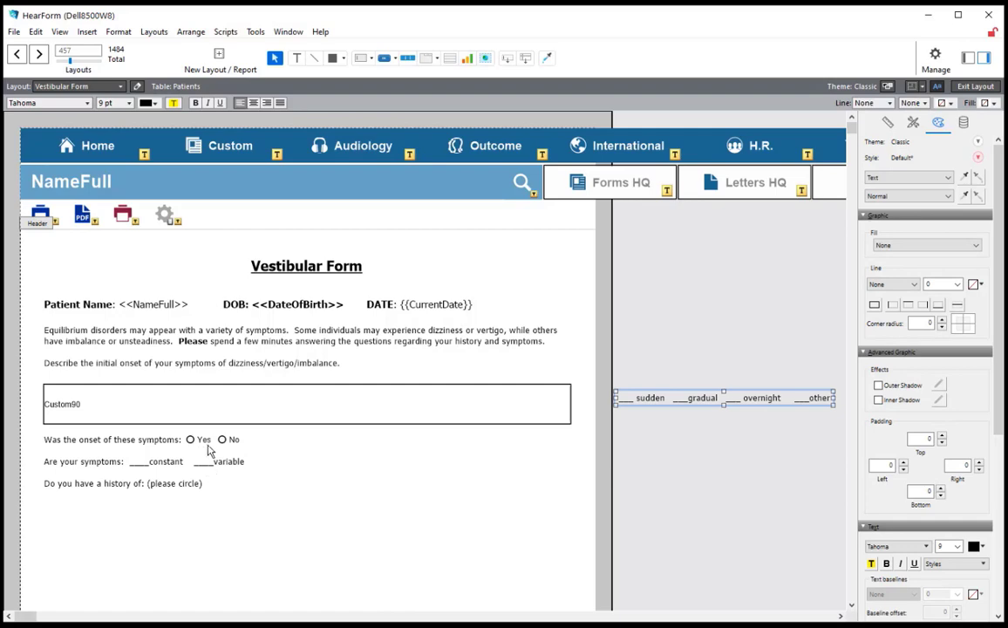
Change the control style of the onset question's Custom91 field to Checkbox Set
click(210, 447)
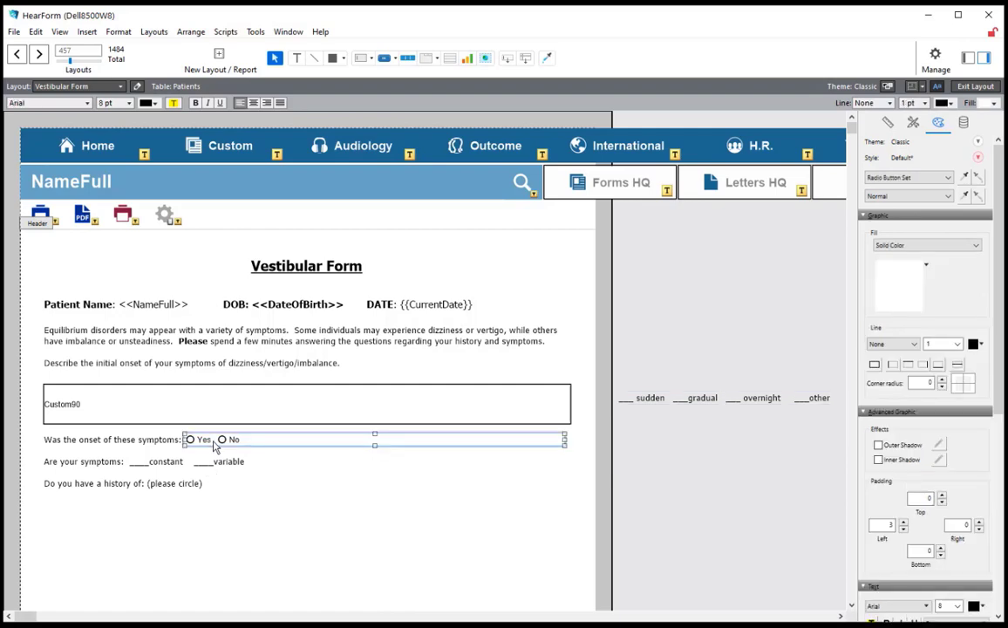
click(963, 125)
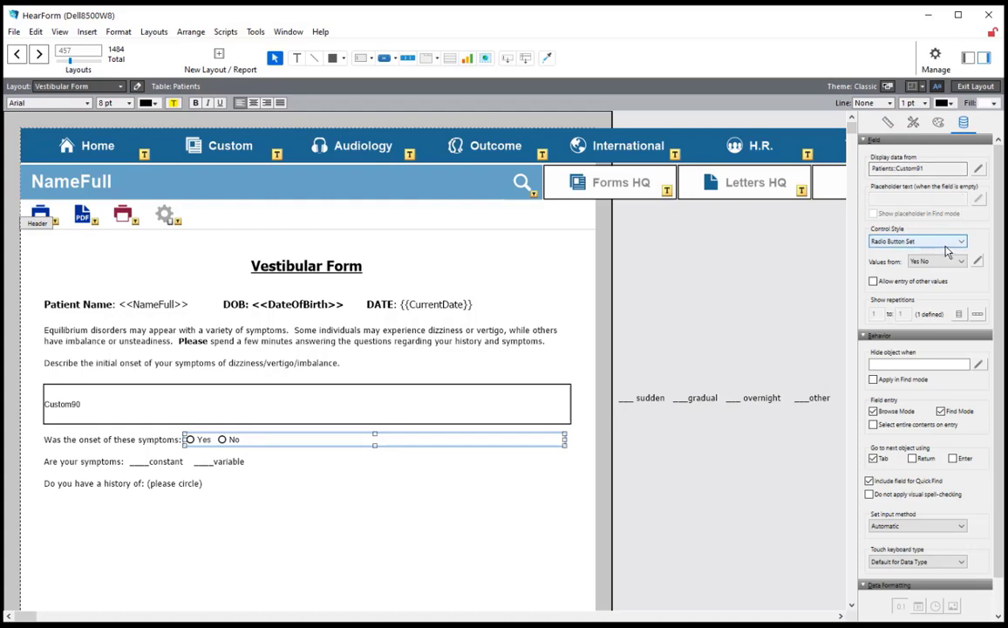
click(945, 243)
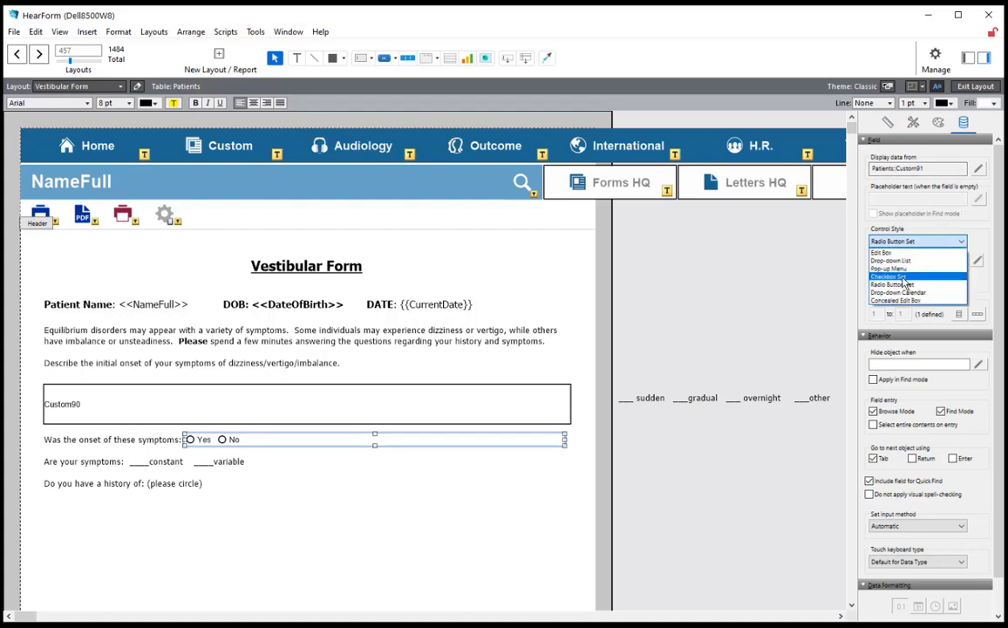
click(902, 277)
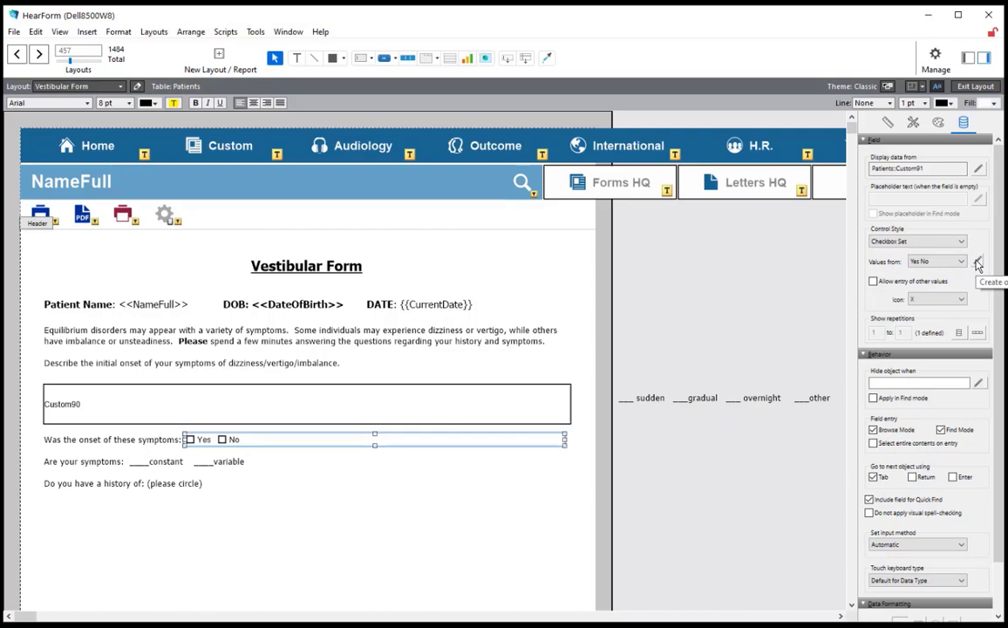
Create a value list named Onset and paste the copied onset options as its custom values
click(978, 264)
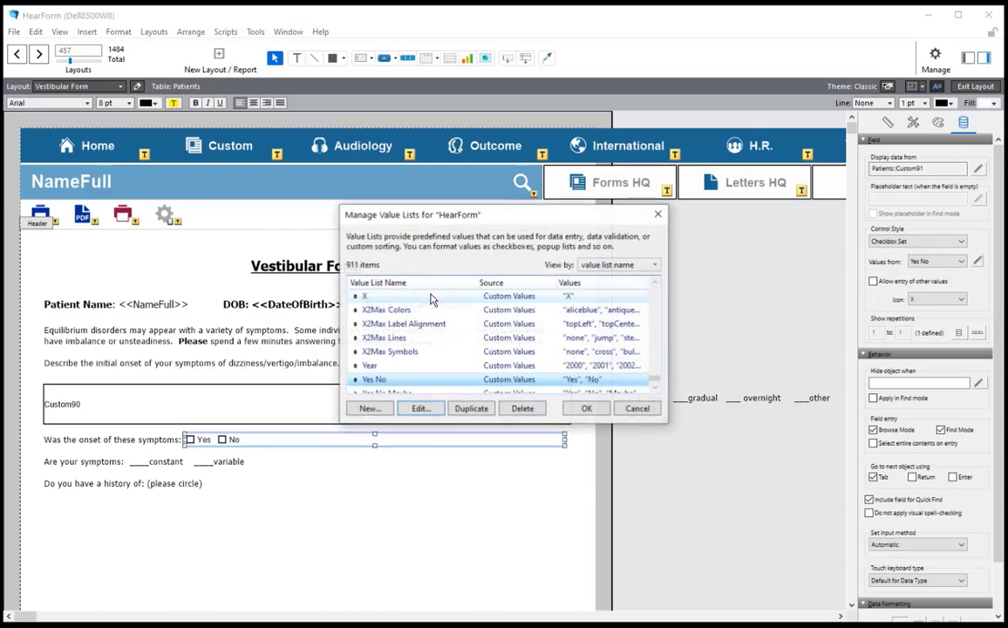
click(376, 409)
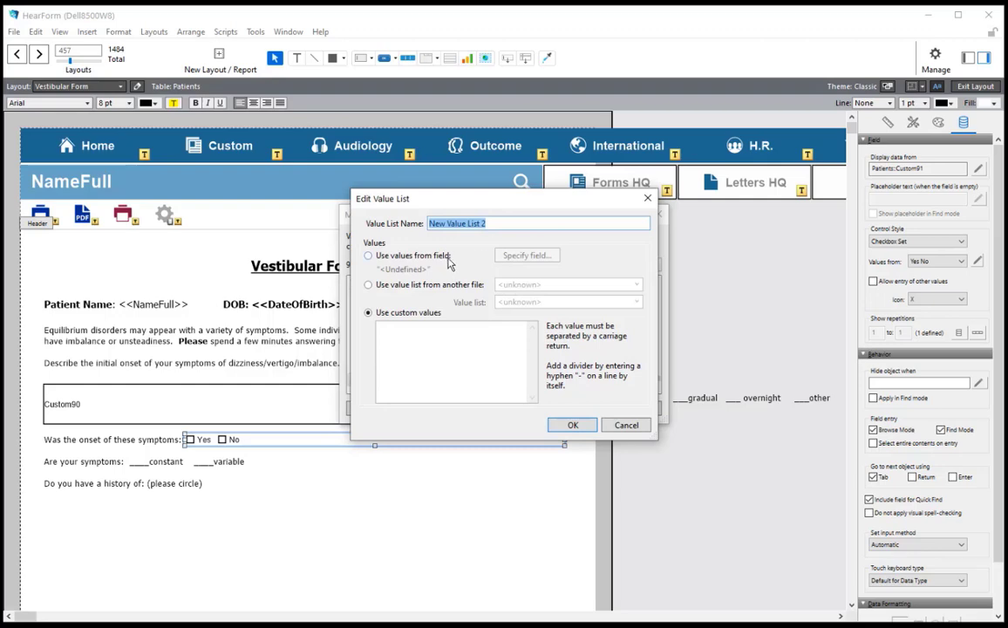
text(Onset)
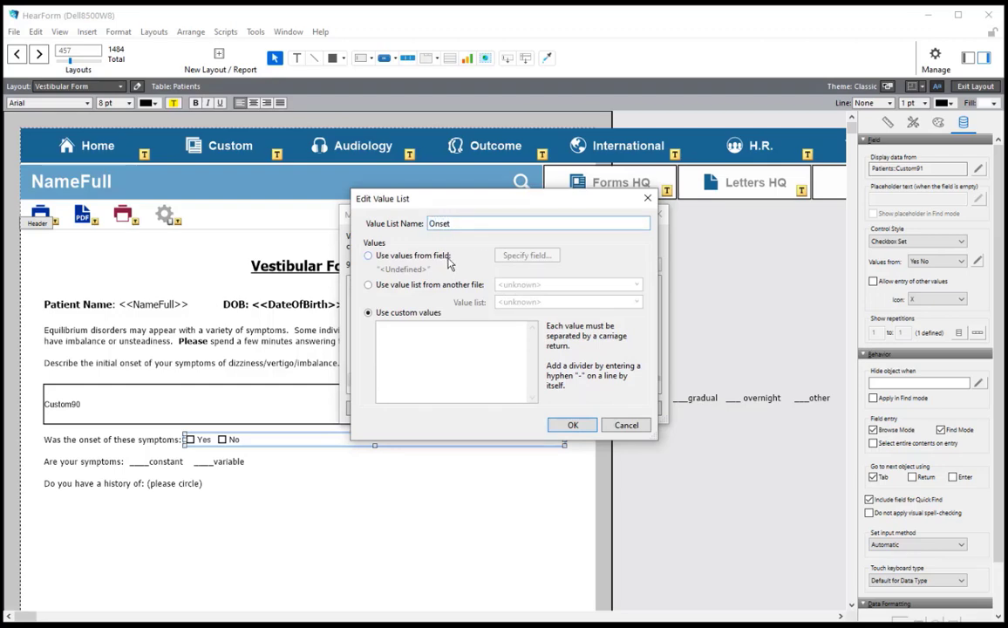
click(411, 343)
key(ctrl+v)
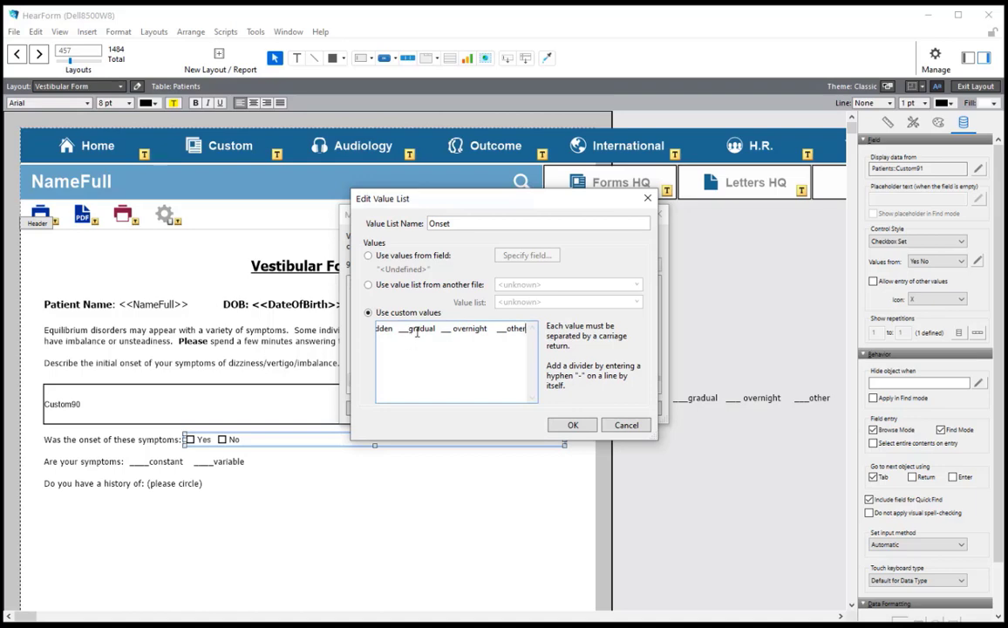
Split the first pasted values onto separate lines as Sudden and Gradual, removing the blank underscores between them
drag(409, 330, 396, 330)
key(Return)
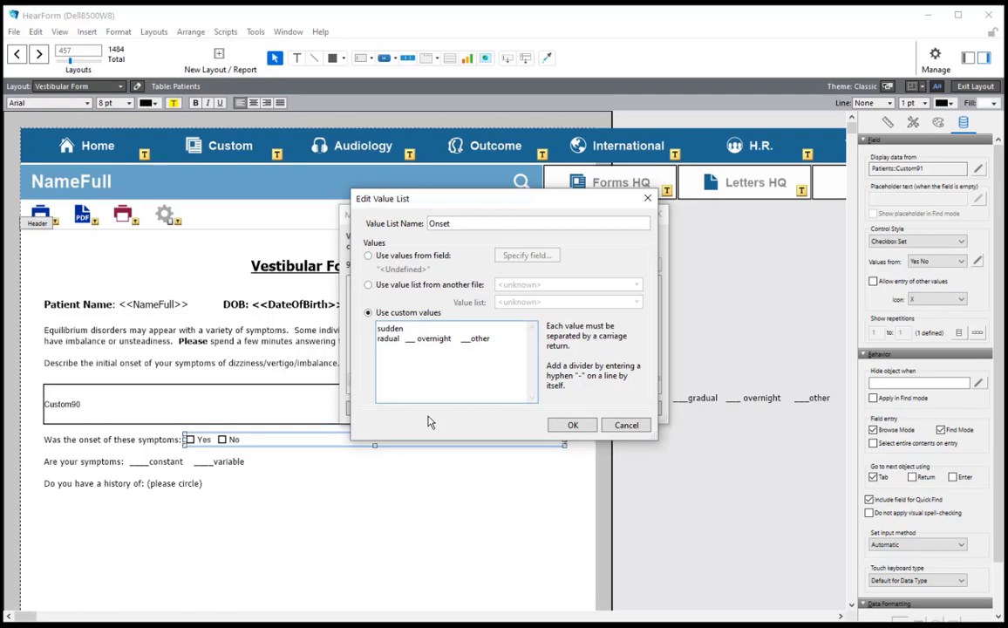
text(G)
key(Up)
key(BackSpace)
text(S)
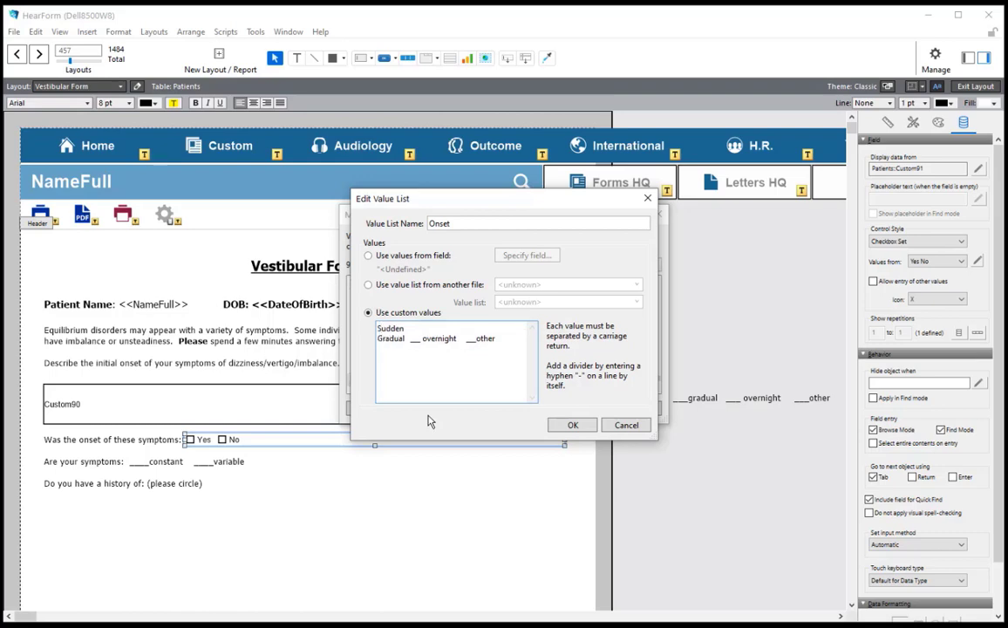
Put Overnight and Other on their own lines without underscores, then save the Onset value list and apply it to the checkbox set
double_click(412, 338)
key(BackSpace)
key(Return)
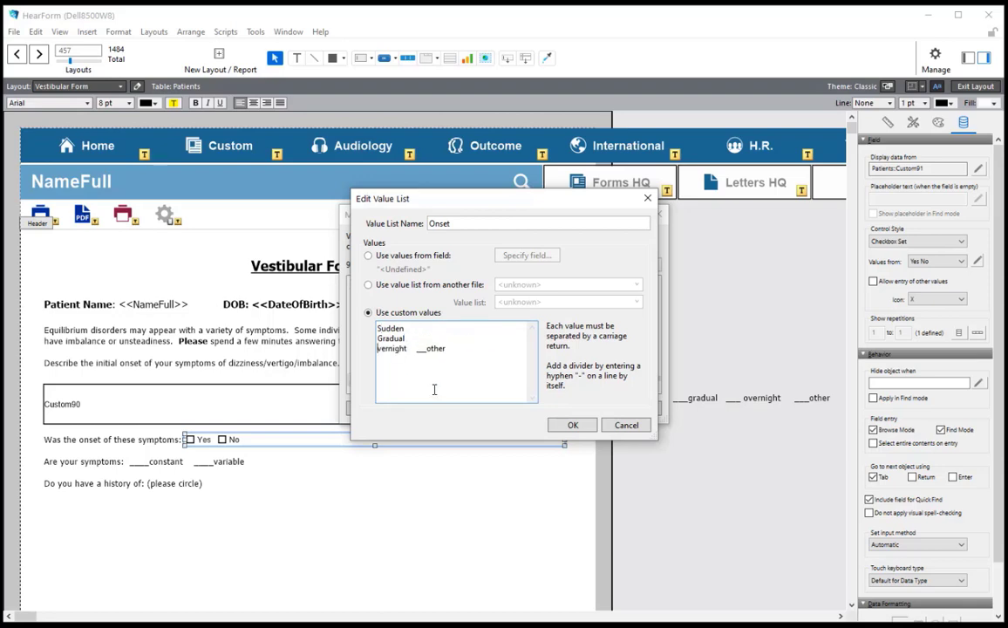
text(O)
drag(416, 352, 461, 353)
key(BackSpace)
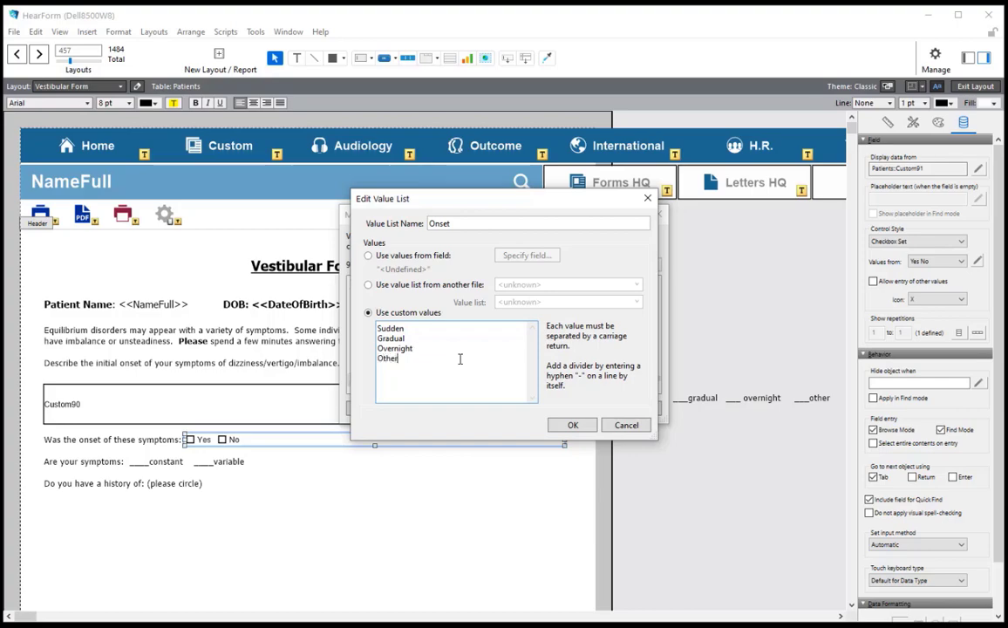
click(578, 424)
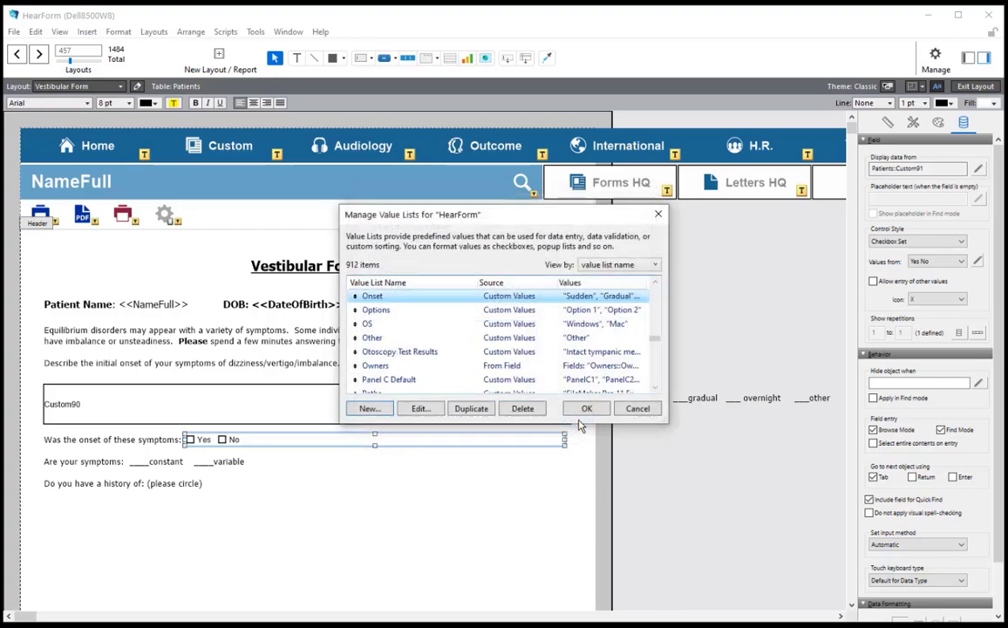
click(584, 410)
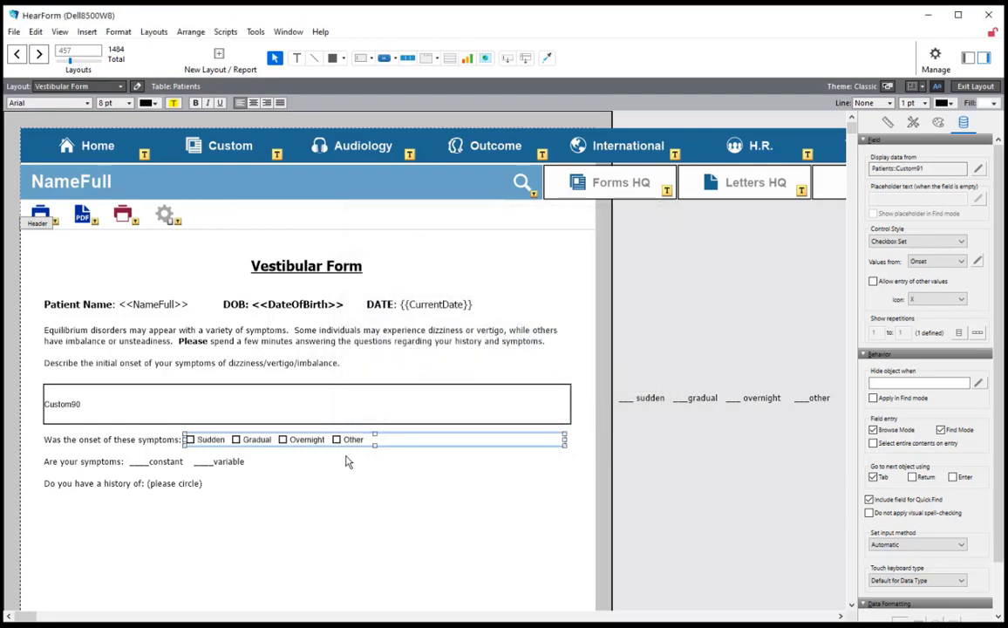
Narrow the onset checkbox set so that it ends just after the Other option
click(741, 504)
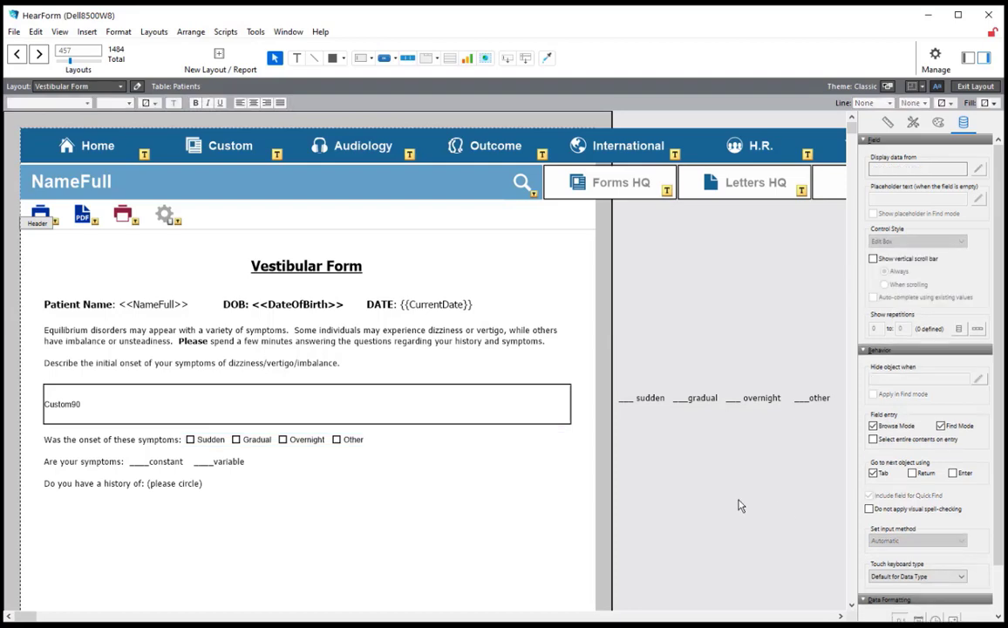
click(215, 446)
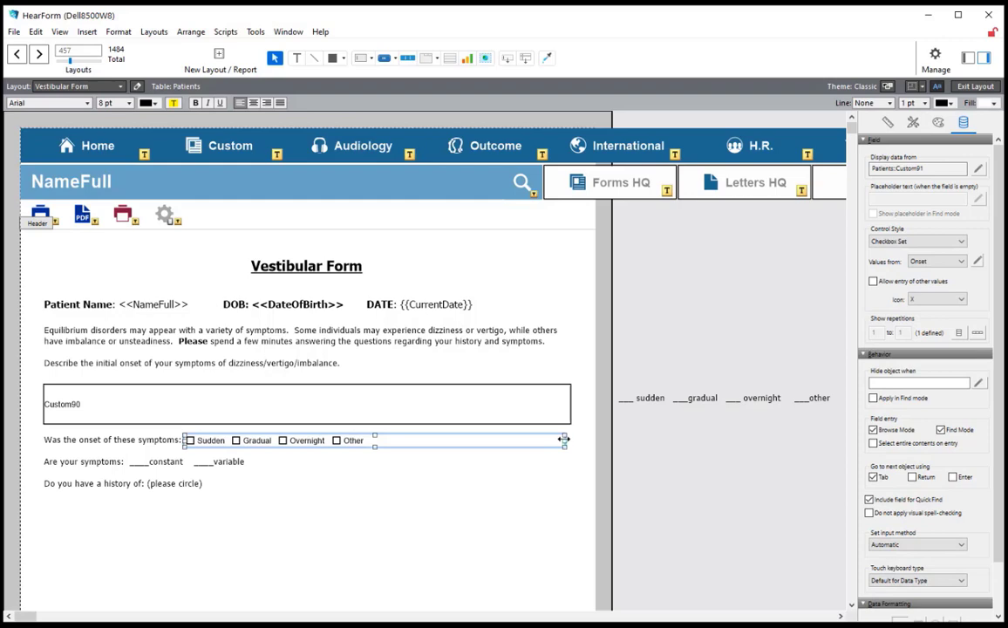
drag(564, 439, 372, 444)
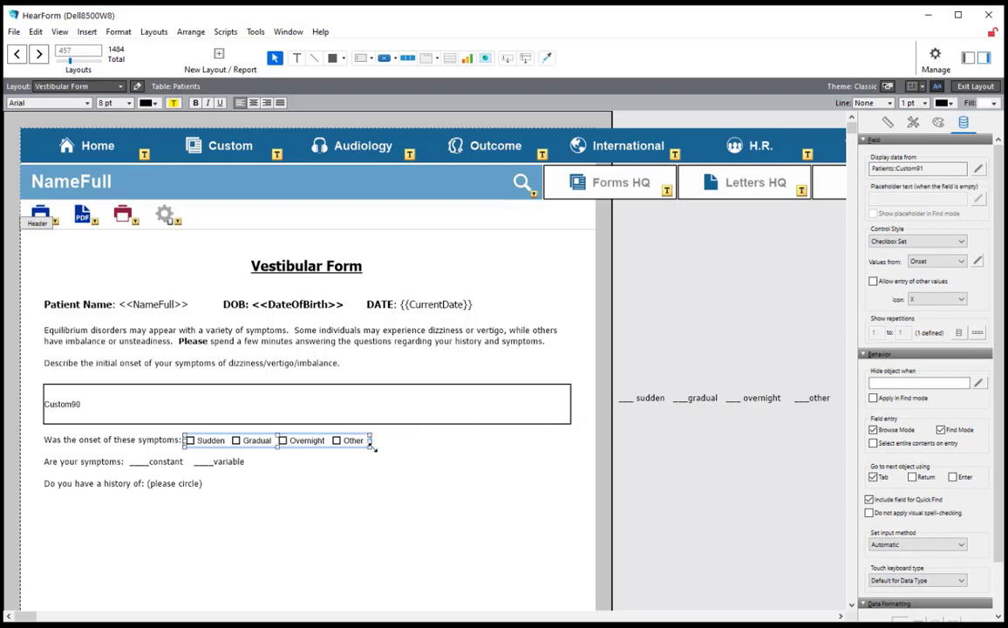
Duplicate the onset checkbox set to the space after its Other option and assign the copy to the Custom92 field
click(768, 493)
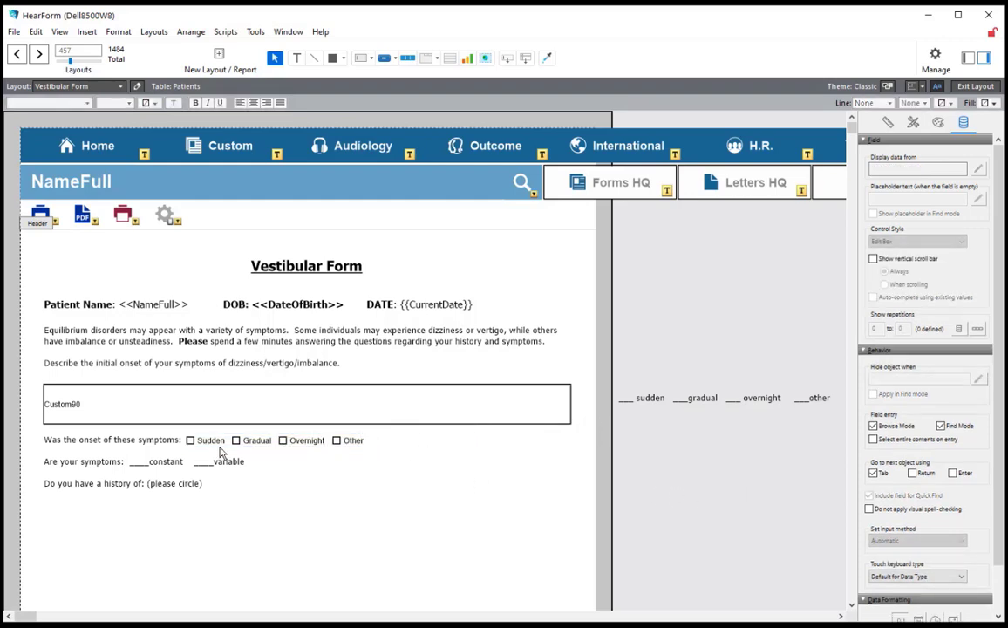
drag(210, 445, 403, 447)
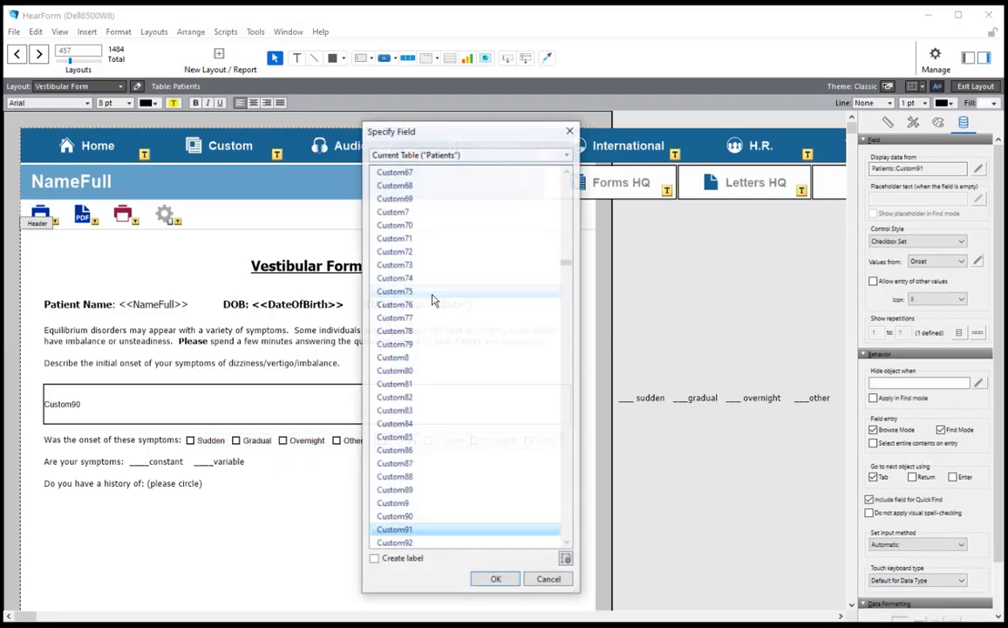
click(410, 543)
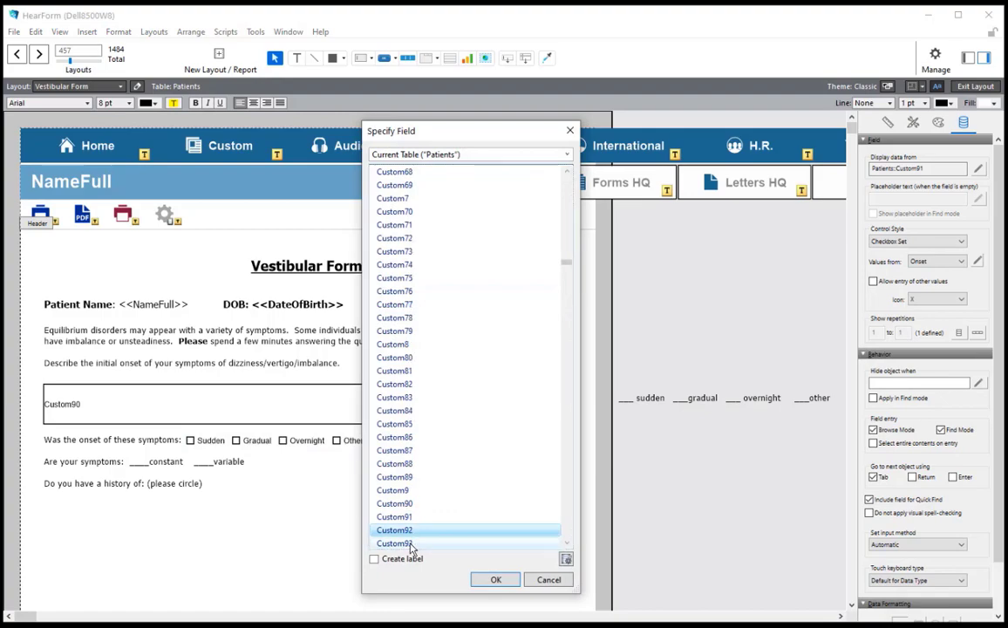
click(495, 579)
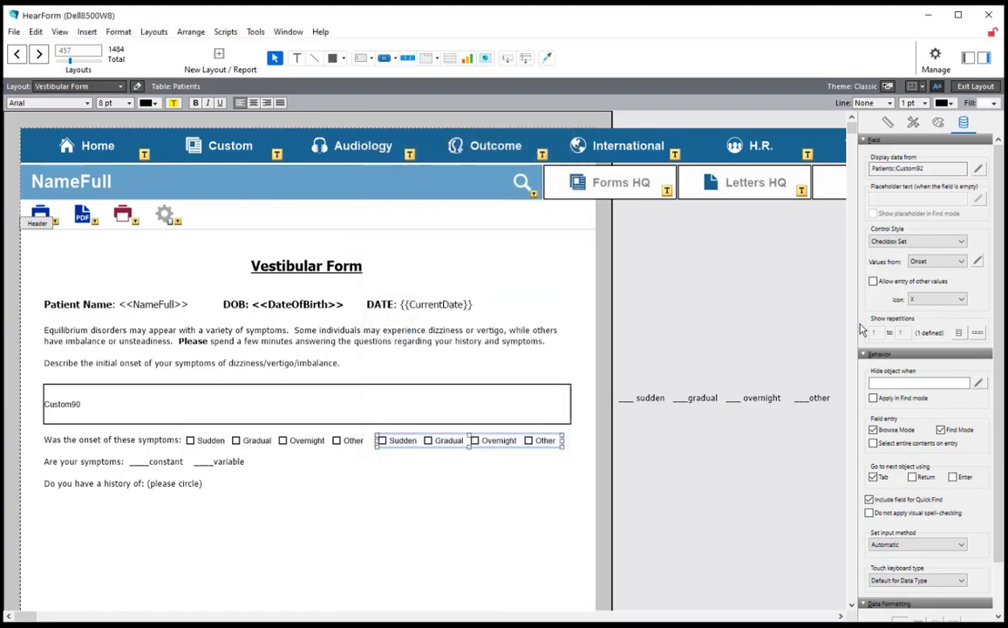
Change the control style of the Custom92 checkbox set to Edit Box
click(898, 245)
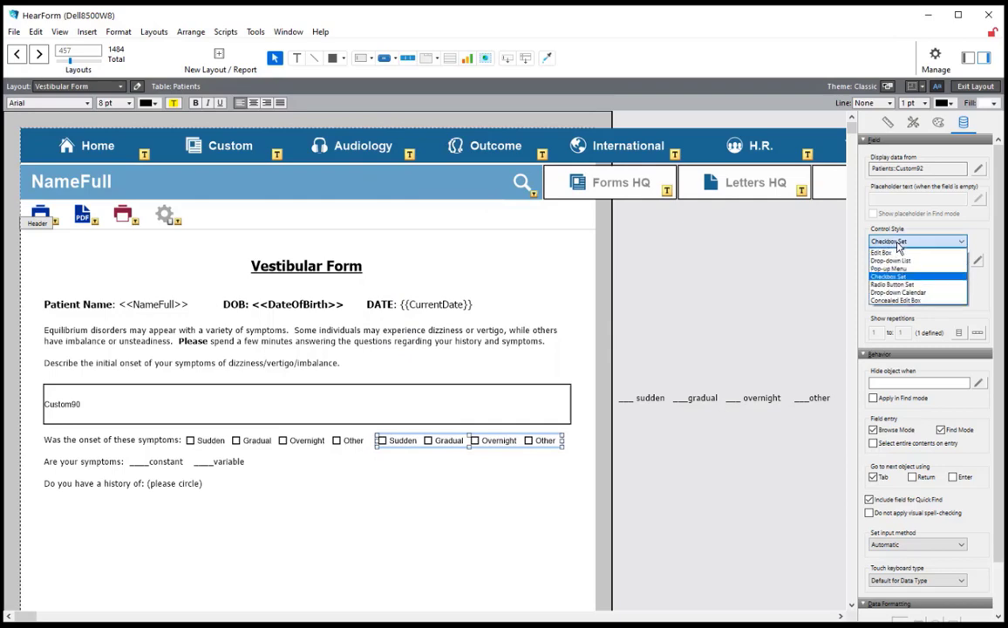
click(885, 252)
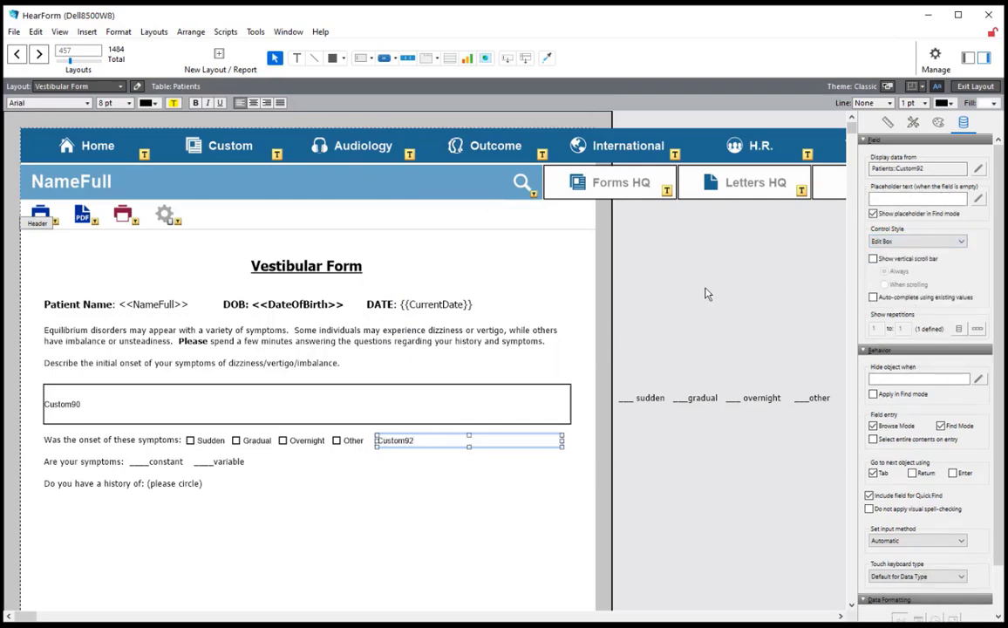
click(434, 452)
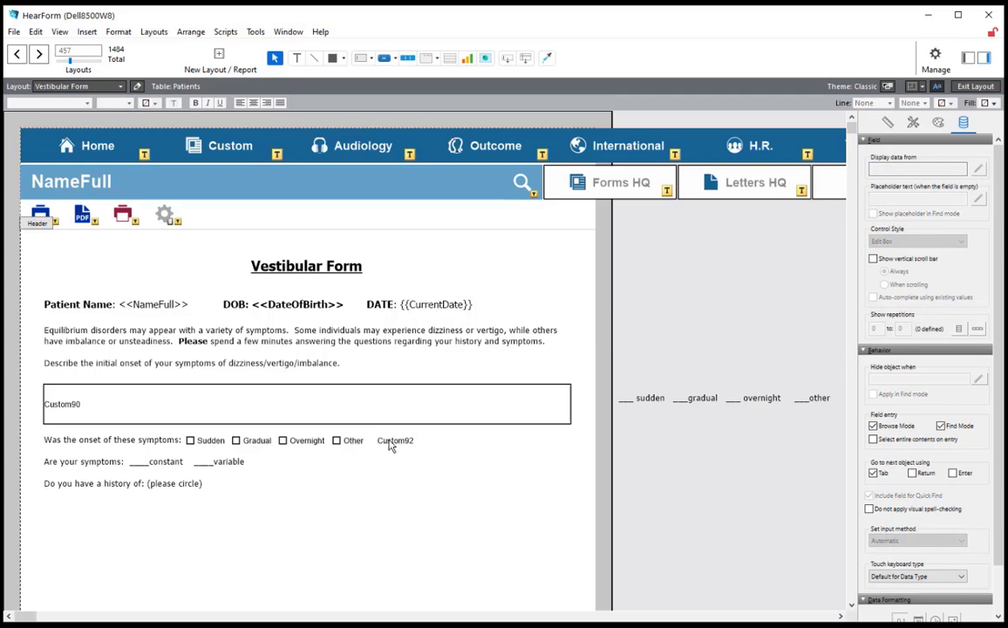
Give the Custom92 edit box a solid border line
click(392, 442)
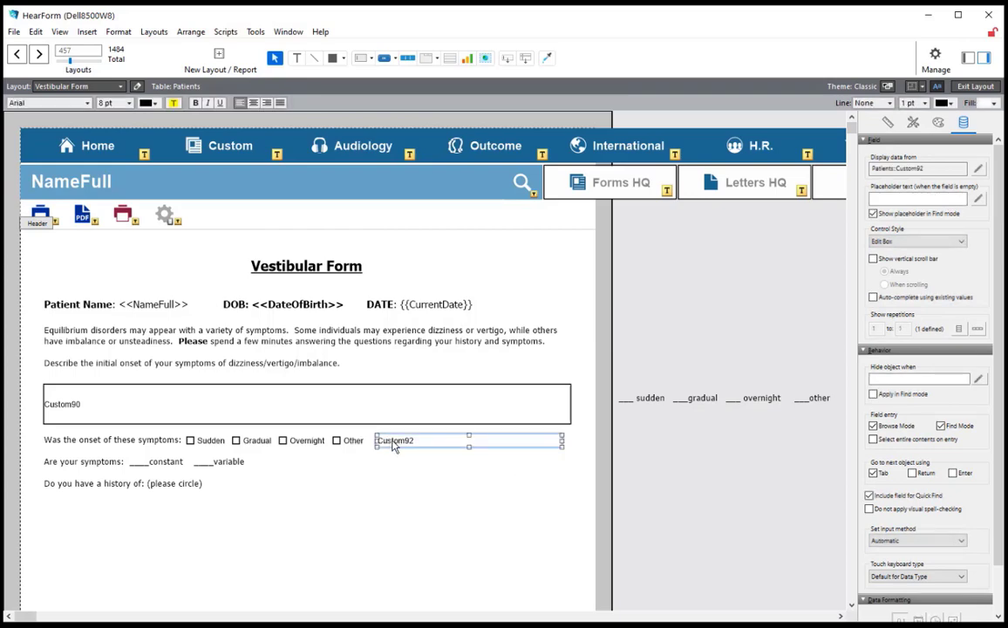
click(939, 122)
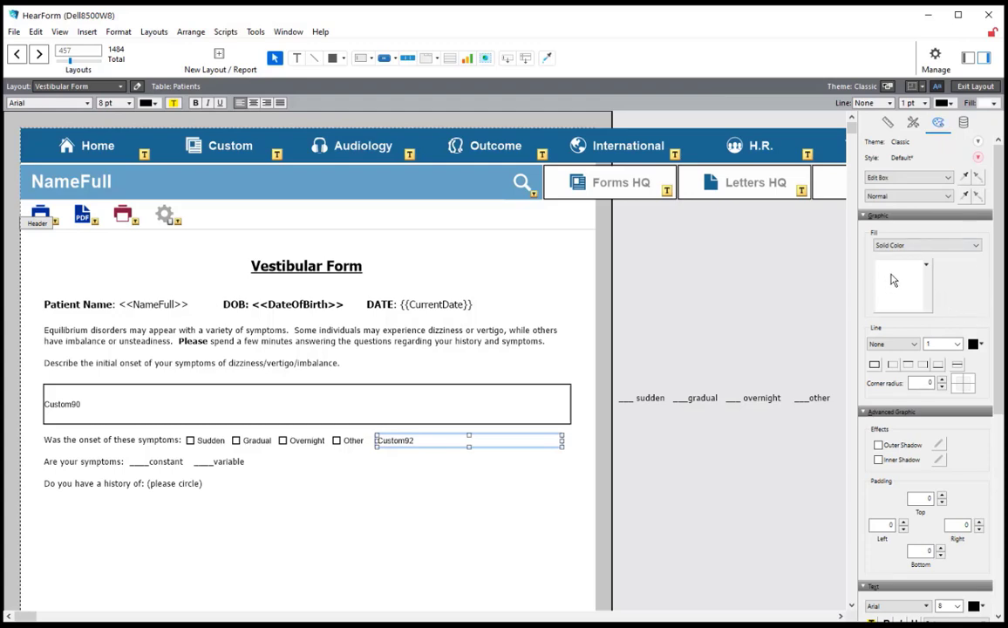
click(891, 345)
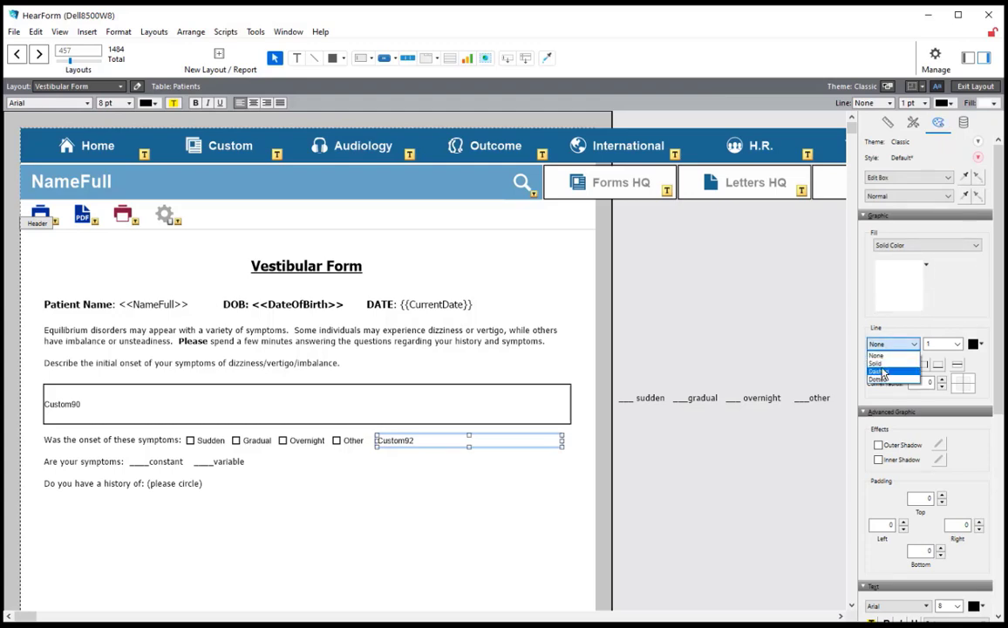
click(877, 362)
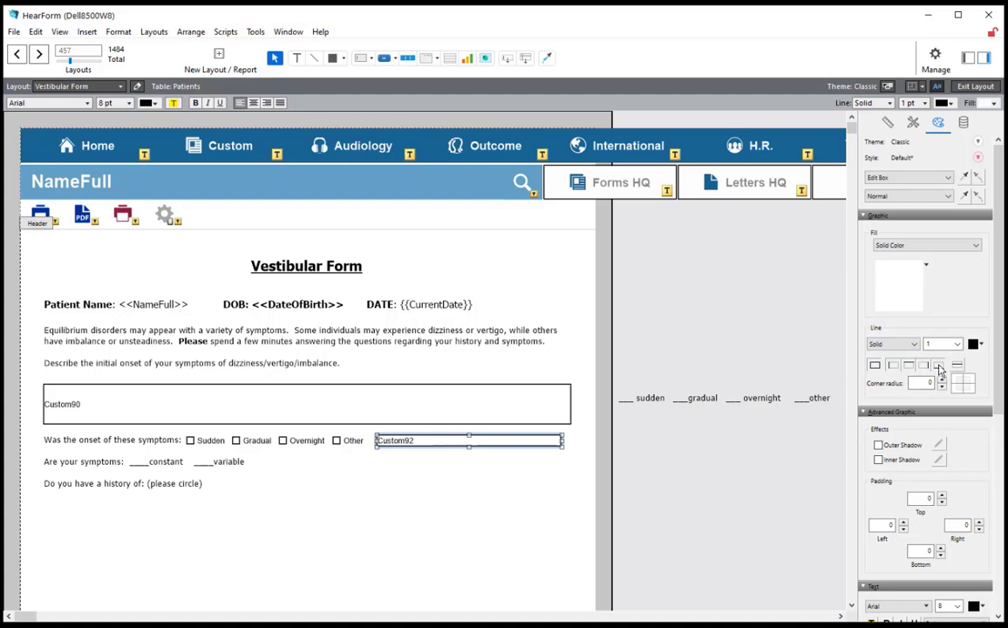
Restrict the Custom92 edit box border to its bottom edge so it forms a single underline
click(939, 367)
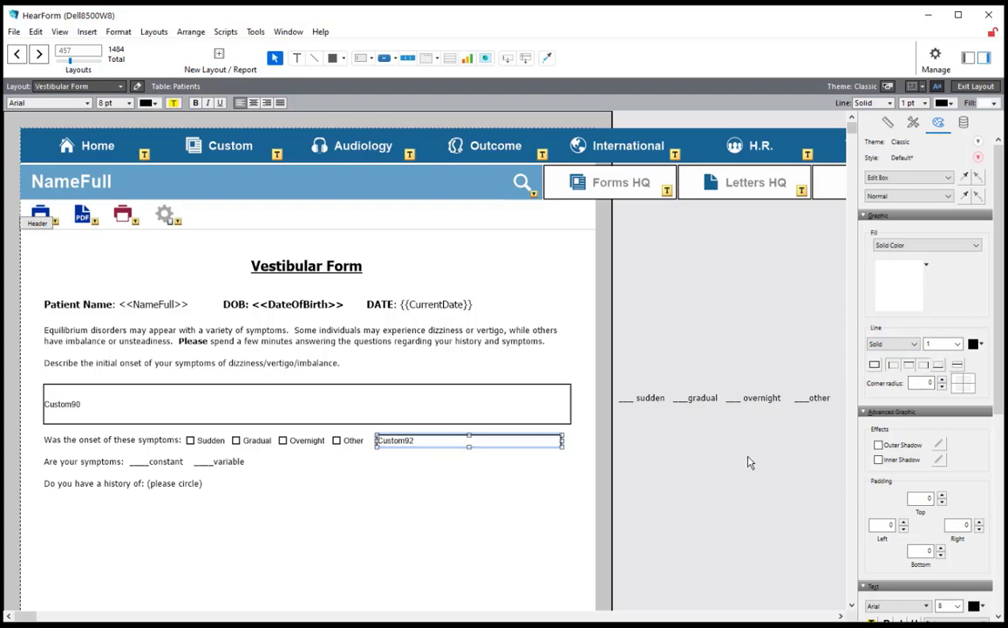
click(704, 468)
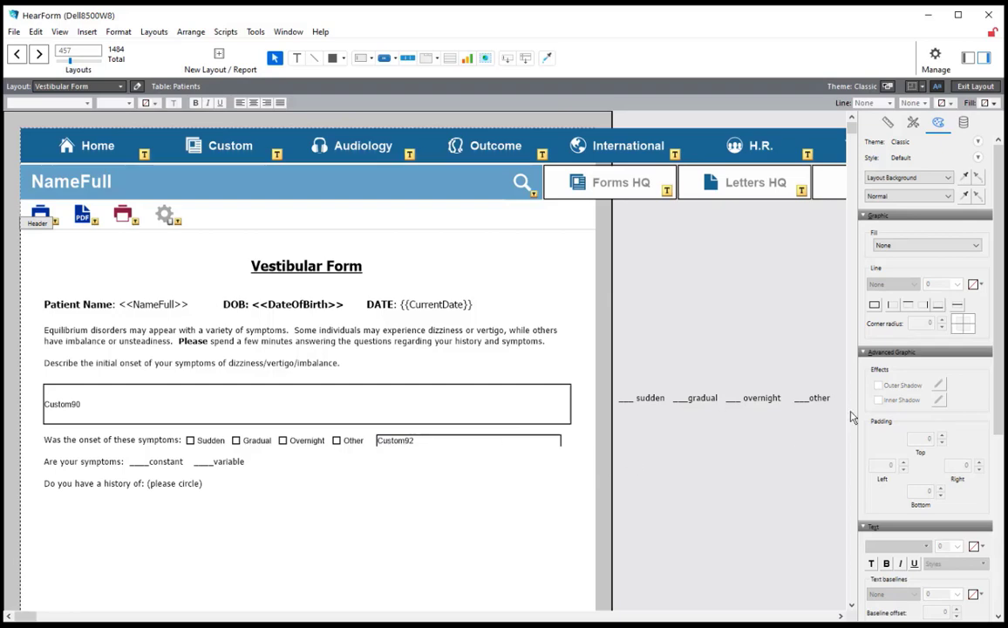
click(516, 445)
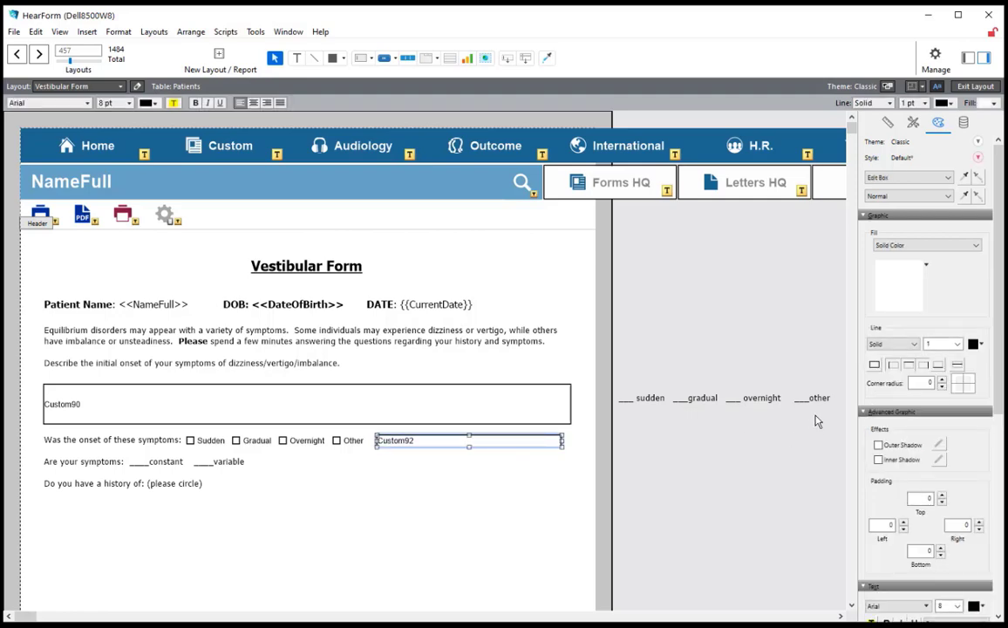
click(875, 365)
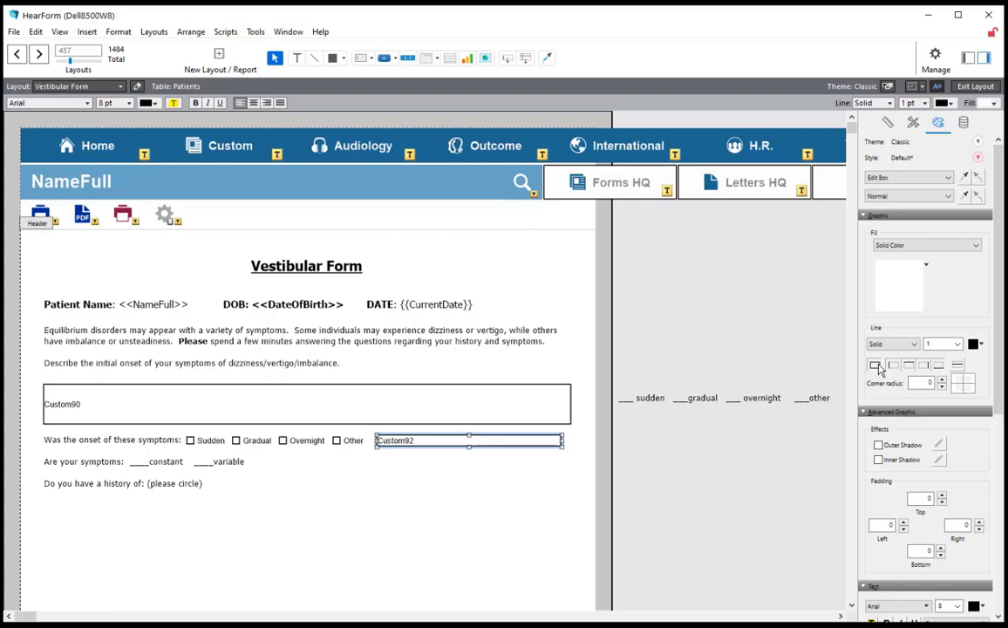
click(877, 369)
click(937, 365)
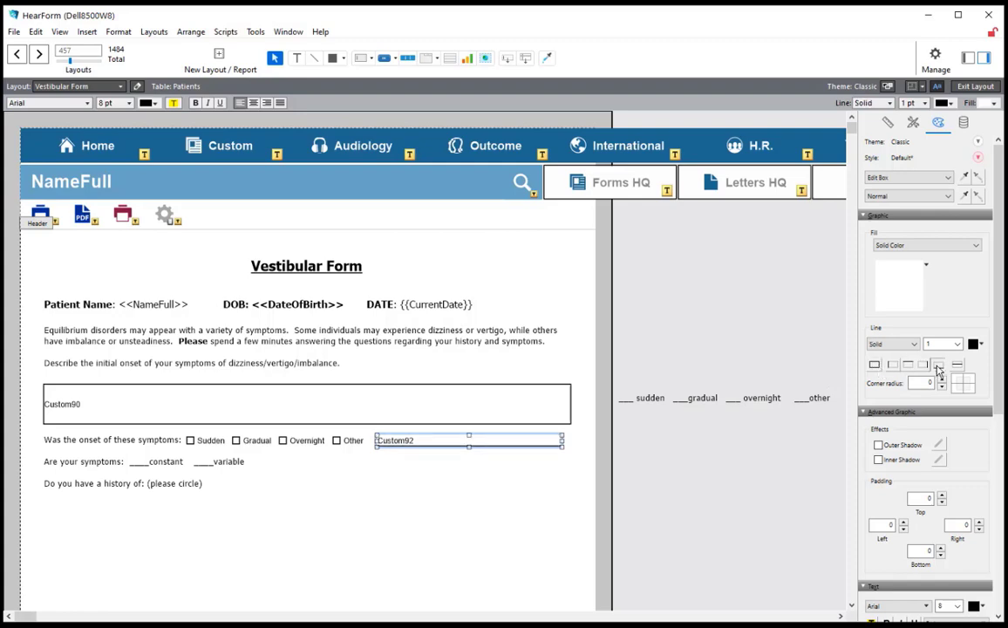
click(582, 443)
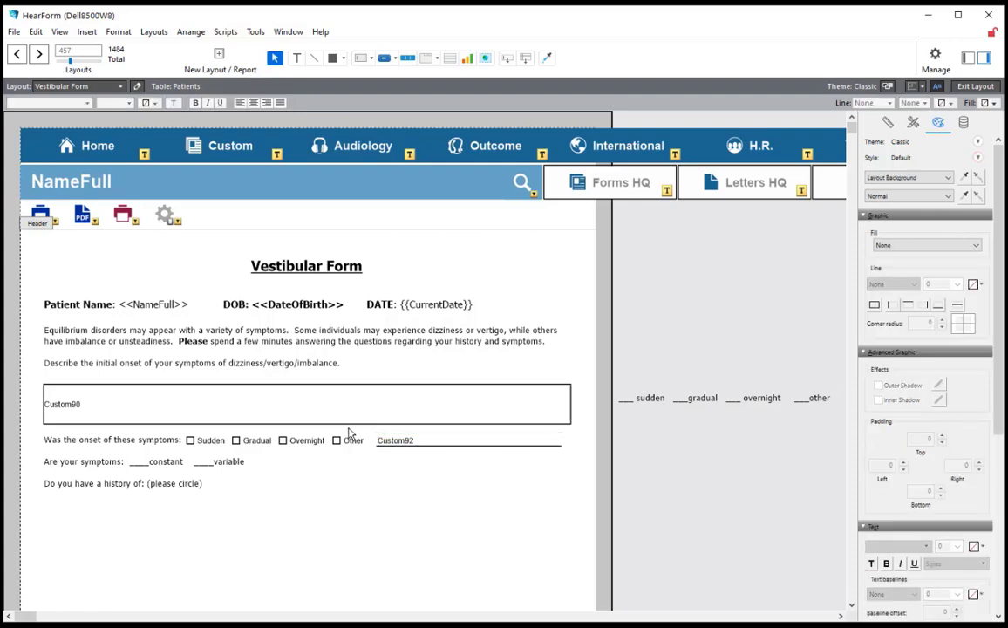
Save the layout and test the form in Browse mode by checking Sudden, Overnight and Other and entering Something on the underlined field
key(ctrl+b)
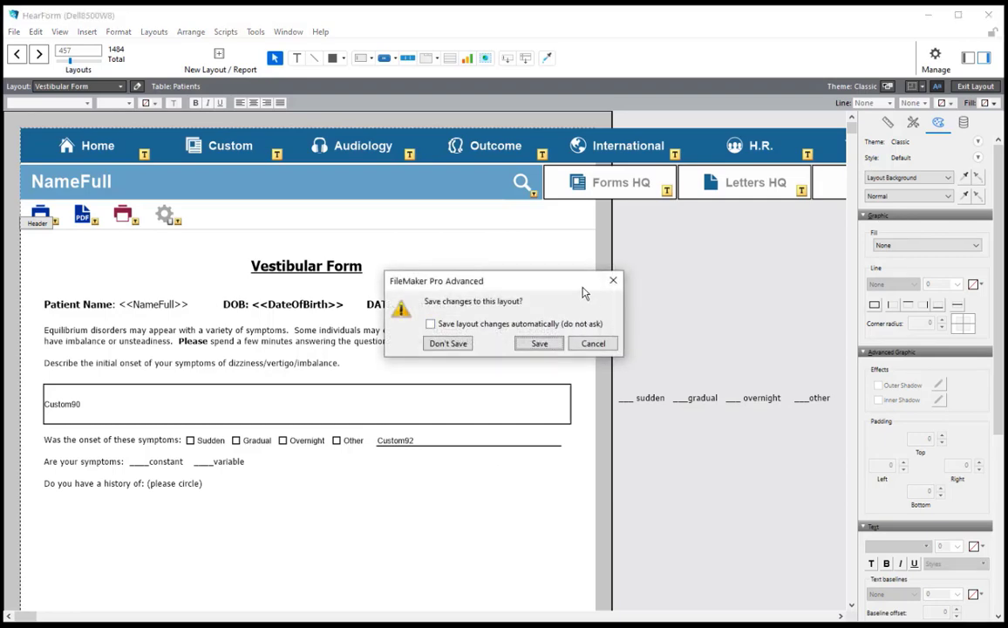
click(539, 341)
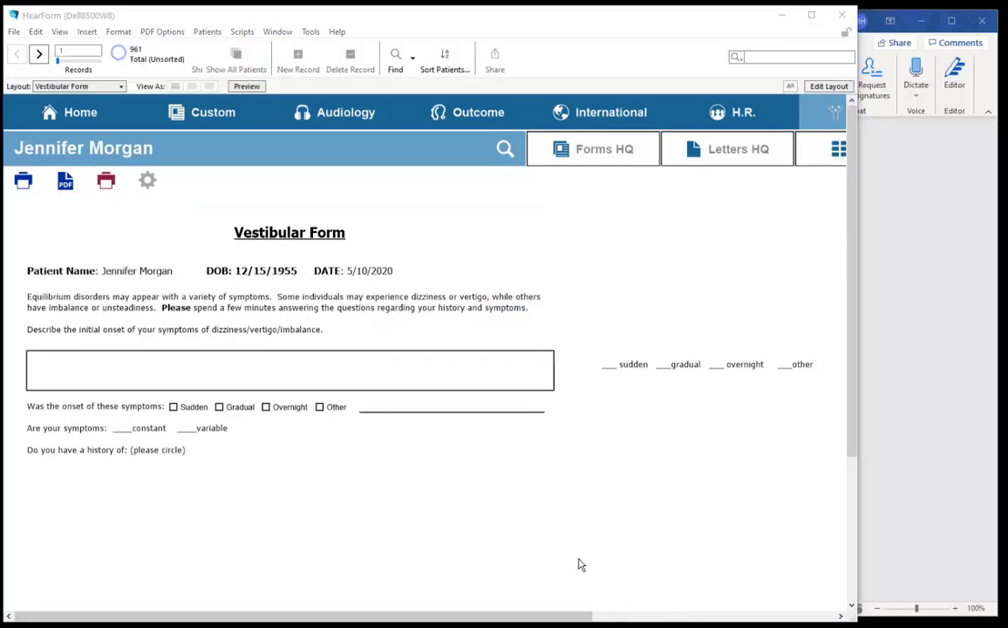
click(173, 408)
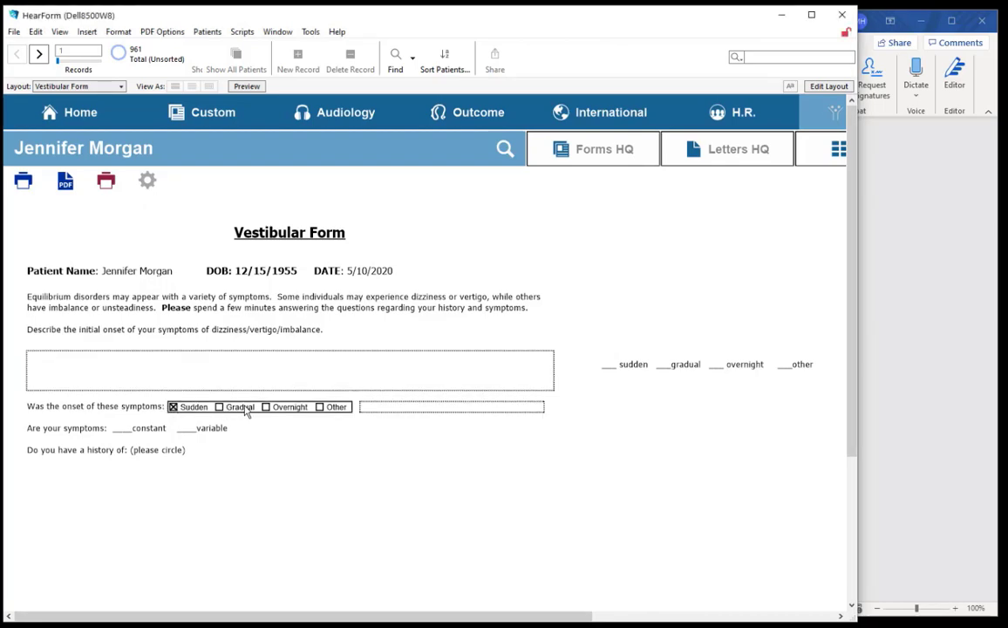
click(266, 407)
click(407, 412)
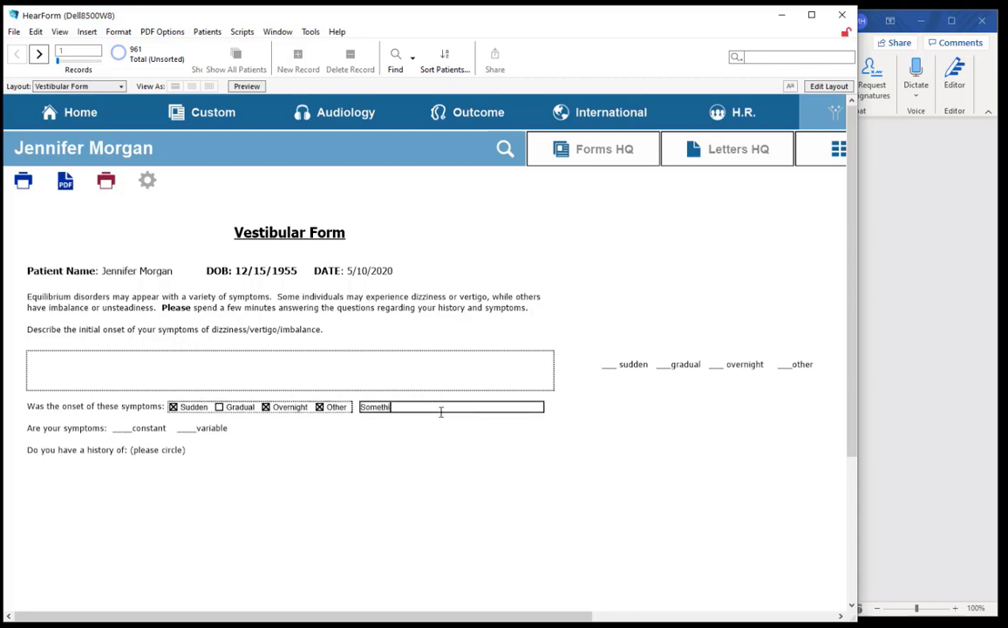
click(549, 410)
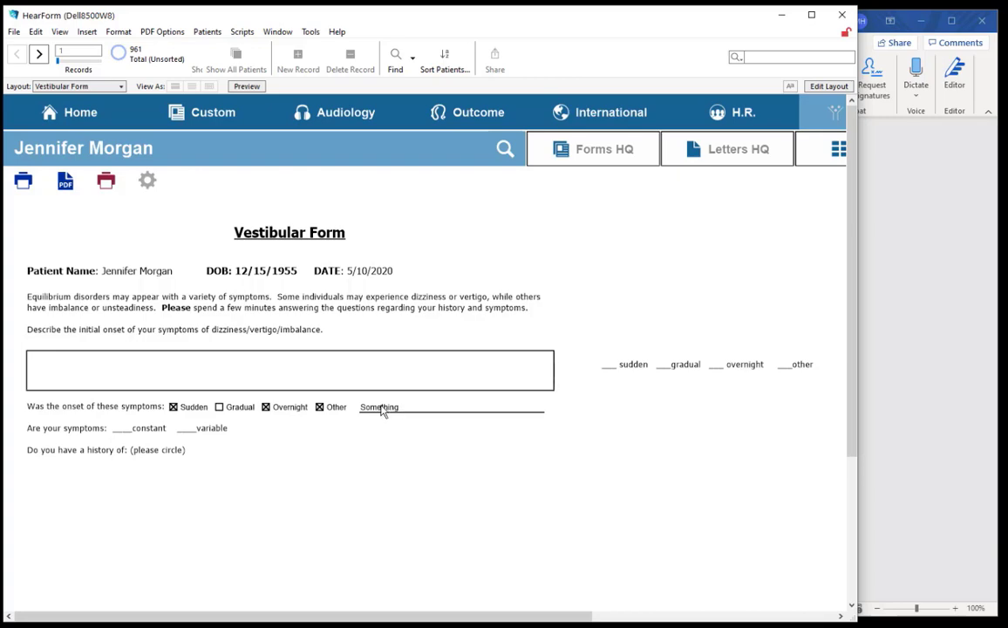
click(417, 412)
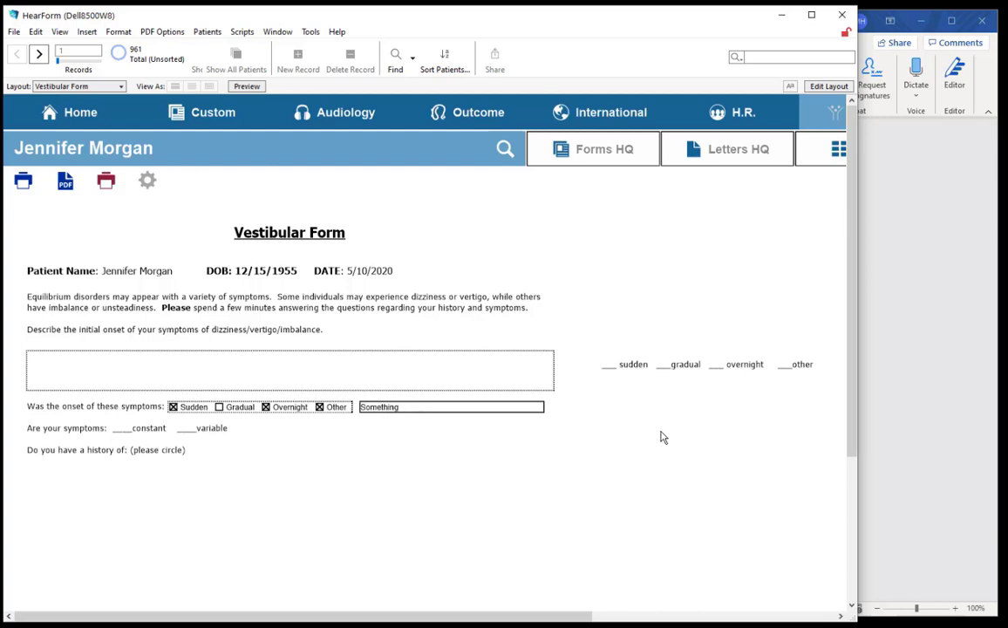
click(639, 454)
Return to Layout mode and delete the leftover onset options text outside the page
key(ctrl+l)
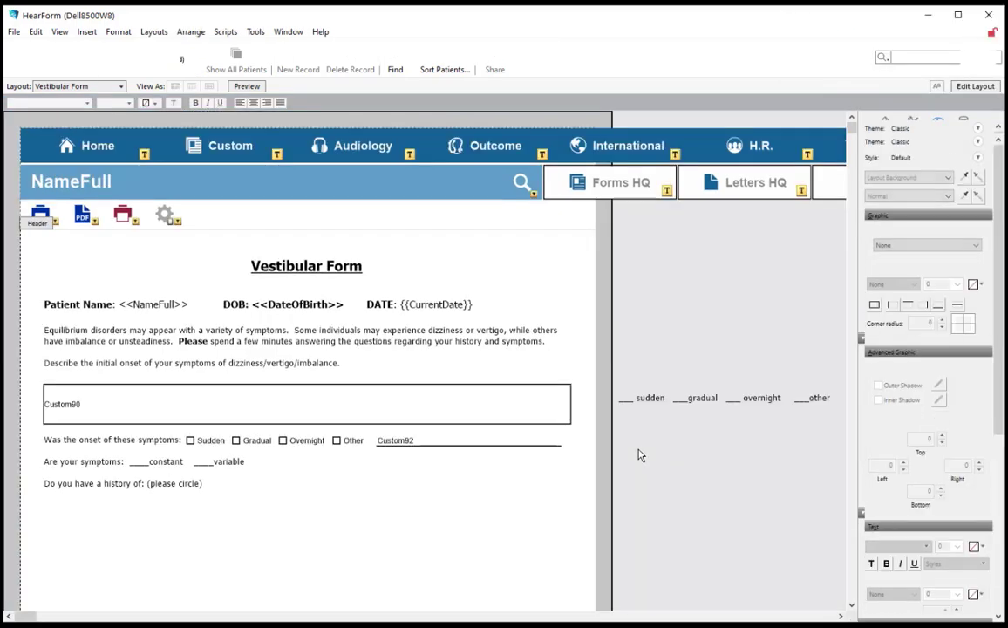
click(656, 405)
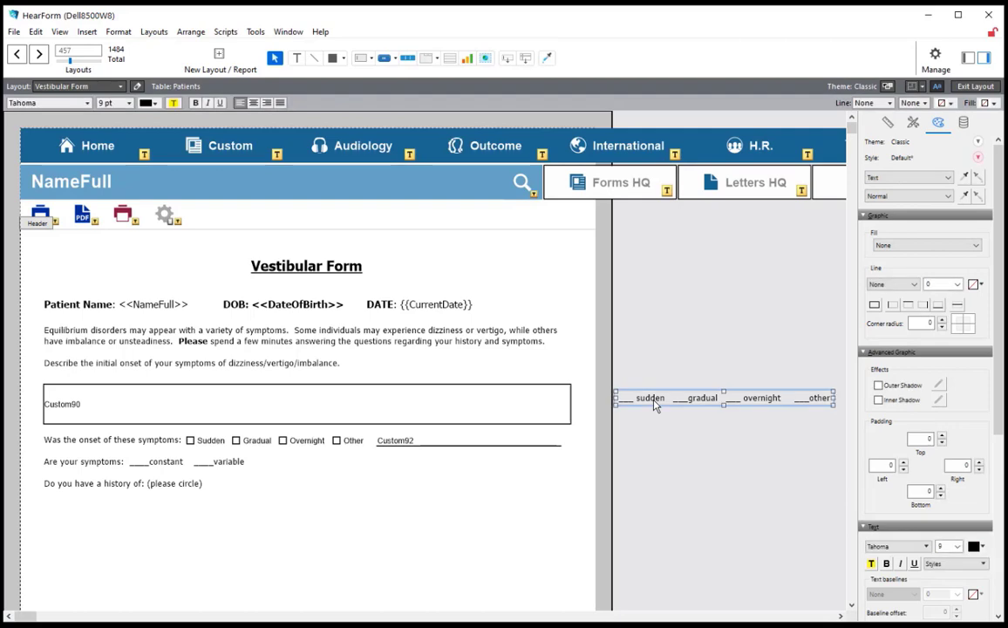
key(Delete)
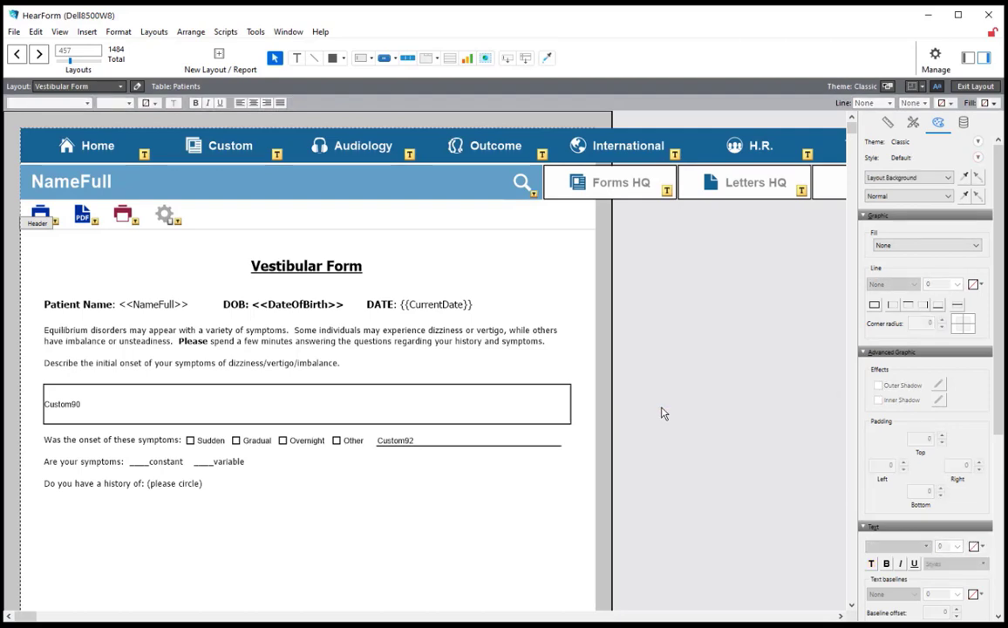
Remove the constant and variable blanks after "Are your symptoms:" in the form text
click(150, 469)
click(150, 466)
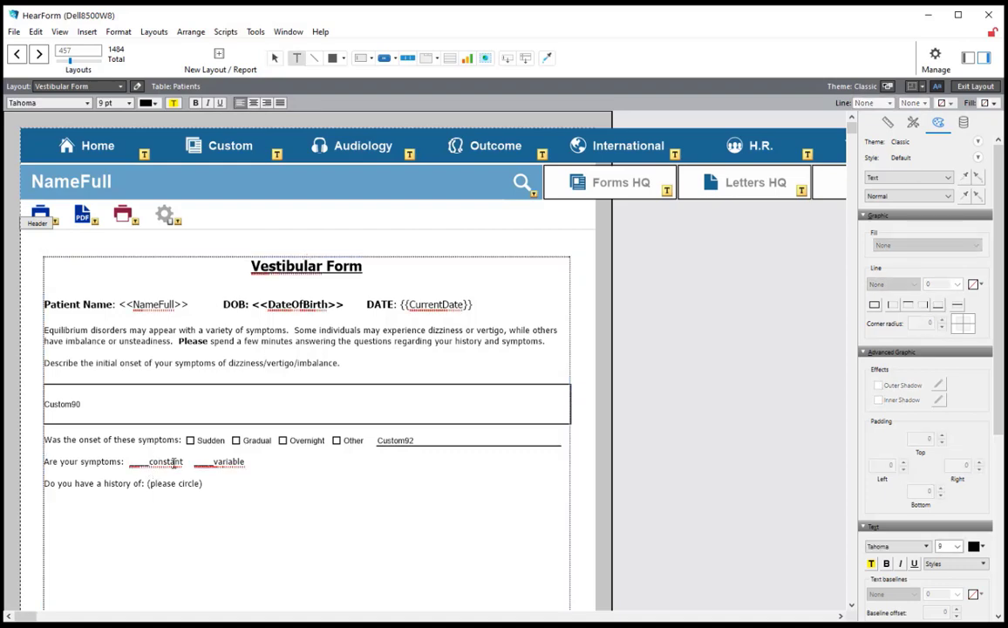
drag(148, 463, 245, 464)
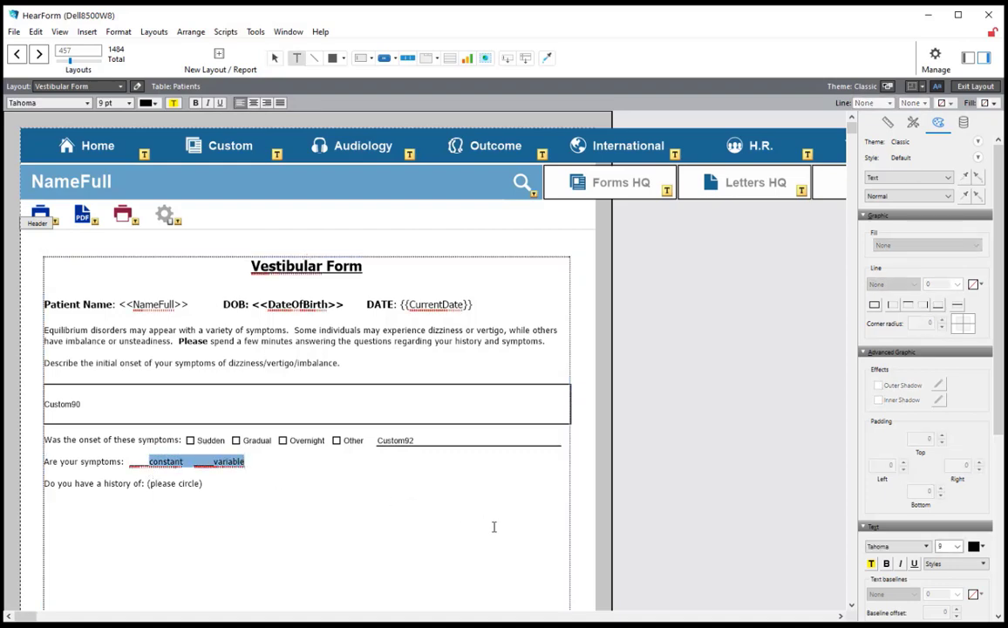
key(BackSpace)
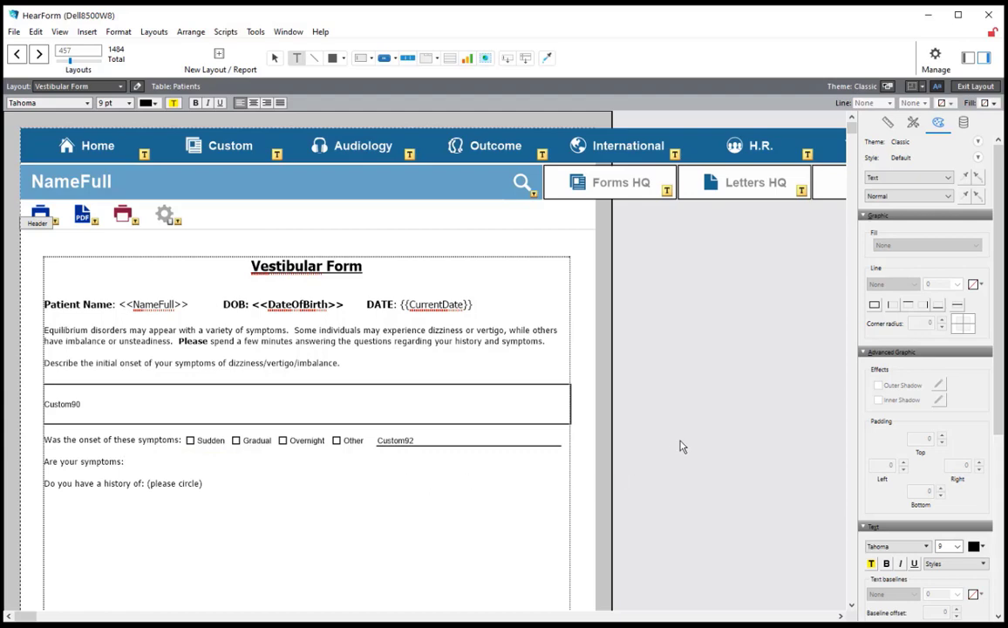
key(Escape)
Duplicate the onset checkbox set beside "Are your symptoms:", assign the copy to Custom93, and nudge it down to align with that line
click(208, 444)
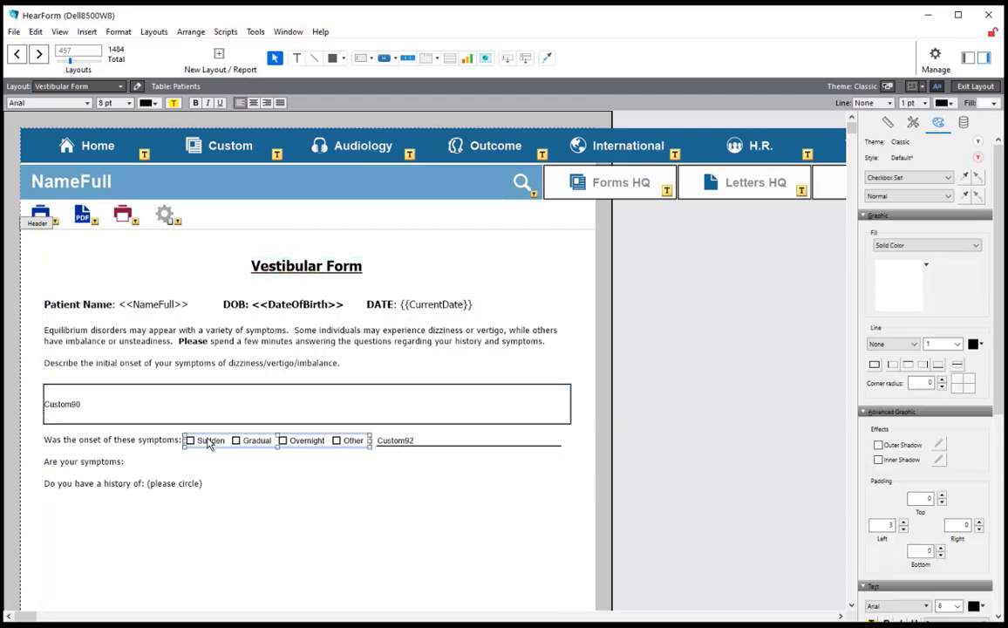
drag(209, 444, 150, 462)
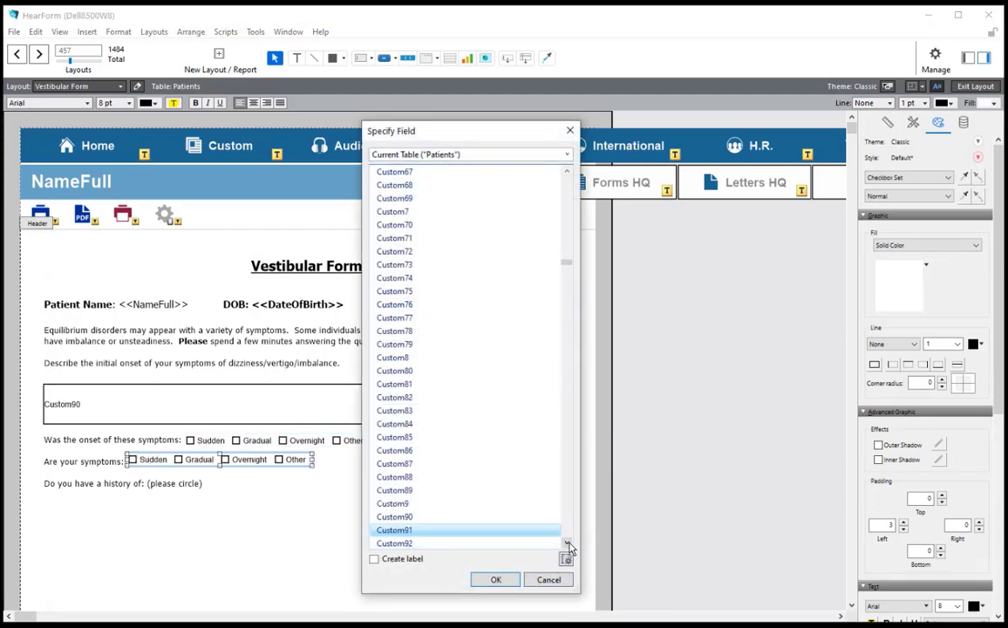
scroll(568, 547, down, 1)
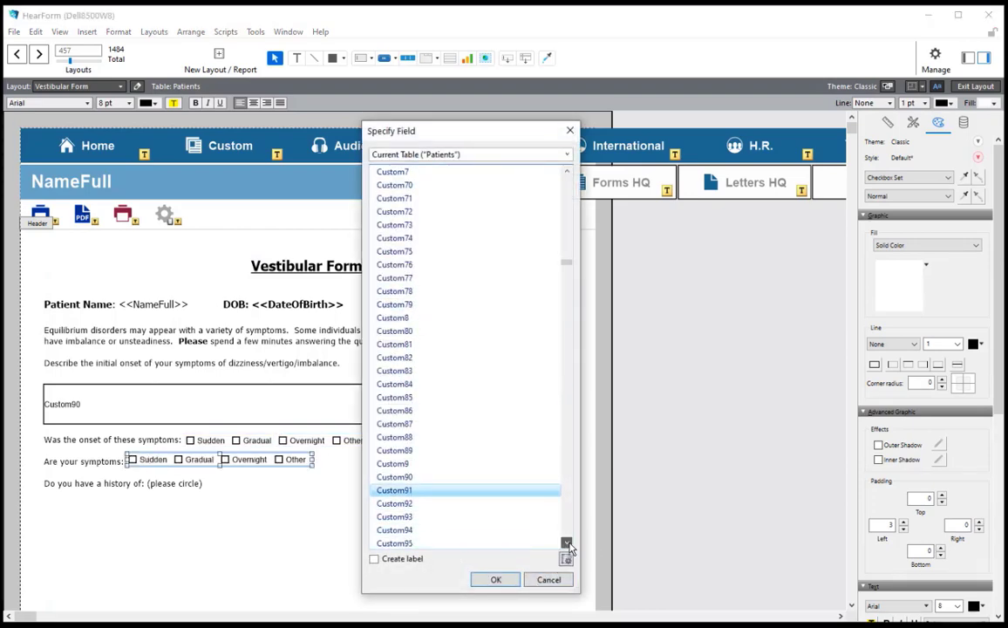
click(404, 505)
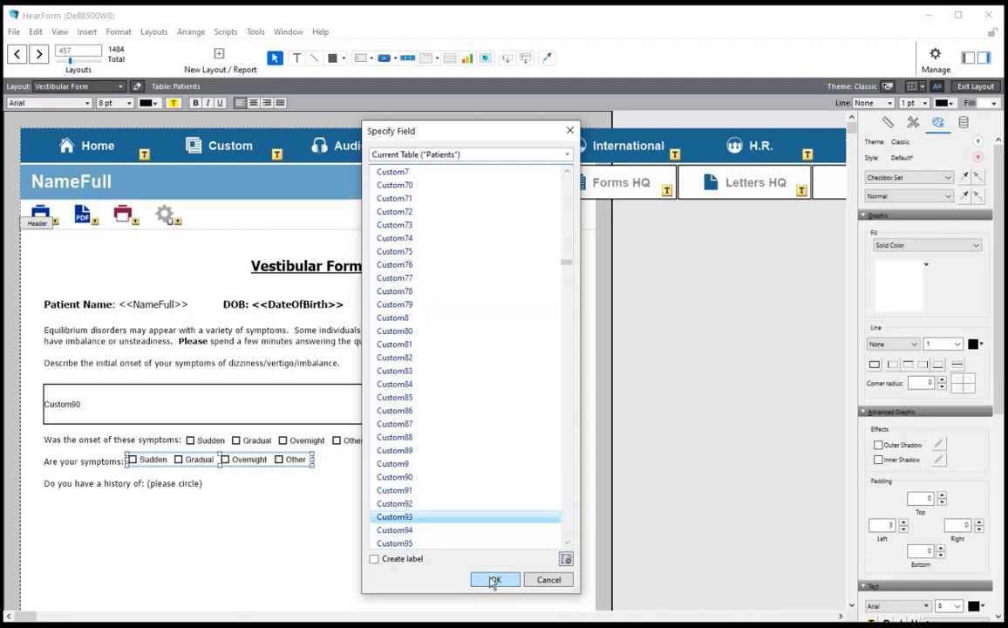
click(491, 580)
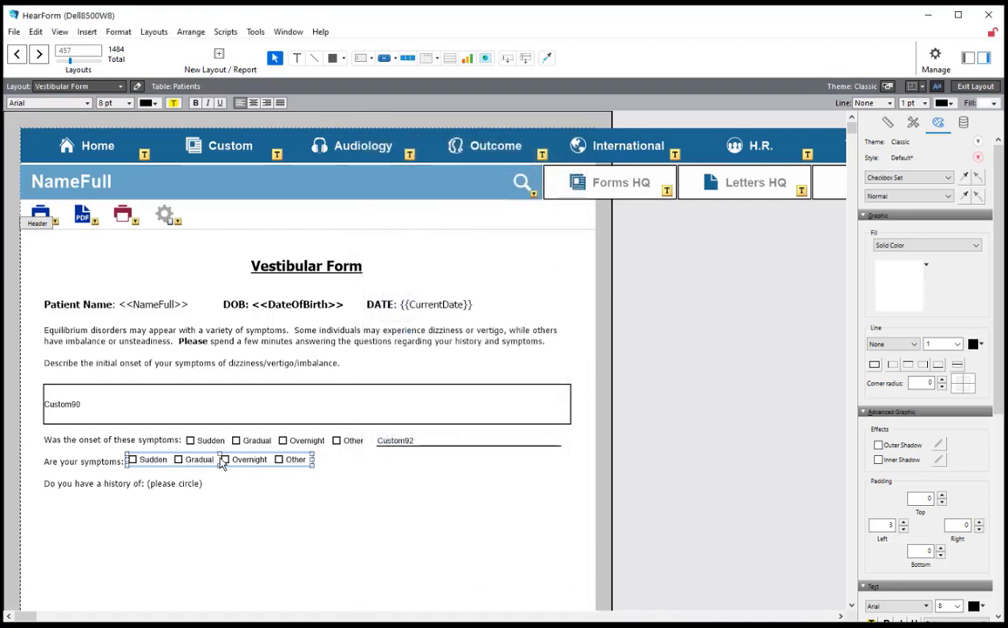
key(Down)
key(Down)
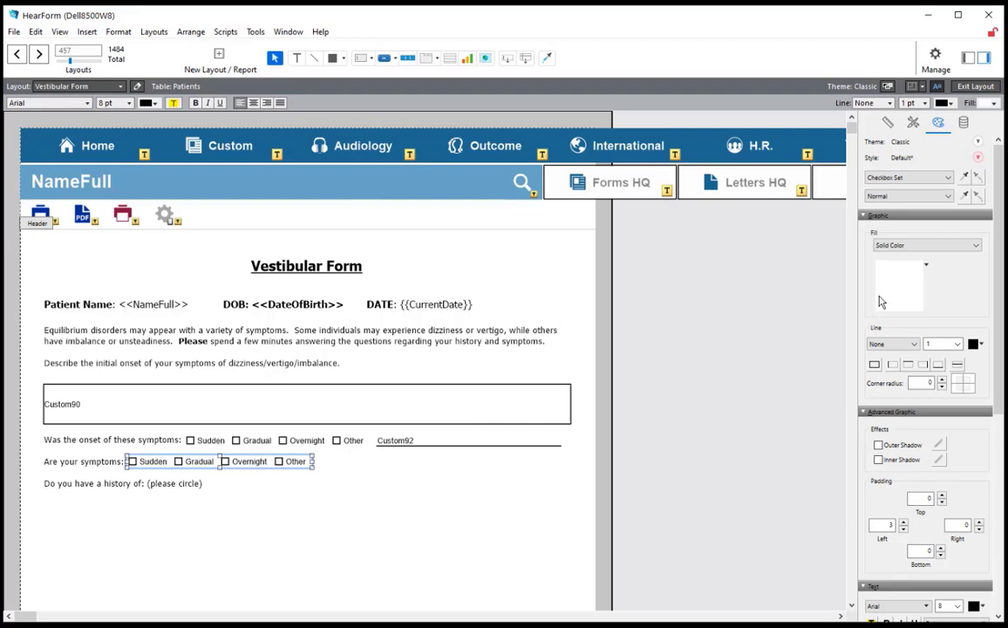
Change the Custom93 field beside "Are your symptoms:" from a checkbox set to a Radio Button Set
click(964, 123)
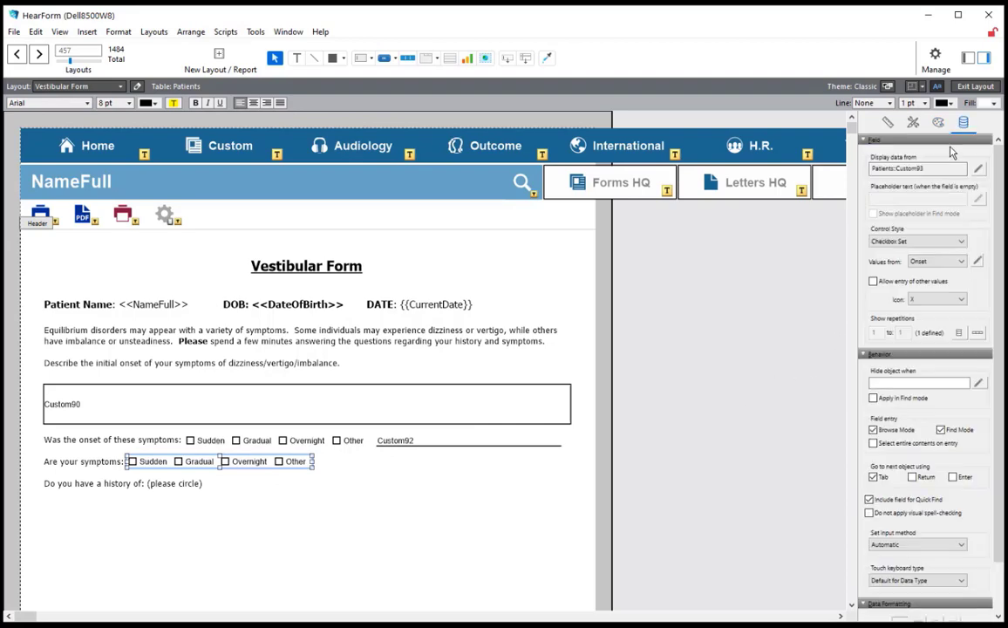
click(906, 242)
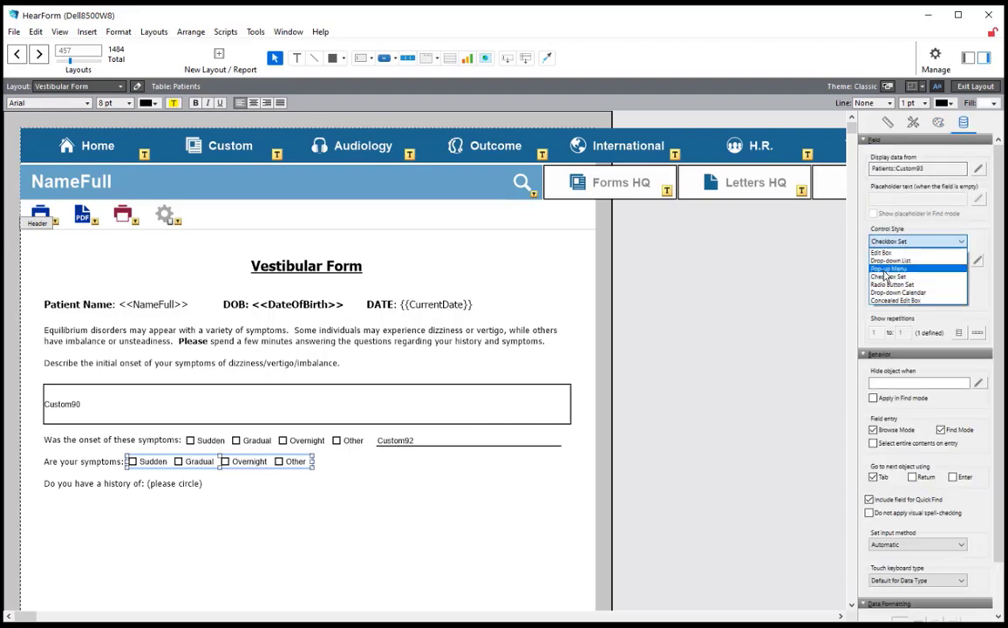
click(891, 284)
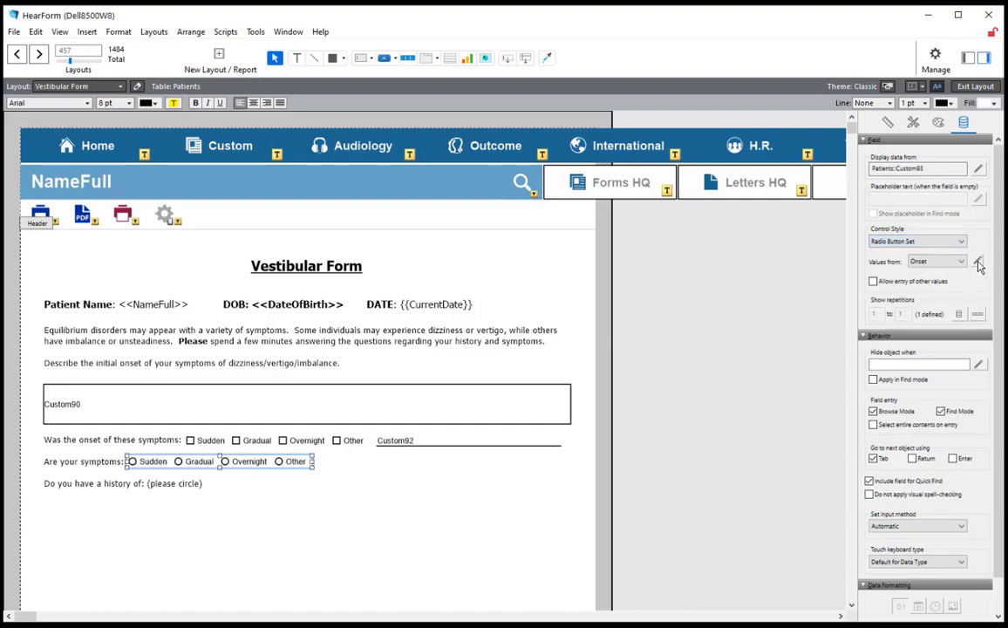
Create a value list named Symptoms with the custom values Constant and Variable
click(977, 262)
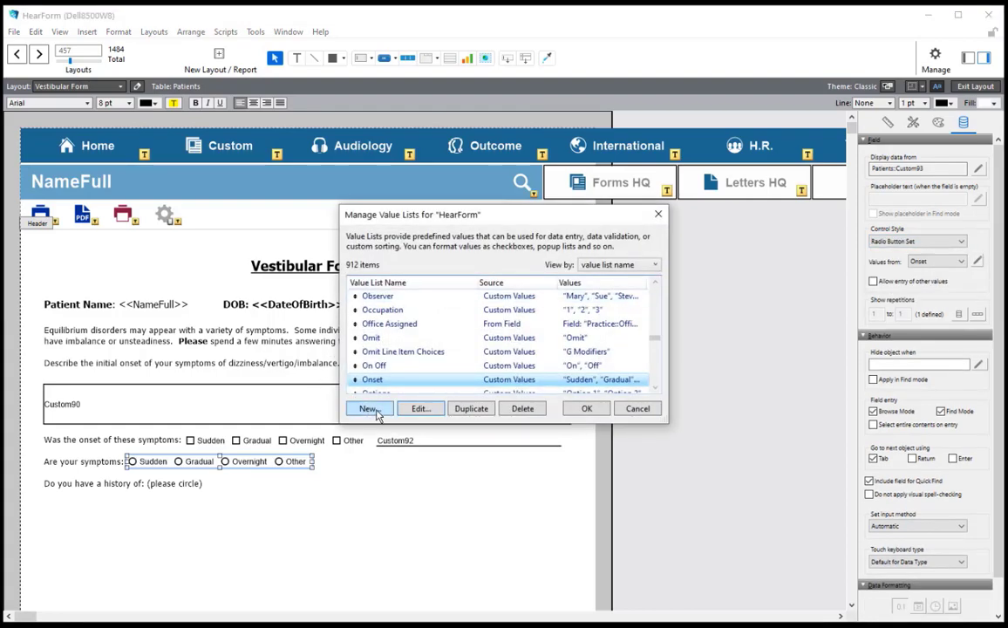
click(370, 409)
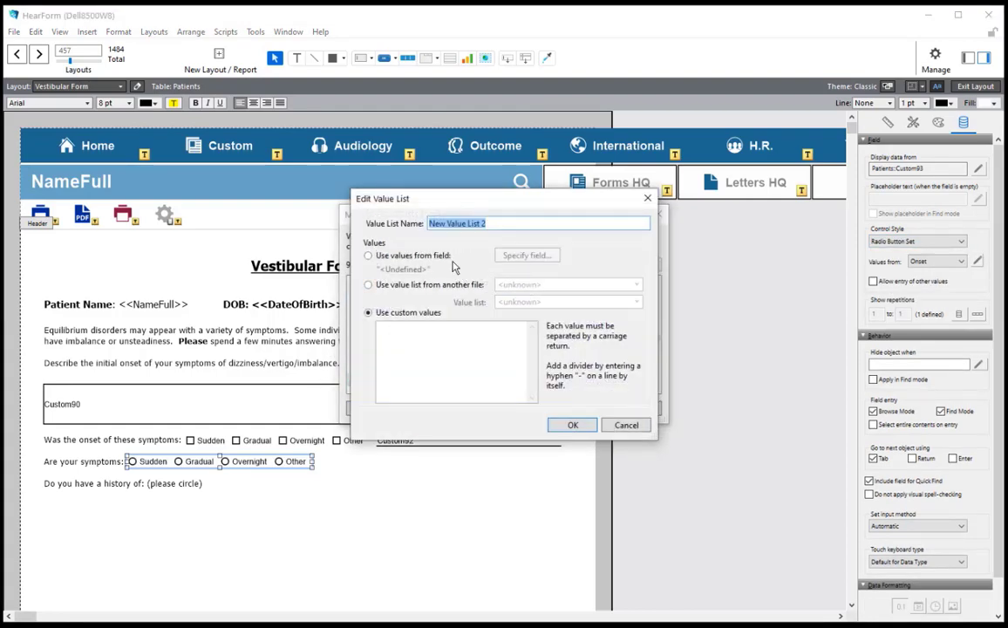
text(S)
click(428, 337)
text(constant  ___variable)
drag(429, 329, 415, 329)
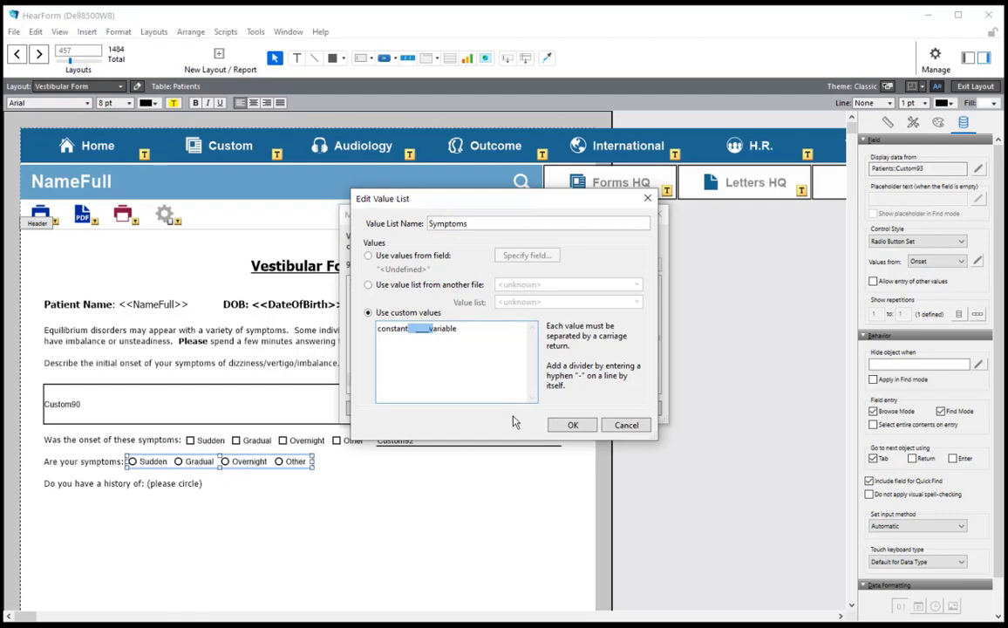
key(Return)
text(V)
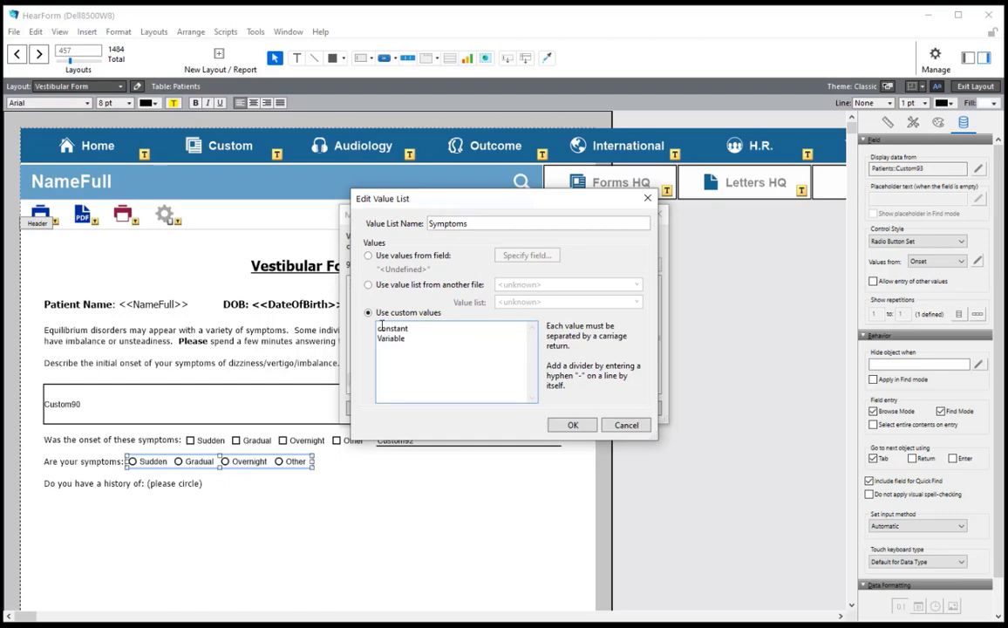
key(shift+Right)
text(C)
click(573, 425)
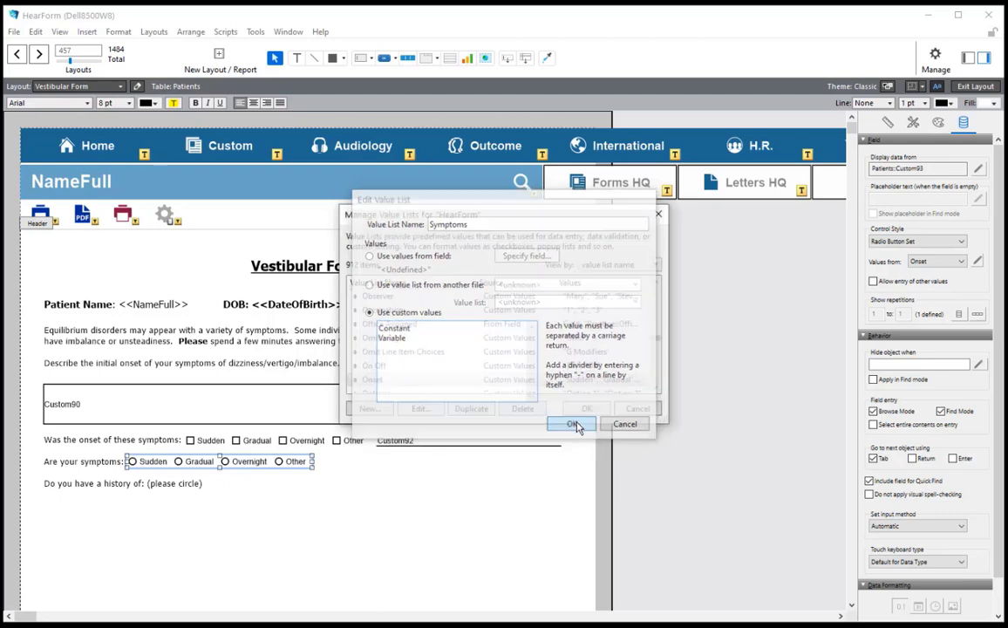
Apply the Symptoms value list to the Custom93 radio button set and narrow the set to fit its two options
click(587, 410)
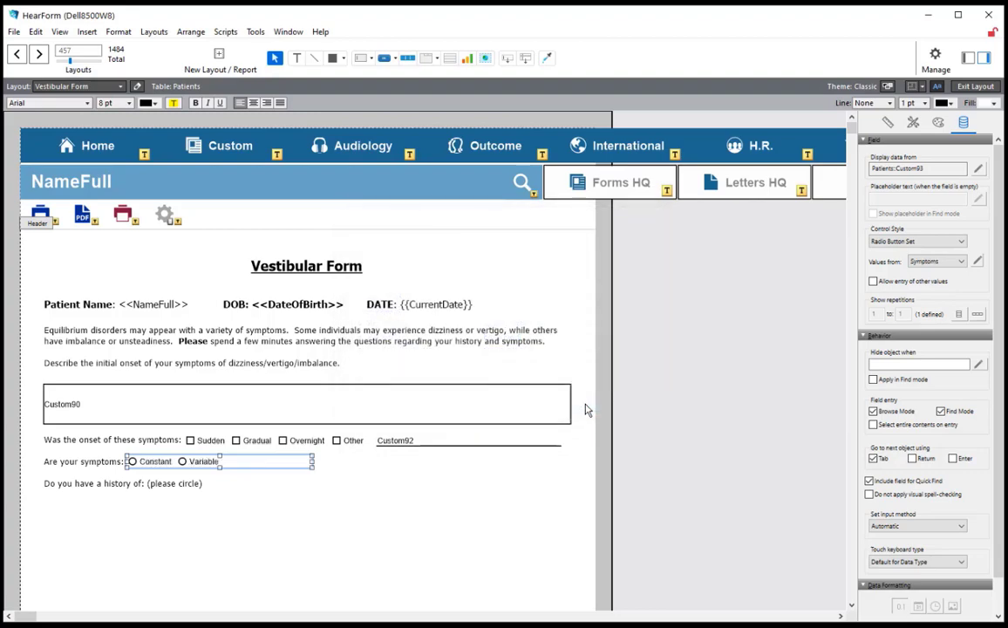
drag(310, 463, 223, 462)
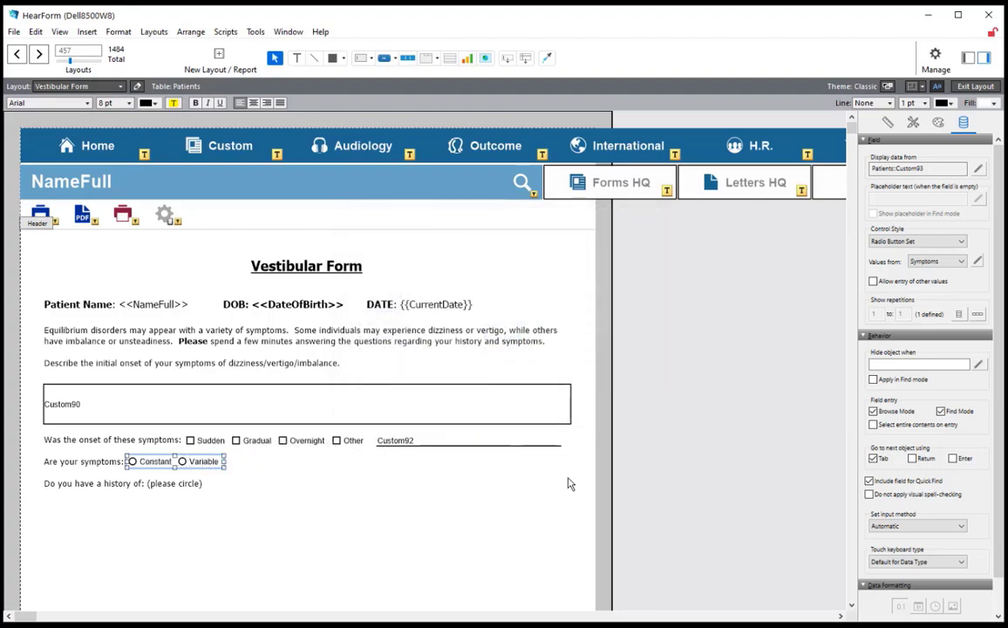
click(745, 455)
Save the layout and test the form in Browse mode, choosing Constant and then Variable and toggling the Gradual checkbox
key(ctrl+b)
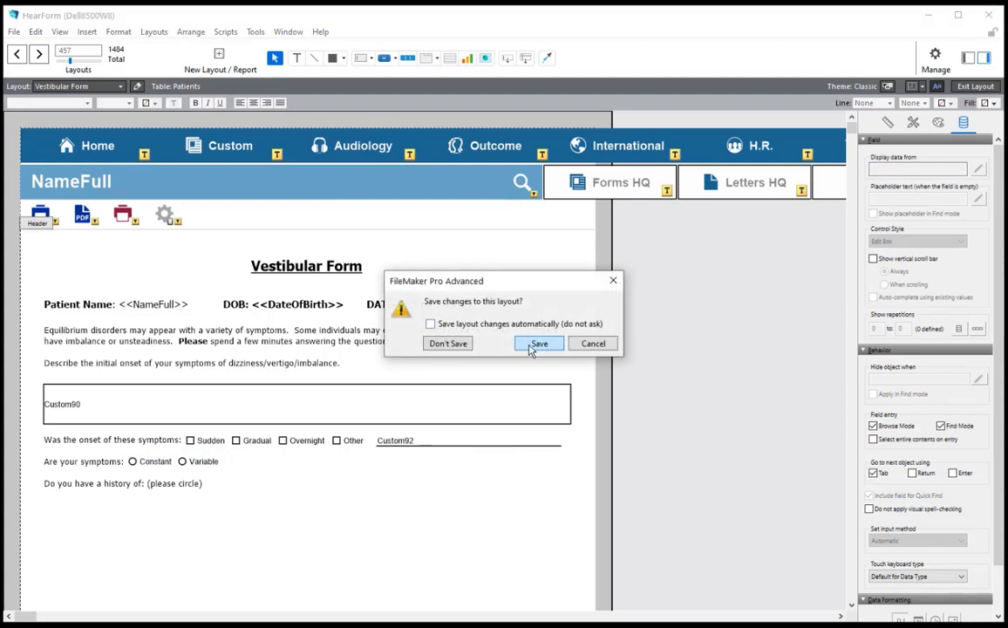
click(530, 348)
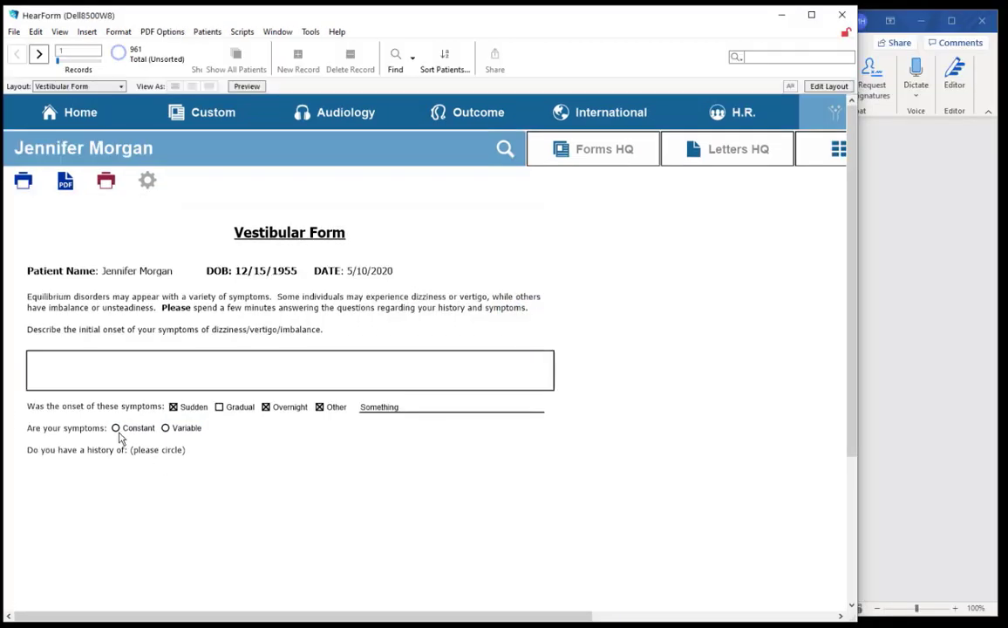
click(121, 436)
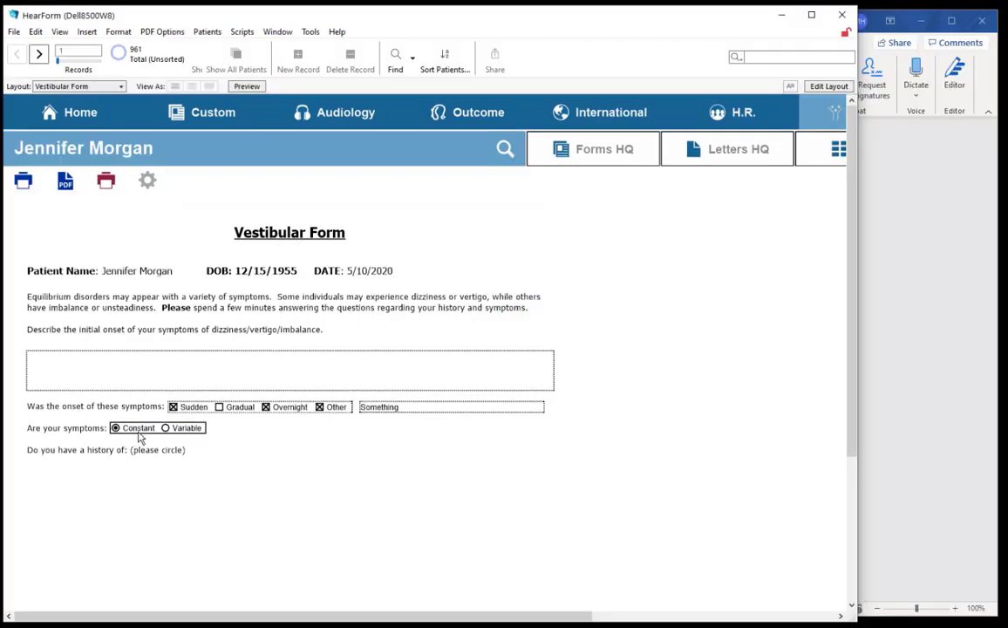
click(221, 409)
click(221, 410)
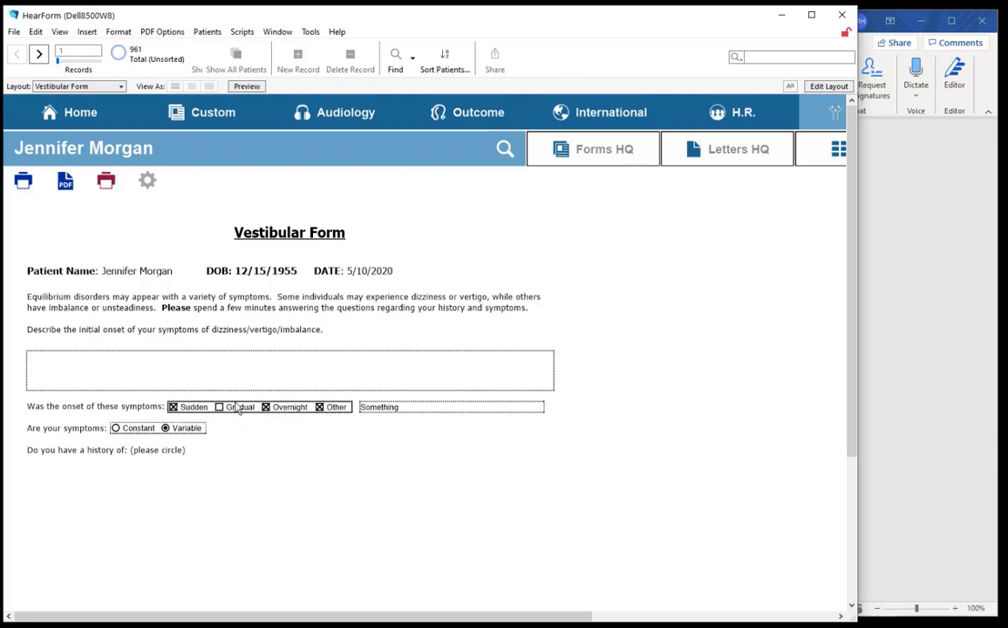
Return to Layout mode and change the onset field Custom91 to a Radio Button Set
key(ctrl+l)
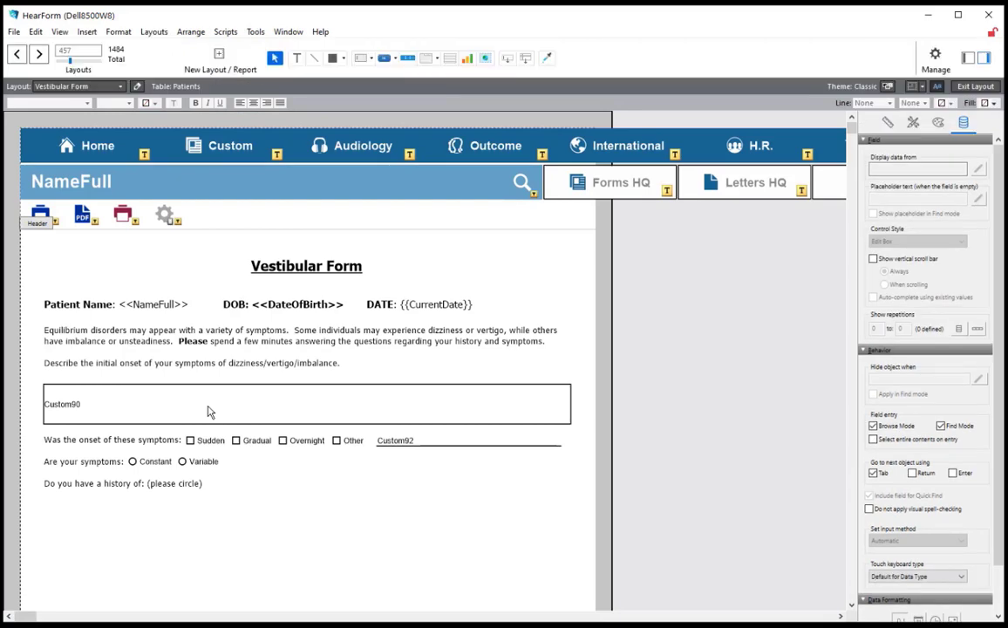
double_click(241, 445)
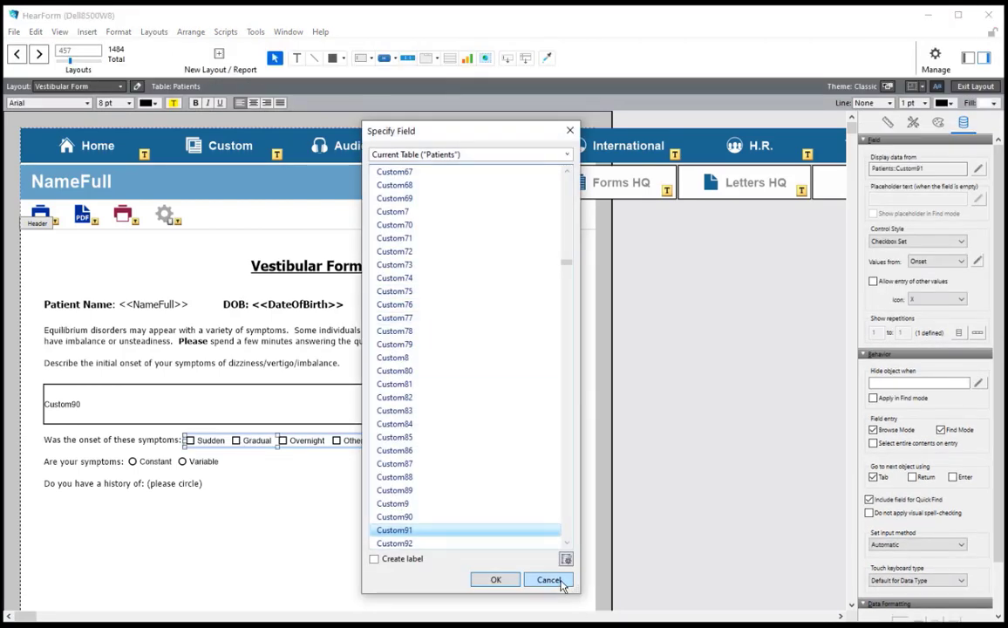
click(549, 580)
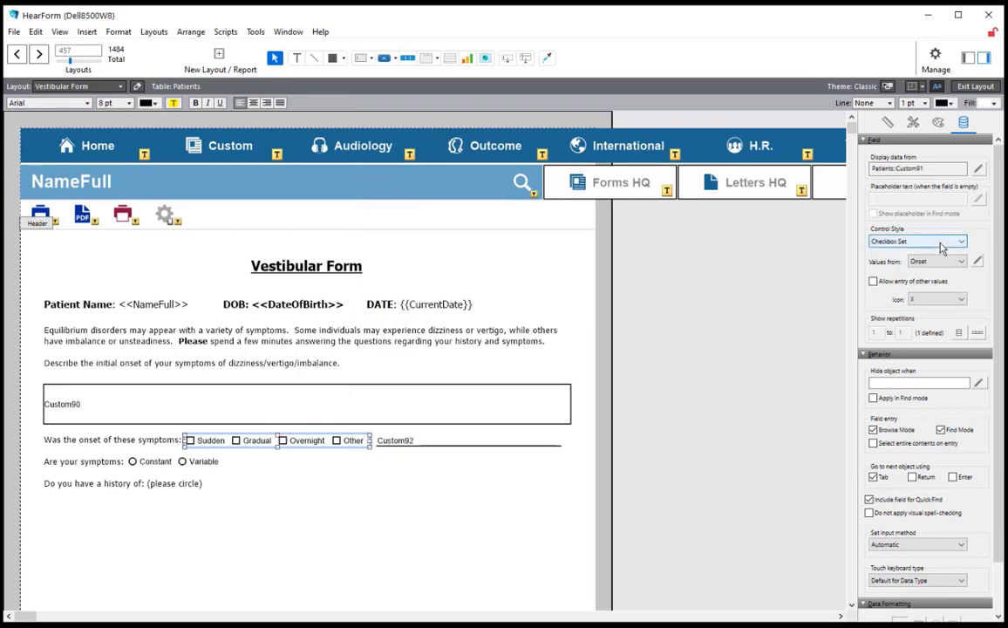
click(917, 241)
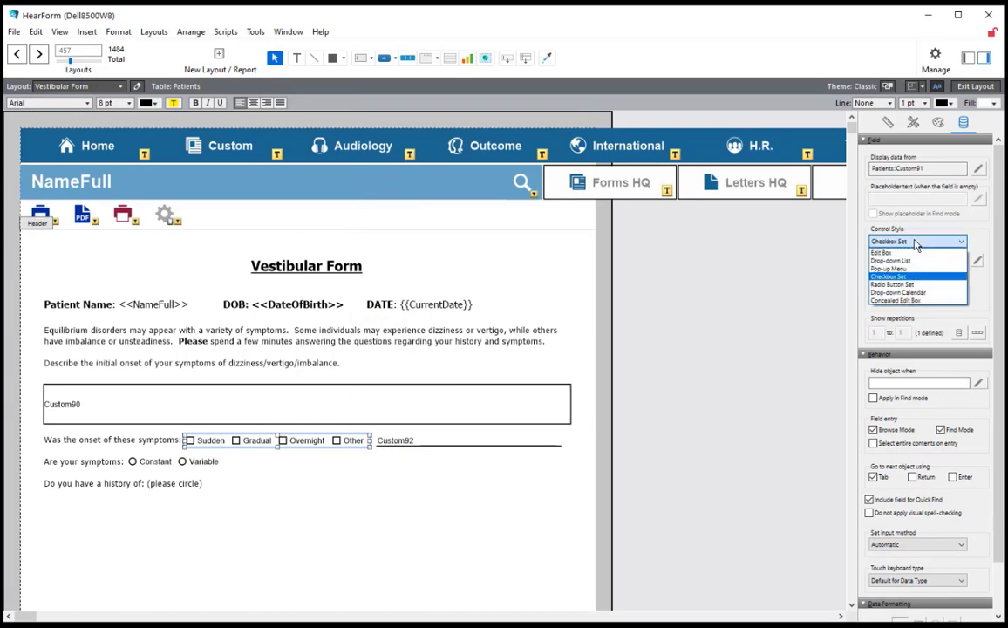
click(893, 285)
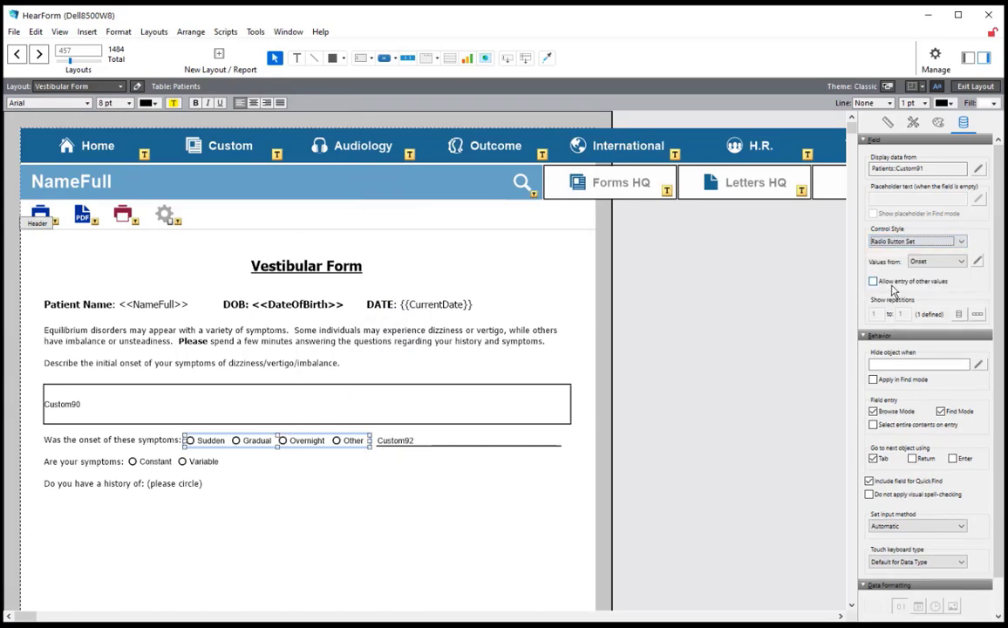
click(620, 384)
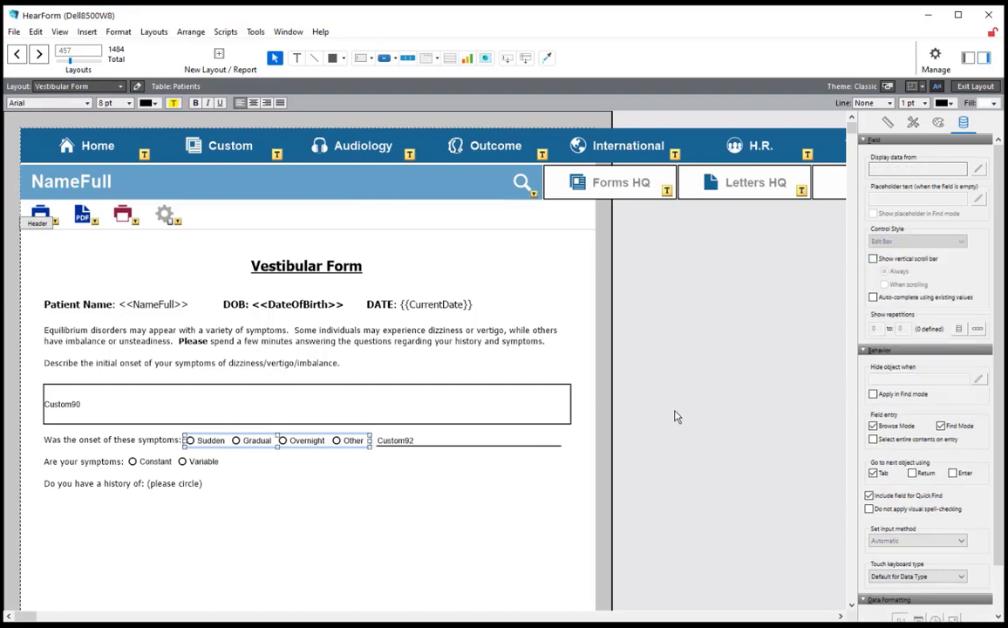
Save the layout and test the onset radio buttons in Browse mode, choosing Other and selecting the text in the adjacent underlined field
key(ctrl+b)
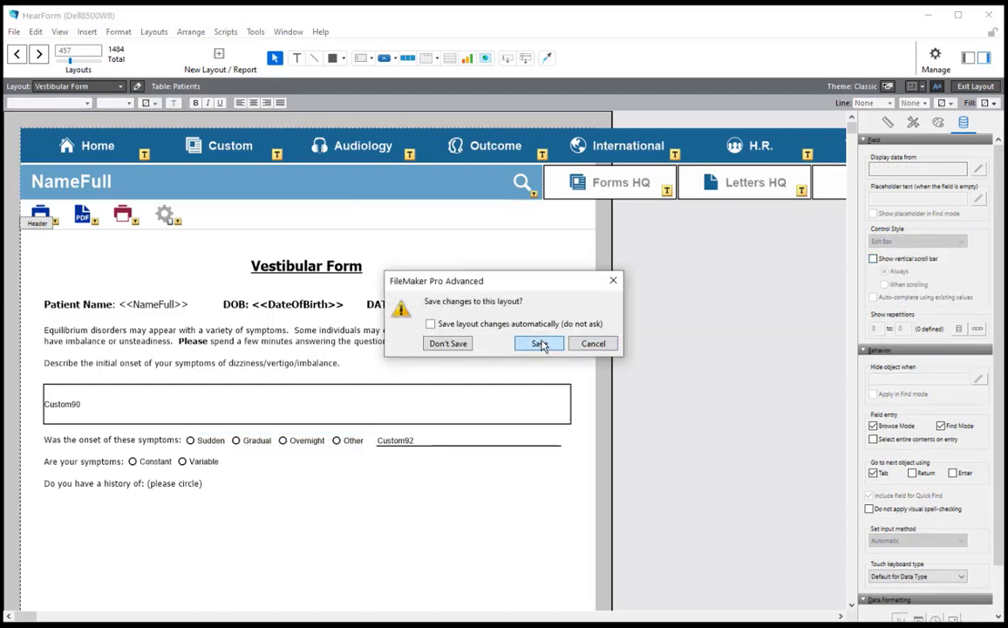
click(493, 314)
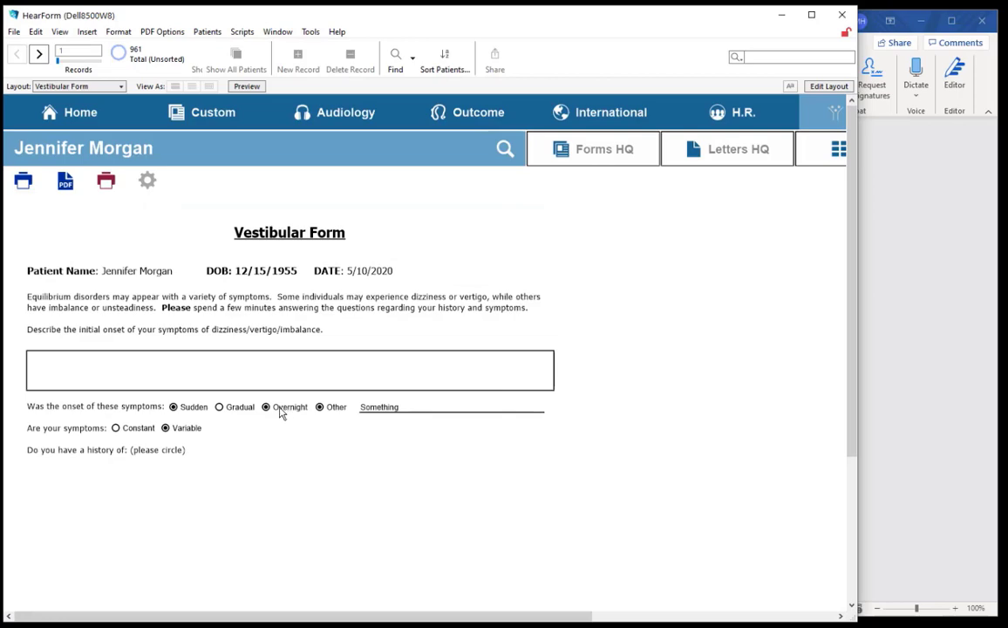
click(276, 411)
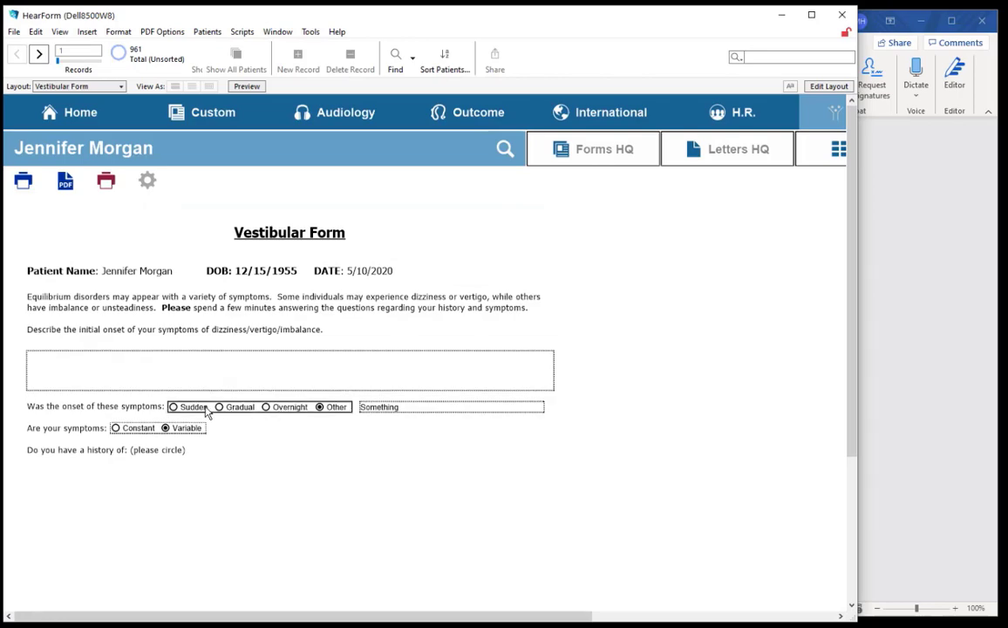
click(670, 396)
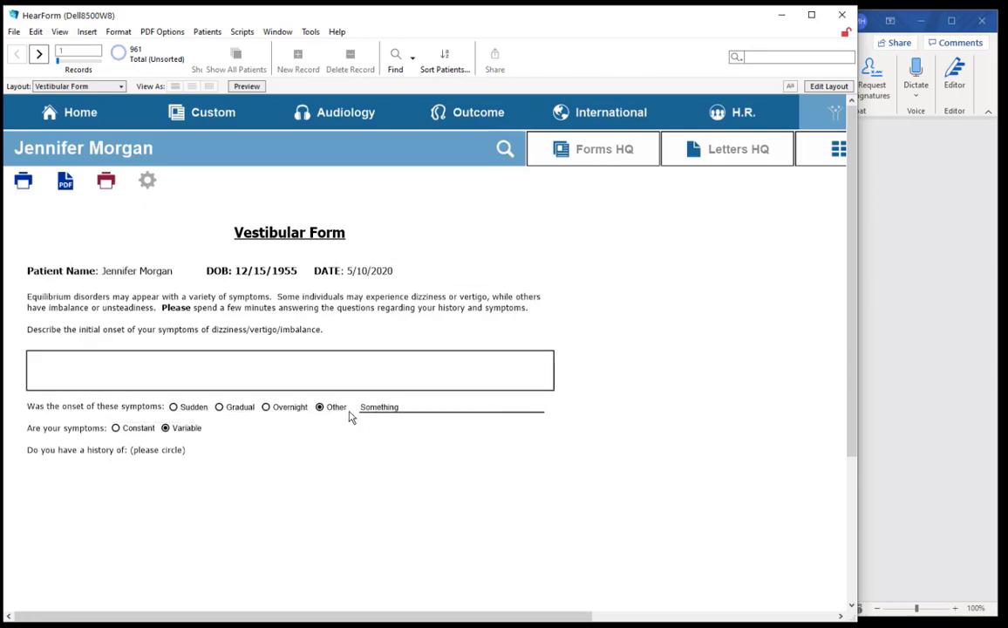
click(396, 409)
triple_click(398, 407)
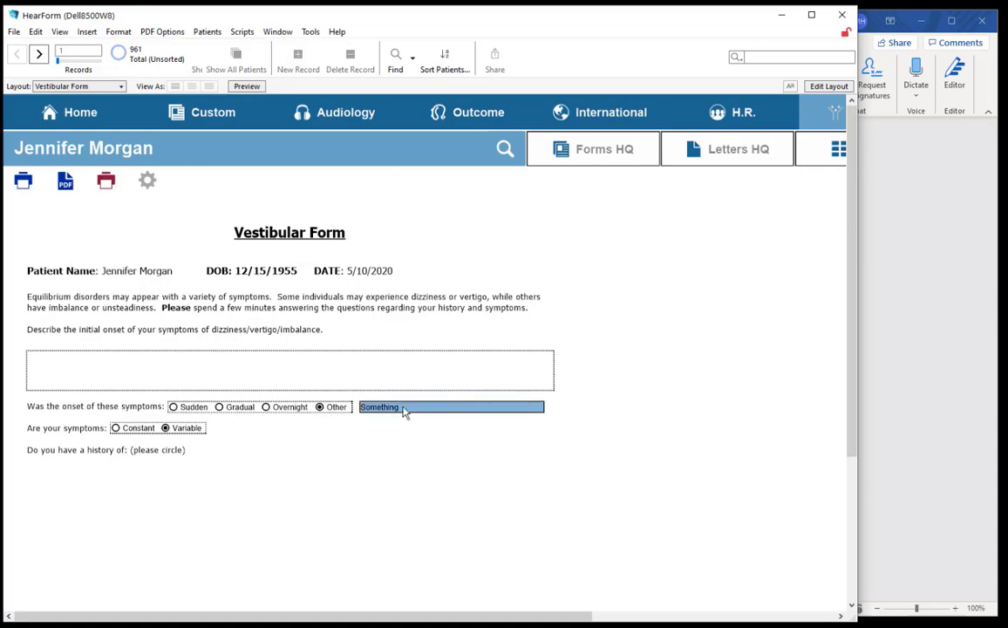
click(693, 410)
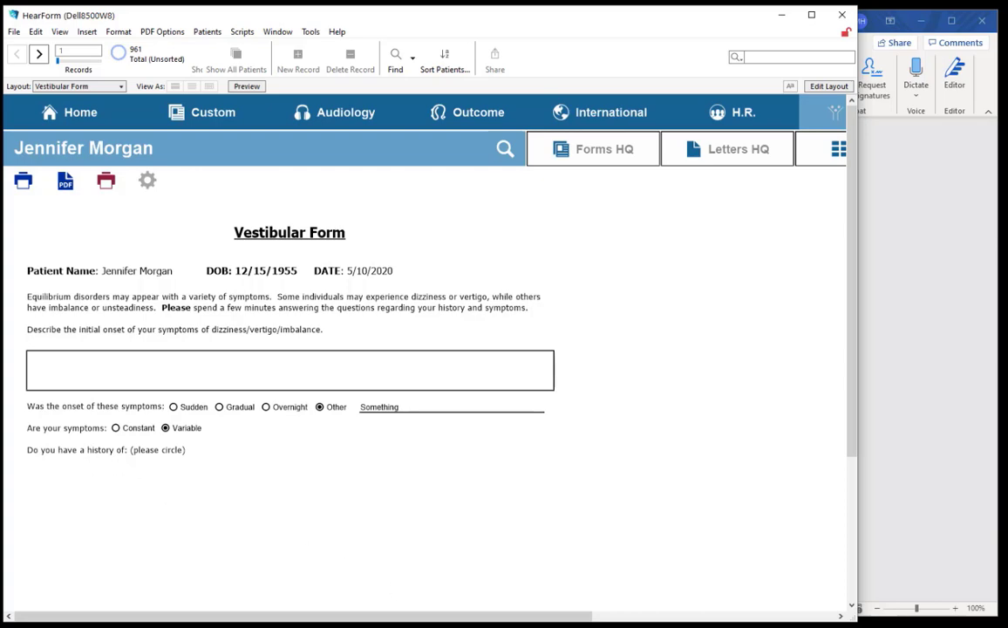
click(672, 491)
Return to Layout mode and nudge the Custom90 box up until it sits just below the initial onset question
key(ctrl+l)
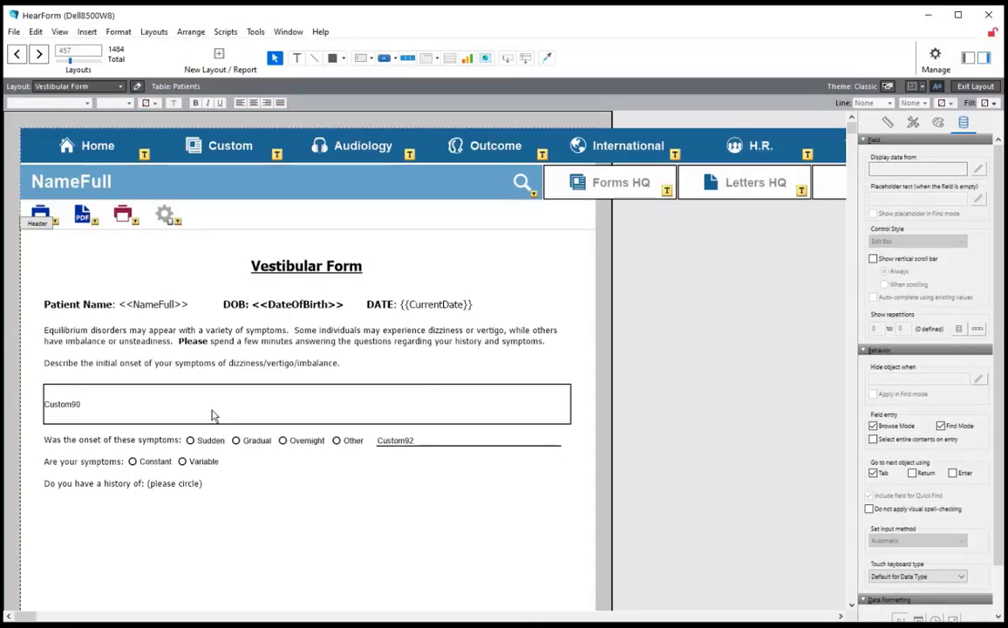
click(212, 415)
key(Up)
key(Up)
key(Up)
key(Up)
key(Up)
key(Up)
key(Up)
key(Up)
key(Up)
key(Up)
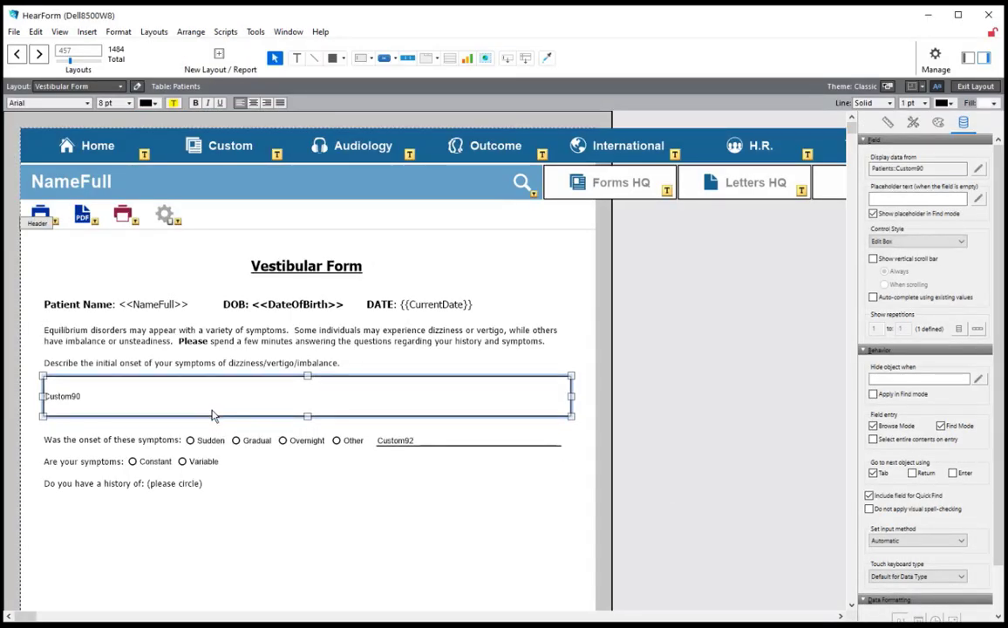
key(Up)
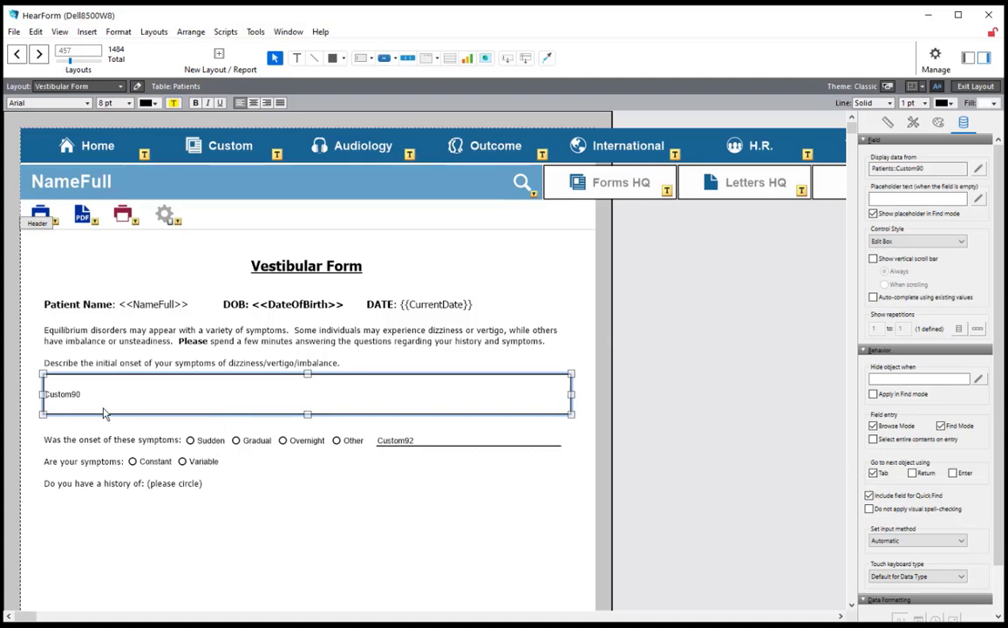
key(Up)
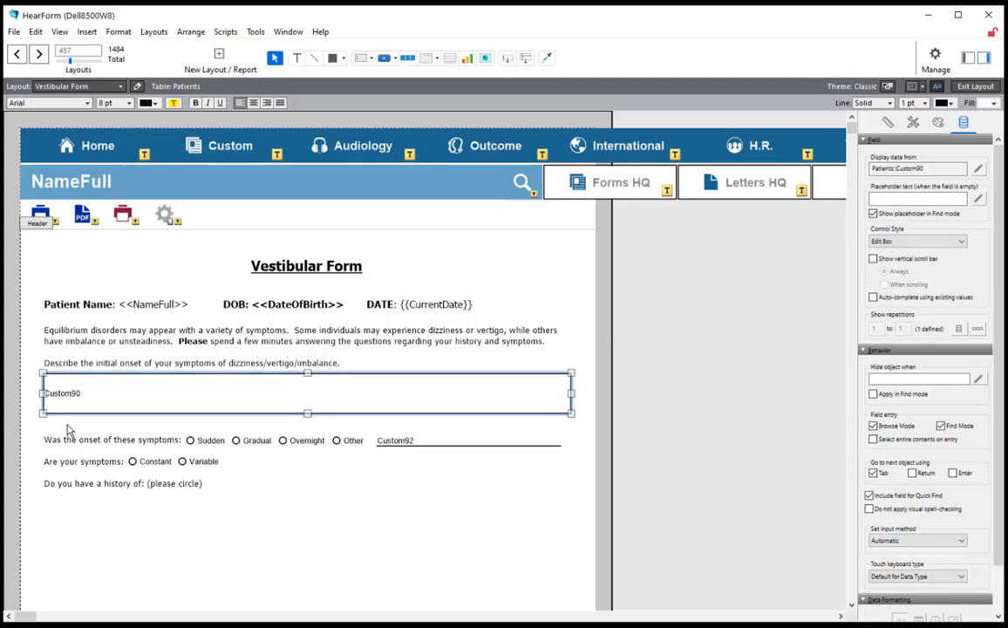
Delete the blank line above "Was the onset of these symptoms:" in the form text
click(296, 58)
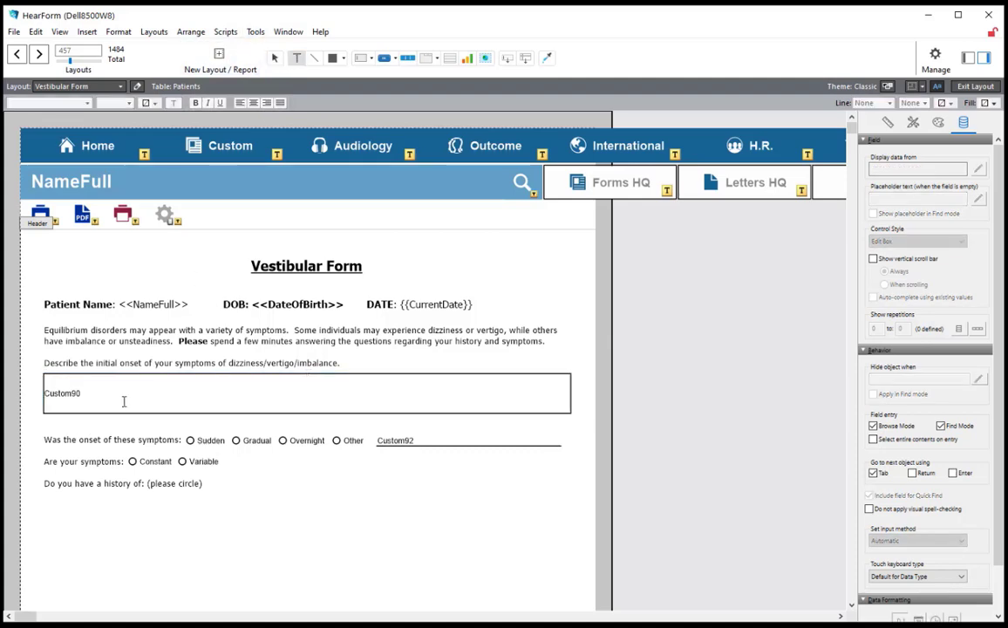
click(48, 425)
key(Delete)
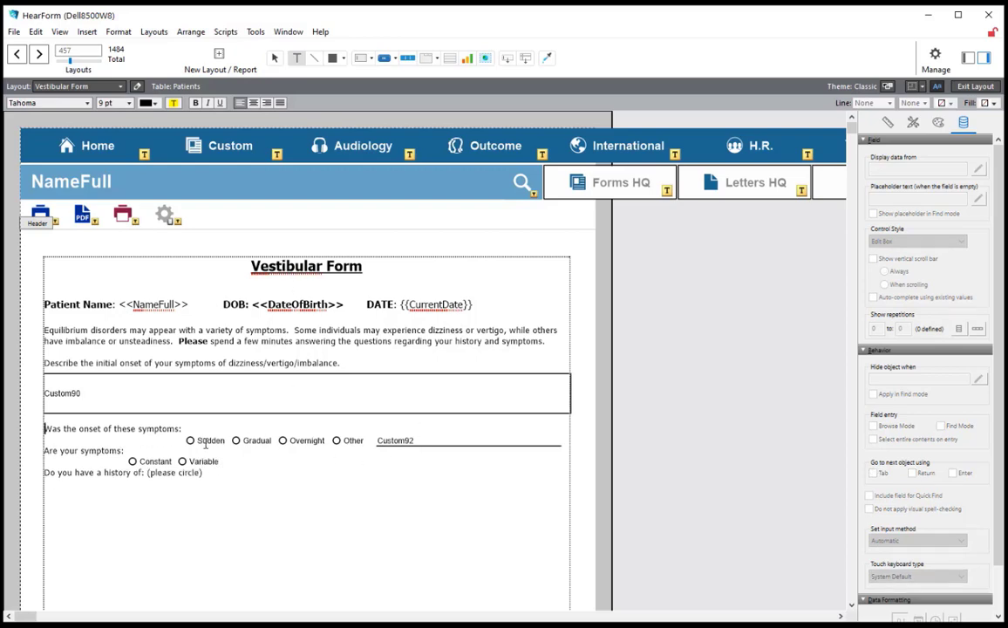
Move the onset radio buttons, the Custom92 field and the Constant/Variable radio buttons up level with their question lines, and save the layout in Browse mode
click(273, 58)
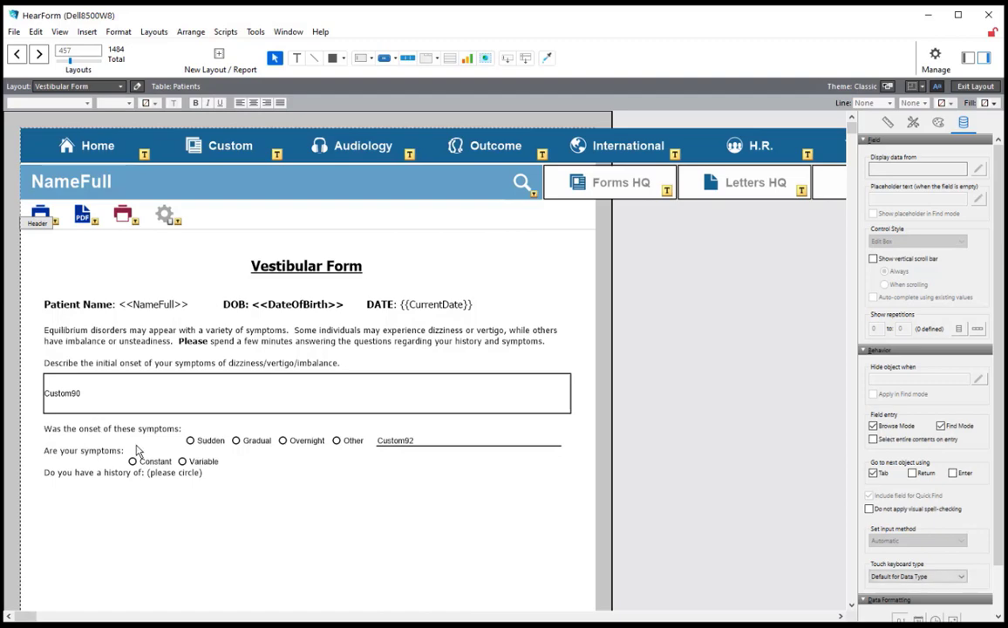
click(227, 453)
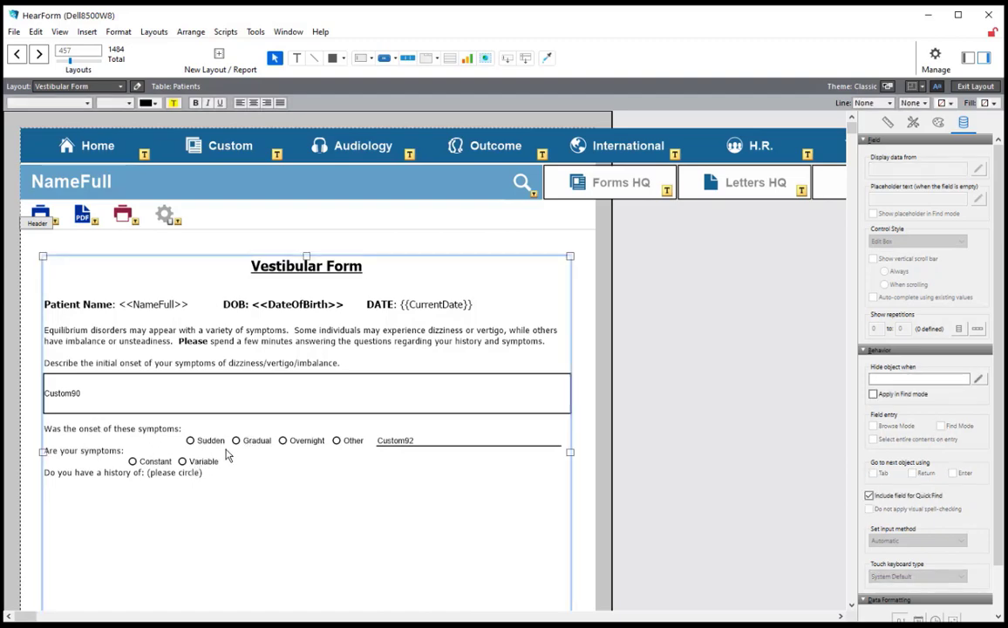
click(261, 441)
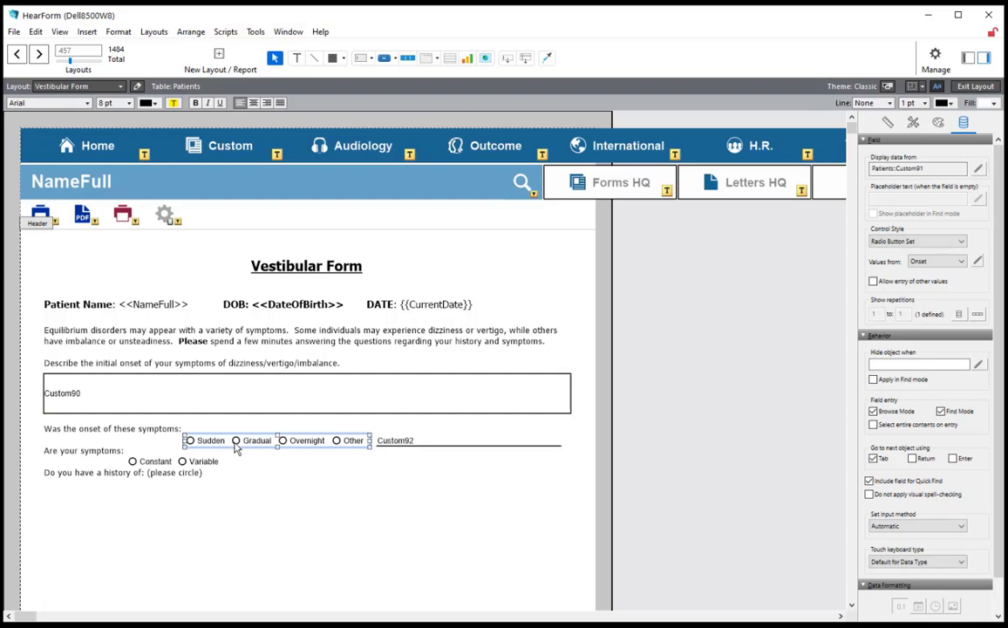
shift+click(413, 444)
shift+click(144, 462)
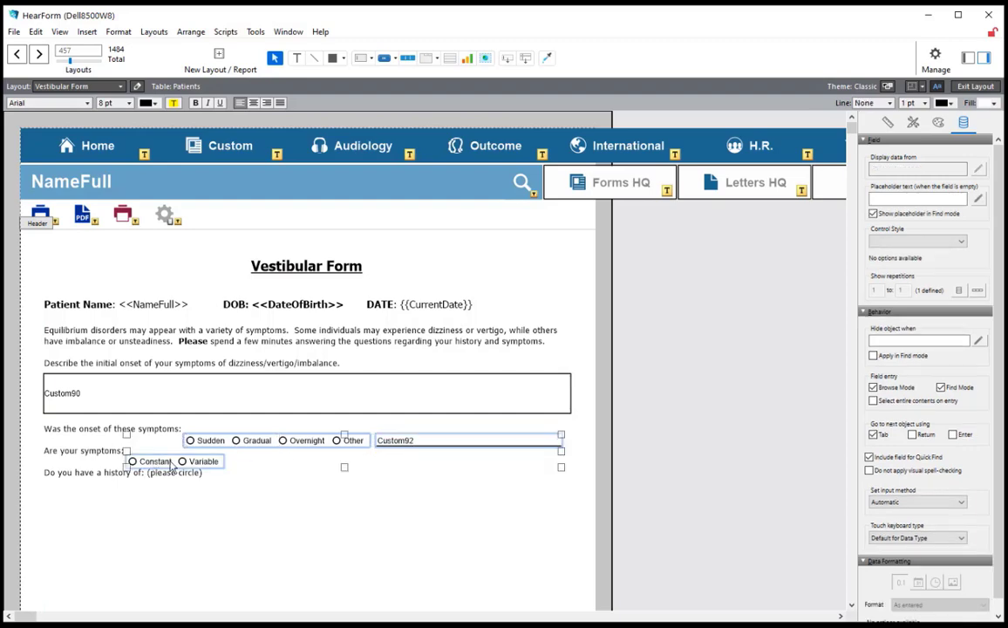
key(Up)
key(Up)
key(Up)
key(Up)
key(Up)
key(Up)
key(Up)
key(Up)
key(Up)
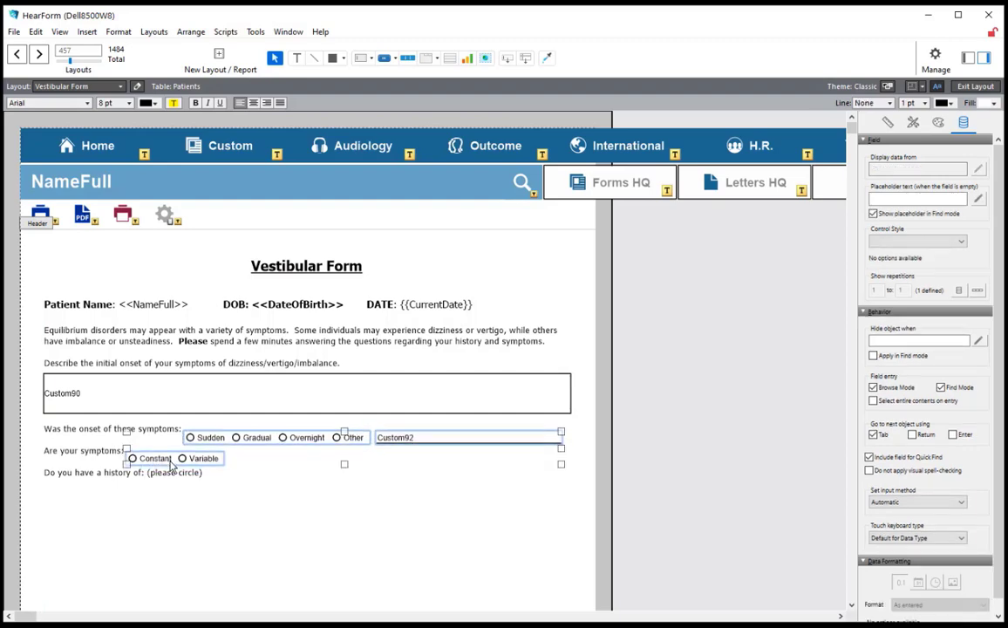
key(Up)
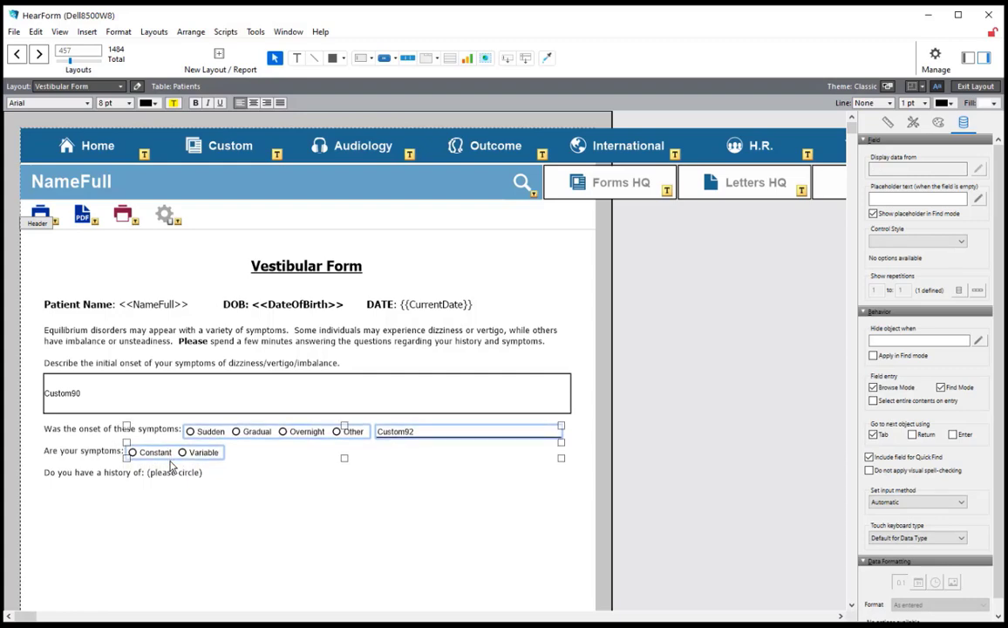
key(Up)
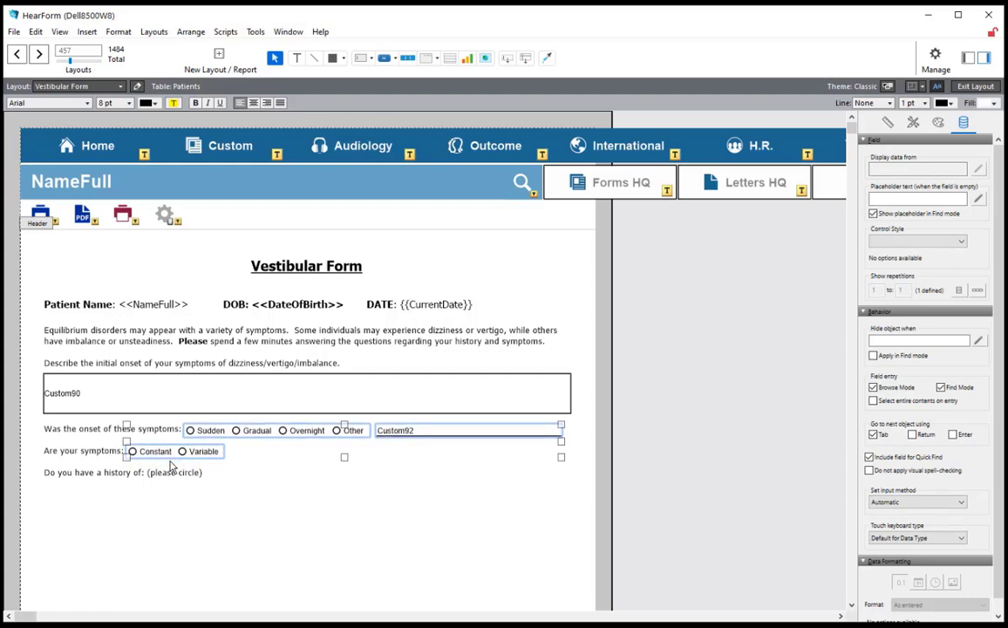
click(779, 405)
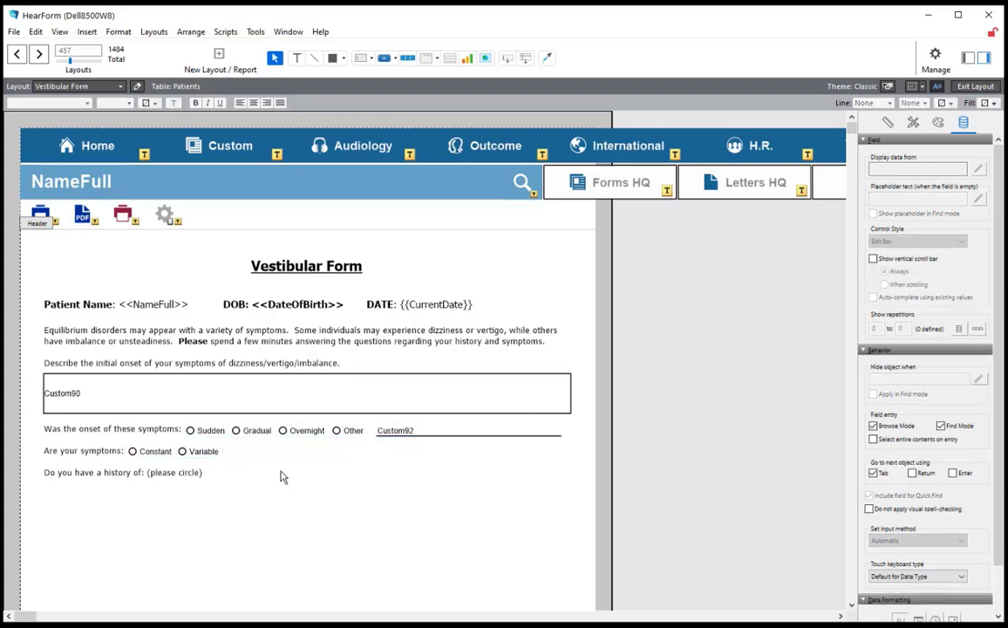
key(ctrl+b)
click(552, 345)
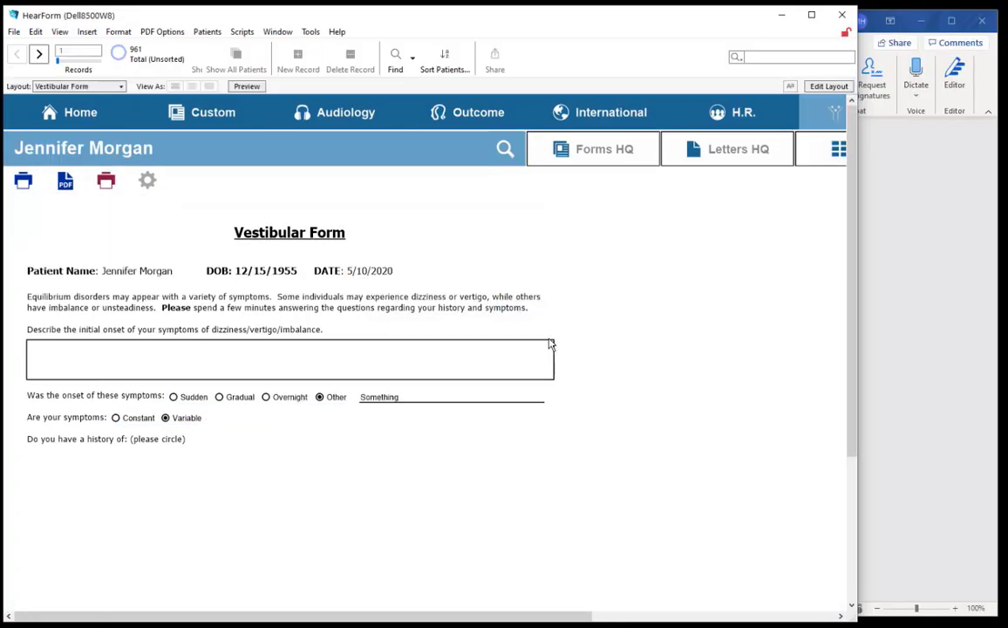
Switch to Word, copy the table of history conditions from Migraines to Cancer, and return to HearForm's Layout mode
key(alt+Tab)
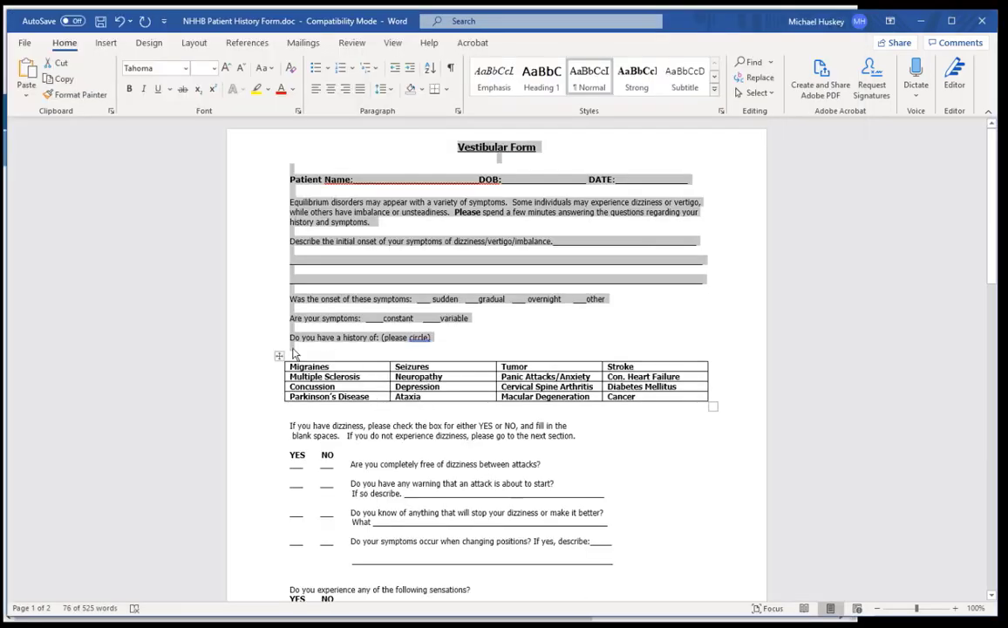
click(435, 338)
drag(406, 336, 430, 340)
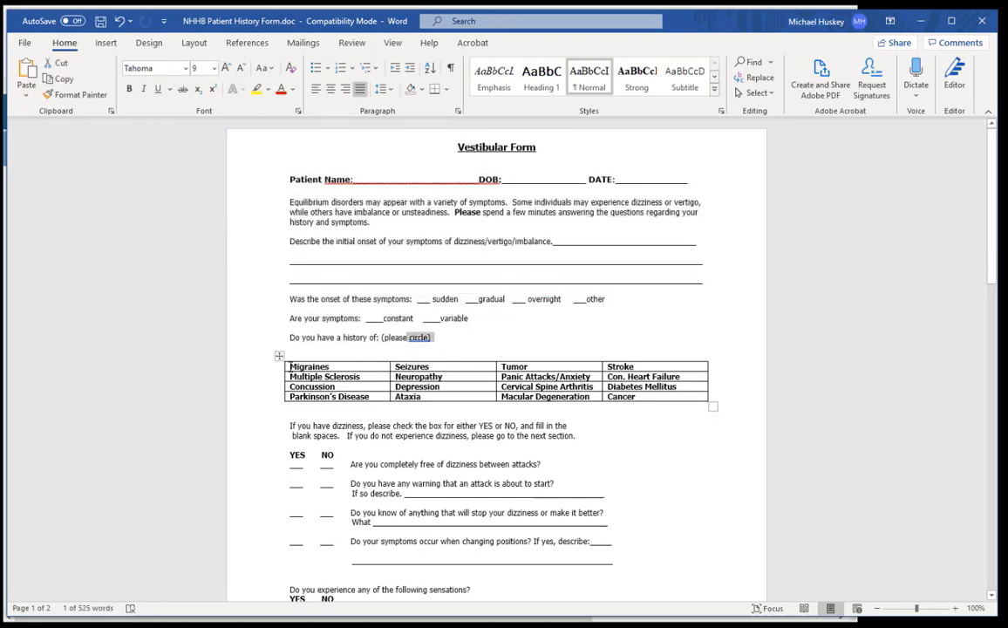
drag(281, 359, 641, 408)
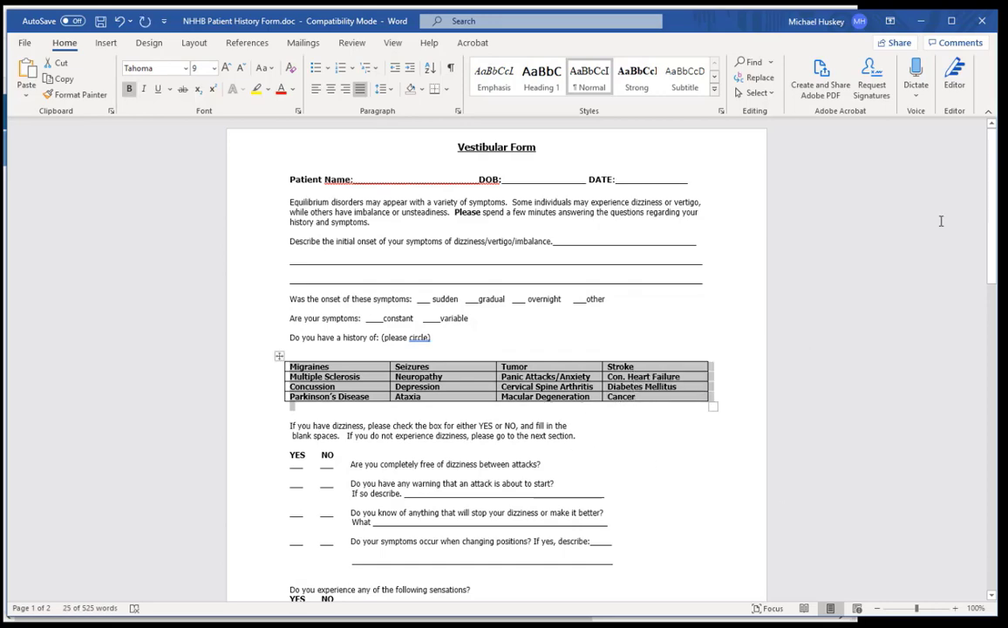
click(924, 26)
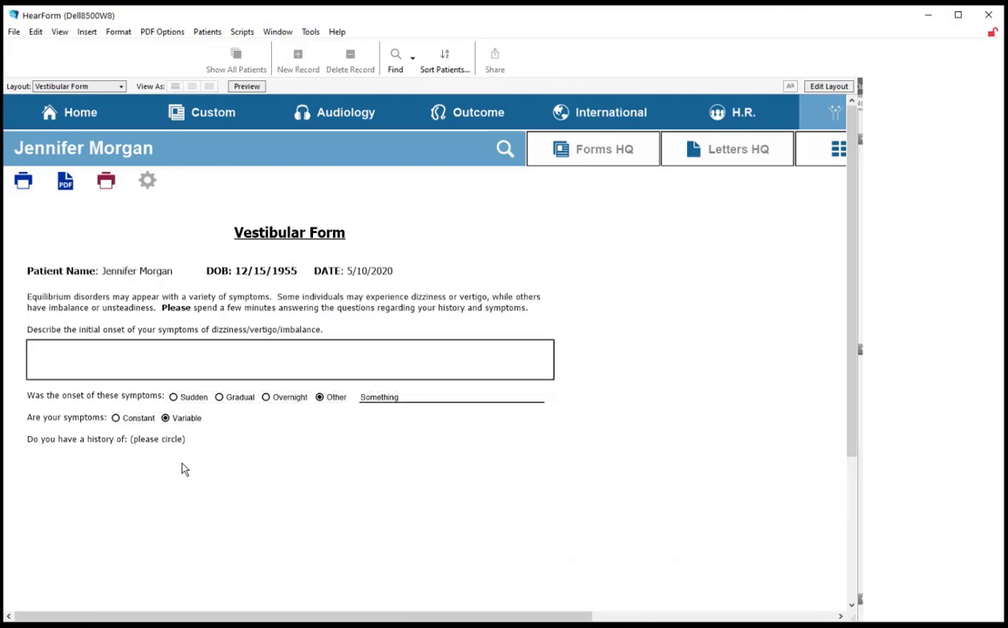
key(ctrl+l)
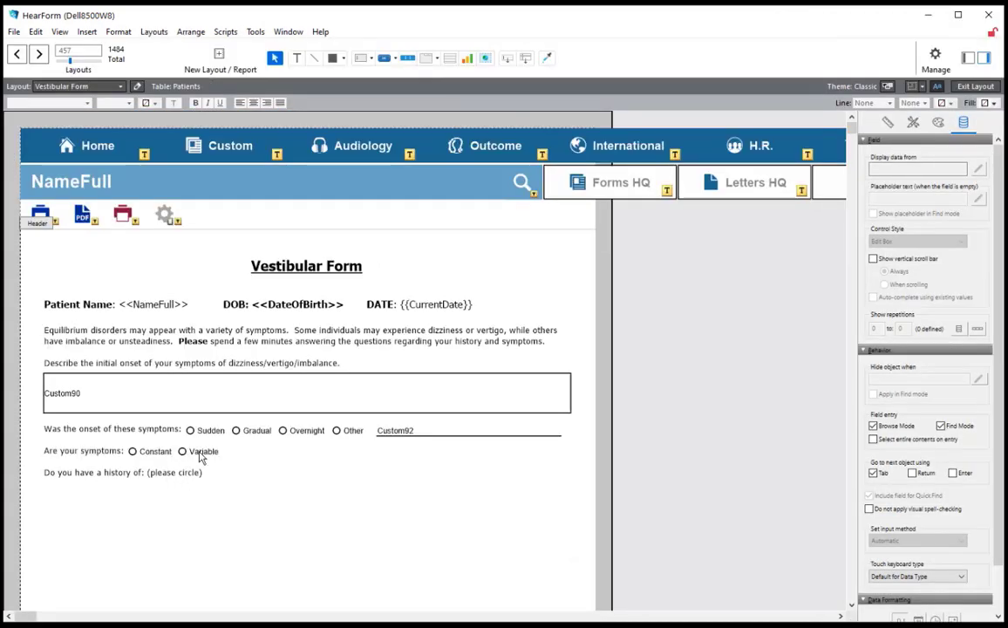
click(201, 458)
double_click(202, 458)
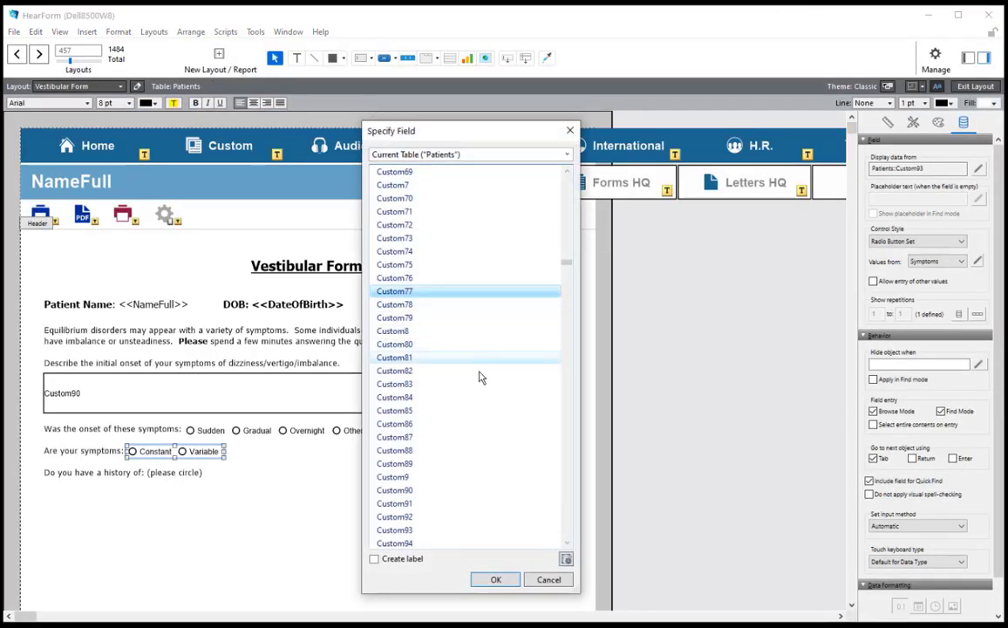
click(549, 578)
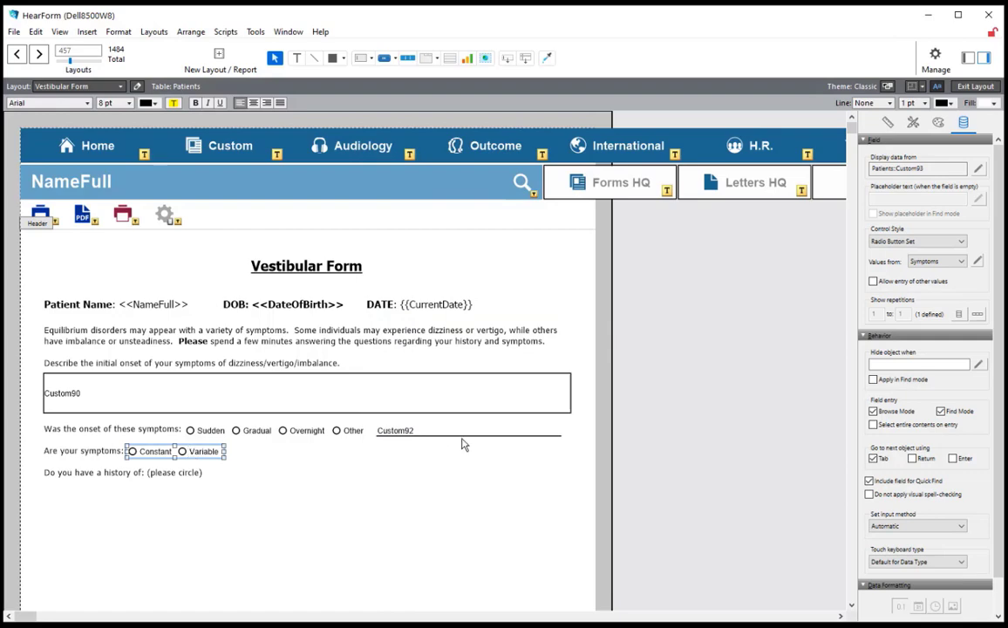
double_click(173, 462)
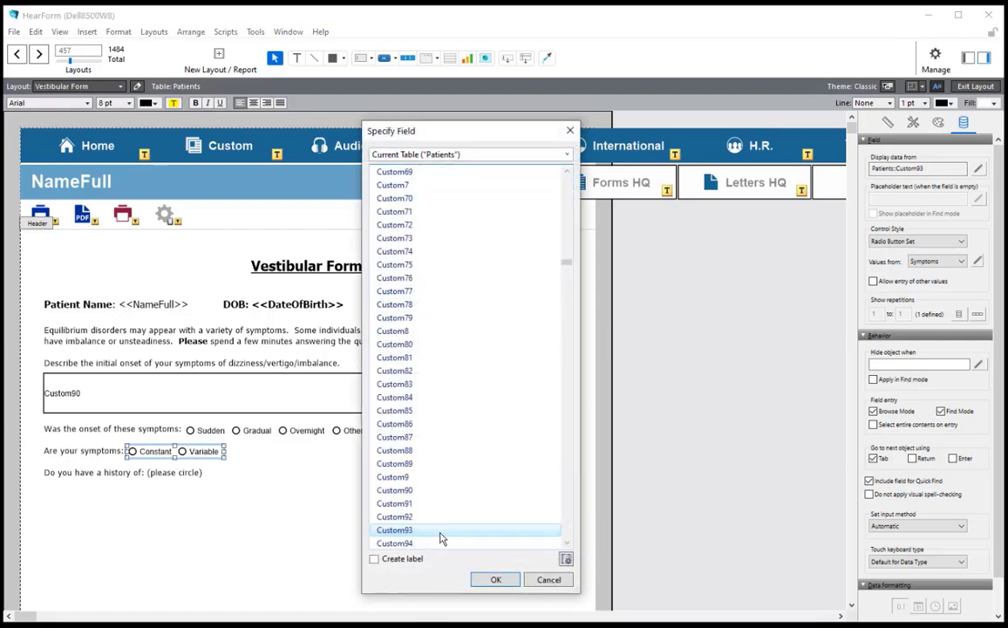
click(550, 580)
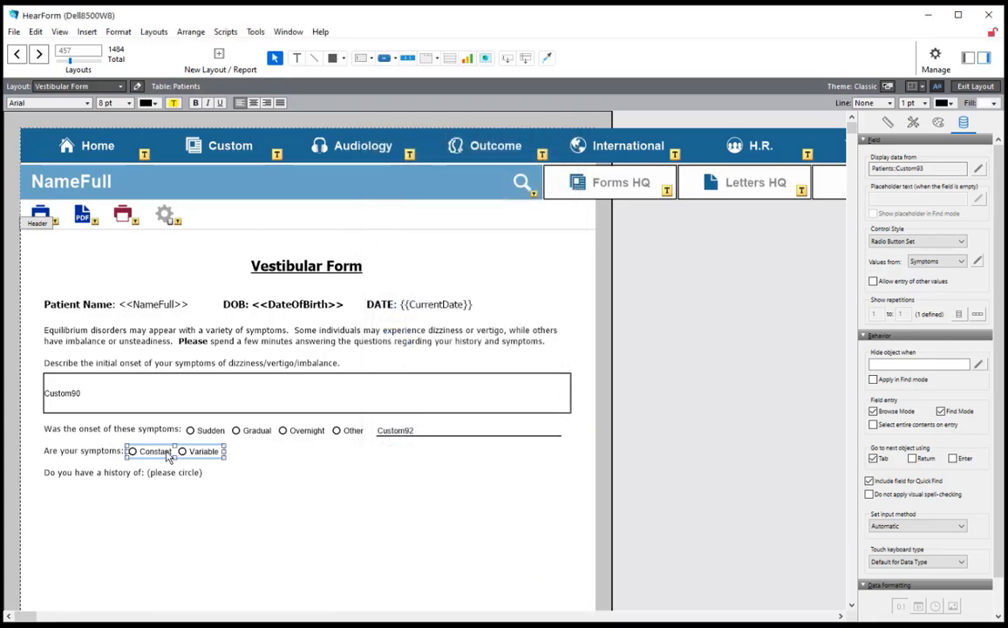
Duplicate the Constant/Variable radio button set below the "Do you have a history of:" line and assign it the field Custom94
drag(169, 456, 170, 504)
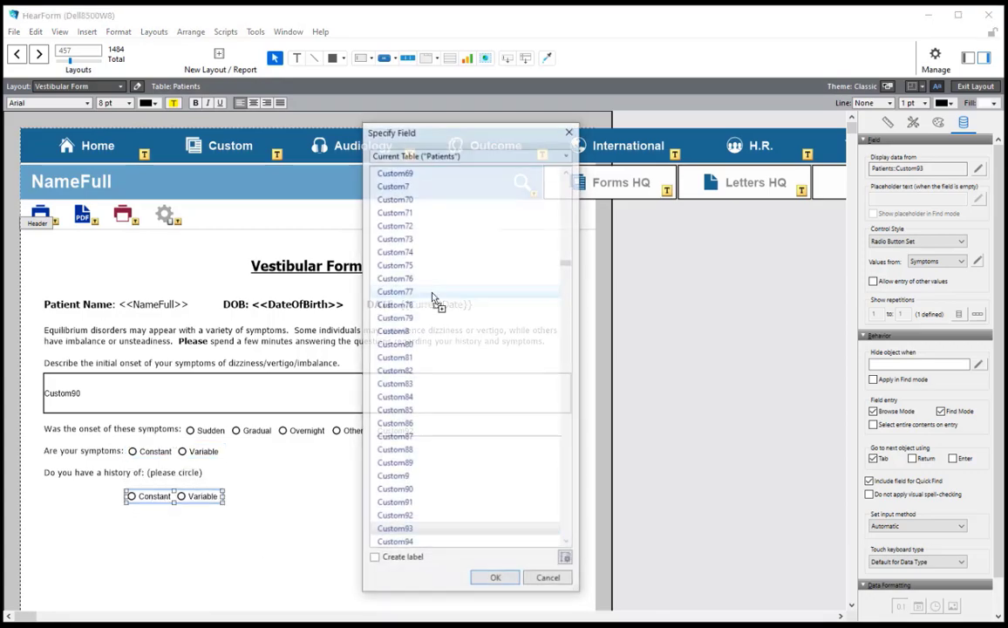
click(413, 544)
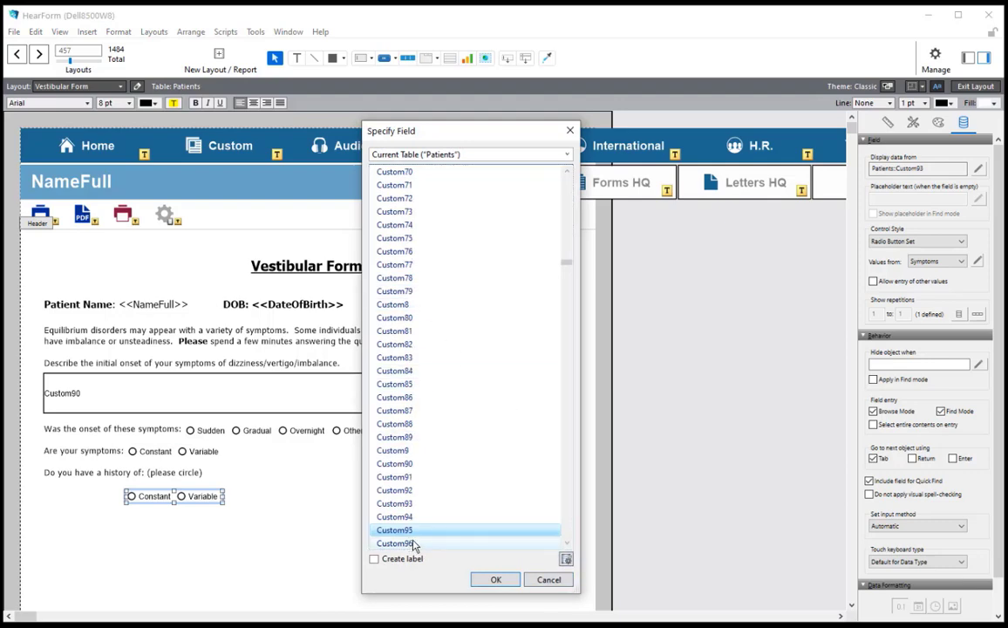
click(402, 517)
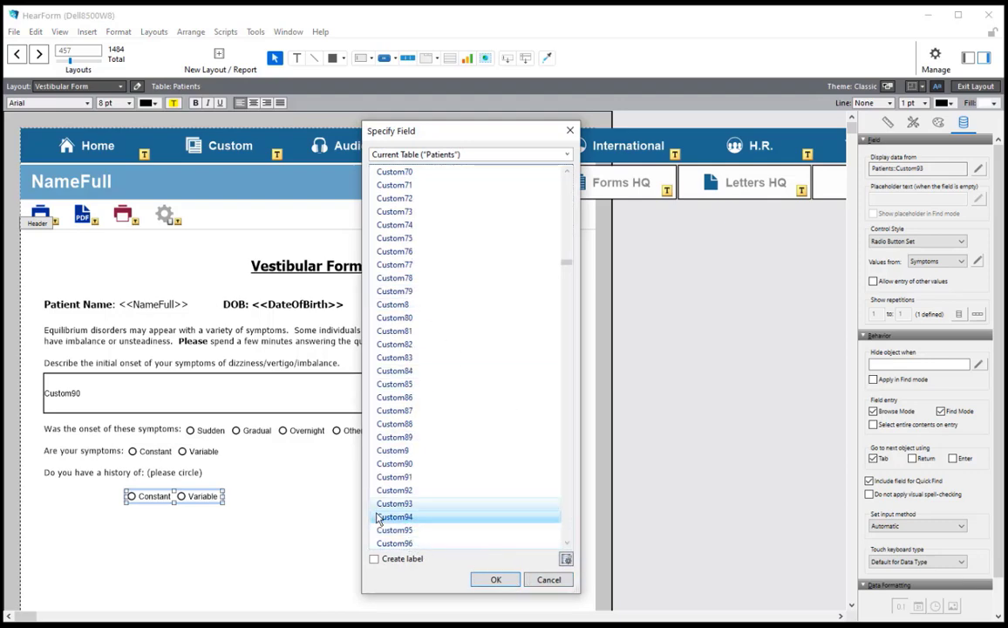
click(496, 580)
Stretch the Custom94 field across the form's text width and several lines tall, and change it to a Checkbox Set
drag(156, 502, 77, 497)
drag(148, 491, 568, 499)
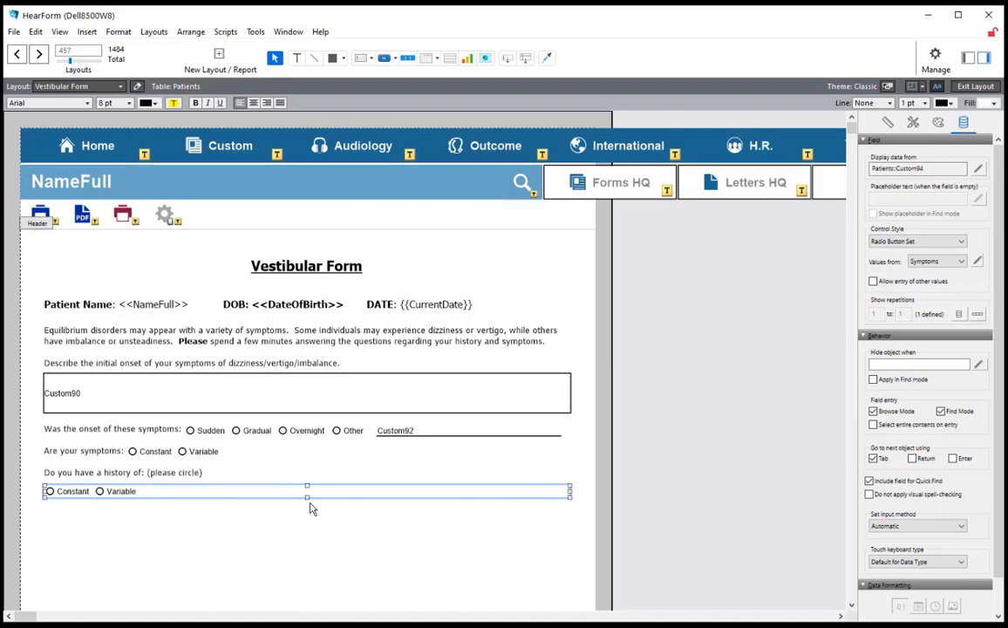
drag(306, 498, 306, 550)
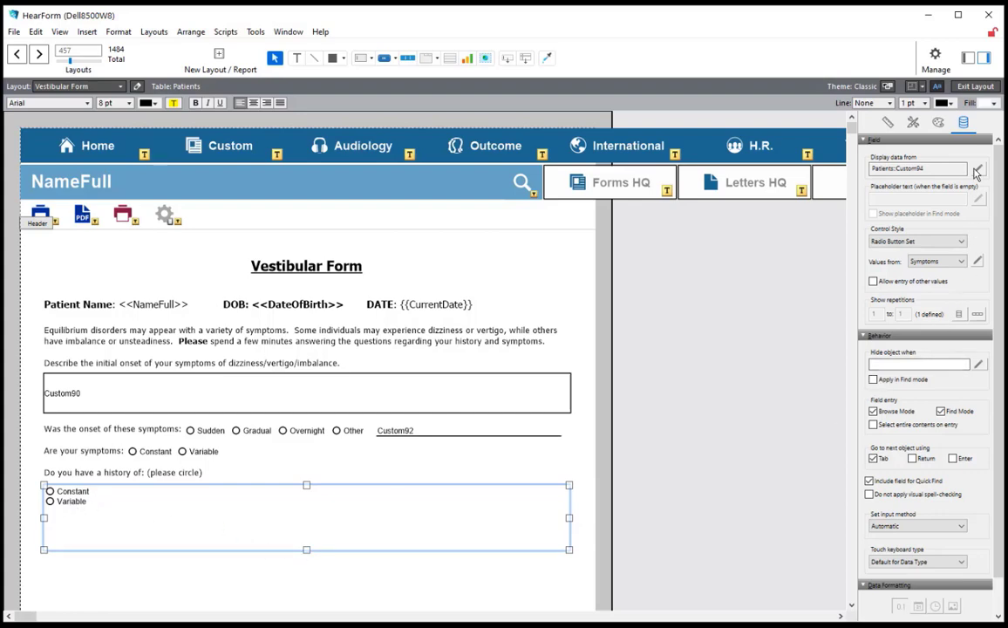
click(909, 243)
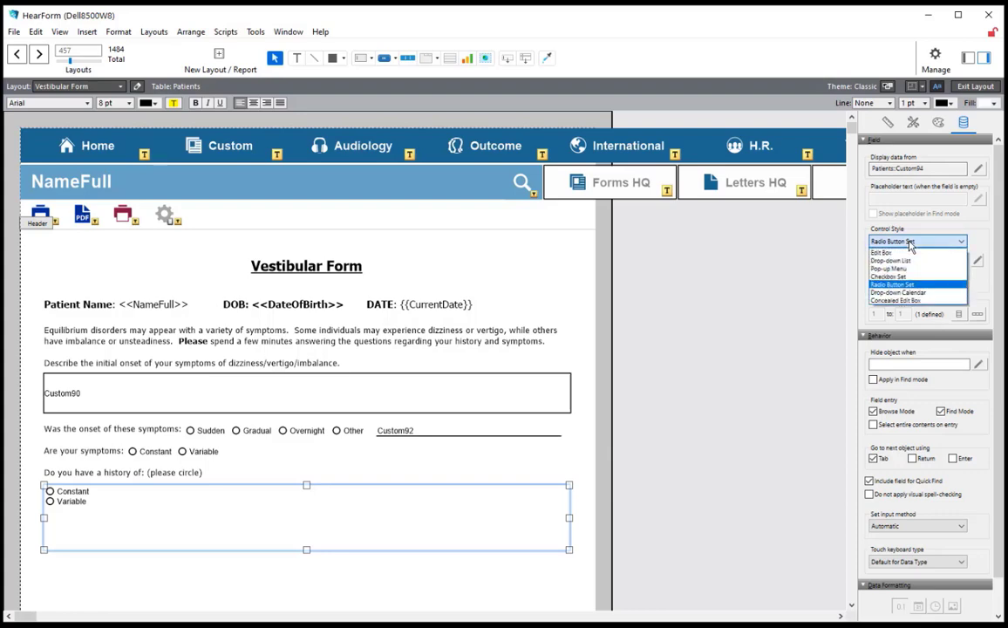
click(894, 279)
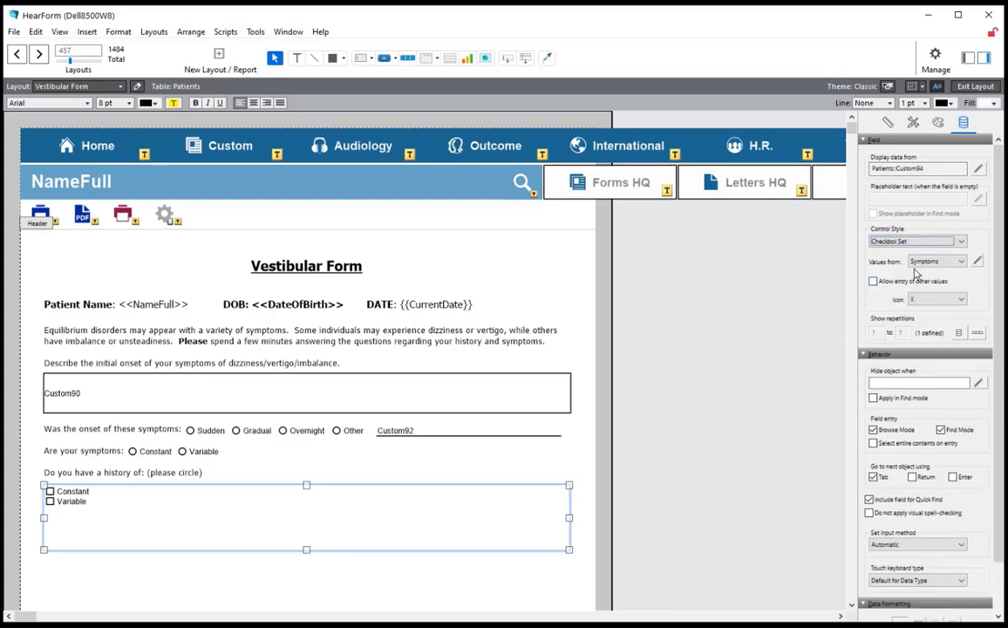
Create a value list named Vestibular History and paste the copied conditions as its custom values
click(978, 263)
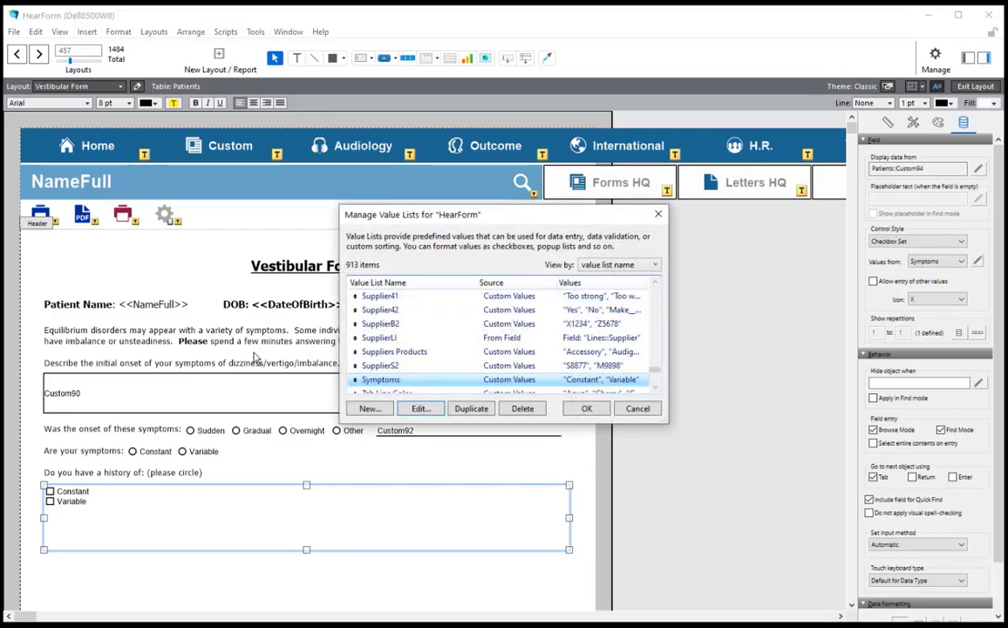
click(368, 409)
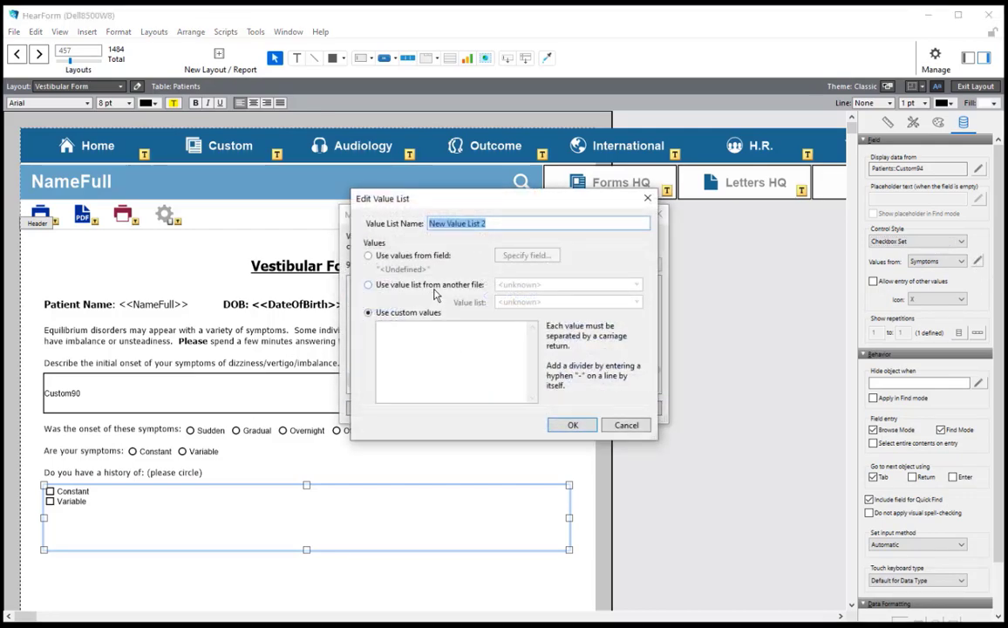
text(Vestibular Hist)
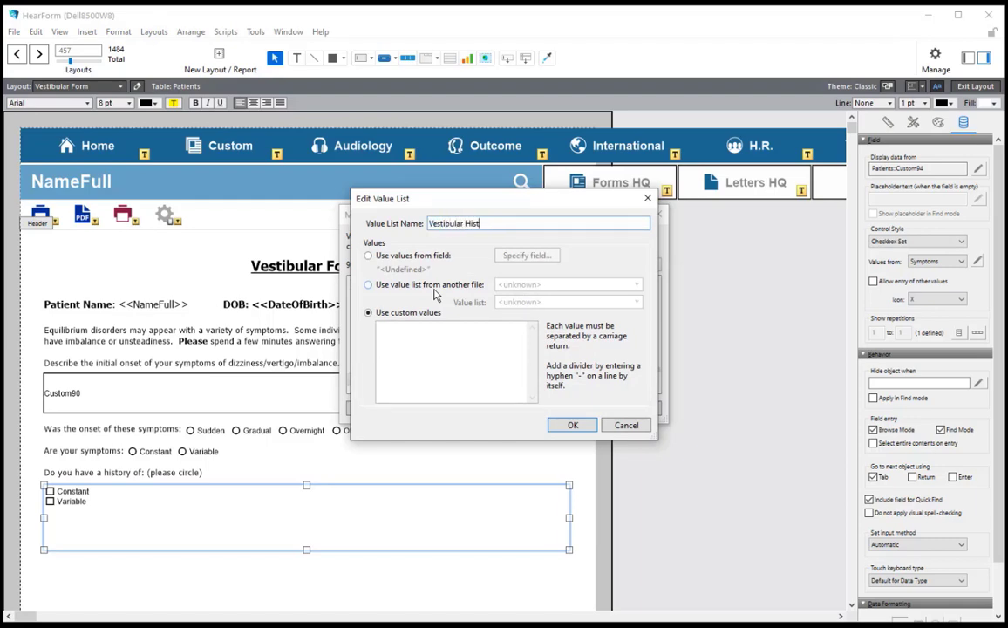
text(ory)
click(404, 329)
key(ctrl+v)
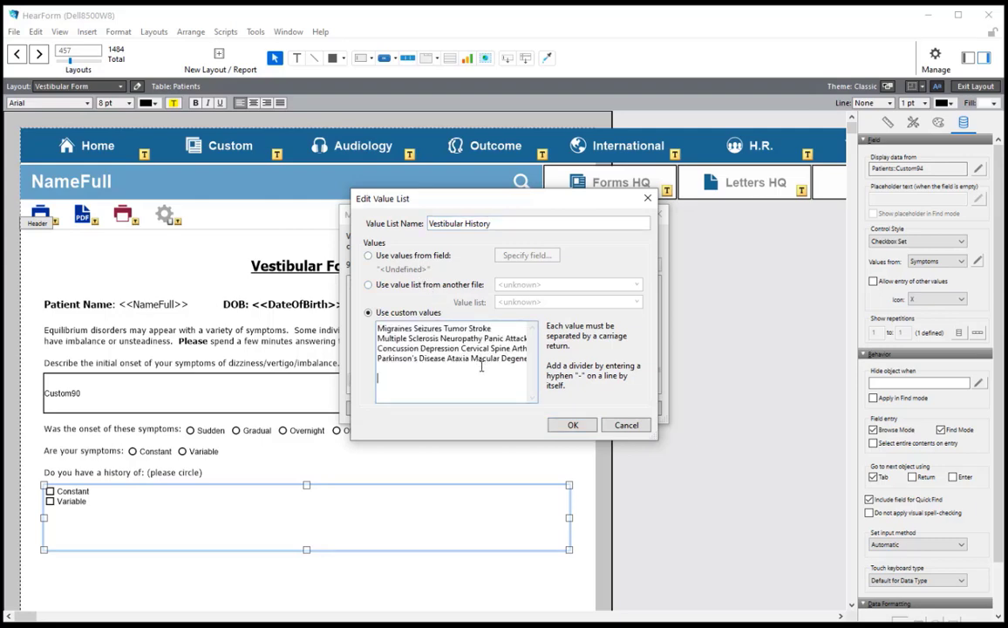
Enlarge the value list editor and split the first pasted row into separate values: Migraines, Seizures, Tumor and Stroke
drag(656, 443, 814, 603)
click(411, 328)
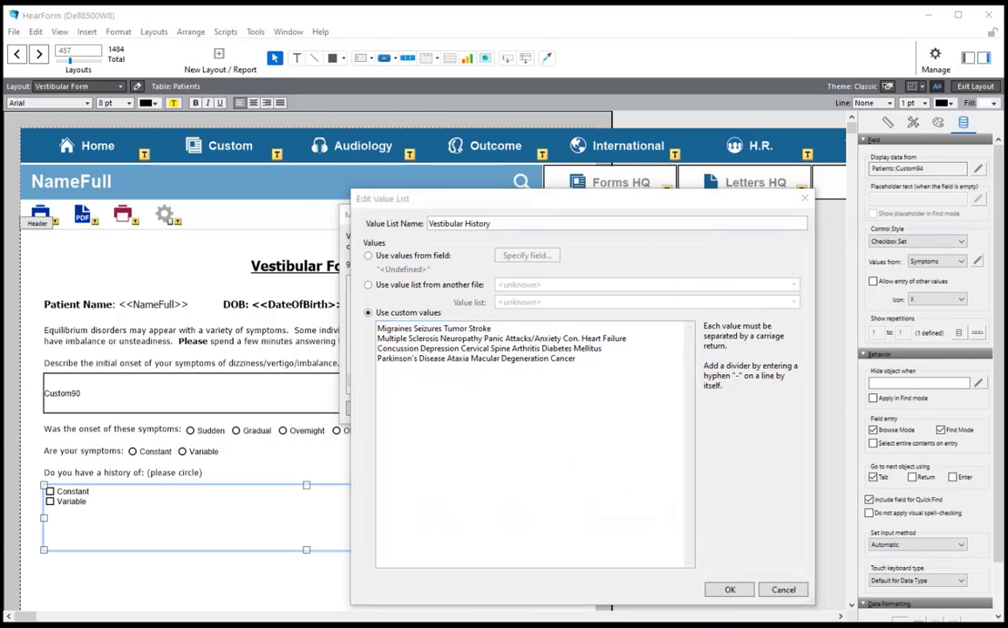
key(alt+Tab)
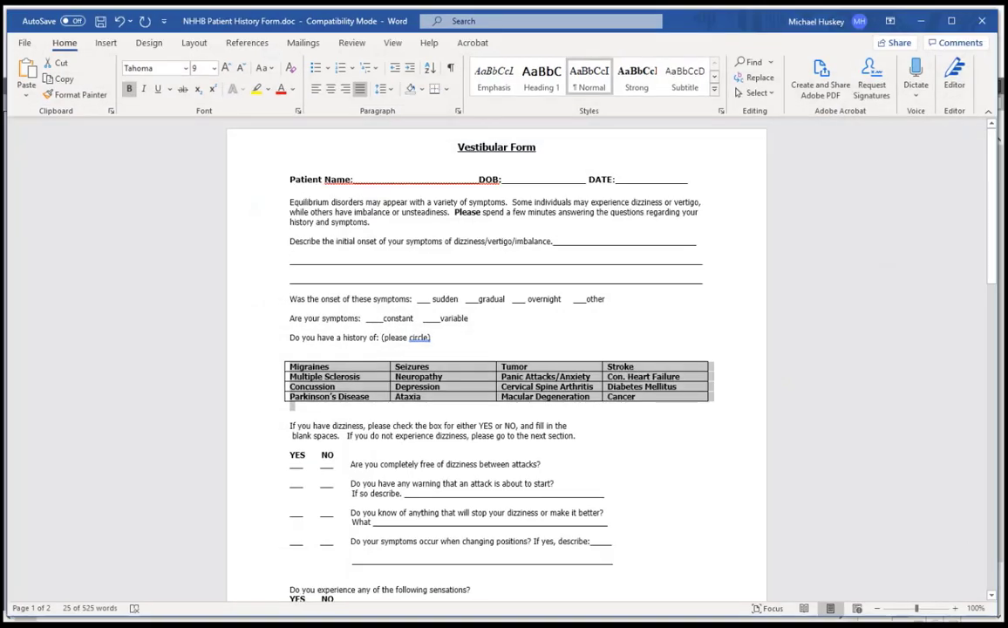
key(alt+Tab)
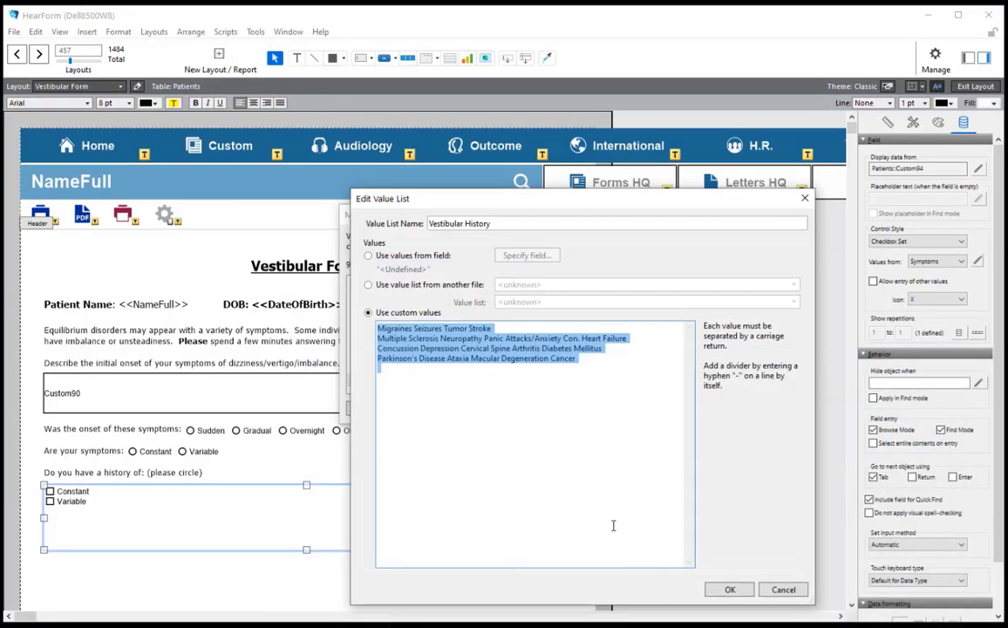
click(415, 329)
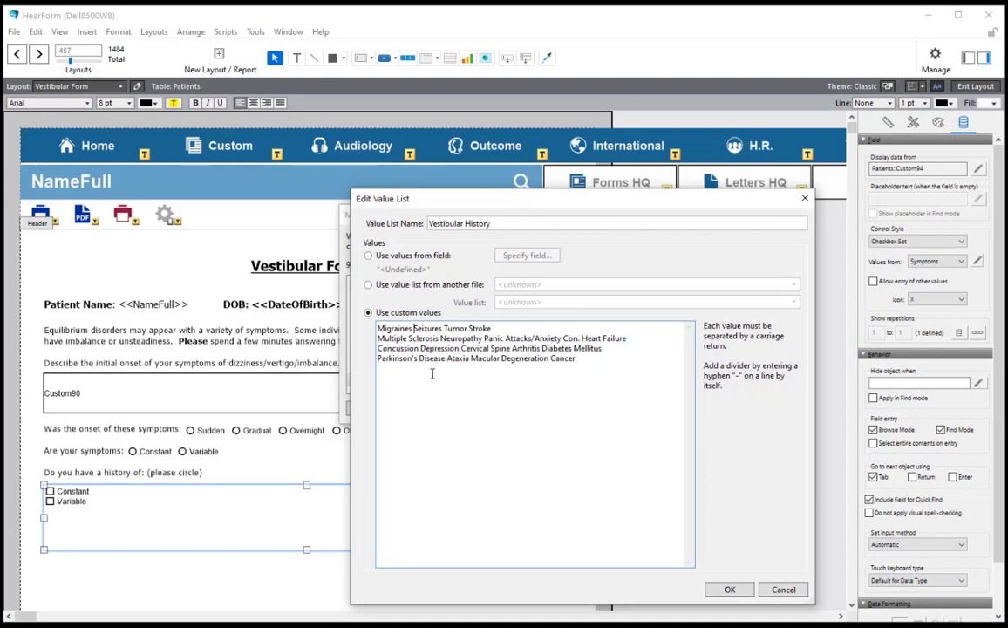
key(Return)
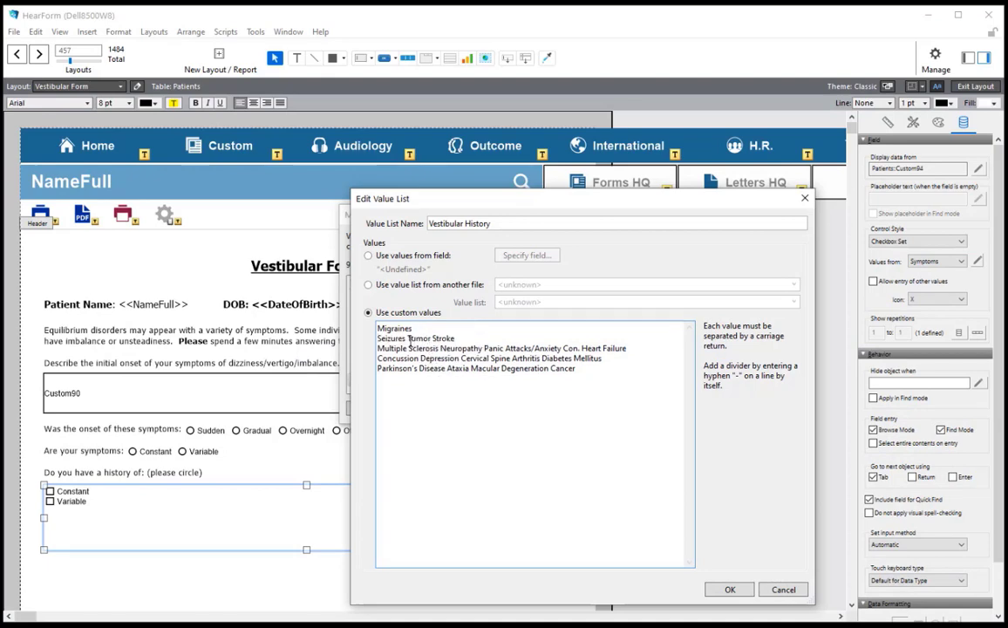
click(407, 339)
key(Return)
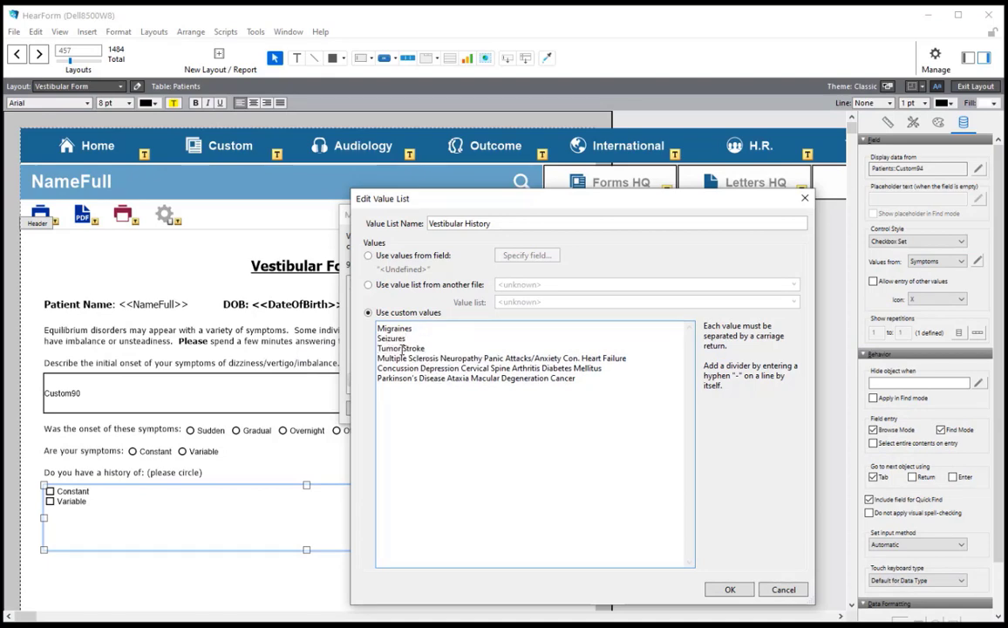
click(403, 348)
key(Return)
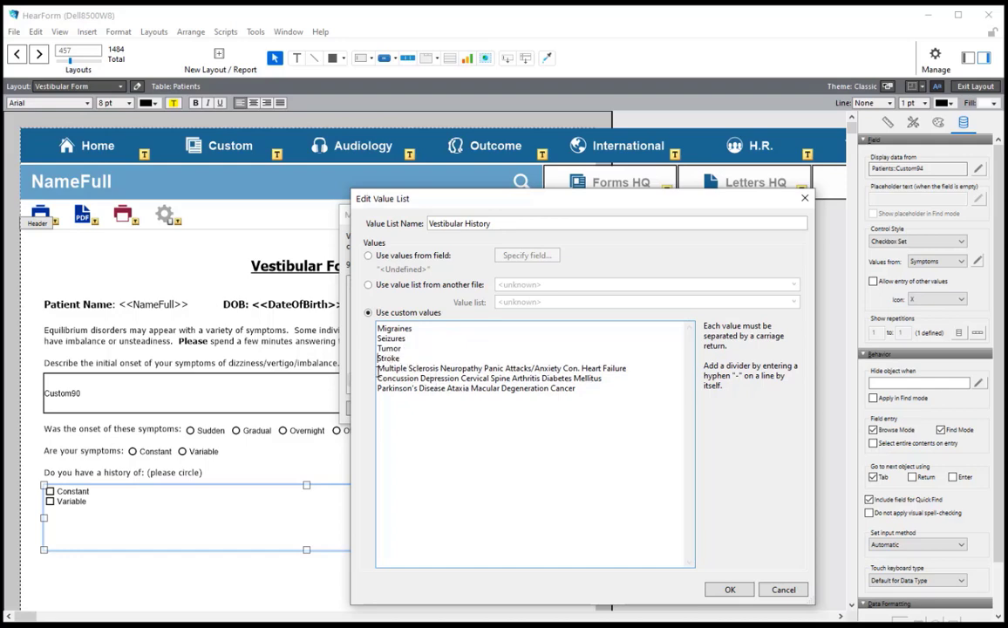
Put the remaining conditions, Multiple Sclerosis through Cancer, on separate lines, with Diabetes and Mellitus as two values, and confirm the value list
key(BackSpace)
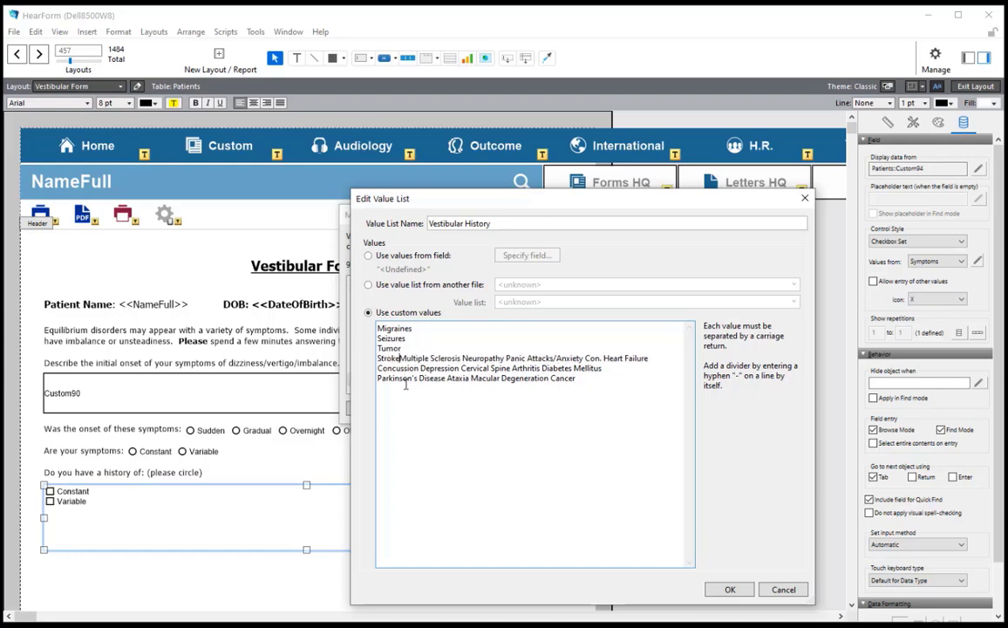
key(Return)
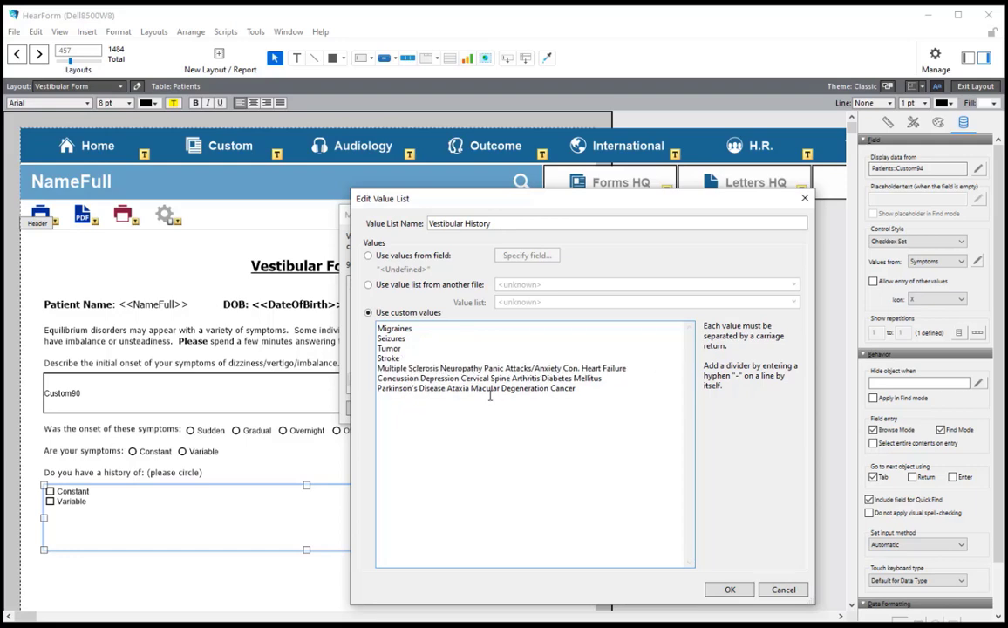
key(Return)
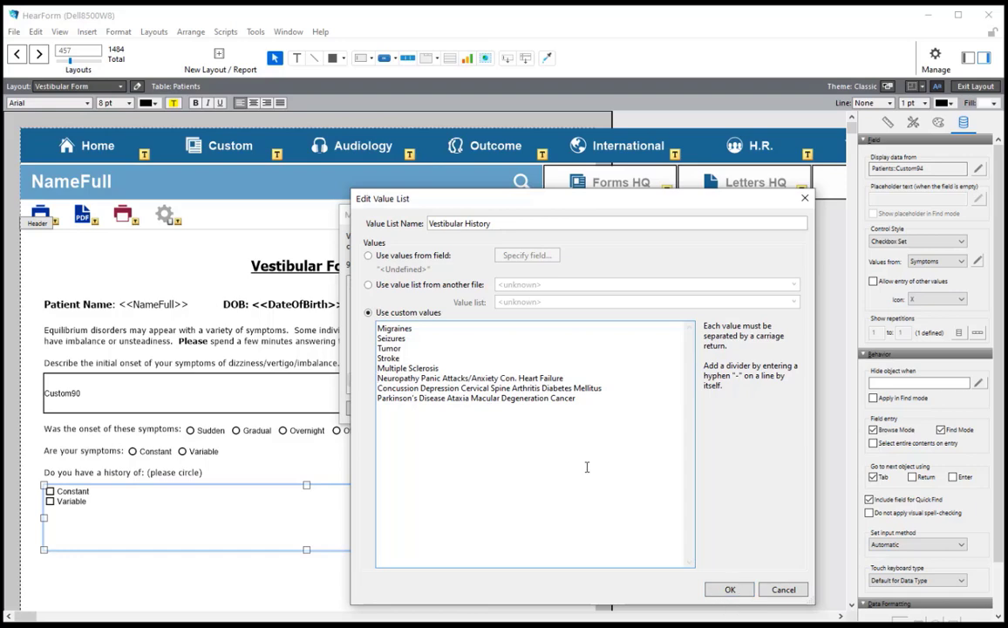
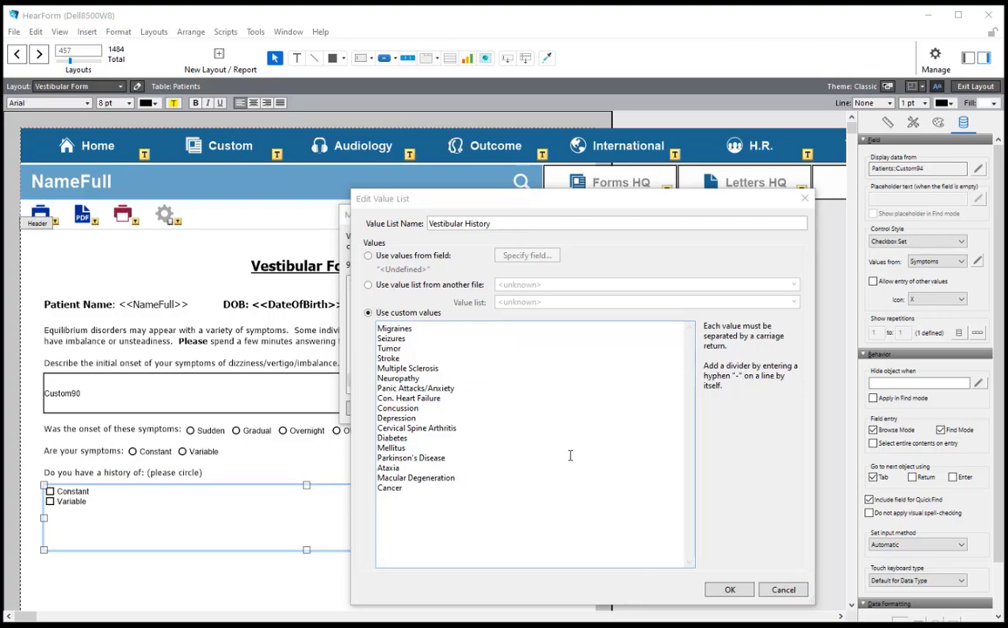
click(730, 589)
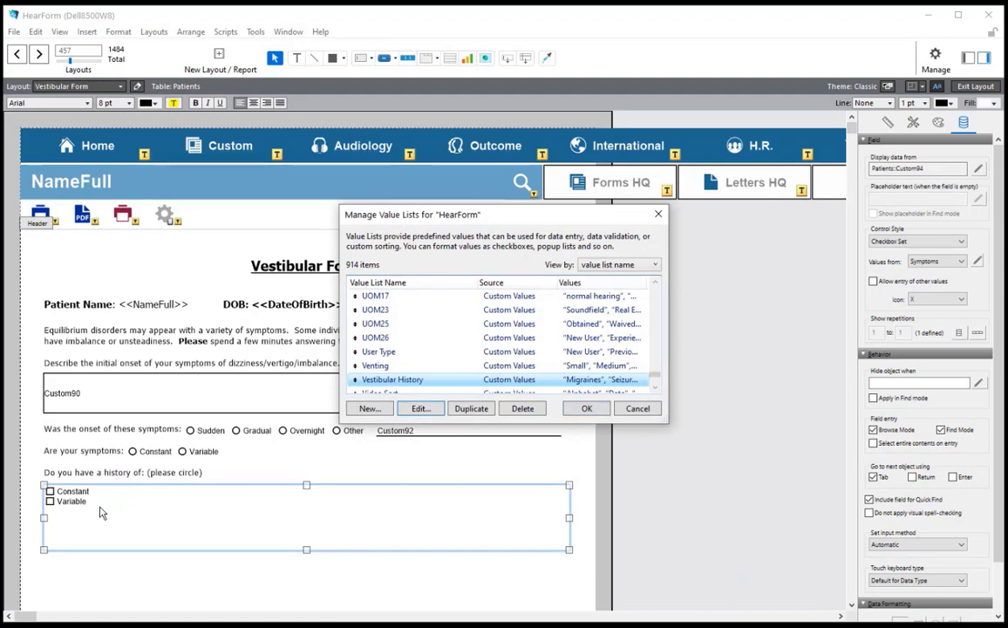
Apply the Vestibular History value list to the Custom94 checkbox set and shorten the field to three rows of checkboxes
click(586, 407)
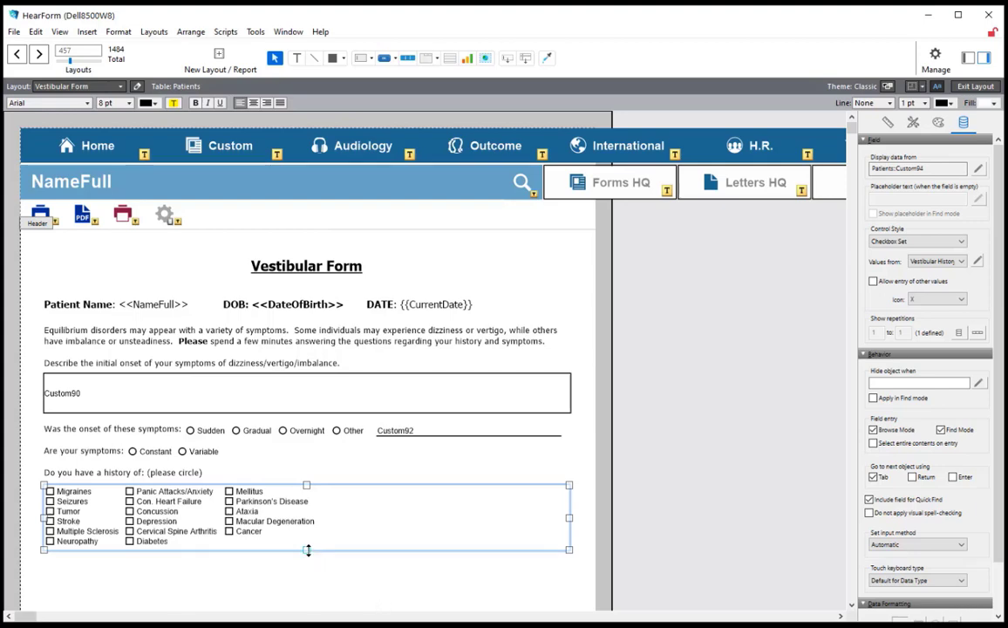
drag(307, 550, 312, 520)
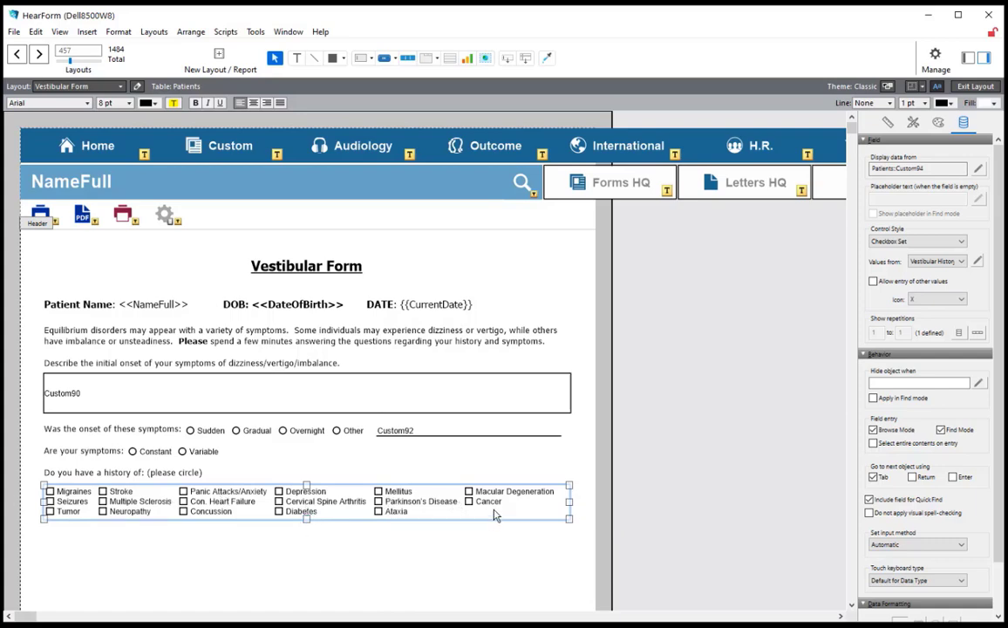
click(662, 483)
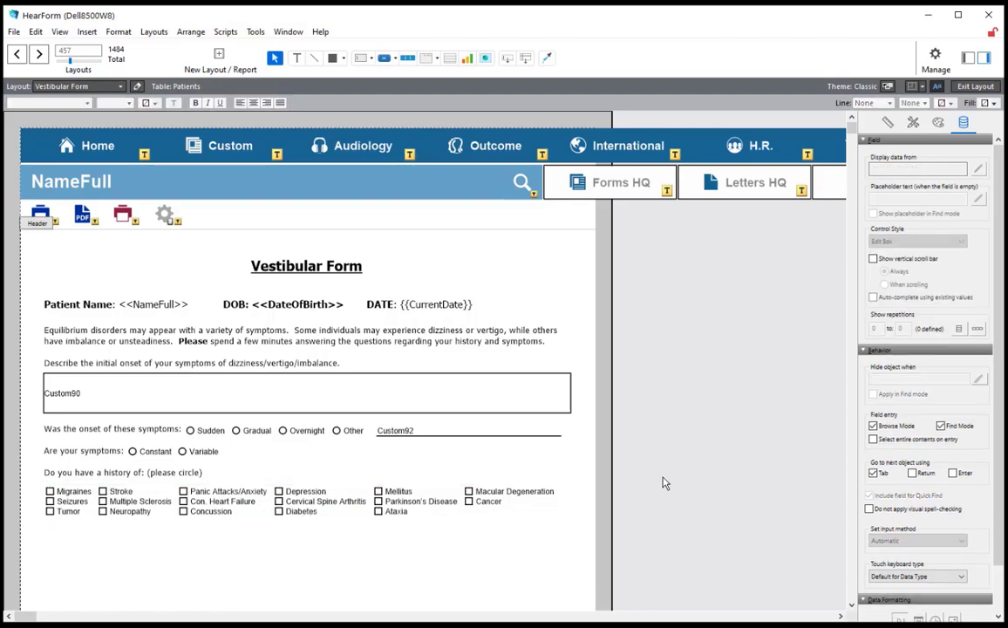
Save the layout changes and check the form's print preview before returning to Browse mode
key(ctrl+b)
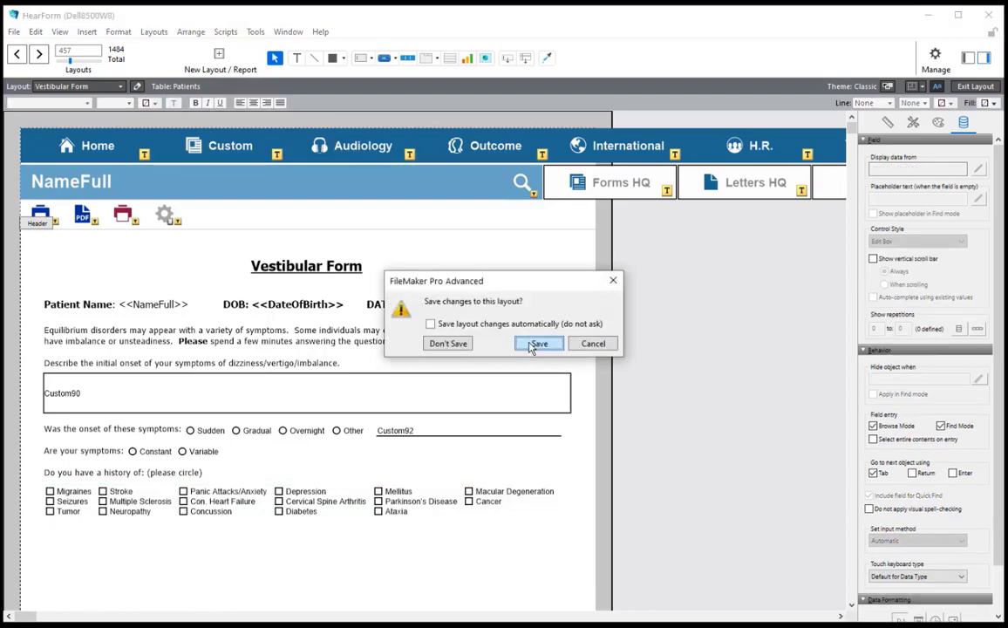
click(534, 343)
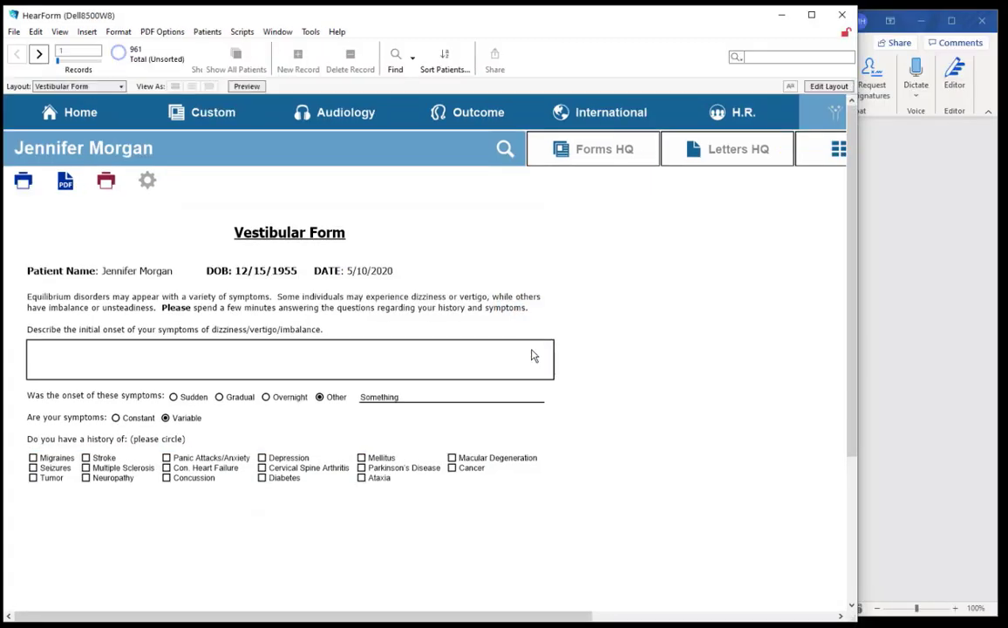
key(ctrl+u)
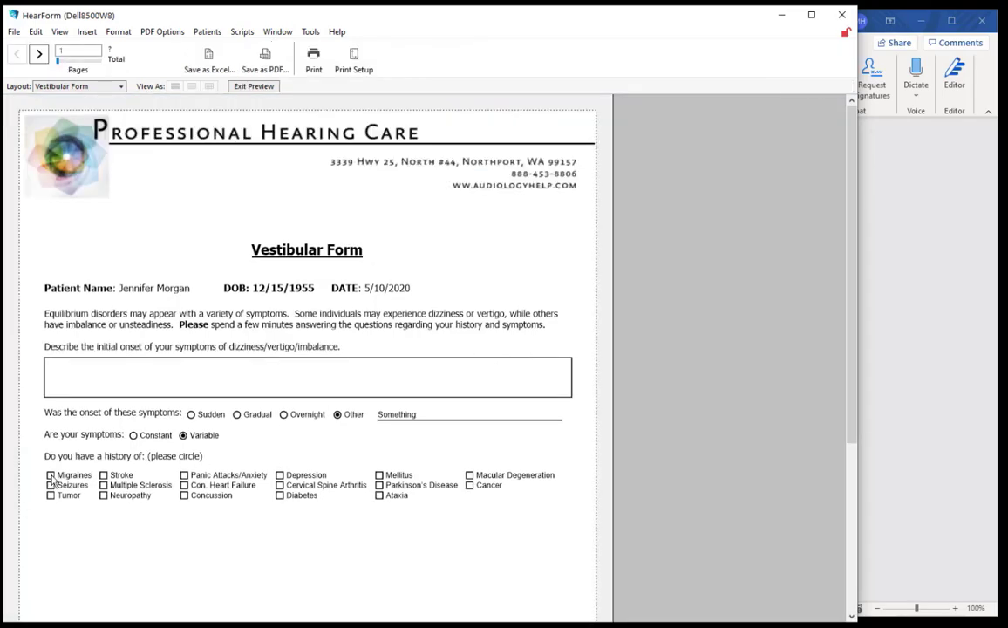
key(ctrl+b)
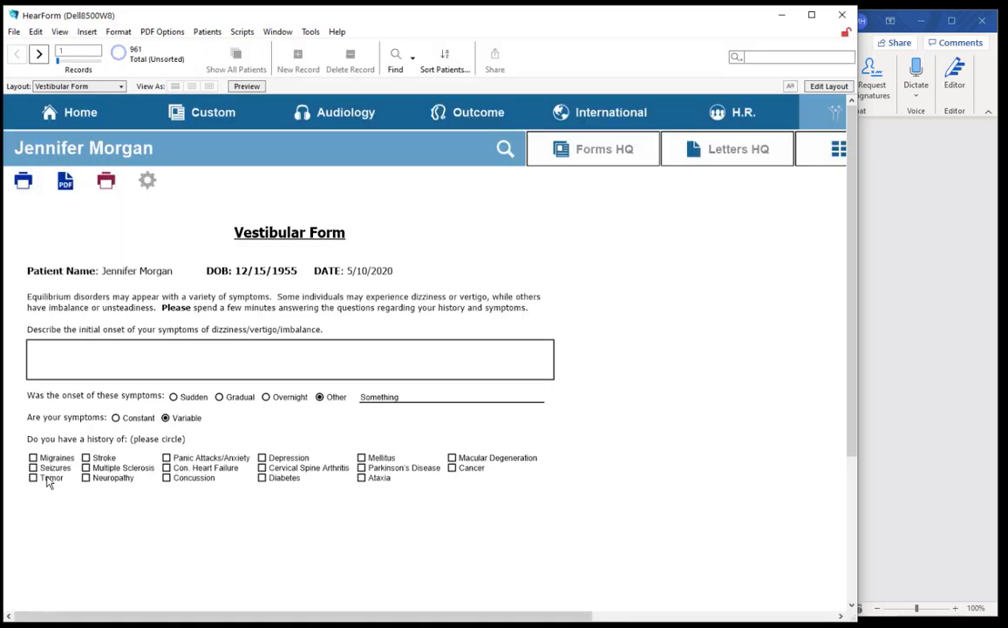
Test the history checkboxes by ticking Migraines, Con. Heart Failure, Diabetes and Mellitus, and clear them again
click(34, 458)
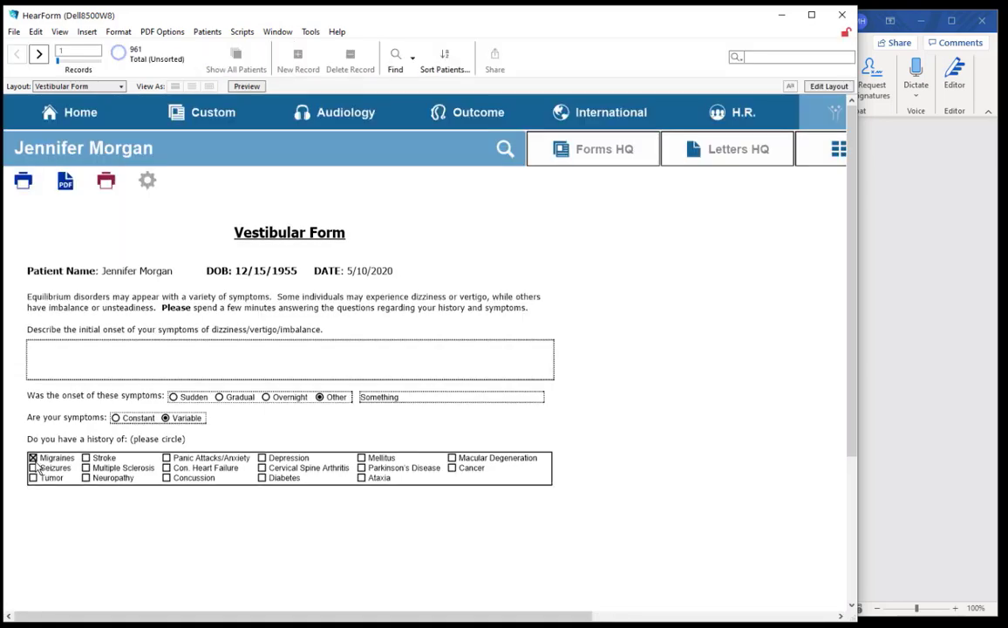
click(166, 468)
click(262, 477)
click(361, 457)
click(362, 458)
click(262, 477)
click(166, 468)
click(33, 458)
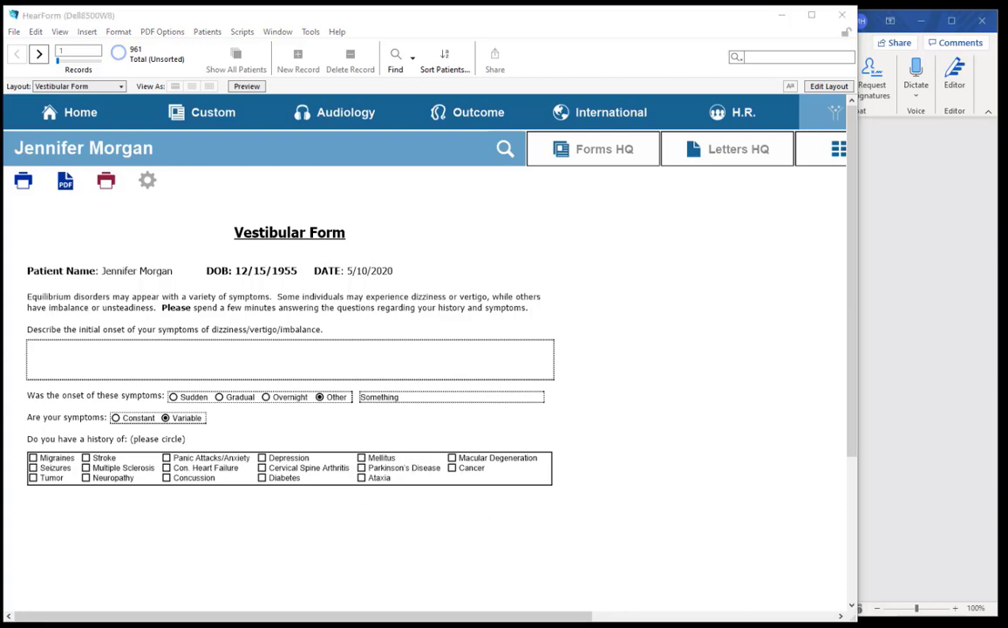
Switch to Word, copy the "If you have dizziness" instruction paragraph, and return to HearForm's Layout mode
key(alt+Tab)
scroll(378, 478, down, 5)
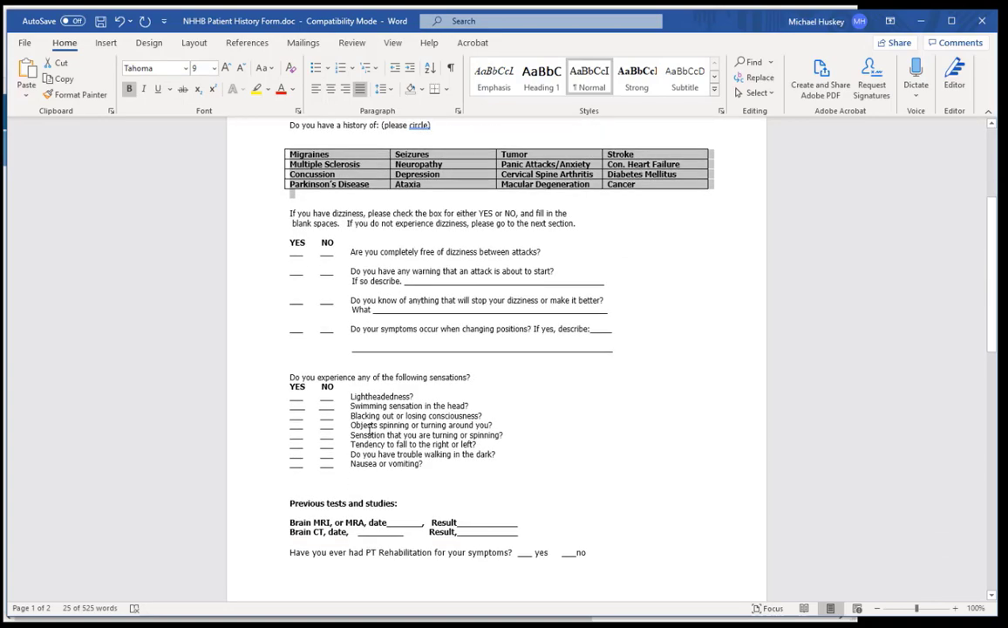
drag(291, 214, 577, 223)
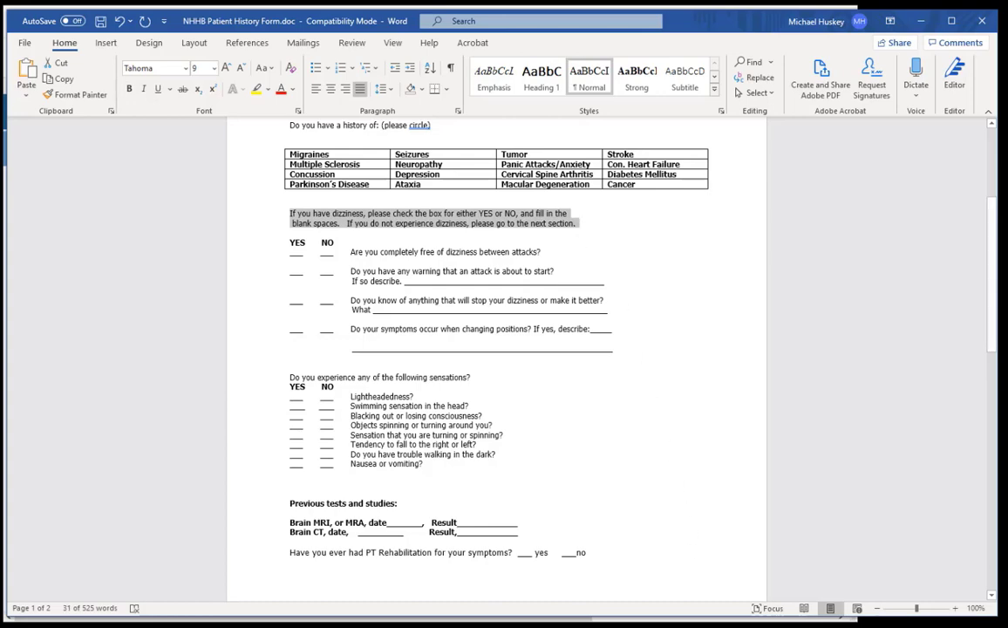
key(alt+Tab)
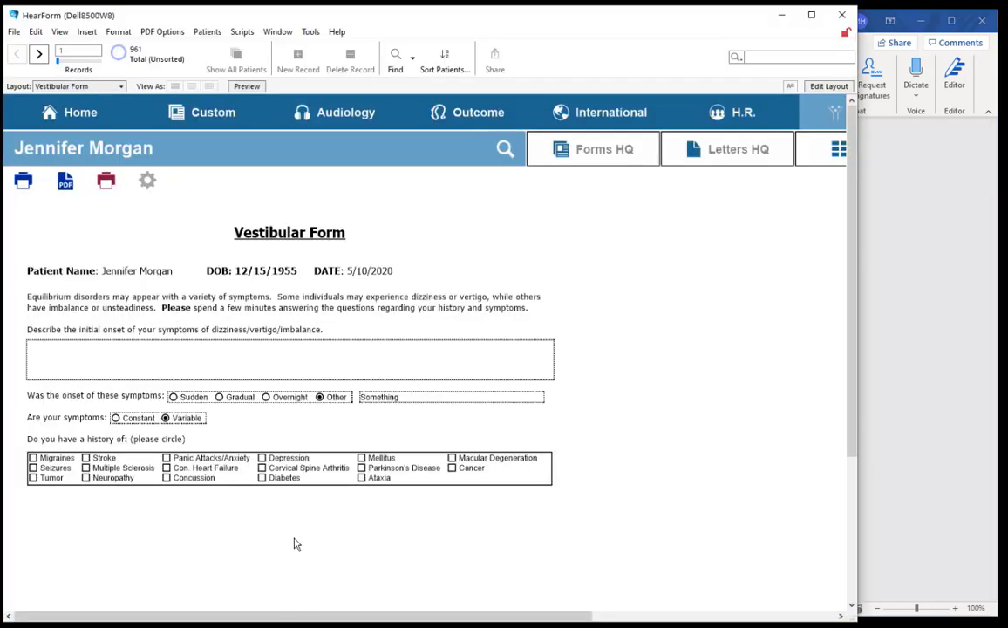
key(super+Up)
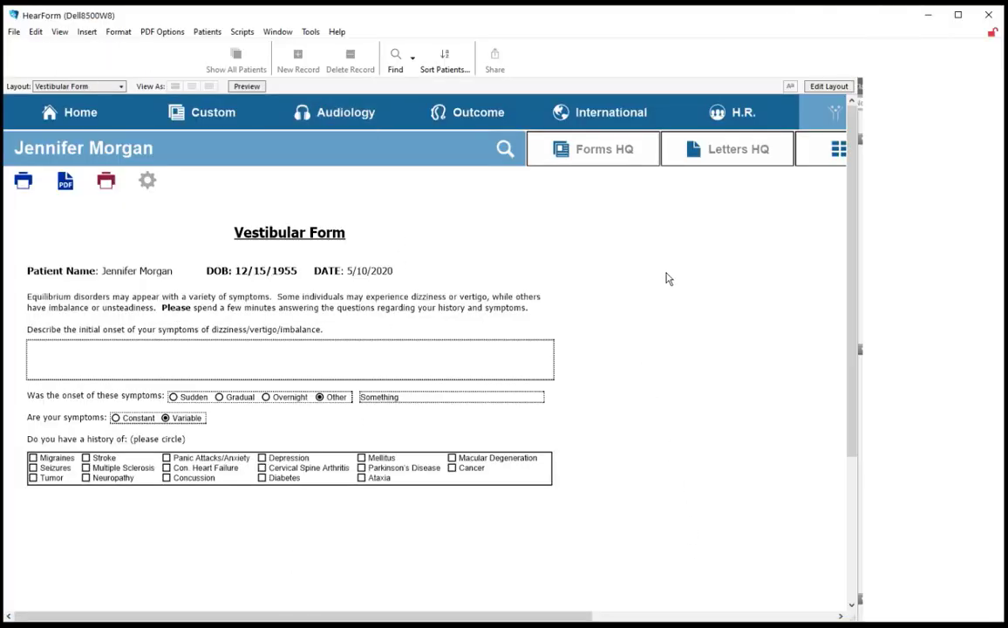
key(ctrl+l)
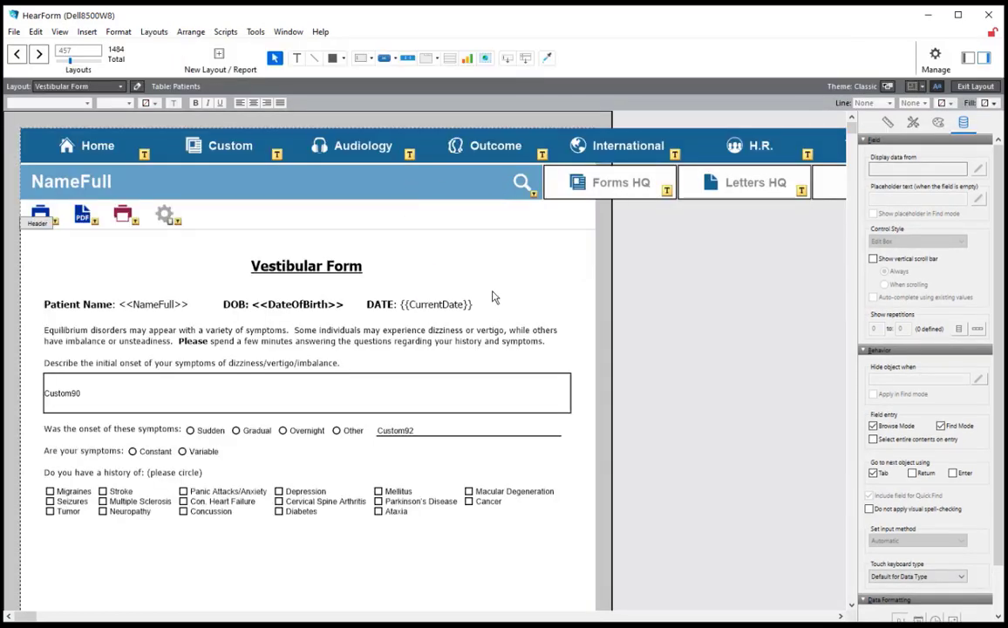
Remove the blank lines after "Do you have a history of: (please circle)" and shorten the text block to end just below that line
scroll(491, 297, down, 3)
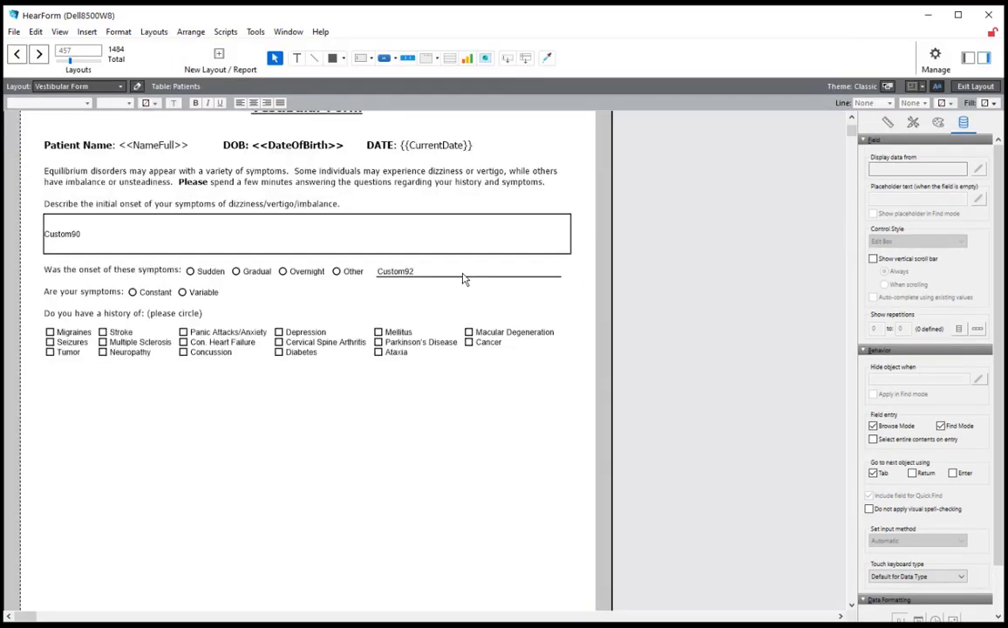
click(120, 313)
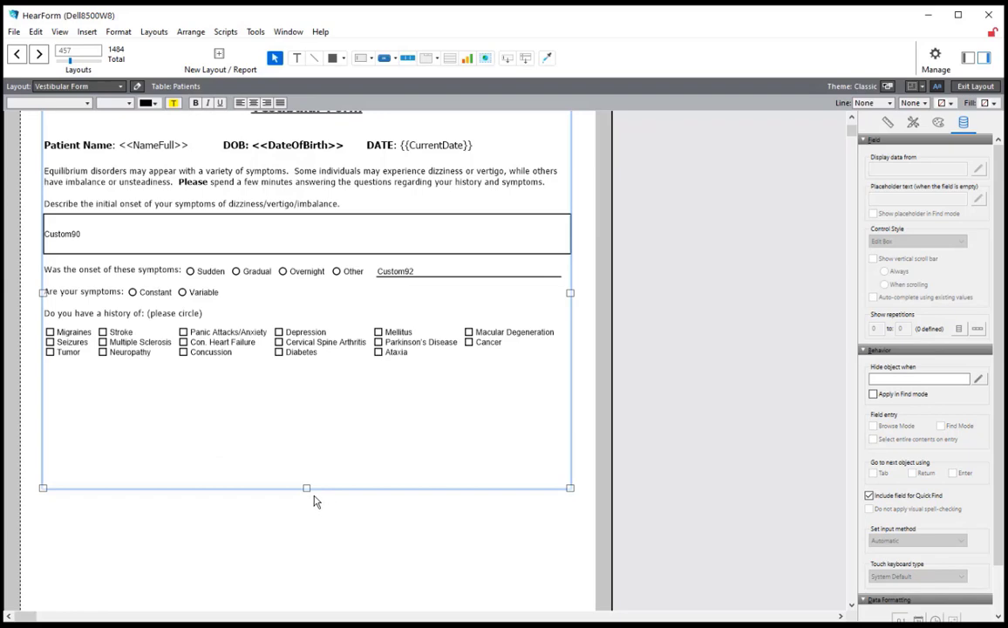
drag(307, 488, 279, 298)
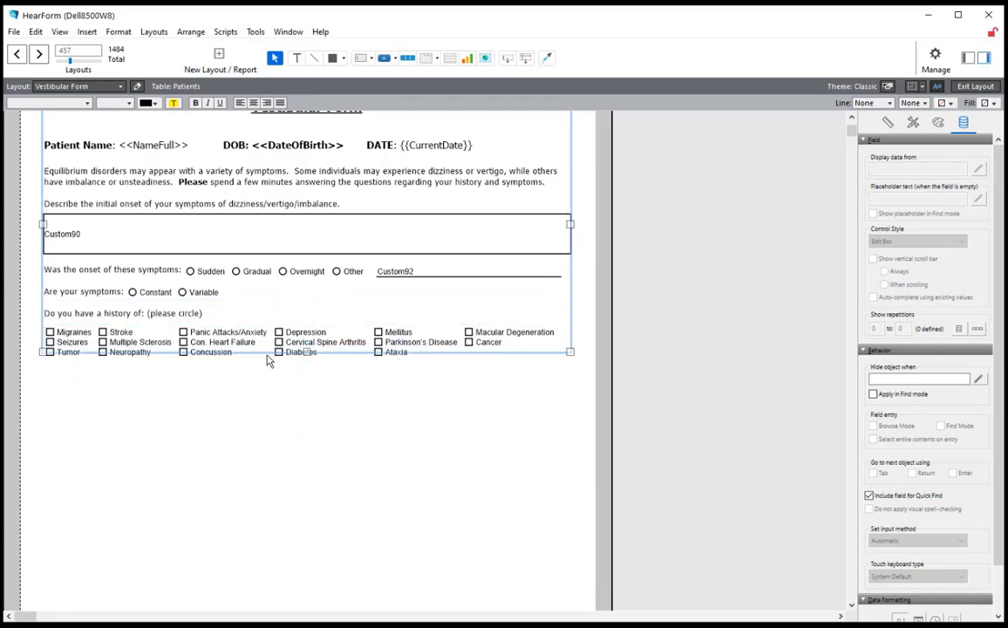
click(296, 59)
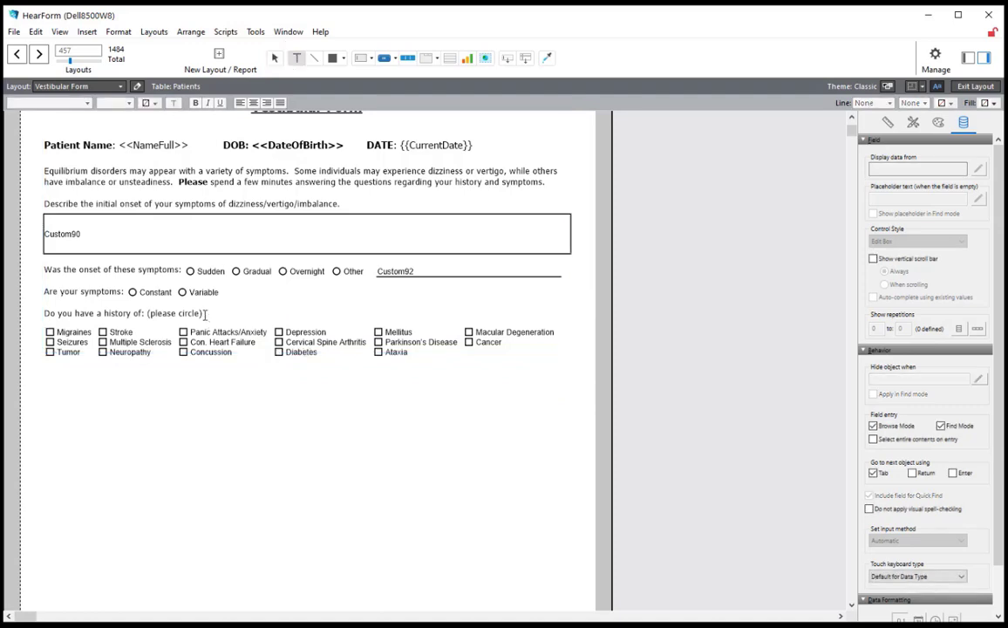
drag(187, 305, 298, 380)
drag(395, 465, 398, 478)
key(BackSpace)
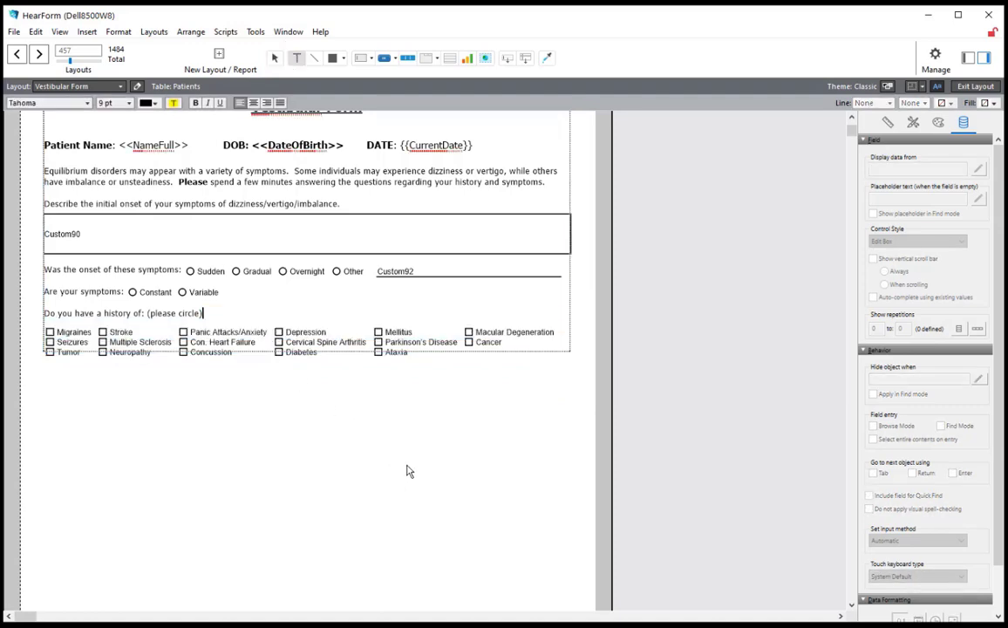
click(274, 57)
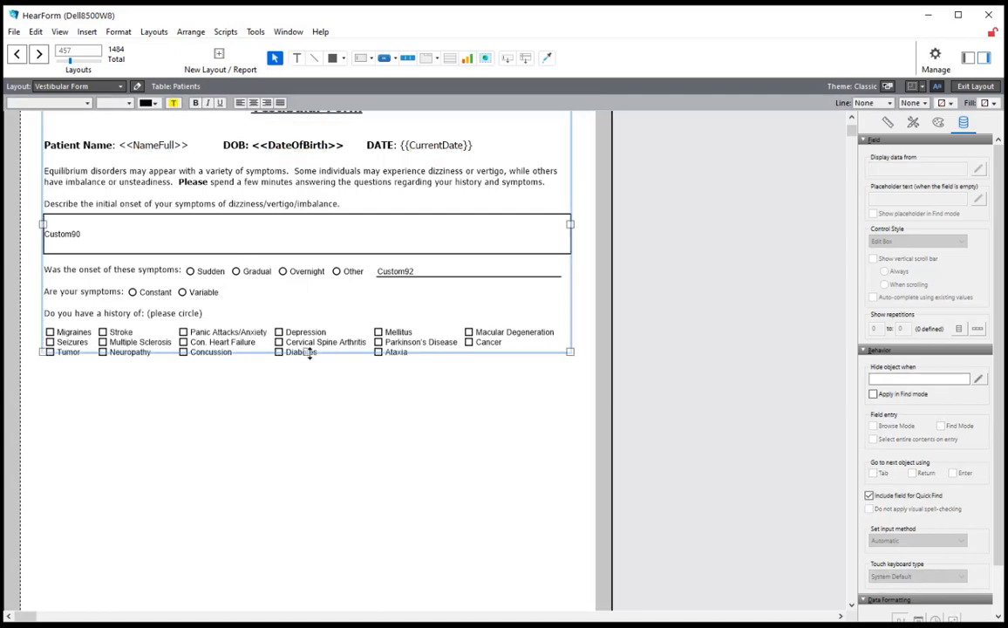
mouse_move(307, 351)
mouse_down()
mouse_move(309, 302)
mouse_move(309, 360)
mouse_move(307, 266)
mouse_move(308, 331)
mouse_up()
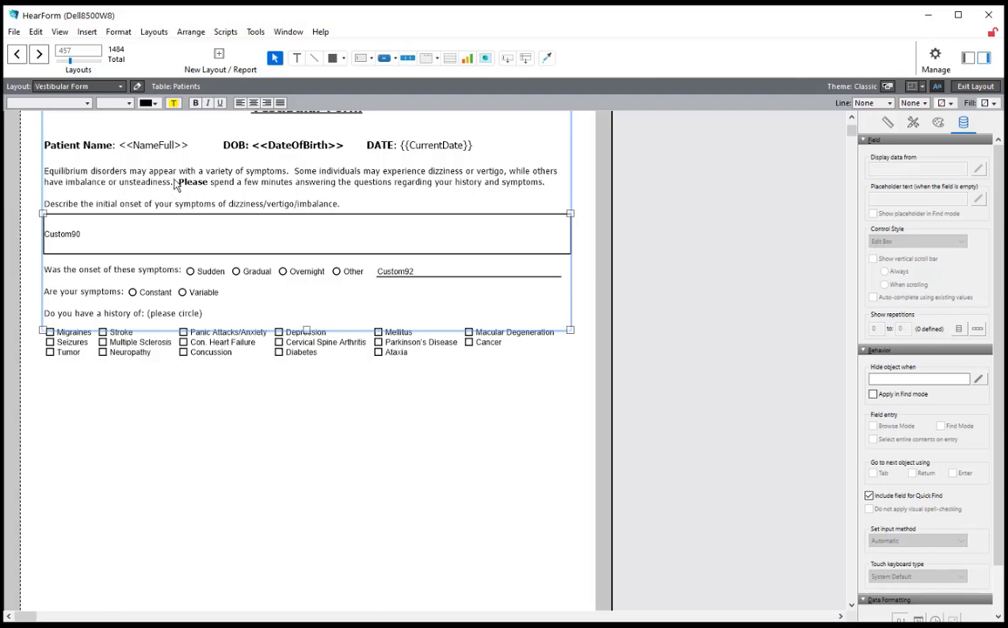
Duplicate the form's main text block and place the copy just below the history checkboxes
drag(175, 185, 175, 459)
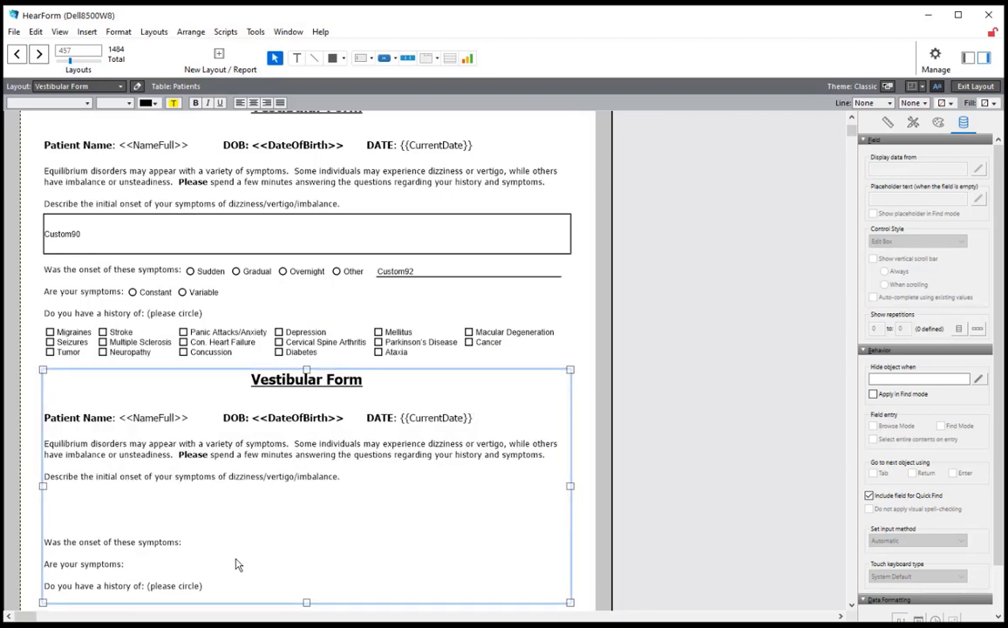
Try replacing all of the duplicated block's text with the copied "If you have dizziness" instruction paragraph
click(297, 61)
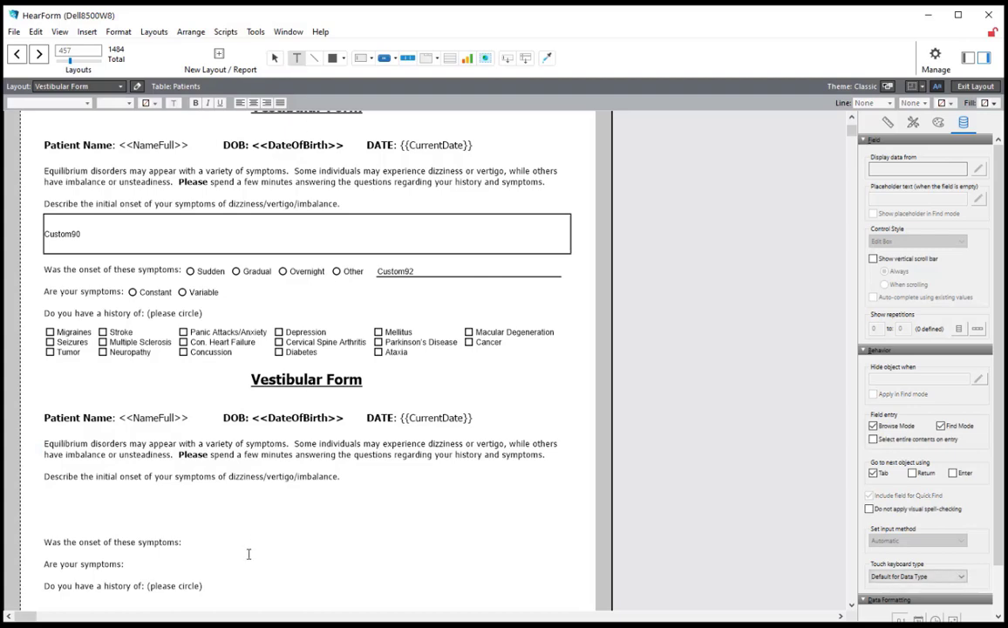
drag(207, 589, 48, 342)
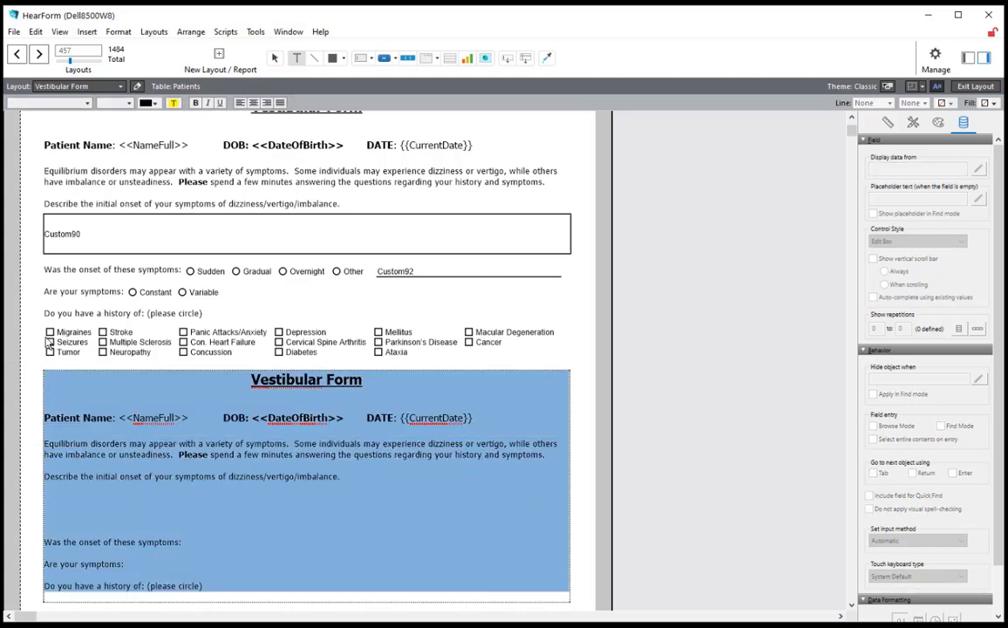
key(Delete)
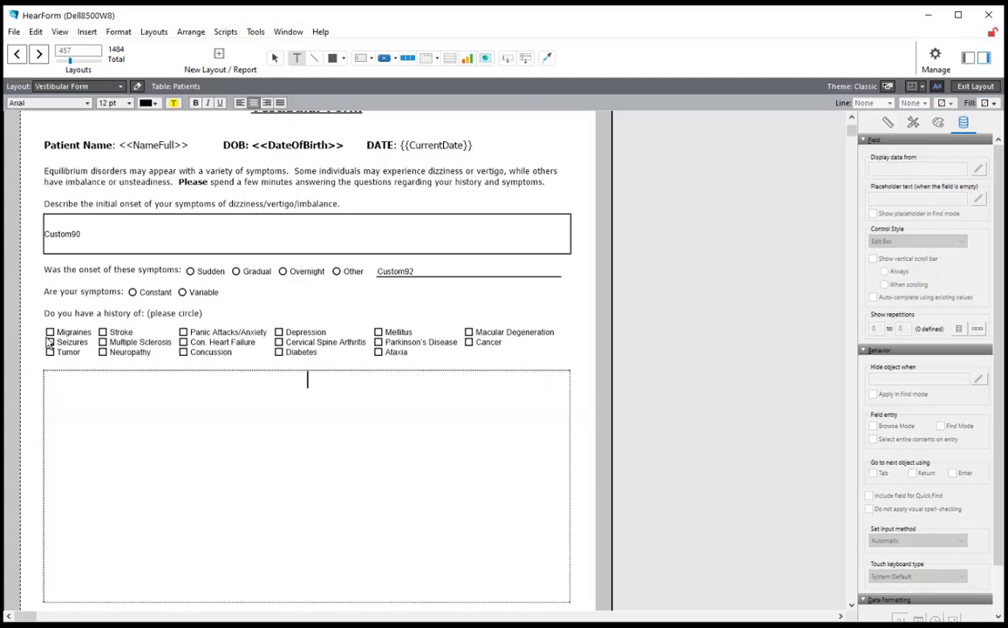
text(If you have dizziness, please check the box for either YES or NO, and fill in the blank spaces.  If you do not experience dizziness, please go to the next section.)
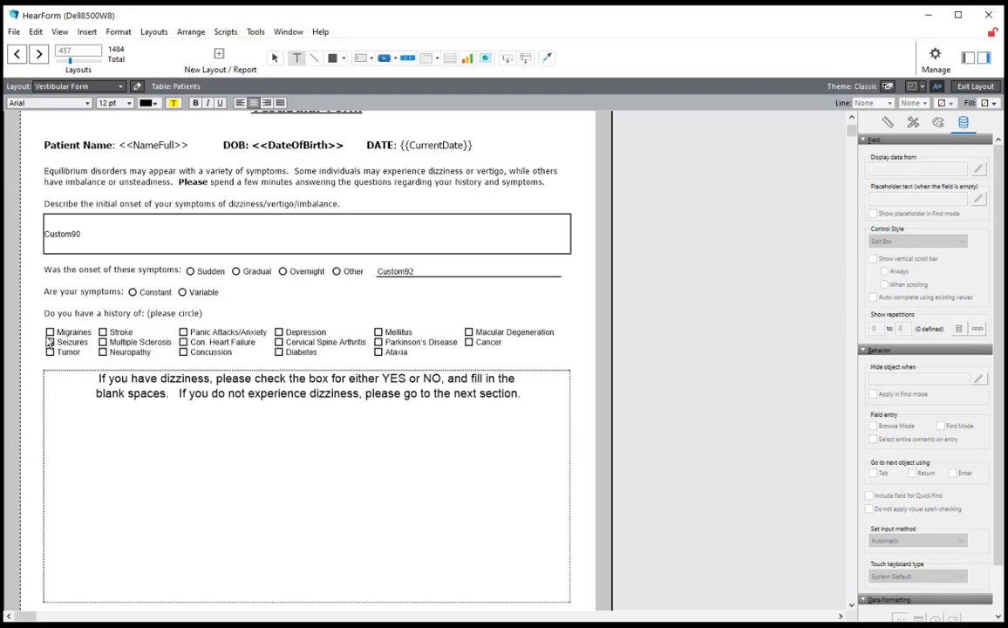
key(ctrl+z)
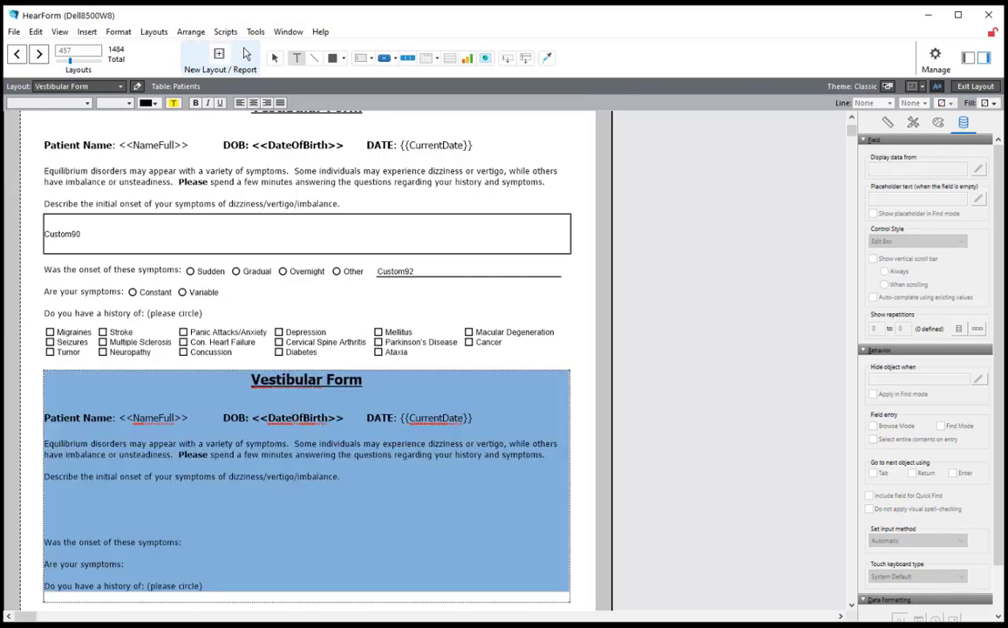
Delete the duplicated block's text from the Vestibular Form title down to the blank lines above "Was the onset of these symptoms:"
click(296, 57)
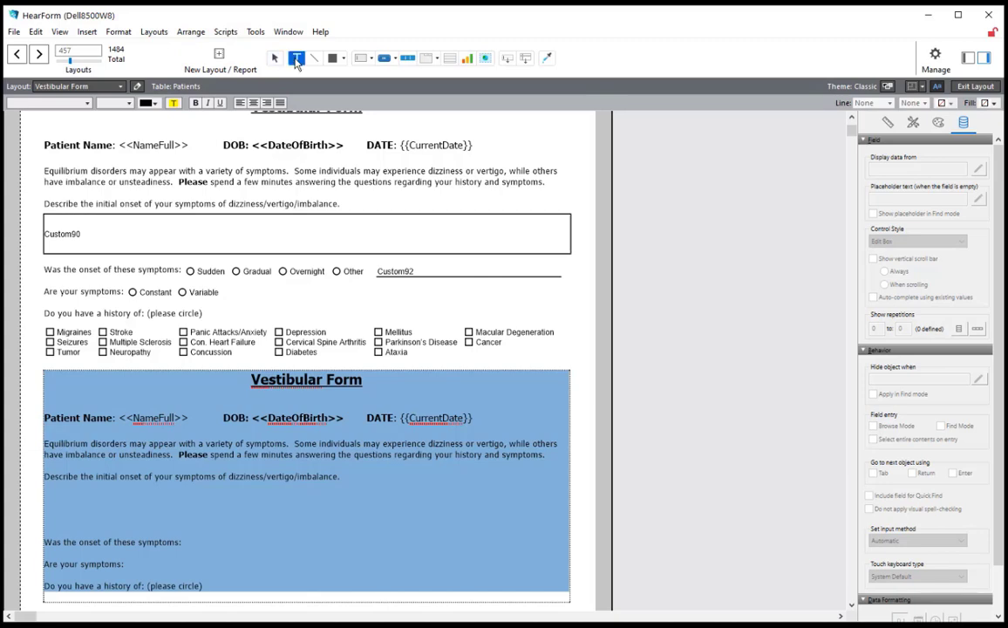
double_click(348, 487)
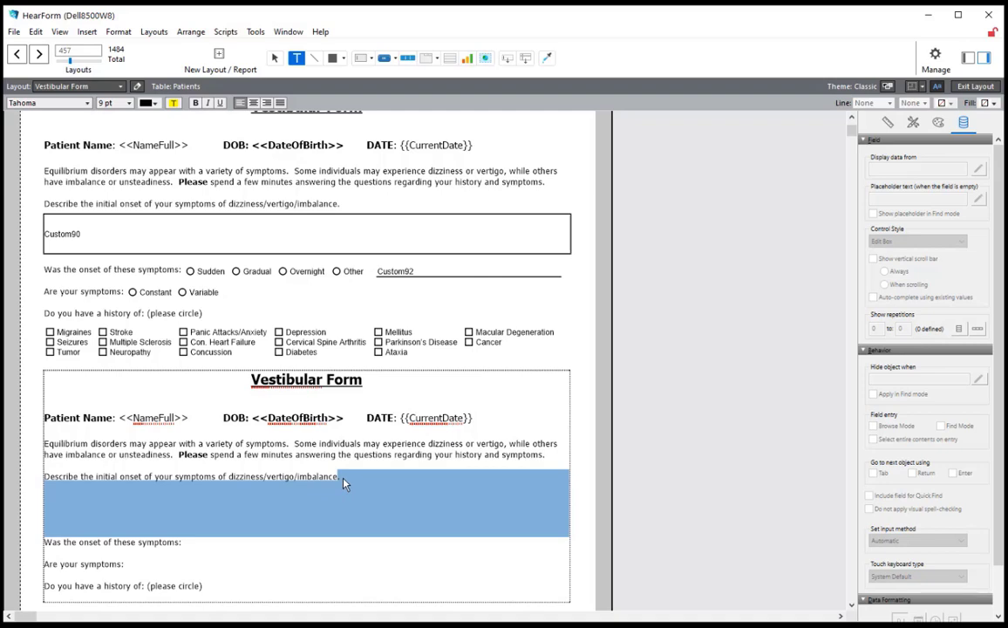
click(251, 381)
drag(259, 393, 342, 492)
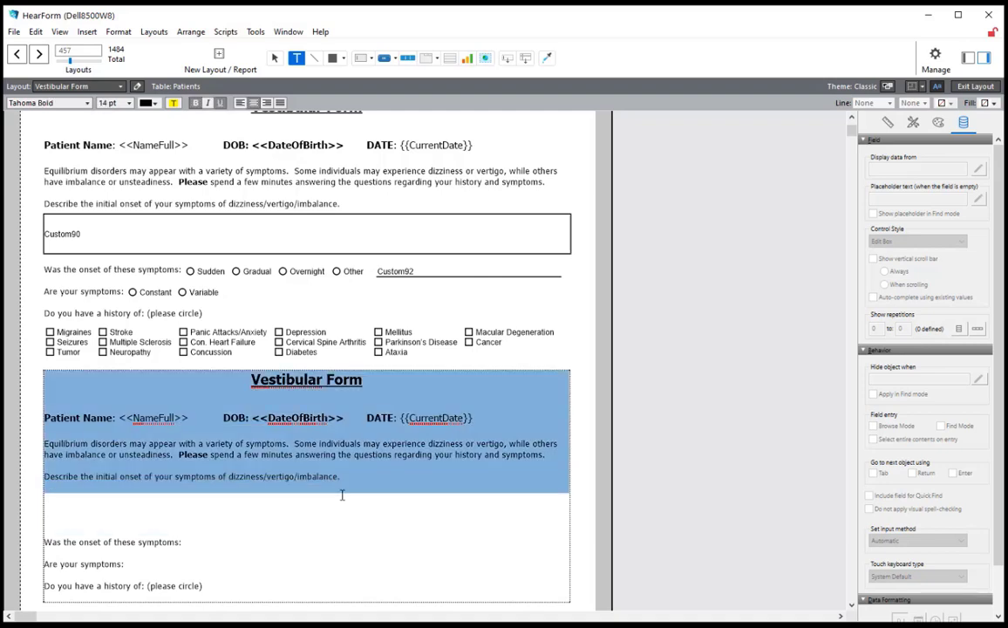
key(Delete)
key(Delete)
key(Delete)
key(Delete)
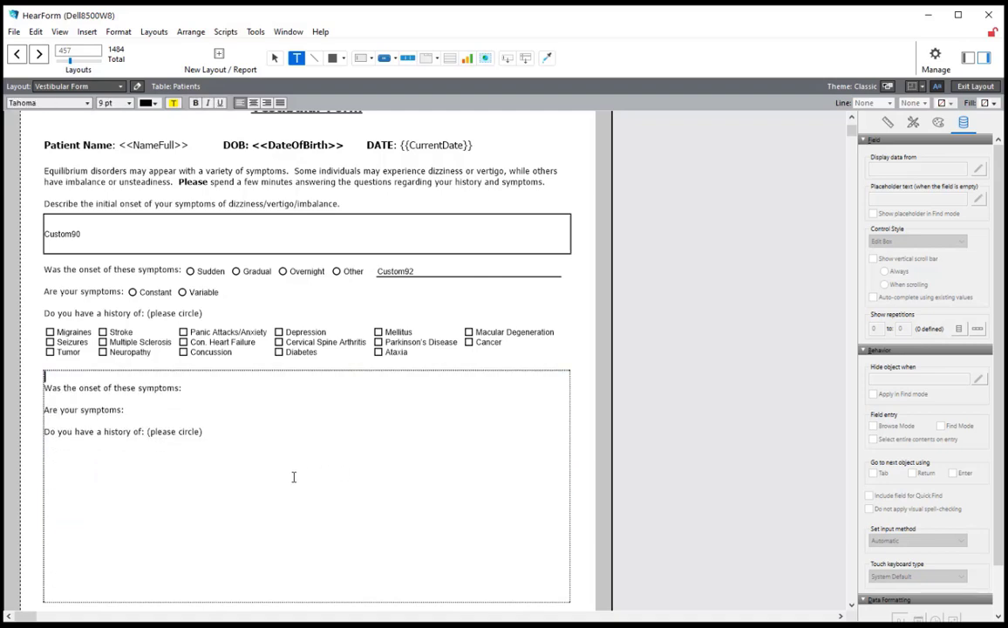
Paste the "If you have dizziness" paragraph below the duplicate's history question, and delete the three leftover question lines above it
click(213, 425)
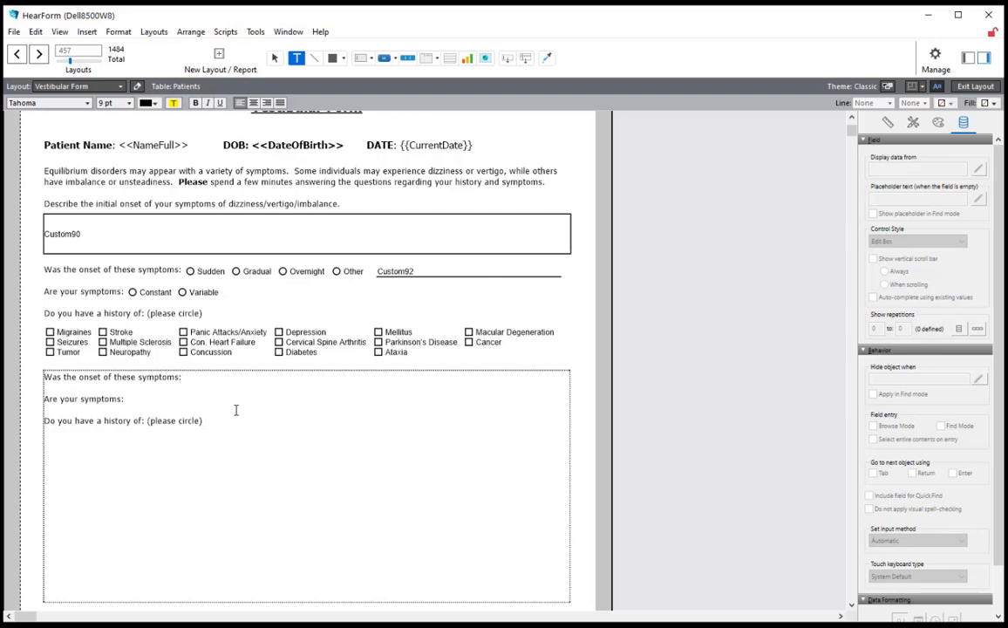
text(If you have dizziness, please check the box for either YES or NO, and fill in the  blank spaces.   If you do not experience dizziness, please go to the next section.)
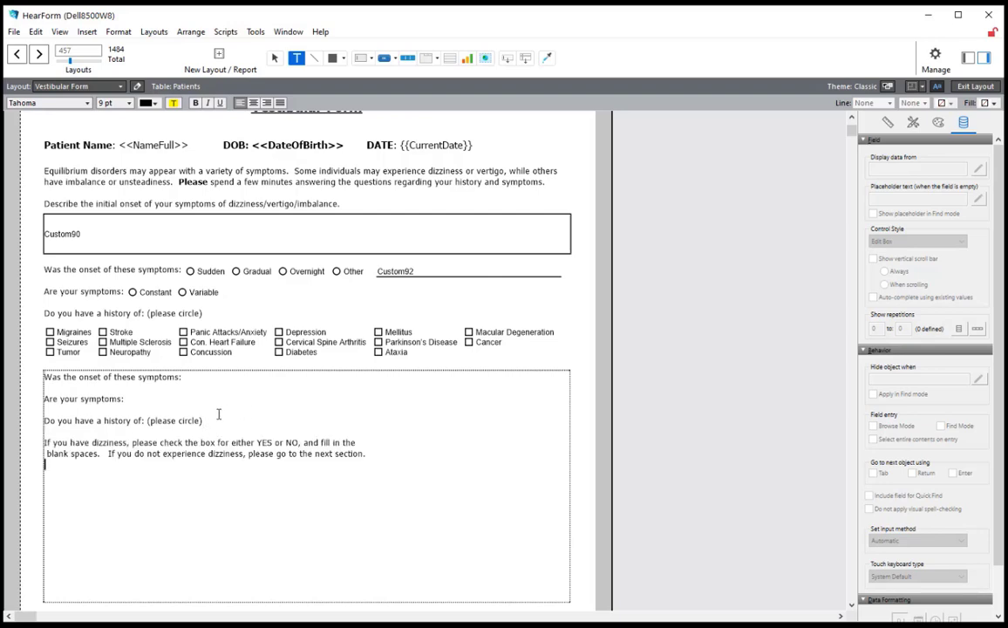
drag(205, 420, 6, 353)
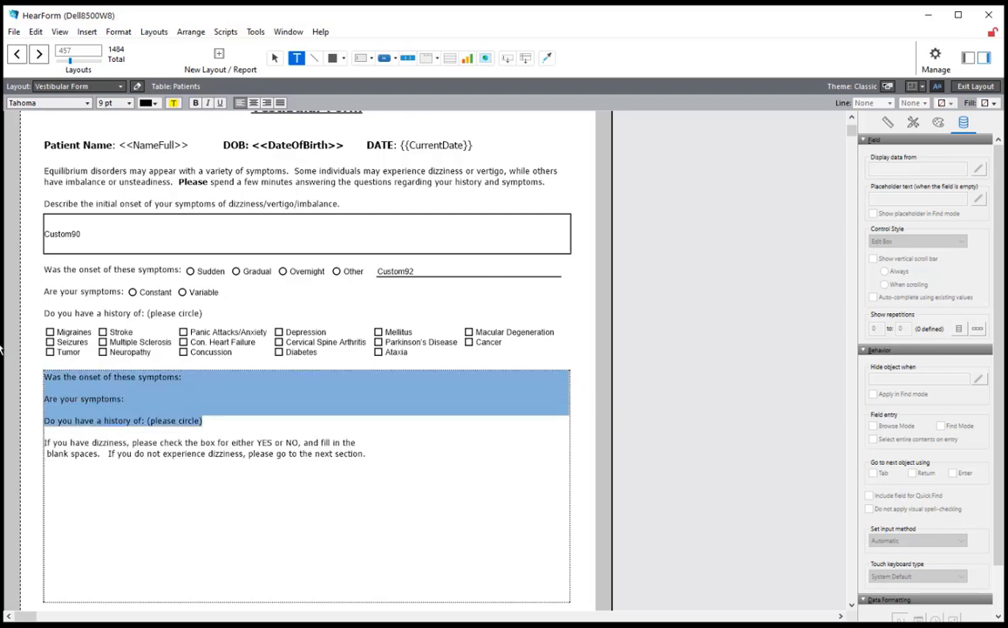
key(Delete)
key(Delete)
key(Delete)
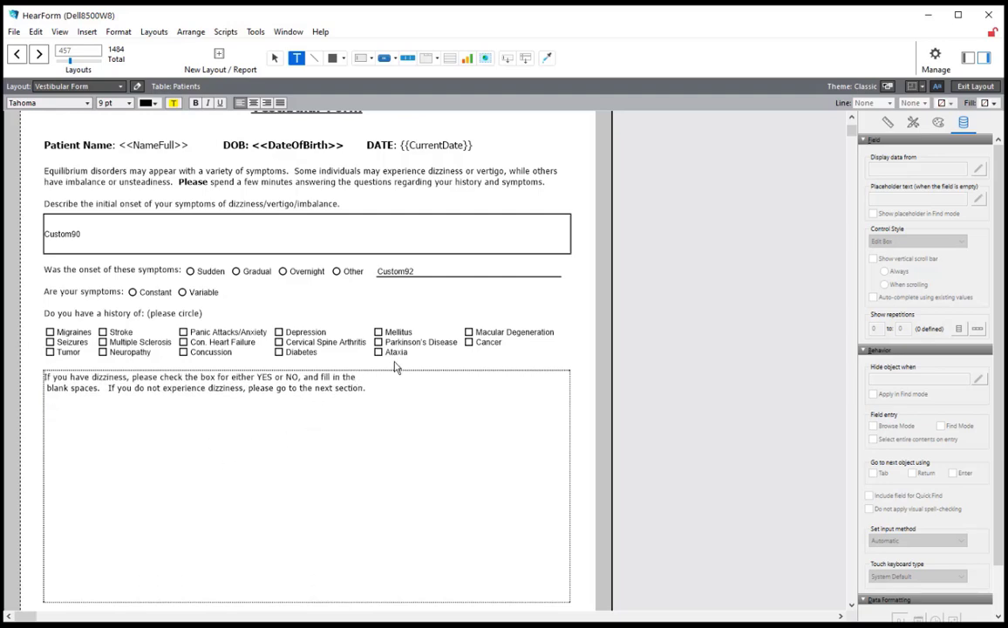
Join the paragraph's broken line after "fill in the" and shorten its text block to just below the text
key(Delete)
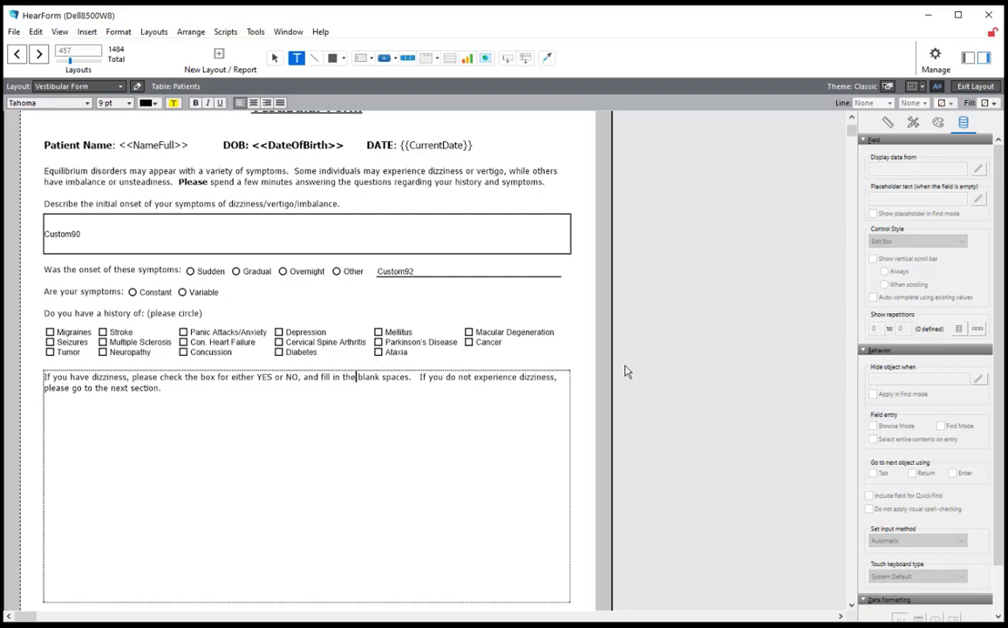
click(699, 371)
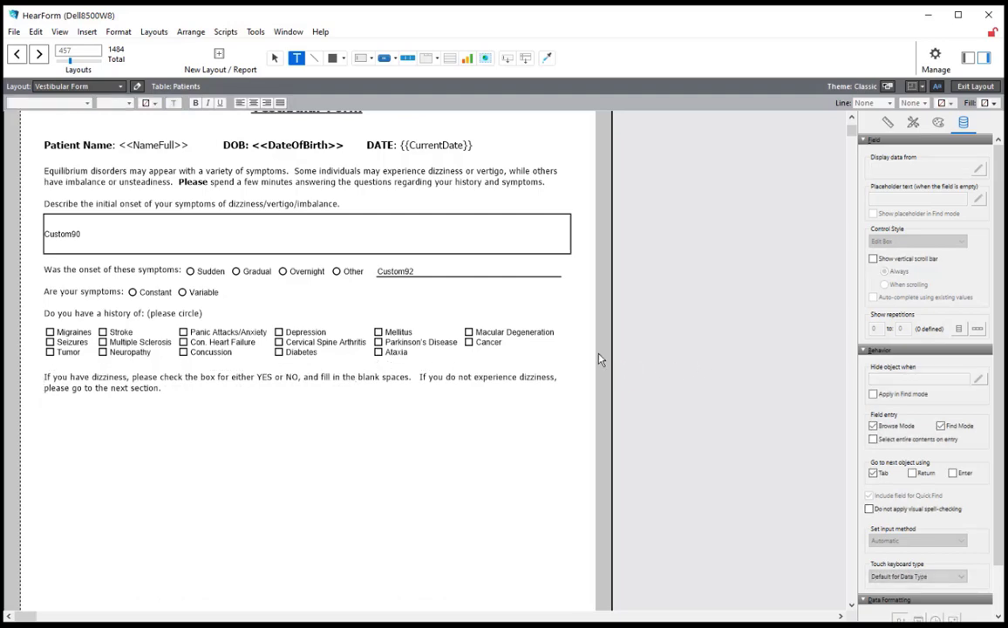
click(126, 387)
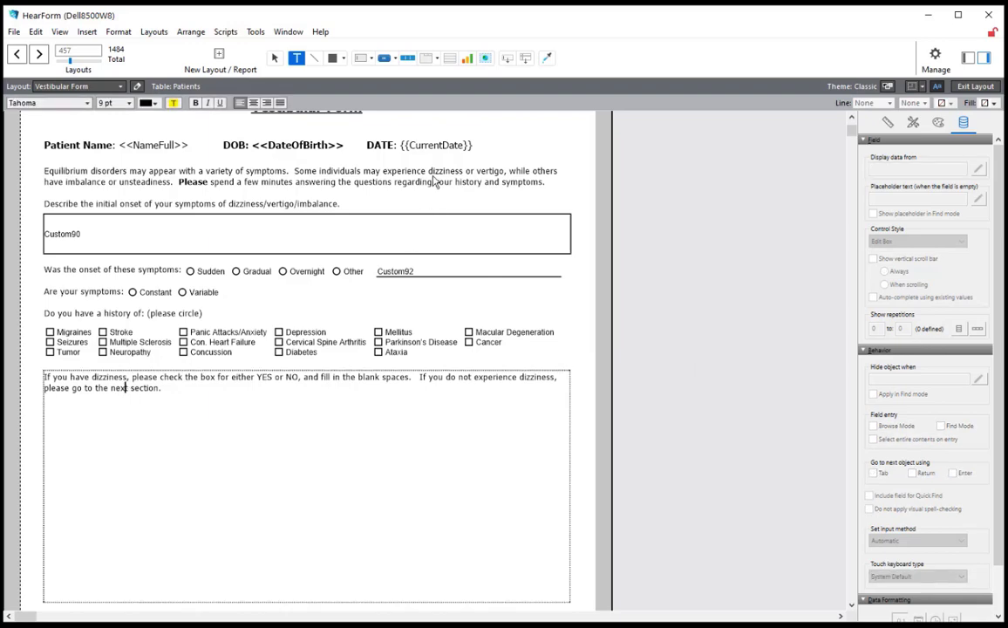
click(201, 403)
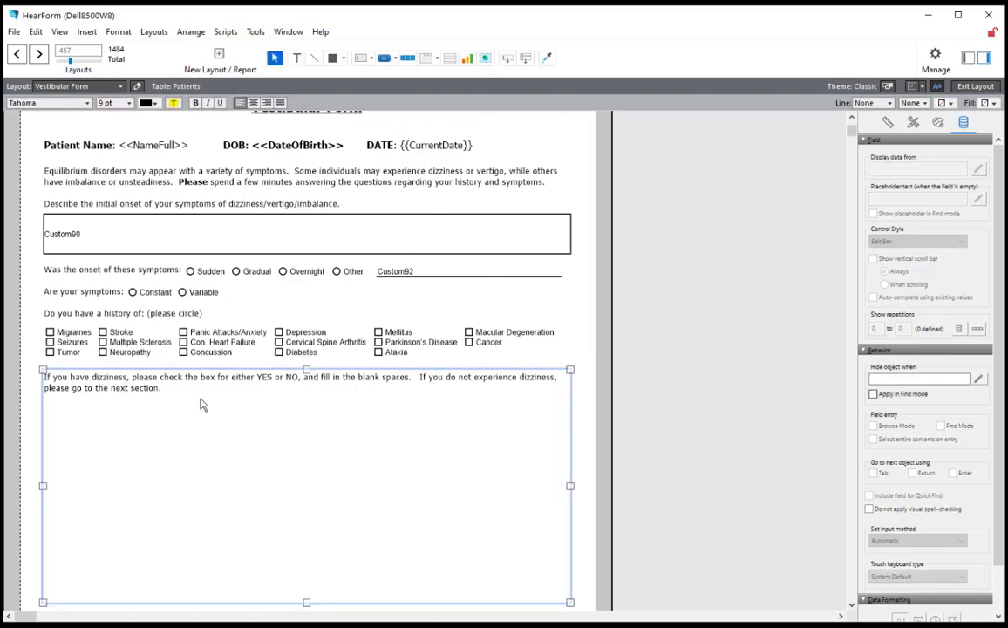
drag(306, 603, 263, 404)
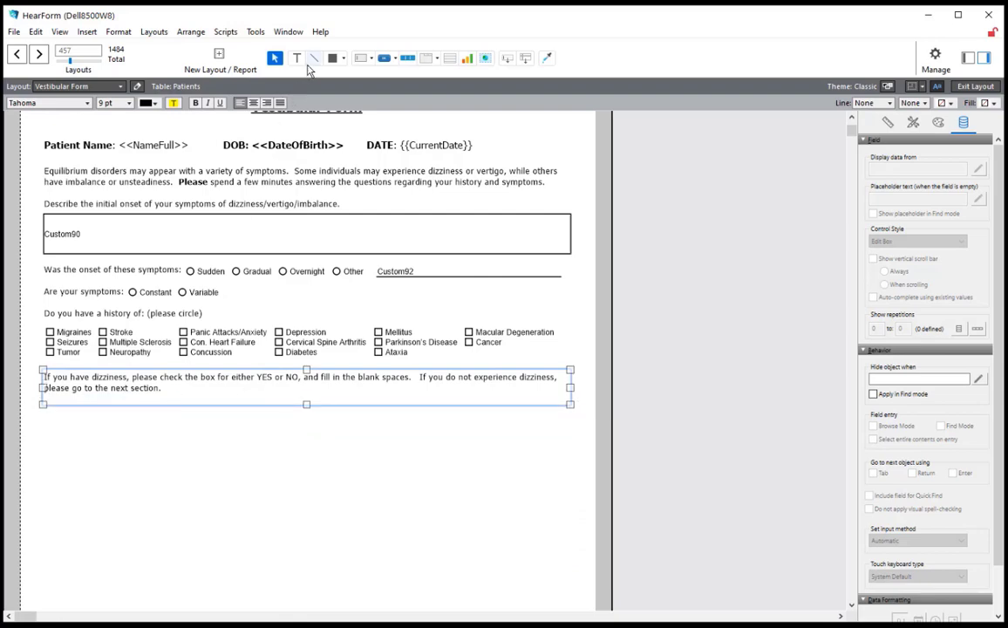
Remove the blank lines after "please go to the next section." and shrink the text block to fit its two lines
click(297, 57)
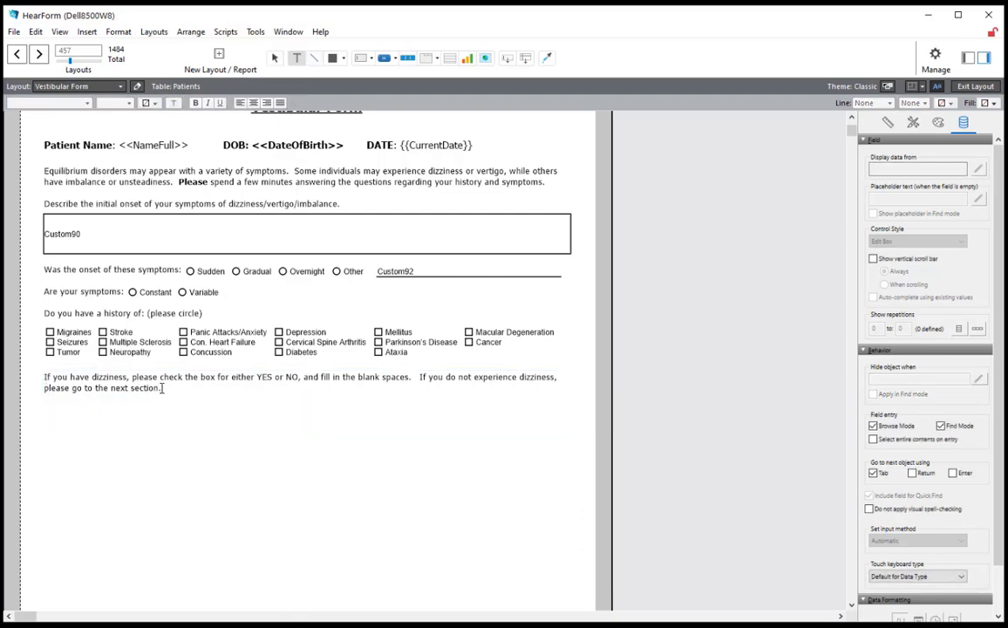
drag(162, 388, 213, 419)
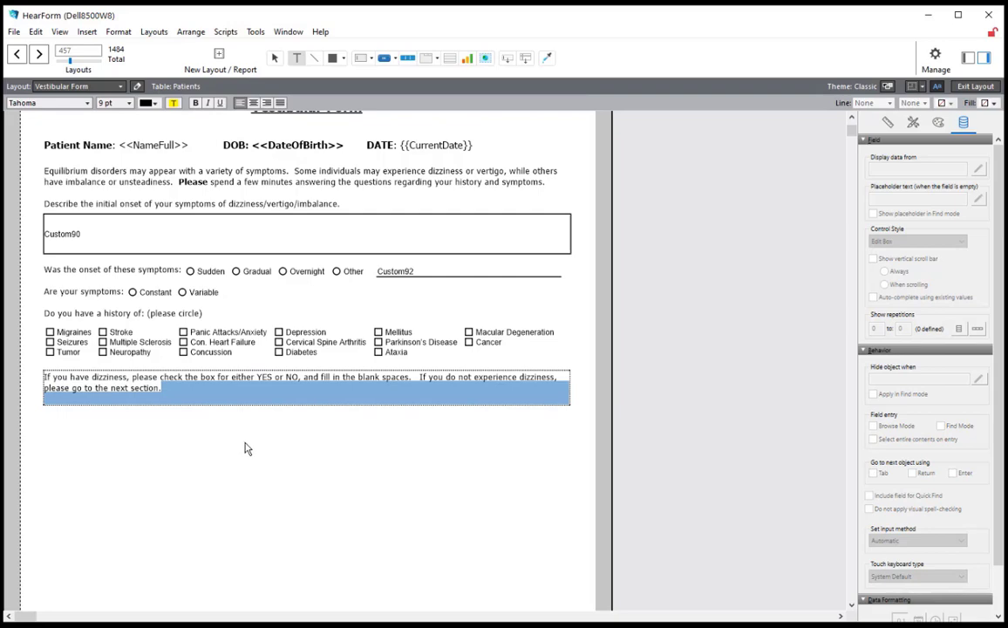
key(Delete)
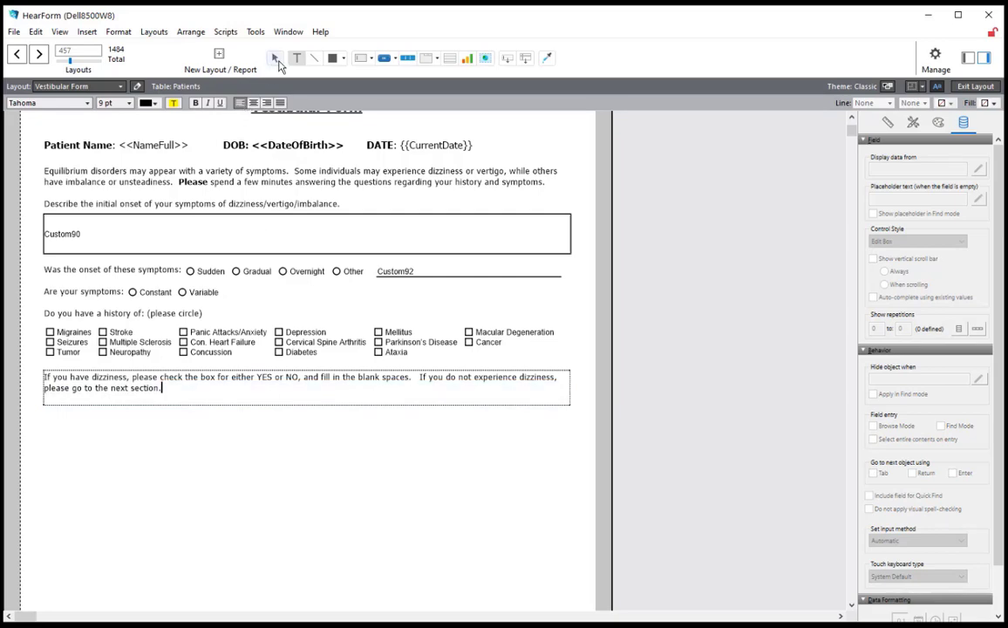
click(275, 57)
click(219, 383)
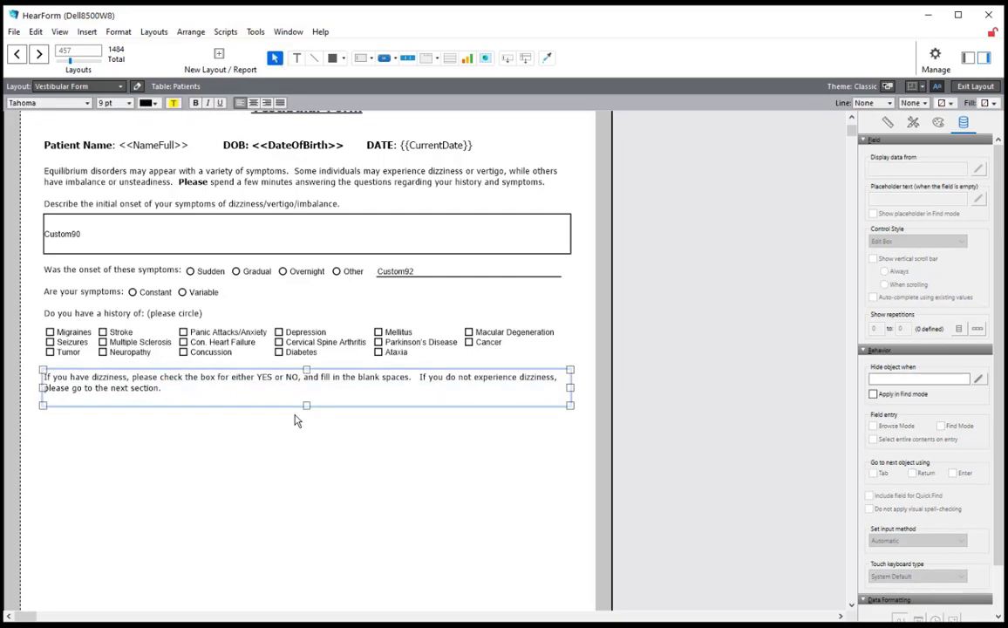
drag(306, 405, 306, 393)
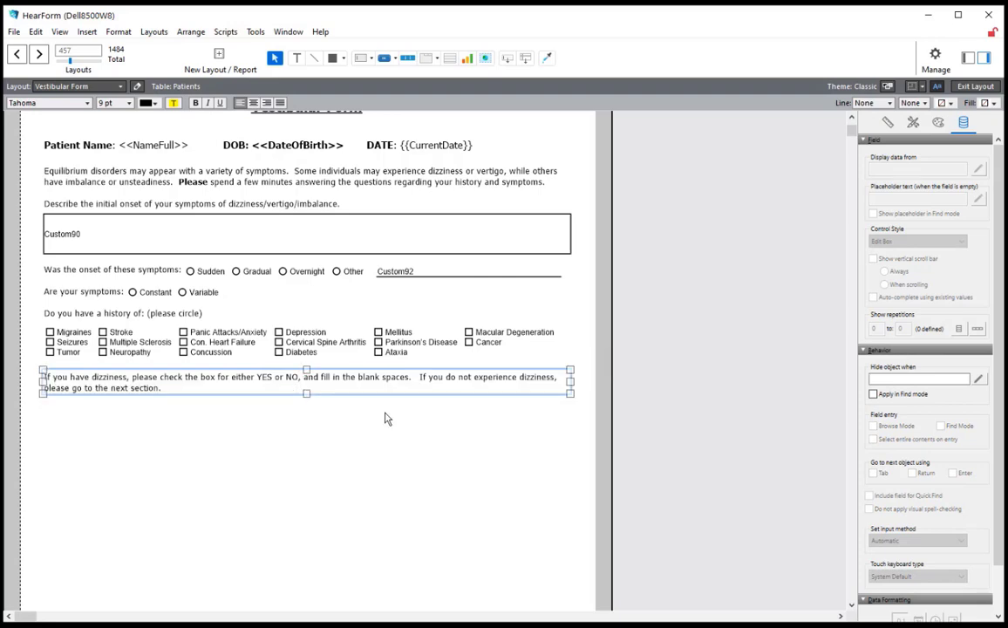
Save the layout changes and view the form in Browse mode
click(357, 416)
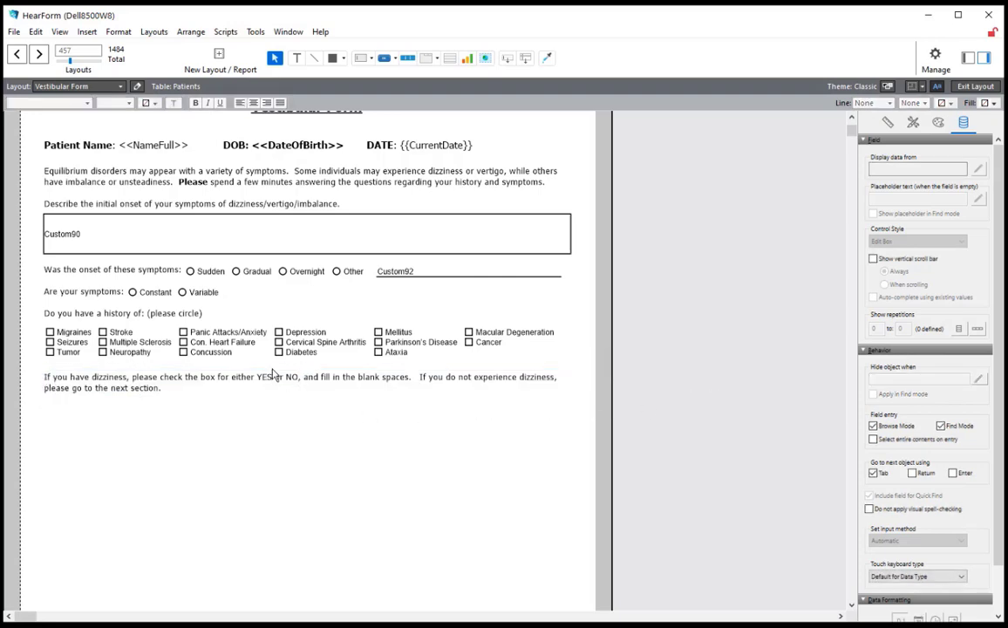
key(ctrl+b)
click(540, 343)
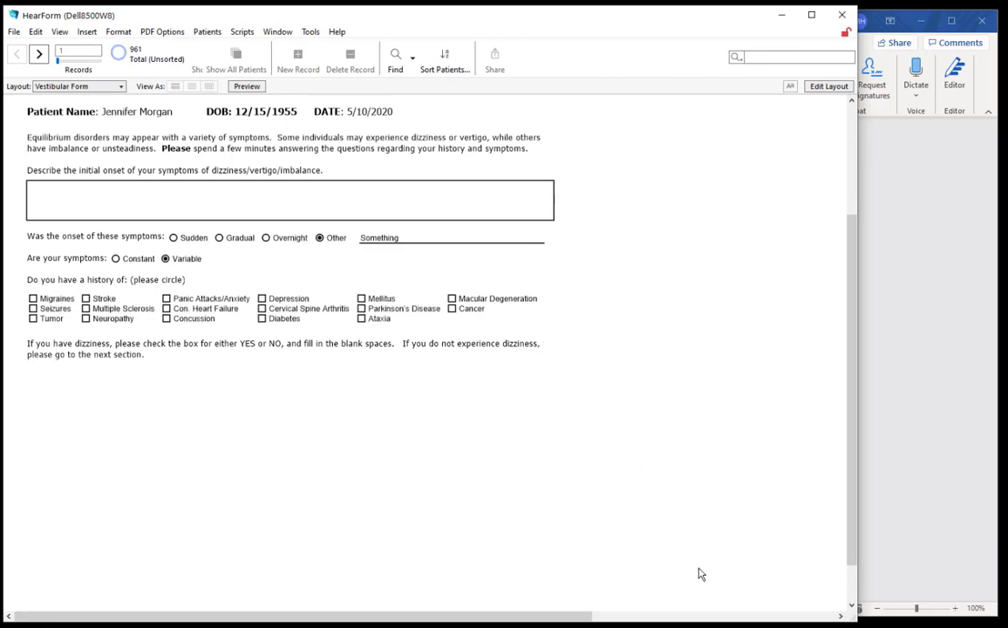
Switch to Word, copy the dizziness questions from "Are you completely free" through "If yes, describe:", and return to HearForm's Layout mode
key(alt+Tab)
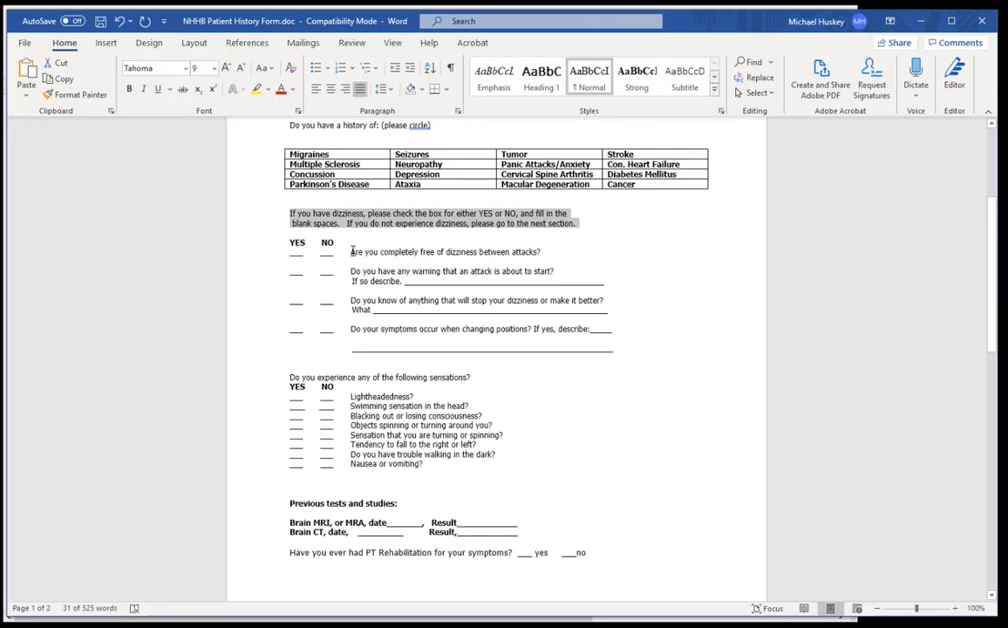
drag(352, 251, 615, 329)
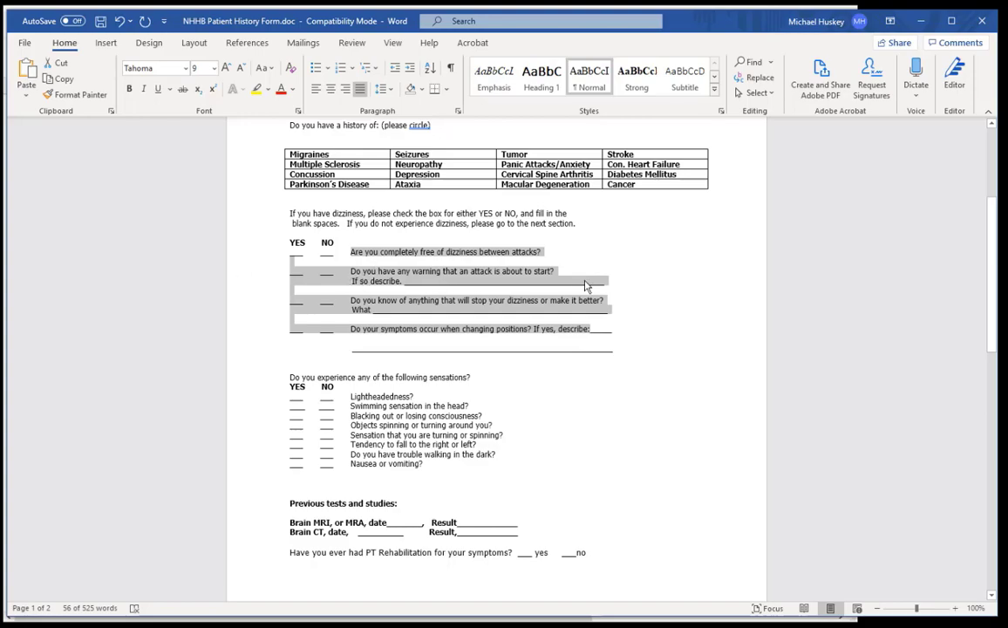
key(alt+Tab)
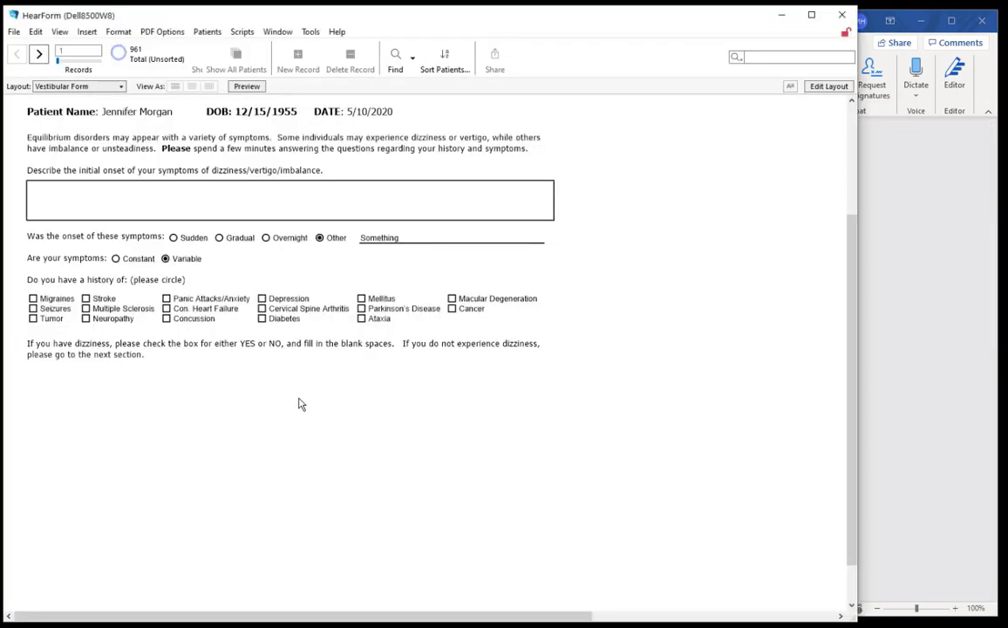
key(ctrl+l)
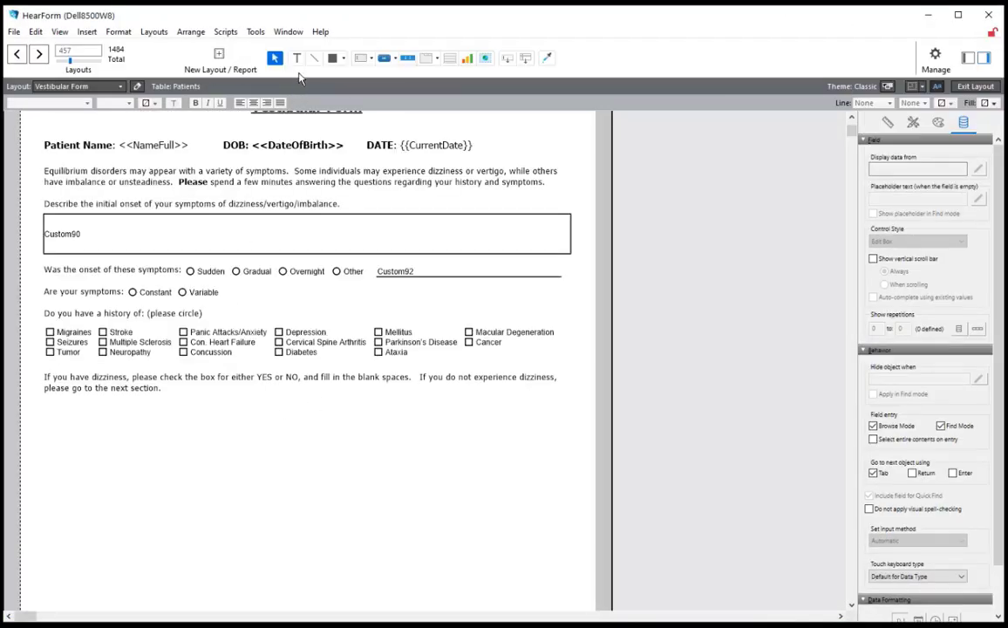
Try pasting the copied dizziness questions after the instruction paragraph in the same text block
click(297, 58)
click(165, 389)
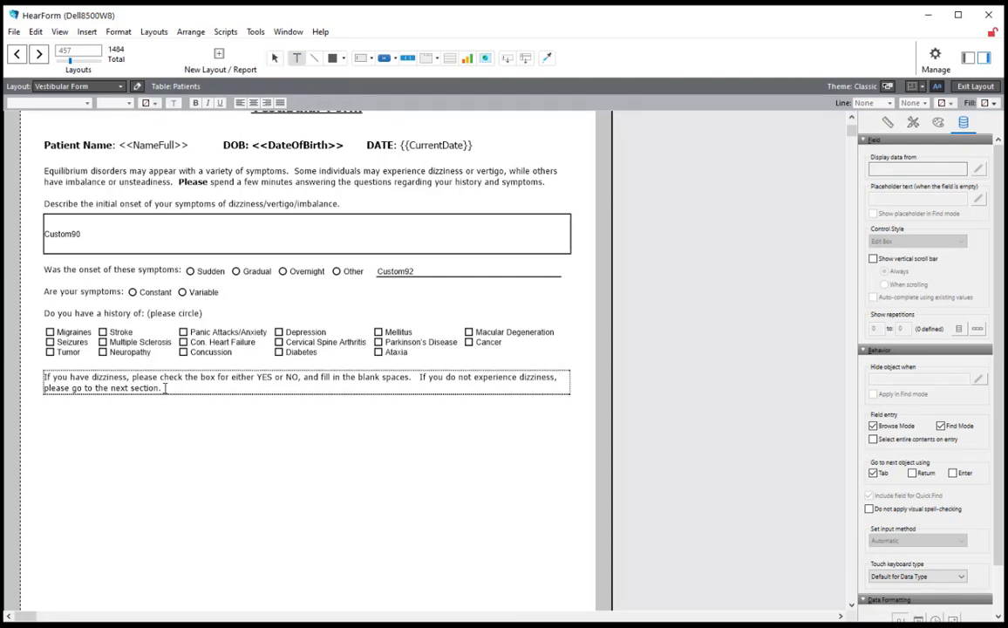
key(ctrl+v)
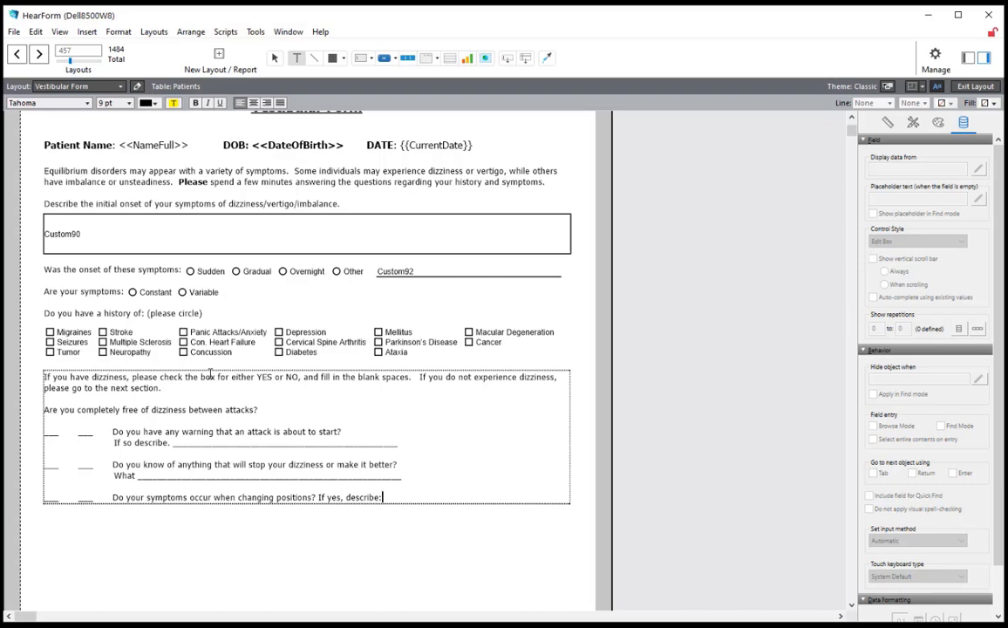
key(ctrl+z)
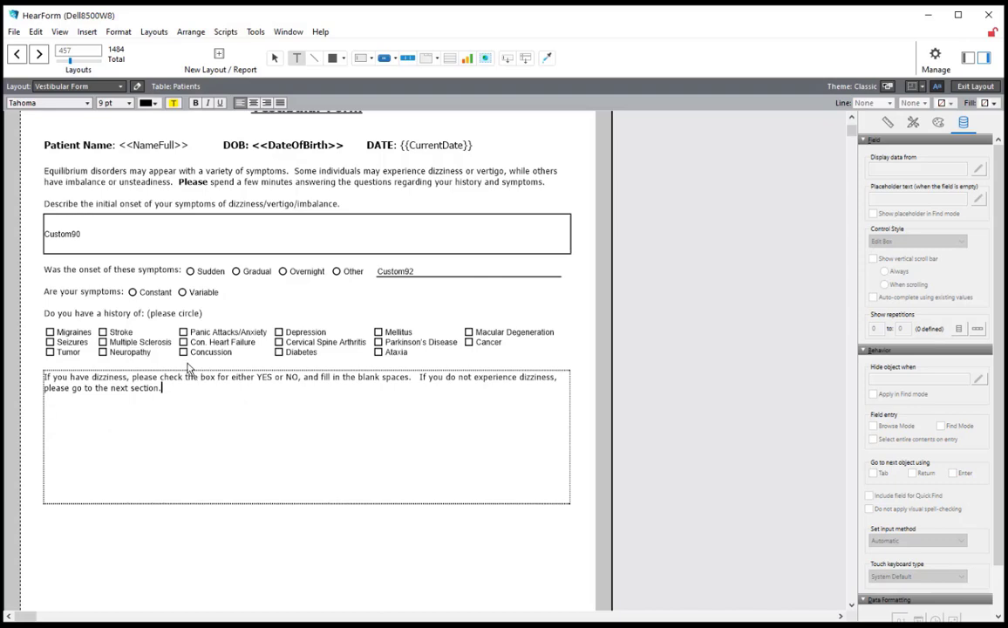
key(Escape)
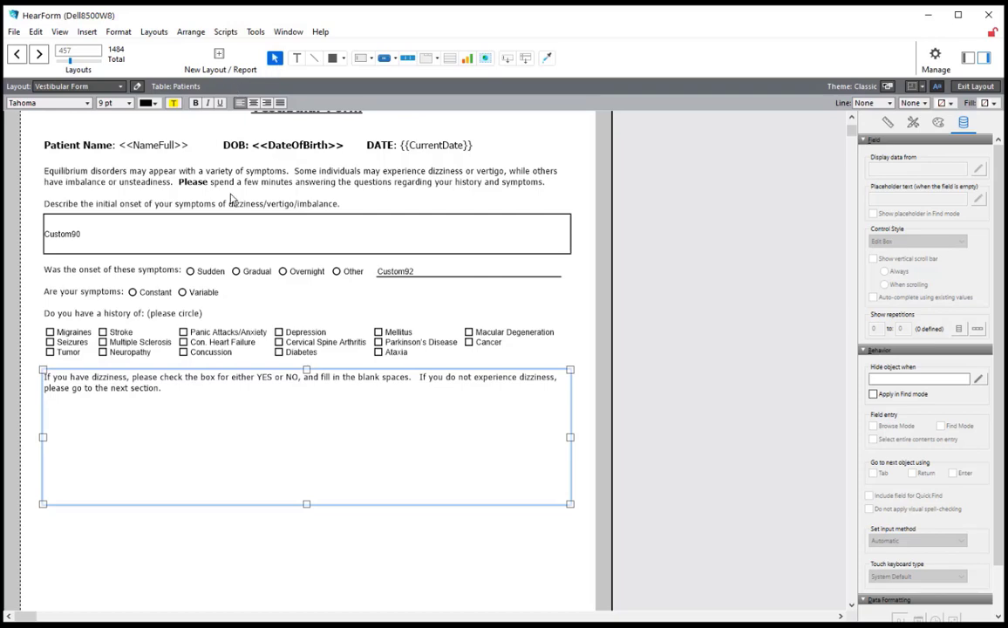
click(295, 58)
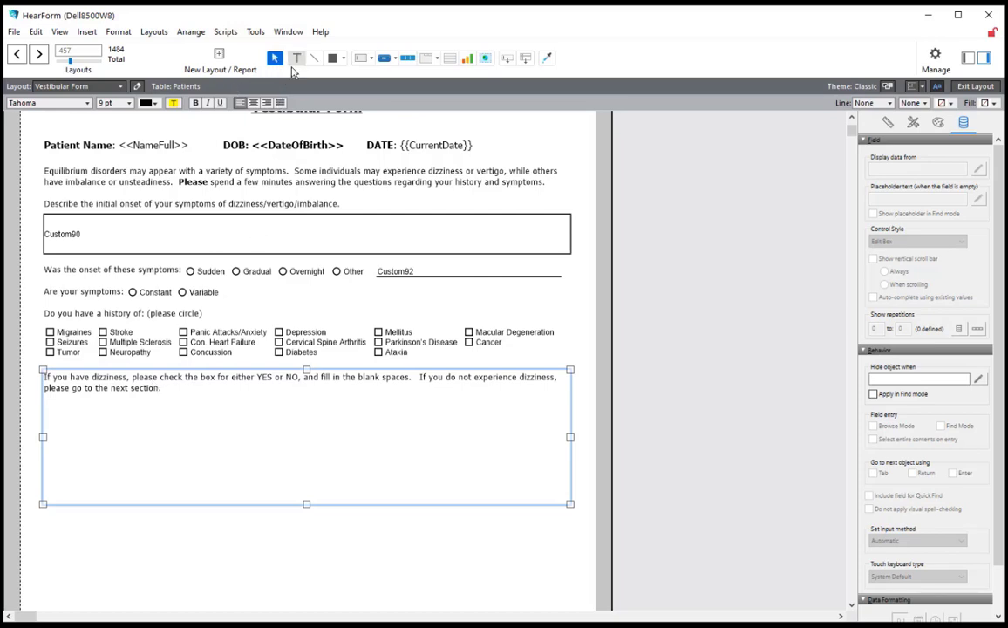
click(166, 391)
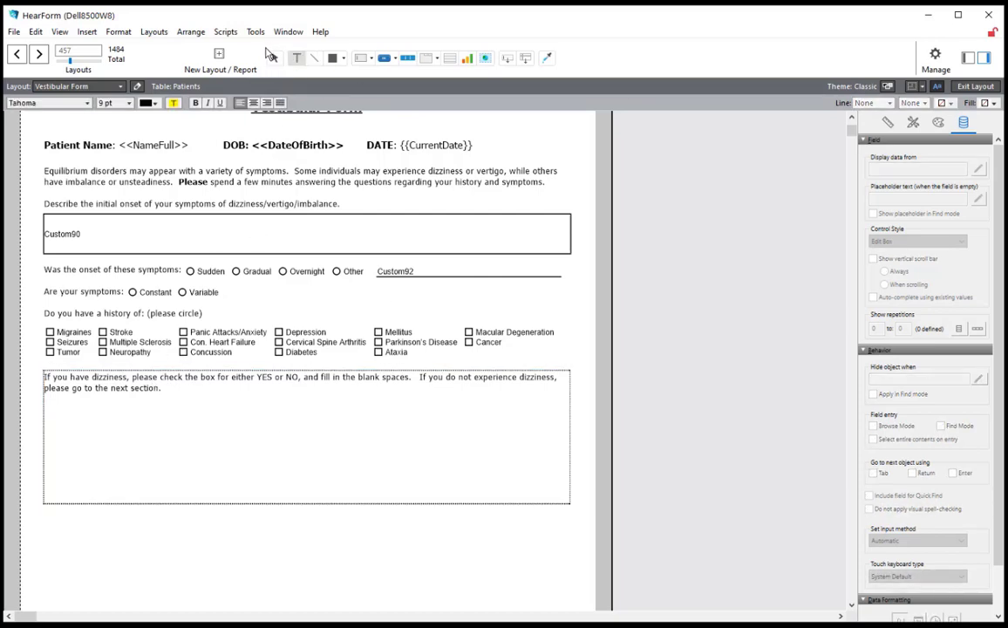
click(274, 59)
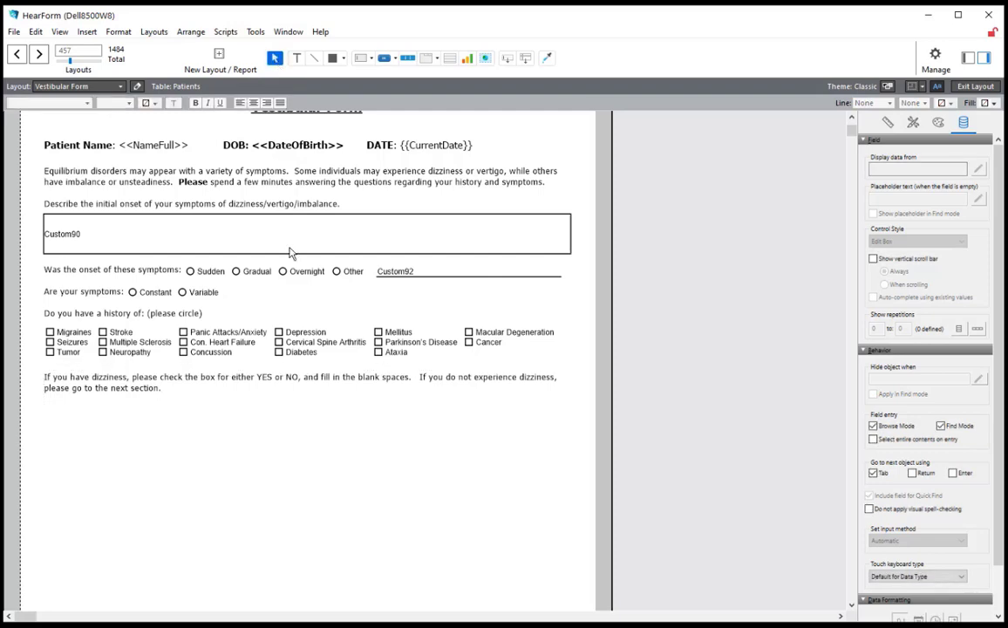
Fit the instruction text block to its two lines, duplicate it directly below, and indent the copy's left edge
click(236, 388)
drag(306, 502, 277, 418)
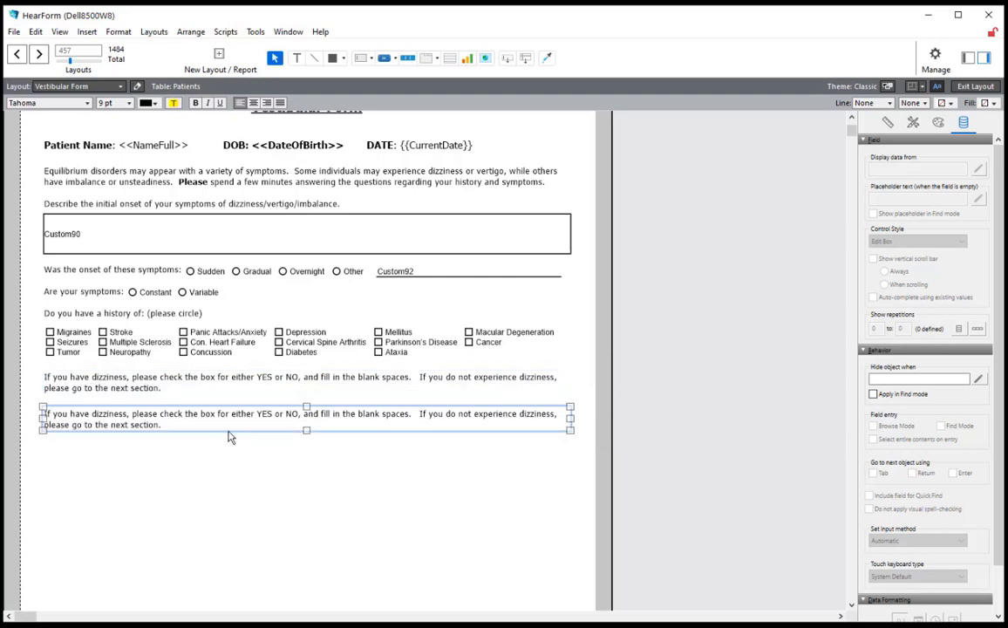
drag(43, 419, 97, 416)
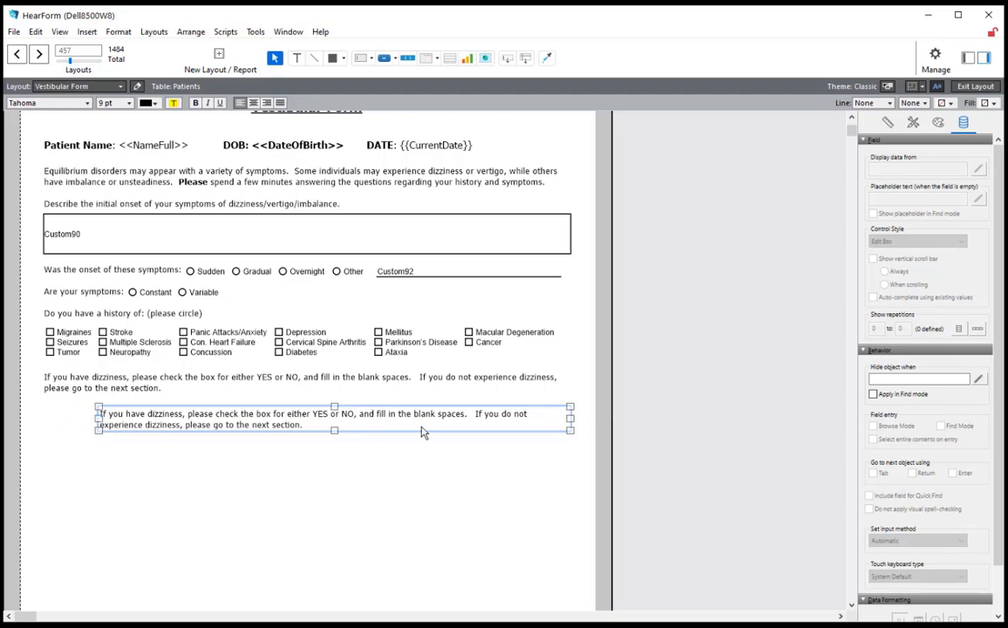
Open the indented duplicate's text for editing
click(296, 57)
click(261, 424)
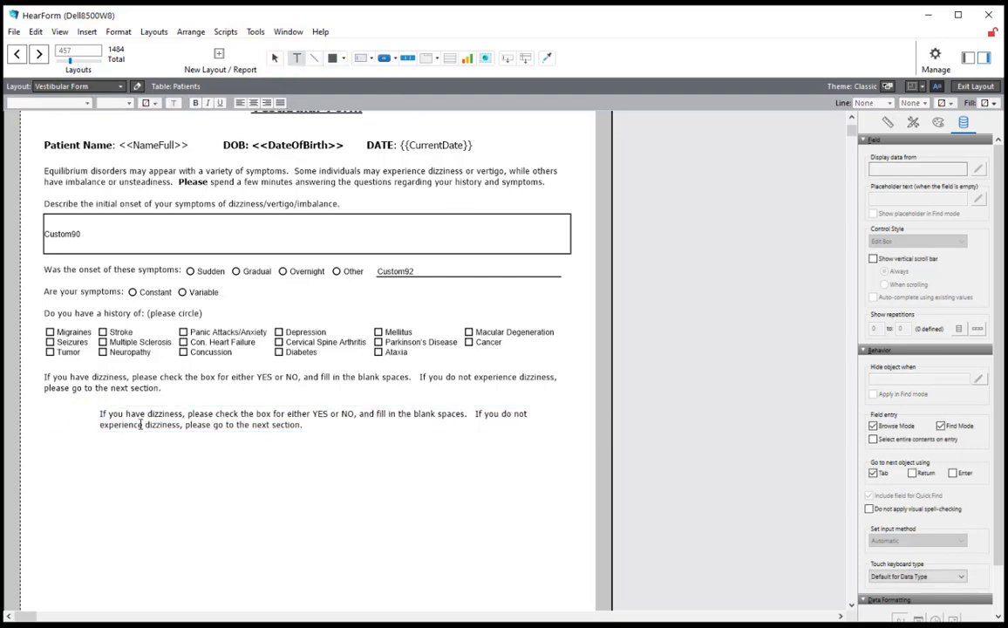
Replace the indented copy of the dizziness instructions with the copied dizziness questions and delete the short answer blanks in front of them
drag(99, 415, 296, 426)
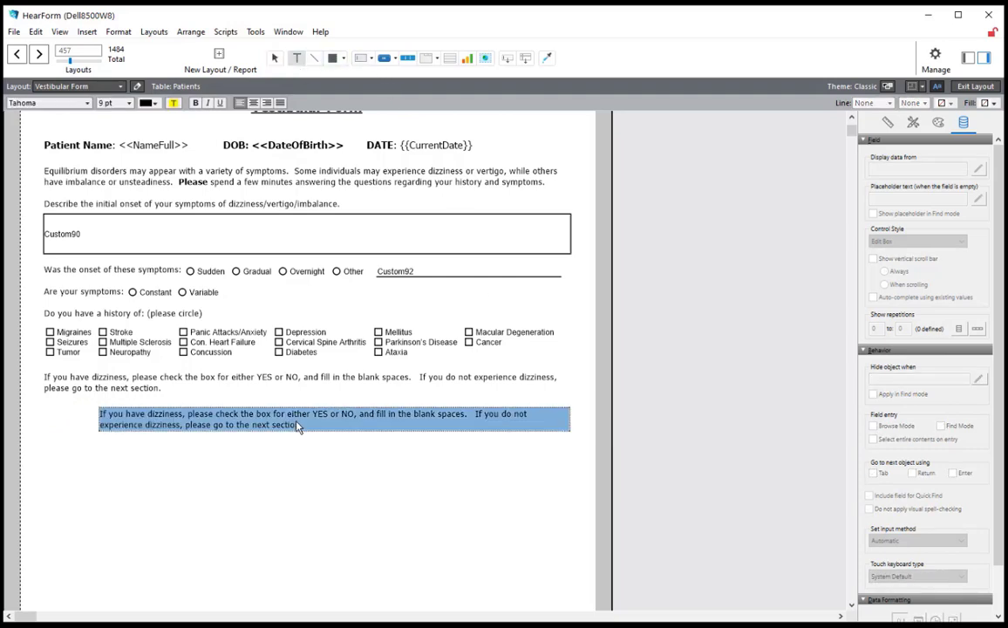
key(ctrl+v)
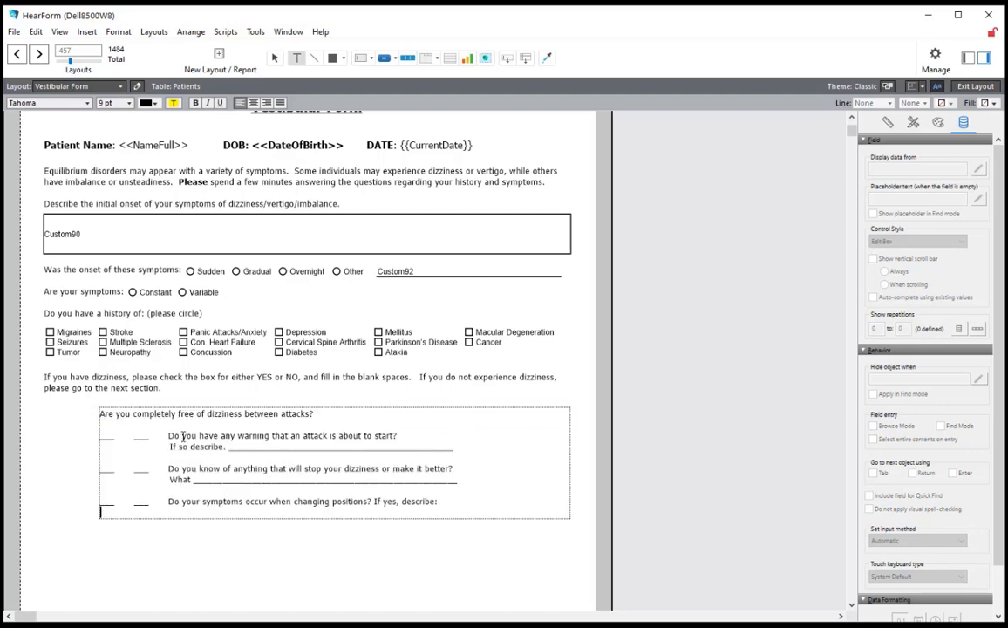
drag(168, 434, 55, 434)
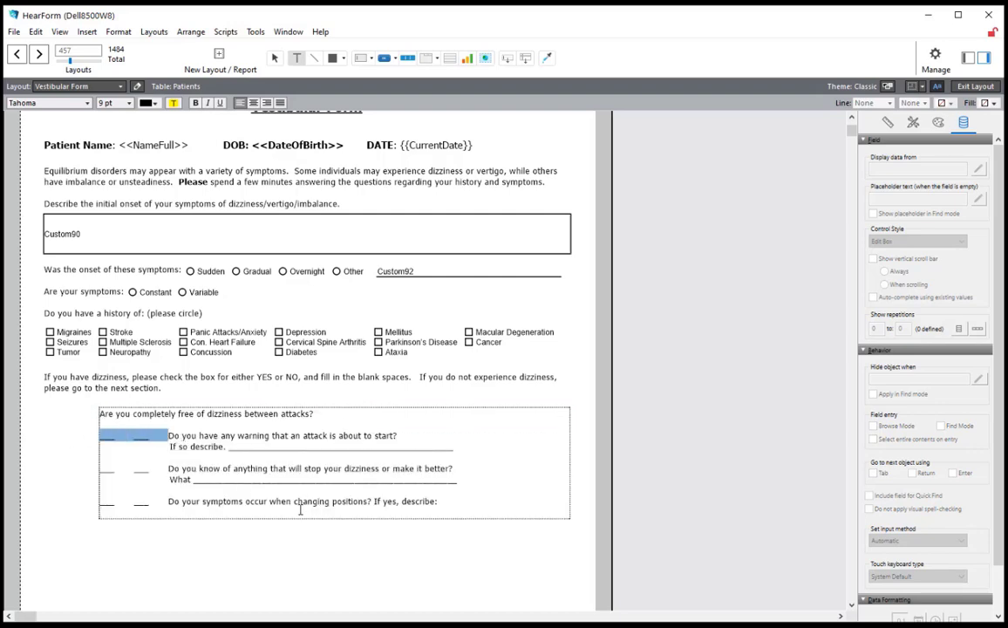
key(BackSpace)
drag(171, 468, 98, 492)
key(BackSpace)
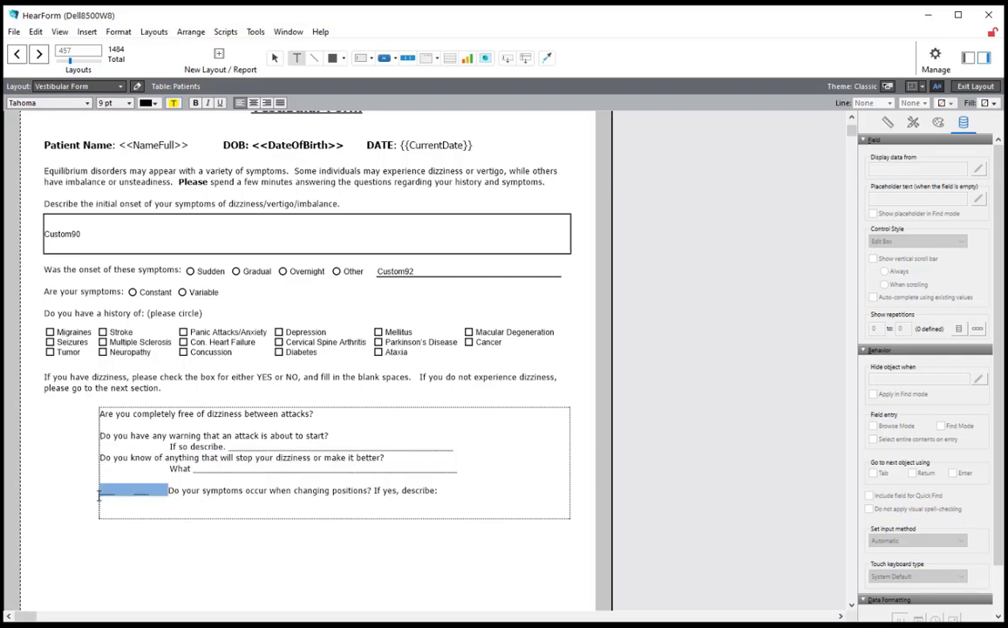
key(BackSpace)
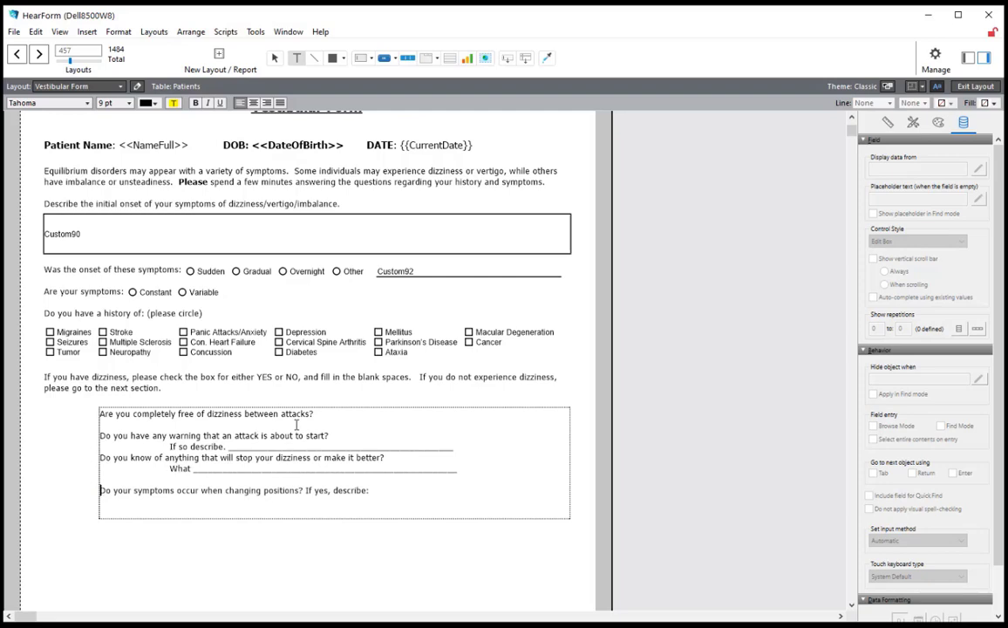
key(Escape)
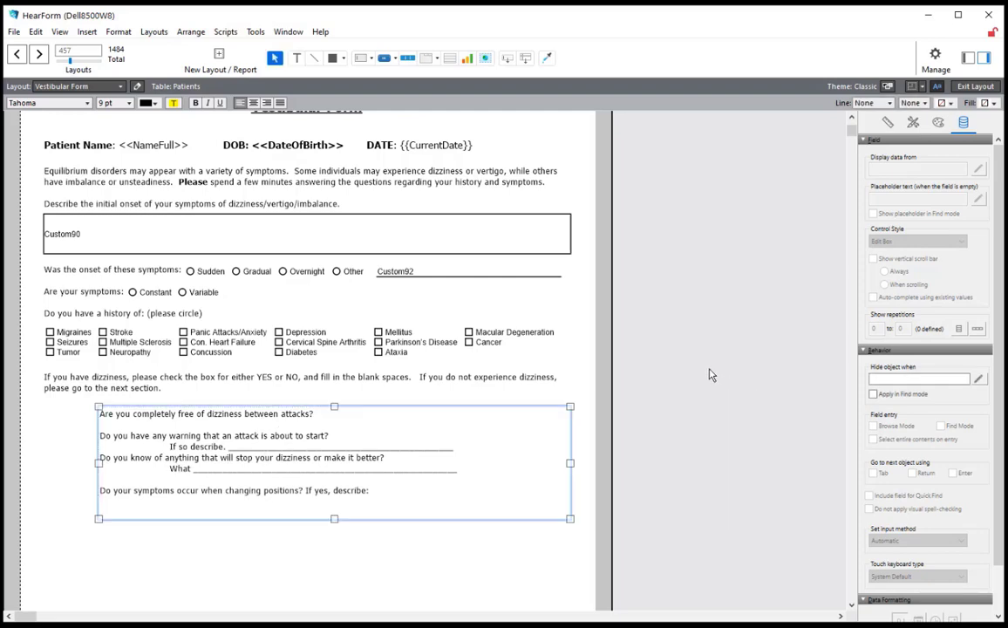
Save the Vestibular Form layout and copy the first Yes/No radio button set from the Confidential Patient History layout
key(ctrl+b)
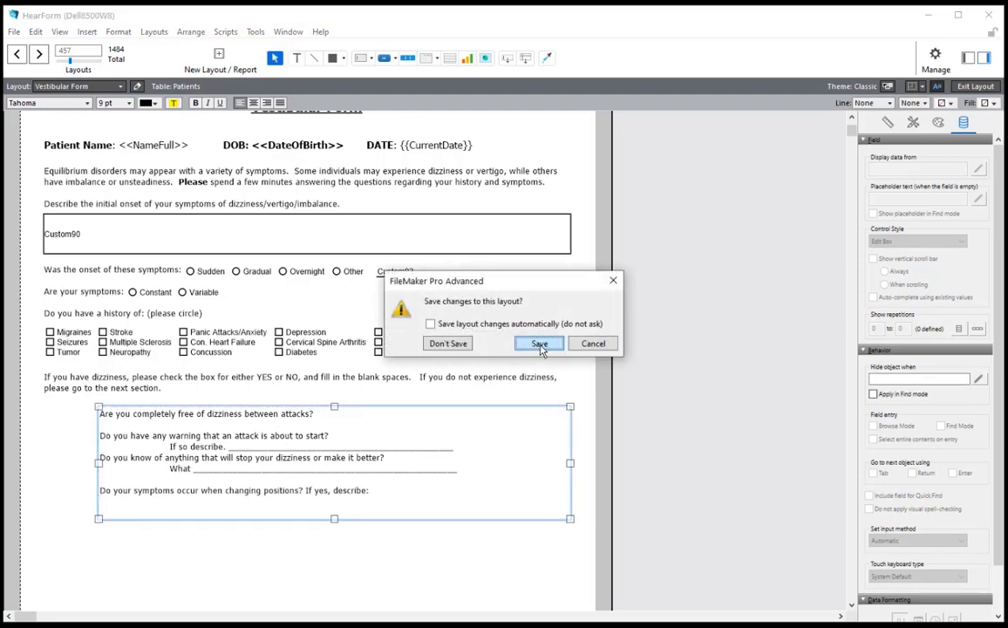
click(539, 343)
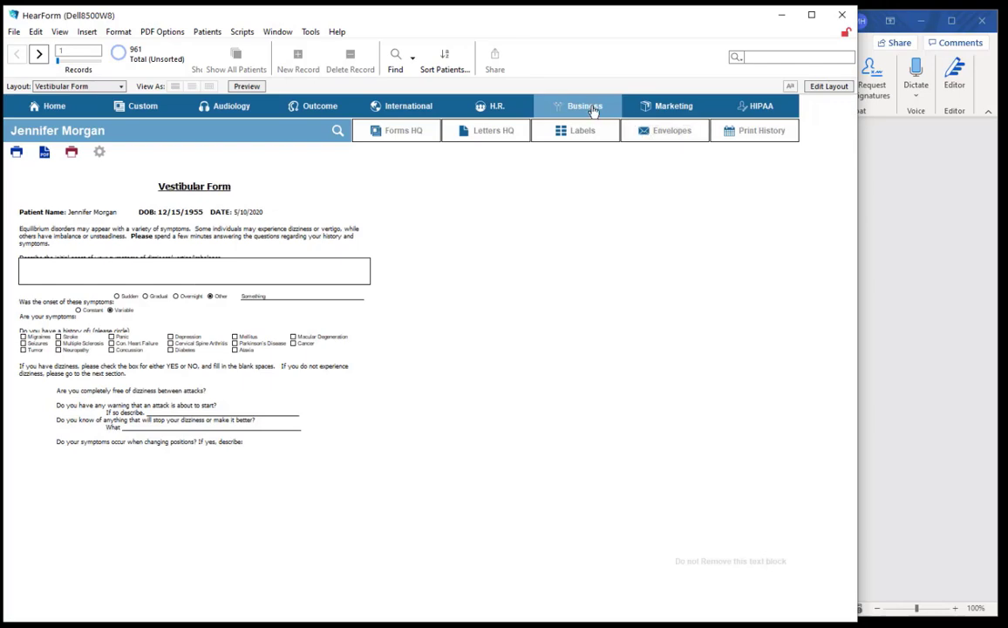
click(591, 109)
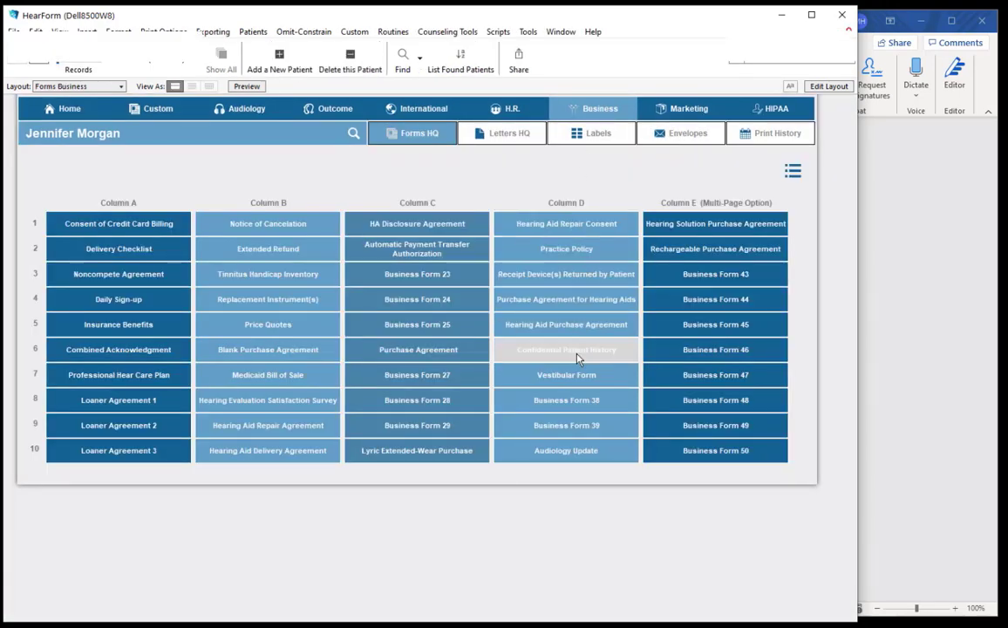
click(577, 357)
key(ctrl+l)
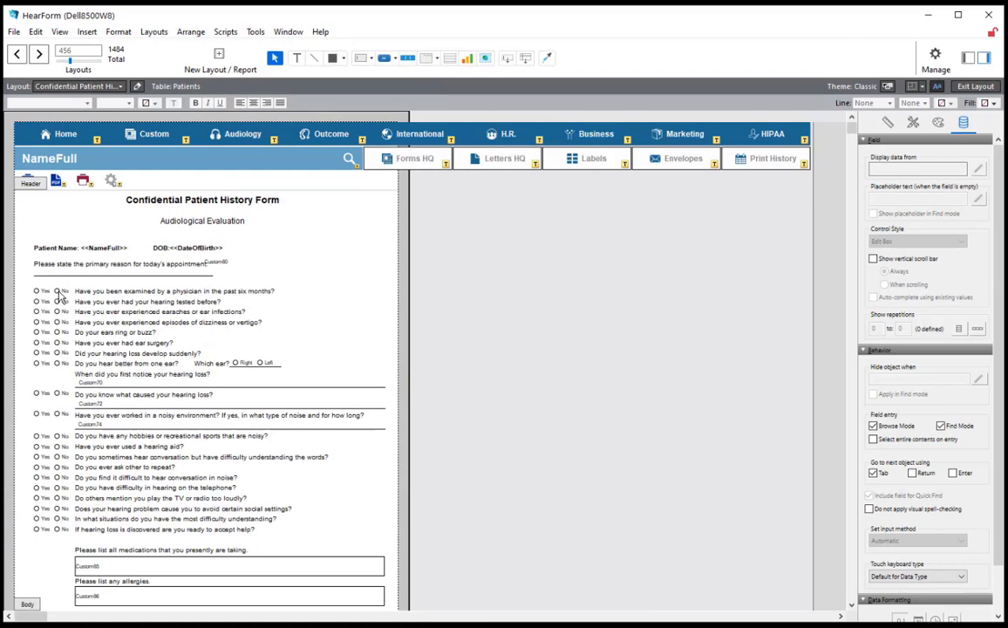
click(59, 294)
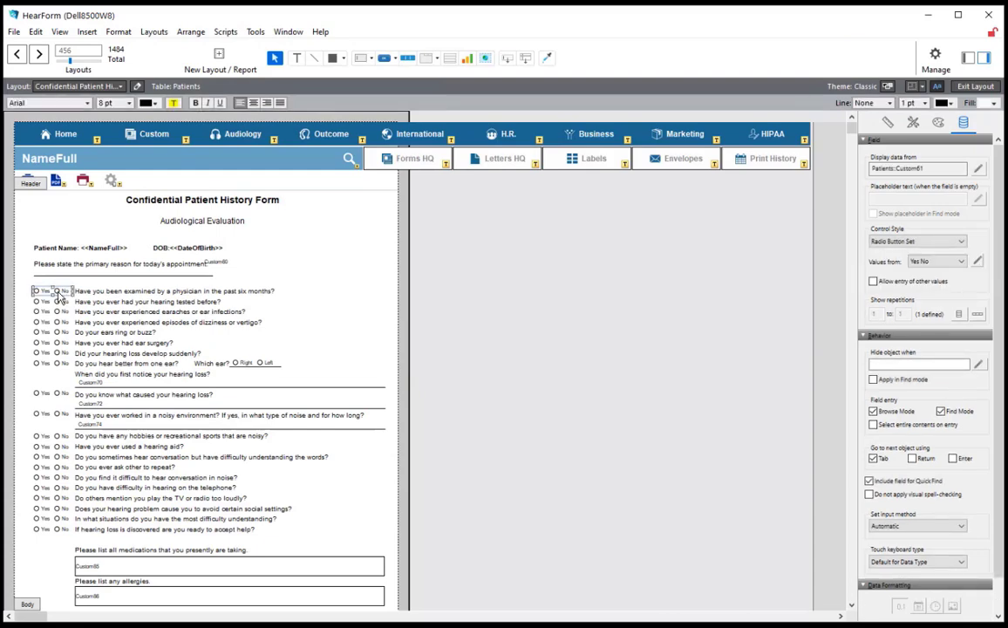
key(ctrl+b)
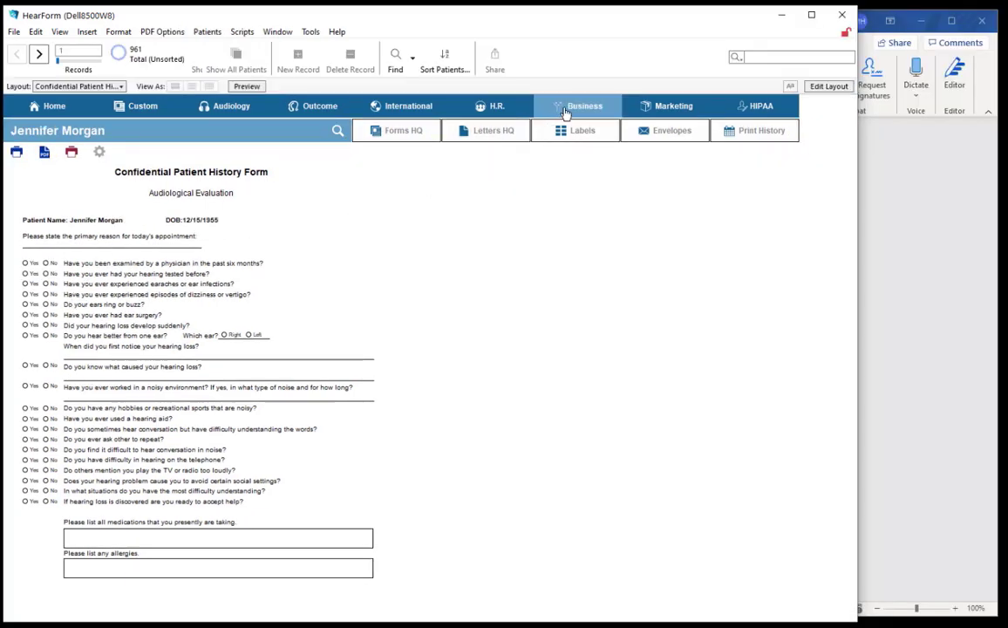
Paste the Yes/No radio button set into the Vestibular Form layout in front of "Are you completely free of dizziness between attacks?"
click(566, 110)
click(566, 375)
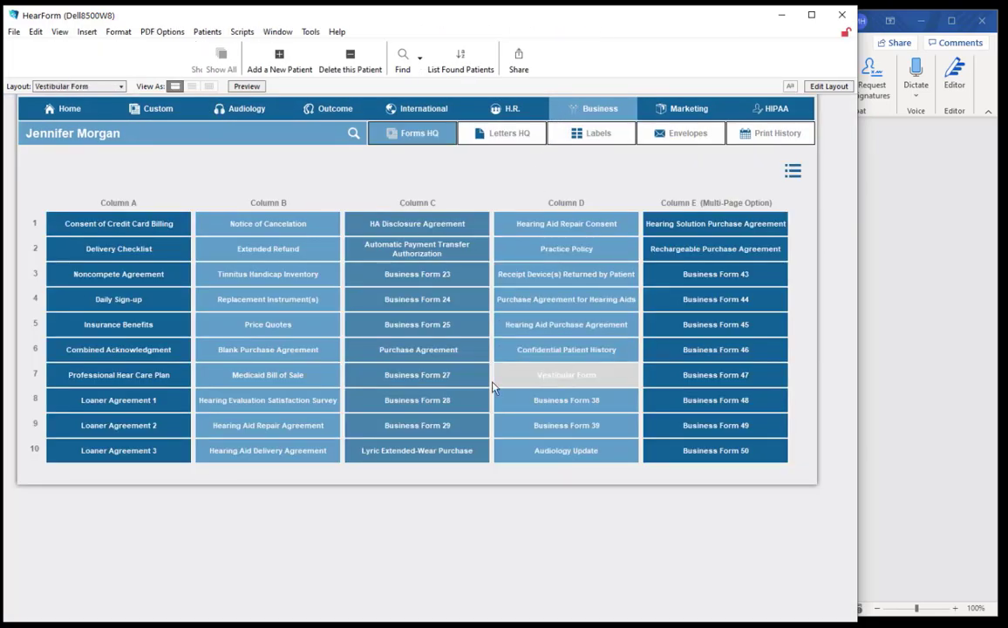
key(ctrl+l)
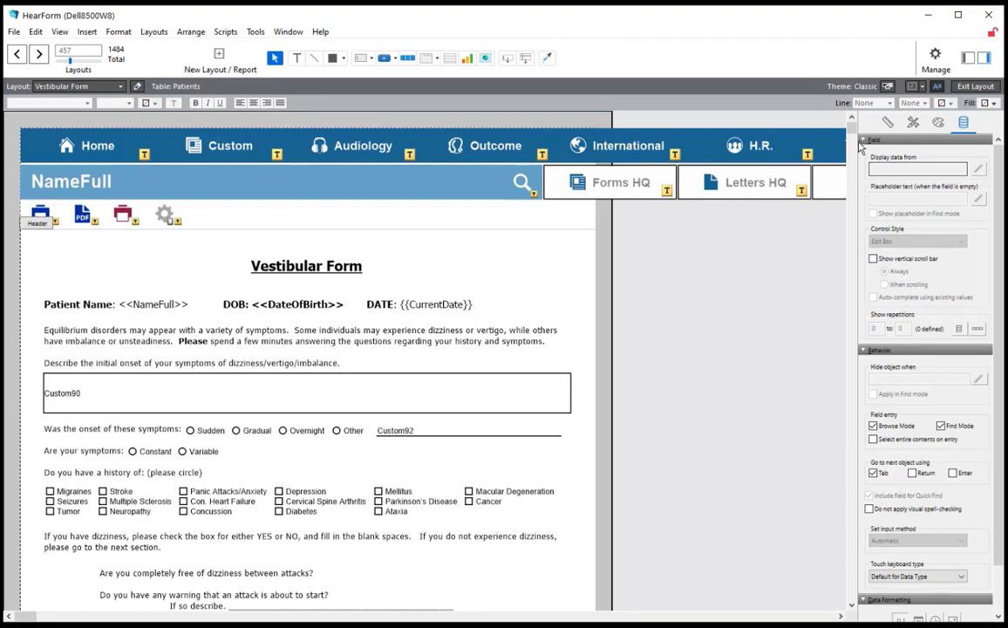
scroll(854, 136, down, 3)
drag(855, 137, 855, 139)
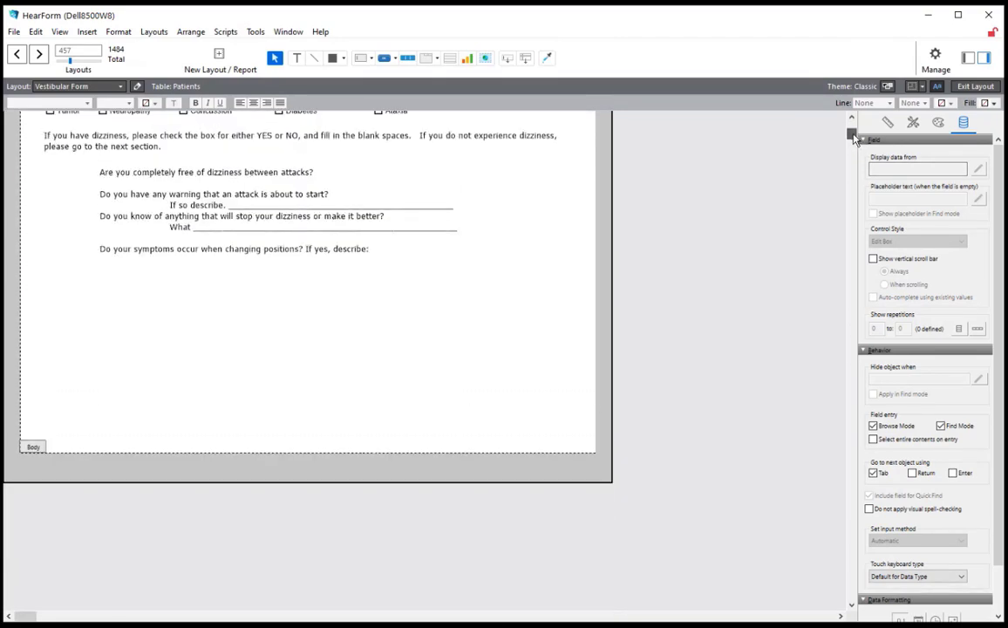
key(ctrl+v)
click(273, 337)
drag(273, 337, 77, 173)
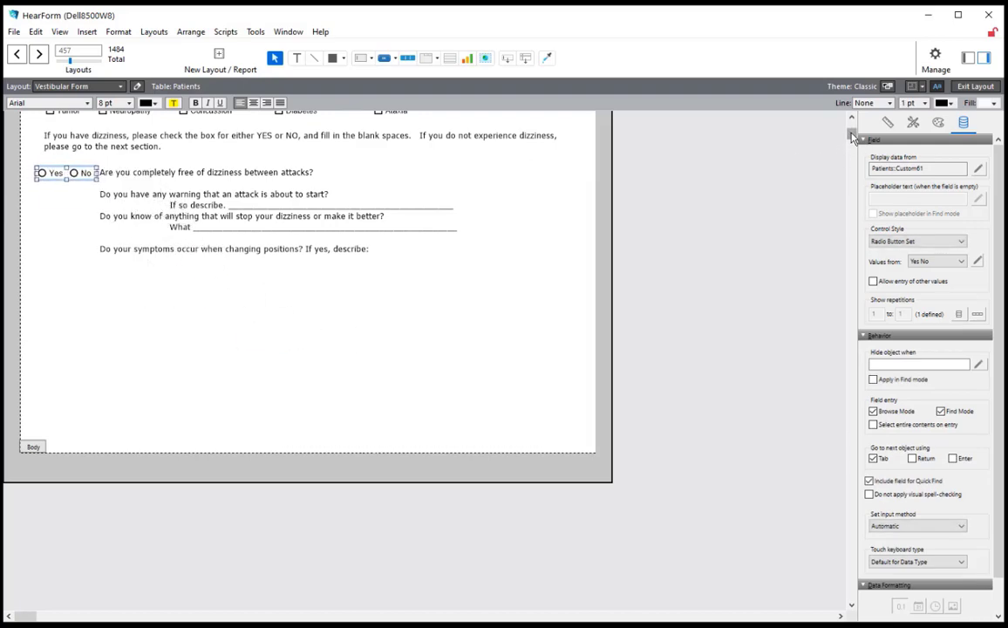
Check which fields are assigned to the Constant/Variable radio buttons and the medical history checkbox set
scroll(852, 137, up, 2)
scroll(851, 137, up, 4)
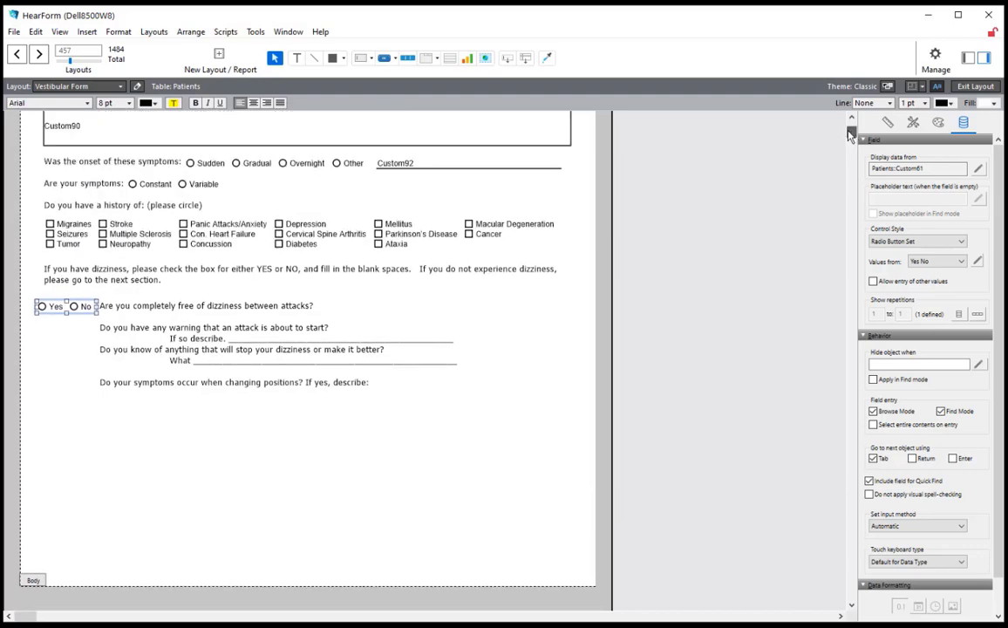
scroll(852, 137, up, 6)
scroll(852, 137, down, 2)
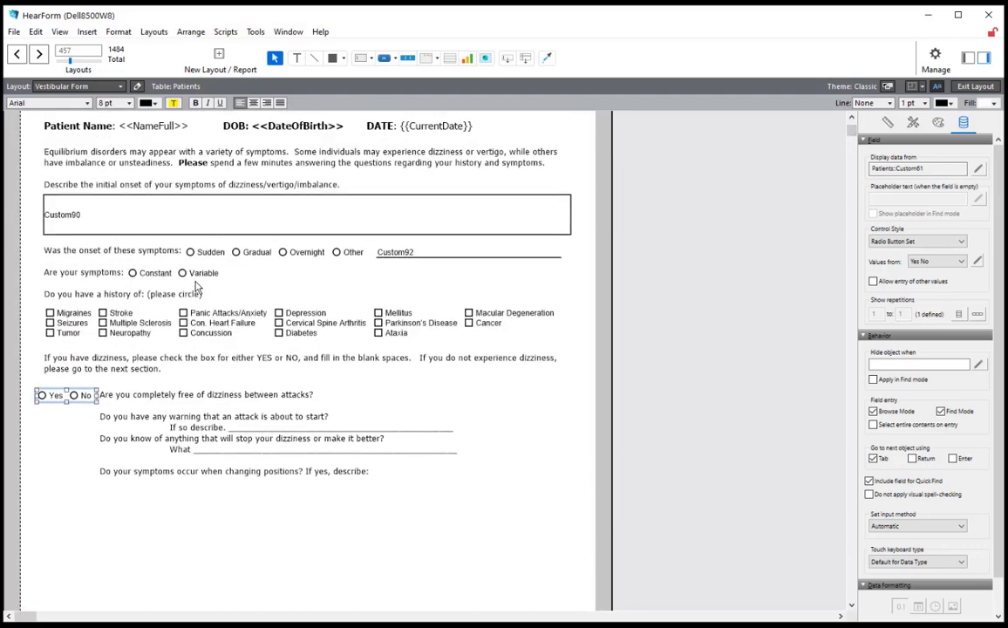
double_click(195, 277)
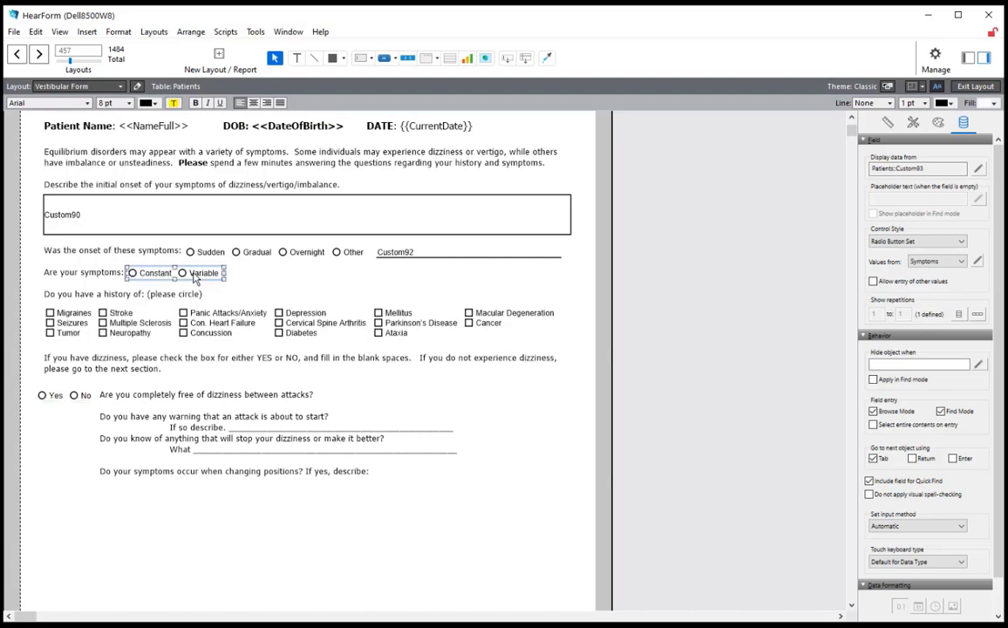
click(548, 580)
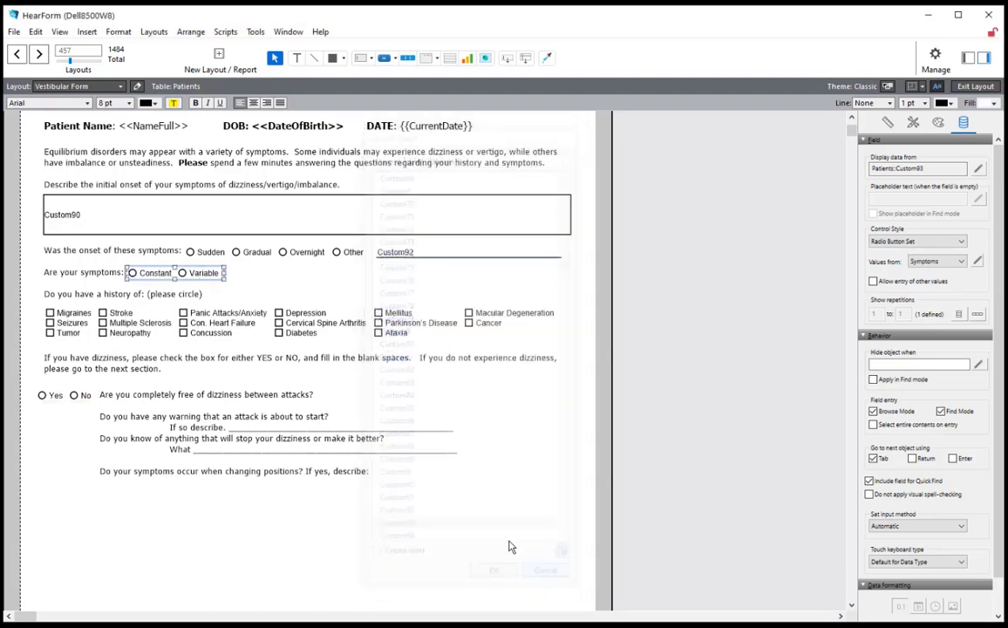
double_click(275, 334)
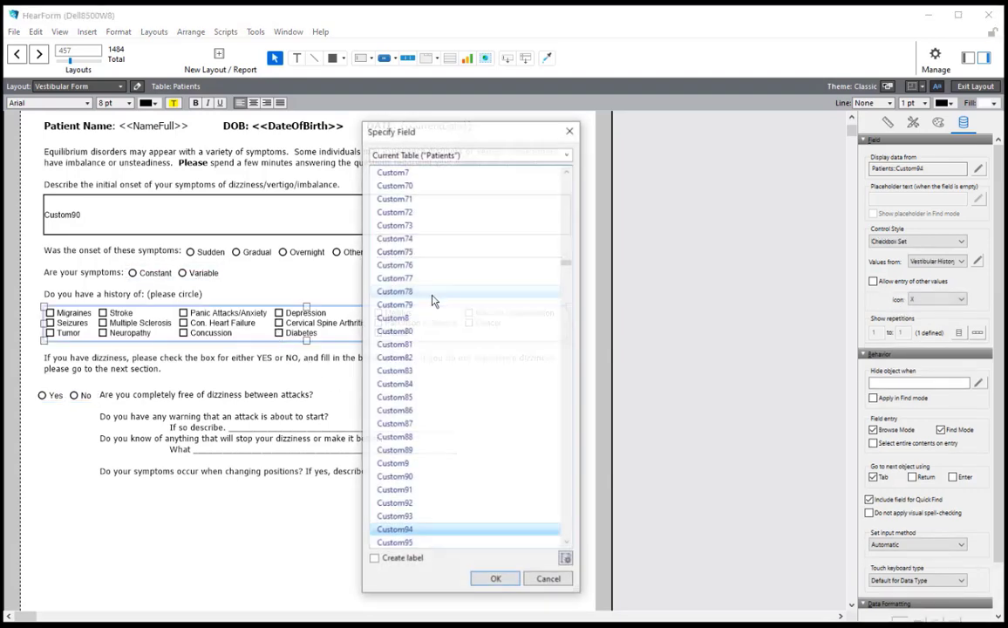
click(539, 583)
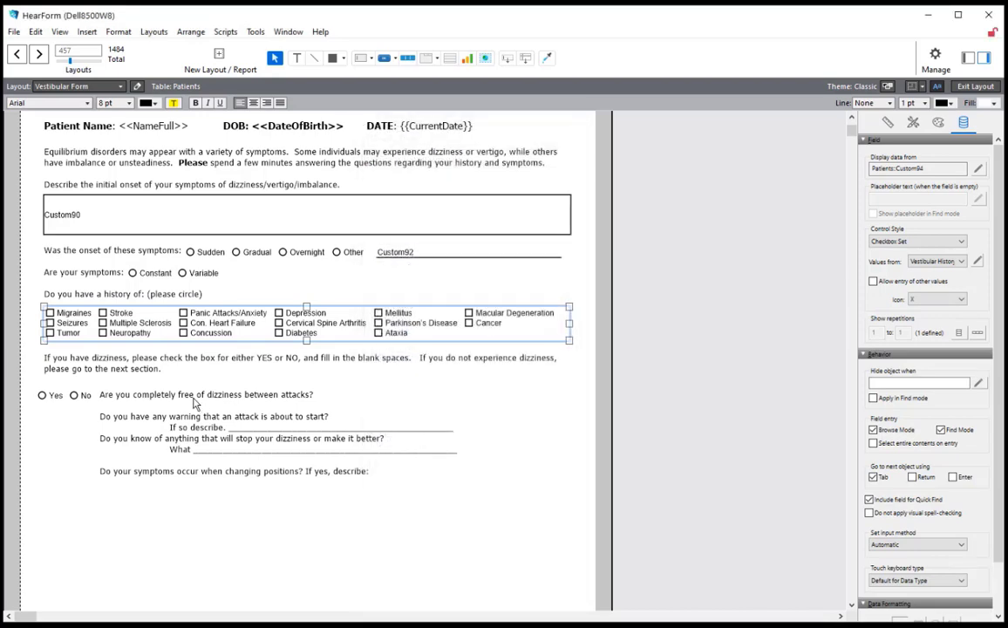
Assign the Custom95 field to the Yes/No set beside the question about being free of dizziness between attacks
click(63, 399)
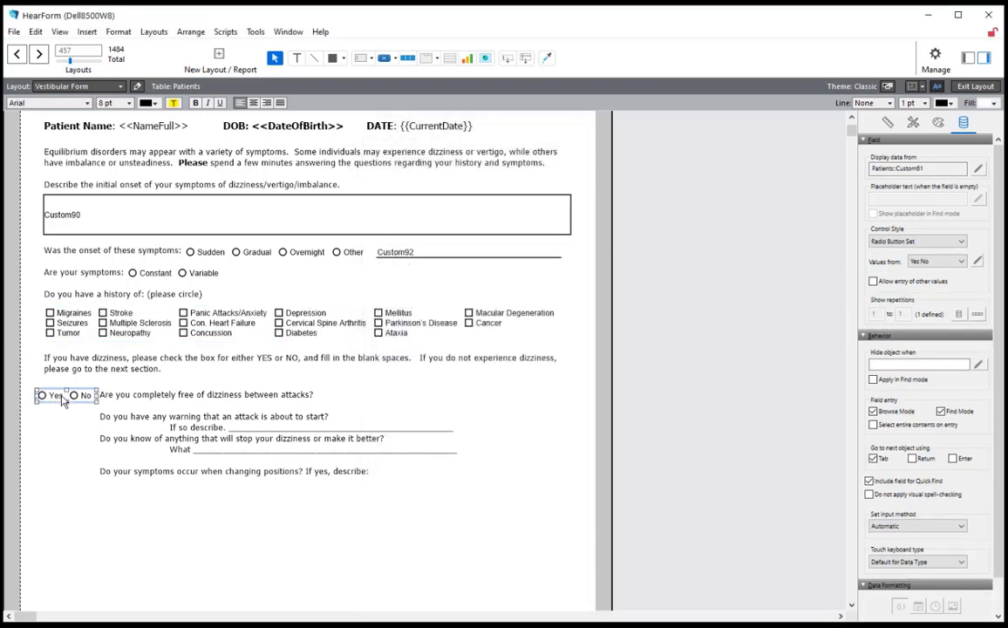
double_click(64, 400)
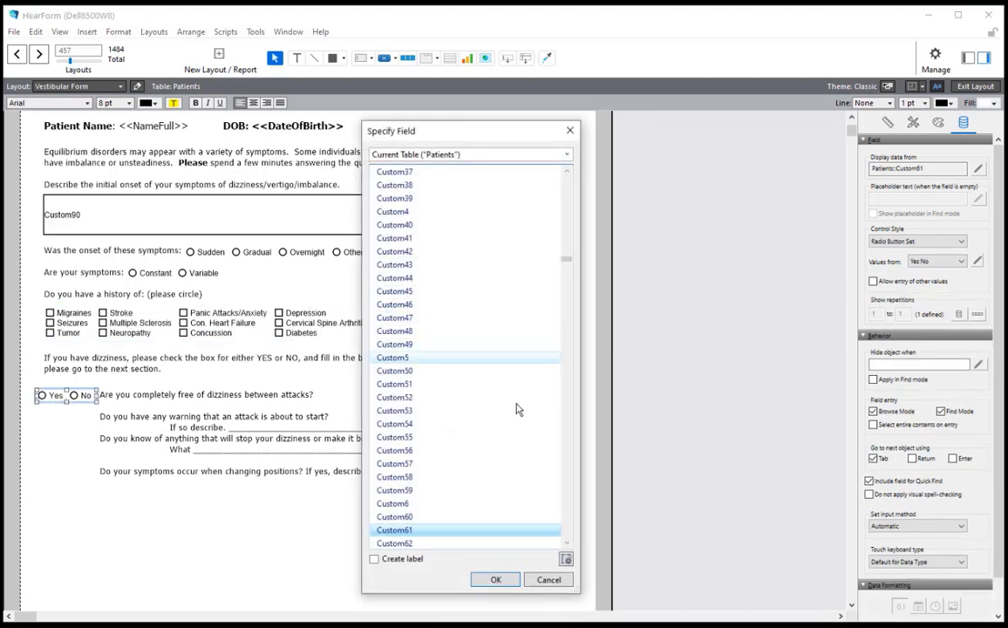
click(566, 529)
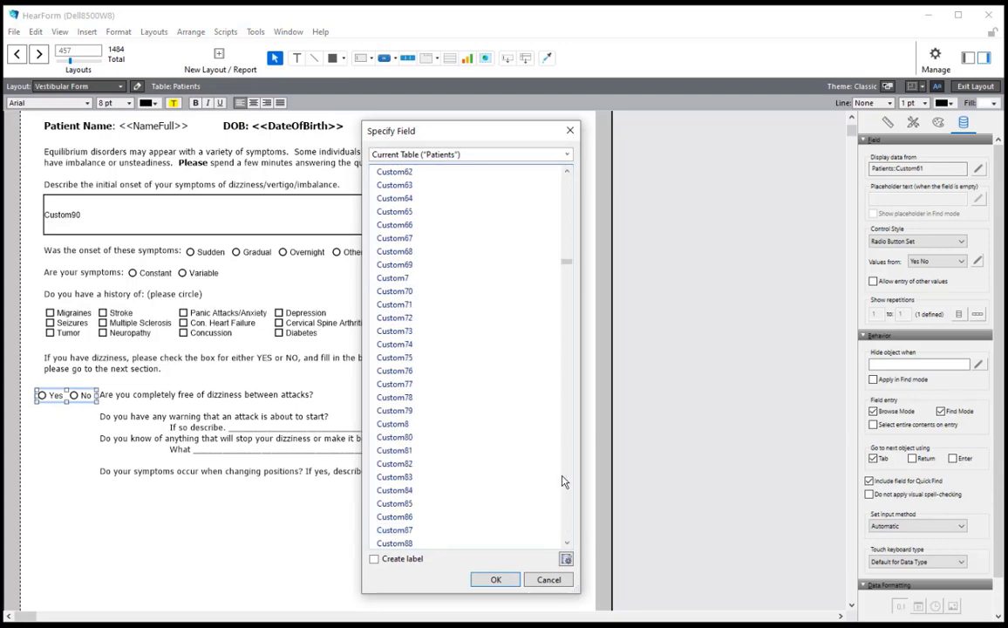
click(566, 403)
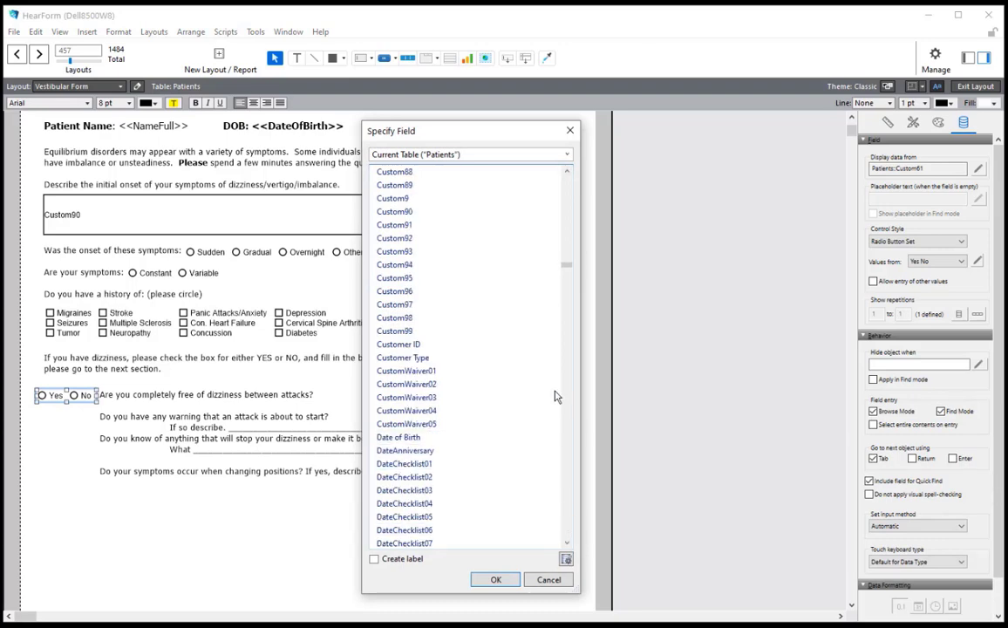
double_click(401, 278)
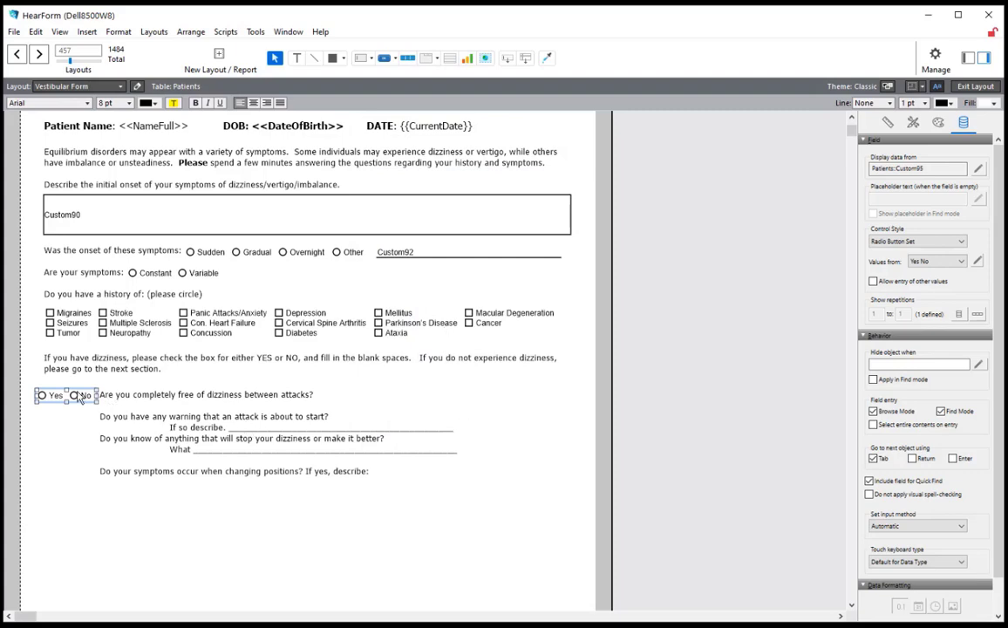
Duplicate the Yes/No set in front of the attack warning question and assign the copy to the Custom96 field
drag(79, 397, 79, 418)
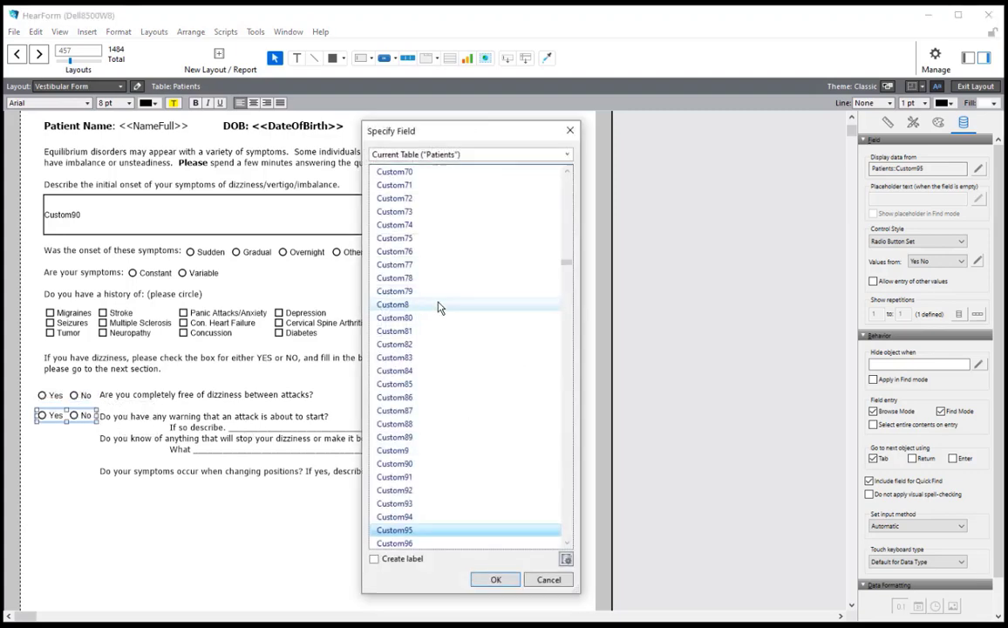
click(394, 543)
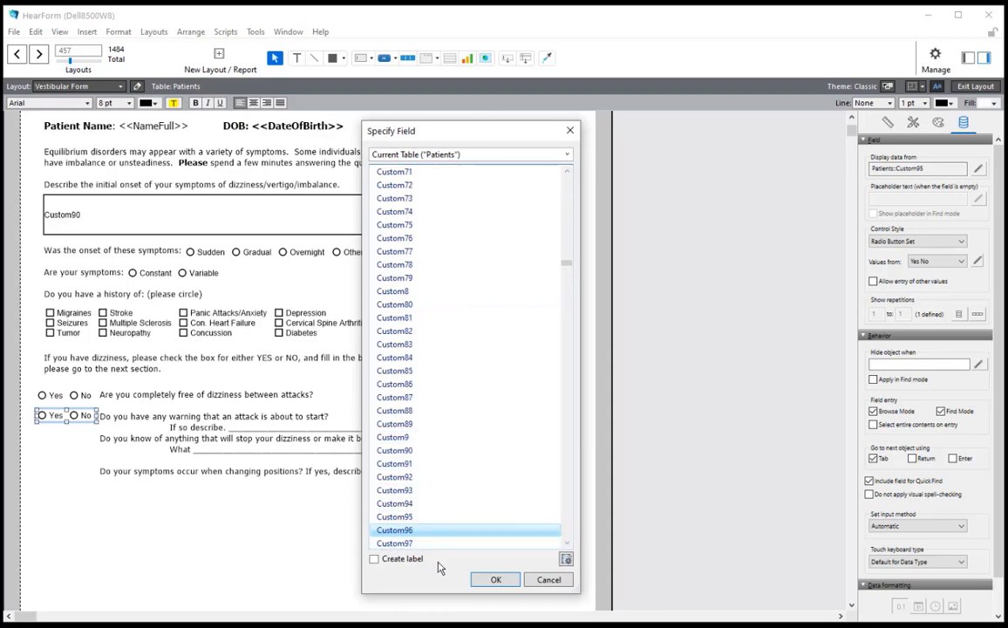
click(496, 581)
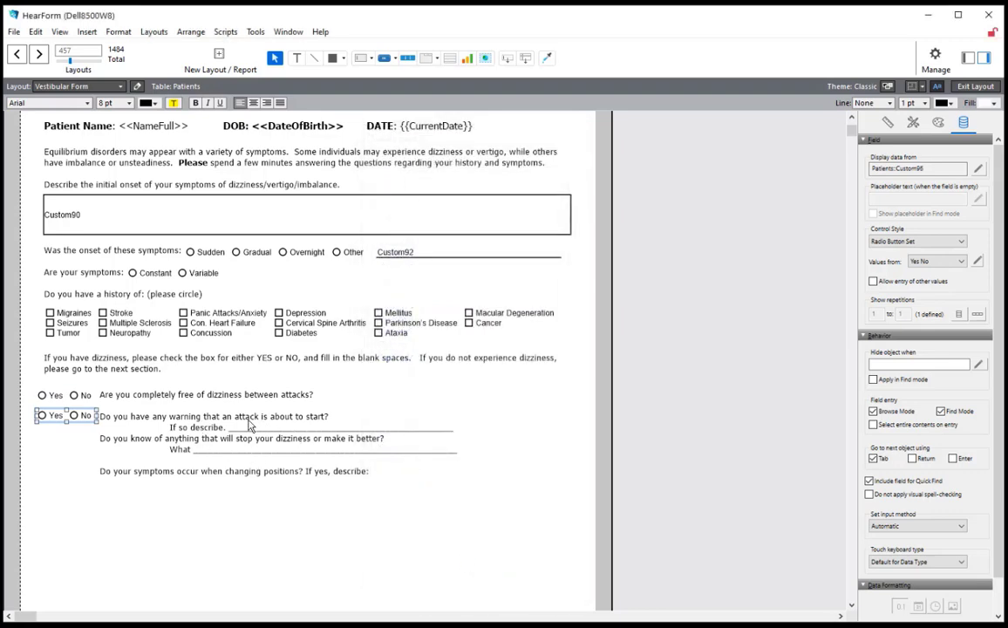
drag(440, 440, 429, 441)
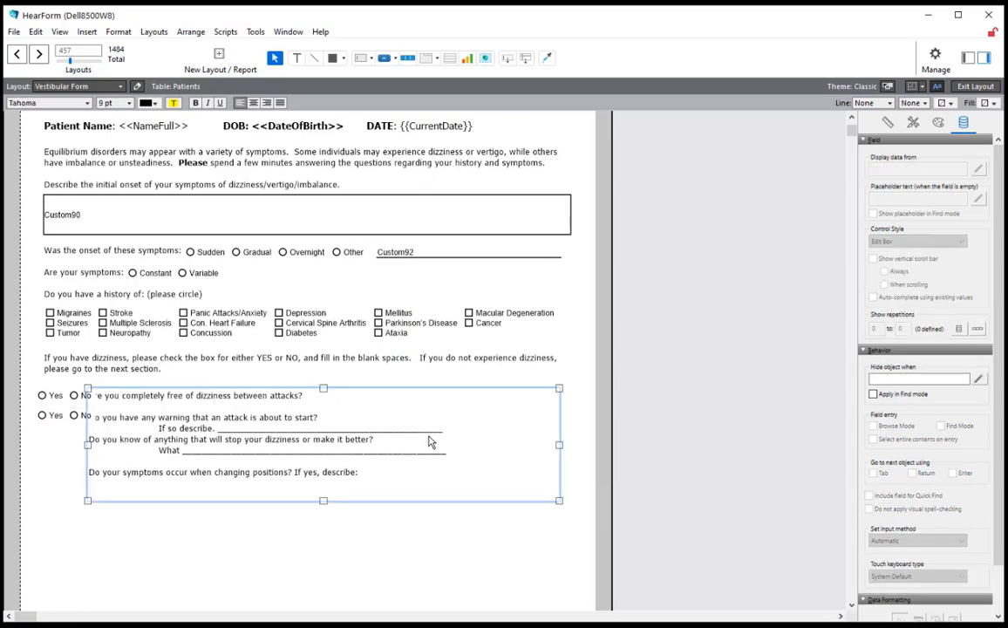
key(ctrl+z)
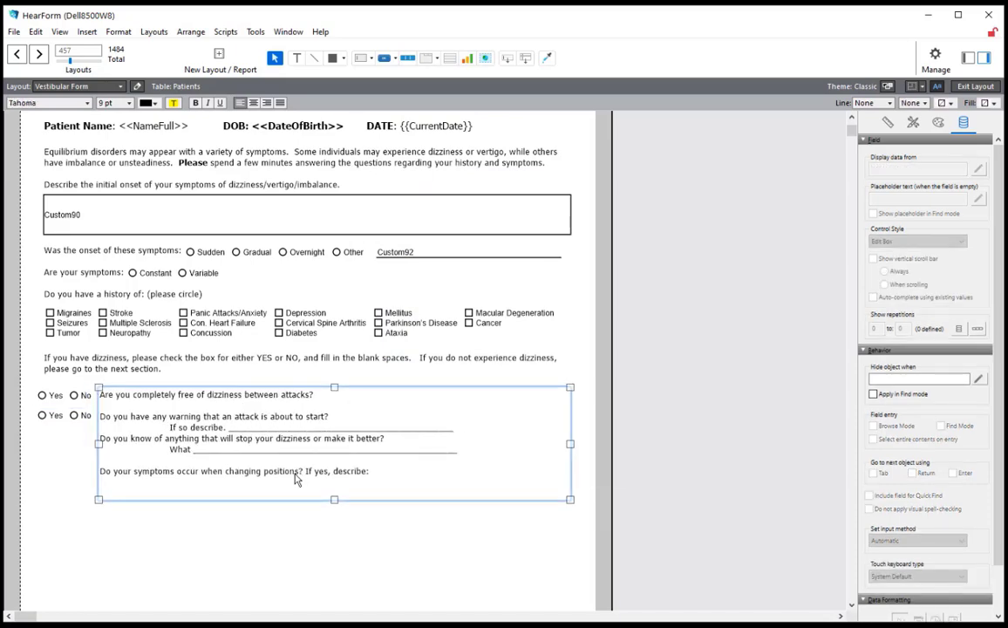
Duplicate the Yes/No set in front of "Do you know of anything that will stop your dizziness" and assign the copy to Custom98
click(78, 421)
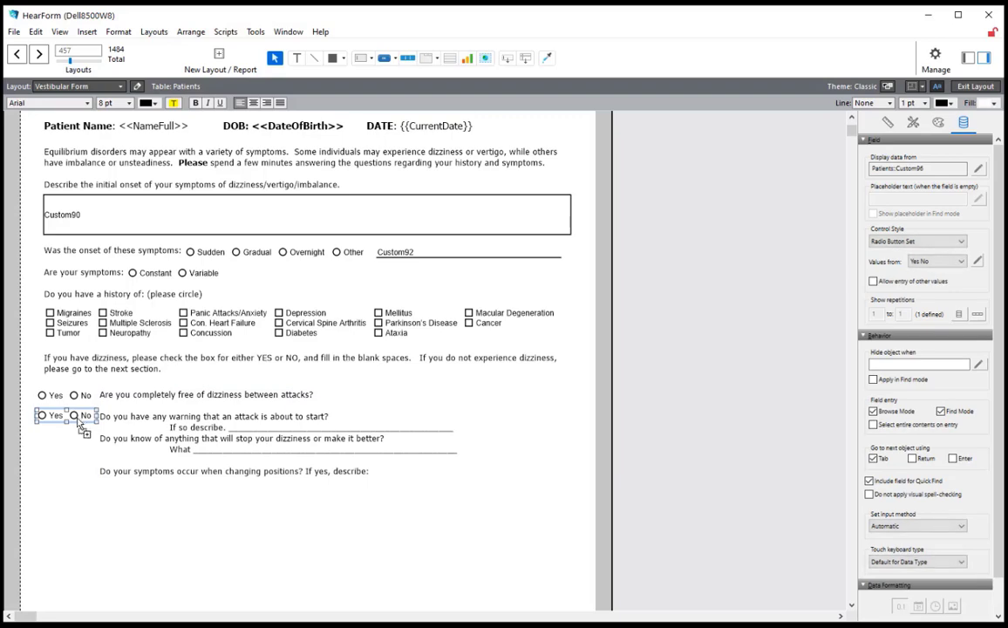
mouse_move(78, 421)
mouse_down()
mouse_move(77, 465)
mouse_move(86, 441)
mouse_up()
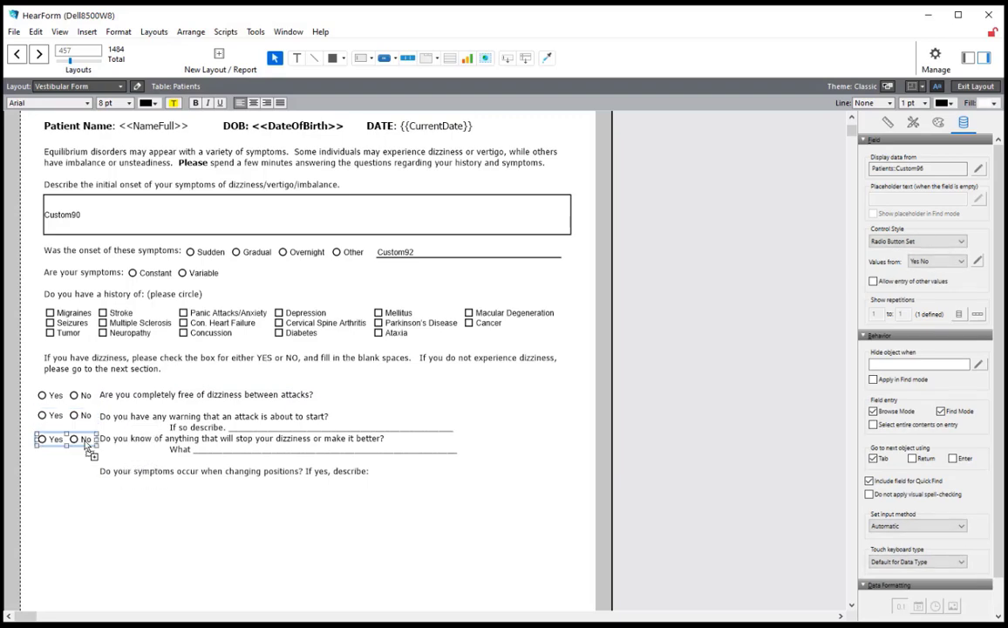
double_click(85, 441)
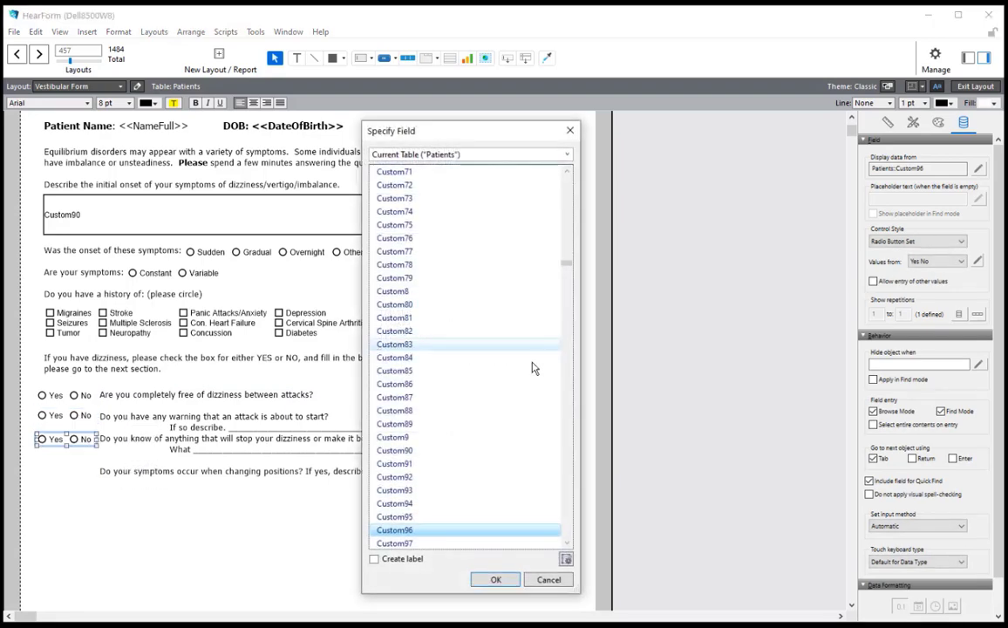
click(568, 544)
click(569, 544)
click(403, 531)
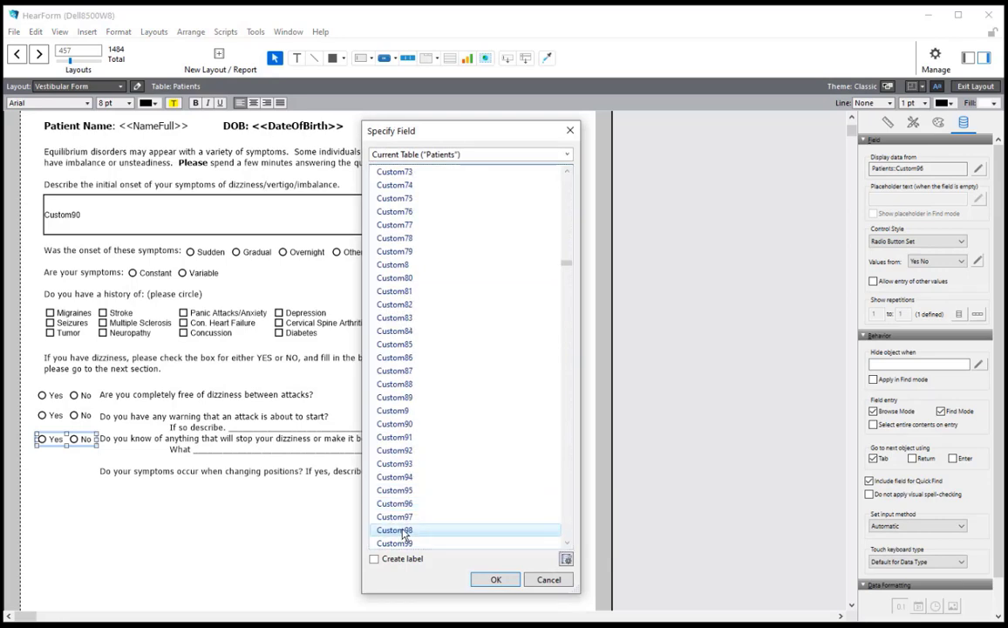
click(494, 580)
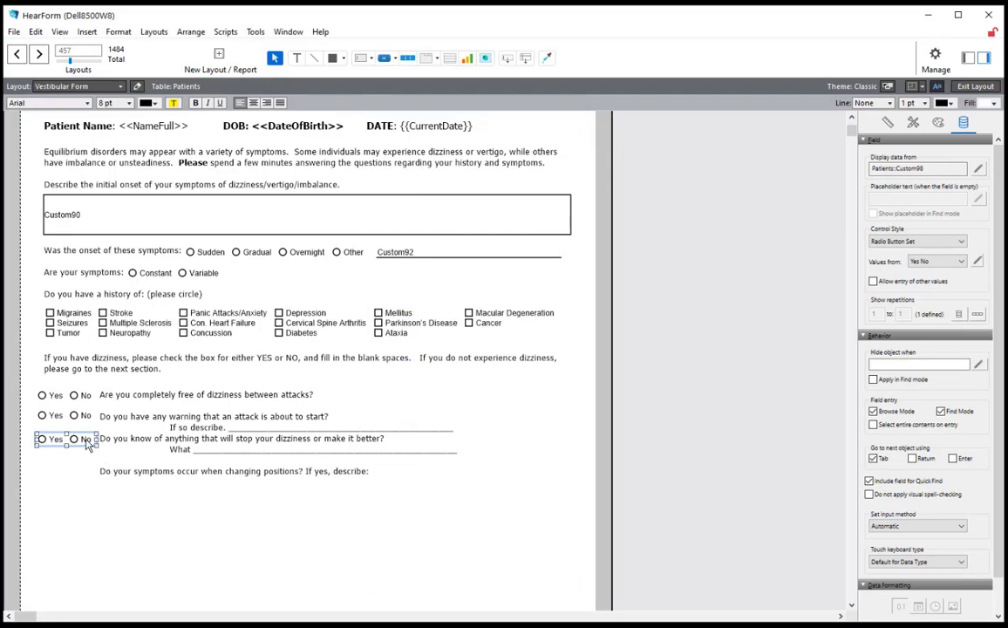
Duplicate the Yes/No set in front of the question about changing positions and assign the copy to the Custom100 field
drag(88, 444, 99, 480)
double_click(95, 474)
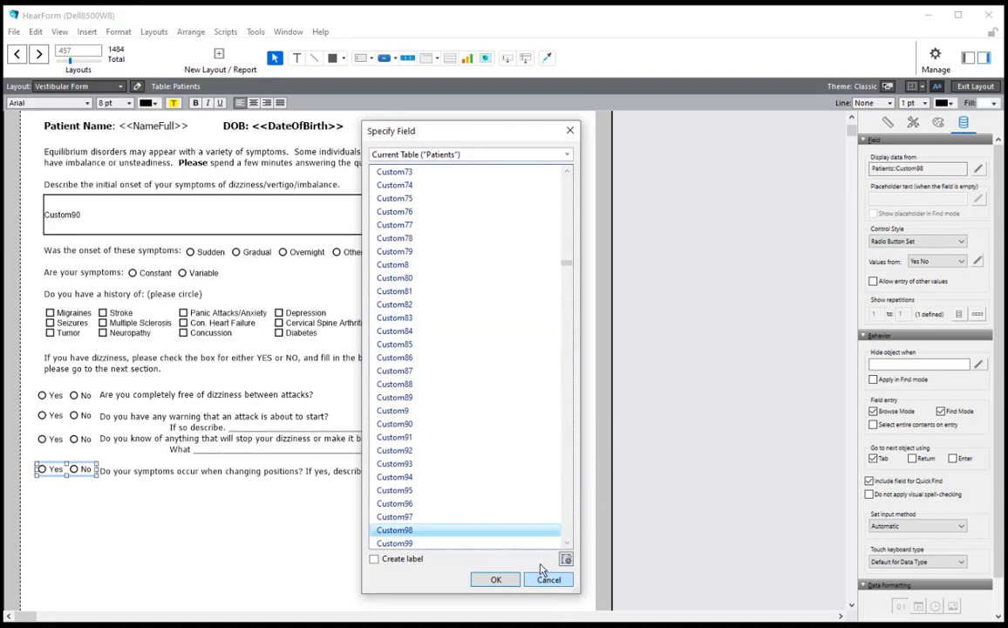
click(567, 543)
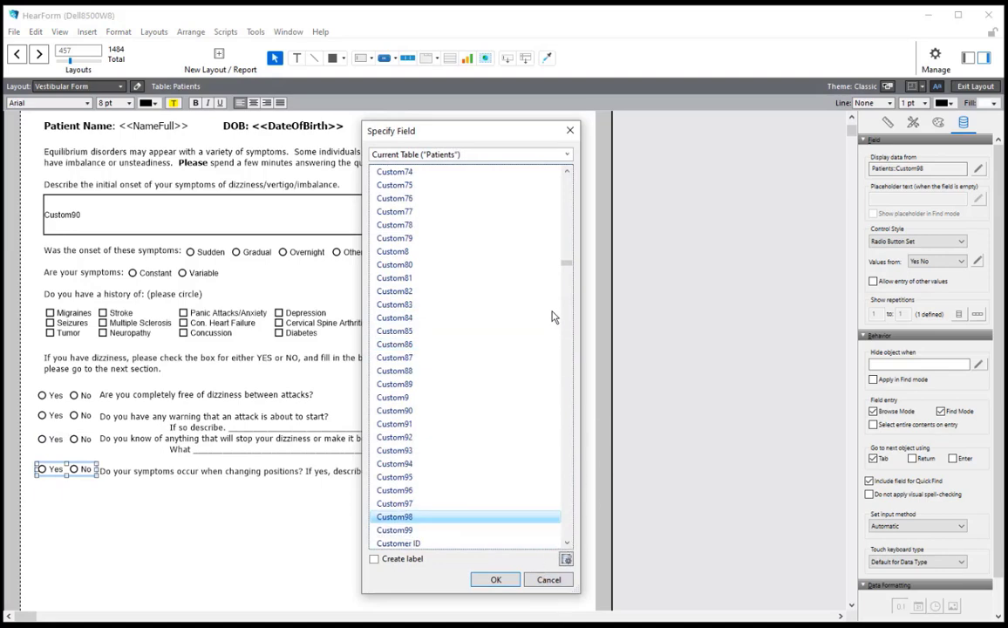
mouse_move(568, 262)
mouse_down()
mouse_move(571, 240)
mouse_move(565, 249)
mouse_up()
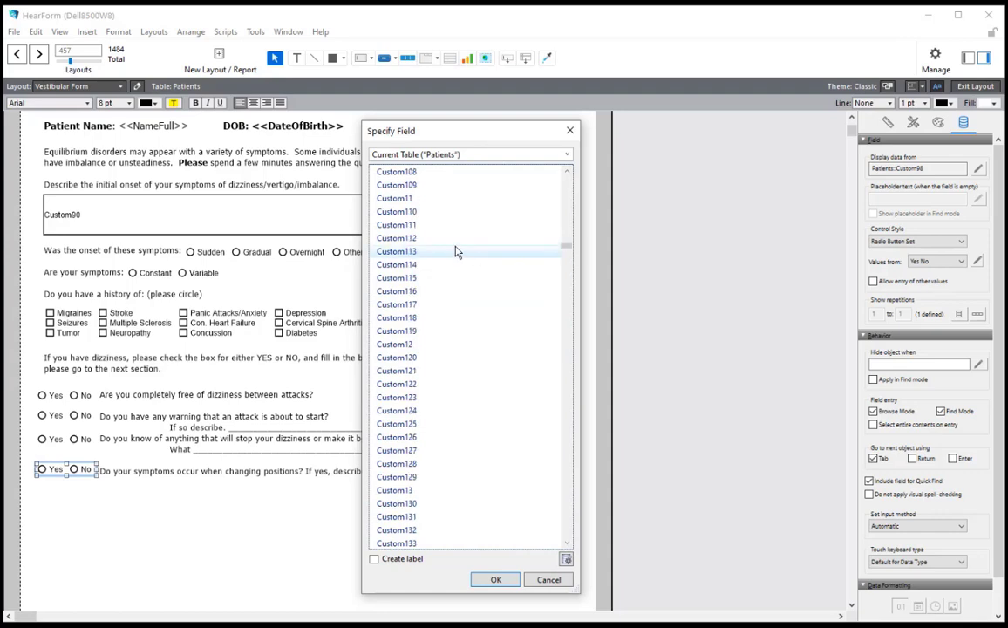
scroll(454, 251, up, 7)
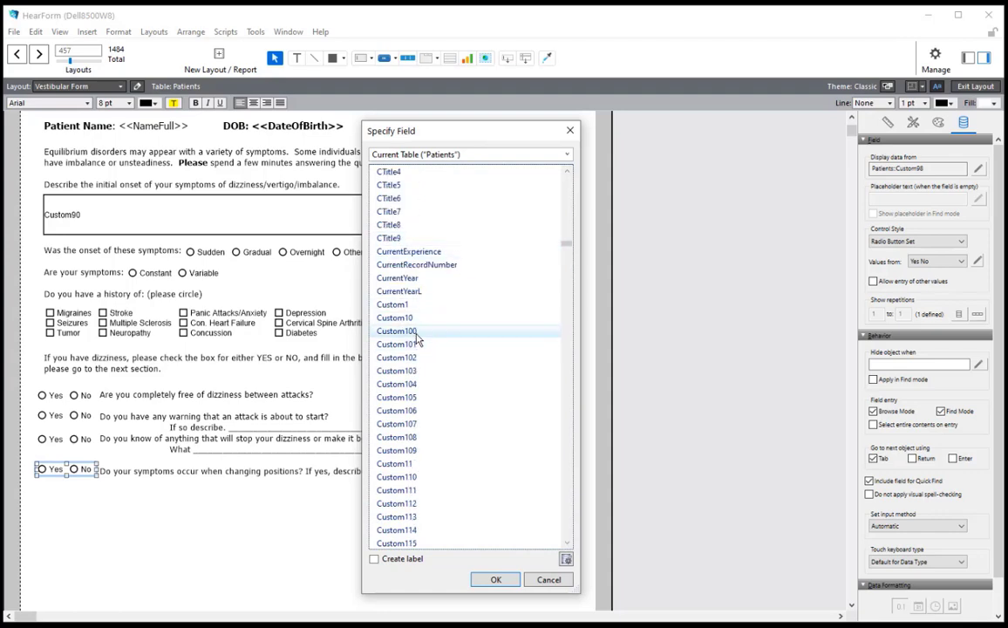
click(413, 332)
click(497, 580)
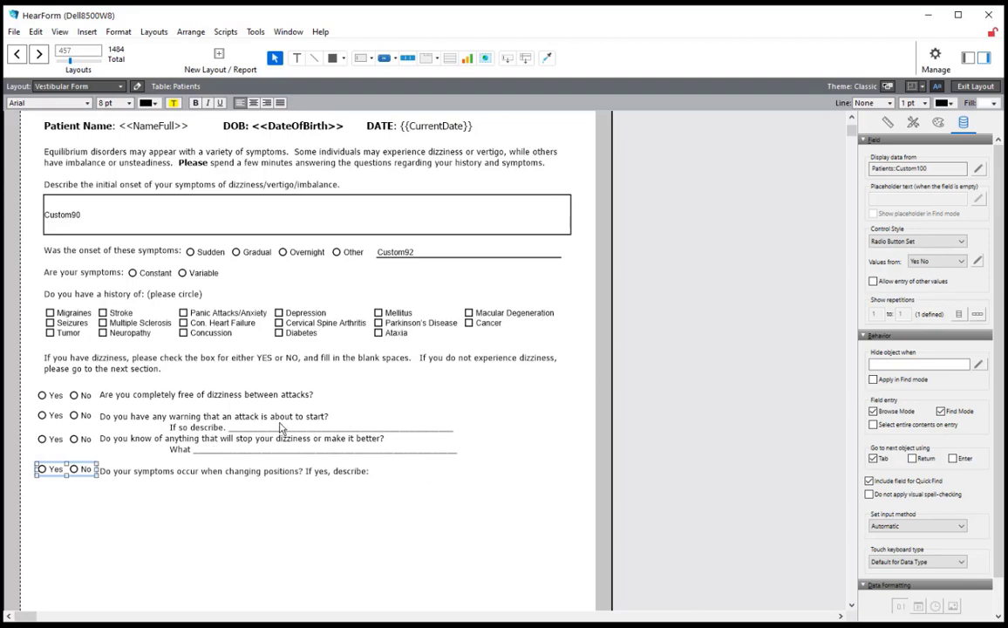
Save the layout changes, view the form outside layout editing, and reopen the layout for editing
click(974, 88)
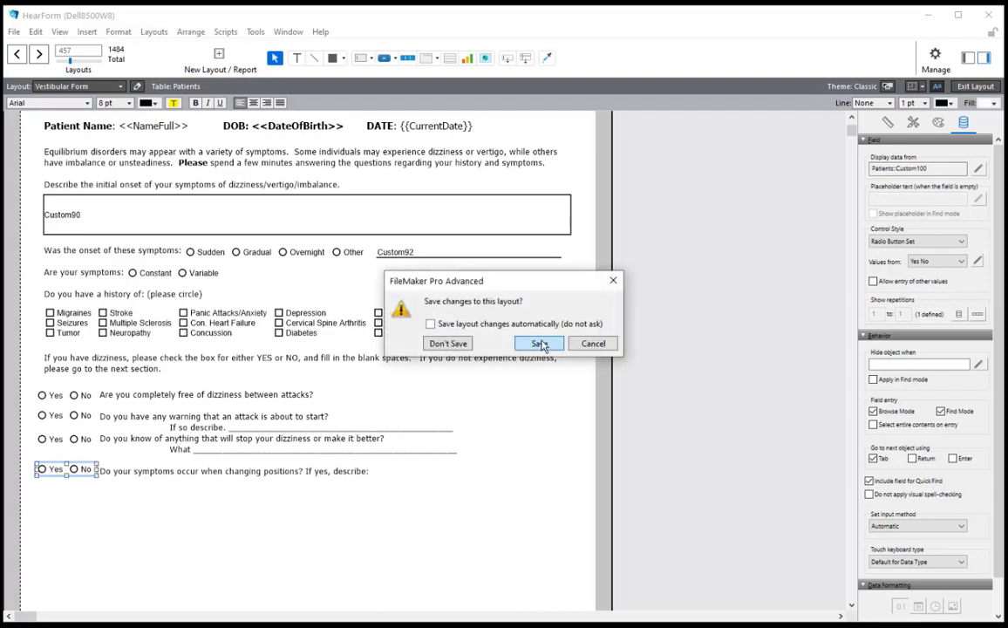
click(540, 343)
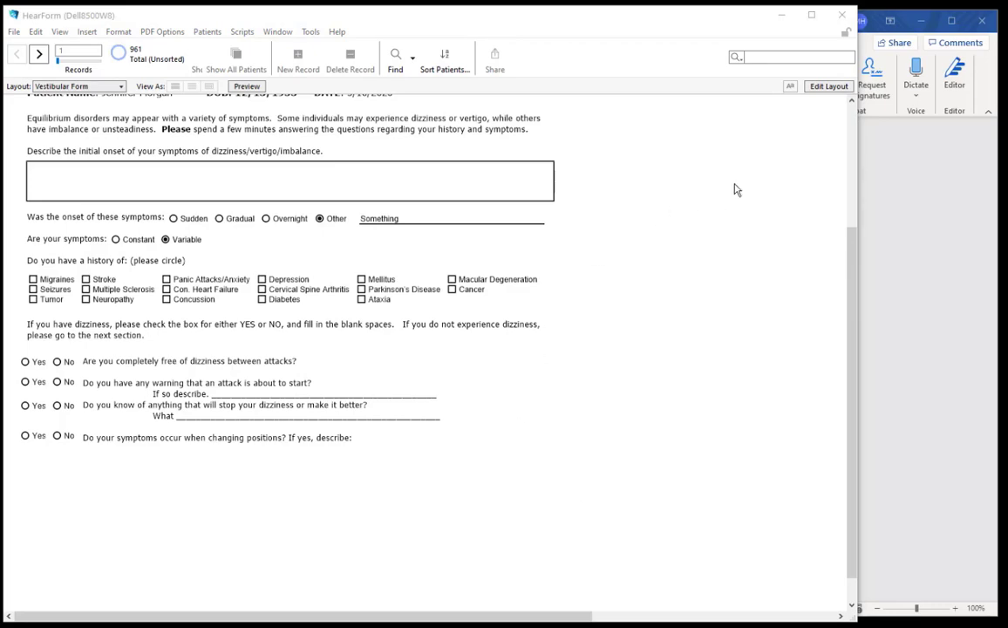
click(827, 87)
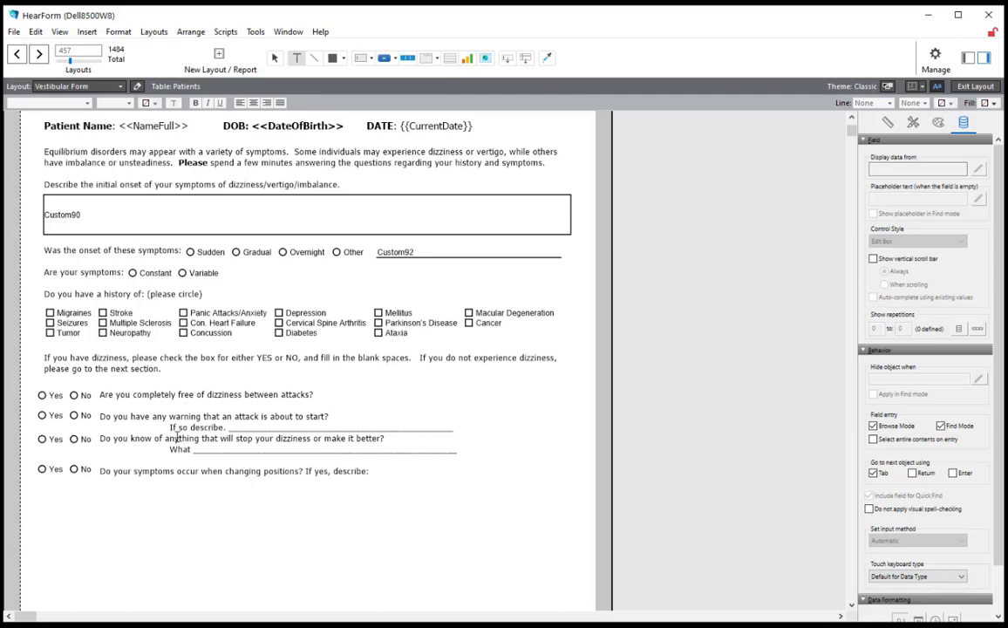
Insert a blank line after the "If so describe." line in the dizziness questions text
click(454, 427)
key(Return)
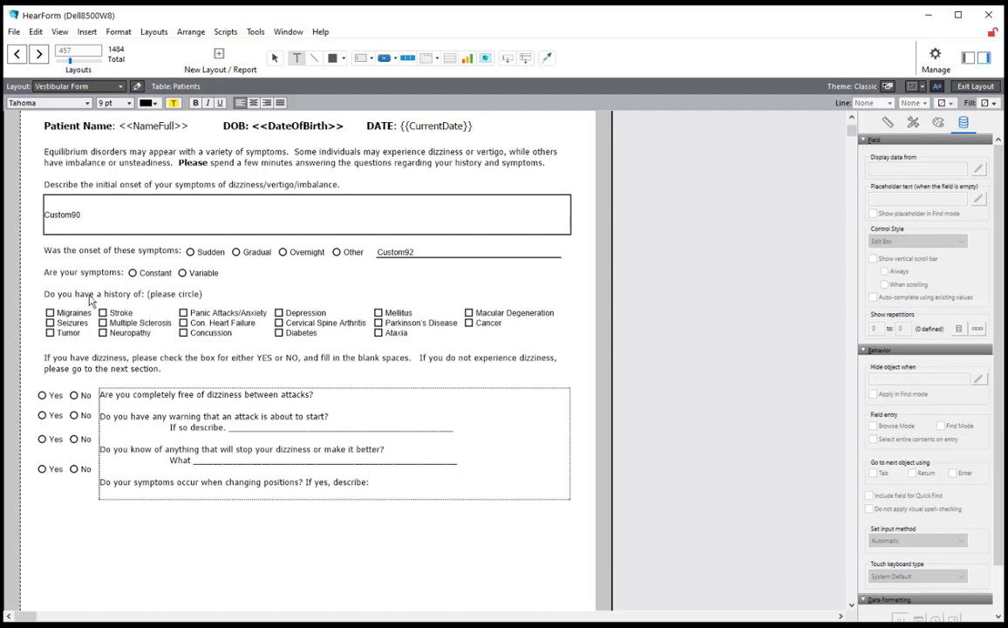
click(275, 59)
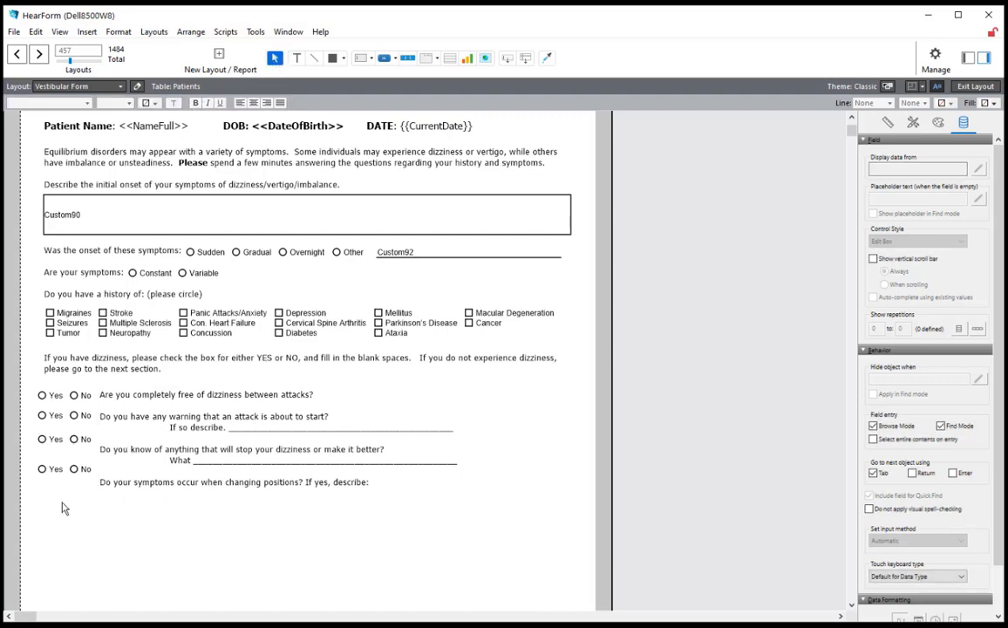
Move the last two Yes/No sets down so they line up with the shifted questions
drag(132, 568, 12, 429)
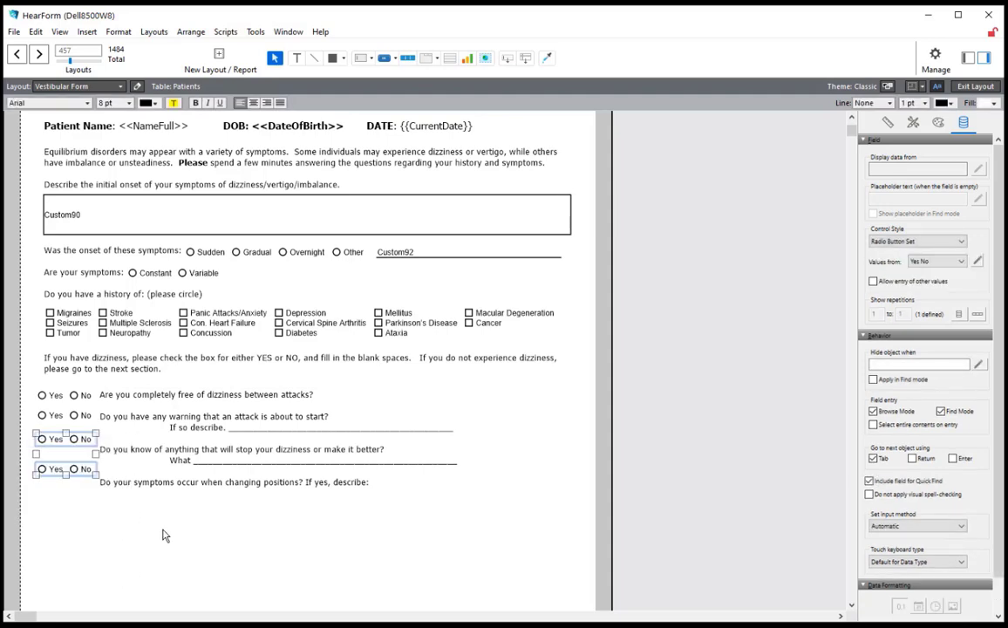
key(Down)
key(Down)
key(Down)
key(Down)
key(Down)
key(Down)
key(Down)
key(Down)
key(Down)
key(Down)
key(Down)
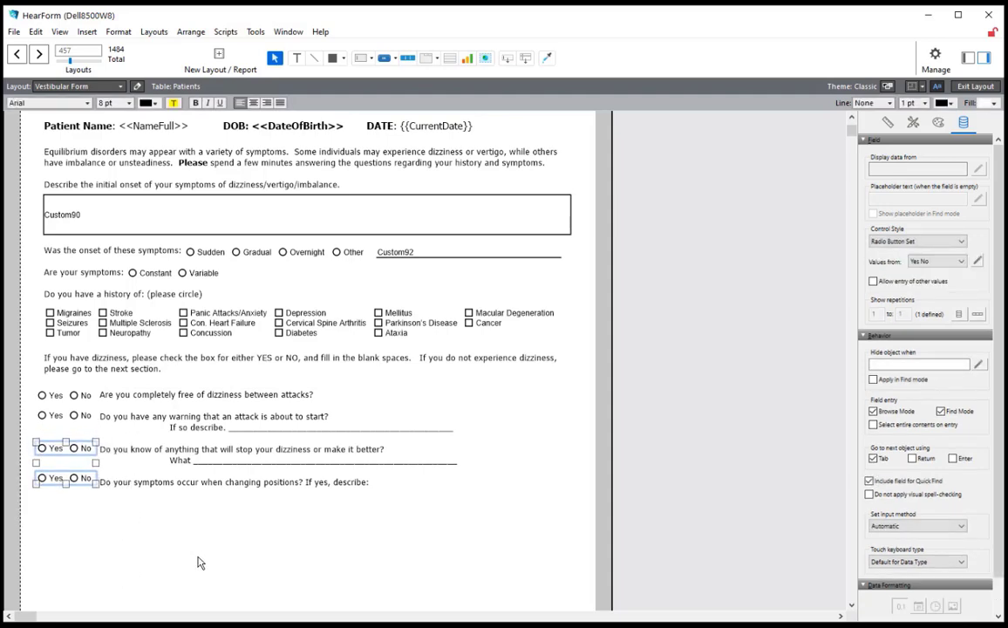
key(Down)
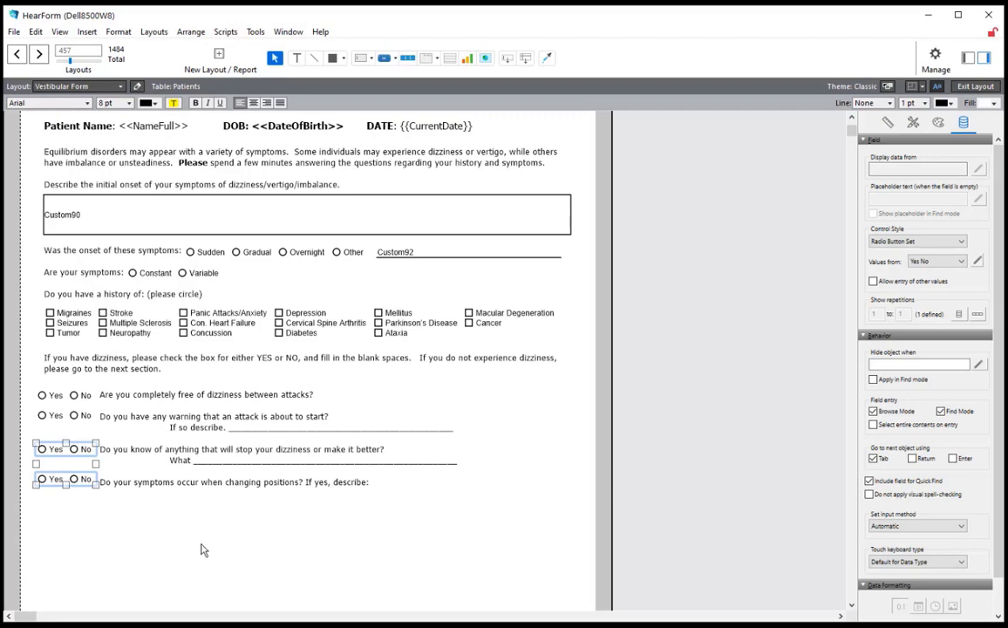
drag(177, 551, 19, 424)
Set the line spacing height of the dizziness questions text block to 1.2 lines
click(243, 433)
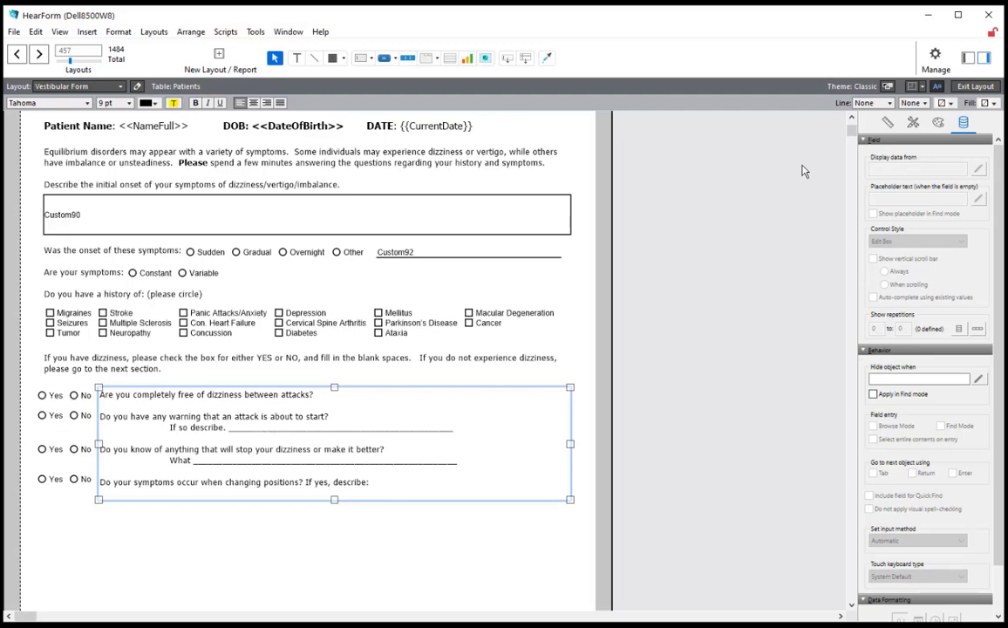
click(940, 122)
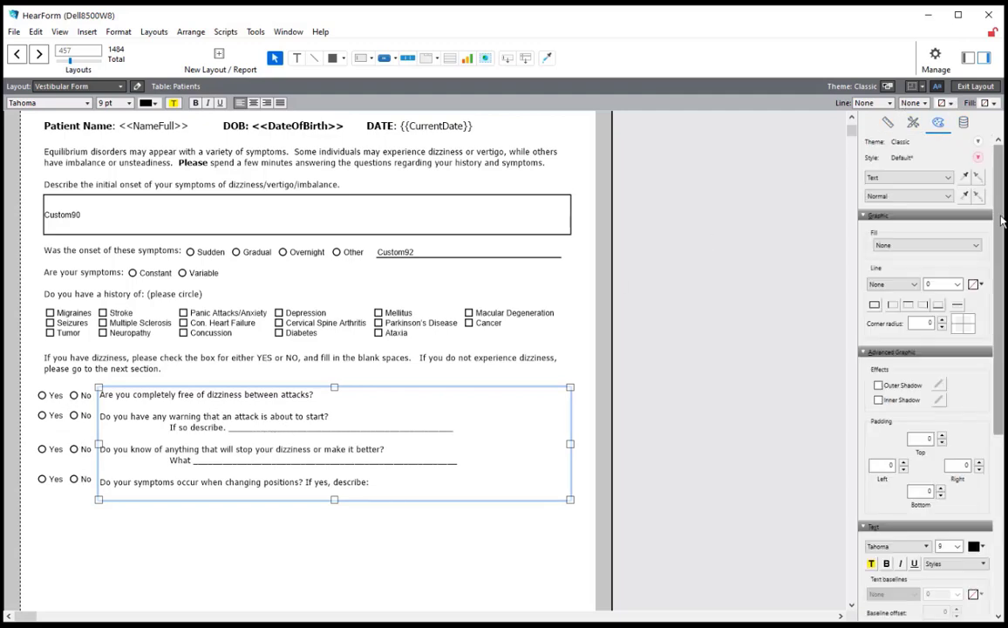
drag(1001, 218, 1000, 406)
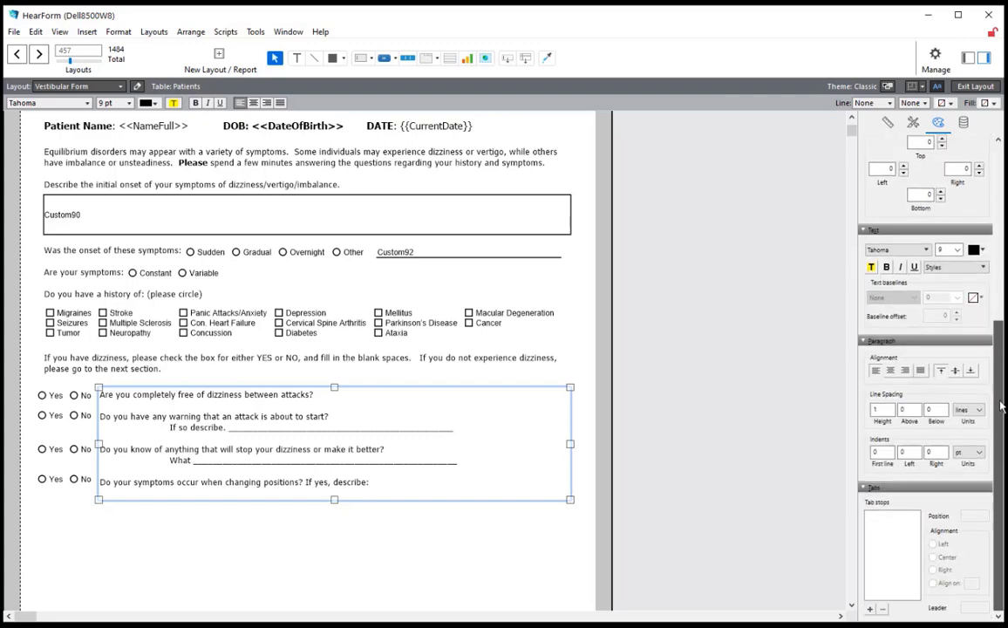
click(881, 408)
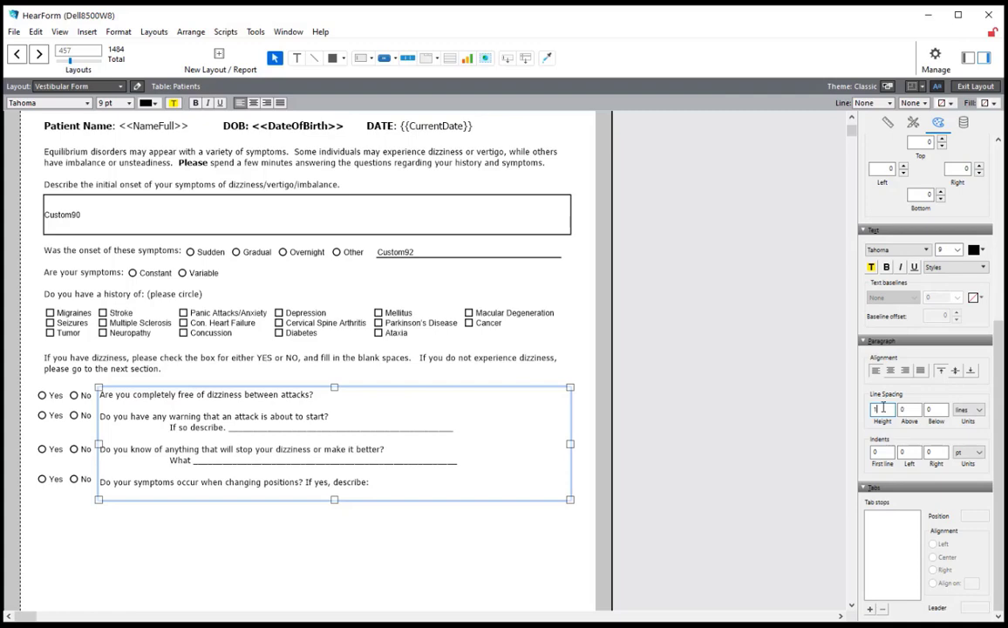
key(Tab)
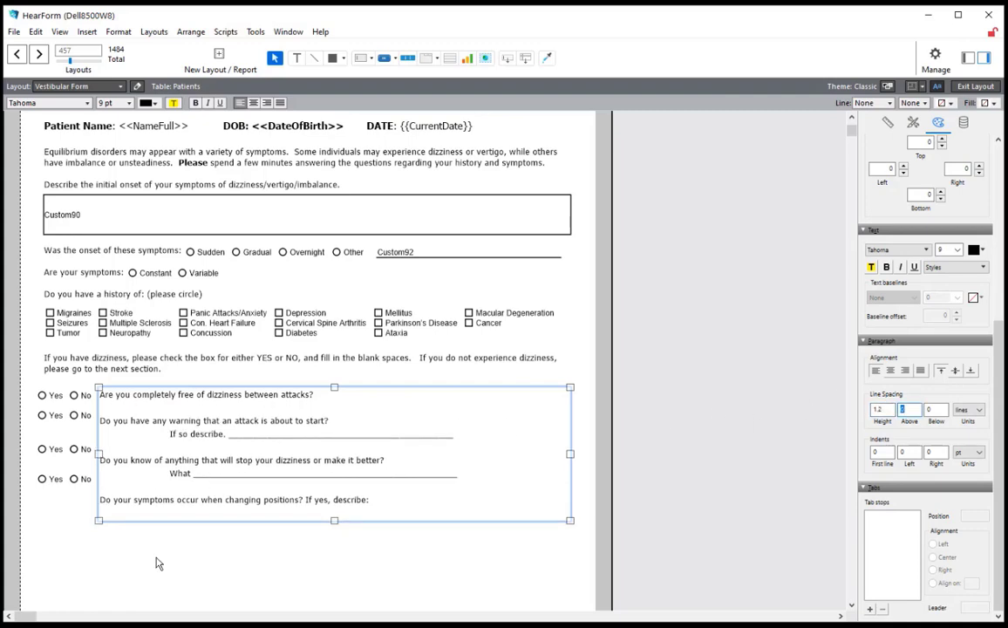
Move the lower three Yes/No sets down until the upper one lines up with the attack warning question
drag(144, 578, 12, 408)
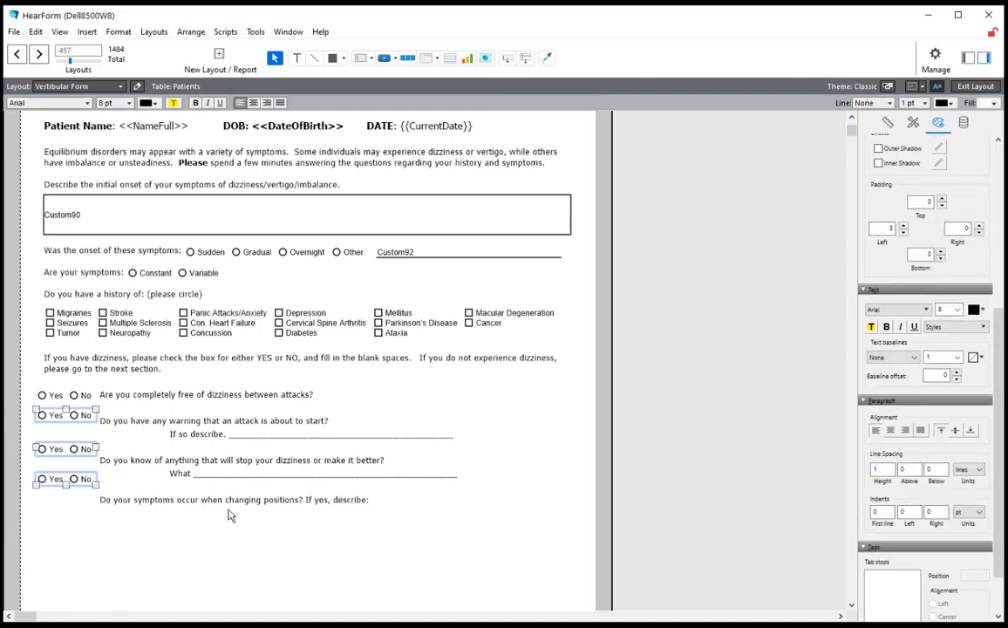
key(Down)
key(Down)
key(Down)
key(Down)
key(Down)
key(Down)
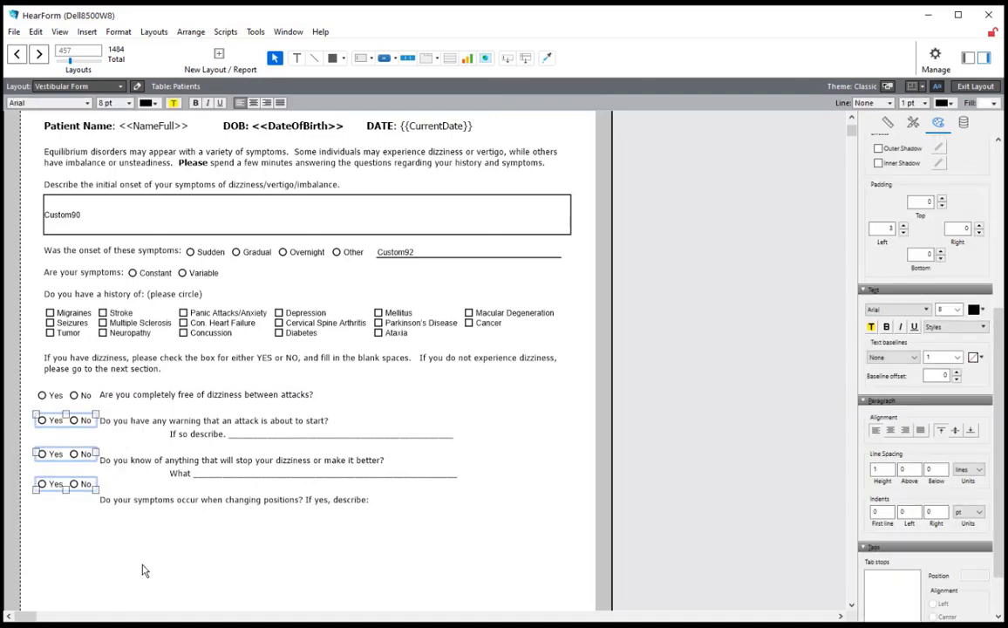
Move the last two Yes/No sets down to align with "Do you know of anything that will stop your dizziness or make it better?"
drag(146, 565, 12, 432)
key(Down)
key(Down)
key(Down)
key(Down)
key(Down)
key(Down)
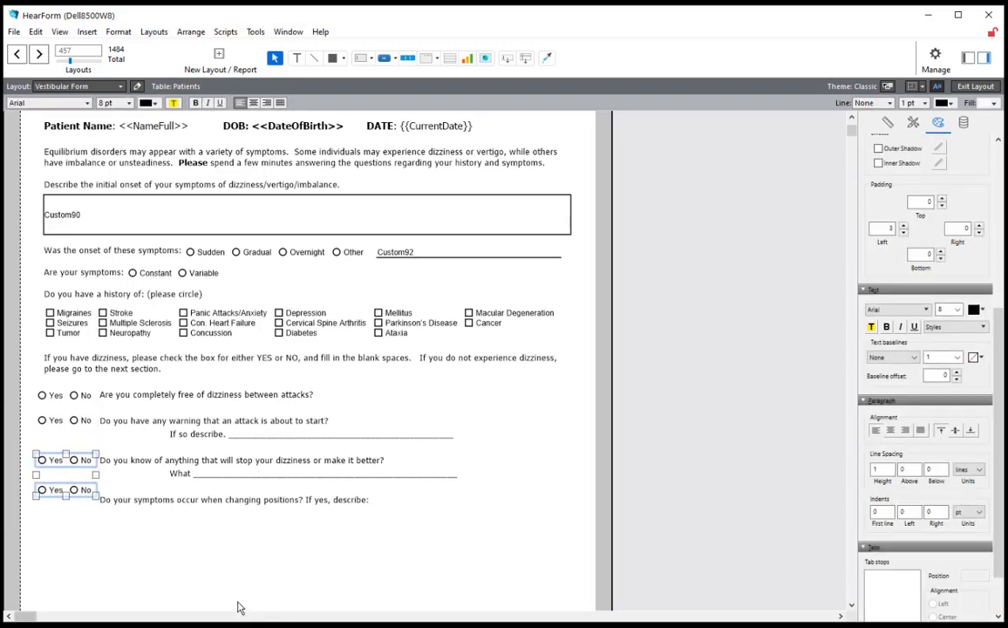
Move the last Yes/No set down to align with the question about symptoms when changing positions
drag(146, 550, 11, 469)
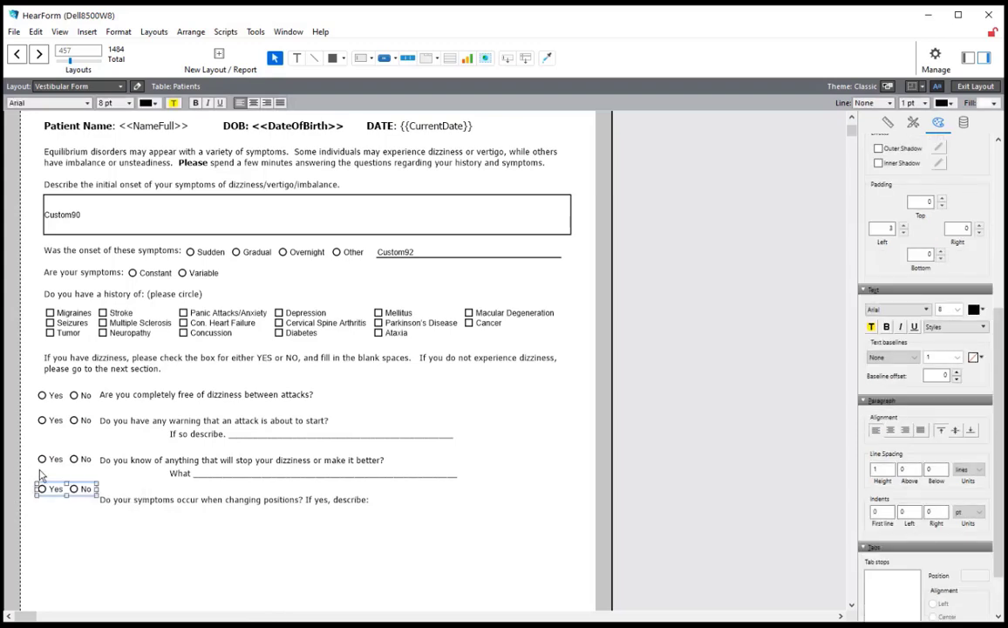
key(Down)
key(Down)
key(Down)
key(Down)
key(Down)
key(Down)
key(Down)
key(Down)
key(Down)
key(Down)
key(Down)
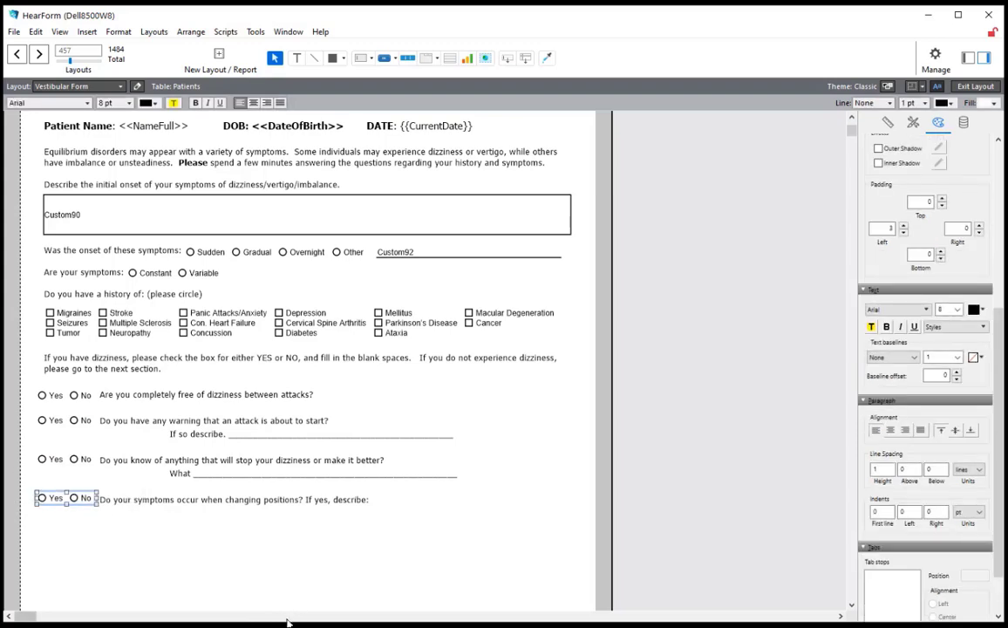
click(185, 571)
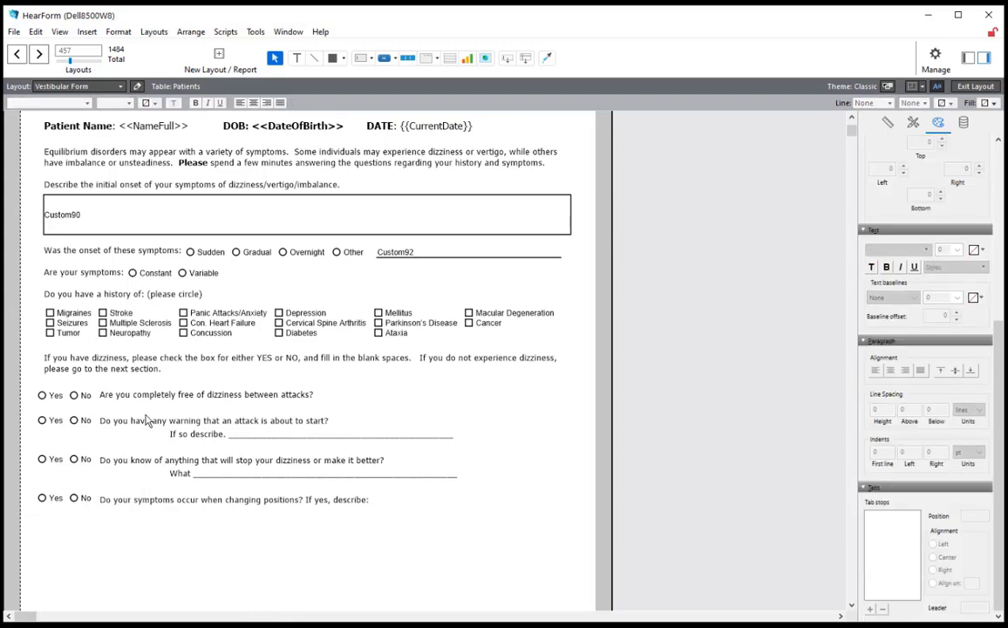
Duplicate the underlined Custom92 field onto the "If so describe." blank and assign the copy to the Custom96 field
click(410, 255)
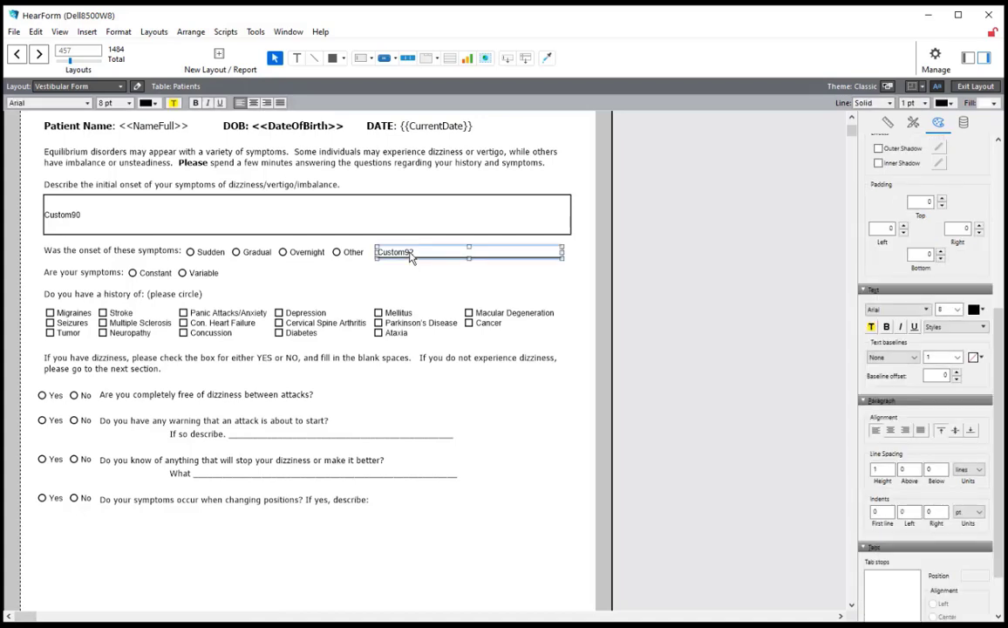
drag(370, 314, 263, 438)
double_click(262, 431)
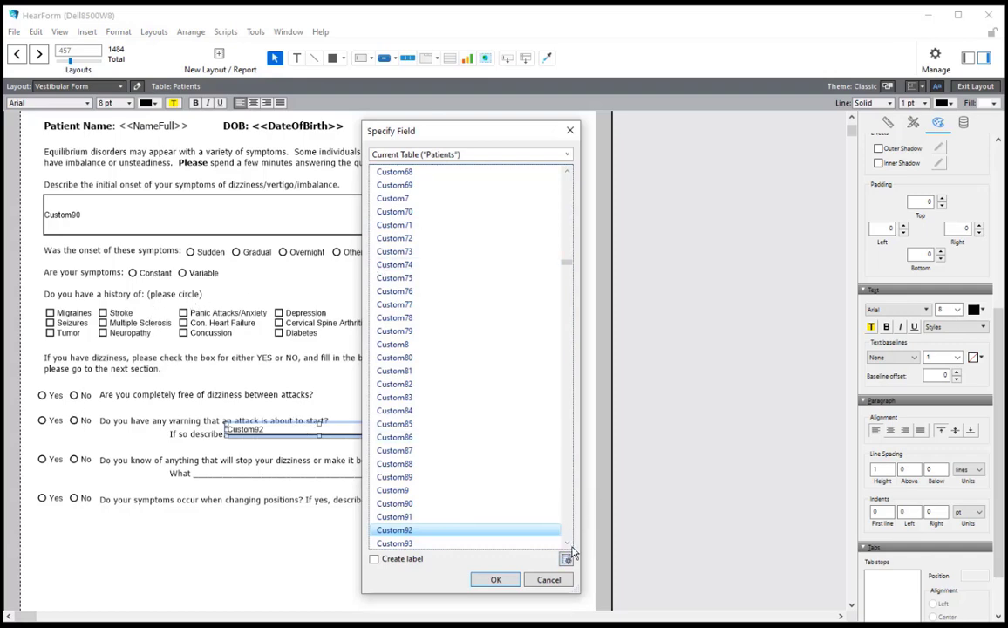
scroll(567, 544, down, 5)
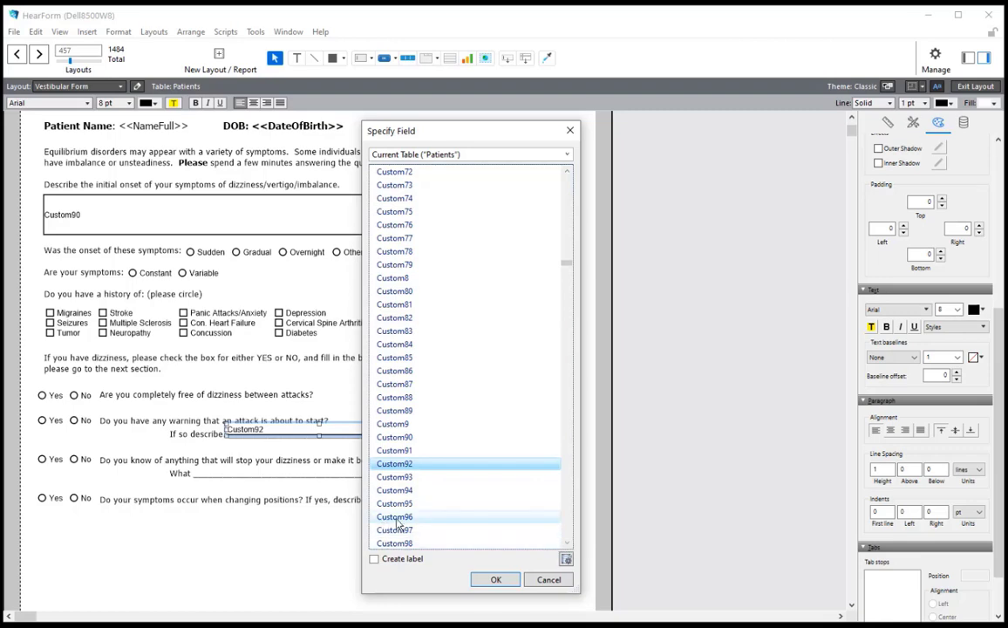
click(394, 543)
click(495, 580)
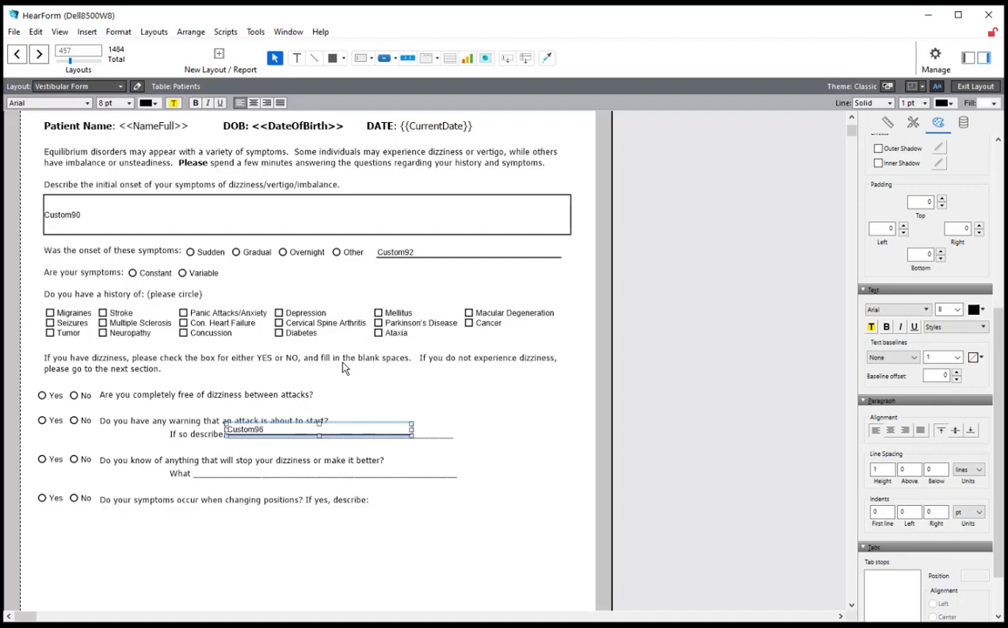
Check which field is assigned to the Yes/No set beside the attack warning question
double_click(62, 421)
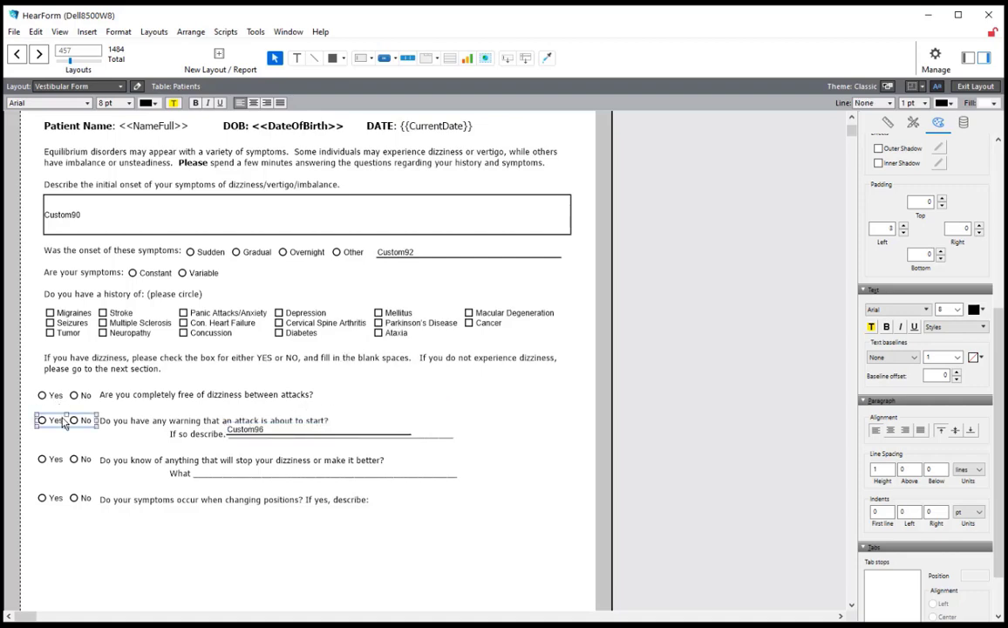
click(548, 578)
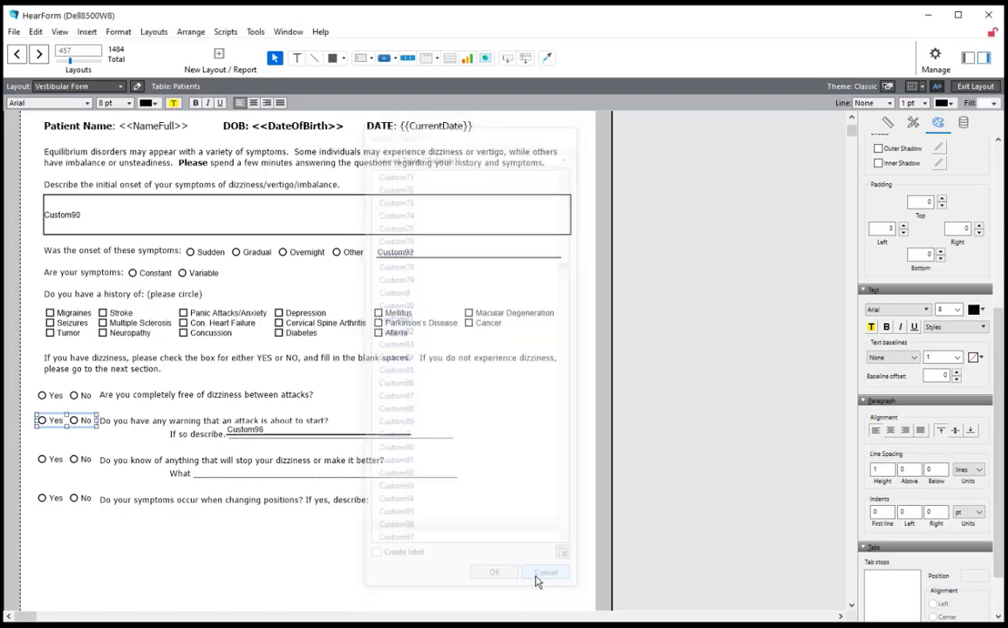
Reassign the fill-in field on the "If so describe." blank to the Custom97 field
double_click(283, 430)
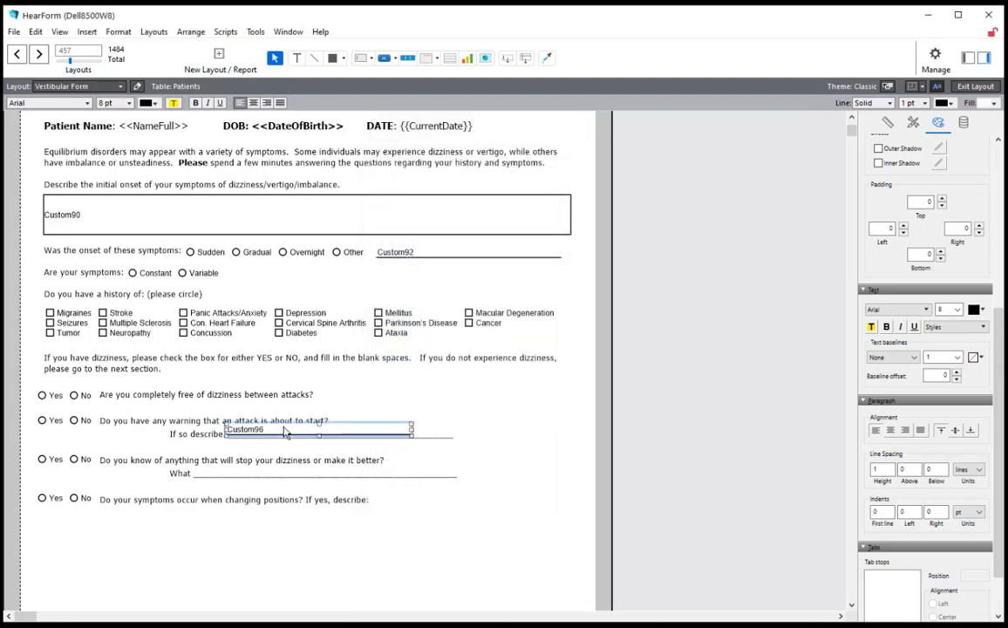
click(414, 546)
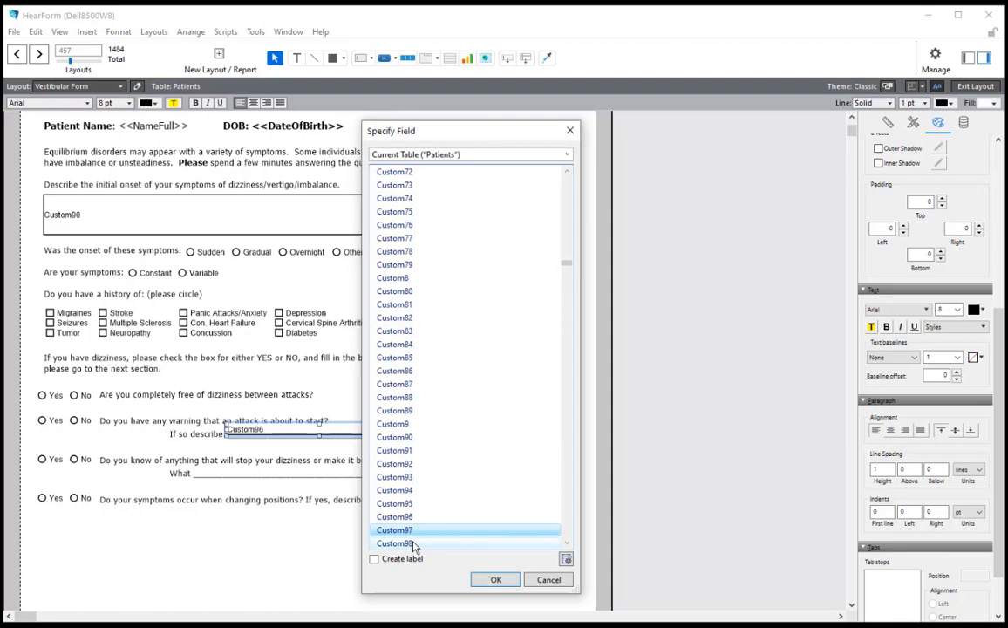
click(497, 580)
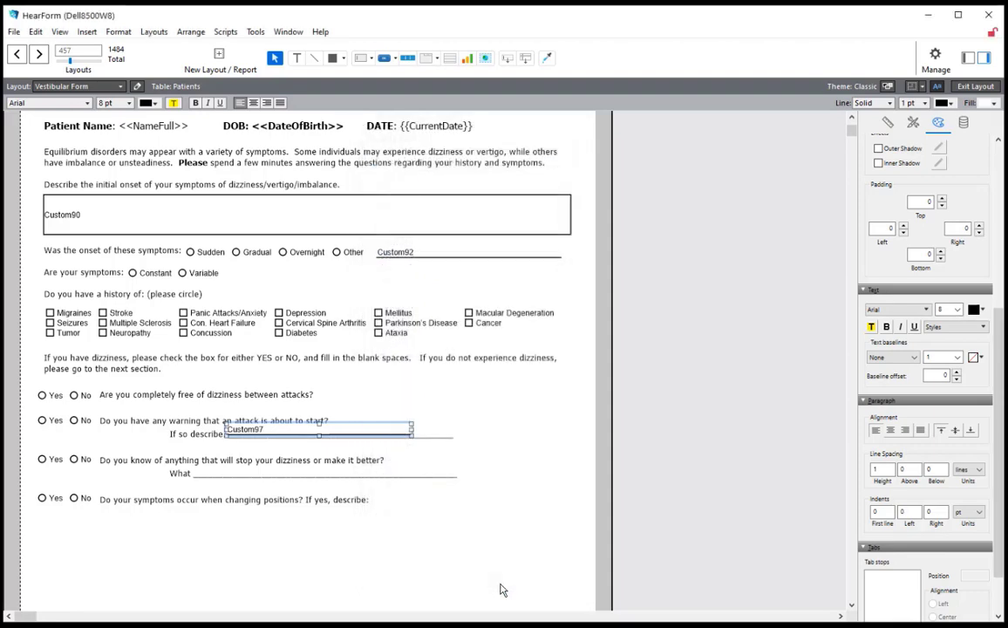
Duplicate the underlined Custom97 field onto the "What" blank and assign the copy to the Custom99 field
drag(268, 434, 255, 473)
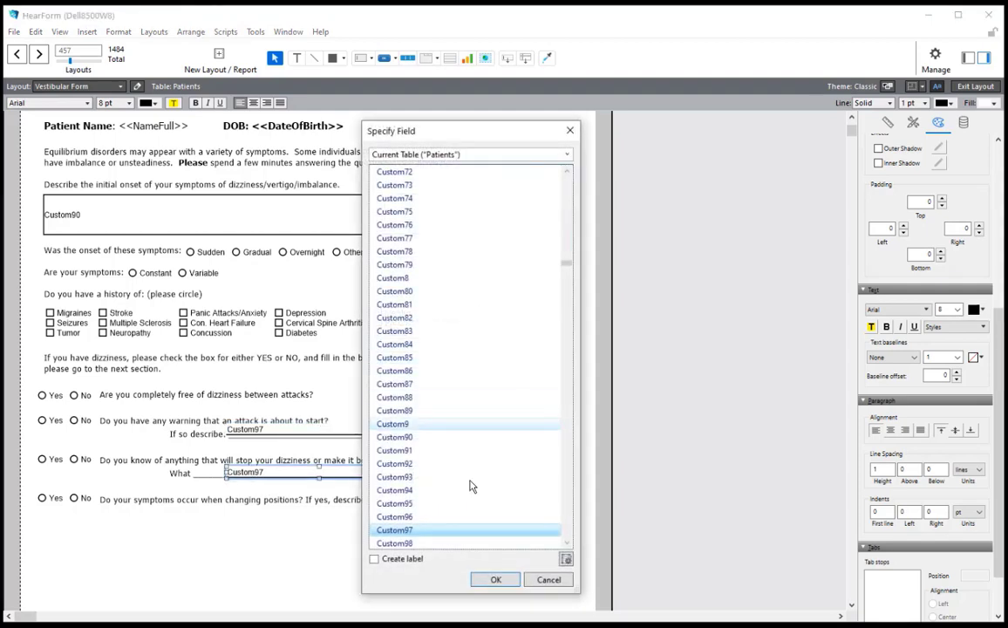
click(566, 542)
click(436, 531)
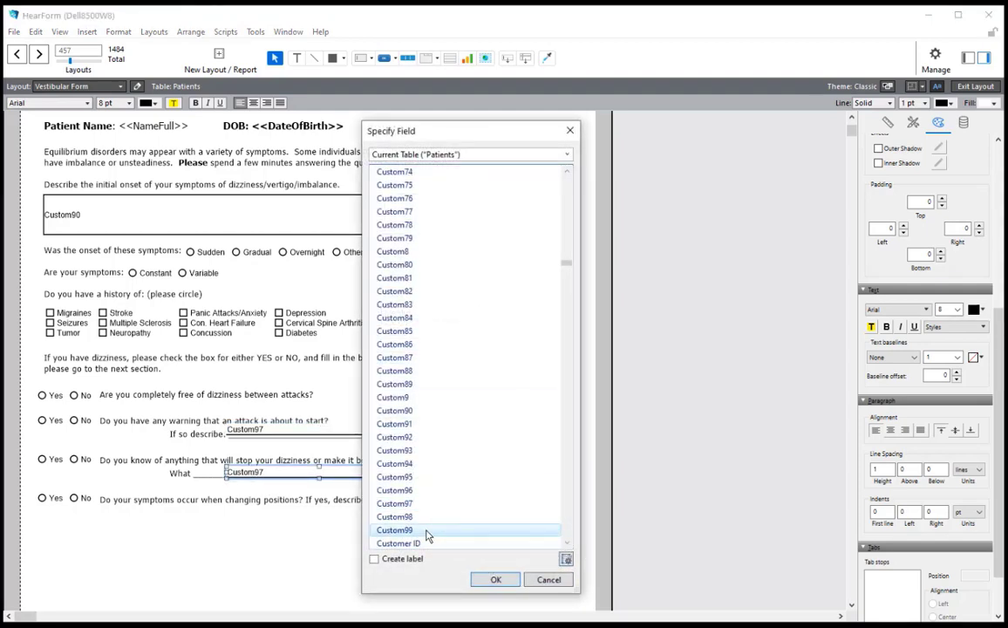
click(489, 579)
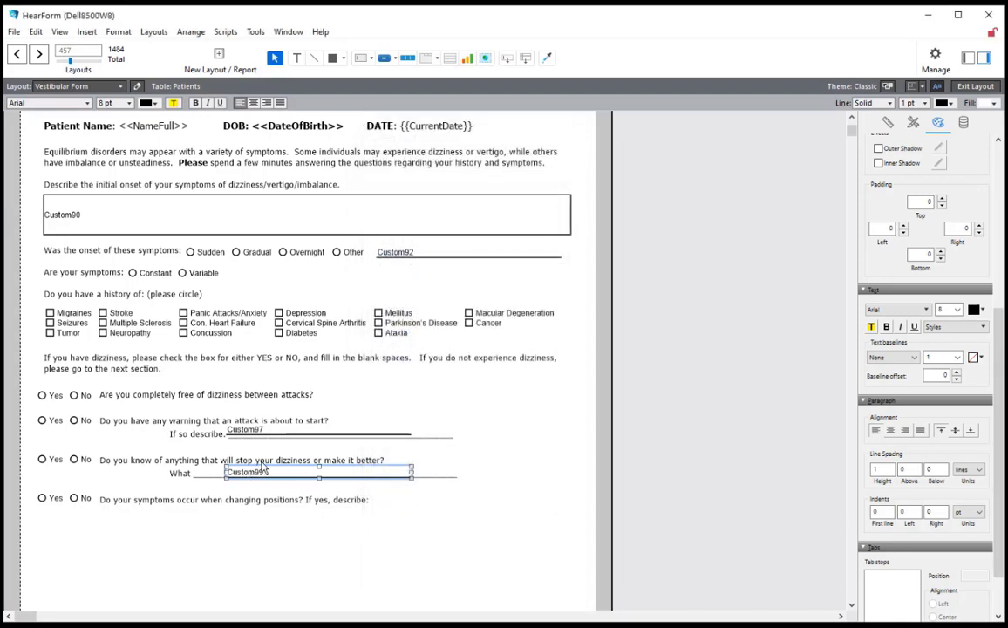
Shift the Custom99 field left to the start of the "What" blank and widen it to span the whole blank
key(Left)
key(Left)
key(Left)
key(Left)
key(Left)
key(Left)
key(Left)
key(Left)
key(Left)
key(Left)
key(Left)
key(Left)
key(Left)
key(Left)
key(Left)
key(Left)
key(Left)
key(Left)
key(Left)
key(Left)
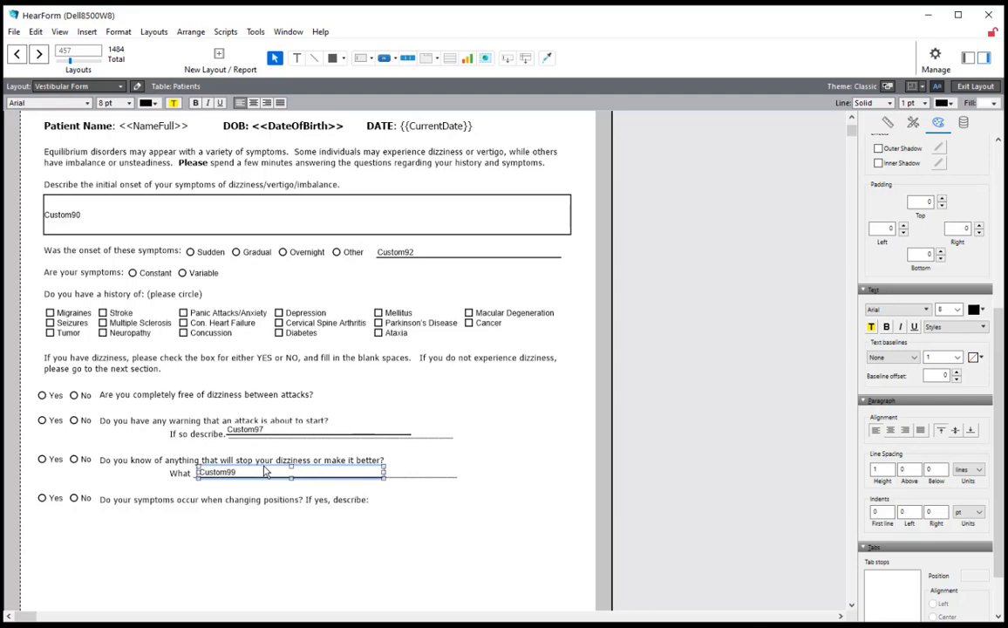
key(Left)
key(Left)
key(Left)
key(Left)
drag(381, 471, 459, 470)
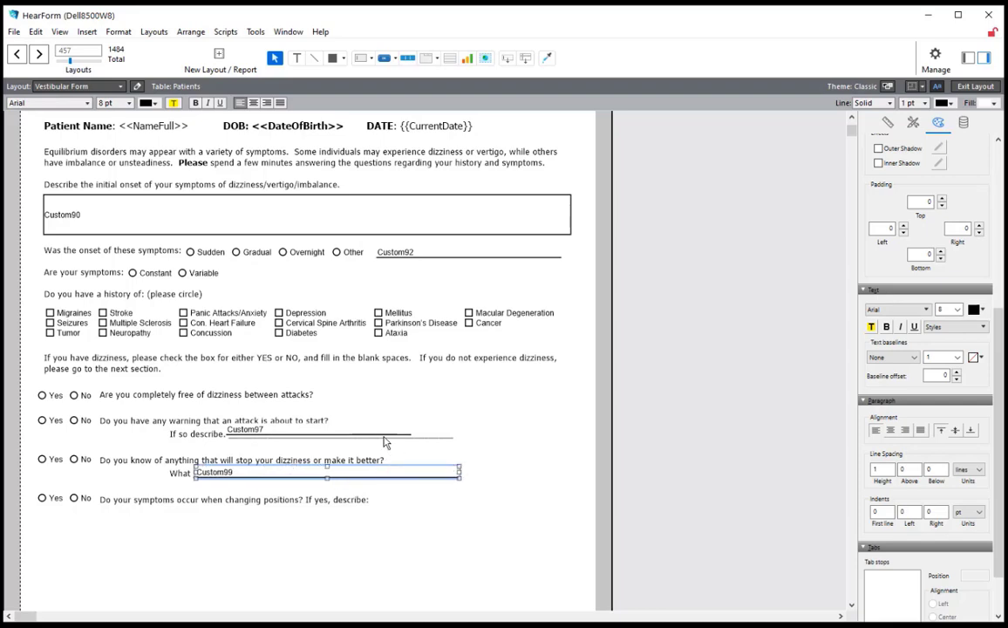
Set the line style of the Custom97 and Custom99 fields to None
click(274, 432)
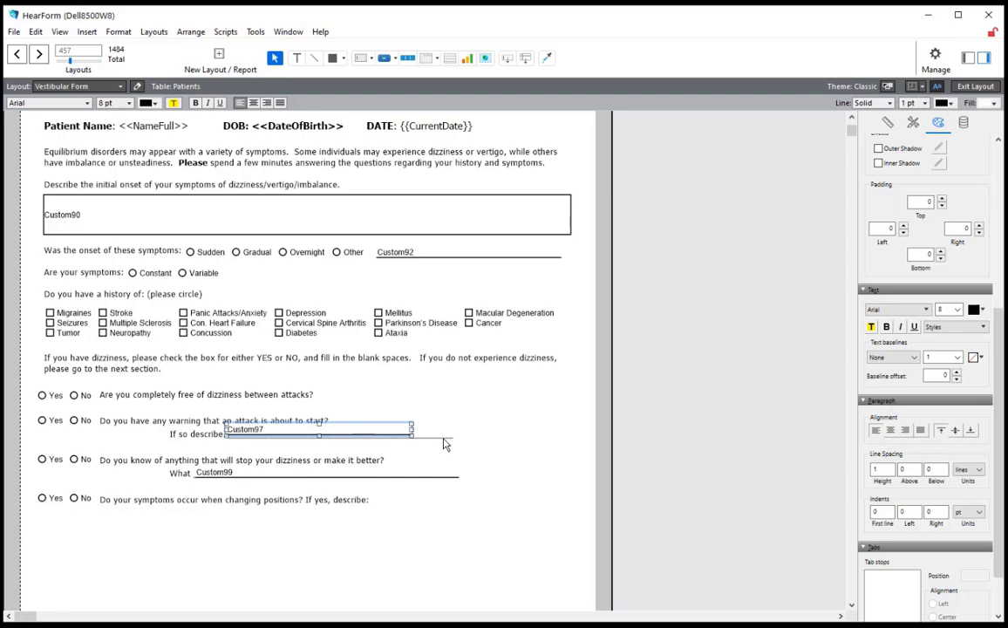
shift+click(233, 472)
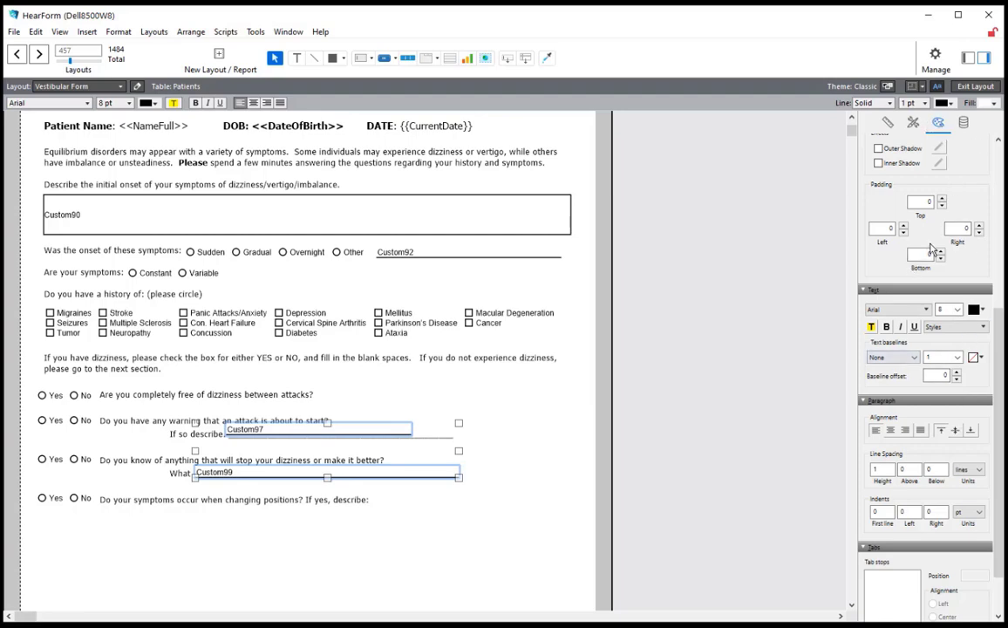
scroll(931, 250, up, 4)
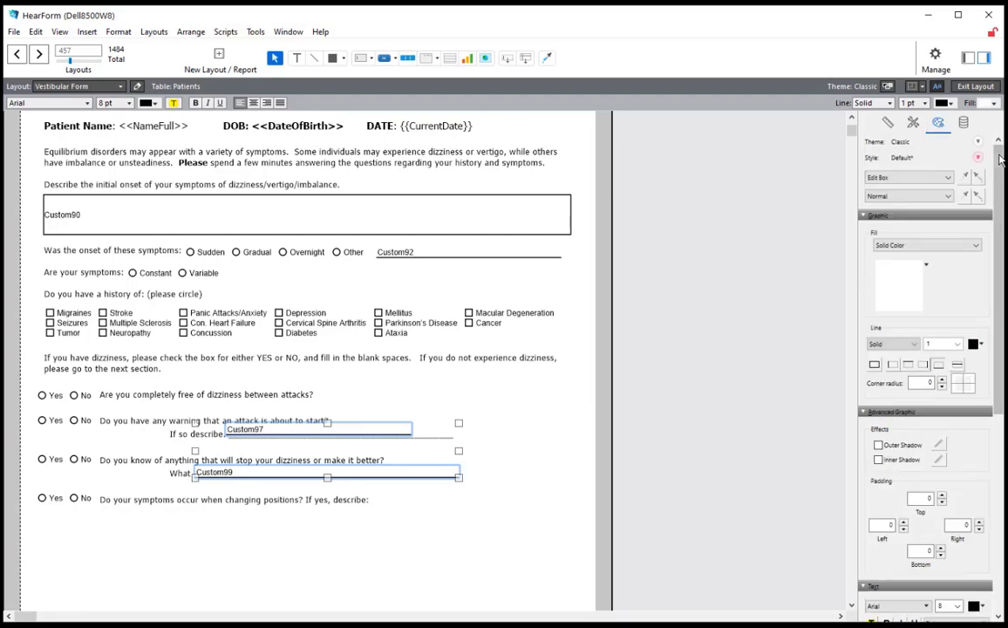
click(889, 345)
click(882, 354)
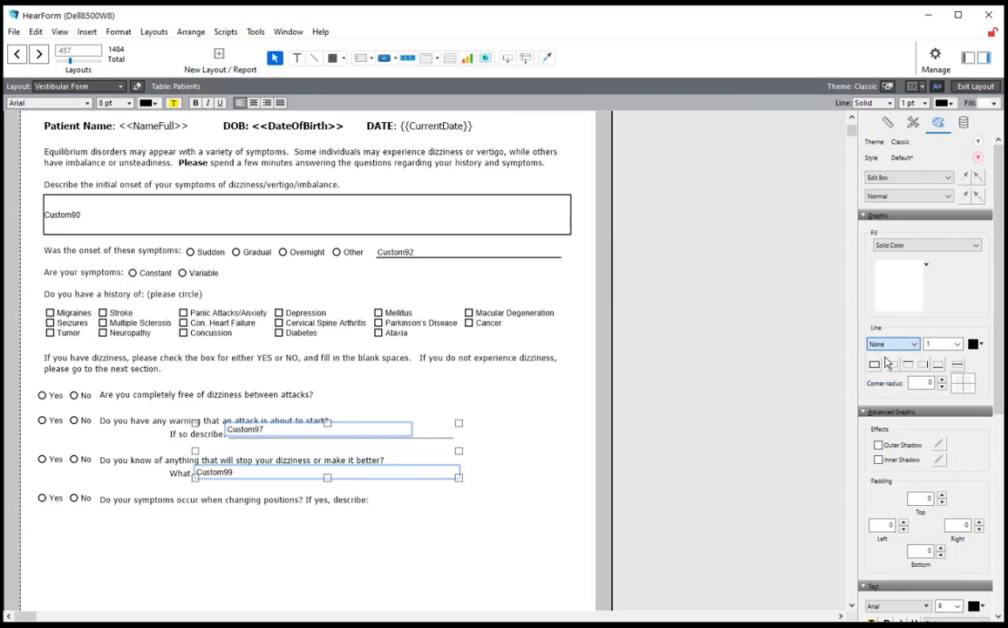
click(636, 466)
Move the Custom97 field slightly right and down so it sits on the "If so describe." blank
click(281, 432)
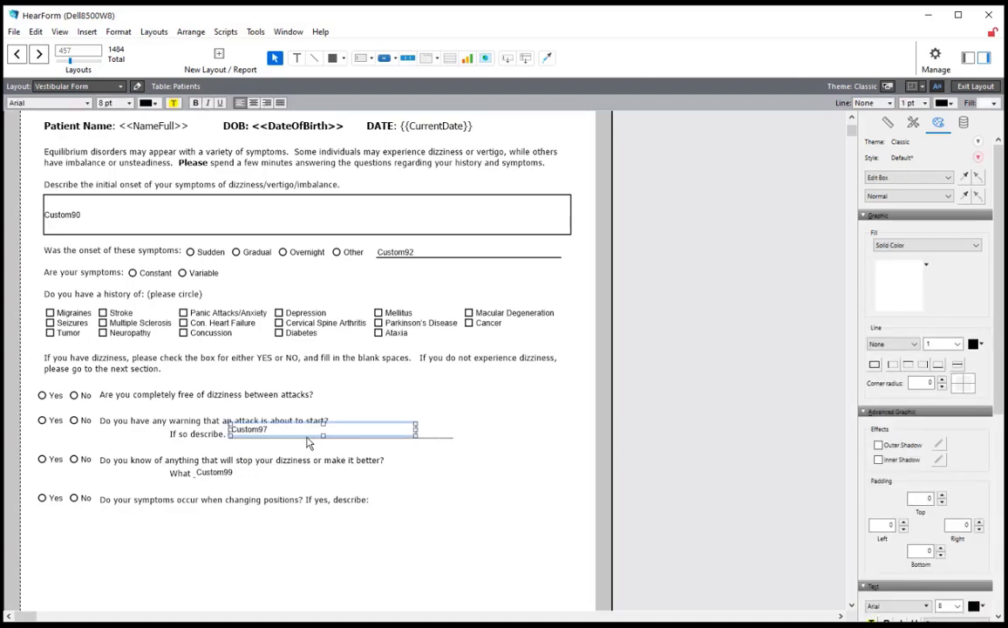
drag(307, 442, 311, 449)
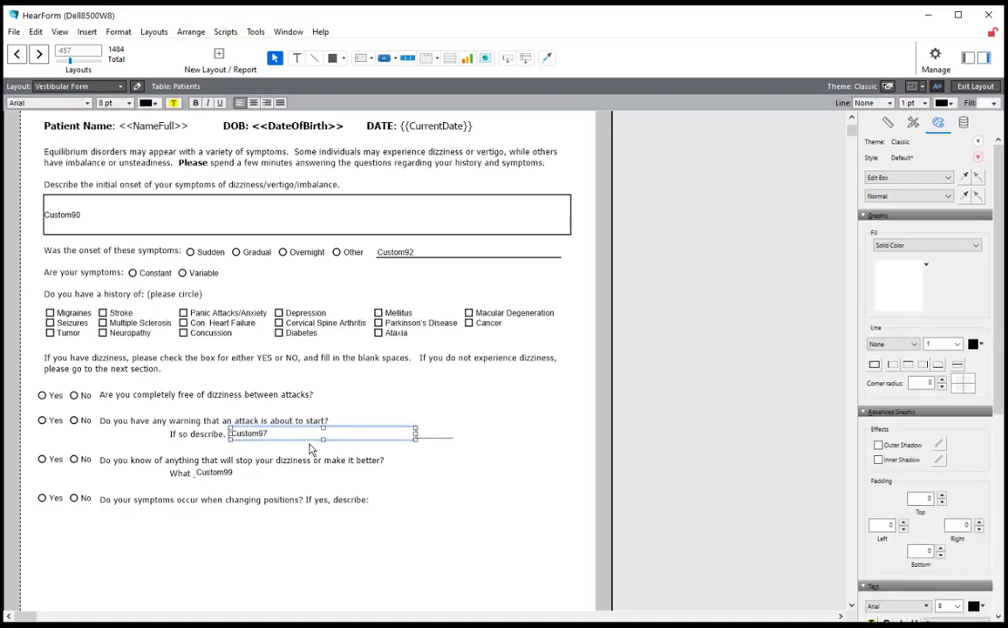
click(682, 441)
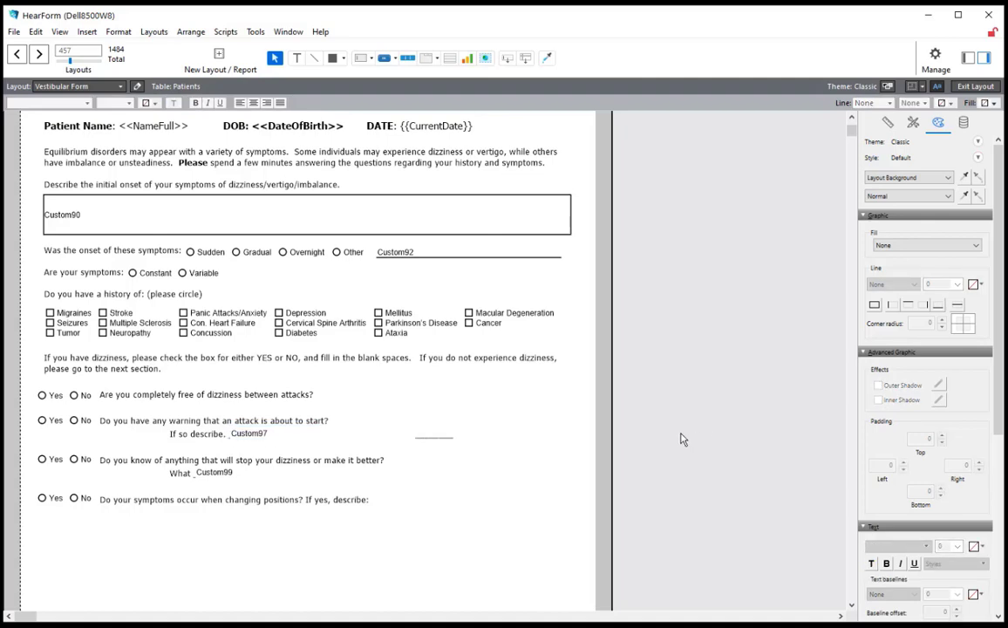
Set the fill of the Custom97 and Custom99 fields to None so the printed blanks show through
click(302, 439)
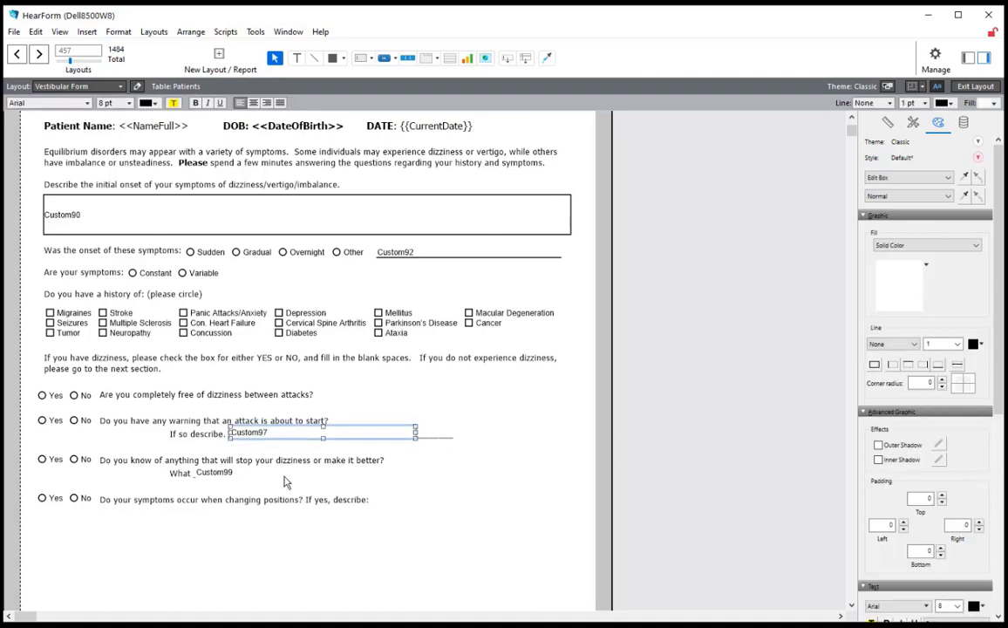
shift+click(218, 477)
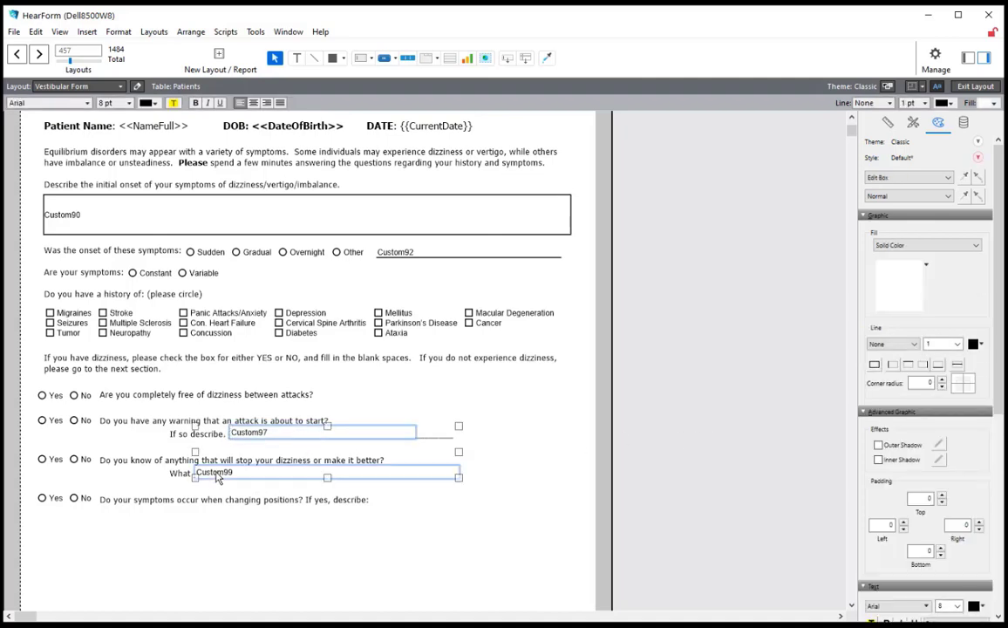
click(898, 246)
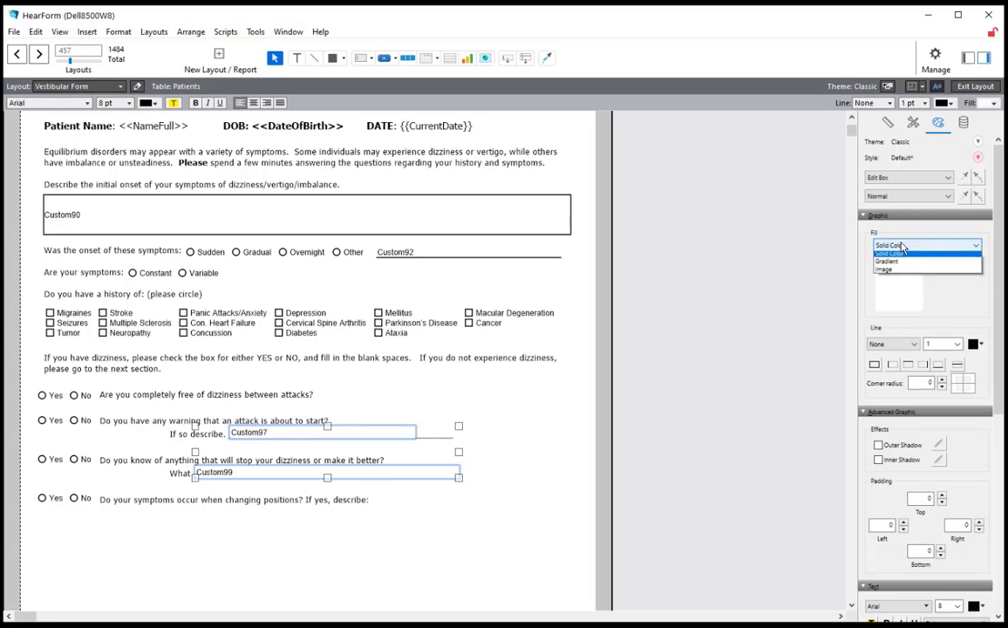
click(886, 257)
click(710, 499)
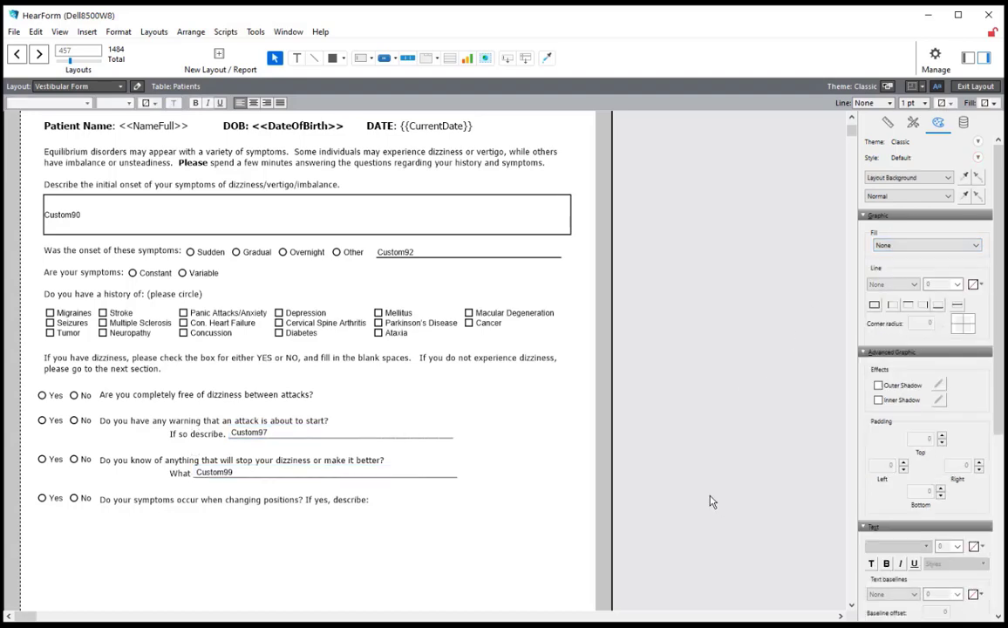
Nudge the Custom99 field right and widen the Custom97 field to the end of the "If so describe." blank
click(217, 474)
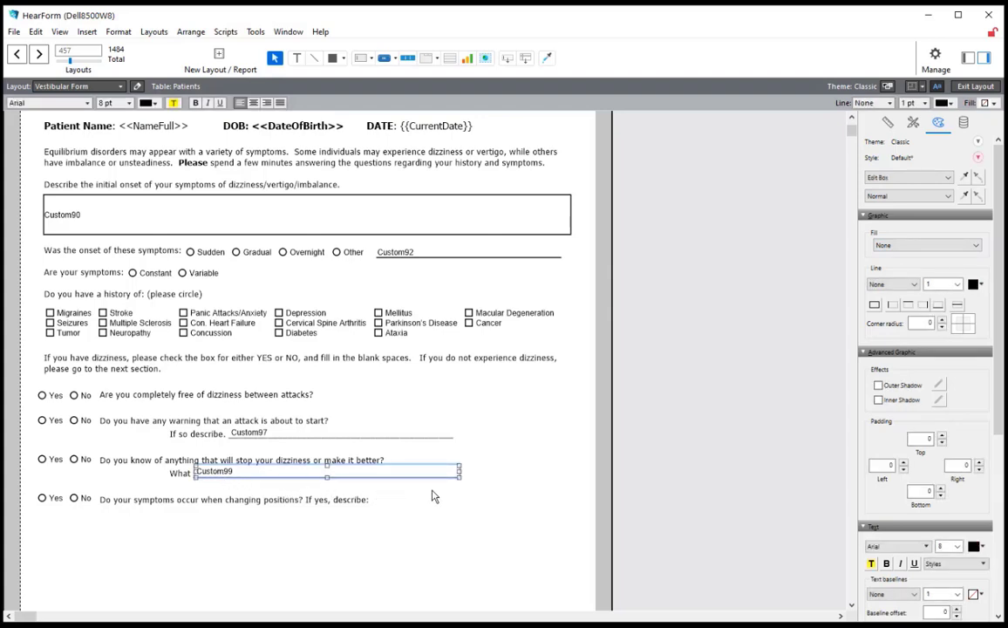
key(Right)
click(267, 436)
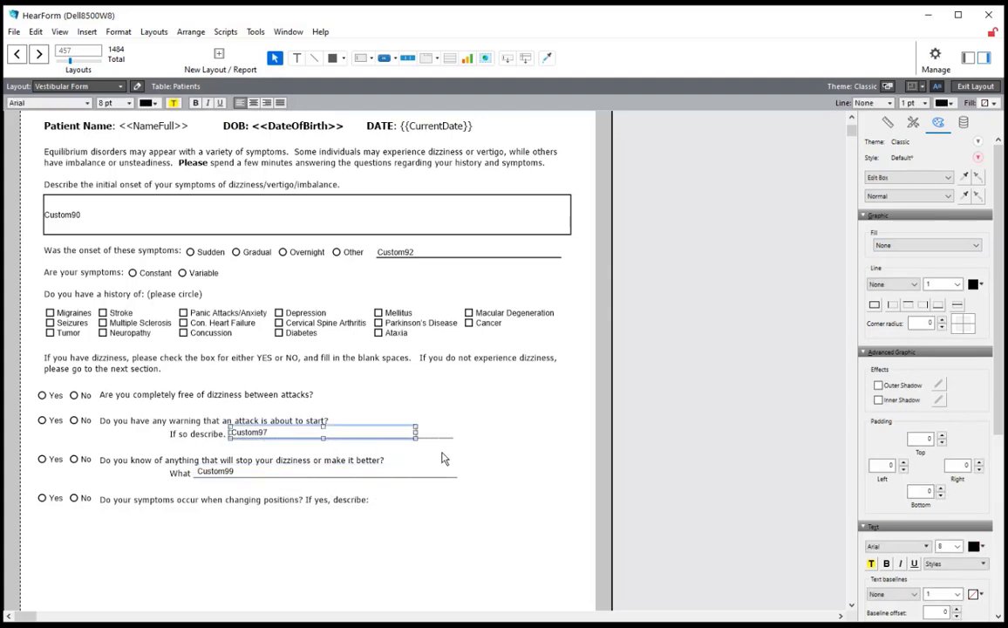
drag(416, 431, 454, 431)
click(663, 427)
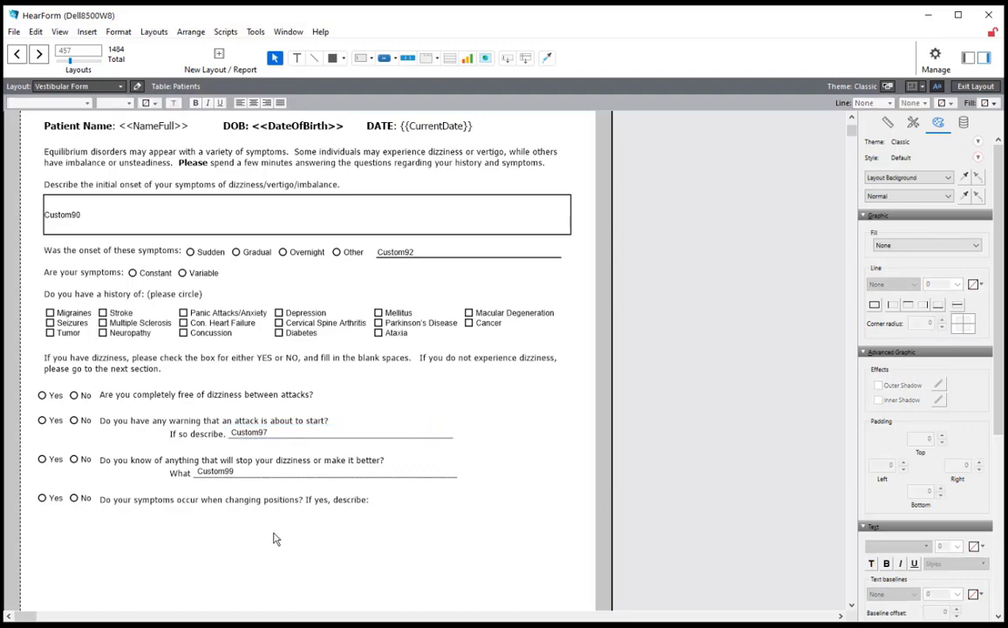
Nudge the last Yes/No set down to line up with the question about symptoms when changing positions
click(53, 502)
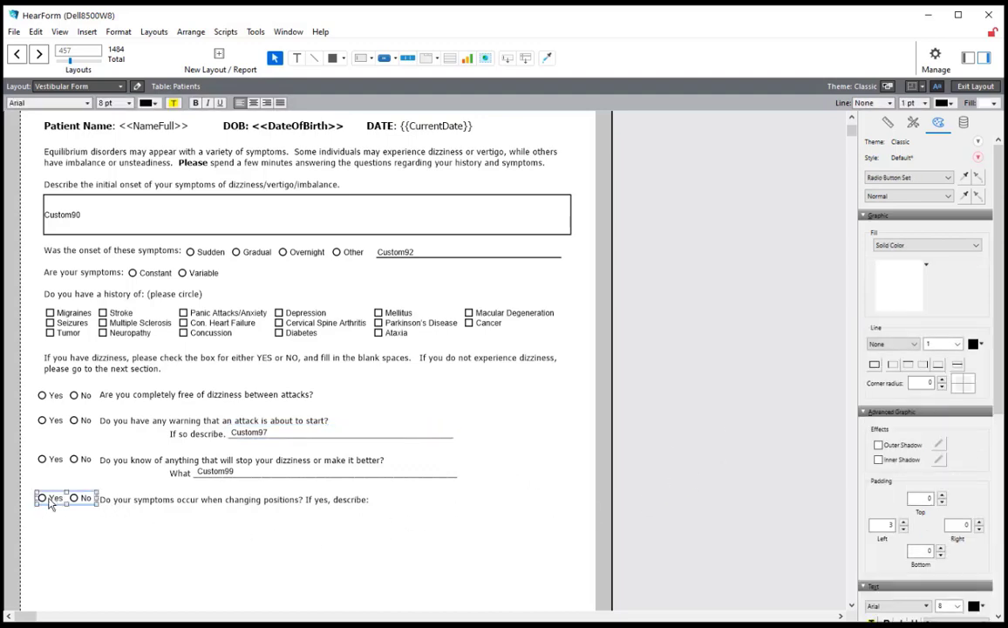
key(Down)
key(Down)
key(Down)
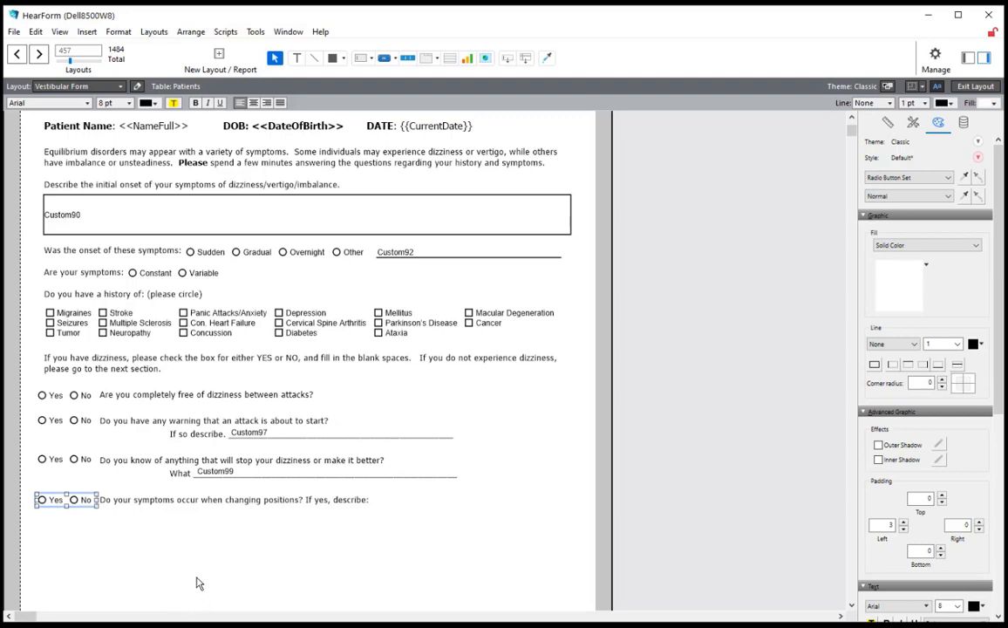
key(Up)
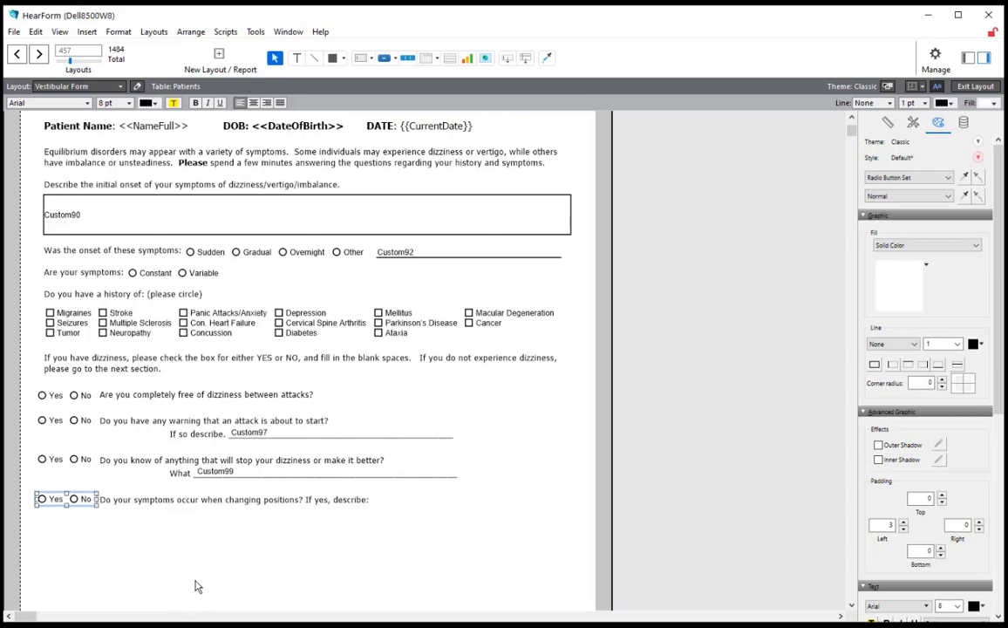
Switch the Vestibular Form to Browse mode and save the layout changes
click(646, 374)
key(ctrl+b)
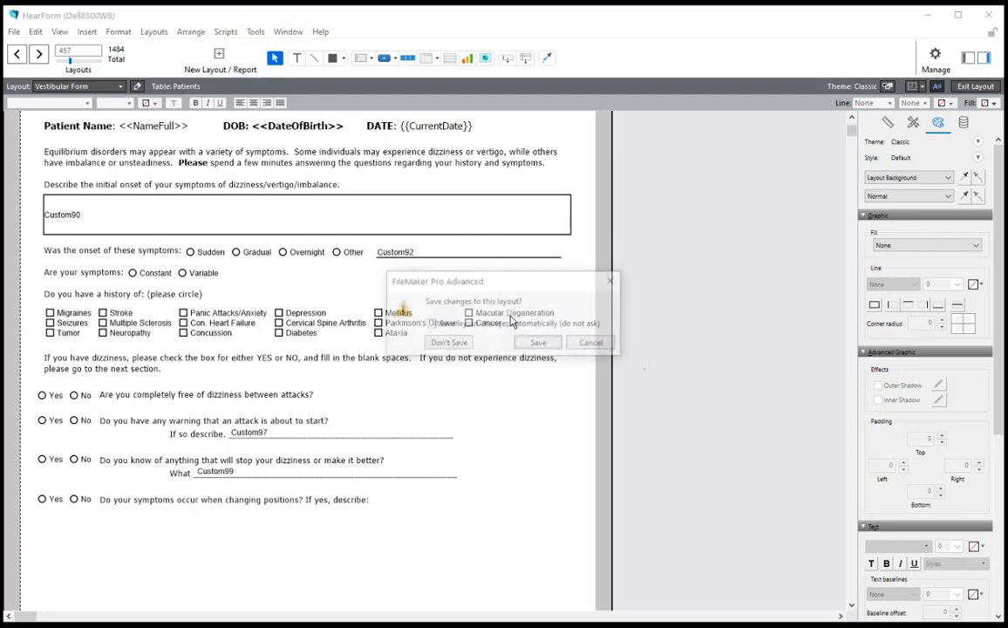
click(538, 343)
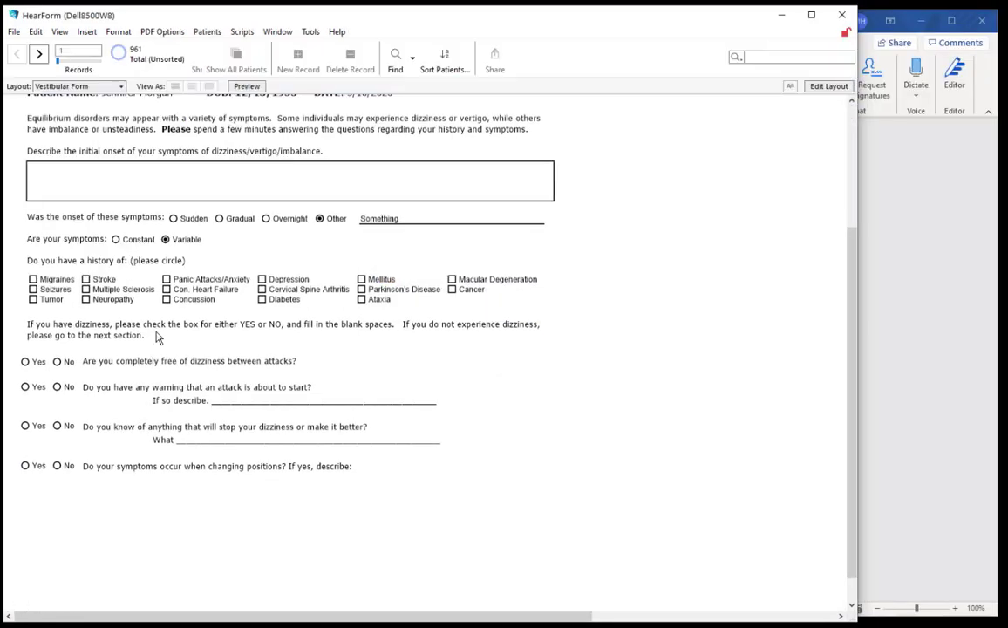
Test the form by checking Migraines and Neuropathy, answering No to the attack warning and relief questions, and Yes to changing positions
click(39, 280)
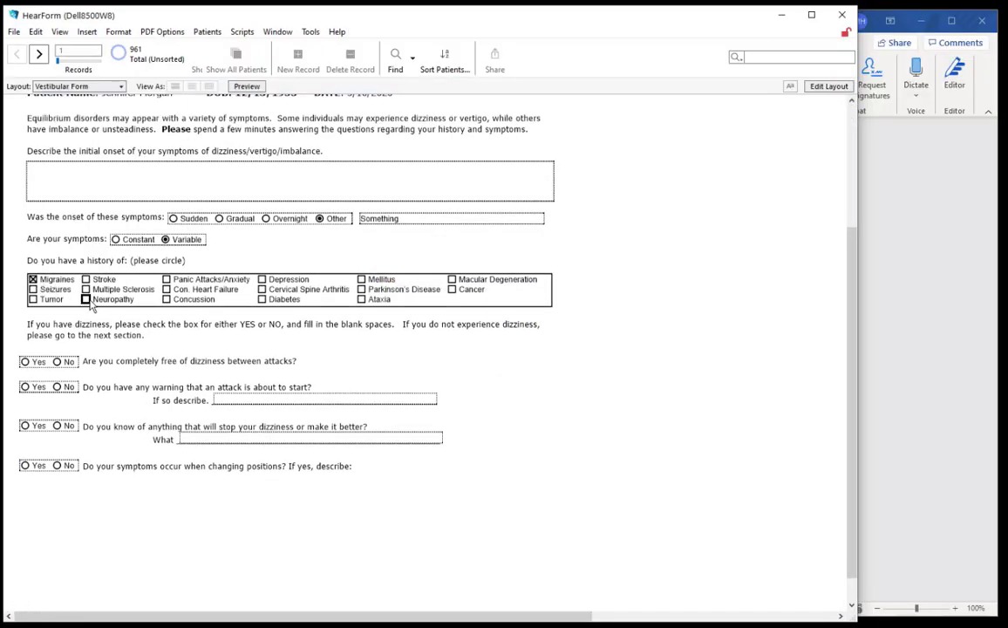
click(86, 300)
click(57, 387)
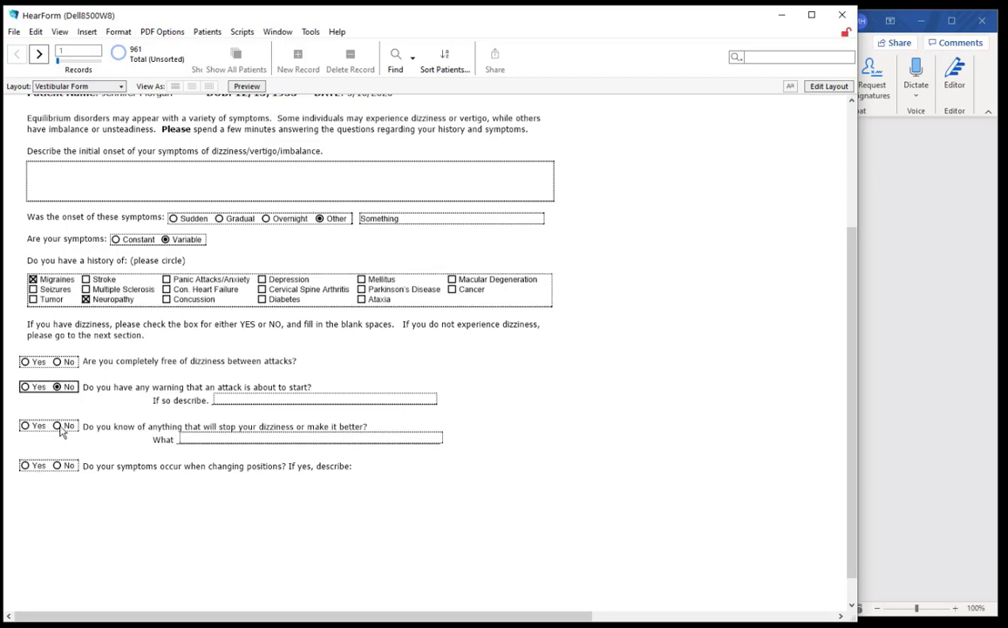
click(58, 427)
click(26, 466)
click(181, 396)
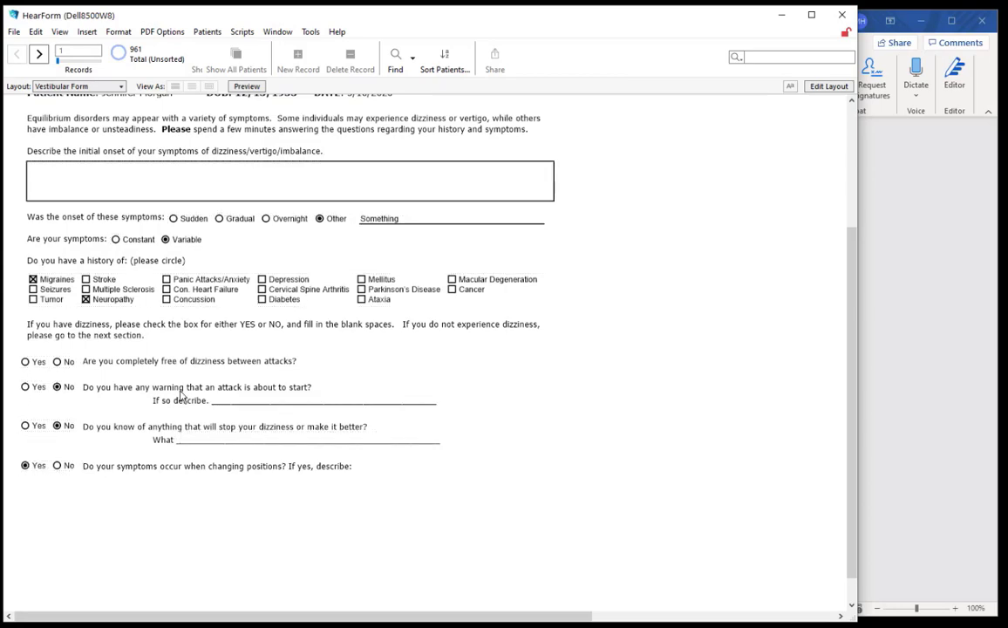
Enter DESC on the "If so describe." blank and DIZ on the "What" blank, and commit the record
click(248, 400)
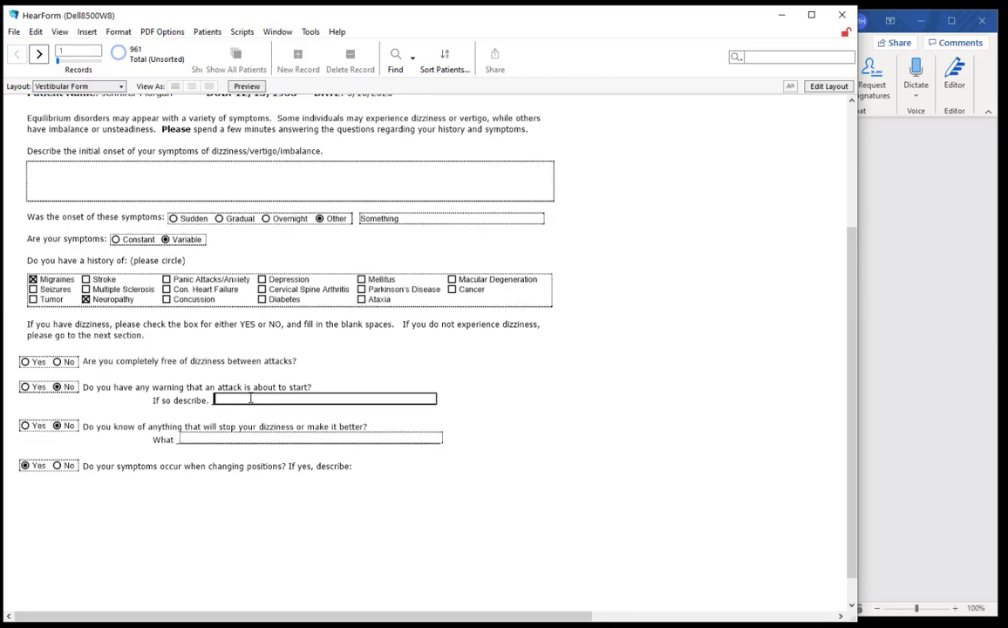
text(DESC)
click(241, 436)
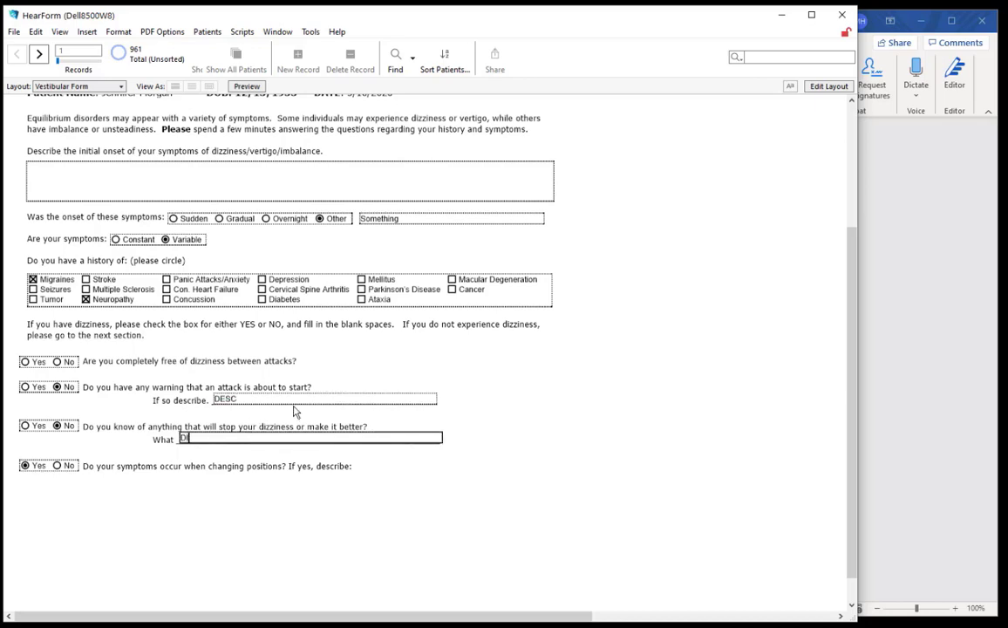
click(675, 434)
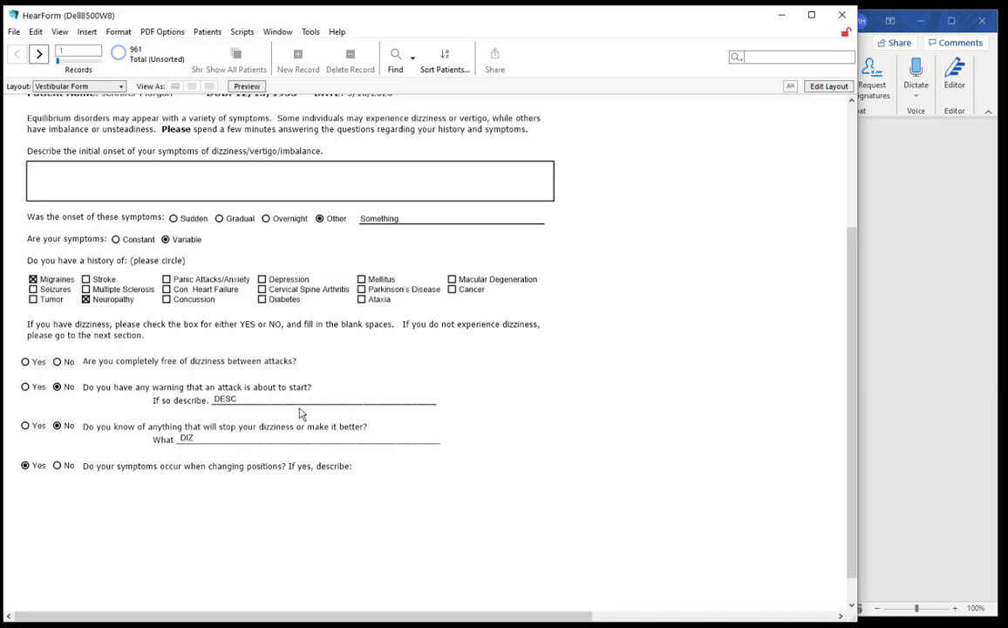
Preview the Vestibular Form and check how the filled-in answers appear down the whole page
key(ctrl+u)
scroll(331, 416, down, 3)
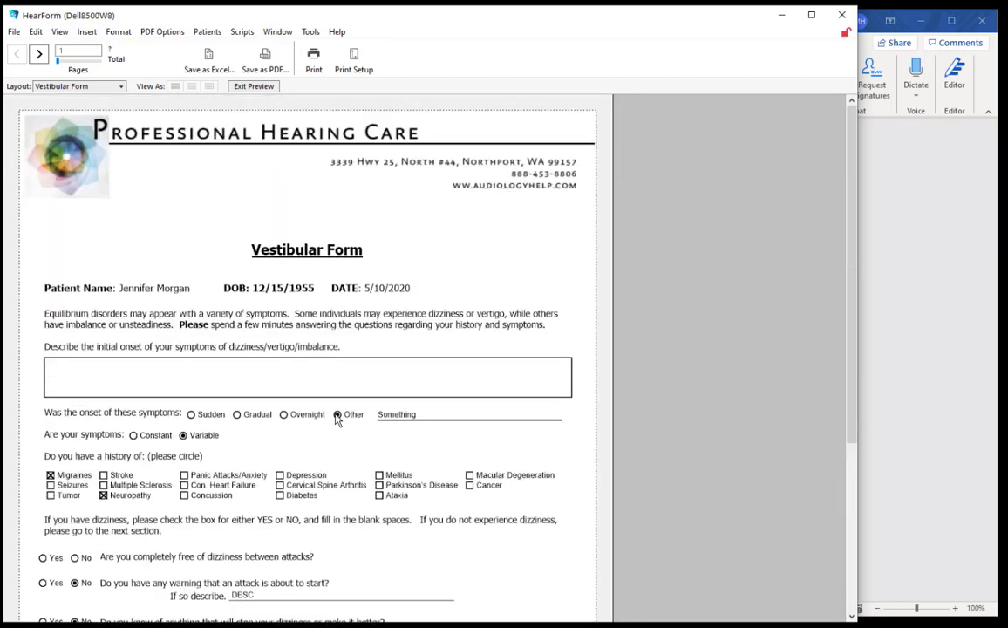
scroll(336, 421, down, 3)
scroll(293, 405, up, 3)
scroll(307, 366, down, 3)
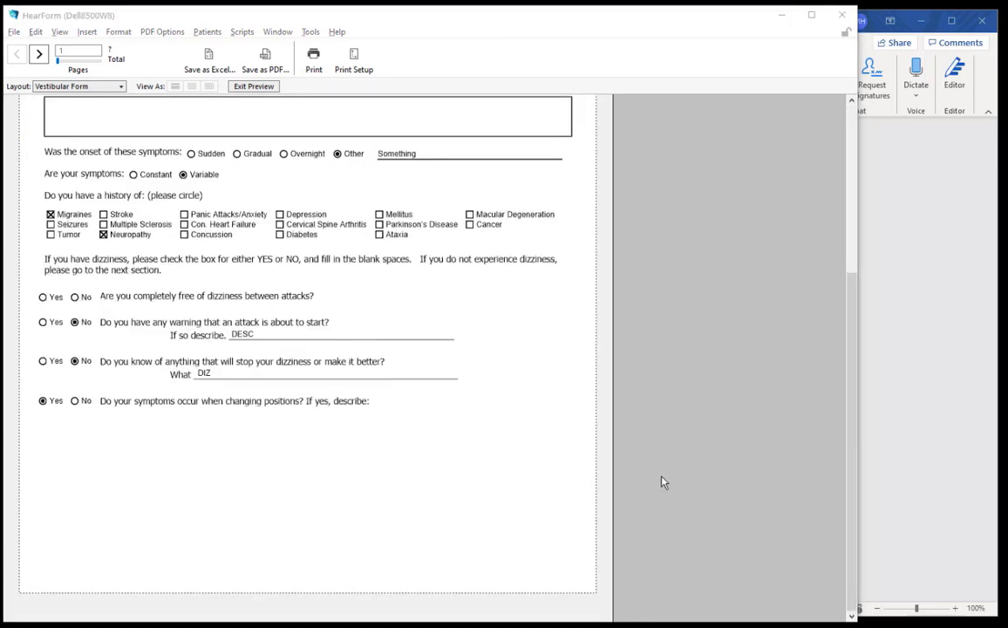
Return to Layout mode and remove the empty line above the "Do your symptoms occur when changing positions?" question
key(ctrl+l)
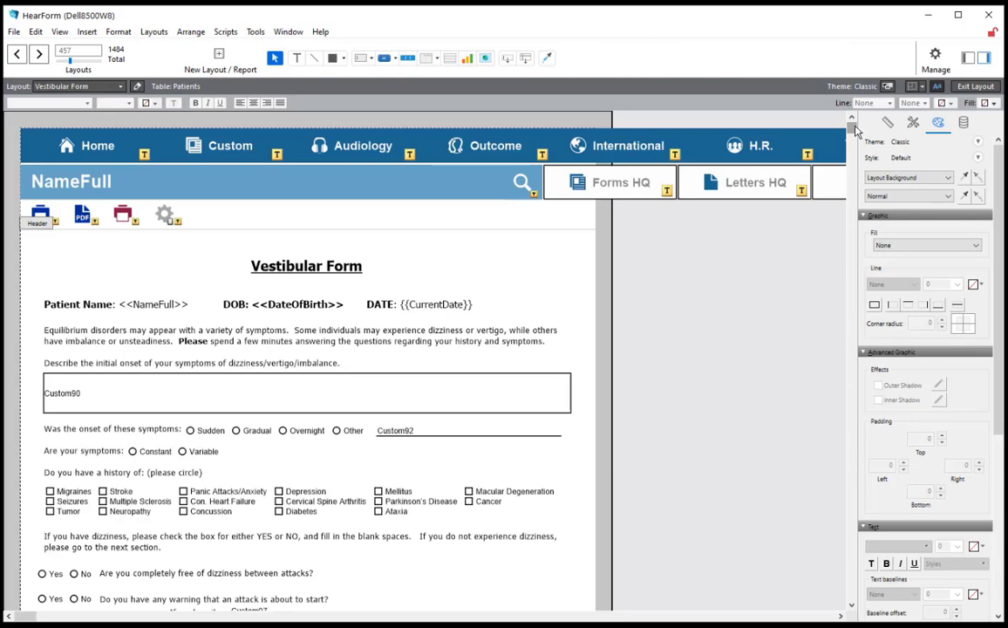
scroll(855, 136, down, 3)
scroll(855, 131, down, 1)
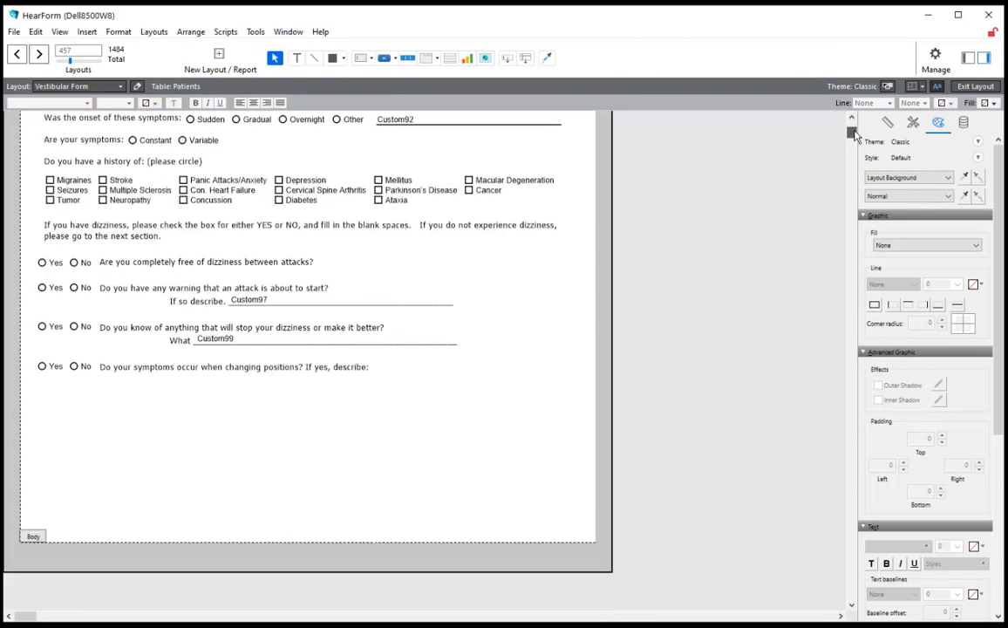
click(296, 59)
click(165, 356)
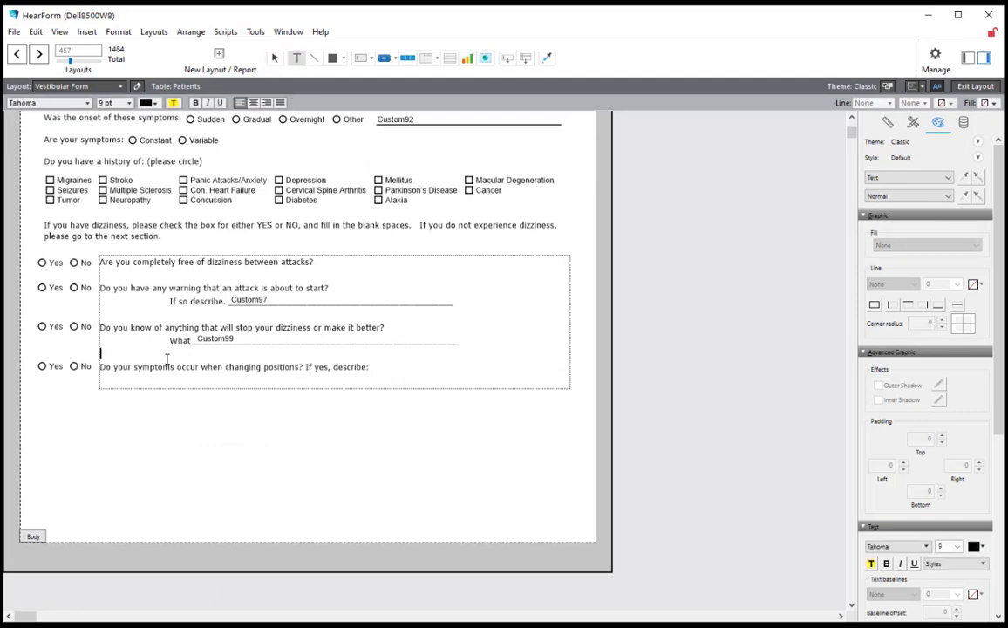
key(BackSpace)
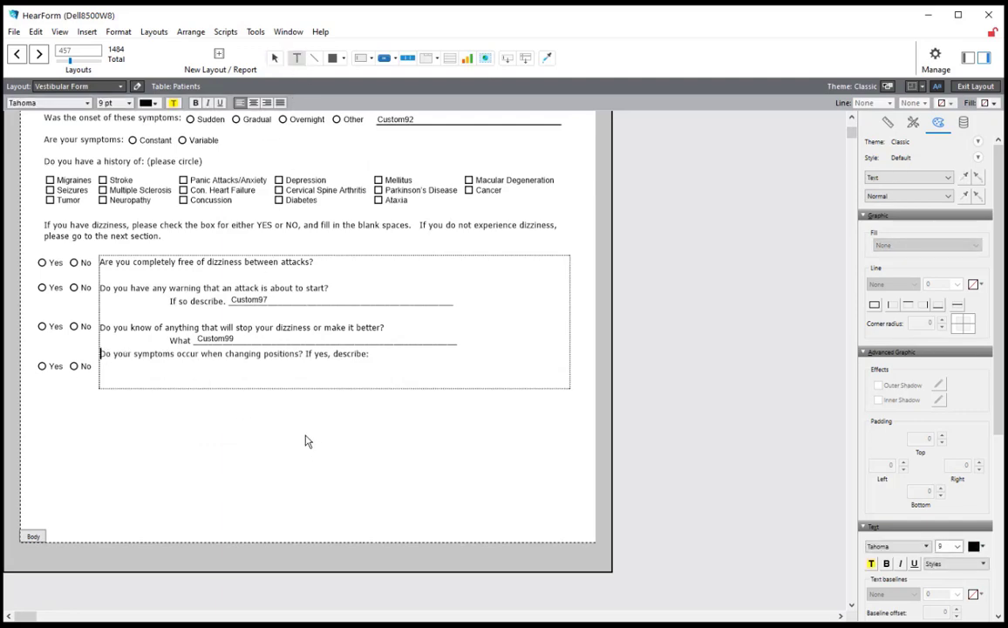
click(275, 58)
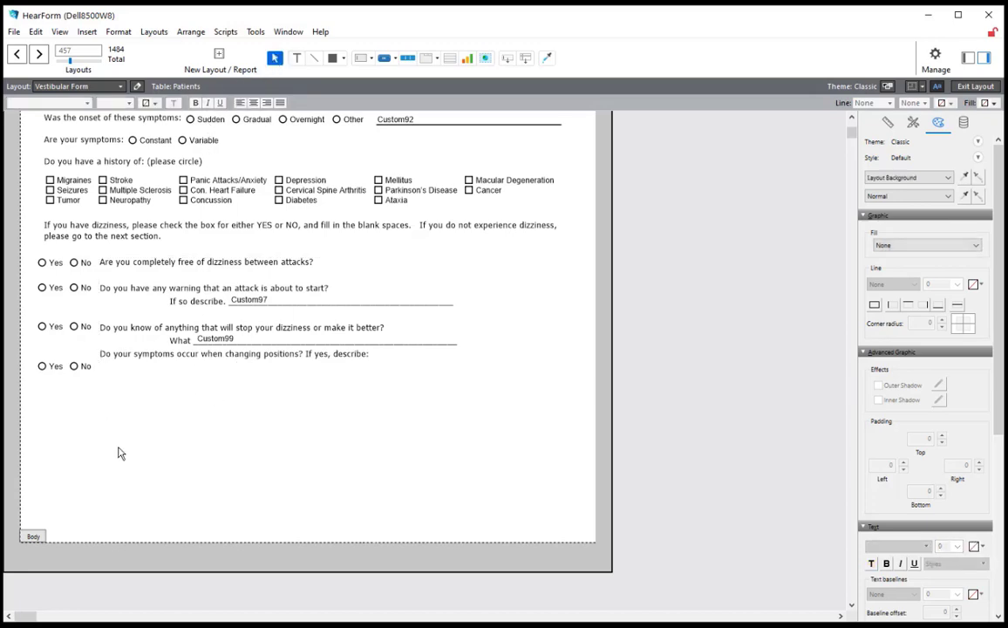
Move the last Yes/No radio button set up to line up with the changing positions question
drag(122, 500, 3, 309)
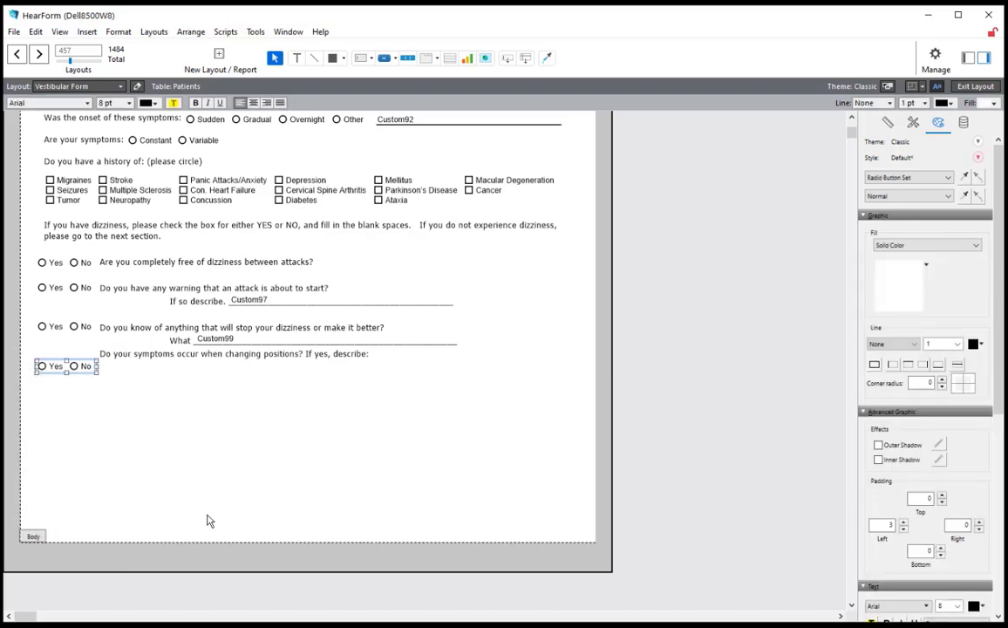
key(Up)
key(Up)
key(Up)
key(Up)
key(Up)
key(Up)
key(Up)
key(Up)
key(Up)
key(Up)
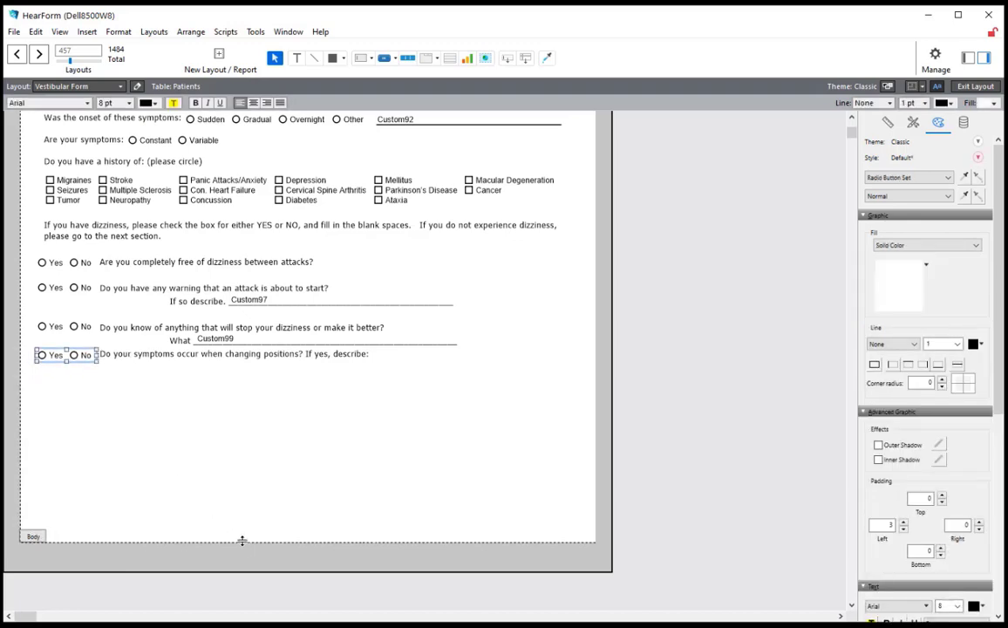
click(593, 341)
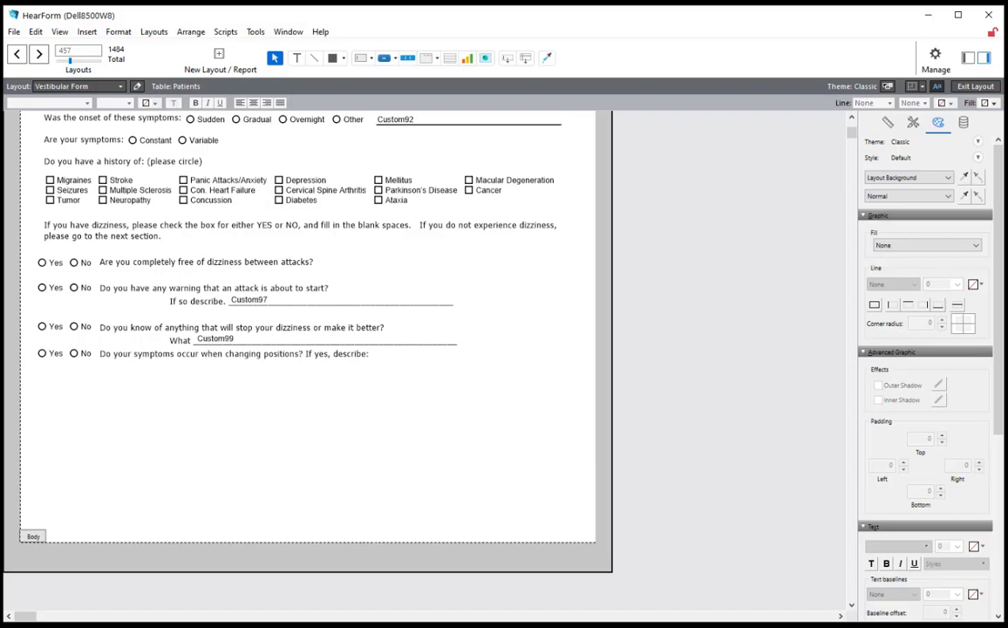
Copy "Do you experience any of the following sensations?" from the Word patient history form and paste it below the changing positions question in HearForm
key(alt+Tab)
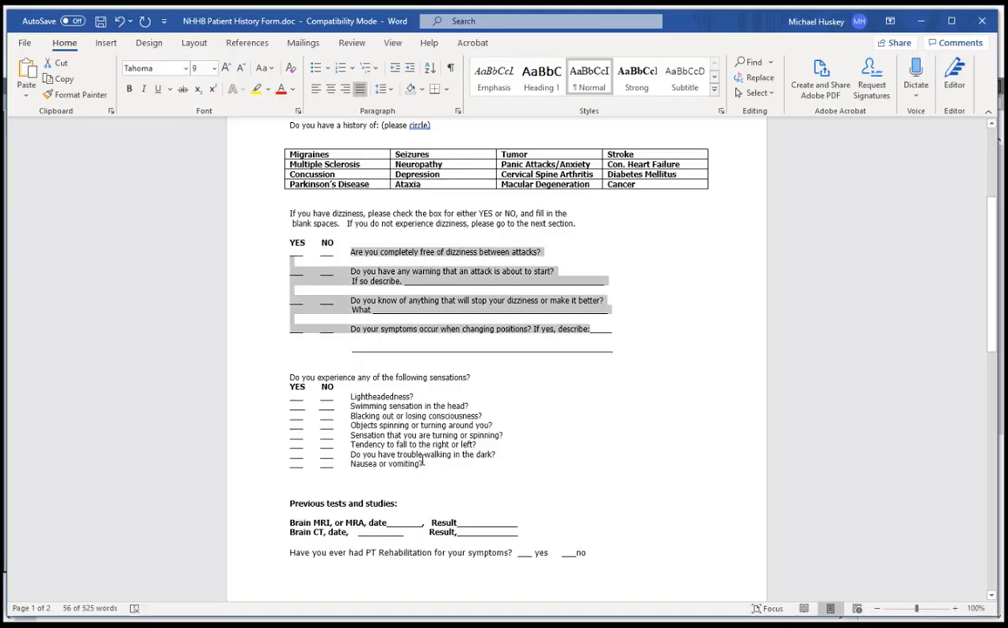
drag(289, 375, 474, 376)
key(ctrl+c)
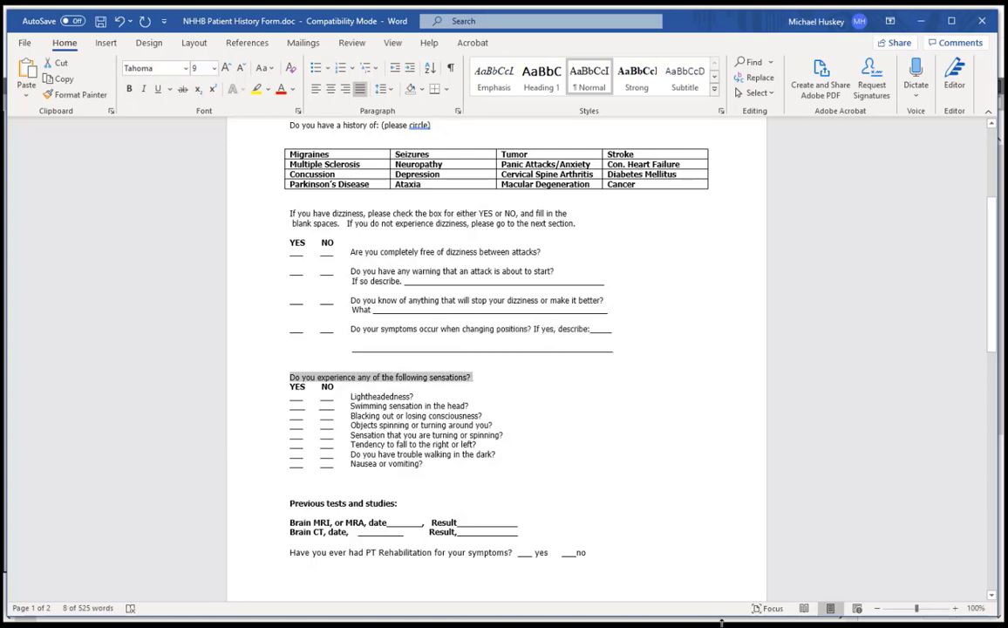
key(alt+Tab)
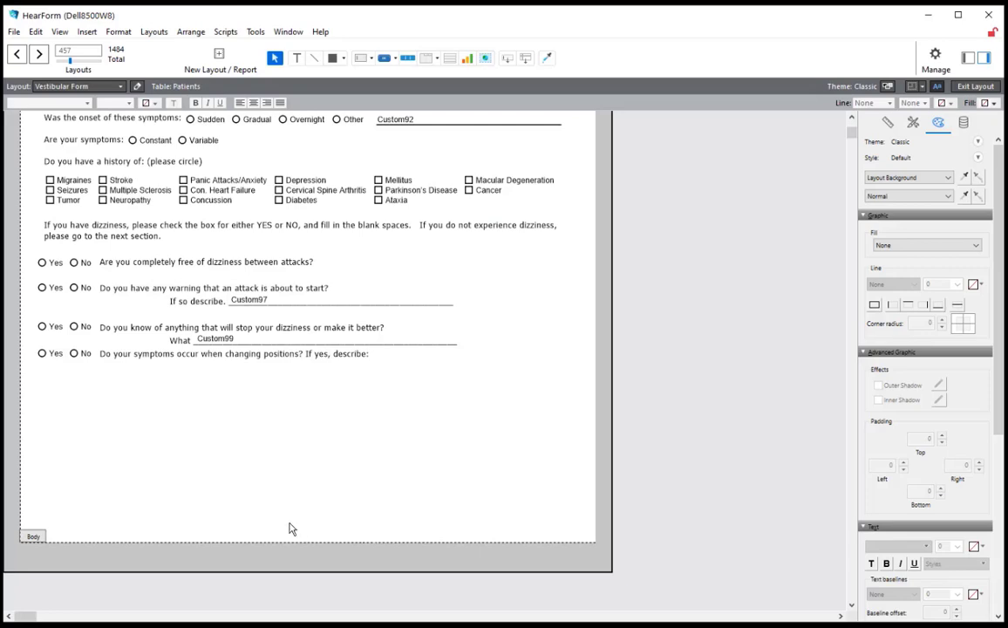
click(296, 58)
click(372, 353)
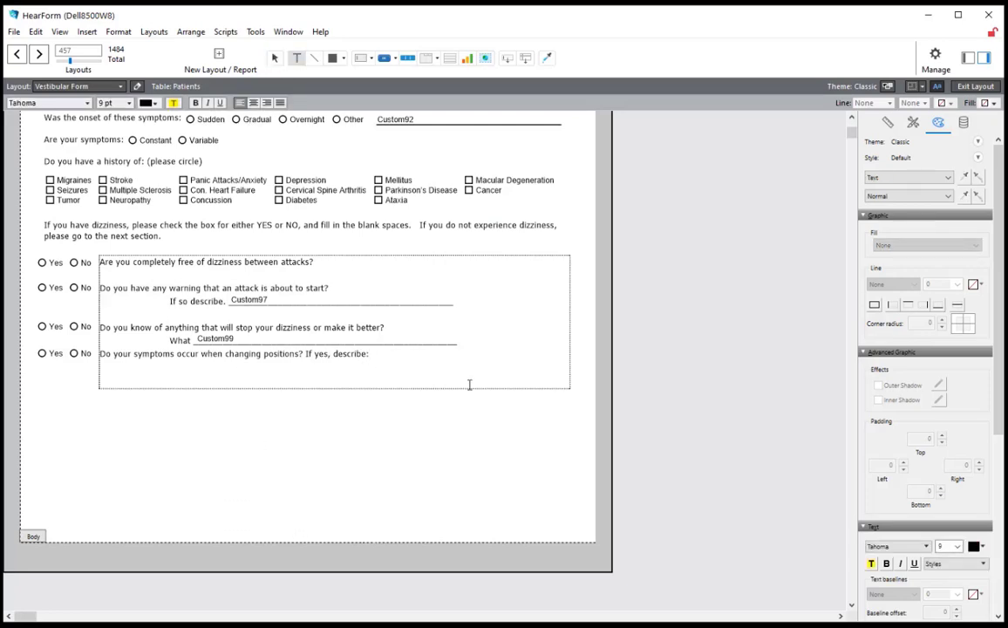
key(Return)
key(ctrl+v)
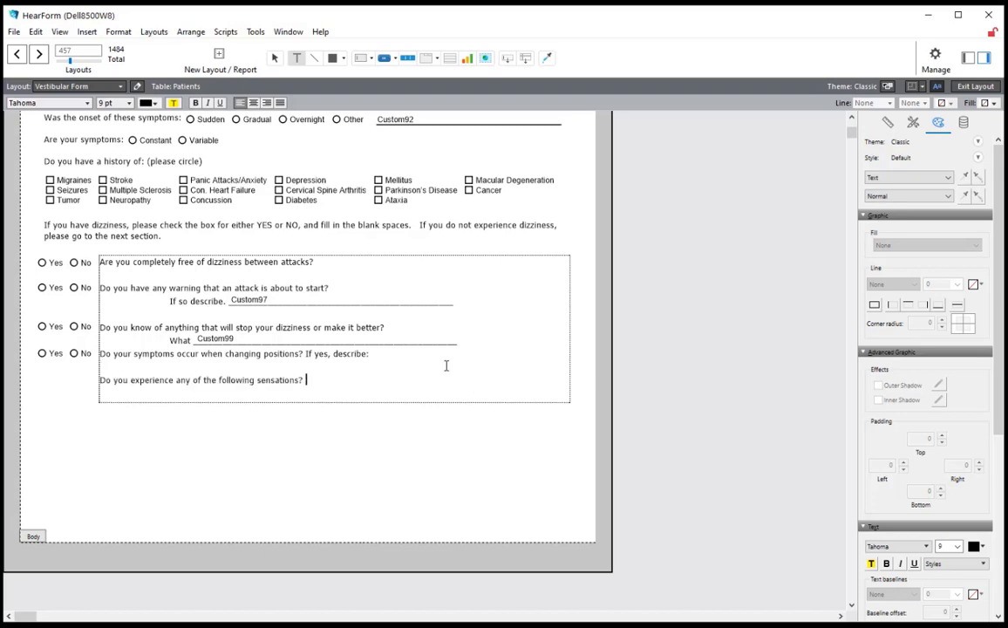
Copy the sensations list from Lightheadedness to Nausea or vomiting in Word and paste it under the sensations question in HearForm, leaving a blank line between
key(alt+Tab)
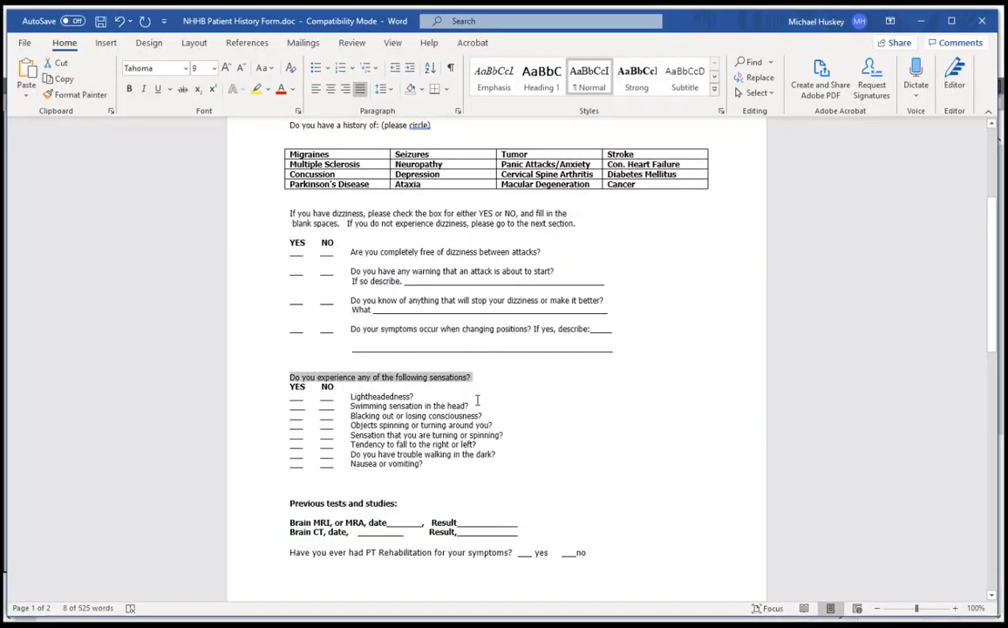
key(Down)
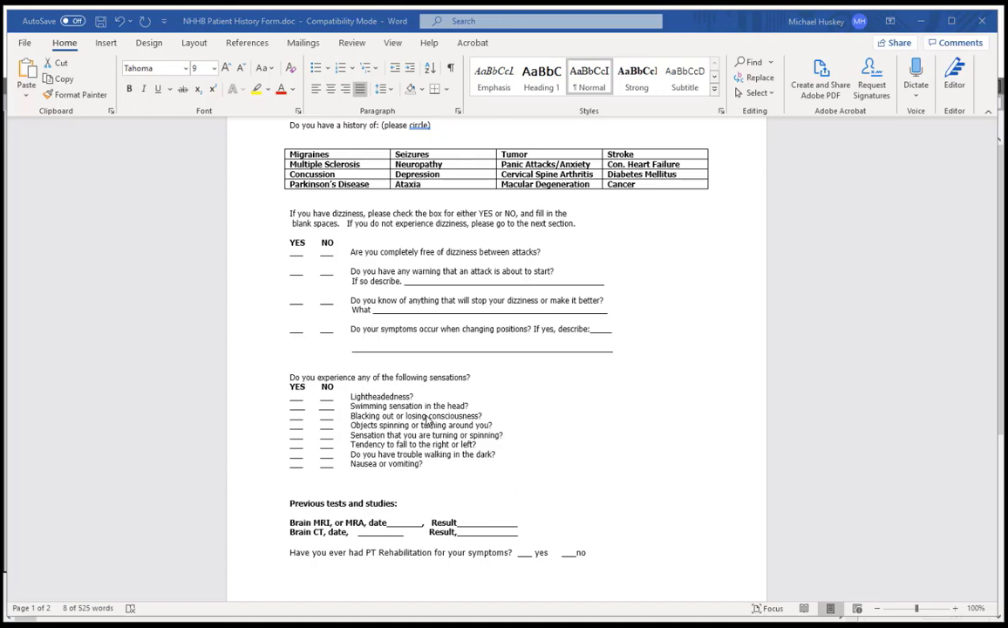
key(shift+Down)
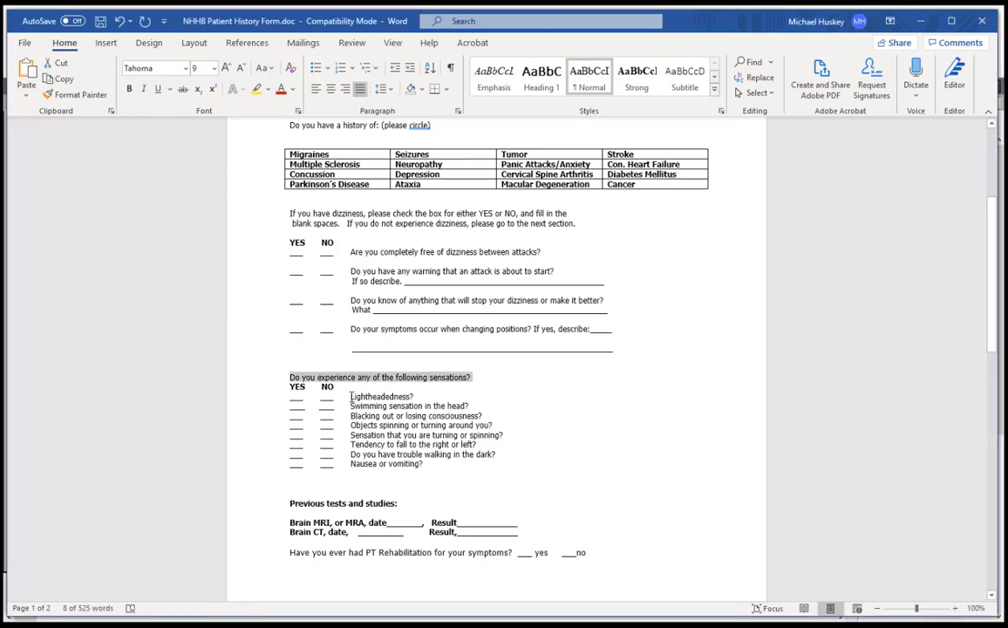
drag(351, 396, 423, 460)
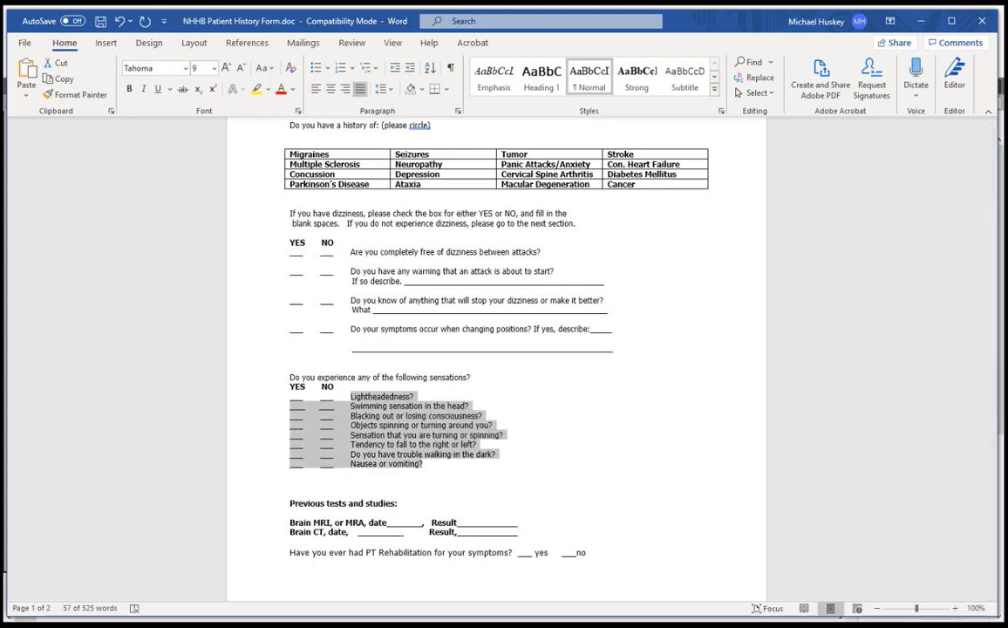
key(alt+Tab)
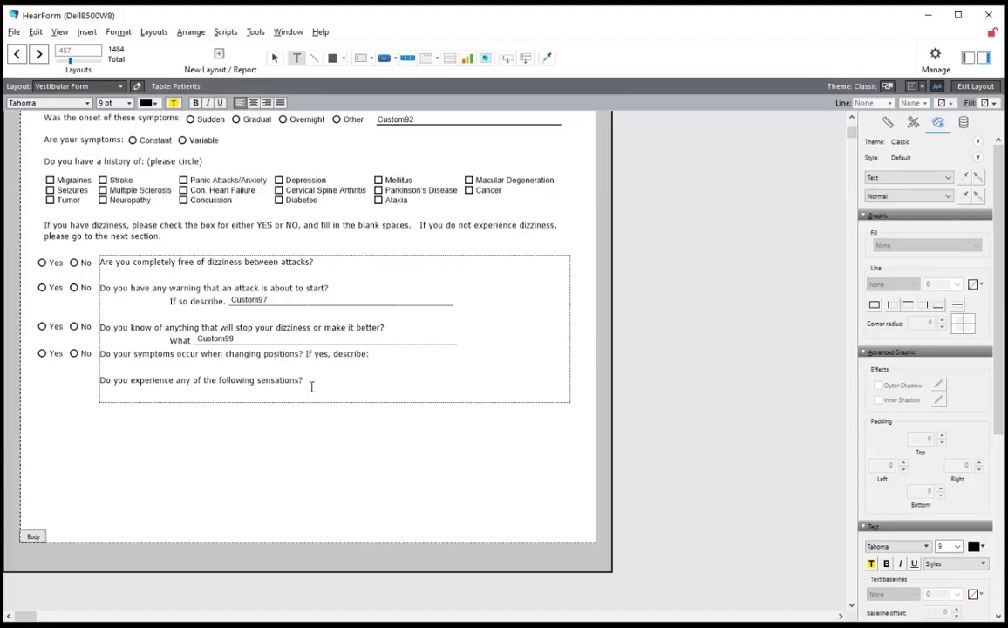
key(Return)
key(Return)
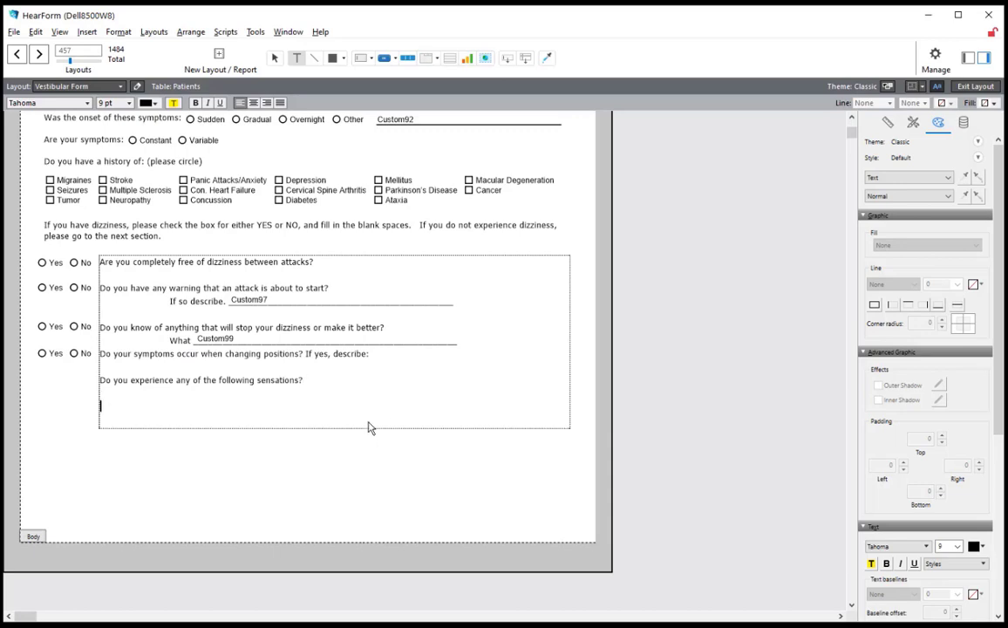
text(Lightheadedness? ____	____	Swimming sensation in the head? ____	____	Blacking out or losing consciousness? ____	____	Objects spinning or turning around you? ____	____	Sensation that you are turning or spinning? ____	____	Tendency to fall to the right or left? ____	____	Do you have trouble walking in the dark? ____	____	Nausea or vomiting?)
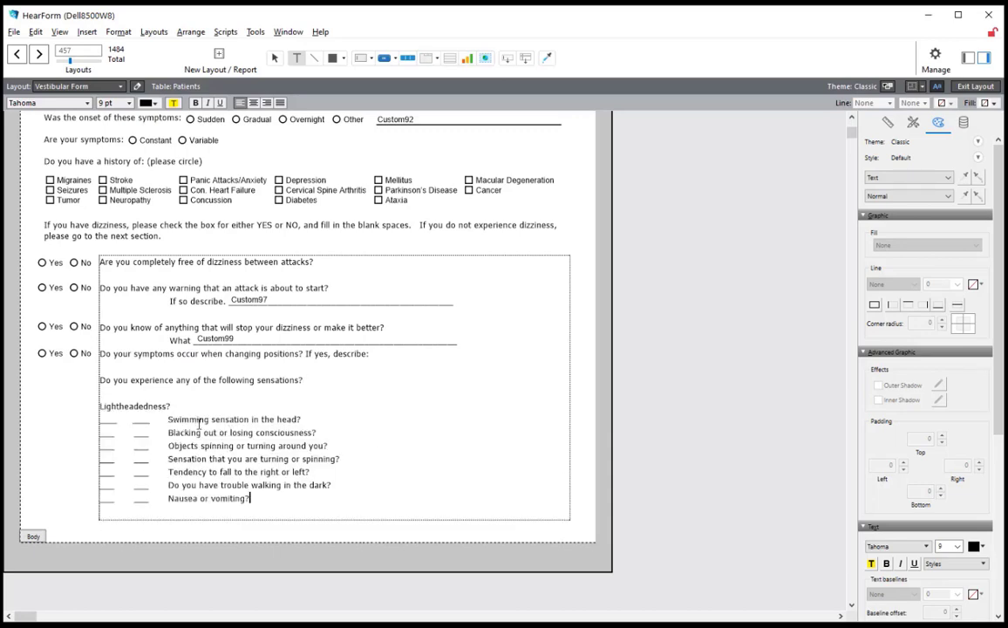
Delete the underscore blanks and tabs before each sensation from "Swimming sensation in the head?" to "Nausea or vomiting?" so the list aligns
drag(169, 419, 90, 417)
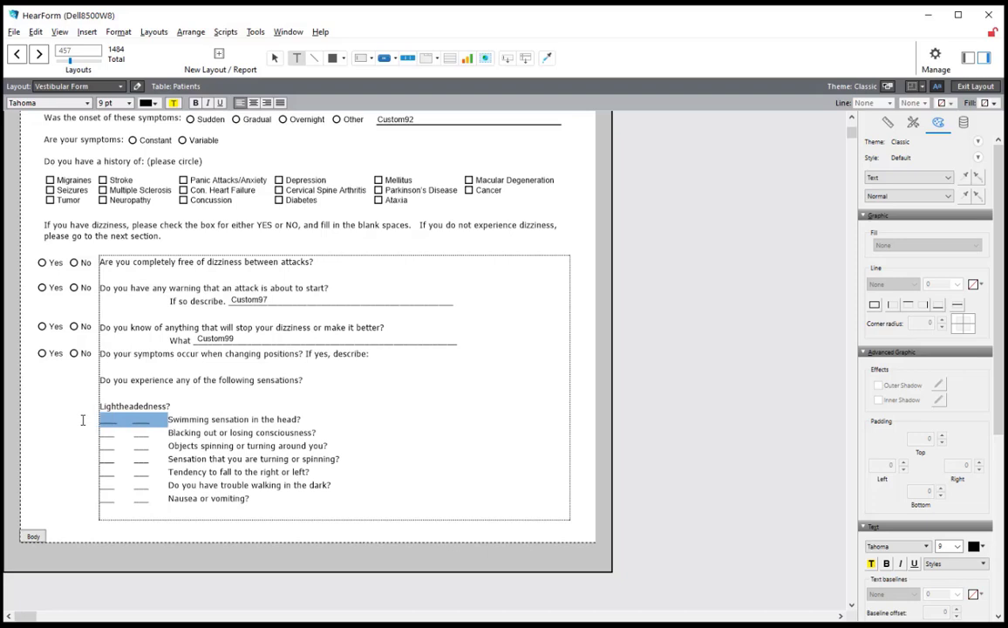
key(Delete)
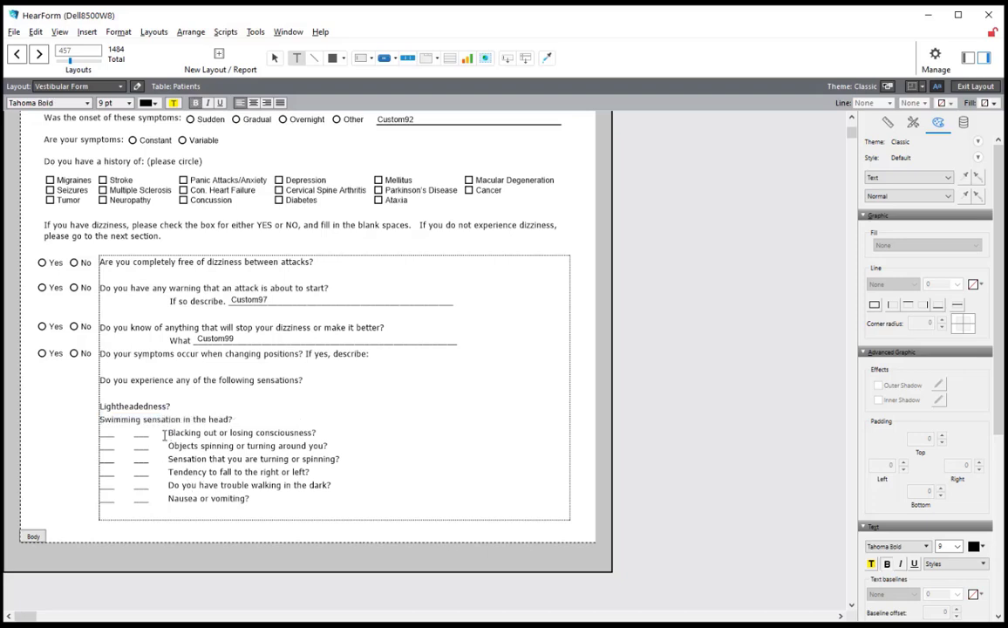
drag(163, 435, 88, 434)
key(Delete)
drag(167, 446, 89, 445)
key(Delete)
drag(168, 458, 90, 458)
key(Delete)
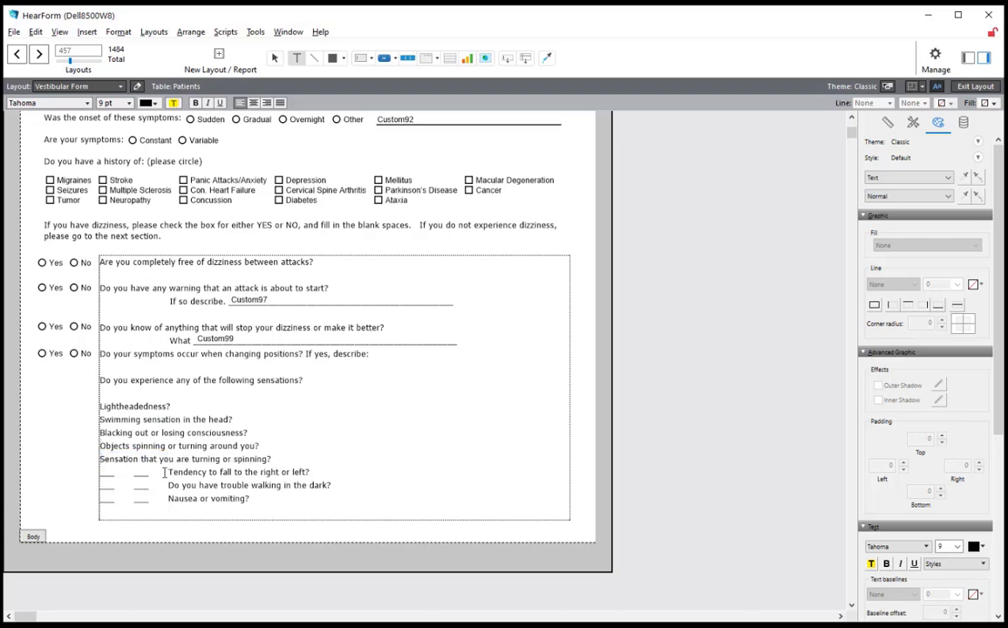
drag(163, 471, 94, 470)
key(Delete)
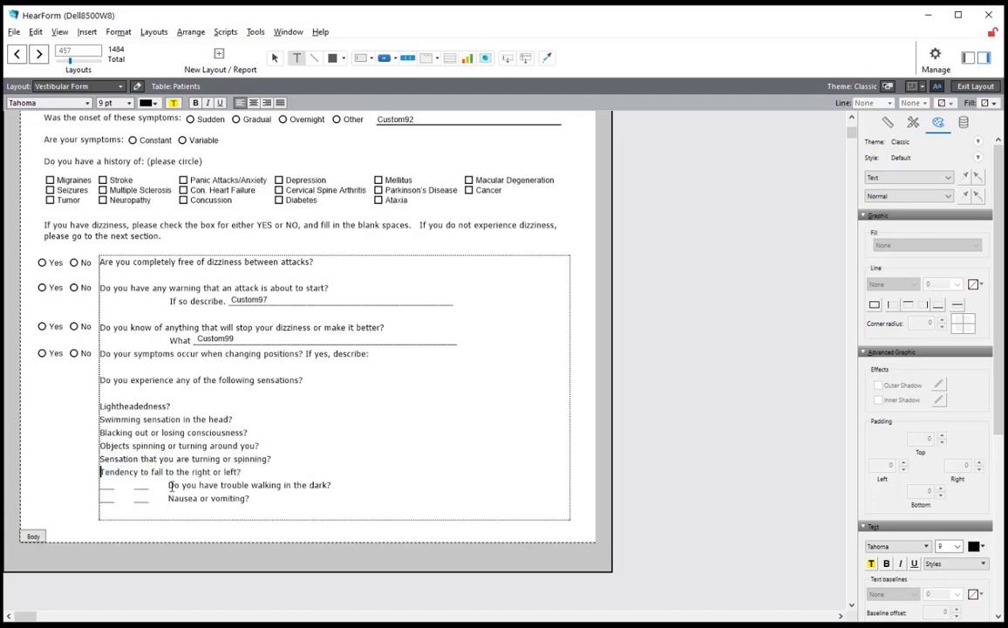
drag(166, 485, 94, 485)
key(Delete)
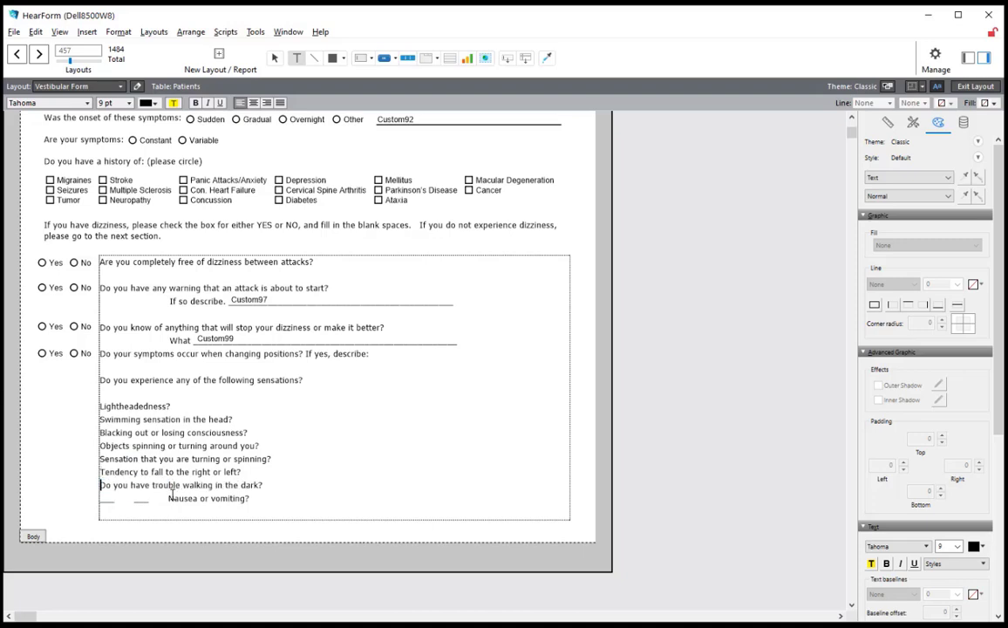
drag(169, 498, 96, 497)
key(Delete)
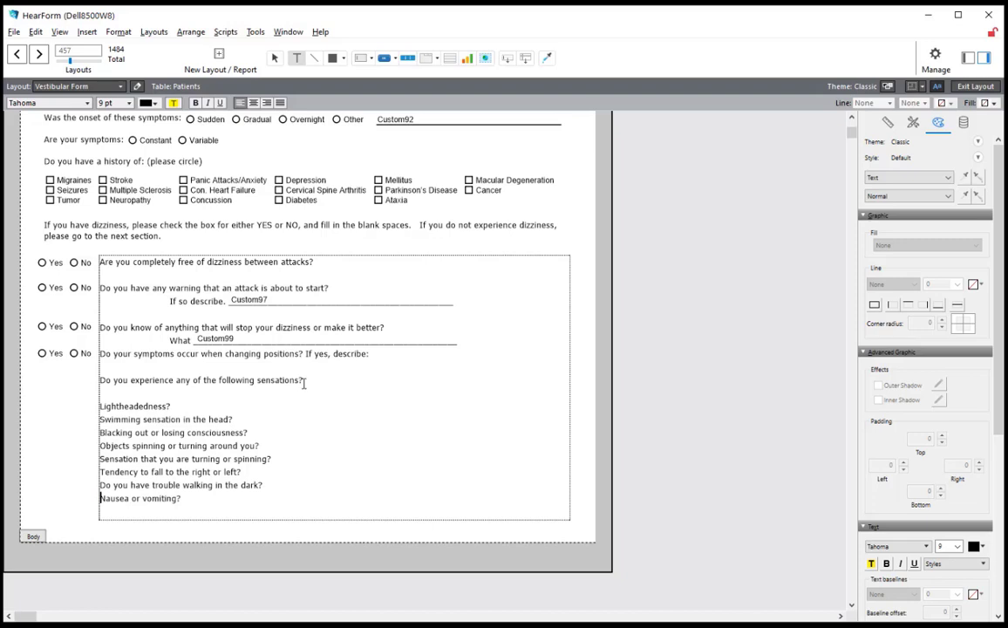
Make the "Do you experience any of the following sensations?" line bold and finish editing the text block
drag(303, 380, 101, 380)
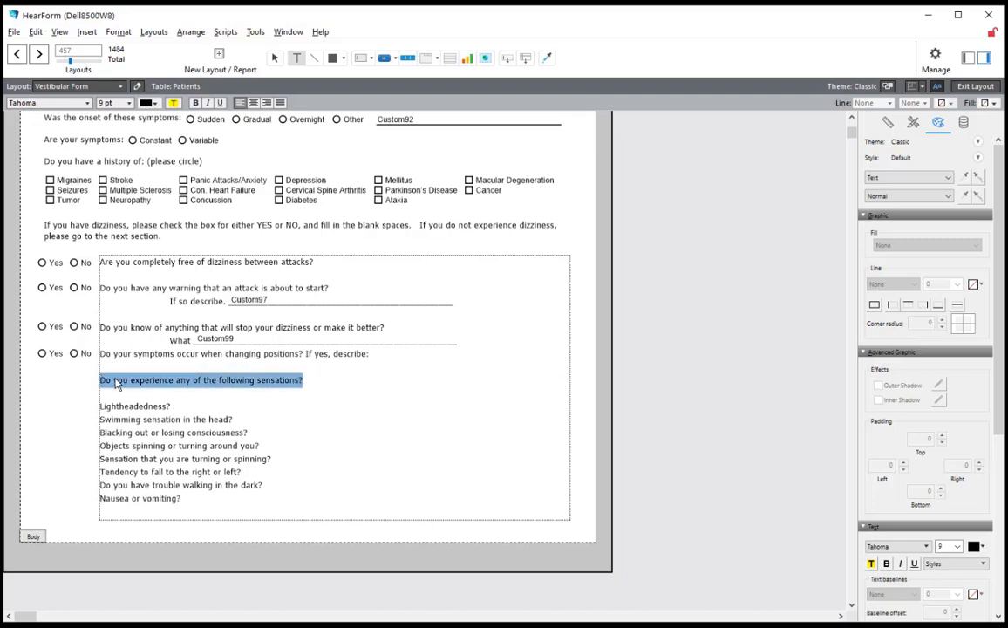
key(ctrl+b)
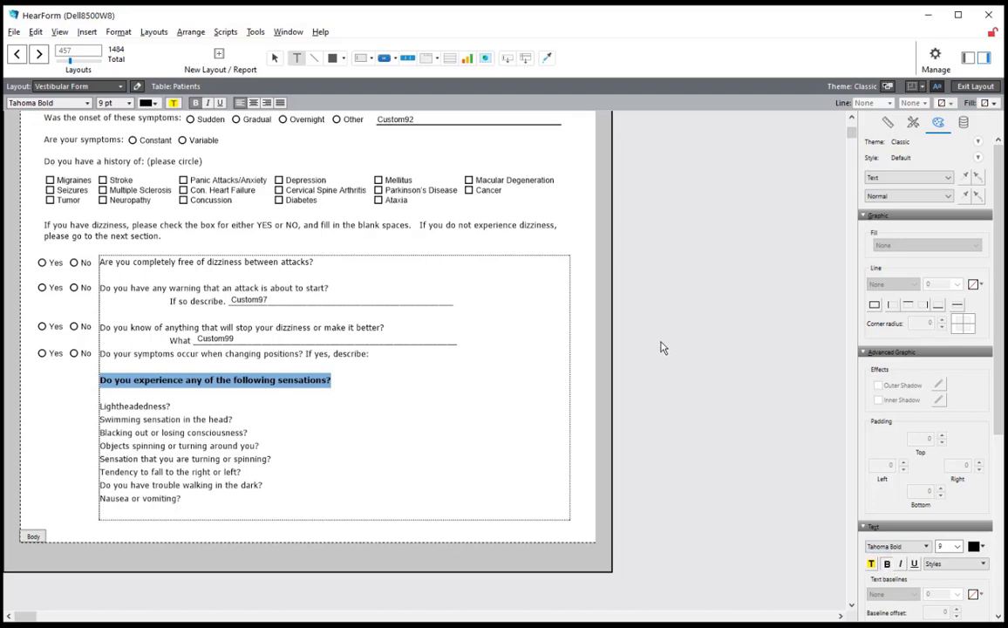
key(Escape)
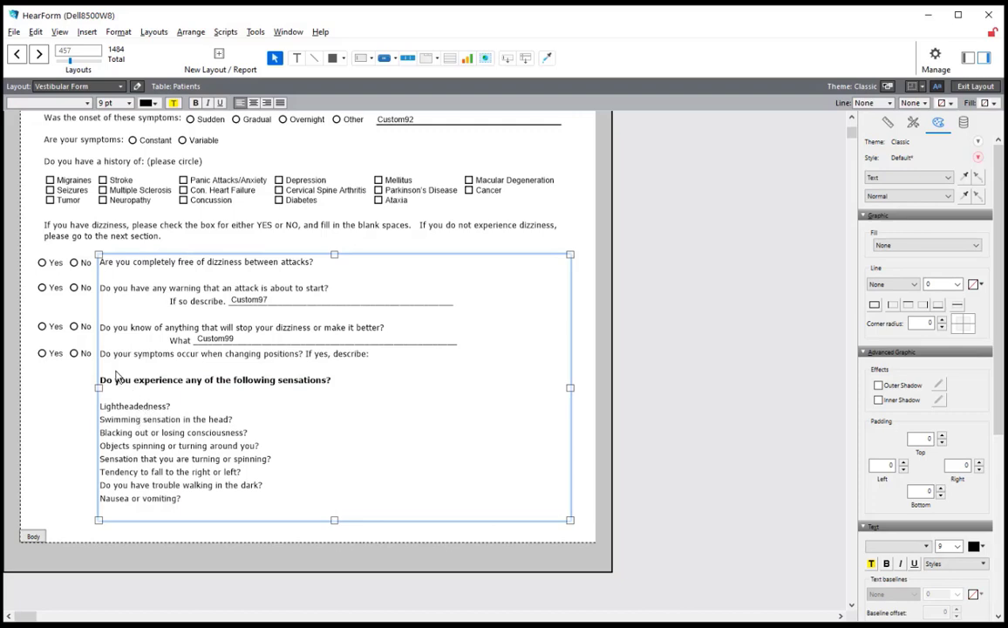
Duplicate the changing positions Yes/No radio set beside "Lightheadedness?" and link the copy to field Custom101
click(75, 354)
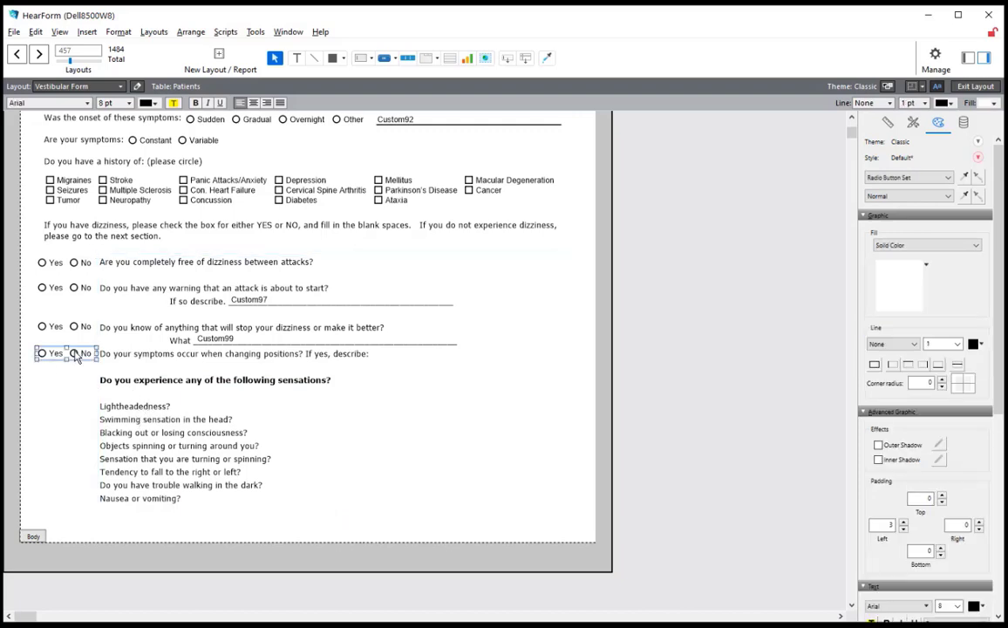
drag(75, 354, 79, 408)
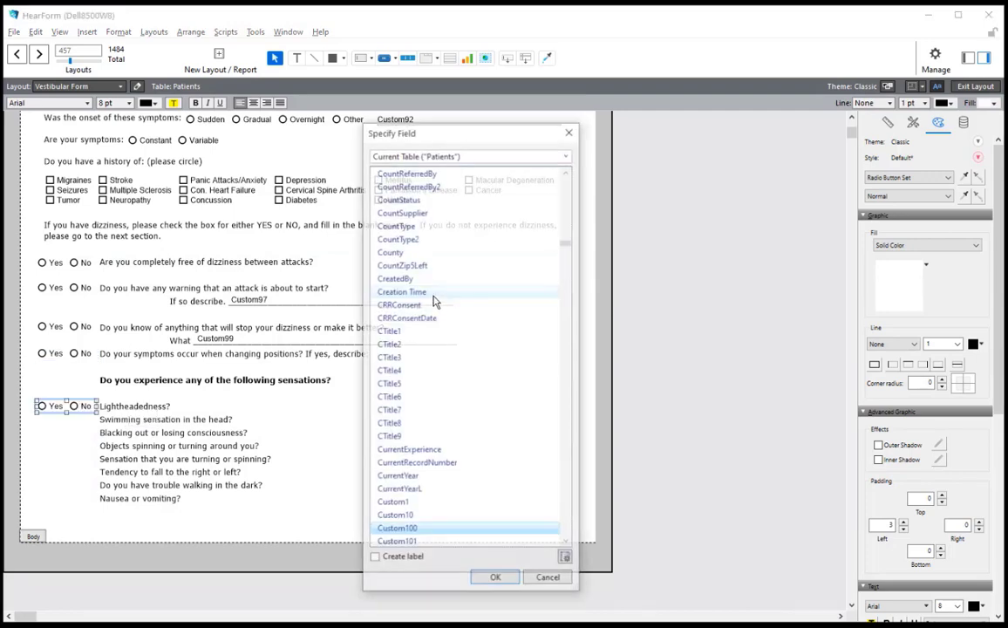
click(497, 543)
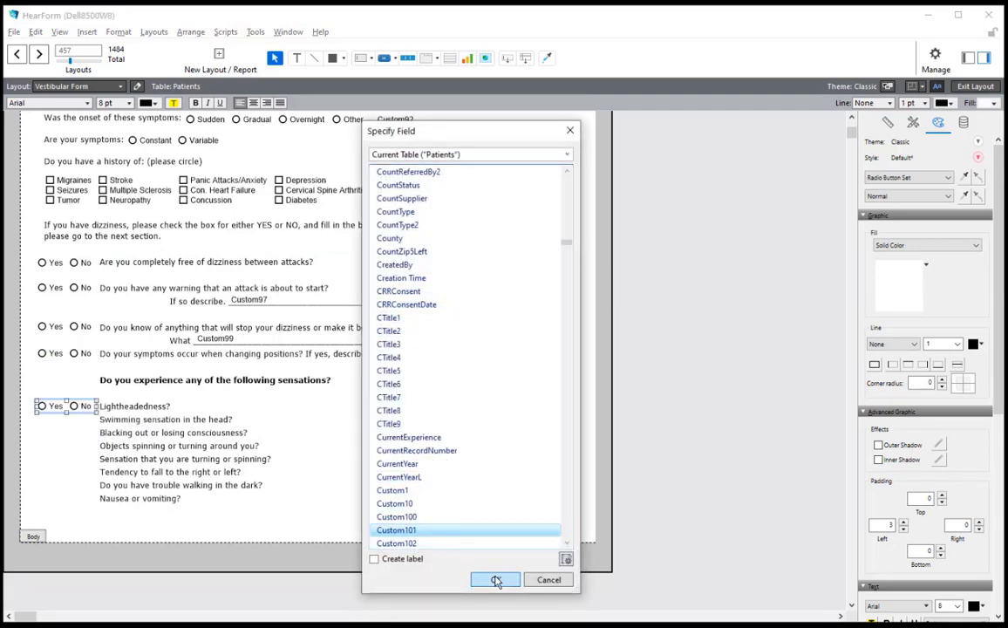
click(495, 580)
Duplicate the Lightheadedness Yes/No radio set beside "Swimming sensation in the head?" and link the copy to field Custom102
drag(82, 406, 89, 421)
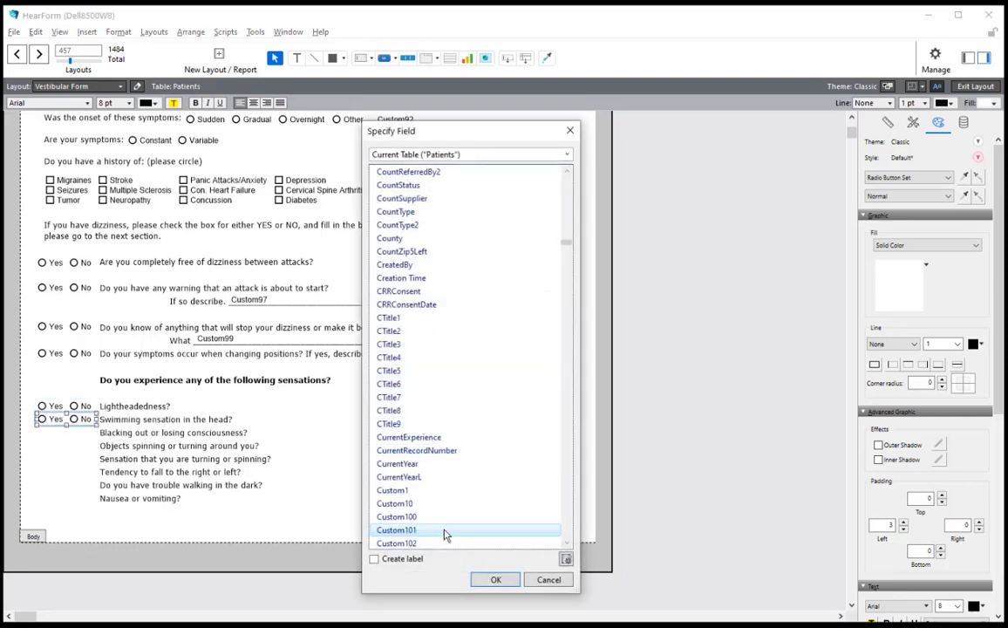
click(407, 542)
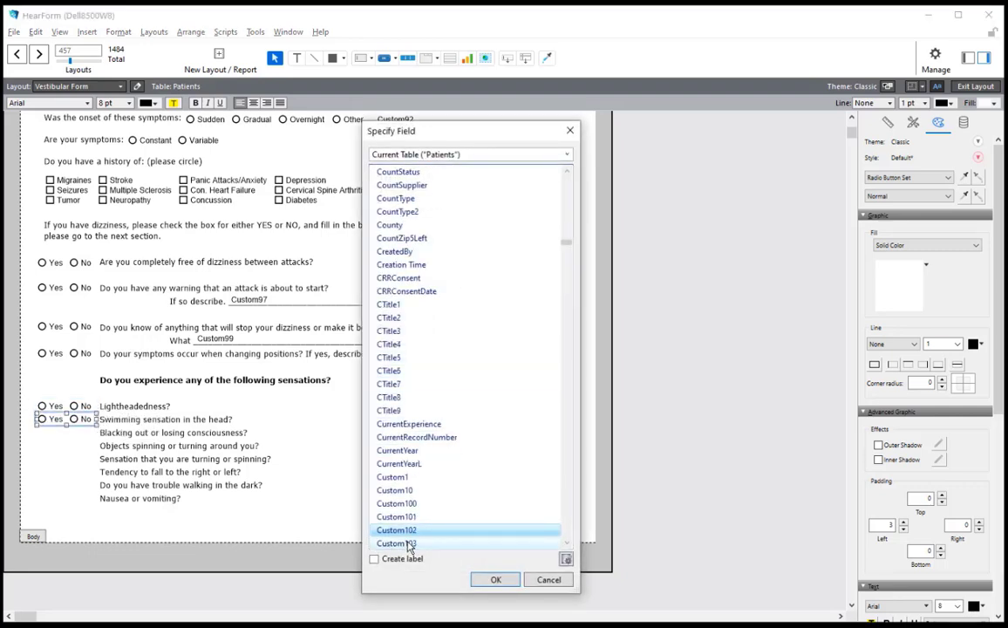
click(495, 580)
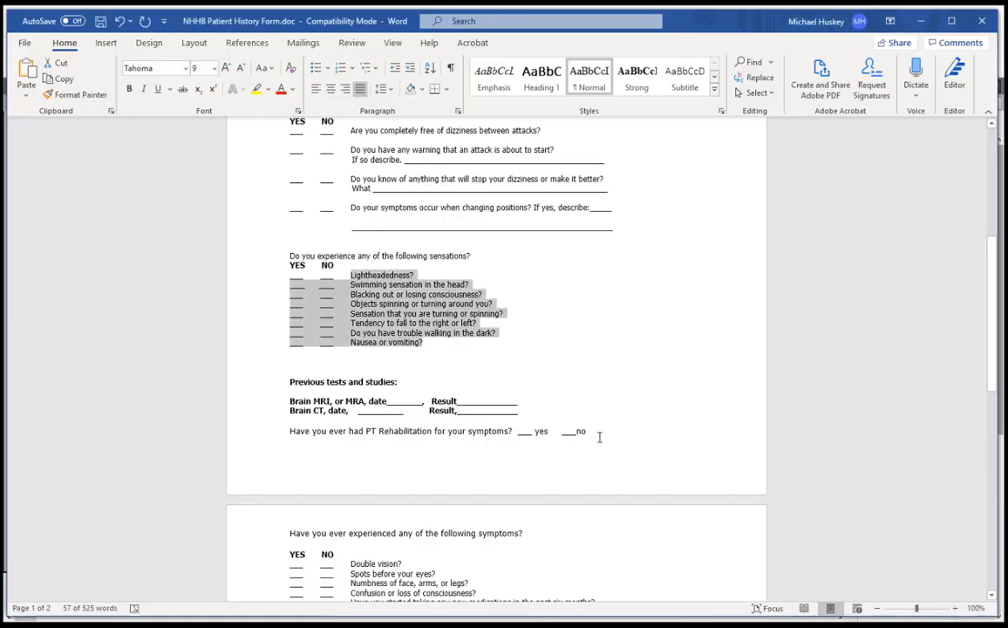
Review the remaining sections of the Word patient history form, from "Previous tests and studies" to the medication lists
drag(598, 436, 270, 382)
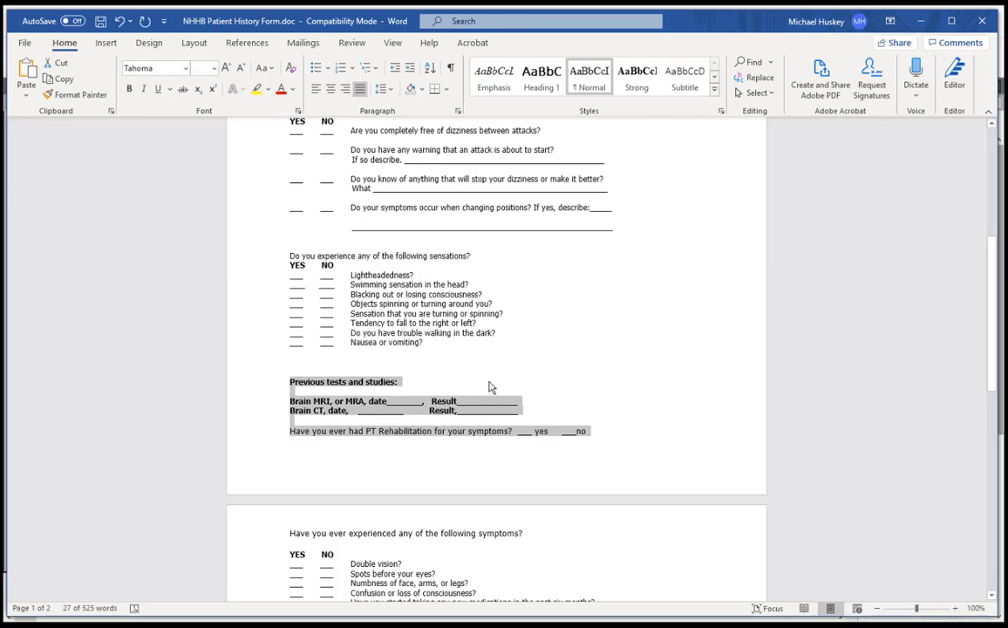
scroll(527, 431, down, 10)
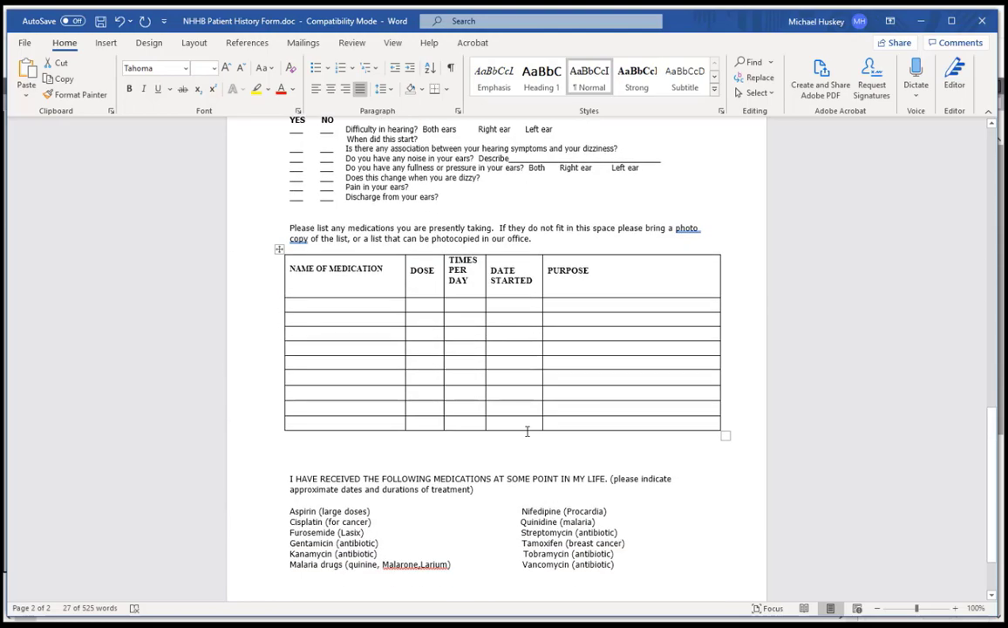
scroll(527, 430, down, 2)
scroll(532, 431, up, 10)
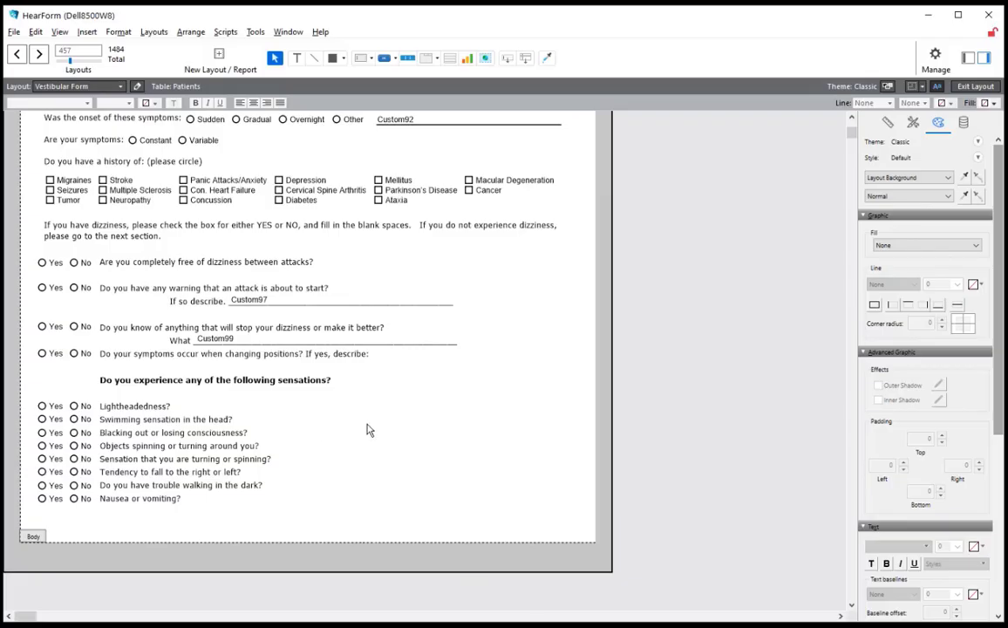
In HearForm, save the Vestibular Form layout changes, check the whole form in Preview mode and return to Browse mode
scroll(401, 394, up, 5)
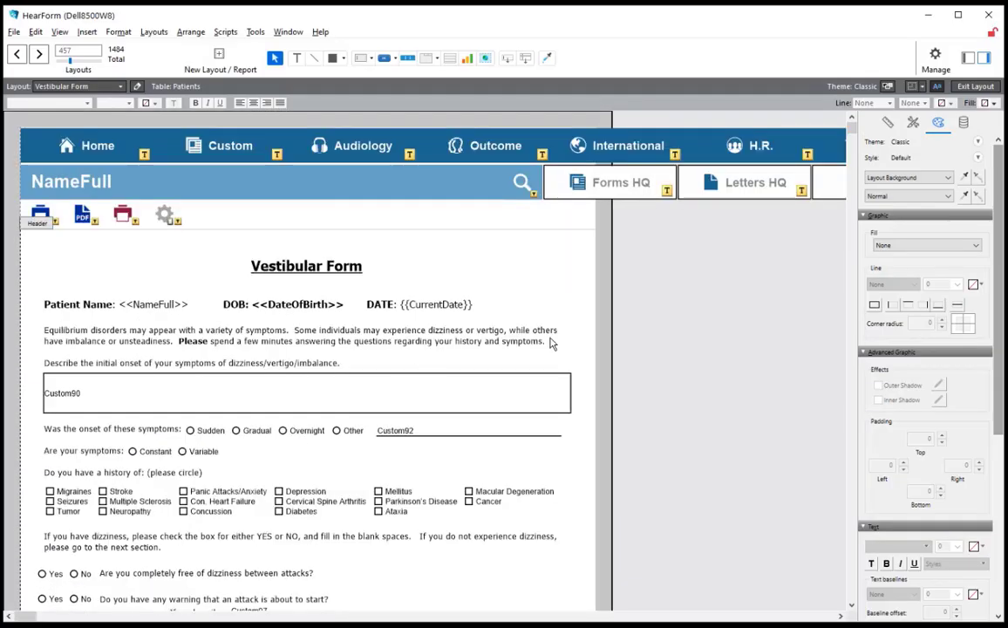
click(974, 88)
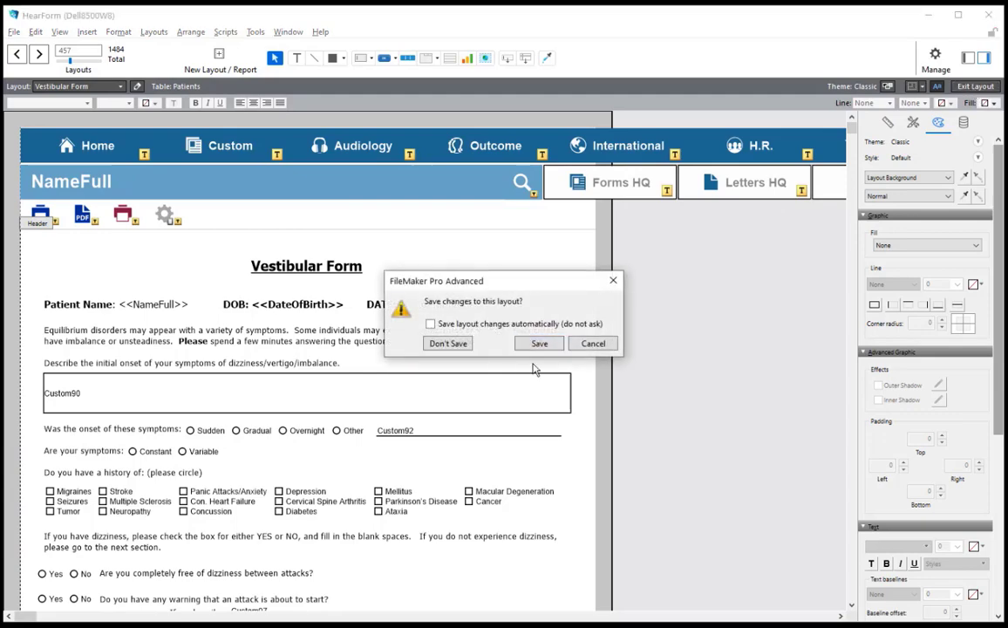
click(542, 343)
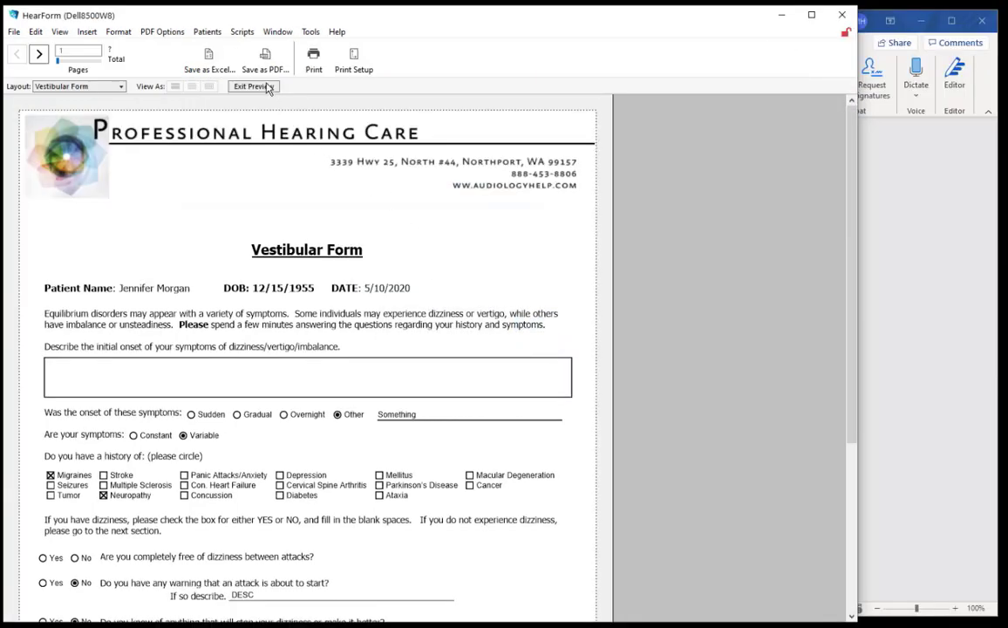
scroll(518, 444, down, 3)
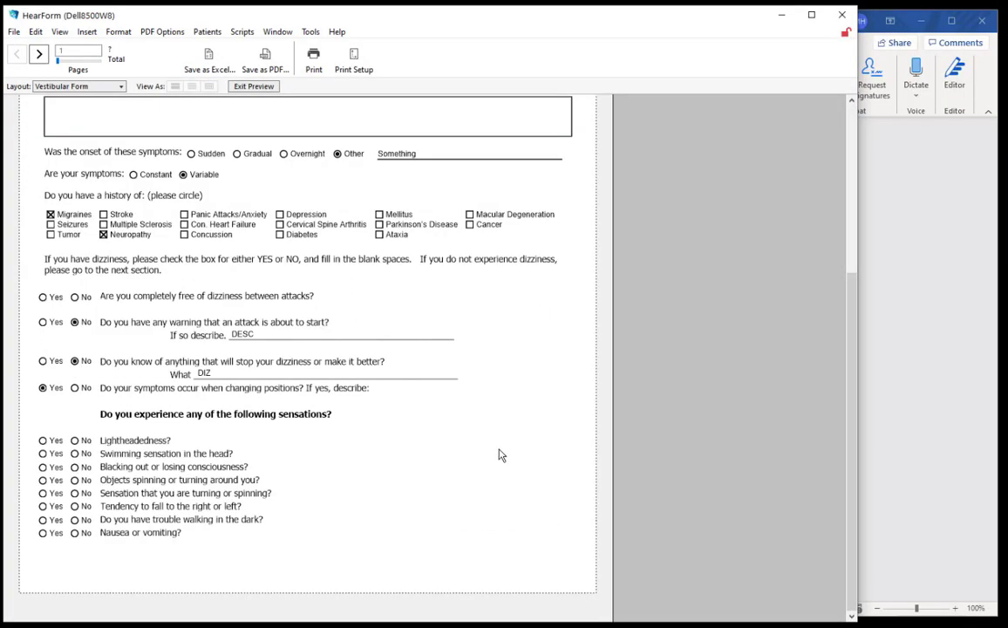
scroll(479, 470, up, 3)
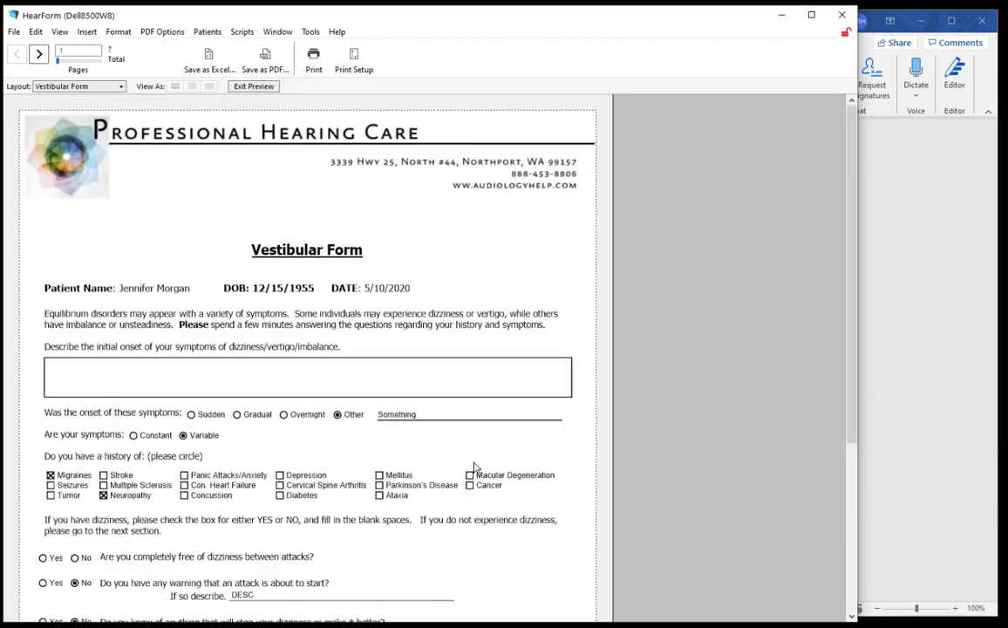
key(ctrl+b)
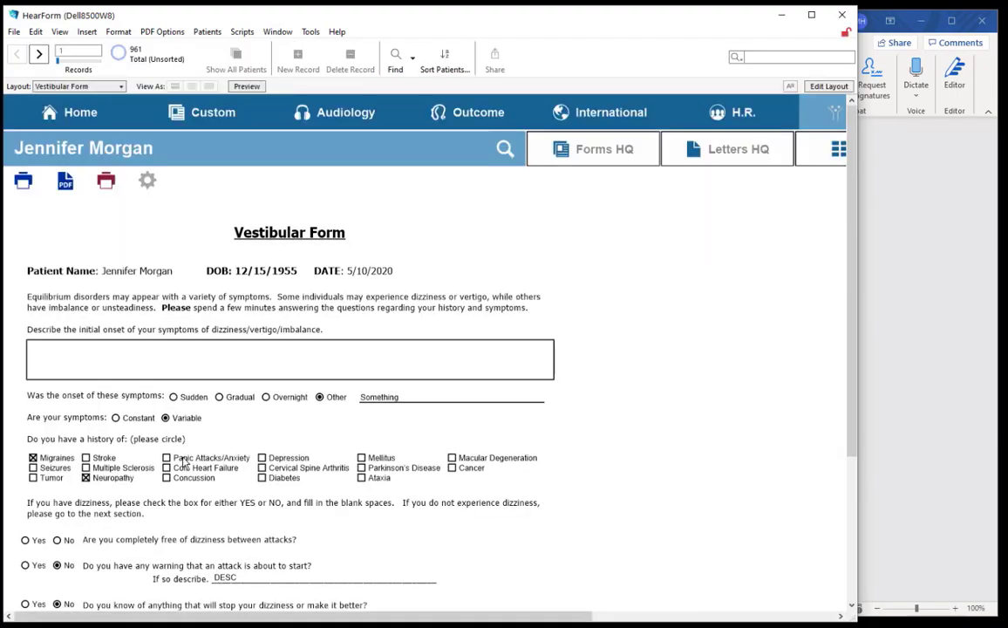
Answer Yes to Lightheadedness and turning or spinning sensation, and No to swimming, blacking out, objects spinning and tendency to fall
scroll(185, 467, down, 3)
click(25, 474)
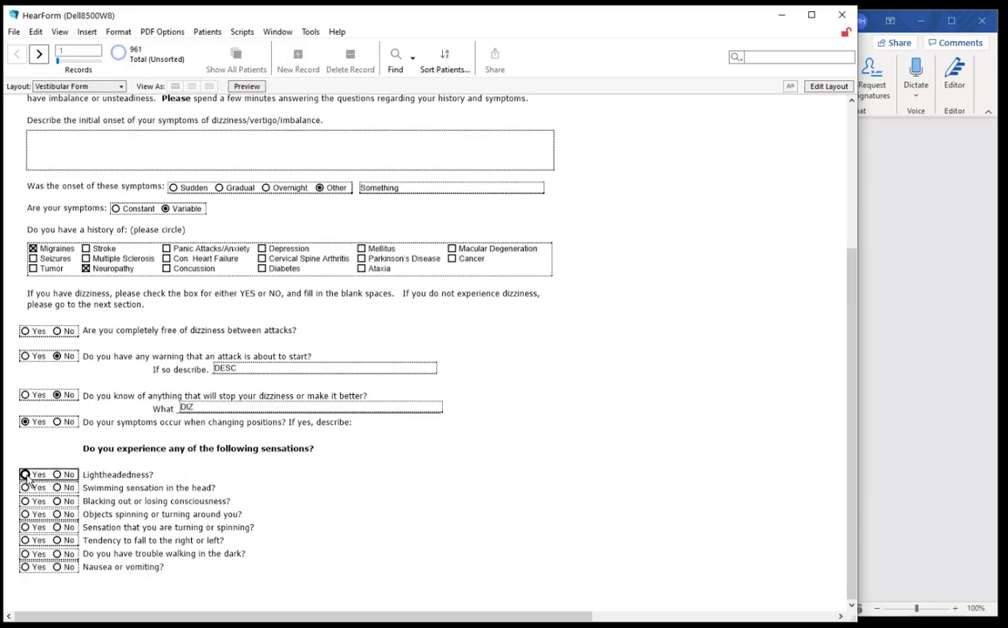
click(56, 487)
click(57, 500)
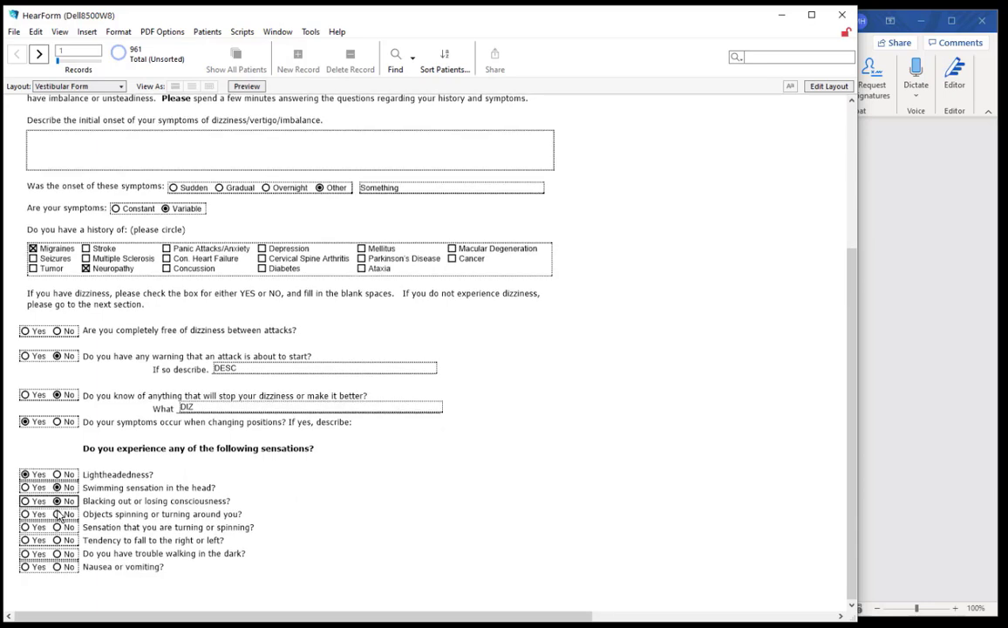
click(56, 514)
click(25, 527)
click(56, 540)
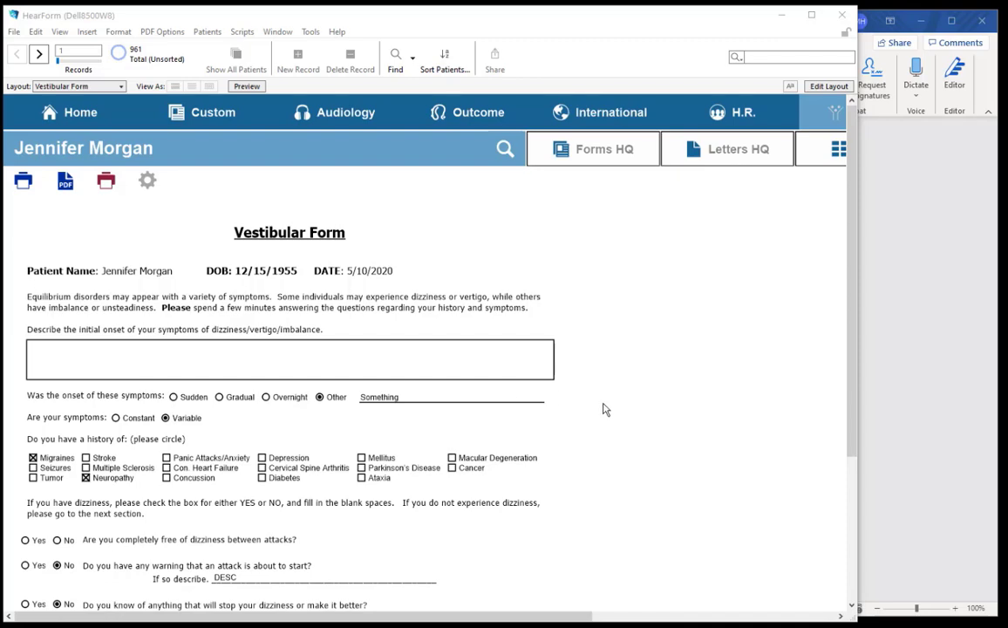
Test the initial onset description box with sample text, then clear the entry
scroll(601, 409, up, 1)
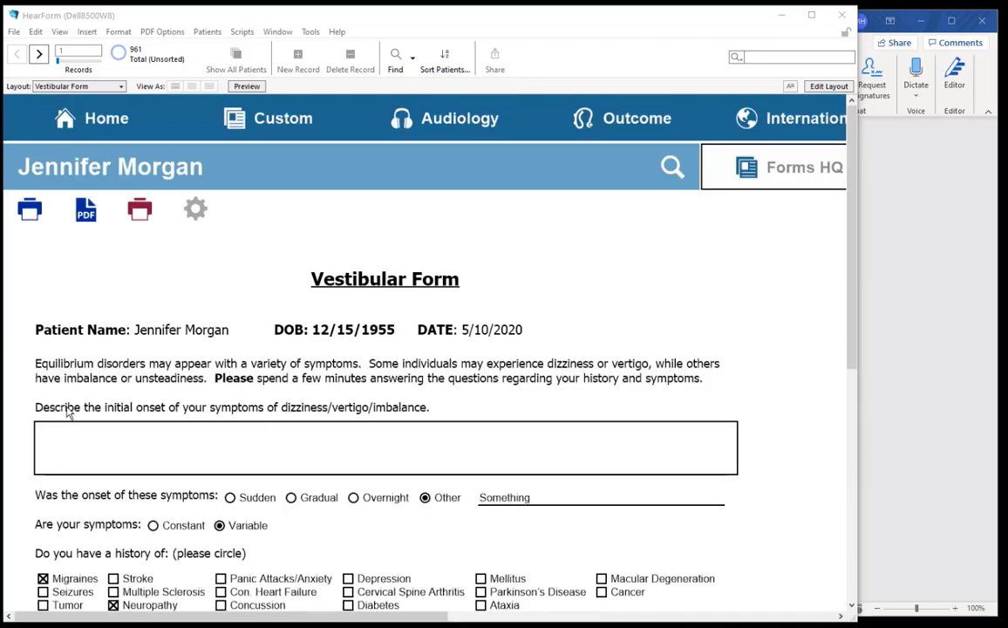
click(206, 430)
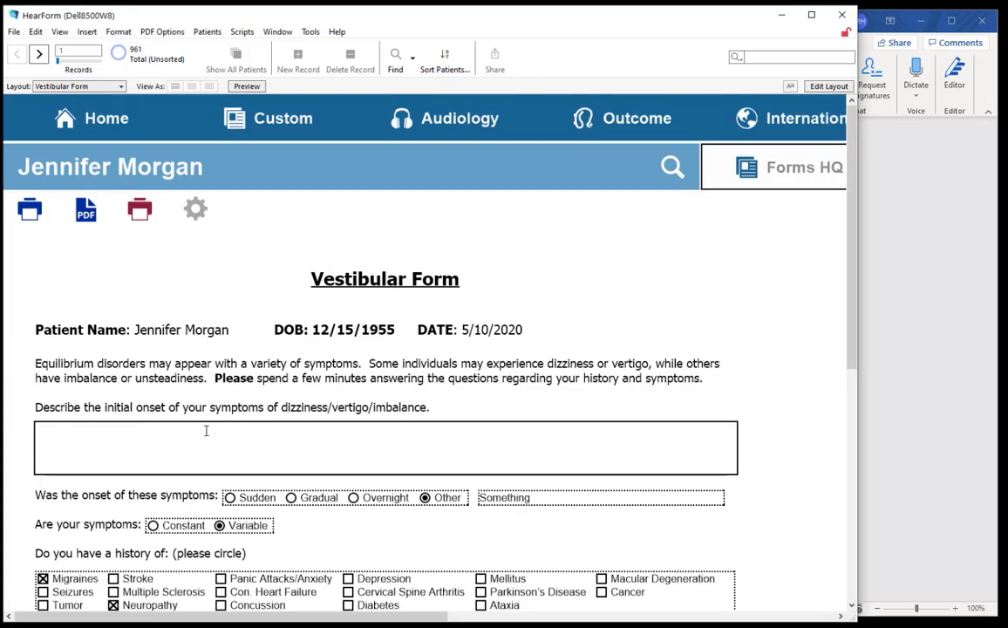
text(tyiotyityityi)
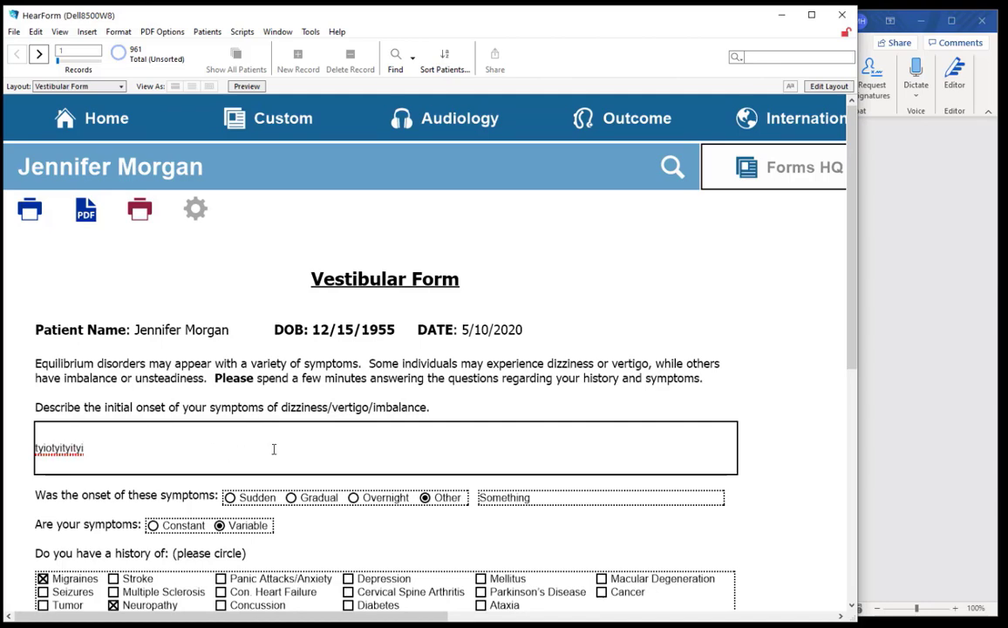
key(BackSpace)
key(BackSpace)
key(BackSpace)
key(BackSpace)
key(BackSpace)
key(BackSpace)
key(BackSpace)
key(BackSpace)
key(BackSpace)
key(BackSpace)
key(BackSpace)
key(BackSpace)
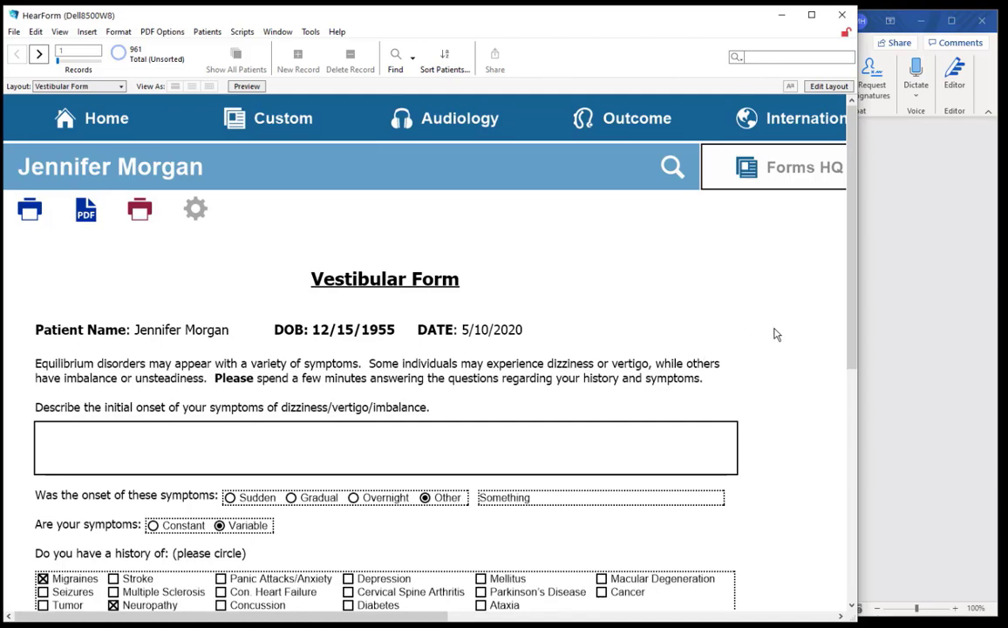
Examine the print preview of the answered Vestibular Form and return to Browse mode
click(230, 83)
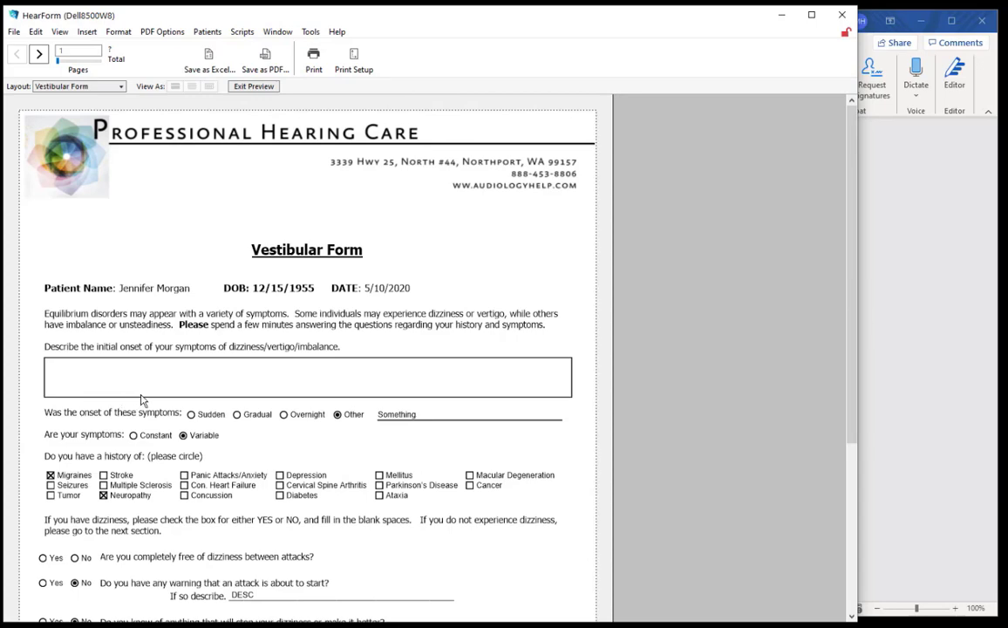
click(253, 85)
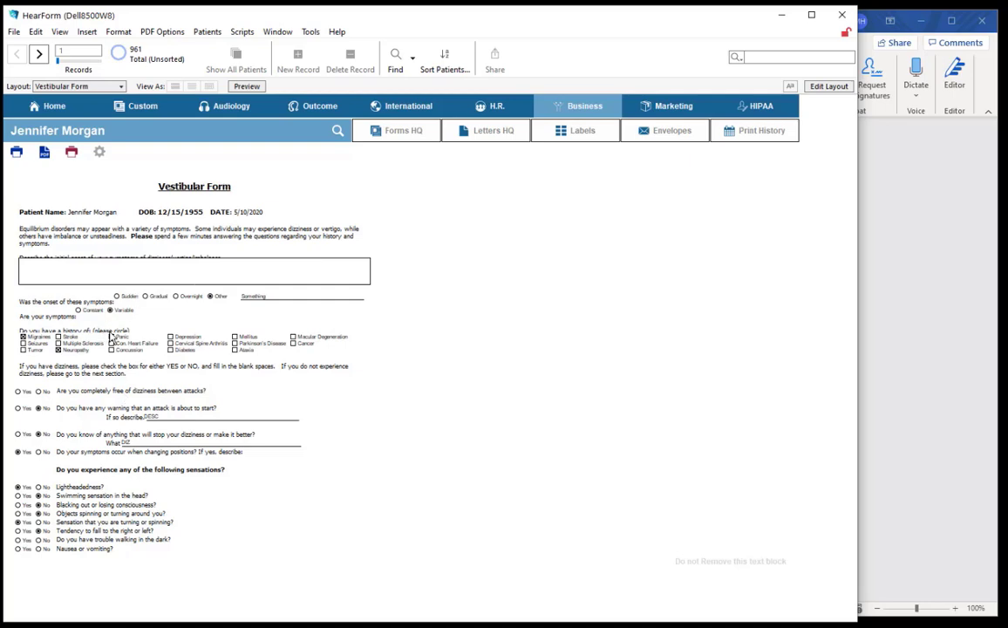
scroll(161, 357, up, 1)
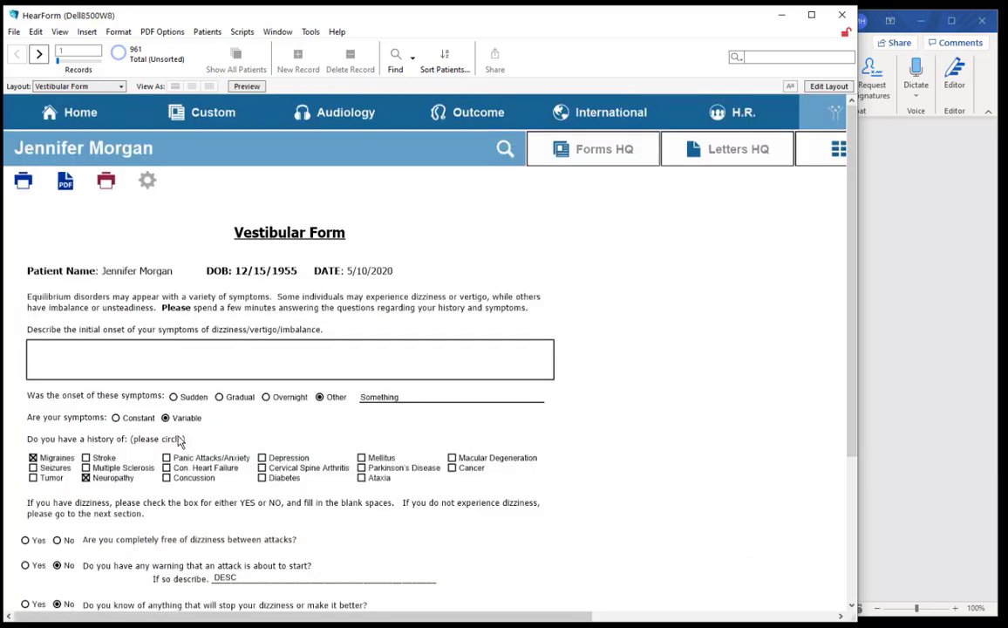
Change the "please circle" hint after "Do you have a history of:" to "Check all that apply" and save the layout
key(ctrl+l)
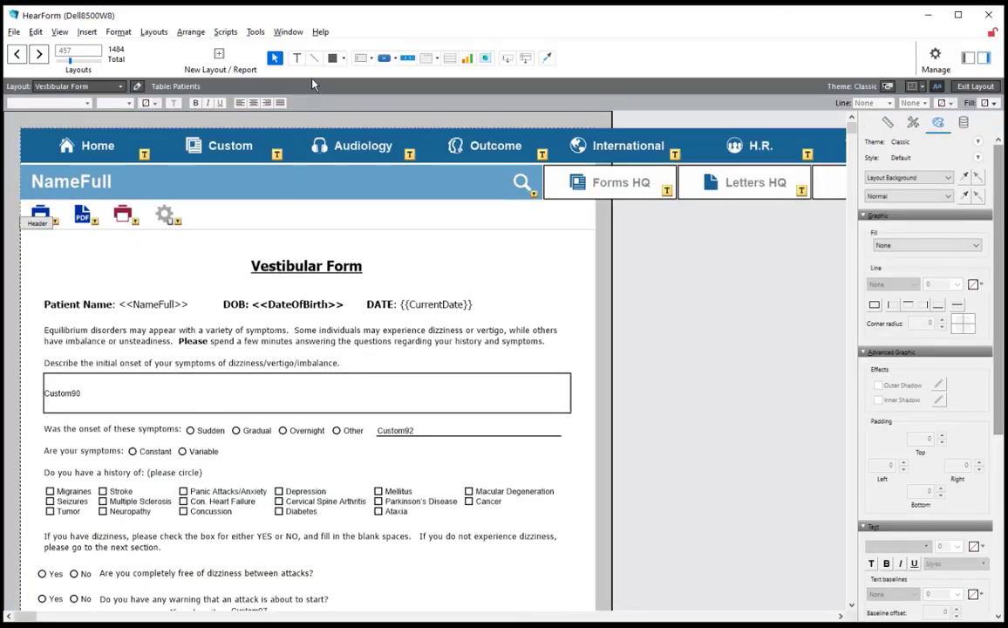
click(297, 57)
drag(150, 472, 201, 478)
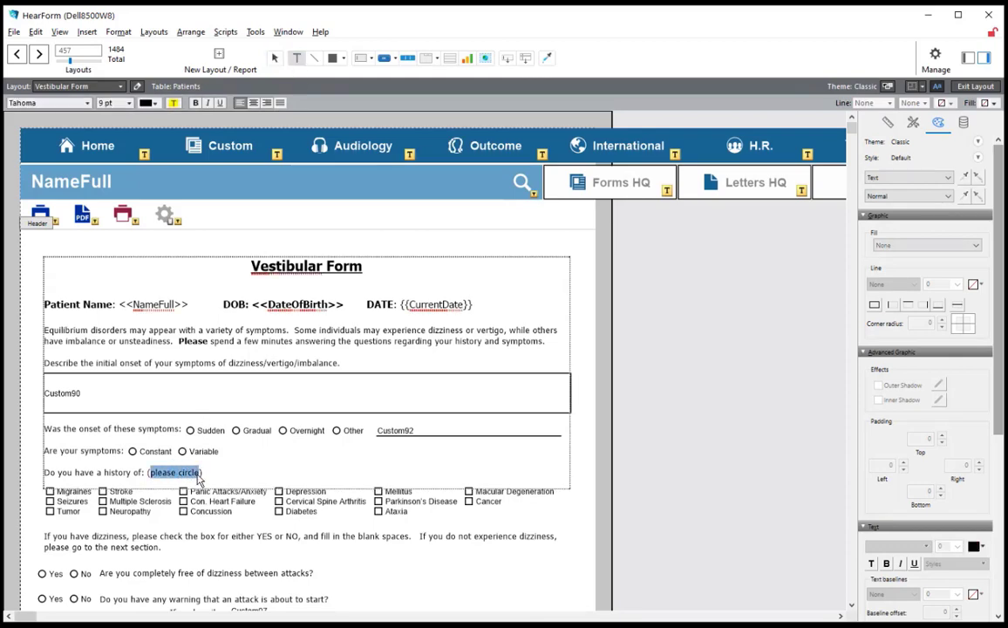
text(Check all that)
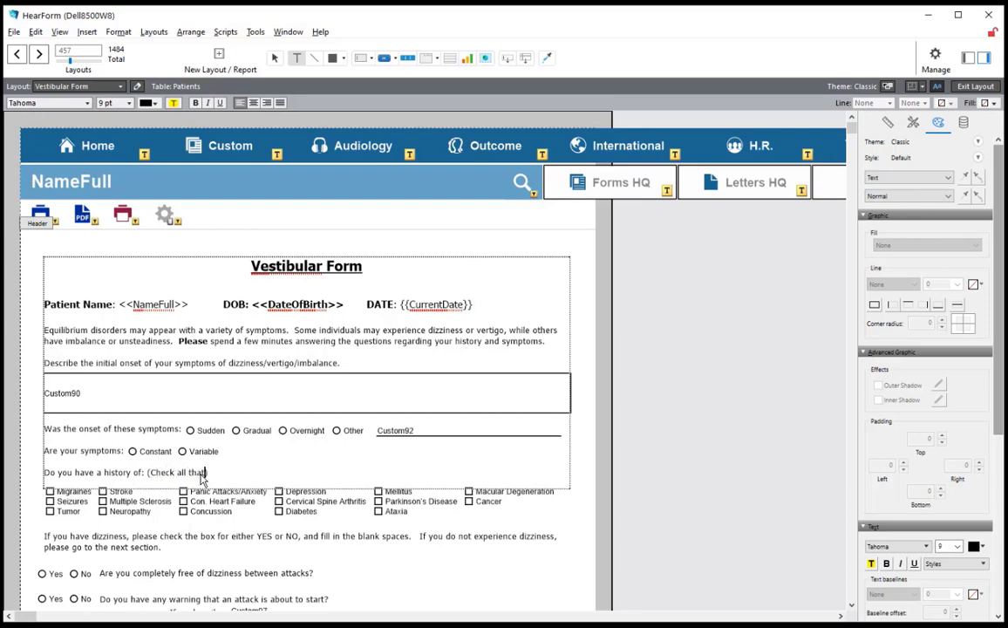
text( apply)
key(Escape)
key(ctrl+b)
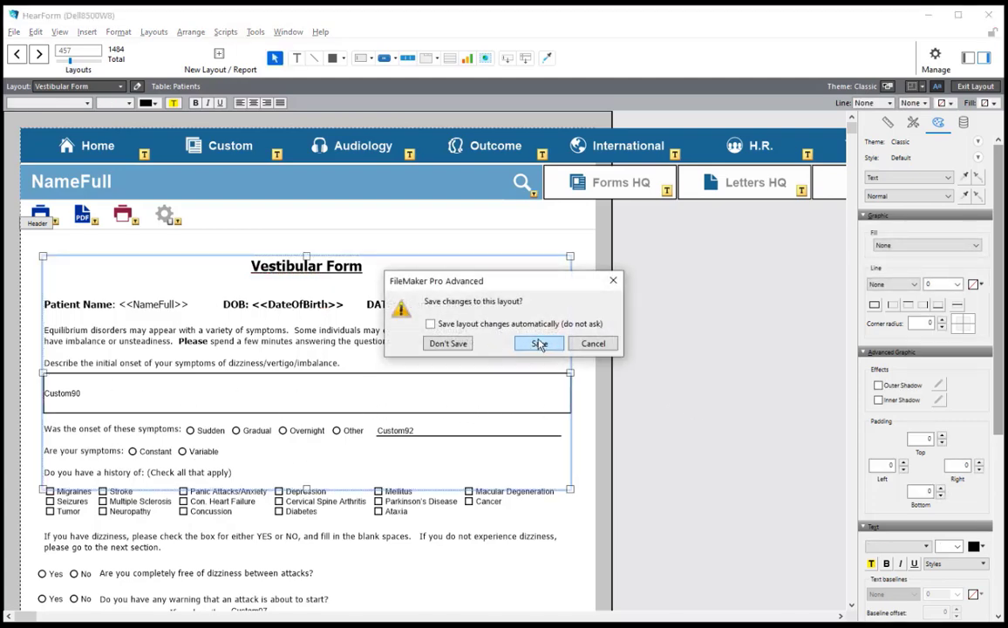
click(538, 344)
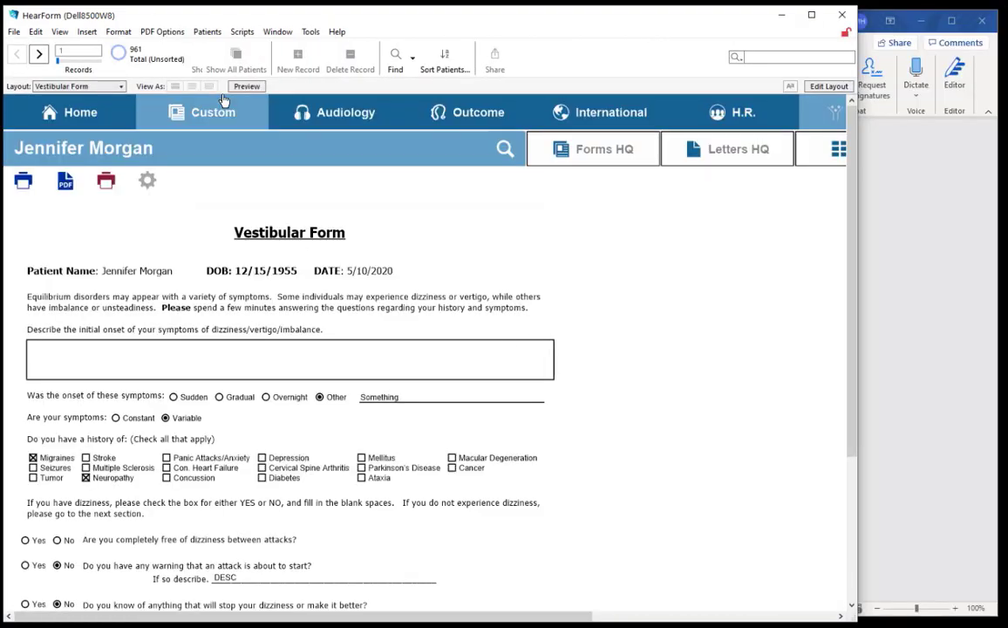
Check the revised Vestibular Form as a full page in Preview mode and compare it with Browse mode
click(245, 87)
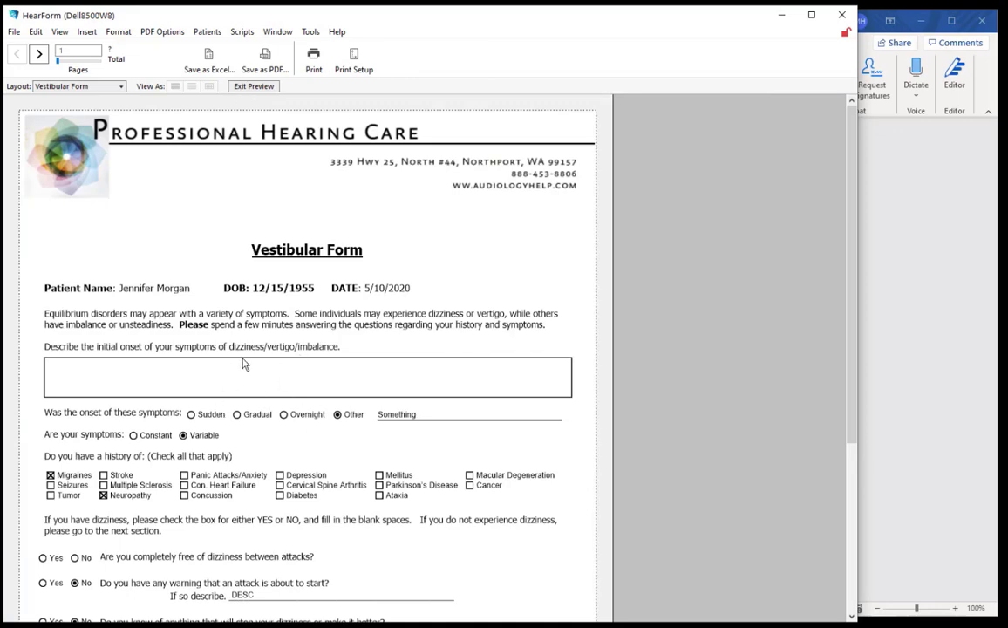
scroll(244, 364, down, 1)
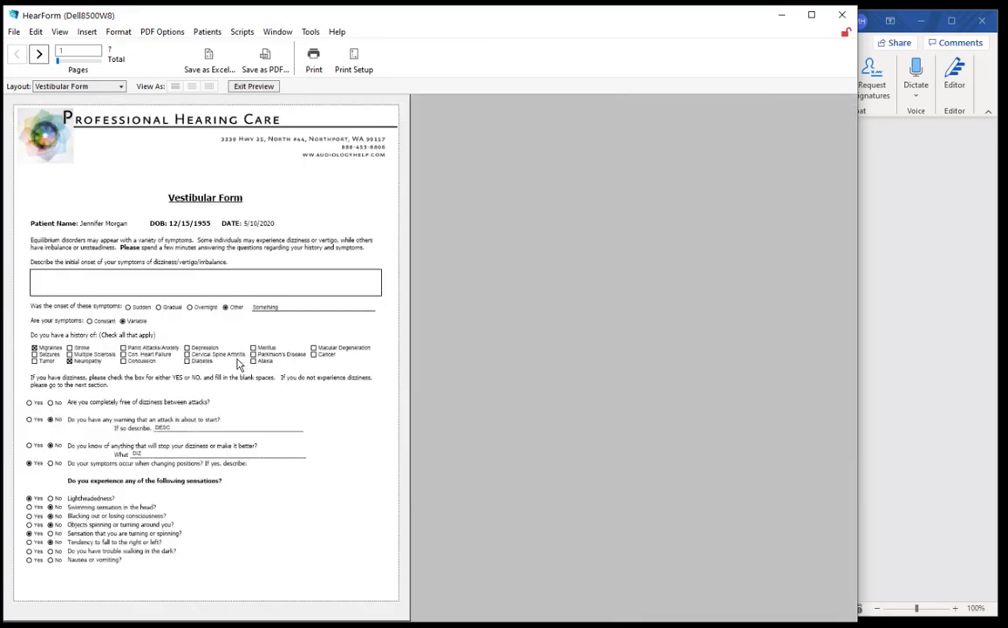
key(ctrl+b)
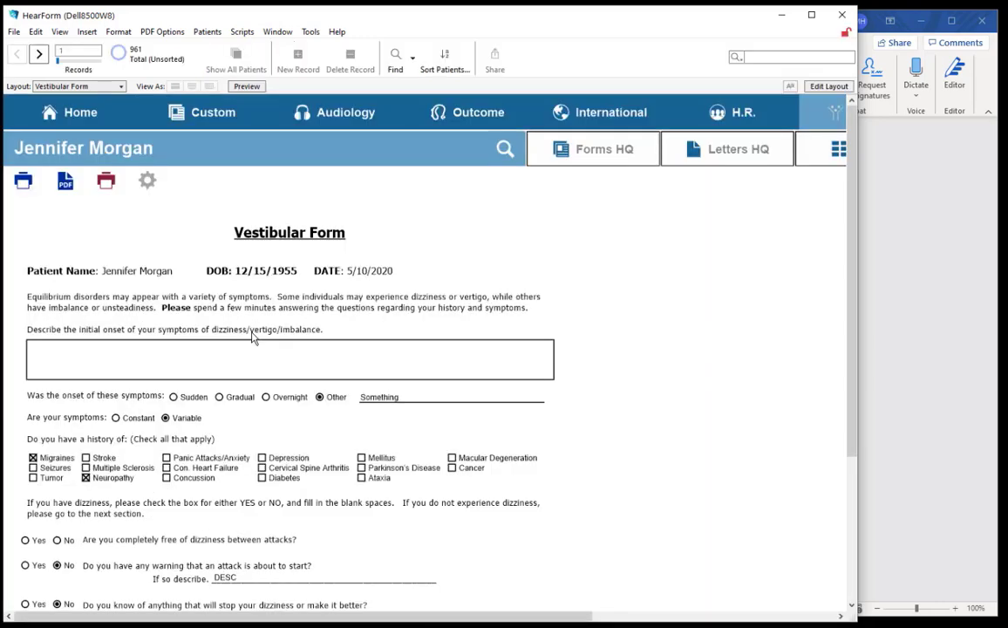
scroll(252, 336, down, 1)
scroll(191, 276, up, 1)
scroll(270, 316, down, 1)
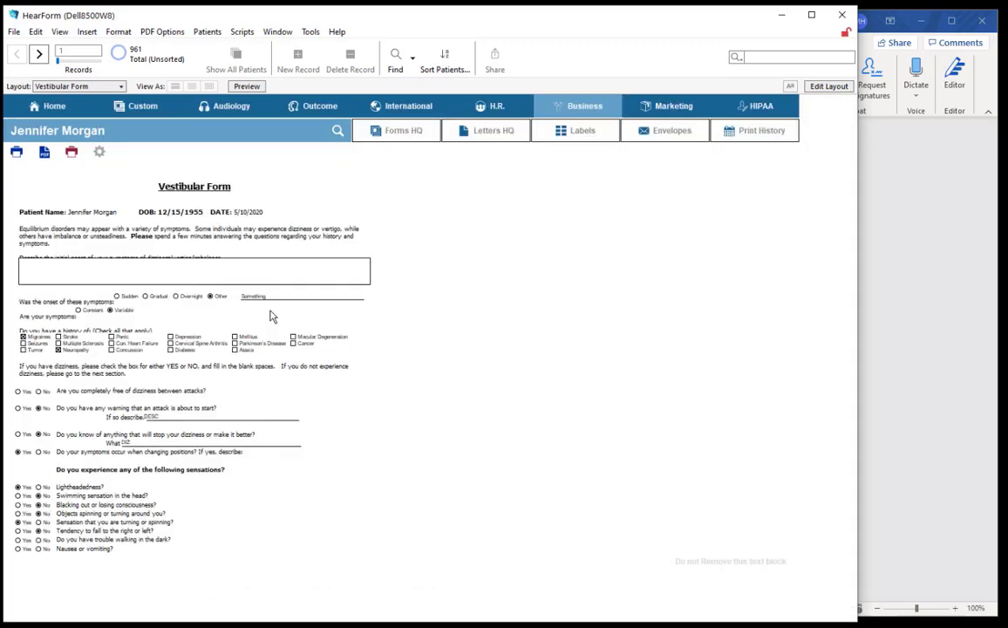
scroll(273, 312, up, 1)
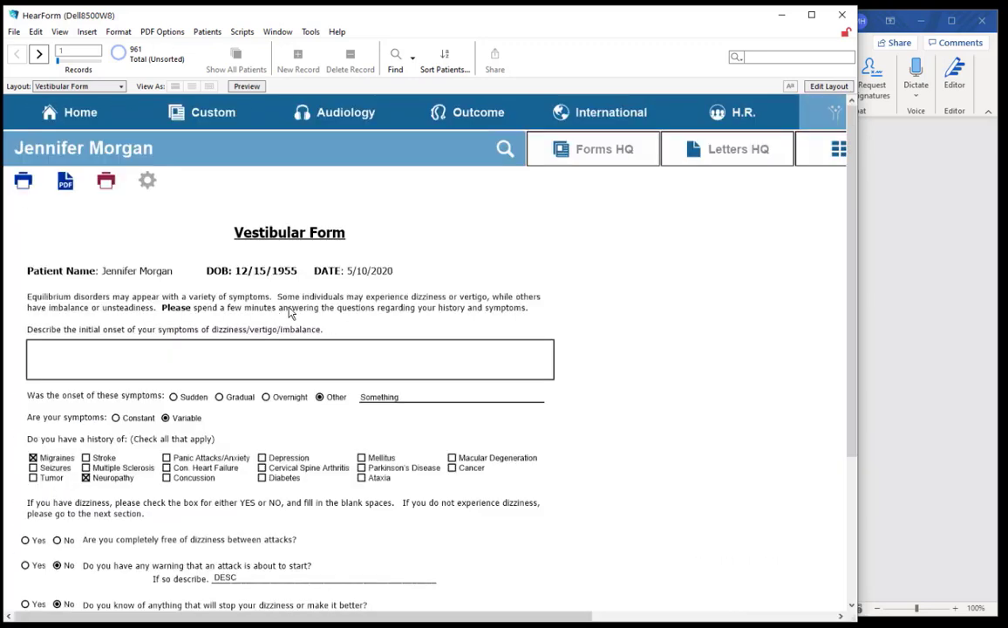
scroll(398, 303, down, 1)
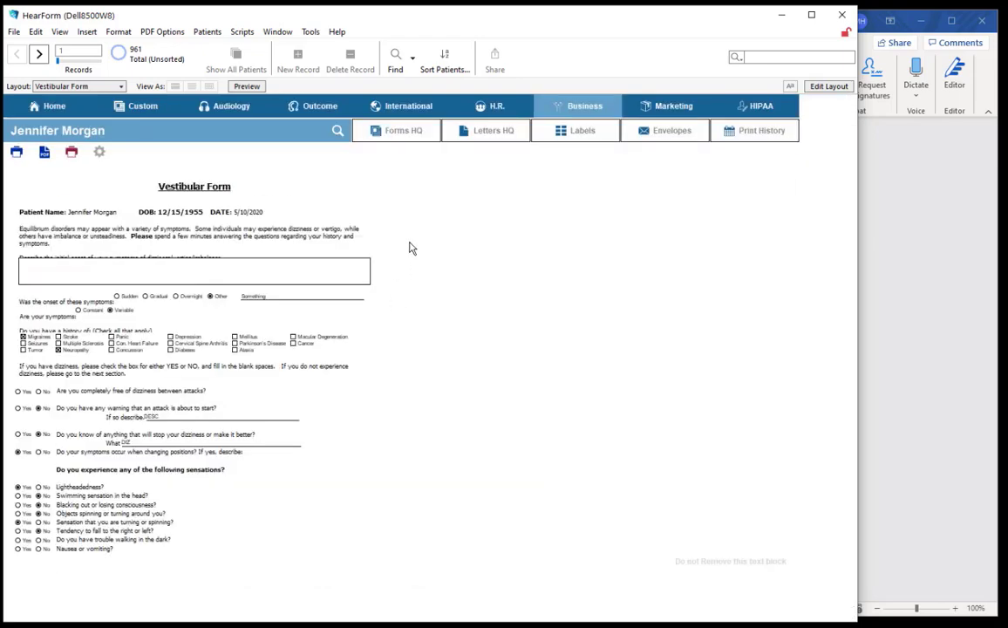
View the Confidential Patient History form from the business forms list, then open the setup for the business form button titles
click(576, 111)
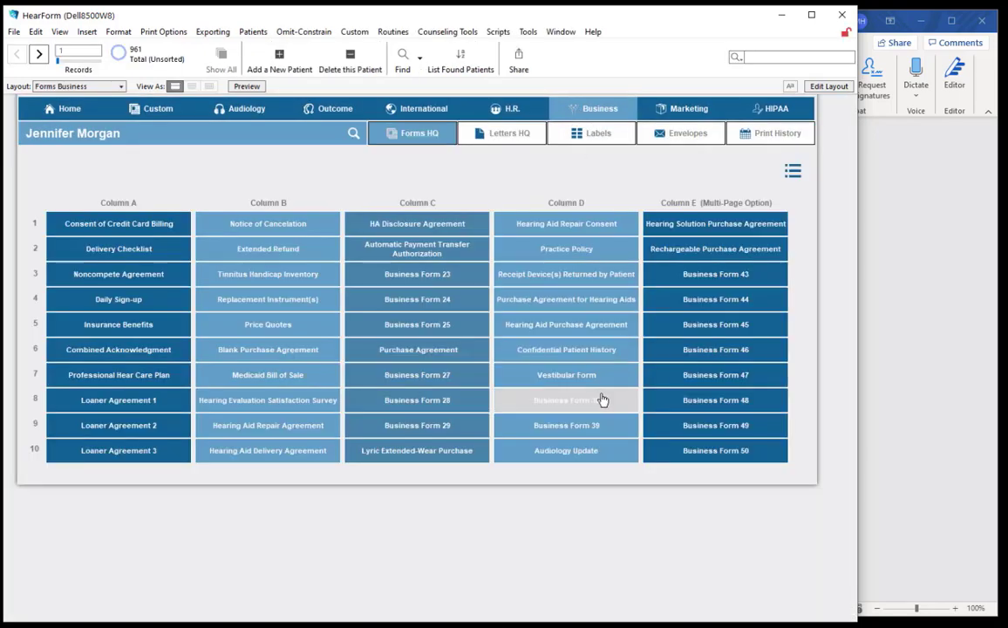
click(571, 356)
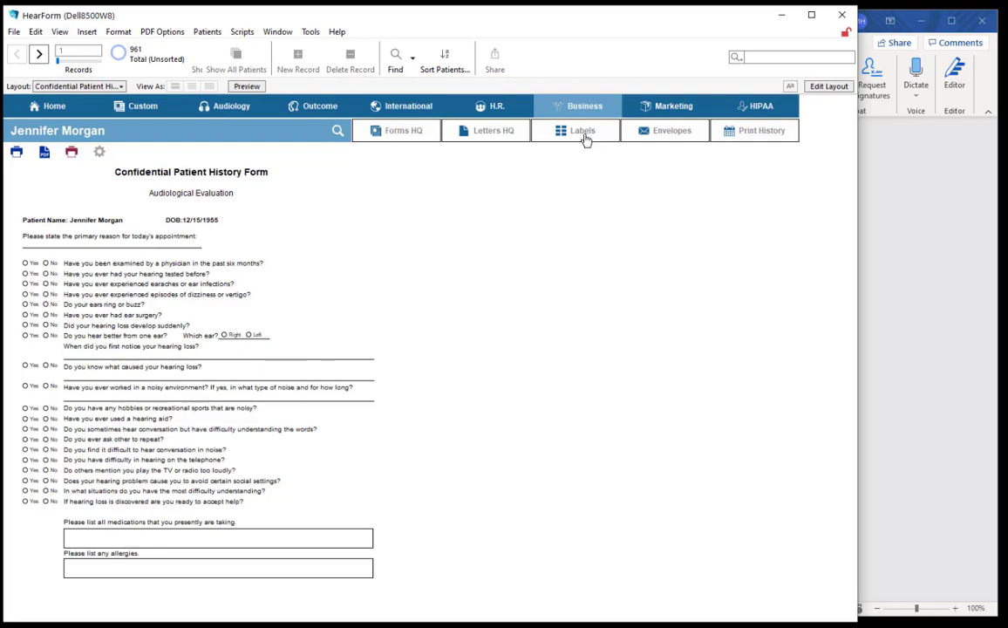
click(574, 105)
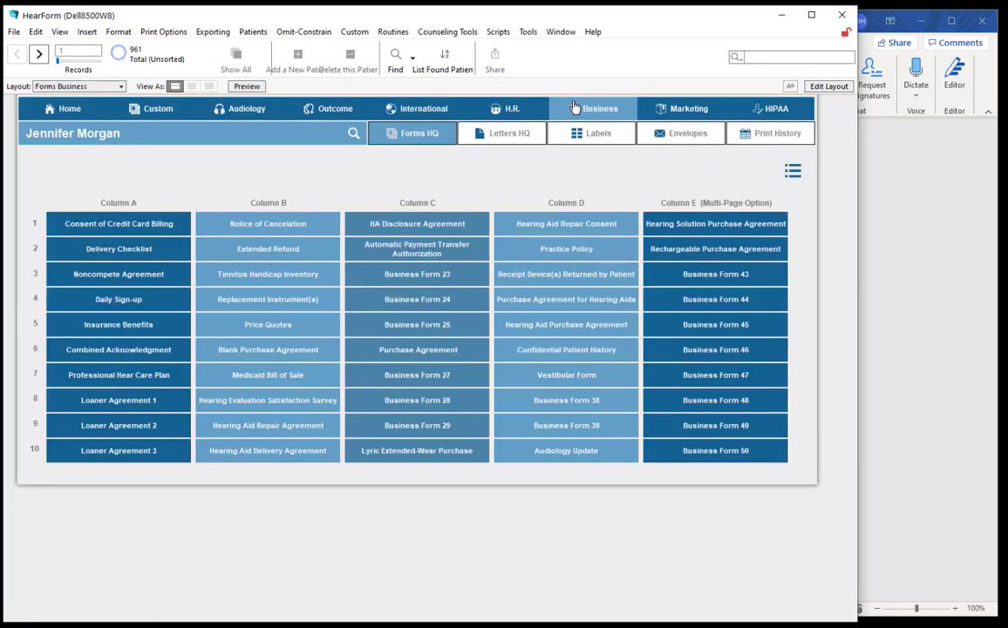
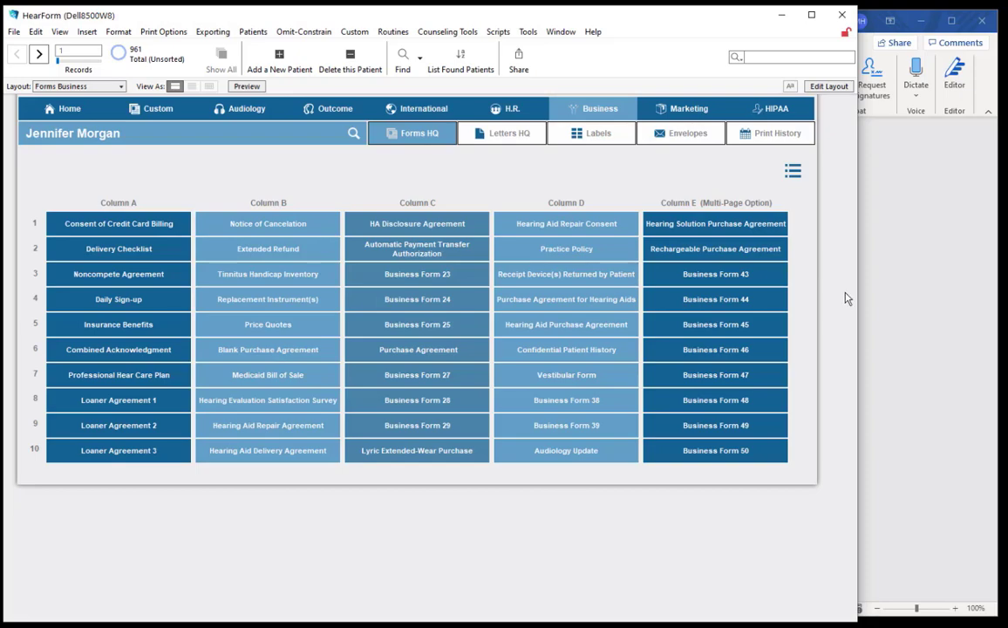
click(792, 172)
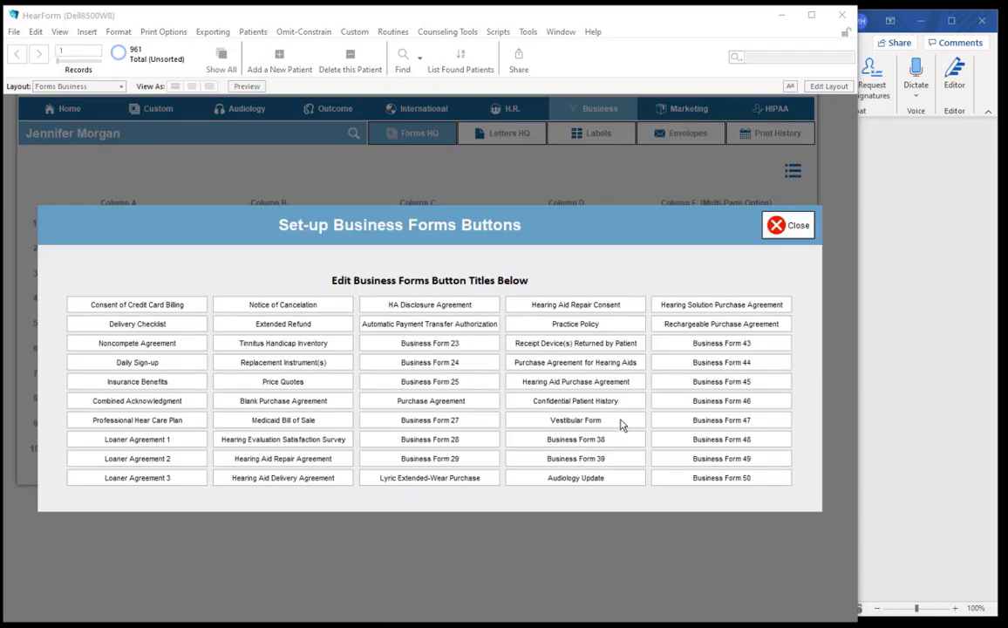
Copy the "Vestibular Form" title into the multi-page slot titled "Business Form 43"
click(622, 423)
key(ctrl+c)
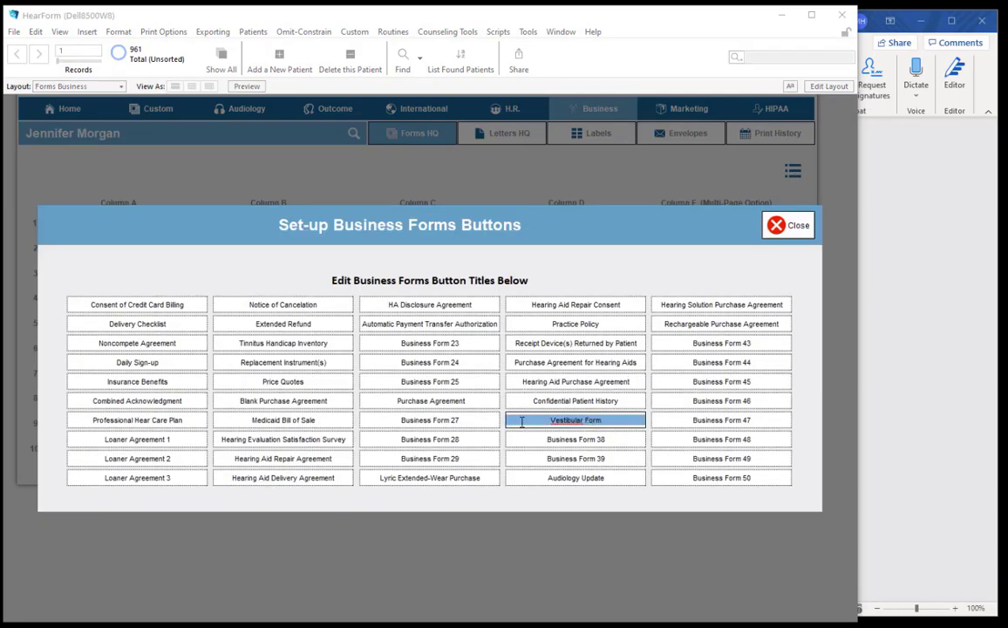
click(761, 345)
key(ctrl+v)
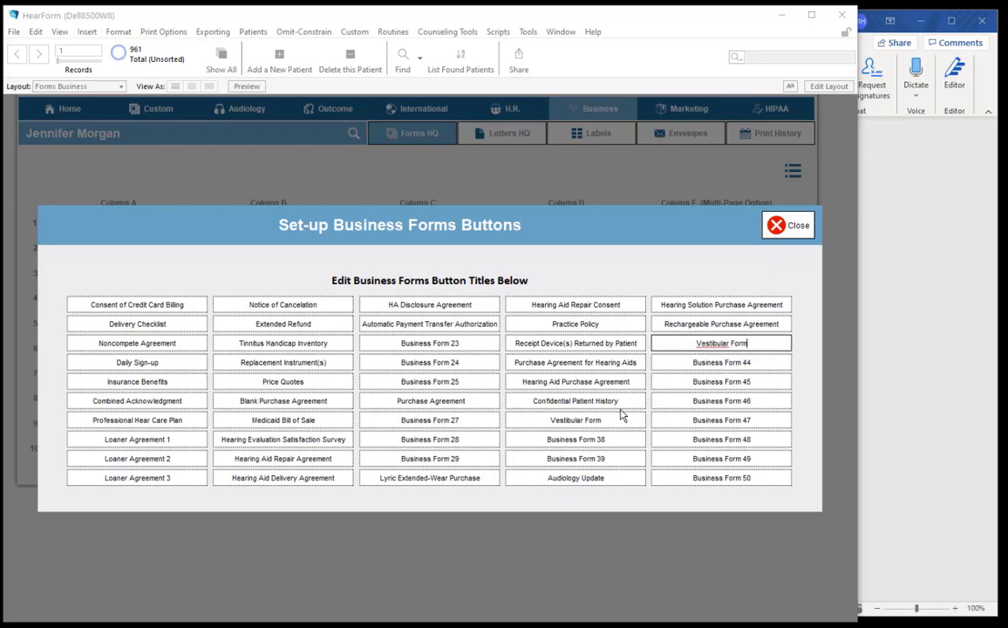
Retitle the original Vestibular Form slot in Column D as "Business Form 37", select that title for reuse and close the button setup
click(626, 440)
key(ctrl+c)
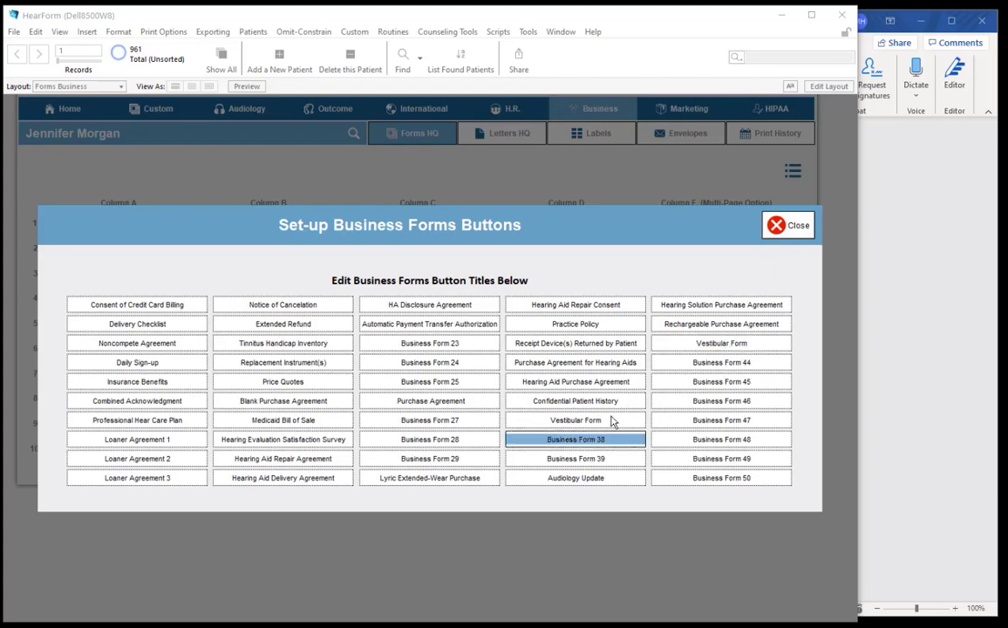
click(637, 420)
key(ctrl+v)
key(BackSpace)
text(7)
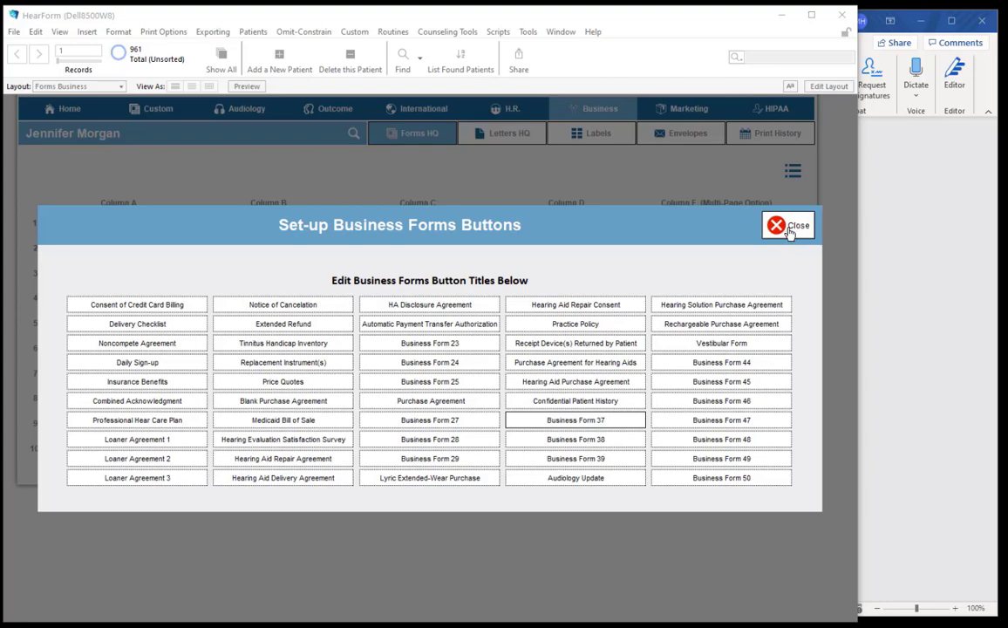
drag(605, 419, 535, 419)
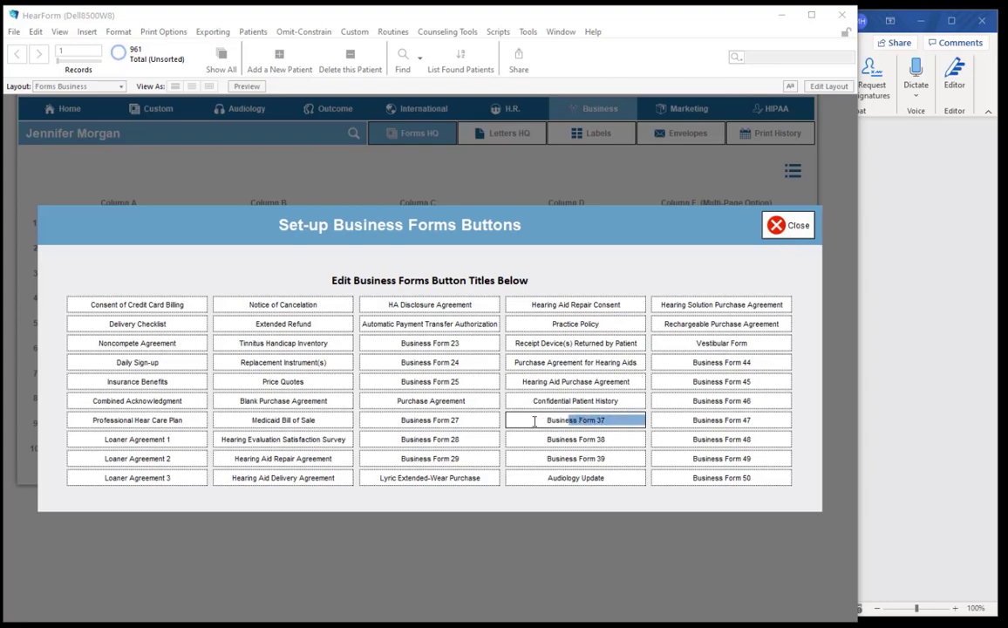
click(774, 225)
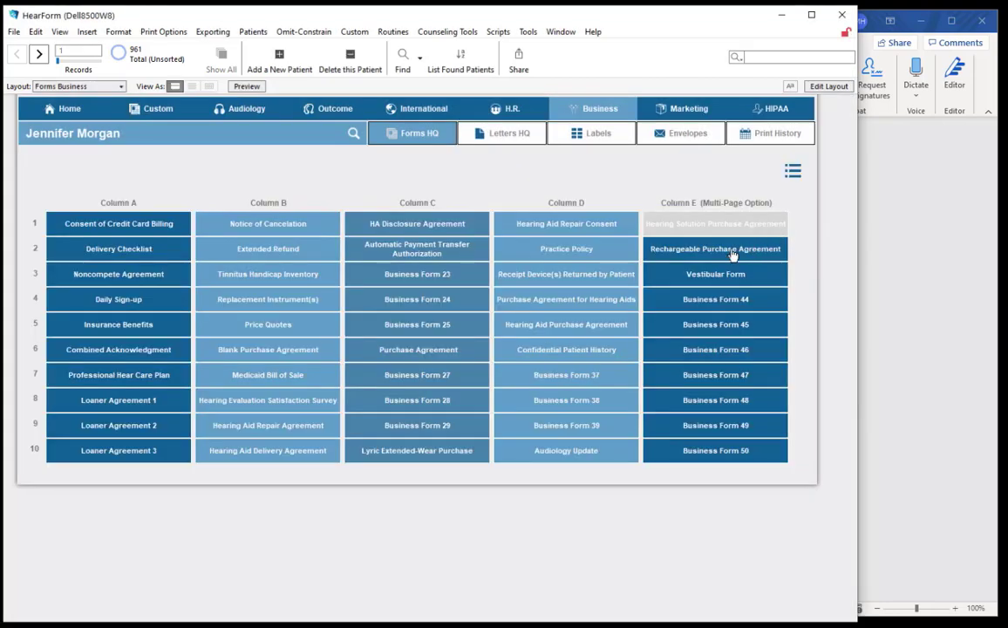
Open the form in slot 37, rename its layout to "Business Form 37", keep the old name copied and save the layout
click(579, 378)
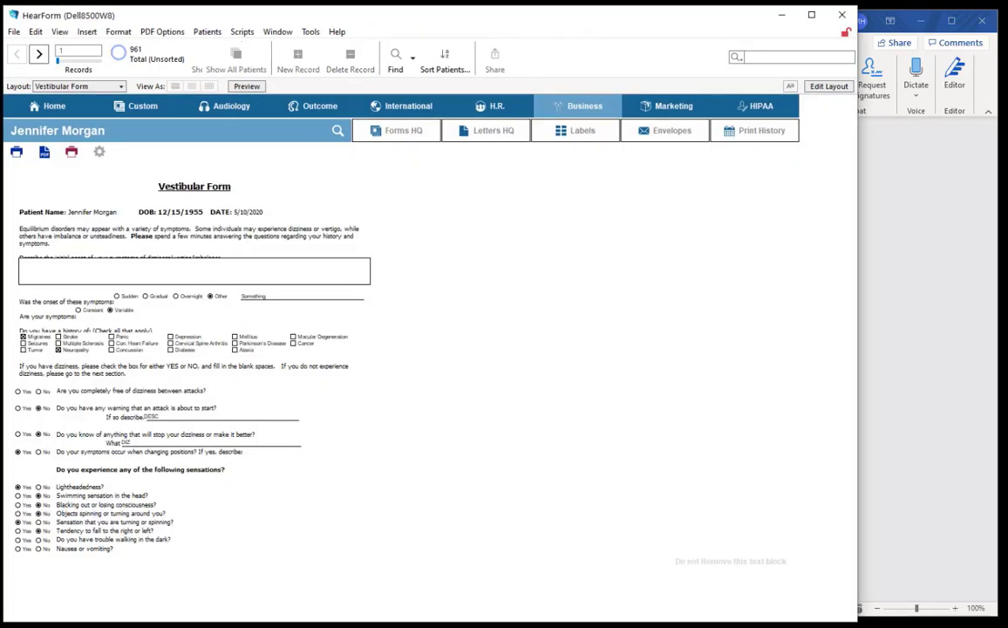
key(ctrl+l)
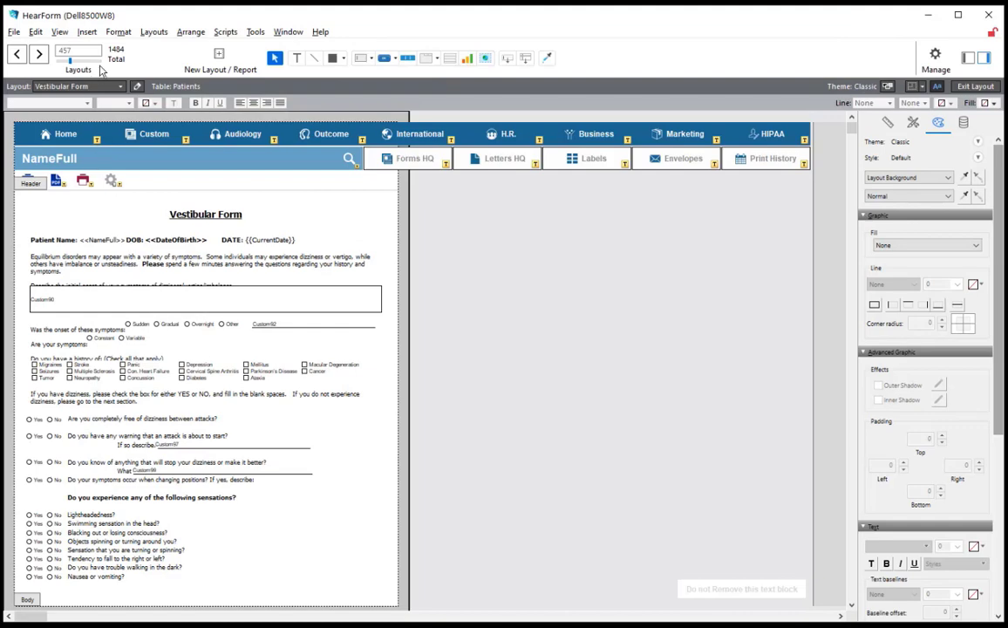
click(136, 86)
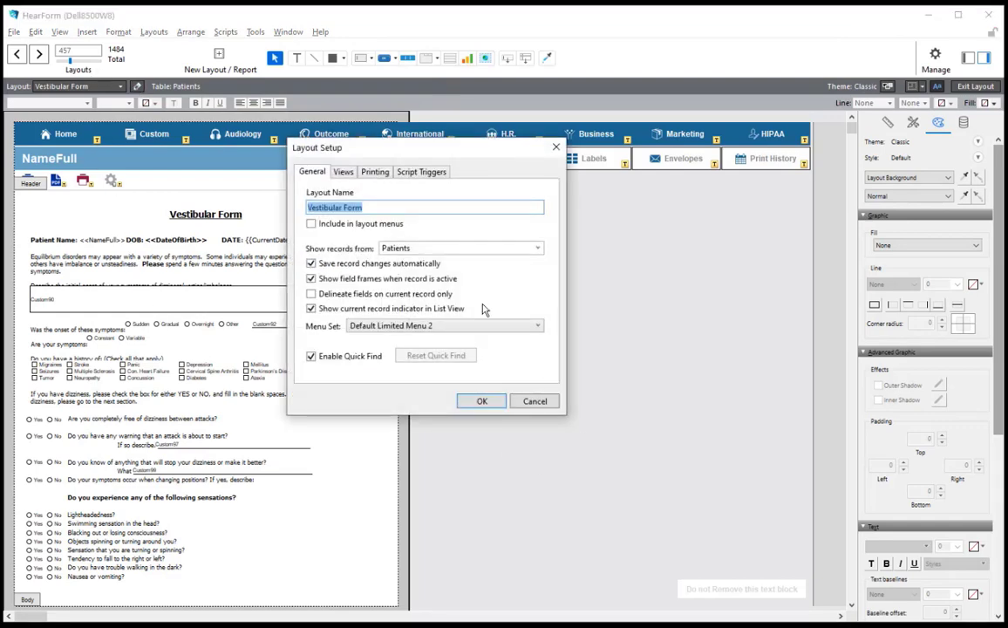
click(372, 210)
key(ctrl+v)
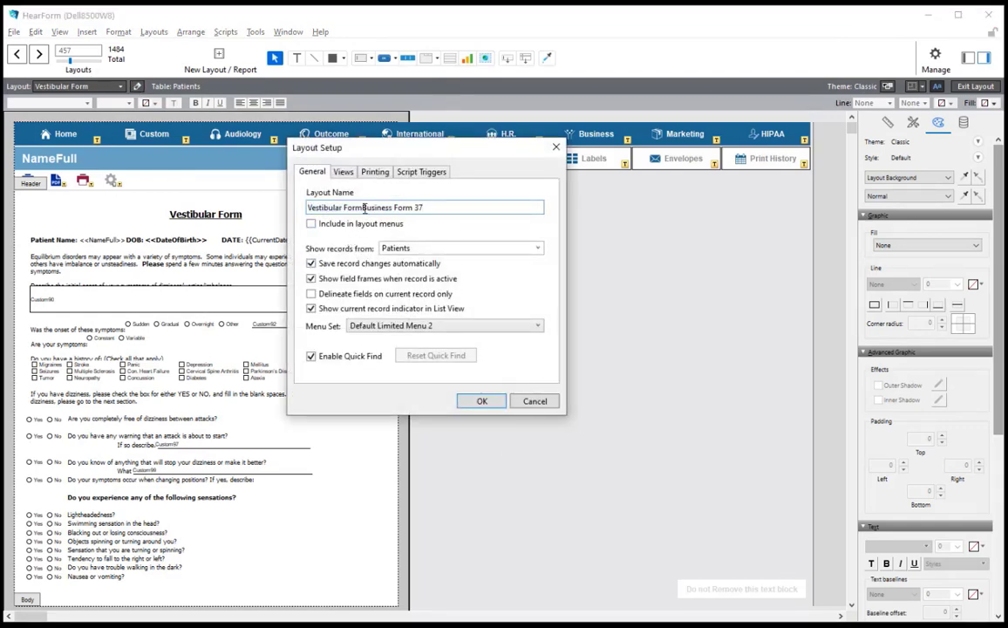
key(shift+Home)
key(ctrl+c)
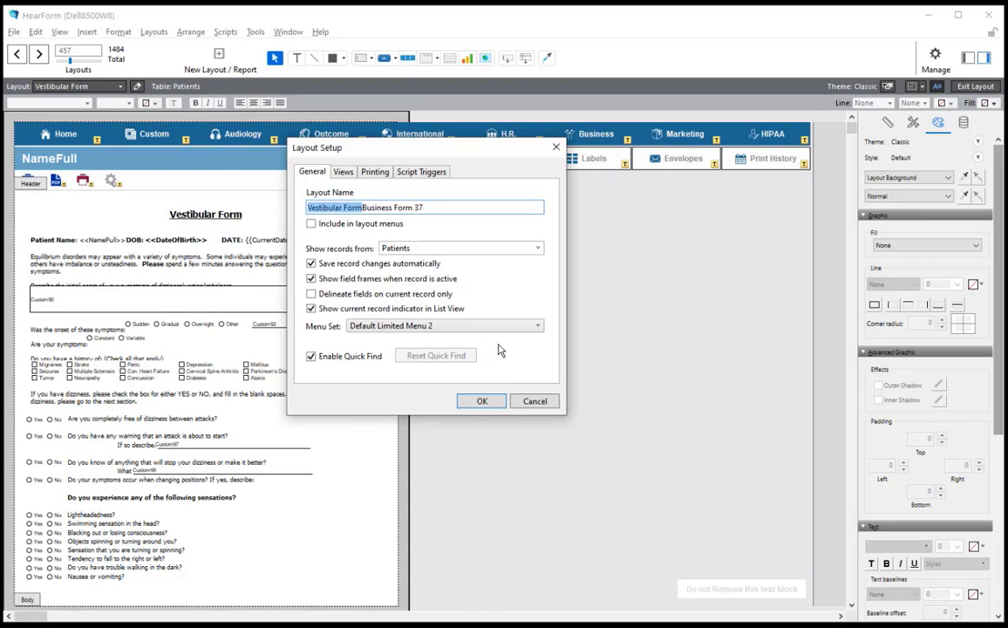
key(BackSpace)
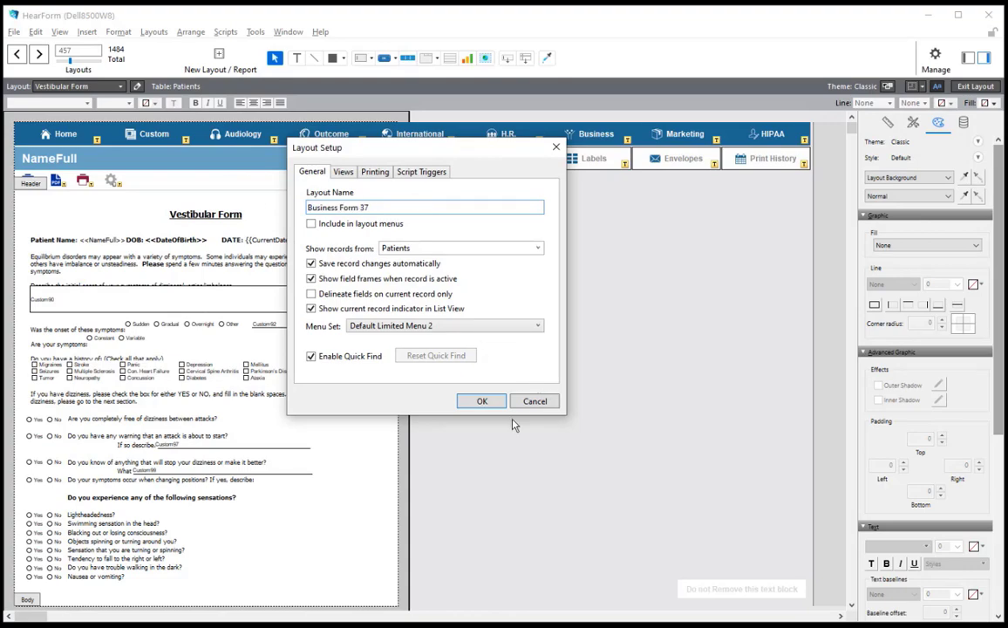
click(481, 401)
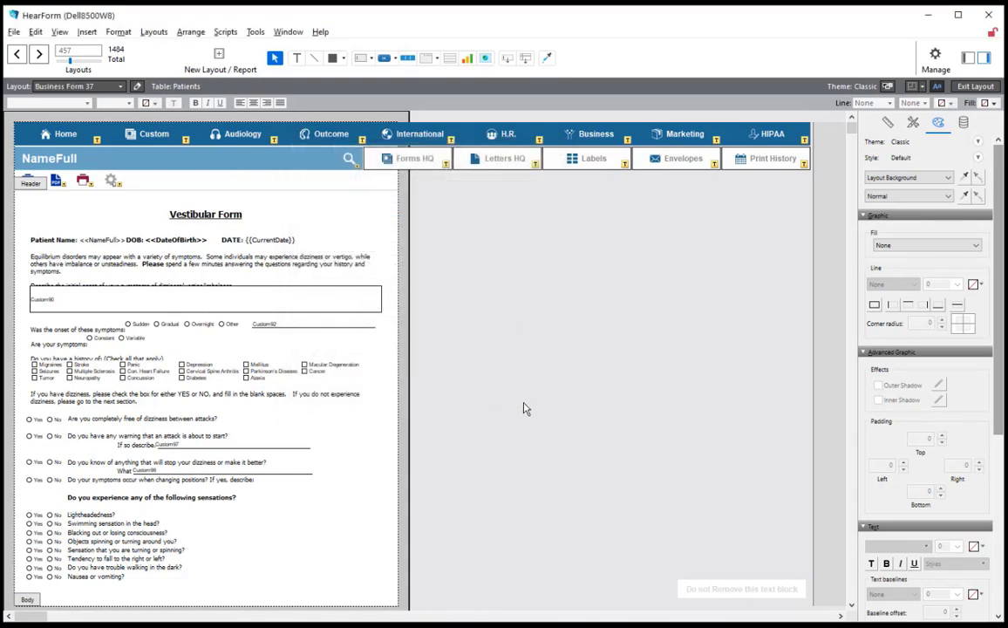
key(ctrl+b)
click(543, 344)
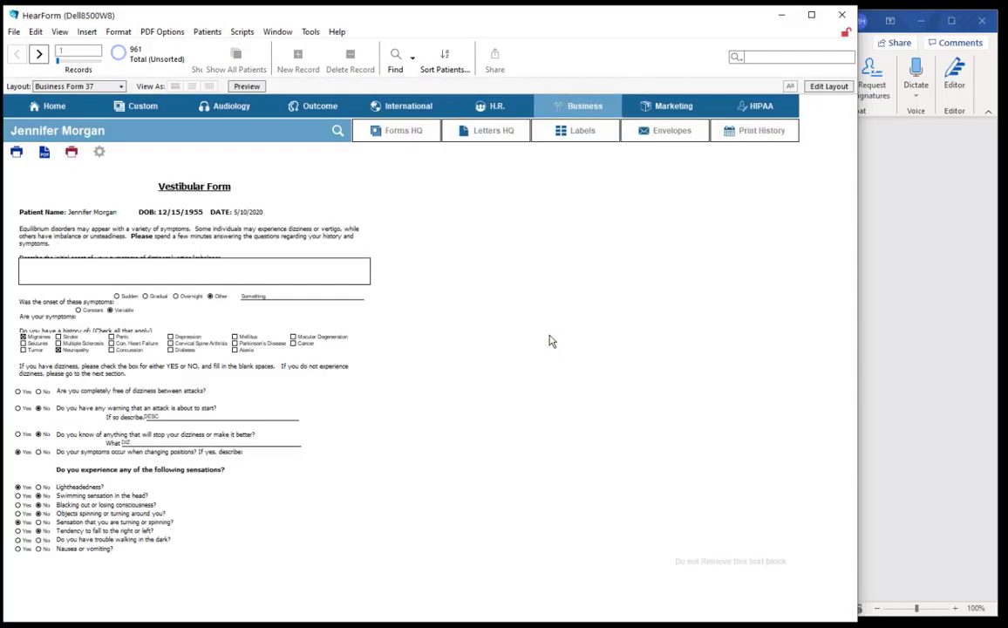
Open the empty Column E form titled Vestibular Form, rename its layout from "Form Business43" to "Vestibular Form" and save it
click(586, 108)
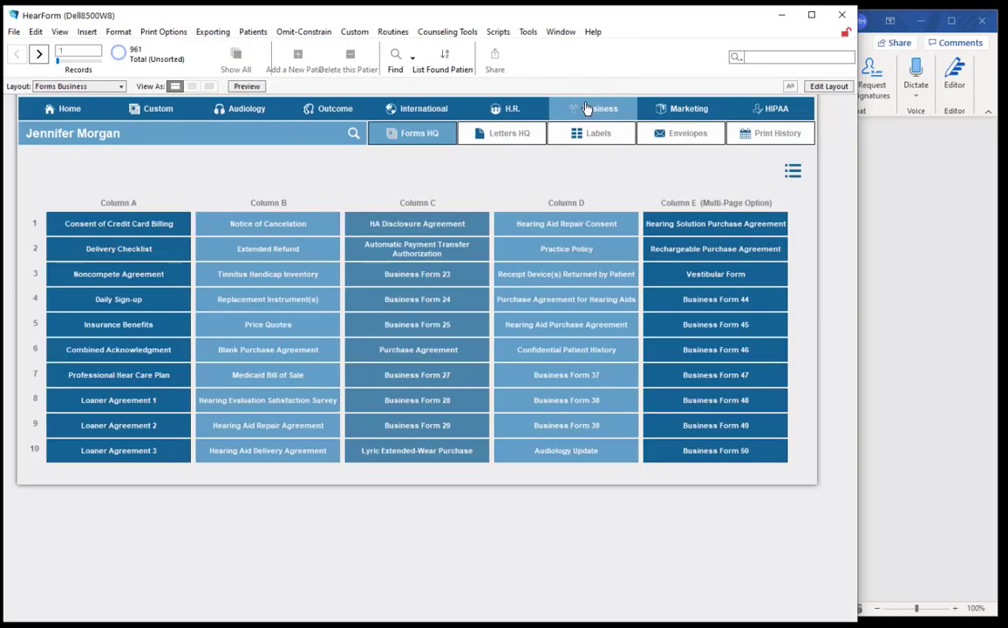
click(754, 278)
key(ctrl+l)
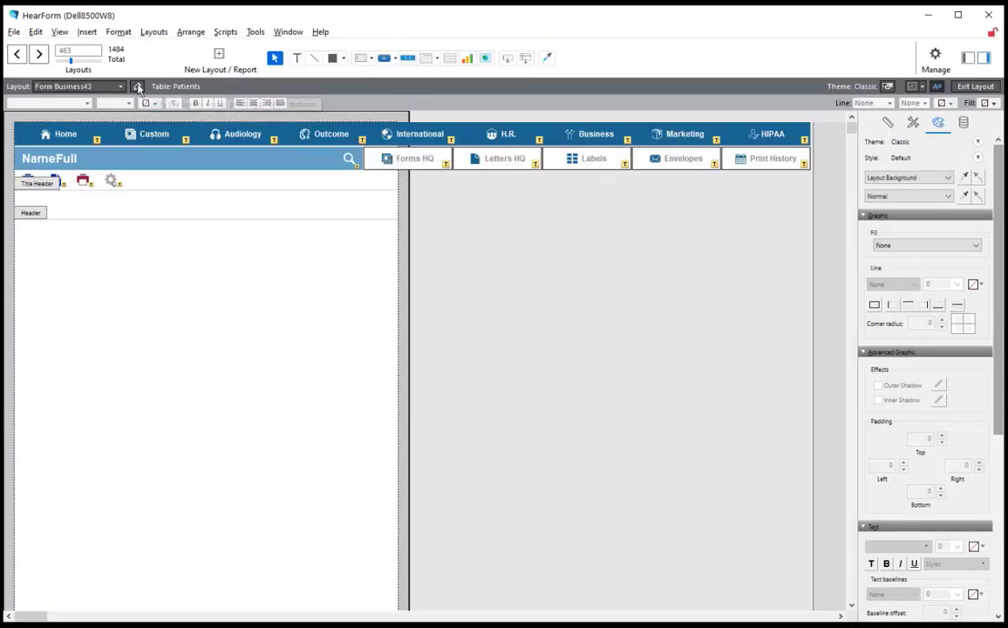
click(137, 86)
key(ctrl+v)
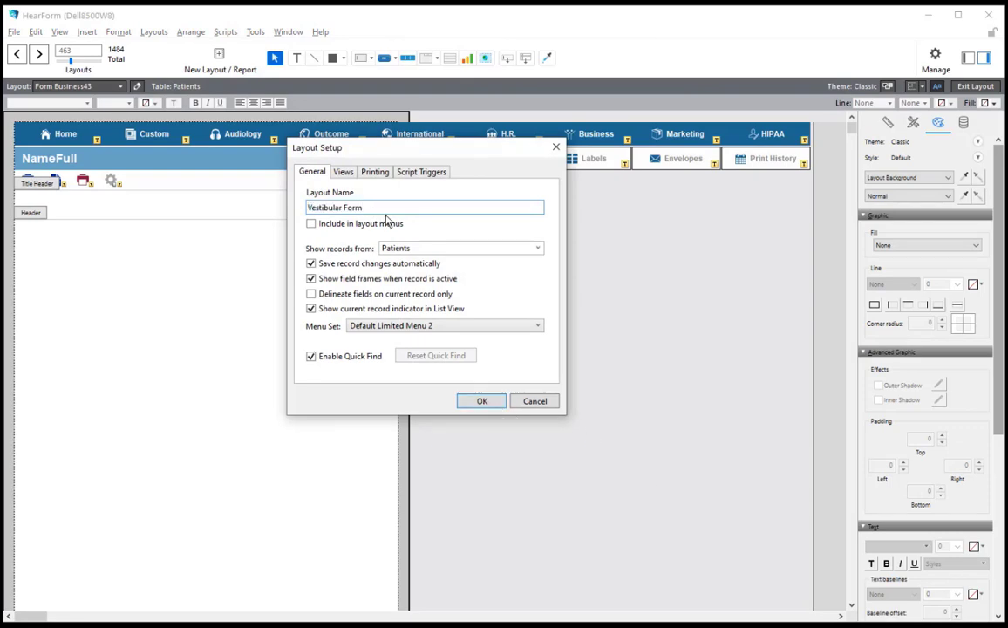
click(481, 402)
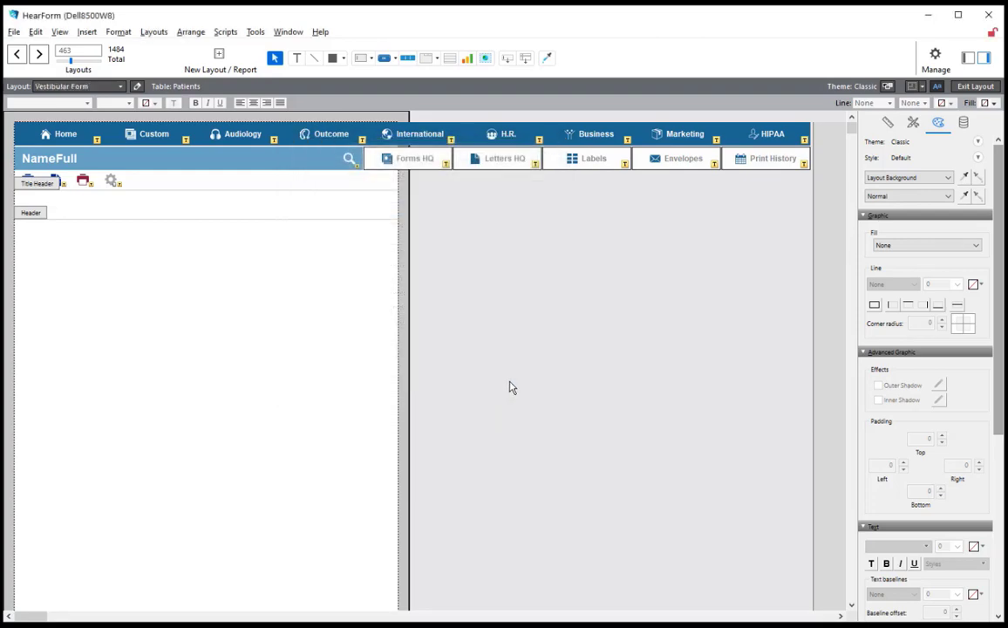
key(ctrl+b)
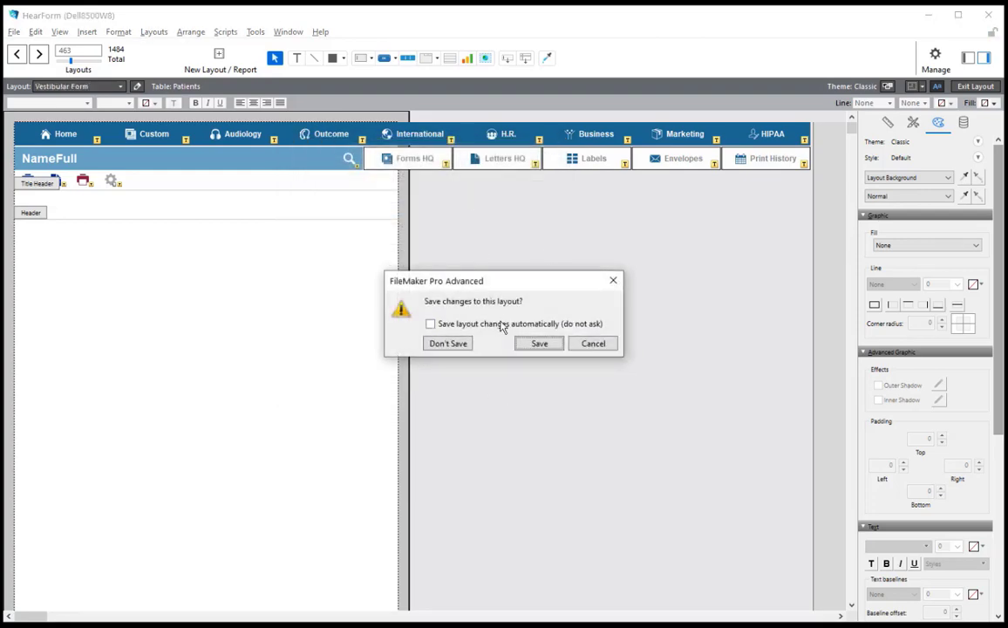
click(539, 344)
Check from the Home Screen which layout the Vestibular Form shortcut opens, and return to the business forms list
click(54, 107)
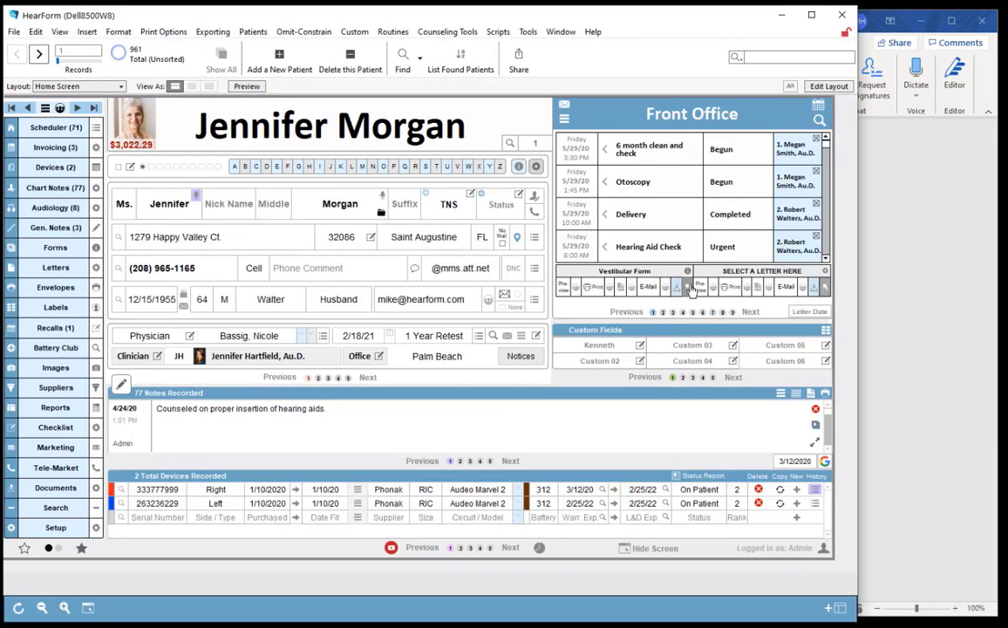
click(690, 289)
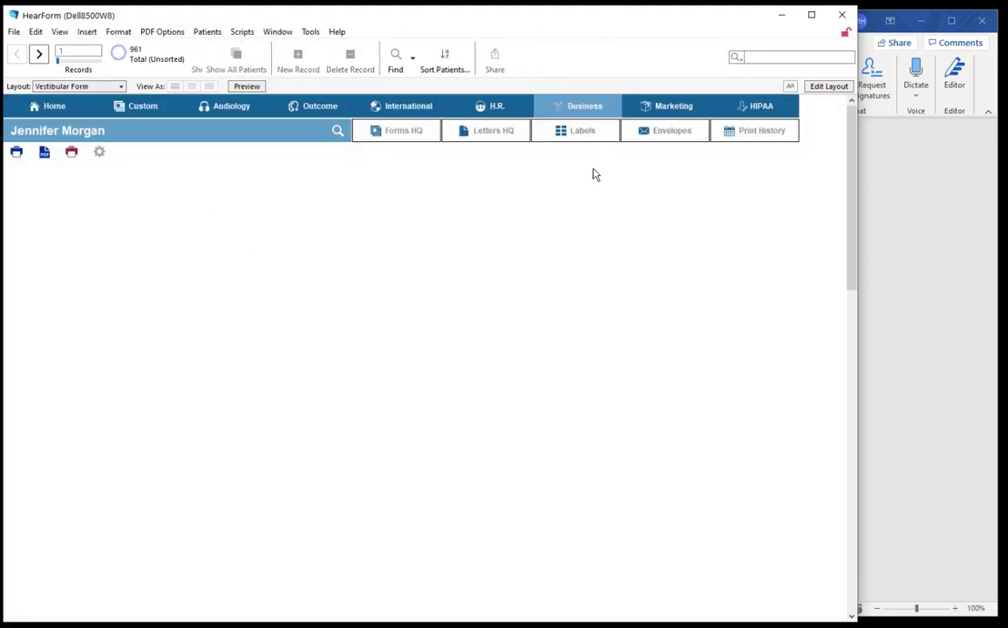
click(582, 108)
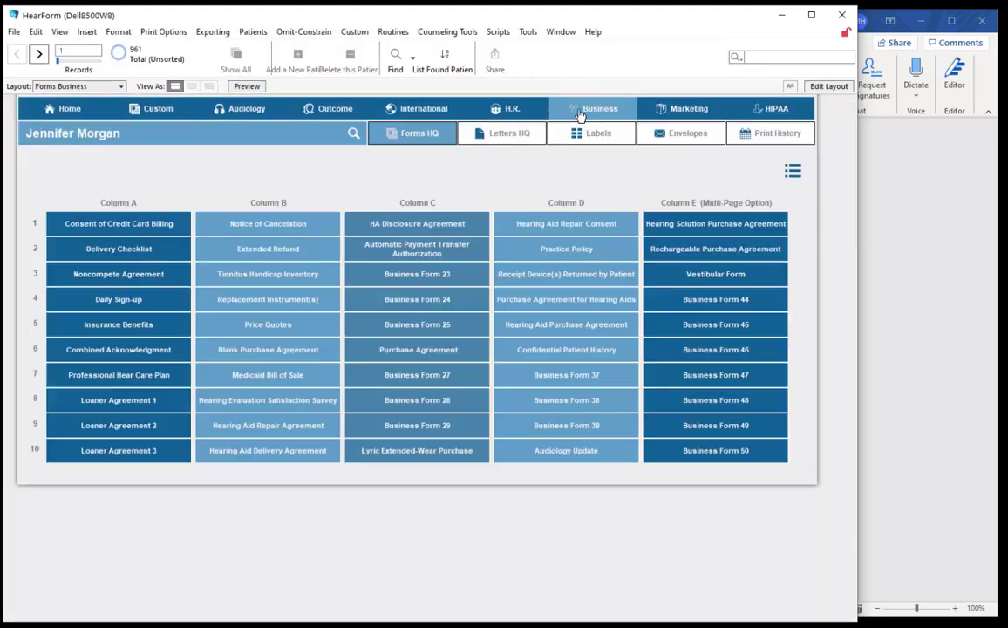
Copy all the form content below the header of the Business Form 37 layout, check its left position and return to Browse mode
click(605, 378)
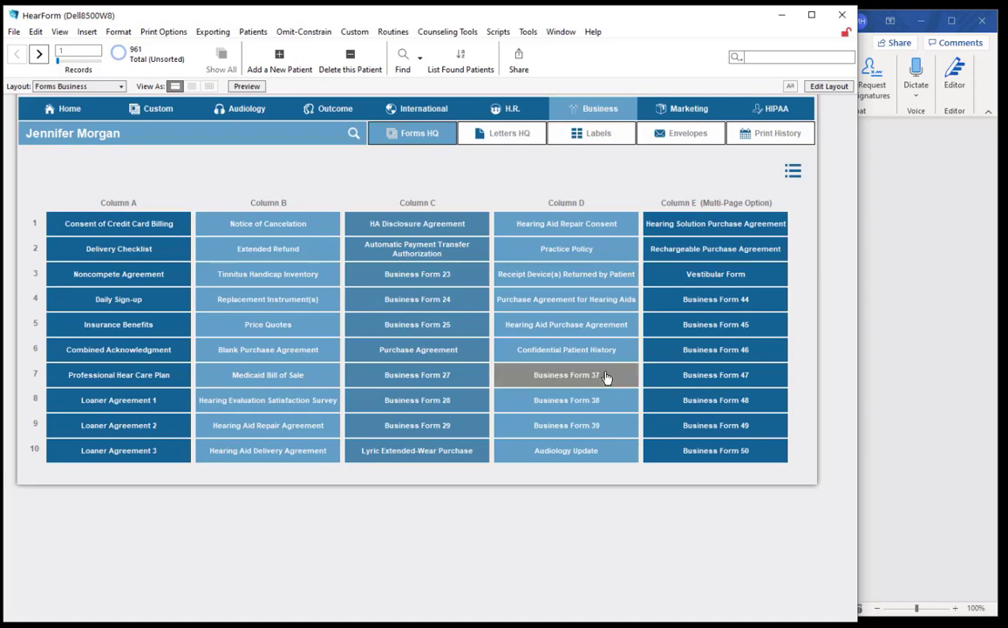
key(ctrl+l)
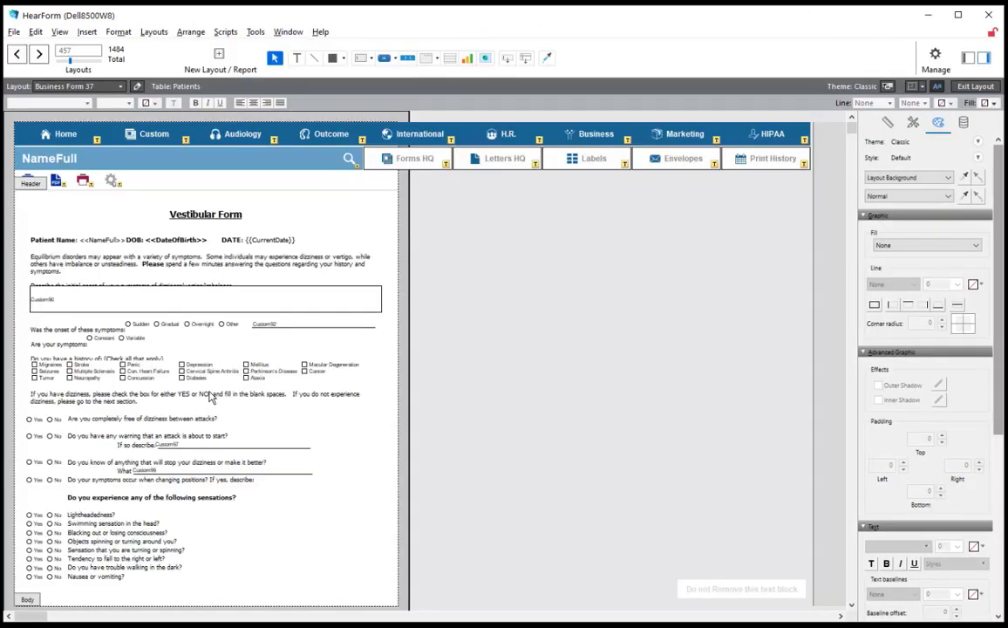
key(shift+F3)
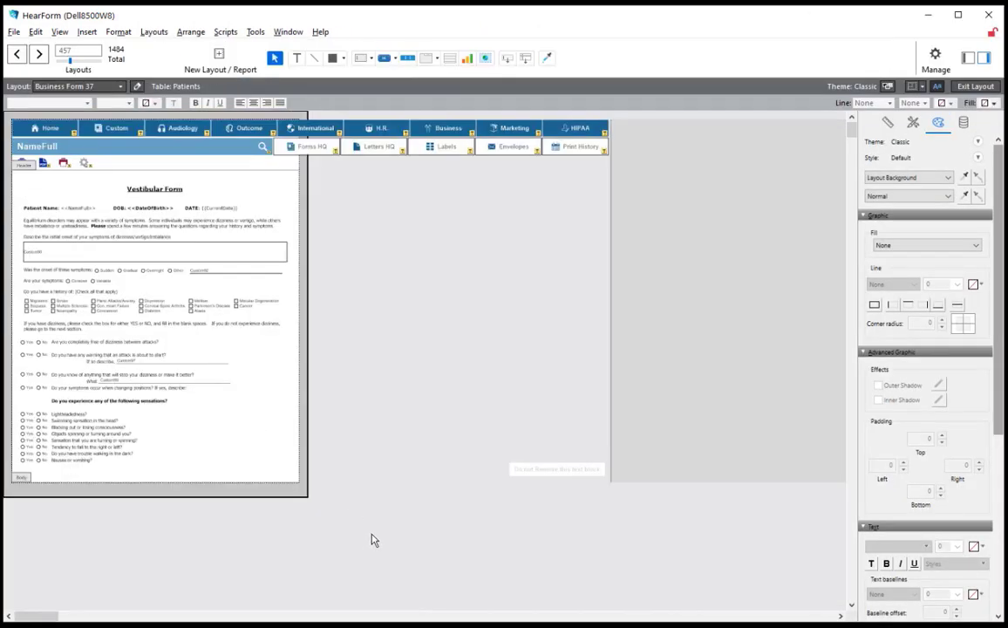
drag(371, 533, 8, 180)
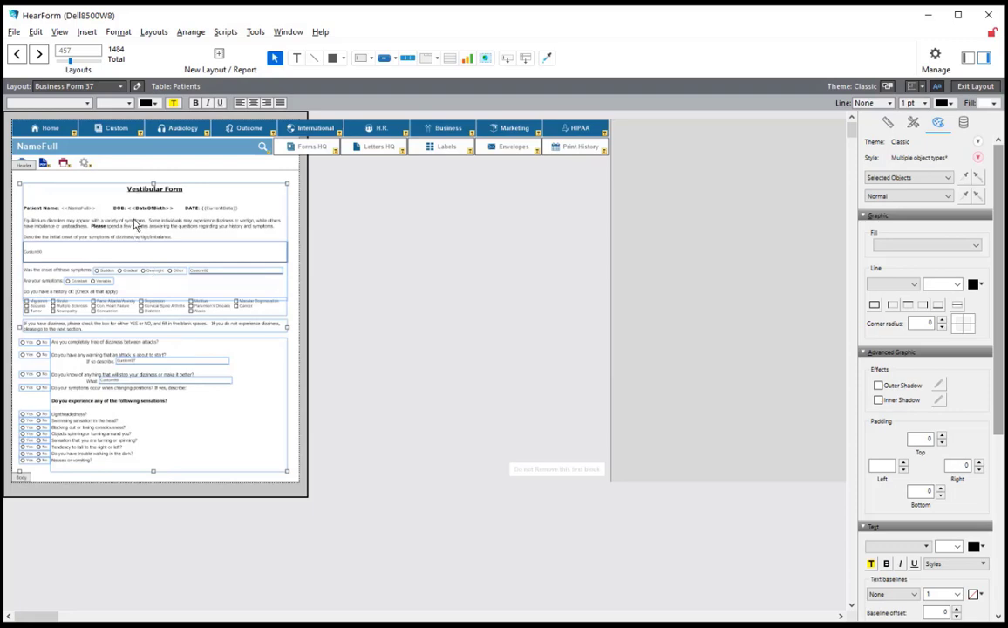
click(36, 31)
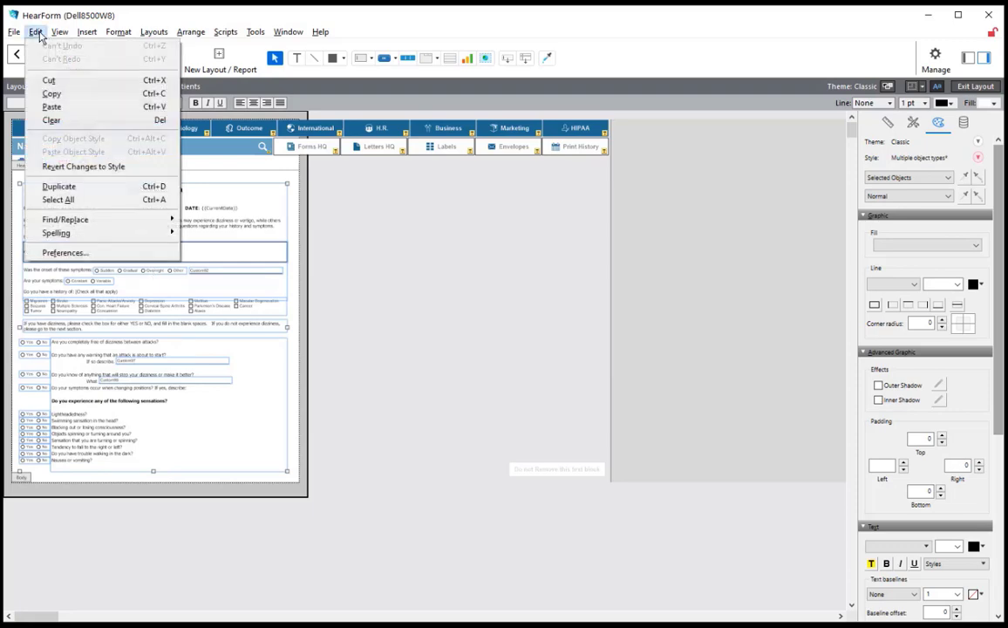
click(52, 94)
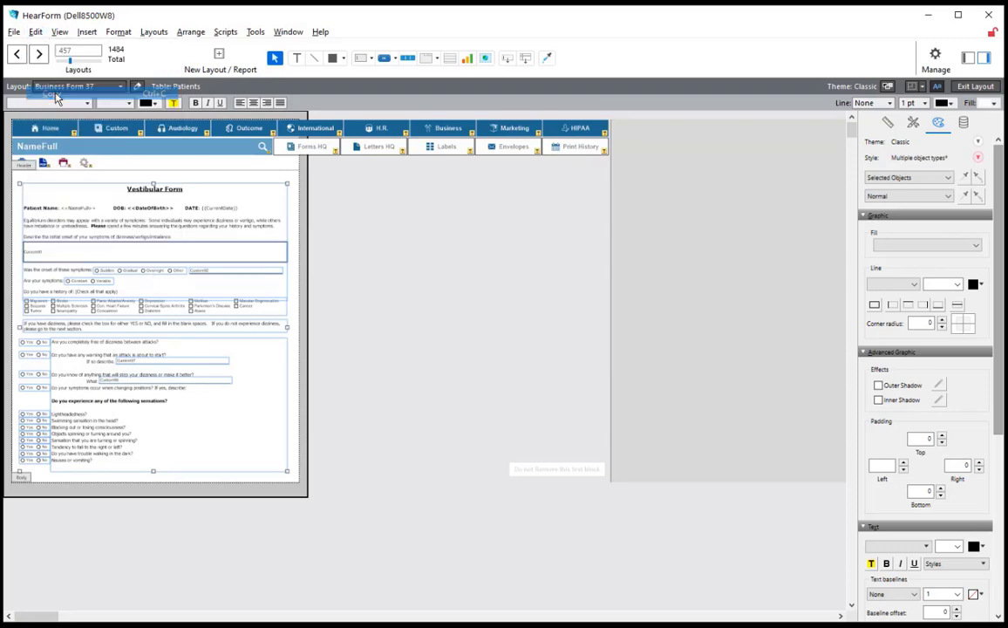
click(886, 123)
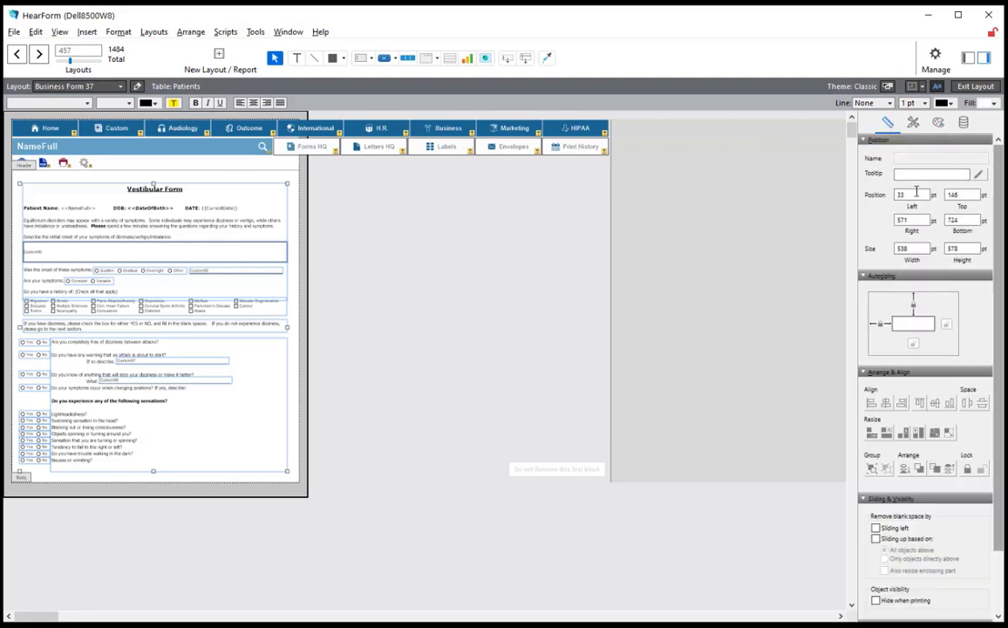
double_click(915, 196)
key(ctrl+b)
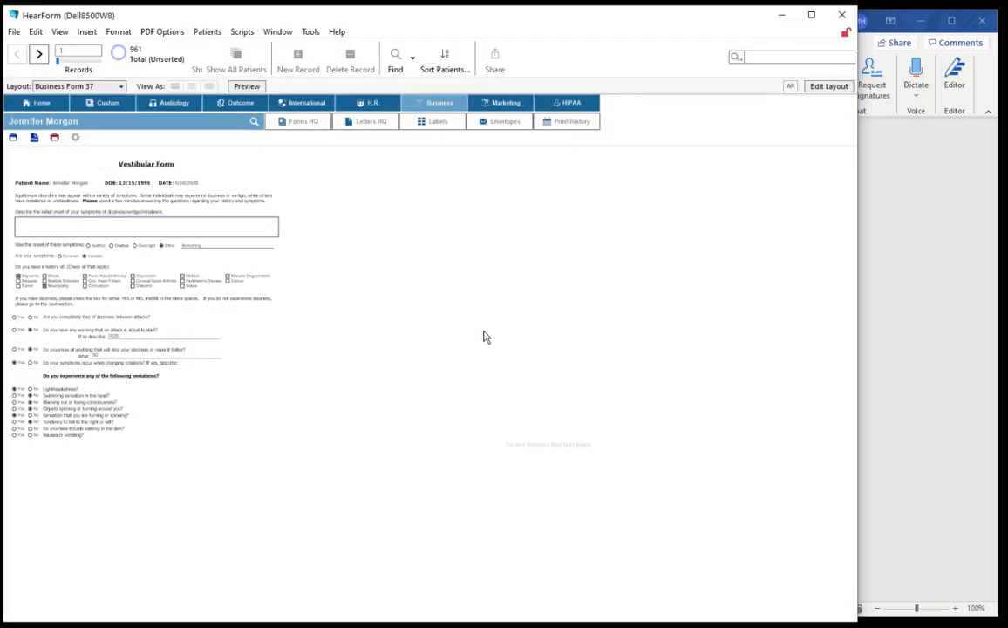
Paste the copied content into the multi-page Vestibular Form layout and move it below the header, about 32 pt from left and 180 pt from top
click(440, 102)
click(535, 229)
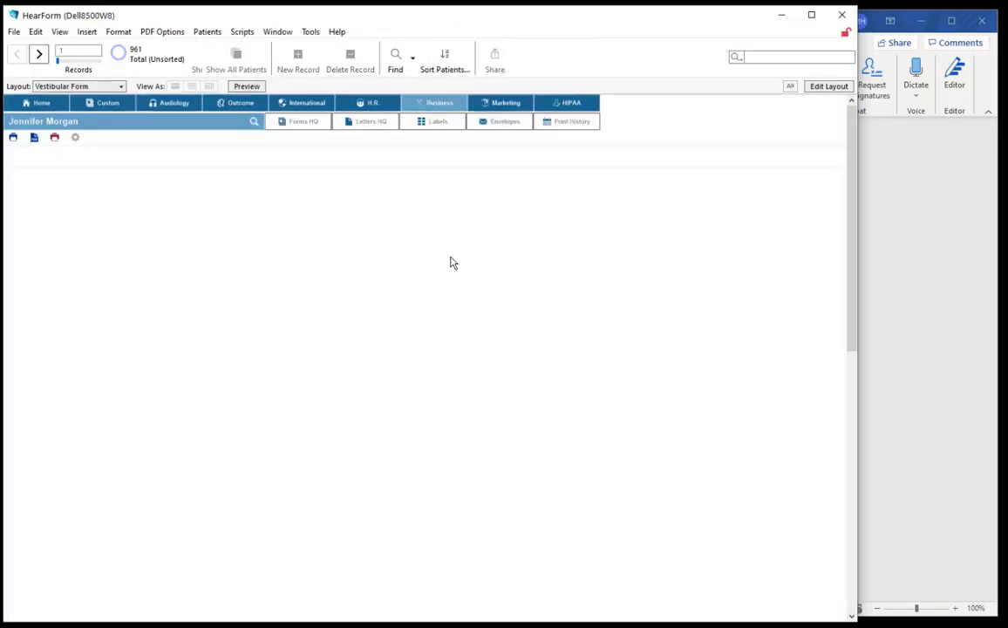
key(ctrl+l)
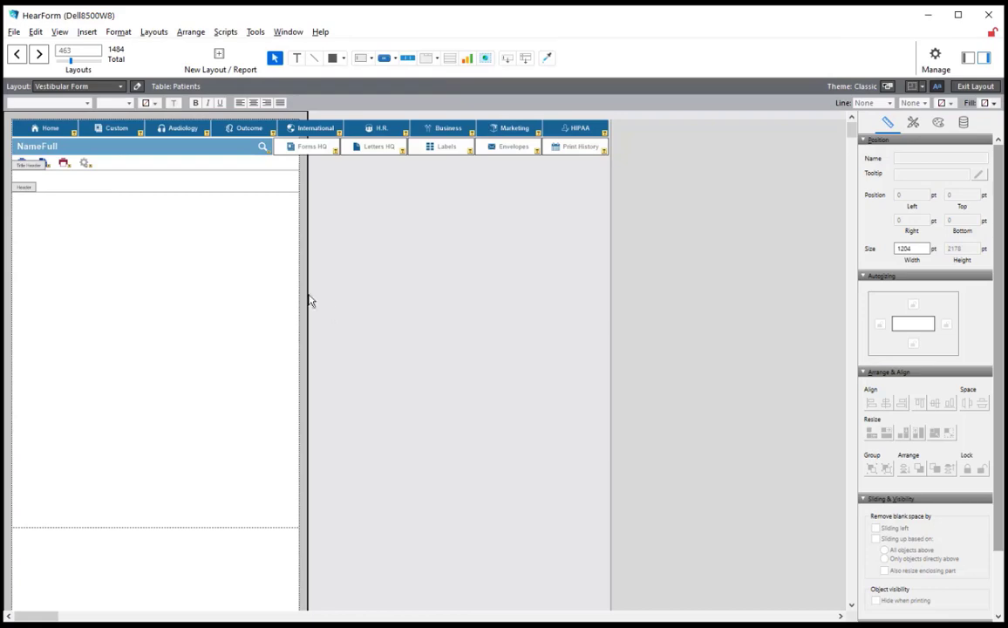
key(ctrl+v)
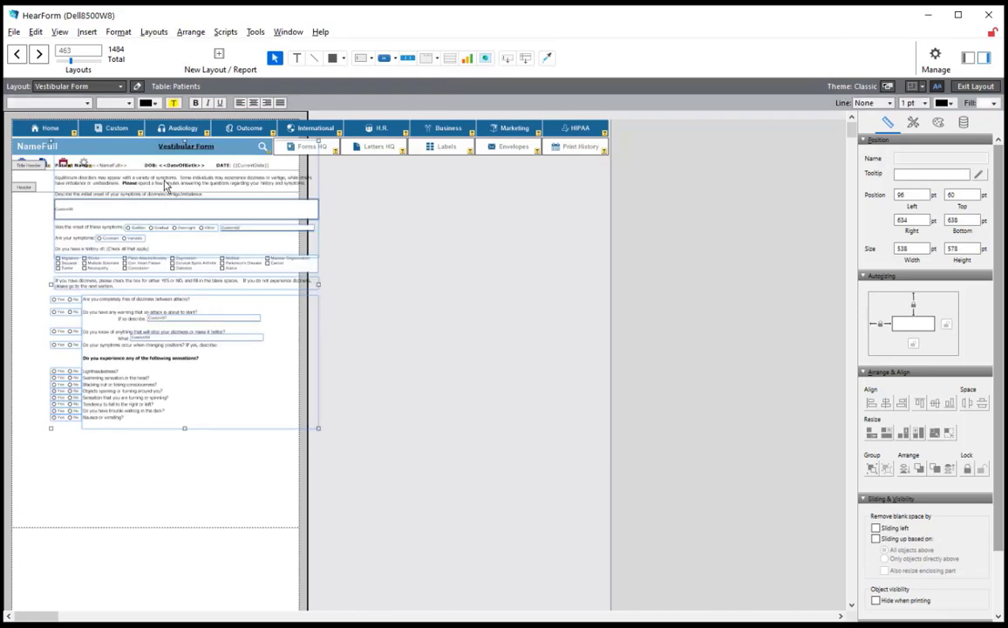
drag(147, 164, 131, 248)
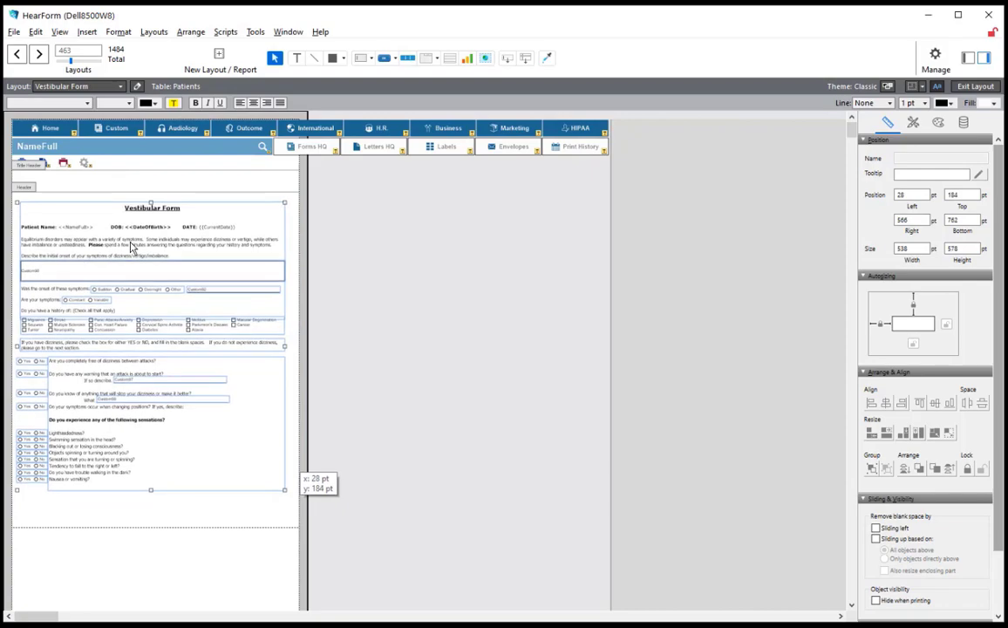
drag(134, 247, 132, 246)
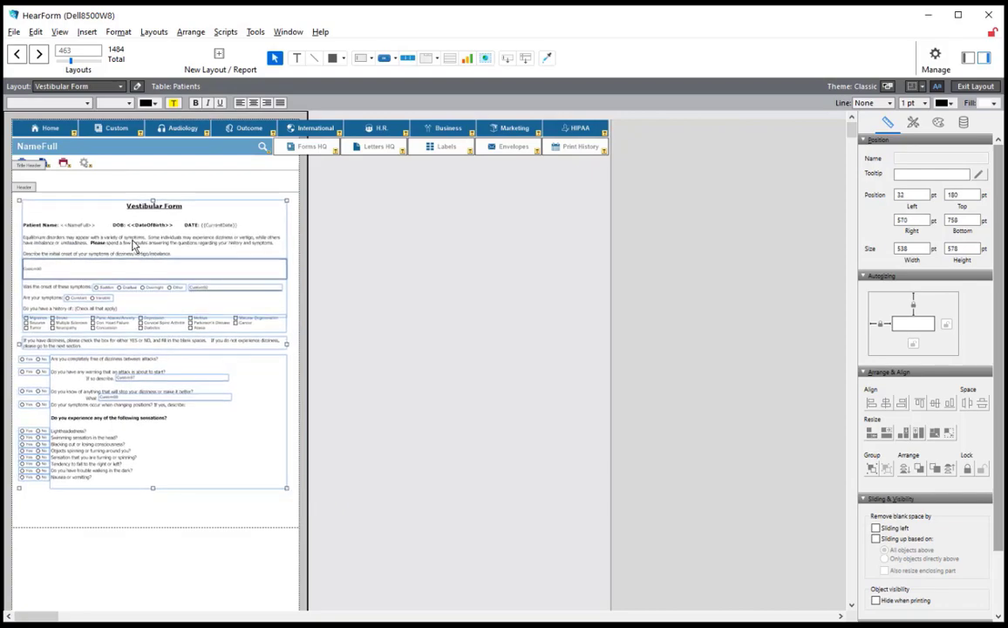
Nudge the pasted Vestibular Form content slightly up, save the layout and preview its first page before returning to Browse mode
scroll(134, 244, up, 2)
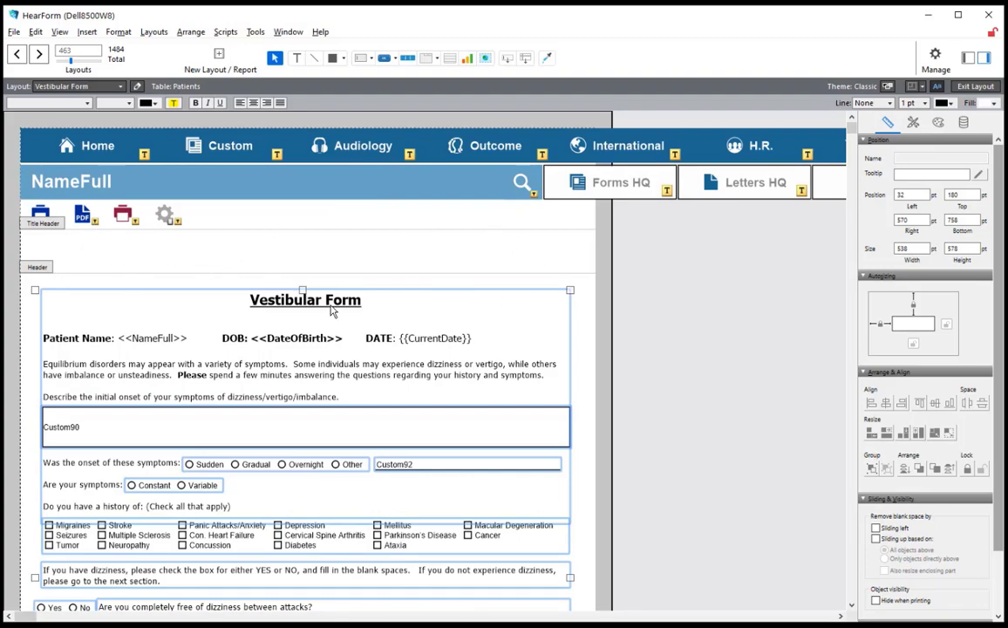
mouse_move(316, 301)
mouse_down()
mouse_move(349, 310)
mouse_move(342, 318)
mouse_move(316, 299)
mouse_up()
click(708, 330)
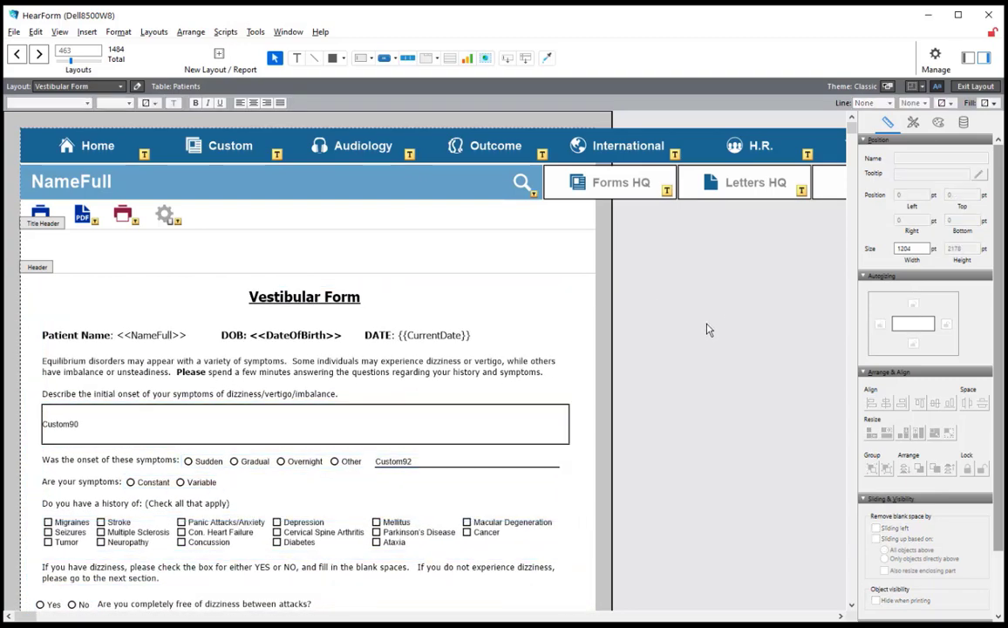
key(ctrl+b)
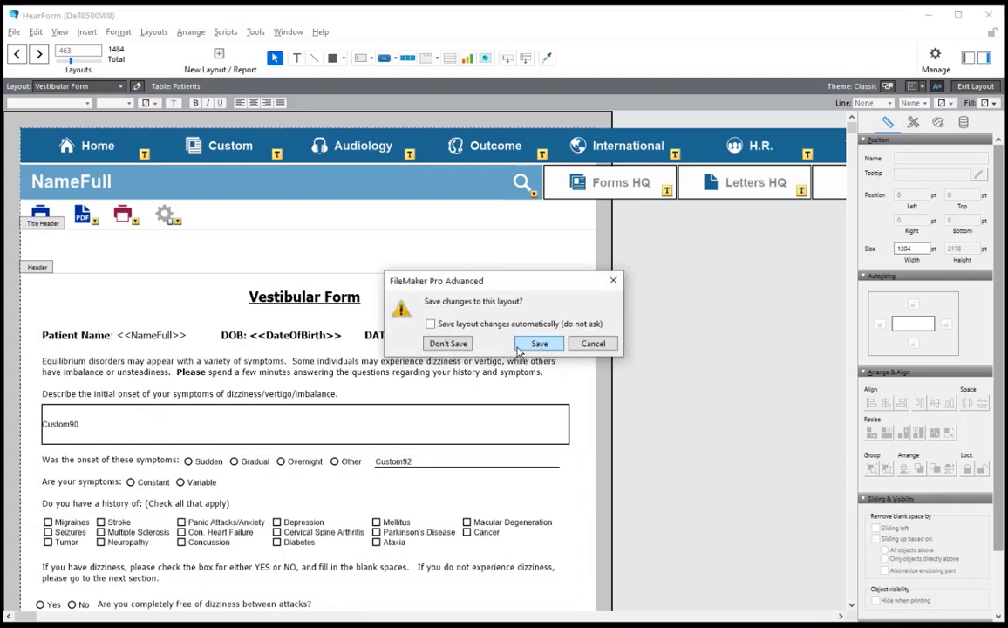
click(479, 316)
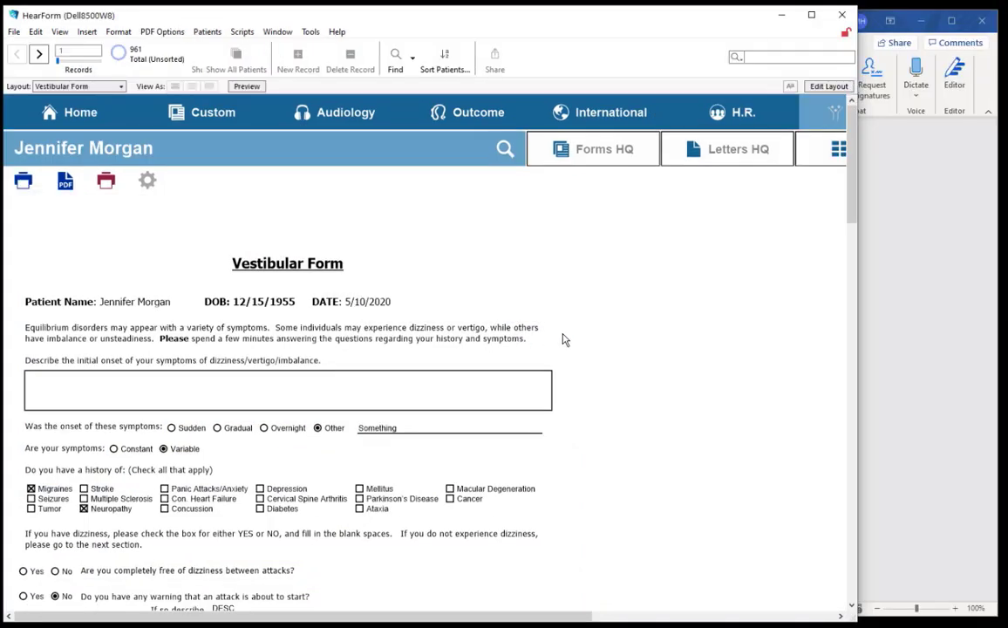
key(ctrl+u)
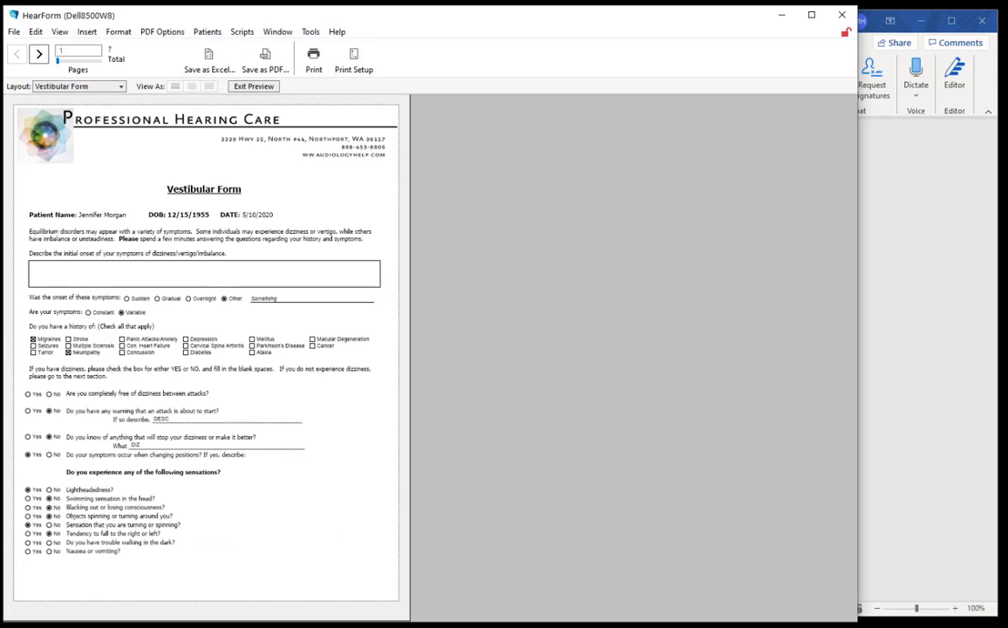
key(ctrl+b)
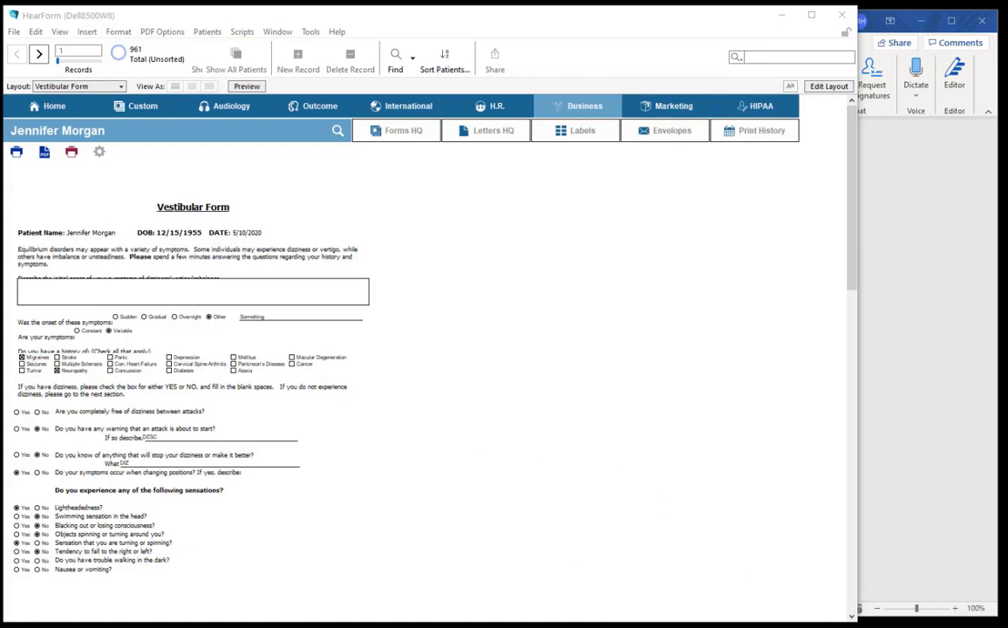
Switch to Word, select the section from "Previous tests and studies:" through the PT Rehabilitation question, and return to HearForm
key(alt+Tab)
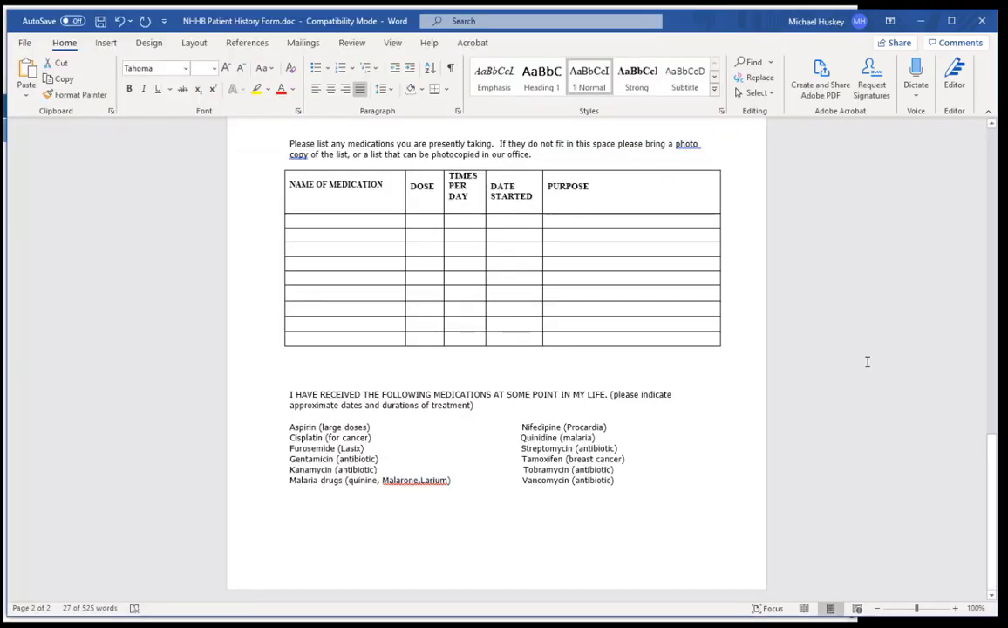
scroll(866, 361, up, 15)
scroll(482, 453, down, 4)
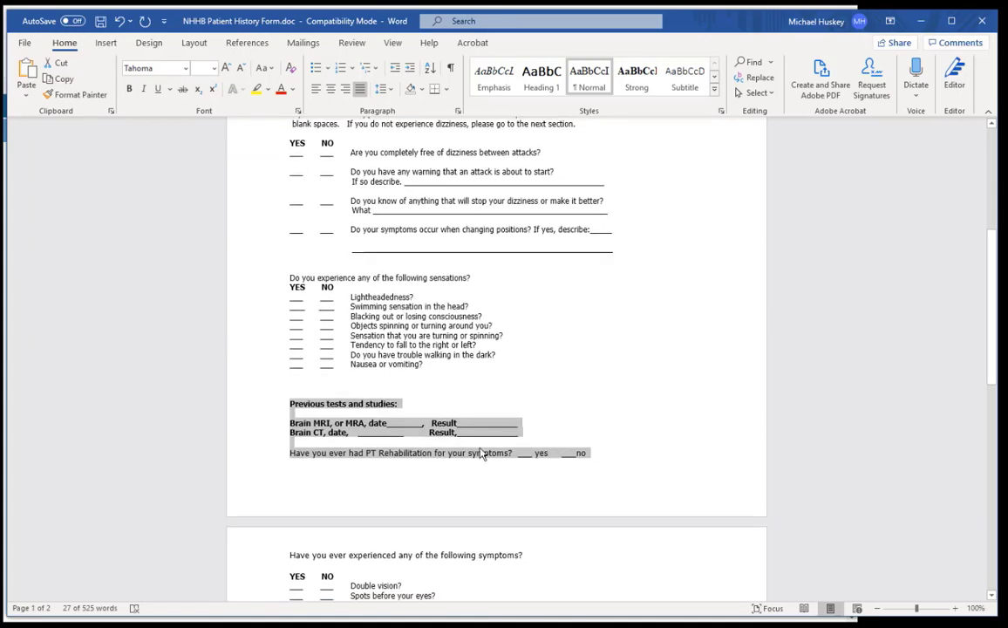
click(462, 470)
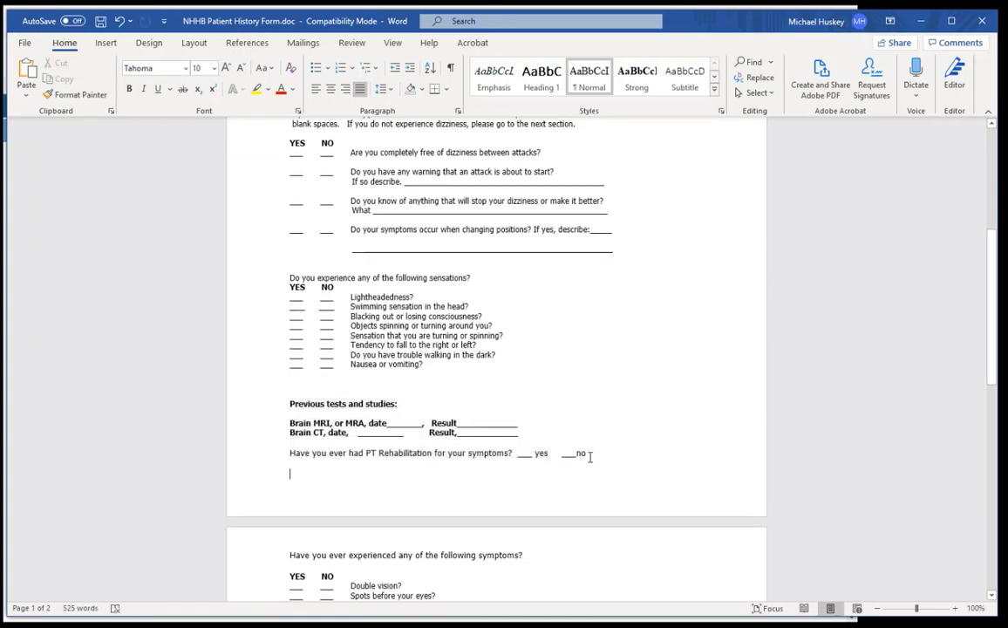
drag(590, 456, 287, 396)
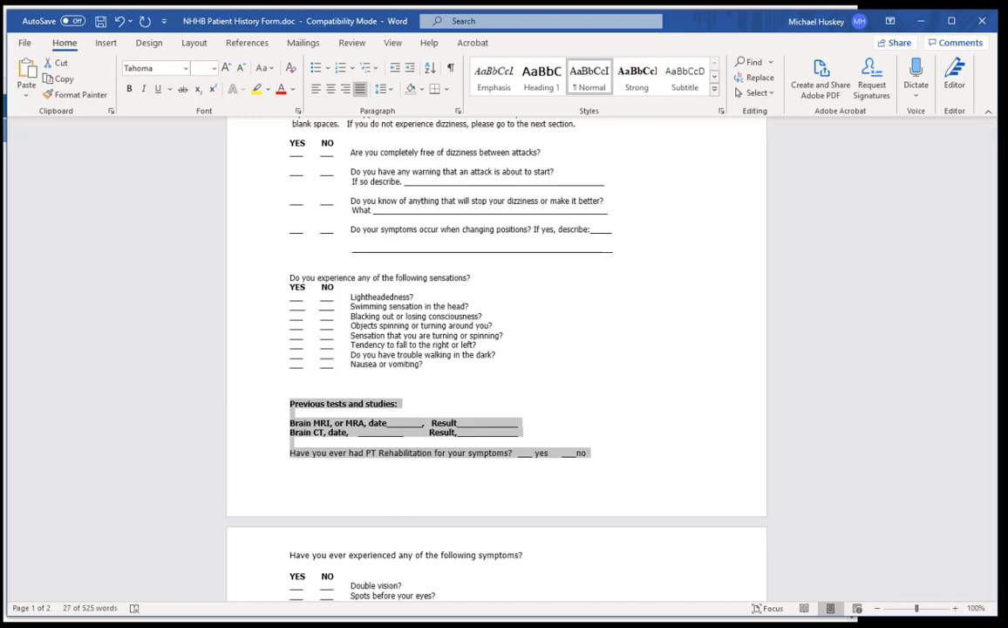
key(alt+Tab)
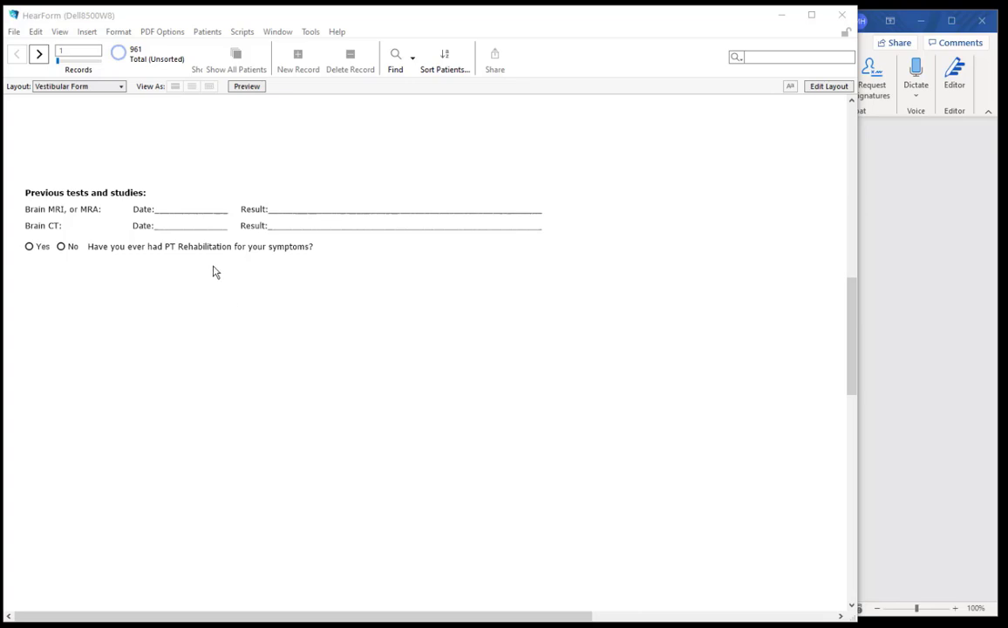
Pick 5/13/2020 as the Brain MRI, or MRA date and 5/14/2020 as the Brain CT date
click(184, 211)
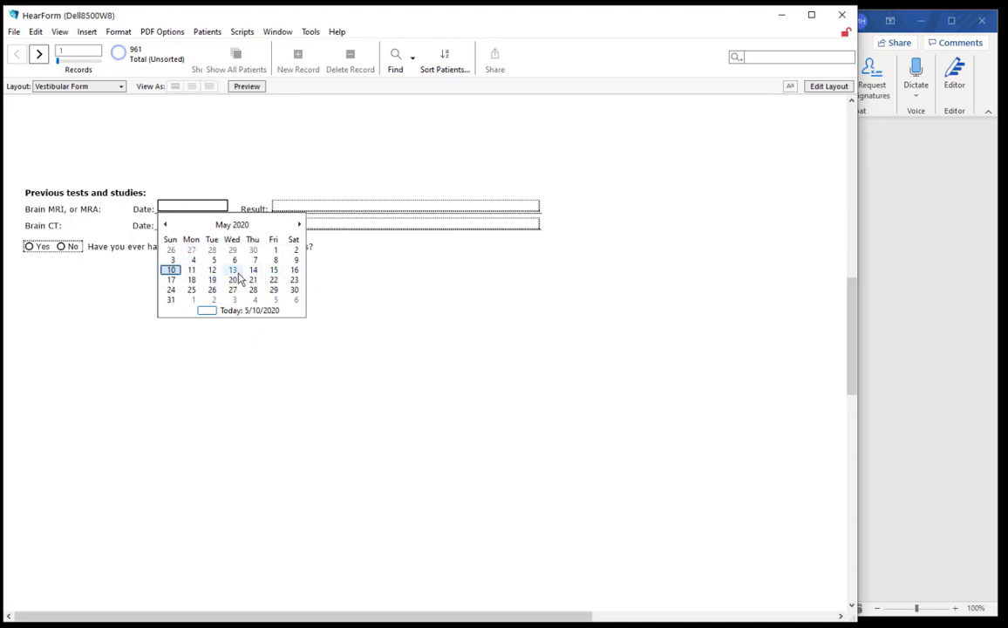
click(233, 274)
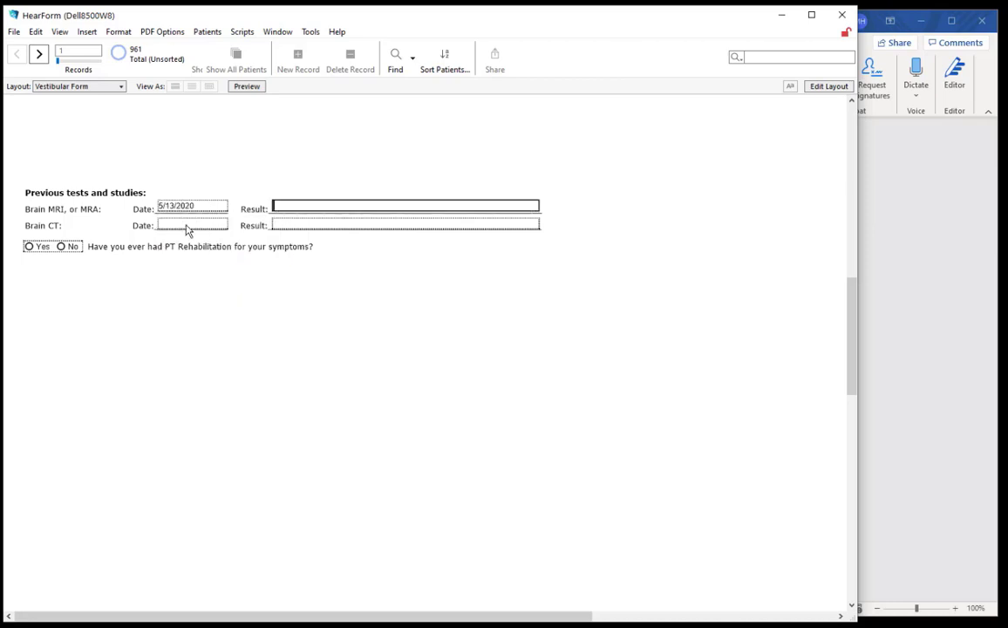
click(187, 227)
click(252, 288)
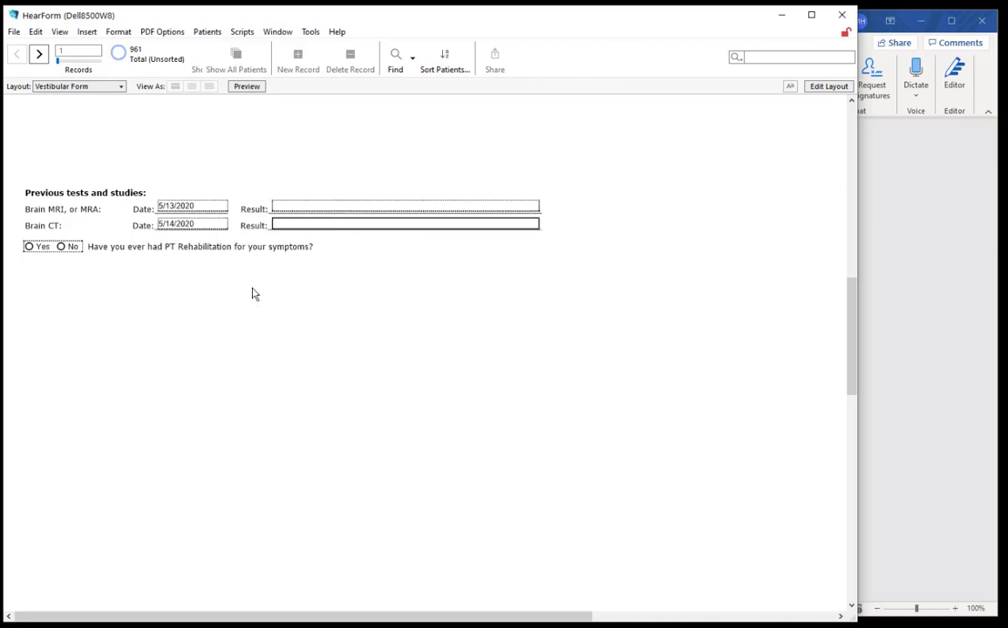
Enter the test results "wtwewet" for Brain MRI, or MRA and "rturturutr" for Brain CT, and commit the record
click(288, 204)
text(wtwe)
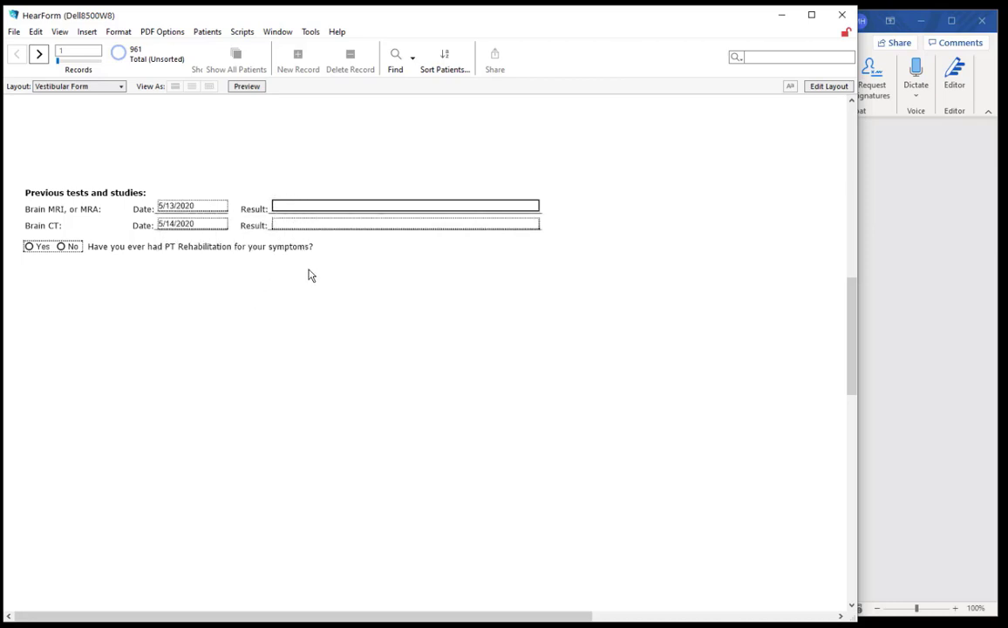
text(wet)
click(337, 226)
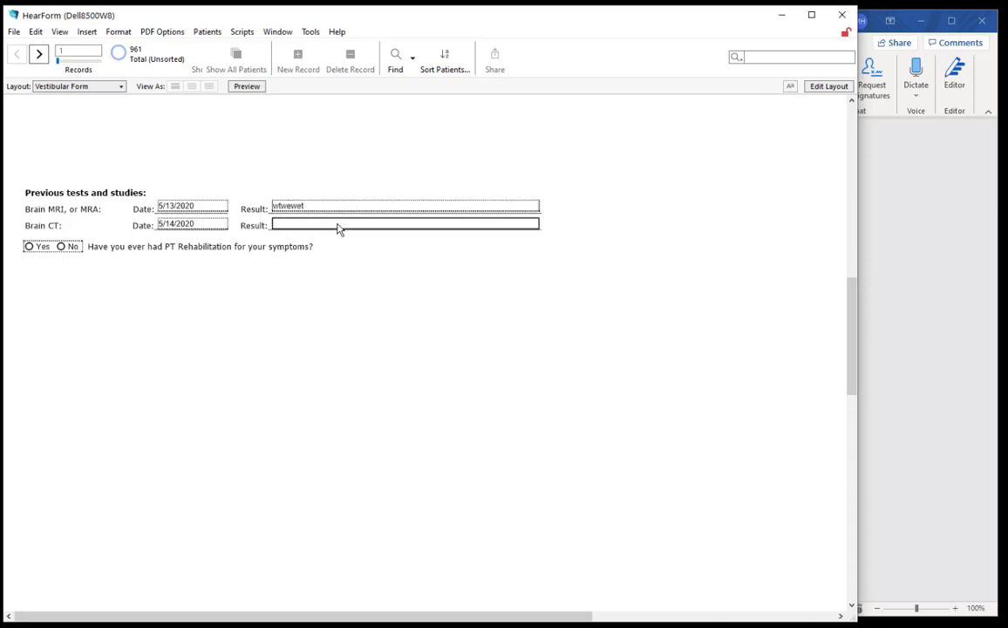
text(rturturutr)
click(368, 394)
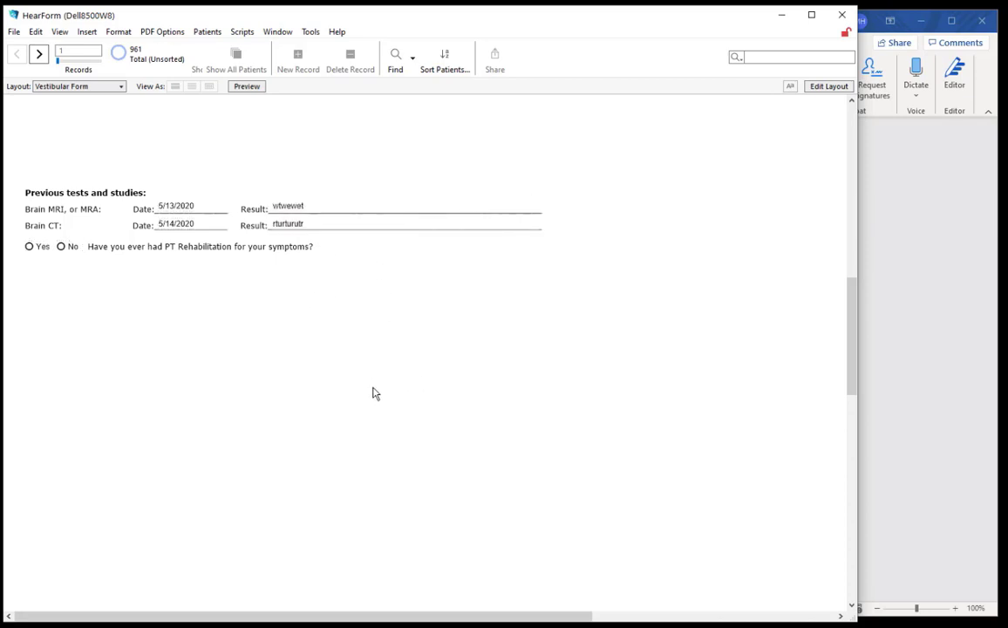
Examine in Layout mode the control style options of the Brain MRI result and date fields
key(ctrl+l)
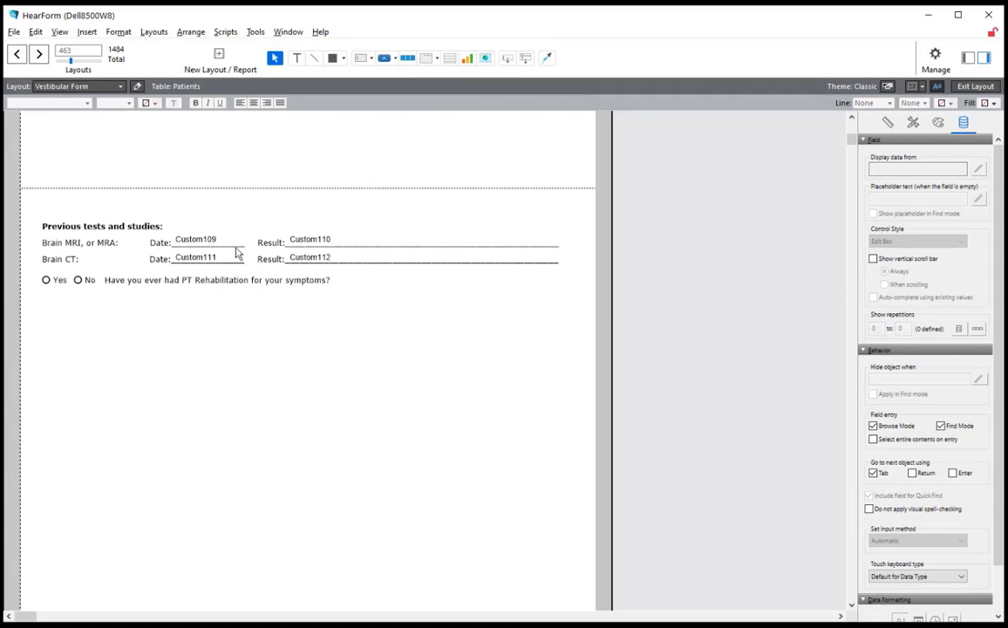
click(317, 245)
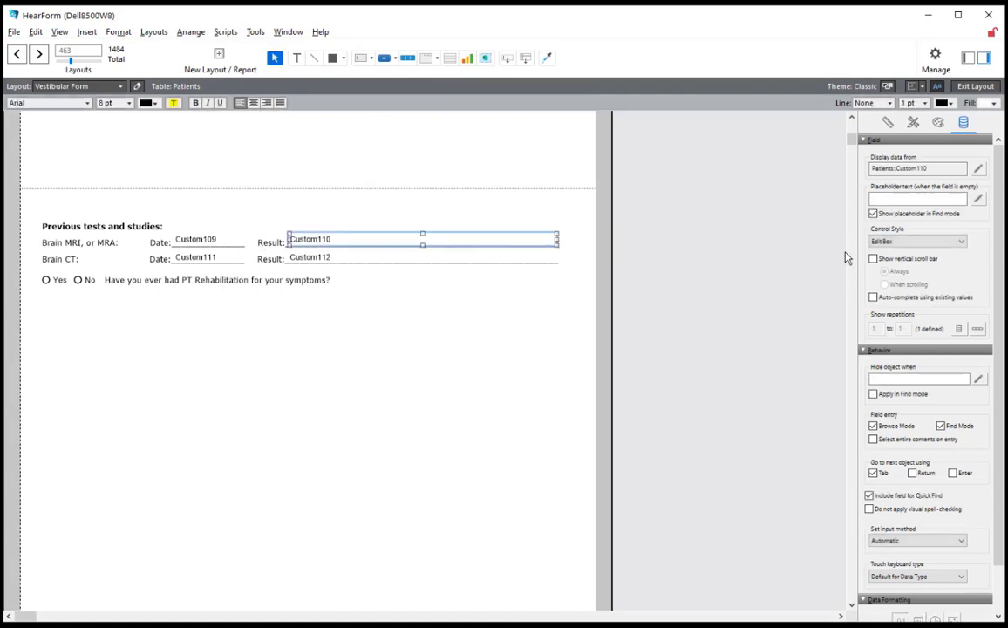
click(891, 242)
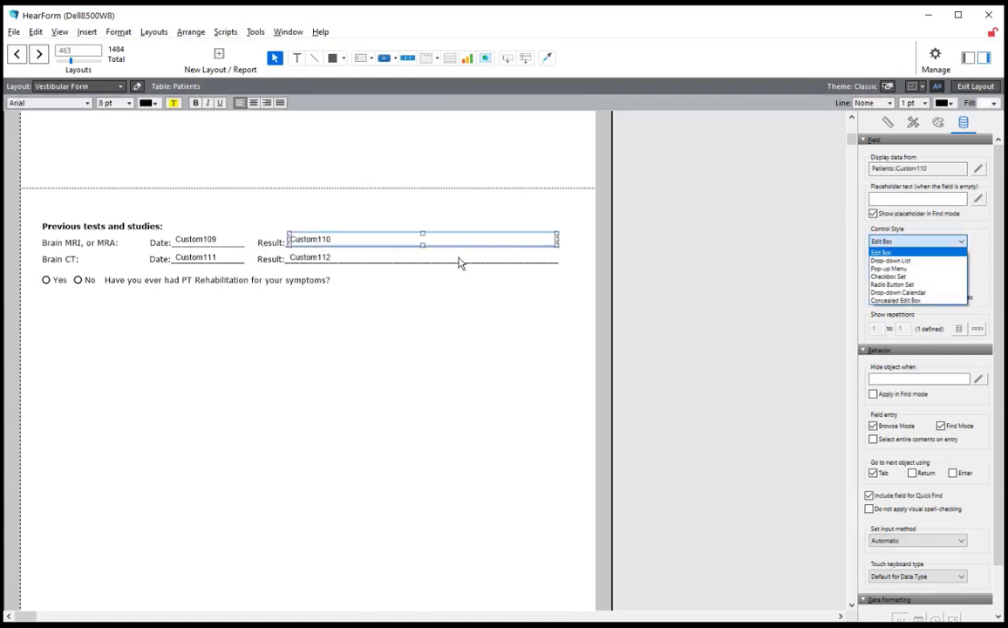
click(370, 304)
click(206, 238)
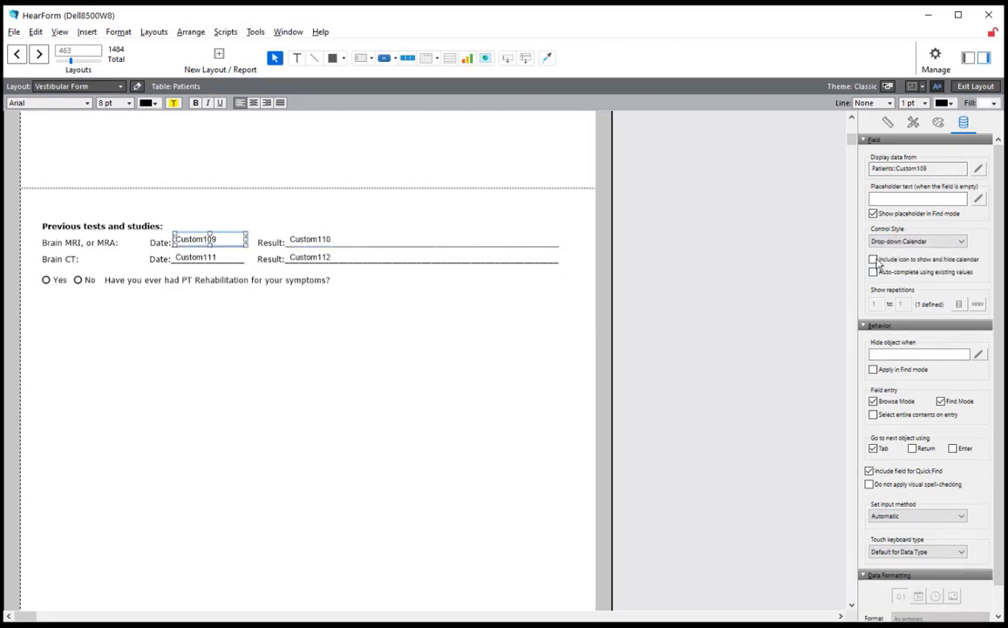
click(893, 243)
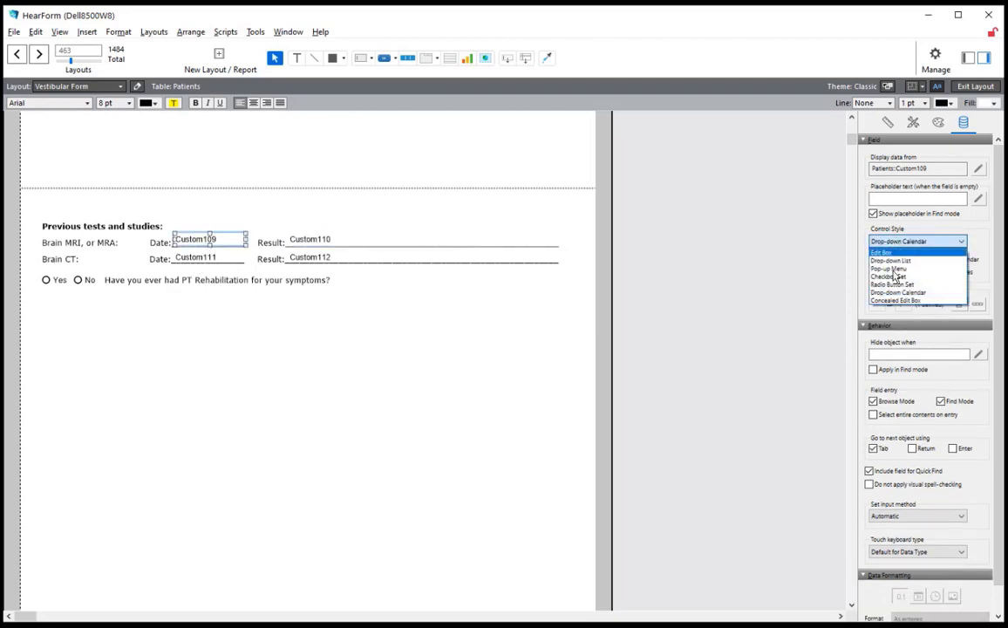
click(807, 283)
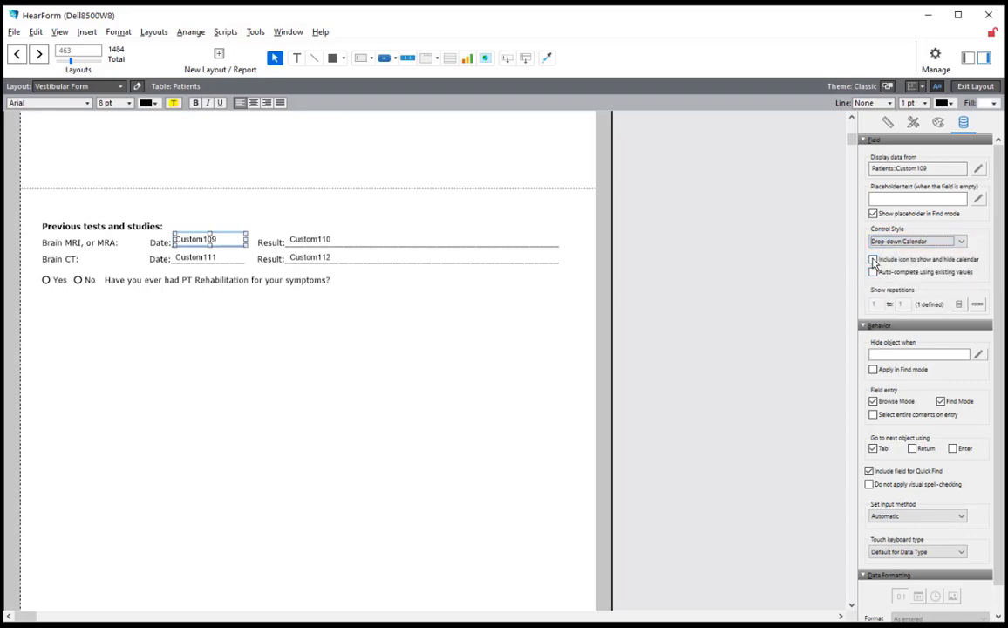
Include the icon to show and hide the calendar on the Brain MRI date field, and save the layout
click(873, 261)
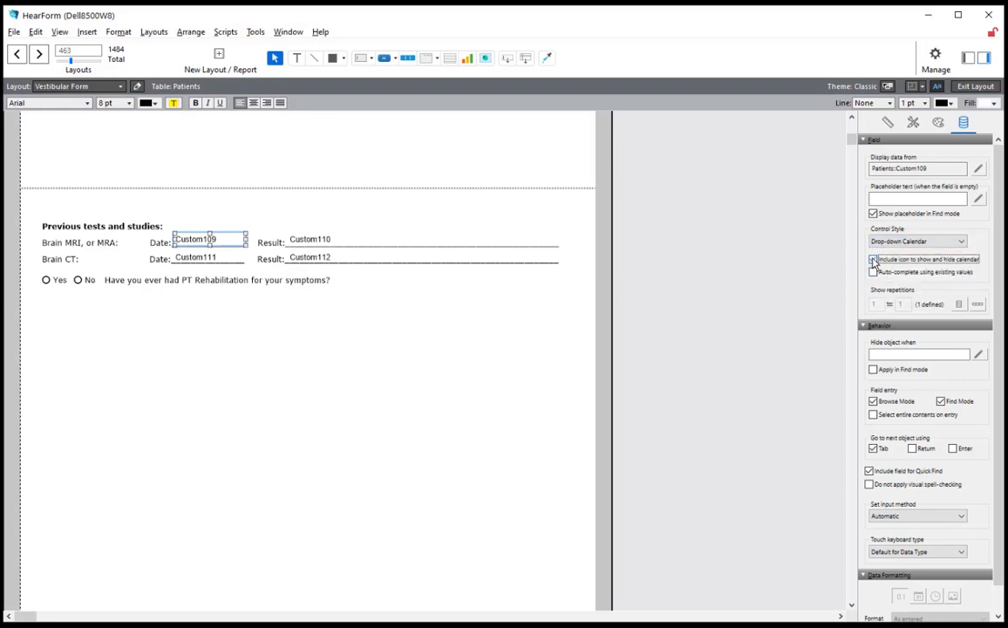
click(231, 248)
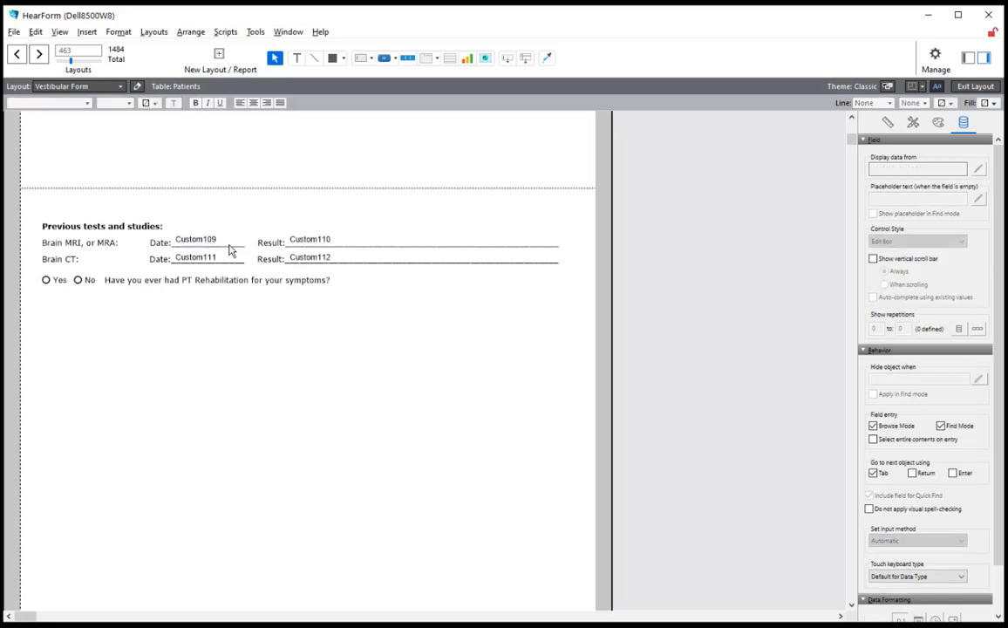
key(ctrl+b)
click(551, 346)
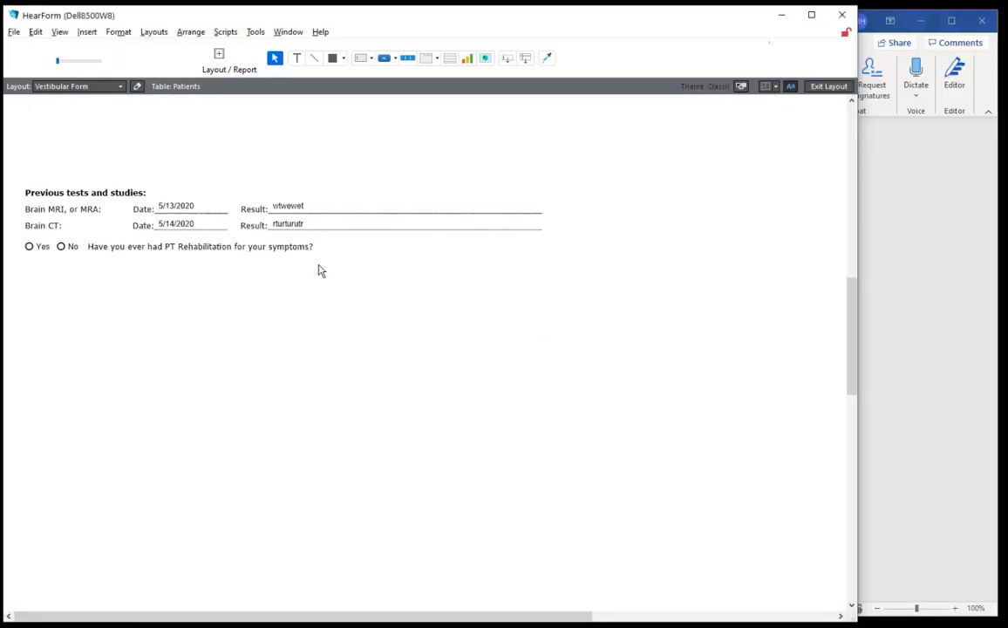
Test the calendar icon of the Brain MRI date field in Browse mode and close the calendar without picking a date
key(Tab)
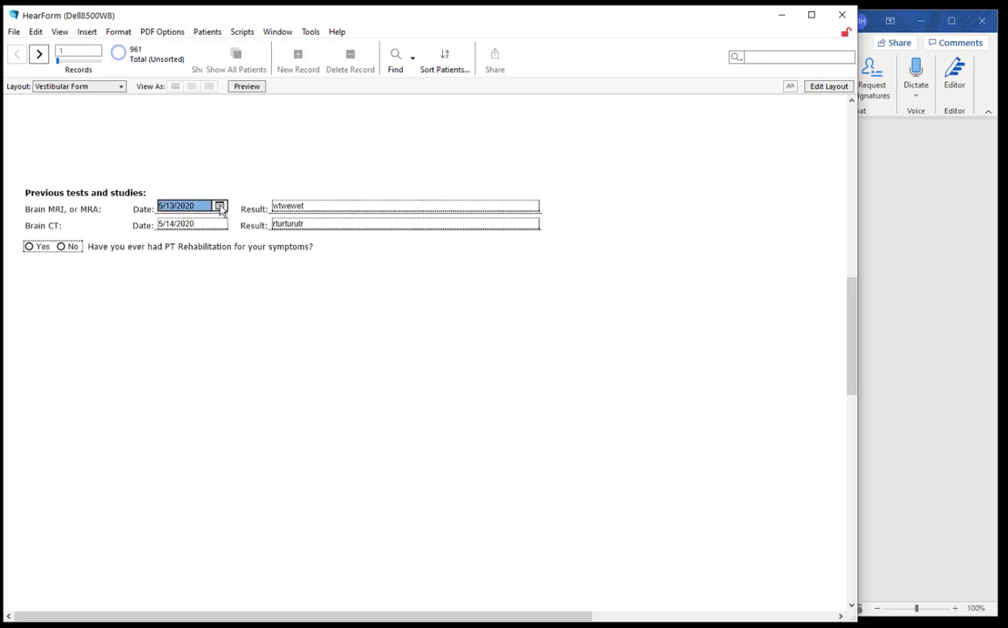
click(220, 206)
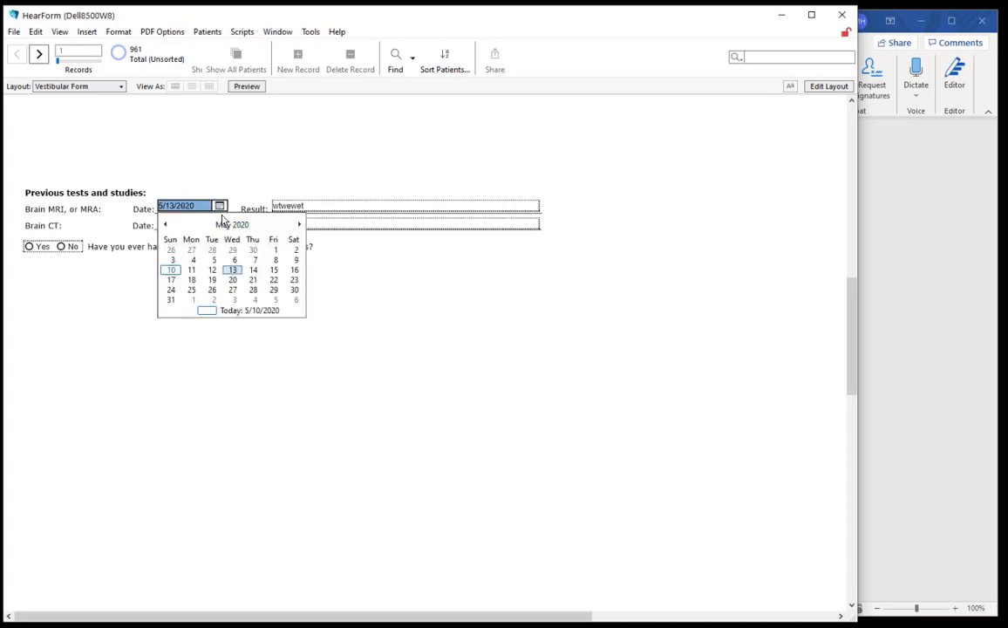
click(373, 317)
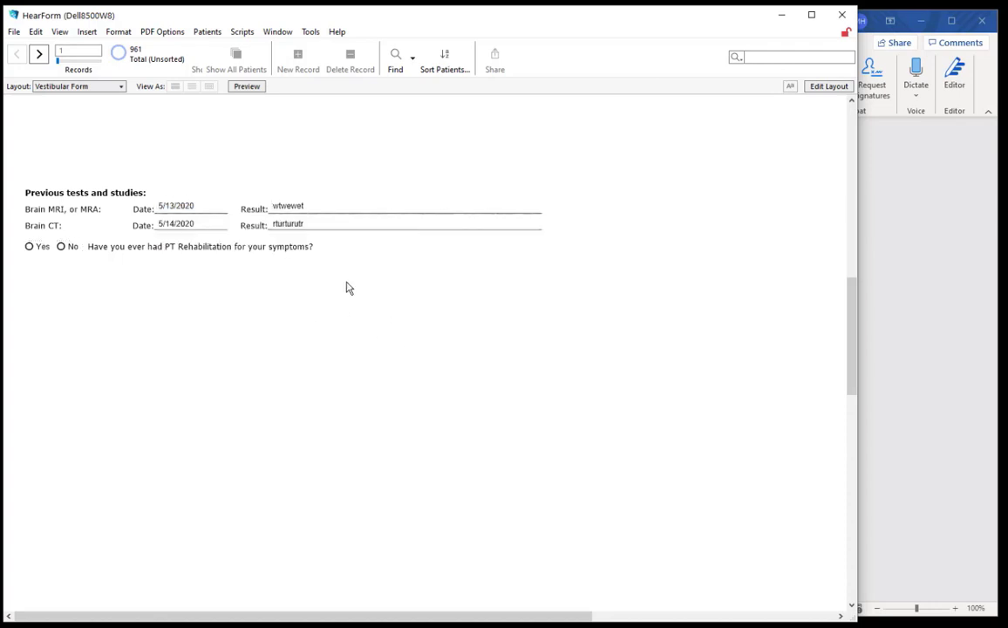
Include the show-and-hide calendar icon on the Brain CT date field in Layout mode, and nudge that field slightly up
key(ctrl+l)
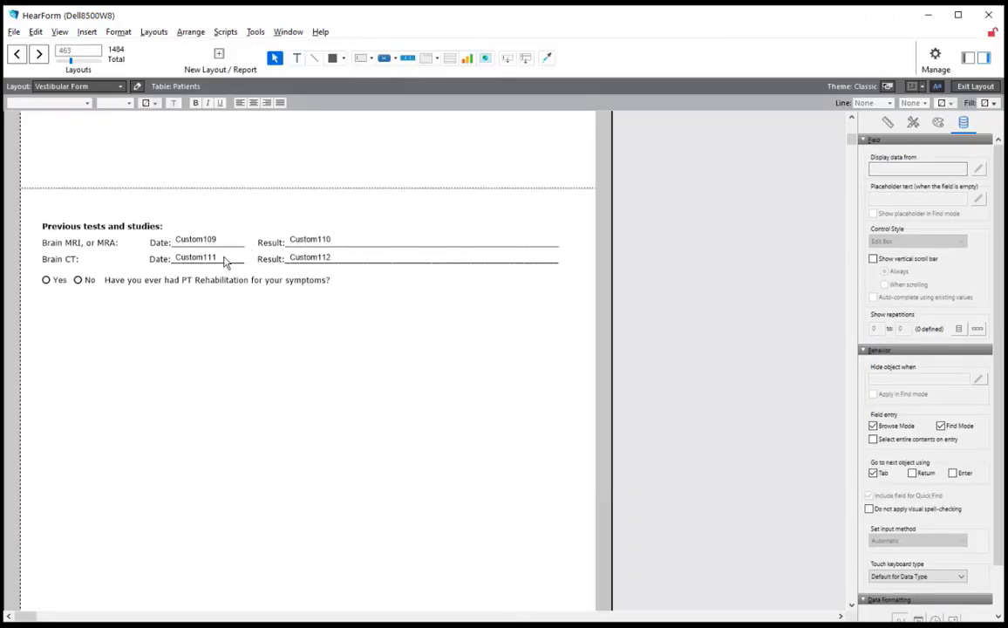
click(223, 260)
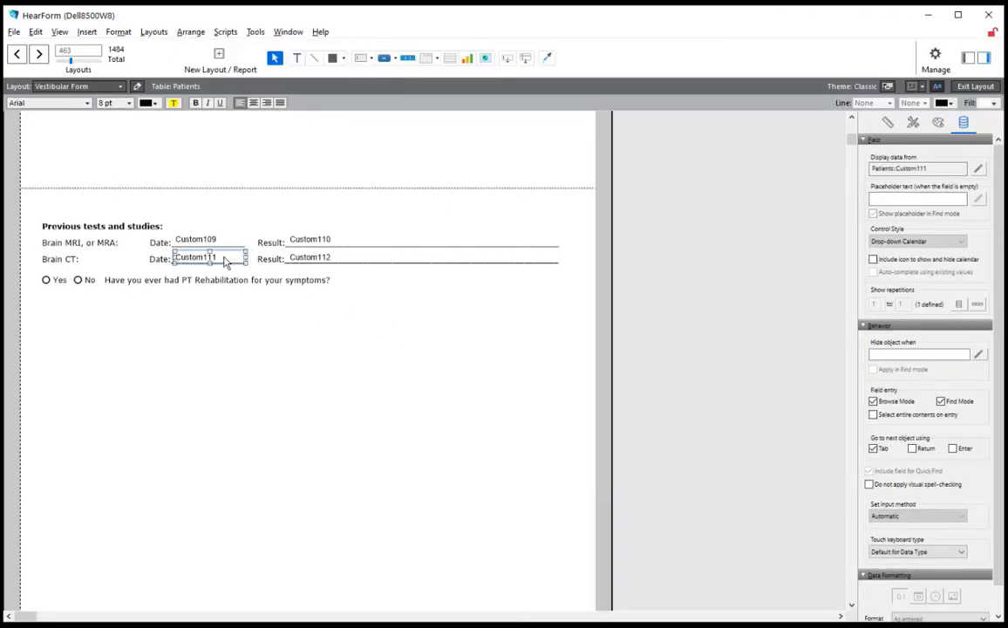
click(872, 260)
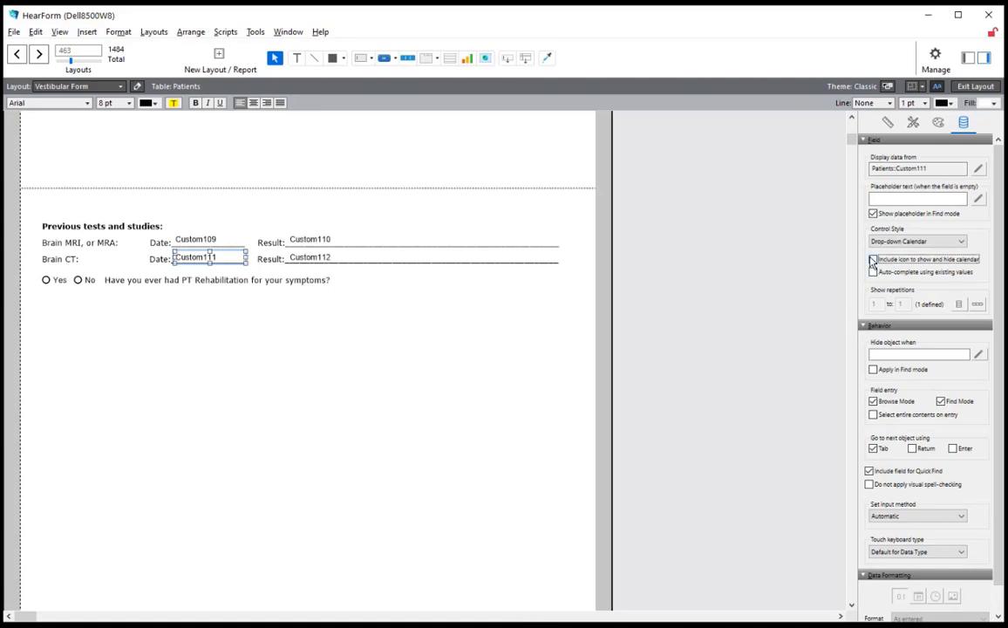
click(660, 316)
click(207, 261)
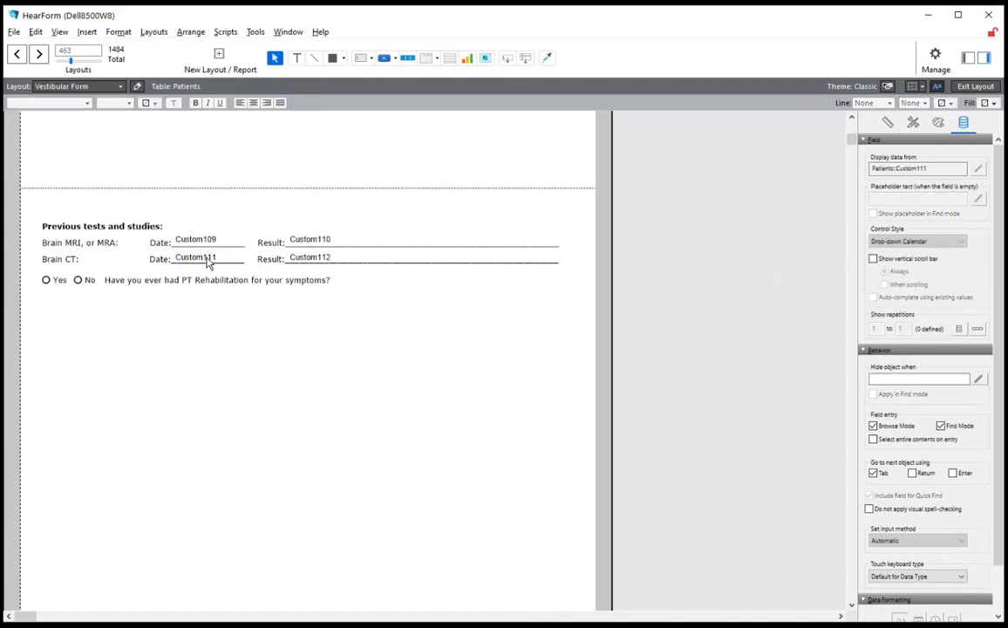
click(208, 241)
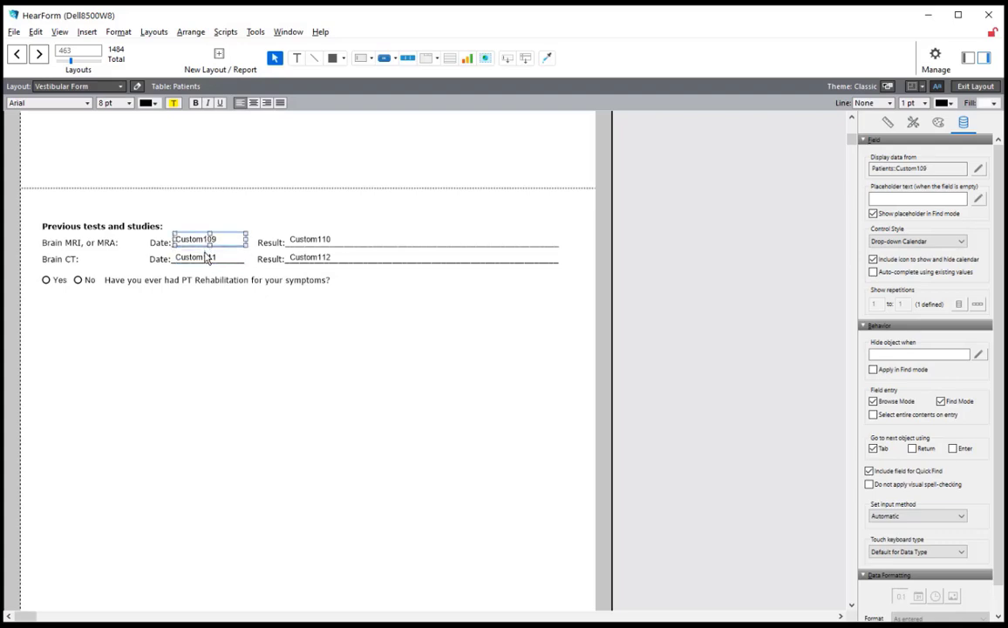
click(208, 259)
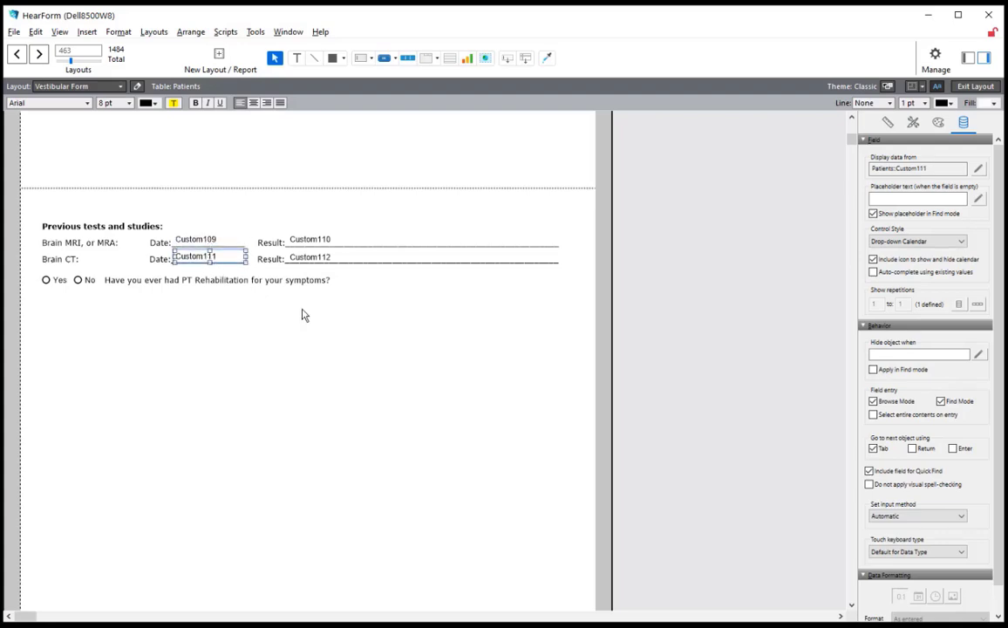
Check the Brain MRI and Brain CT rows of the Vestibular Form in Browse mode
click(646, 358)
key(ctrl+b)
click(542, 345)
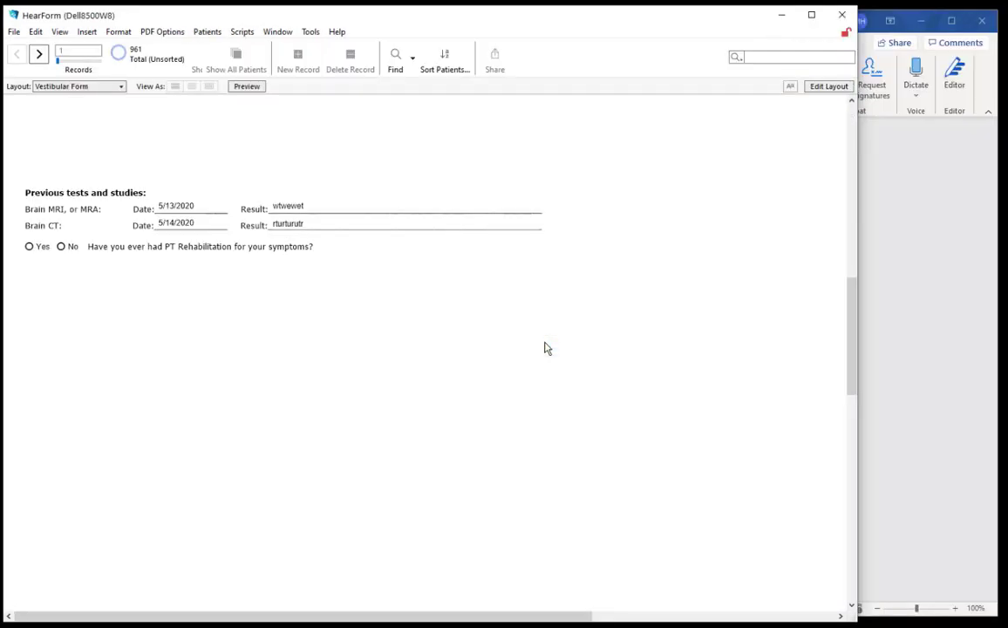
Copy the symptom questions from "Double vision?" through "If yes, please list:" in the Word form and return to the HearForm layout for editing
key(alt+Tab)
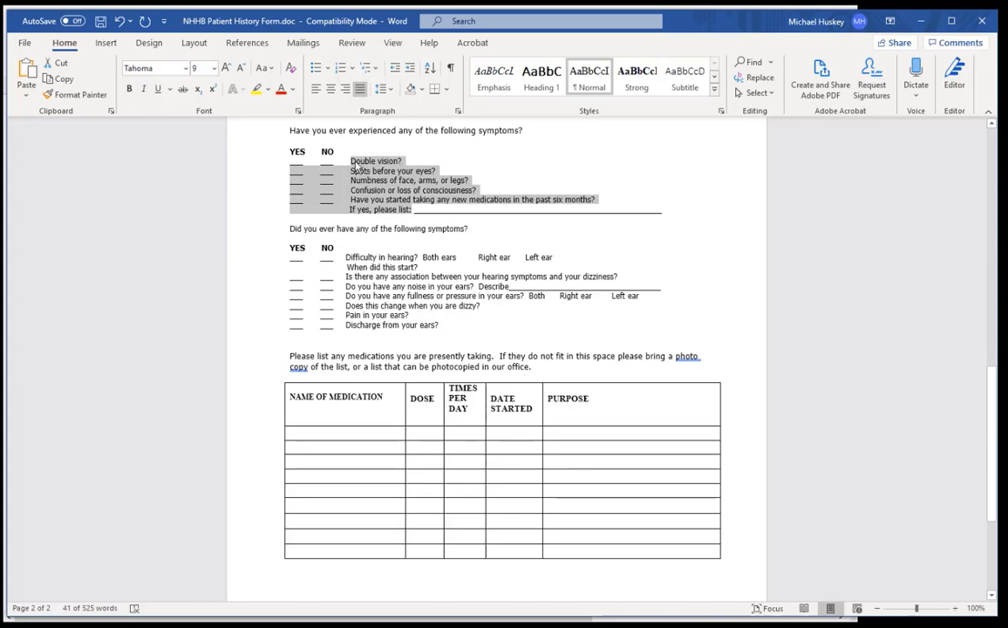
drag(321, 152, 470, 224)
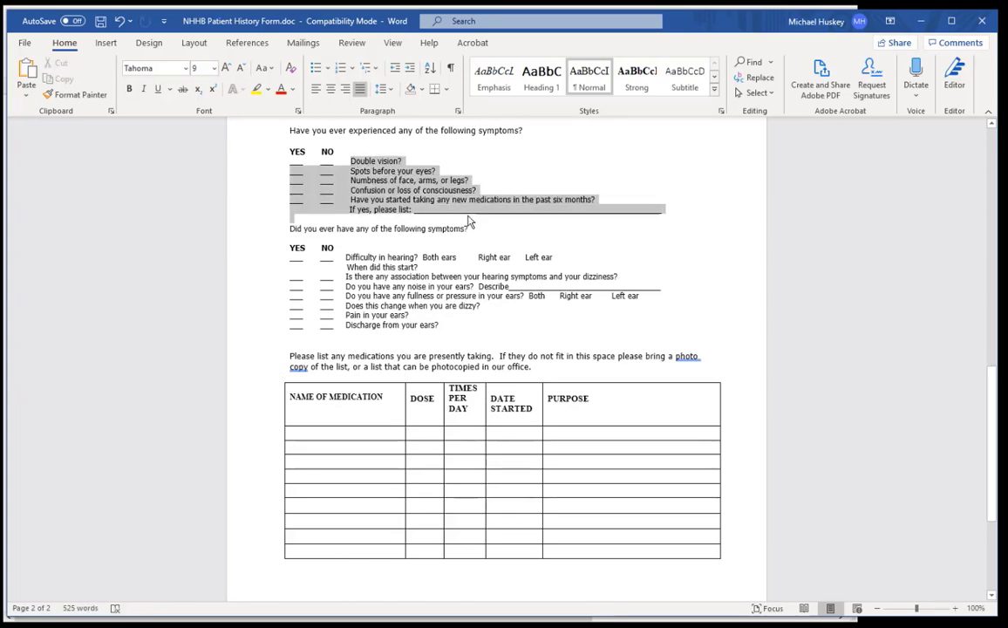
click(808, 295)
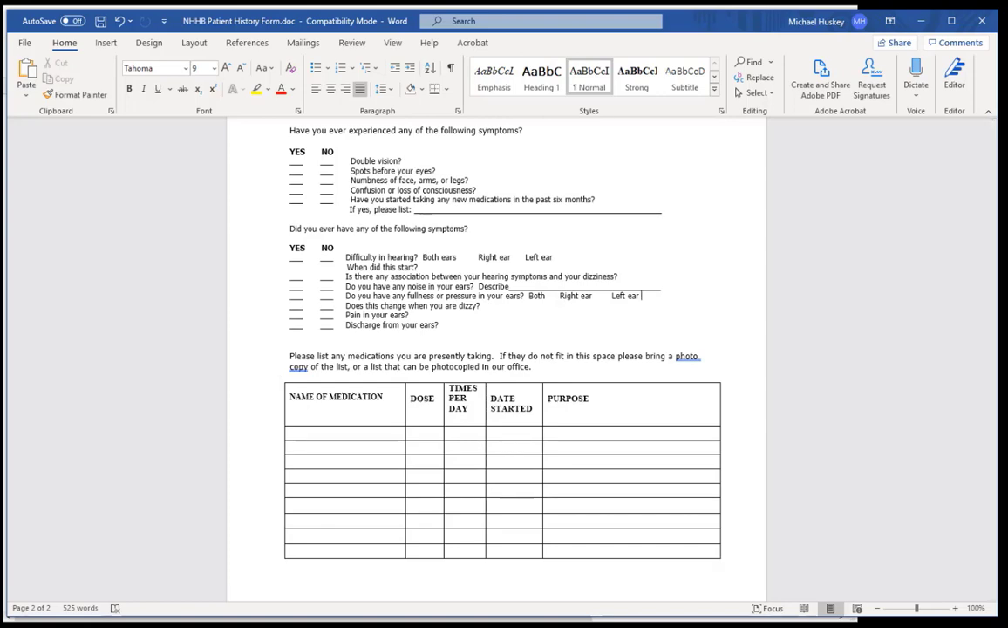
key(alt+Tab)
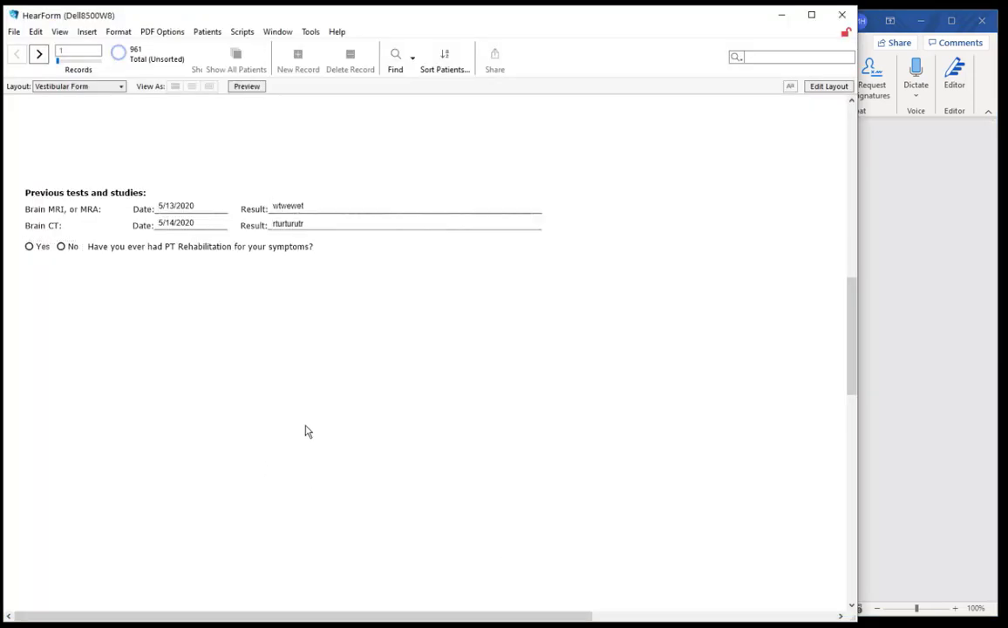
key(ctrl+l)
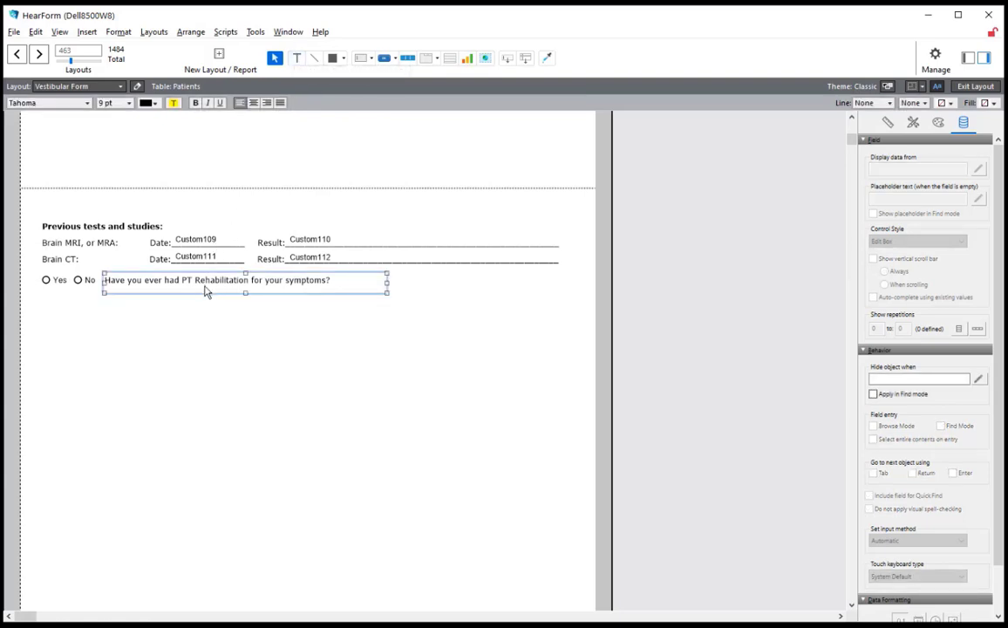
Duplicate the PT Rehabilitation question below itself, replace its text with the copied symptom questions, and fit the text box around them
drag(206, 291, 210, 346)
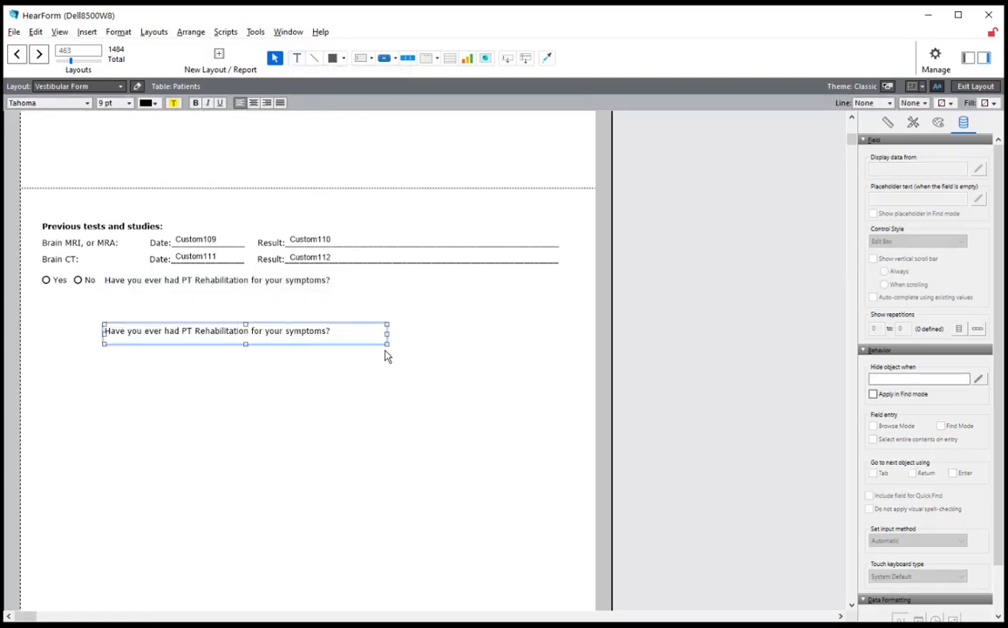
drag(386, 344, 511, 559)
click(297, 59)
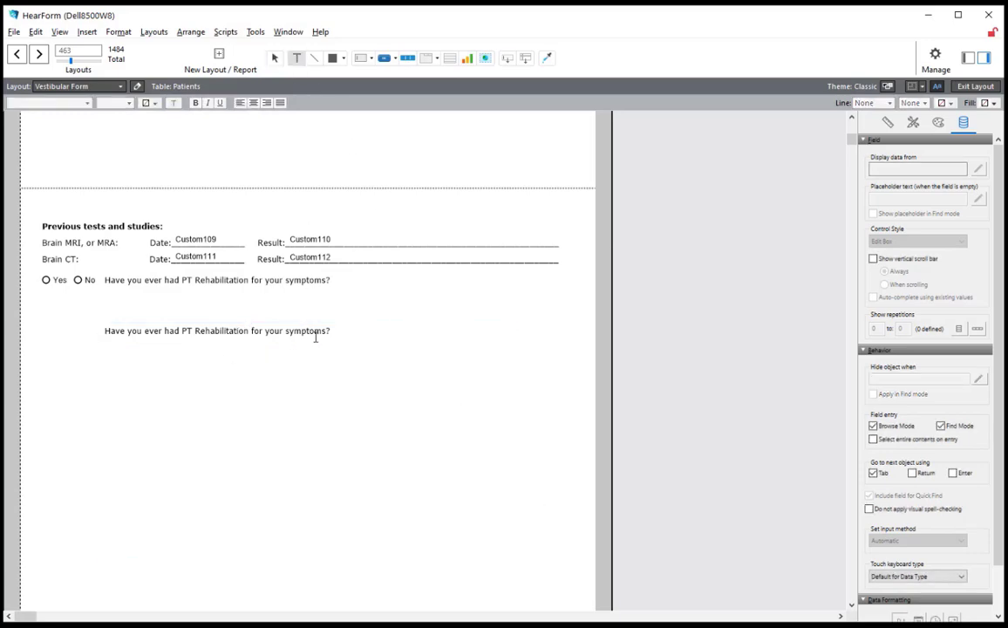
drag(331, 330, 67, 330)
text(Double vision? Spots before your eyes? Numbness of face, arms, or legs? Confusion or loss of consciousness? Have you started taking any new medications in the past six months? If yes, please list:)
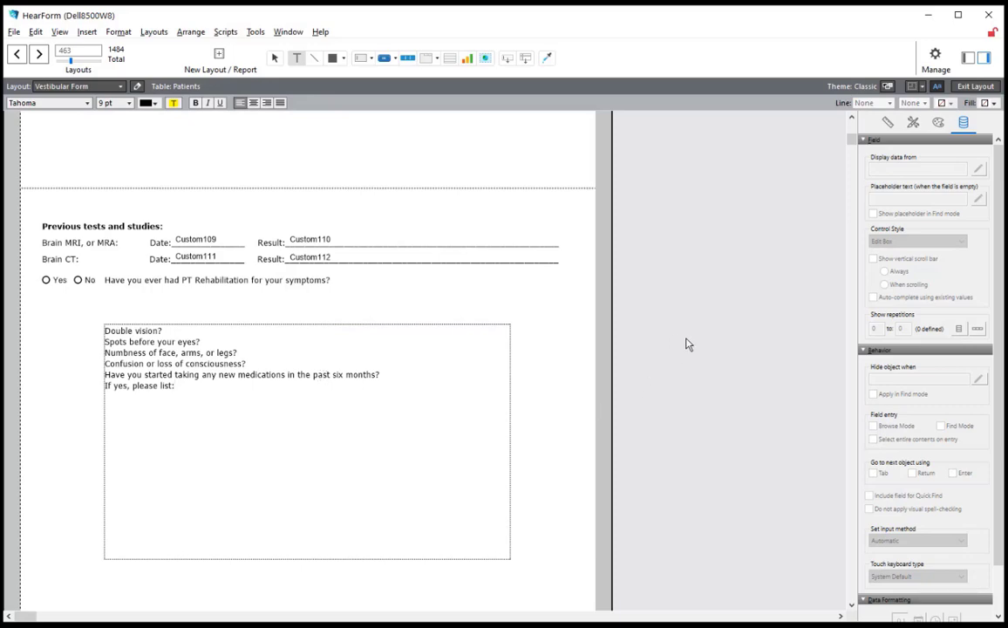
key(Escape)
drag(307, 559, 290, 397)
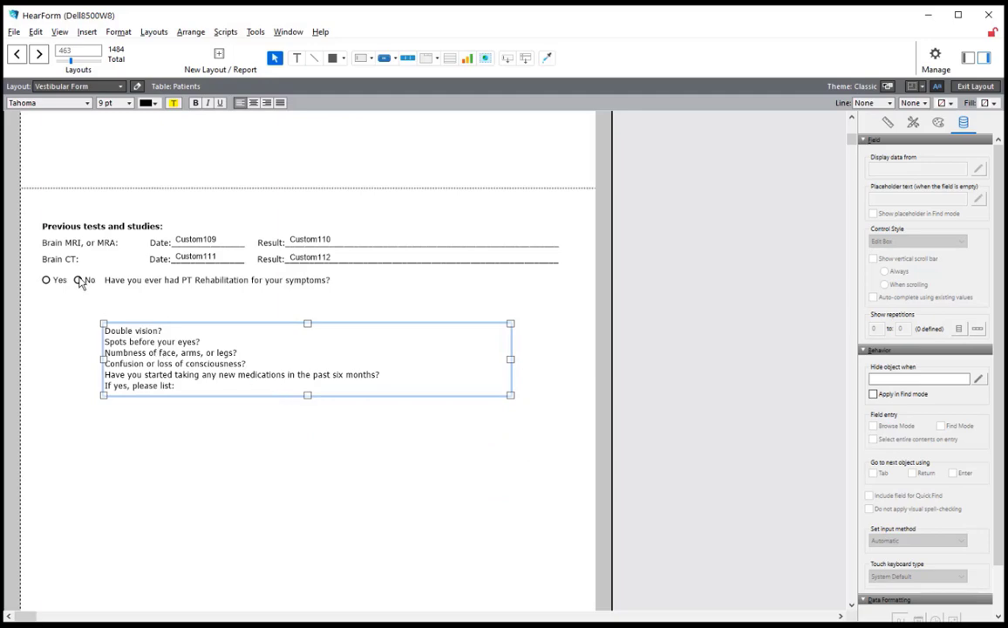
Duplicate the Yes/No radio button set beside the new medications question and assign it to field Custom118
drag(79, 282, 93, 384)
double_click(93, 383)
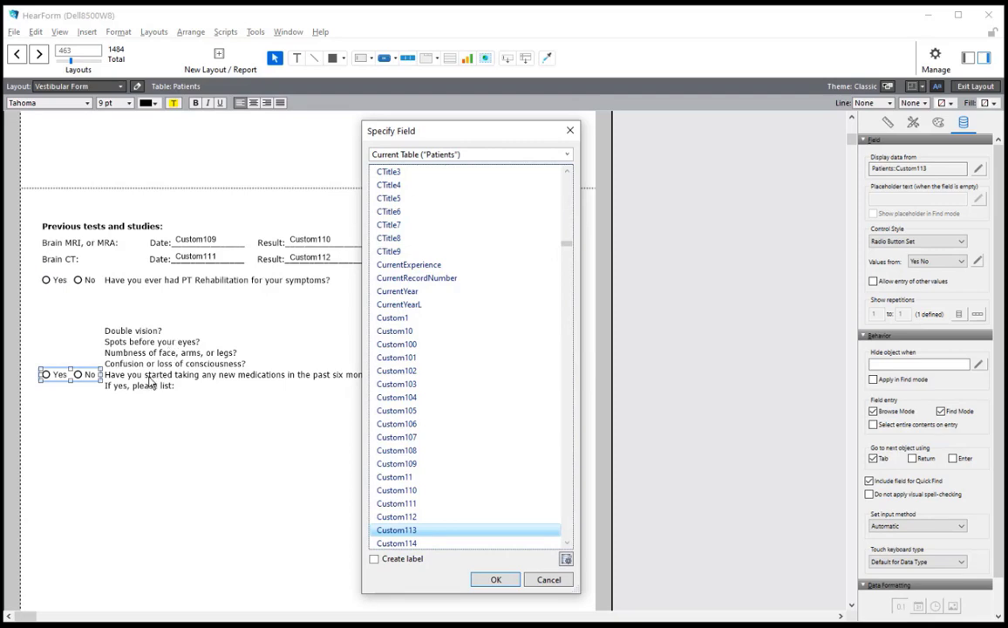
click(567, 544)
click(567, 543)
click(566, 543)
click(566, 544)
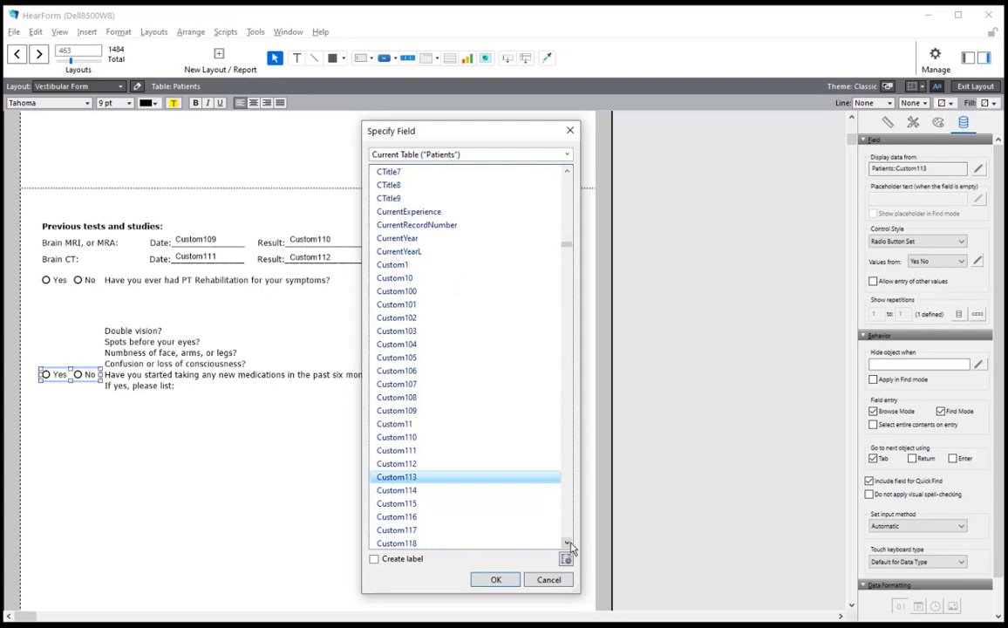
click(414, 543)
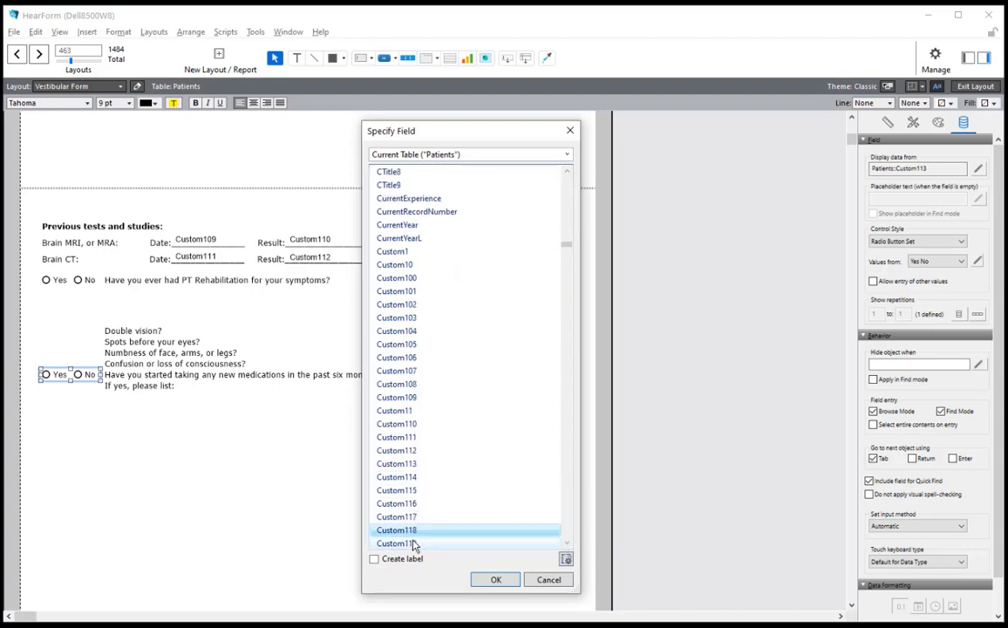
click(495, 580)
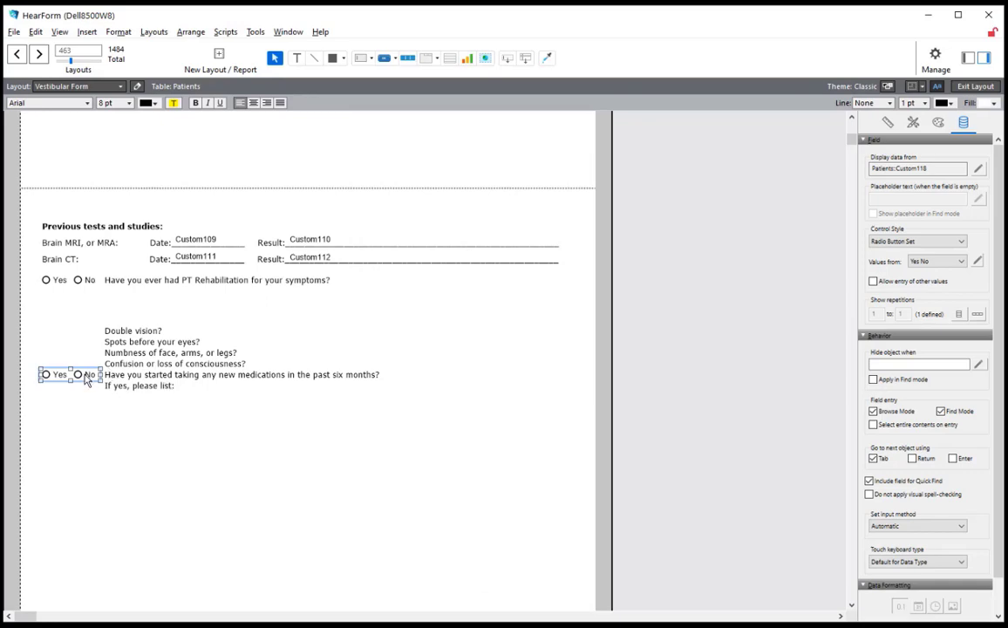
Duplicate the Yes/No radio button set beside "Confusion or loss of consciousness?" and assign it to Custom117
drag(86, 379, 83, 367)
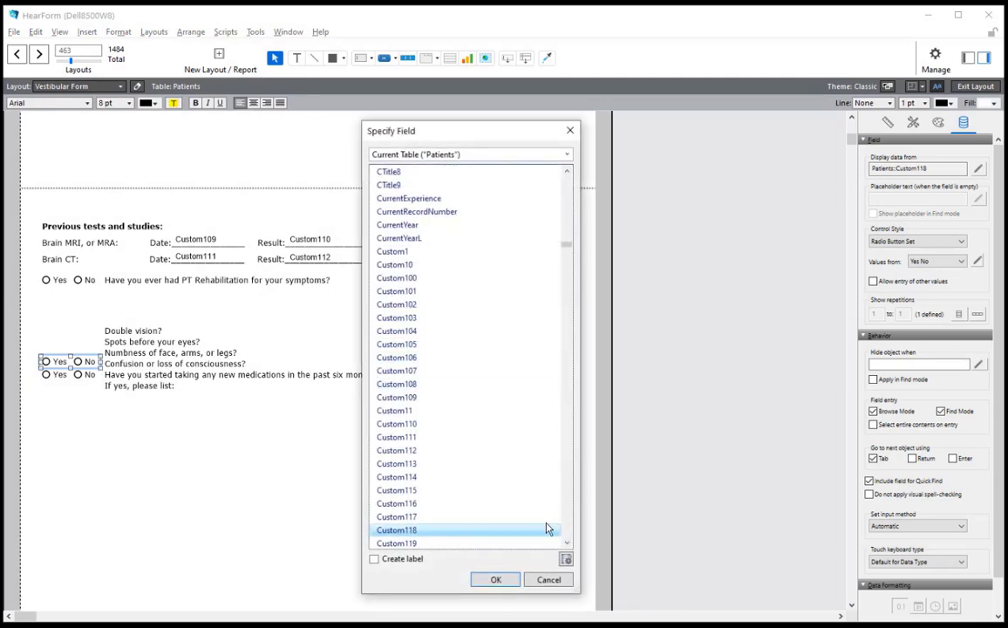
click(397, 516)
click(492, 579)
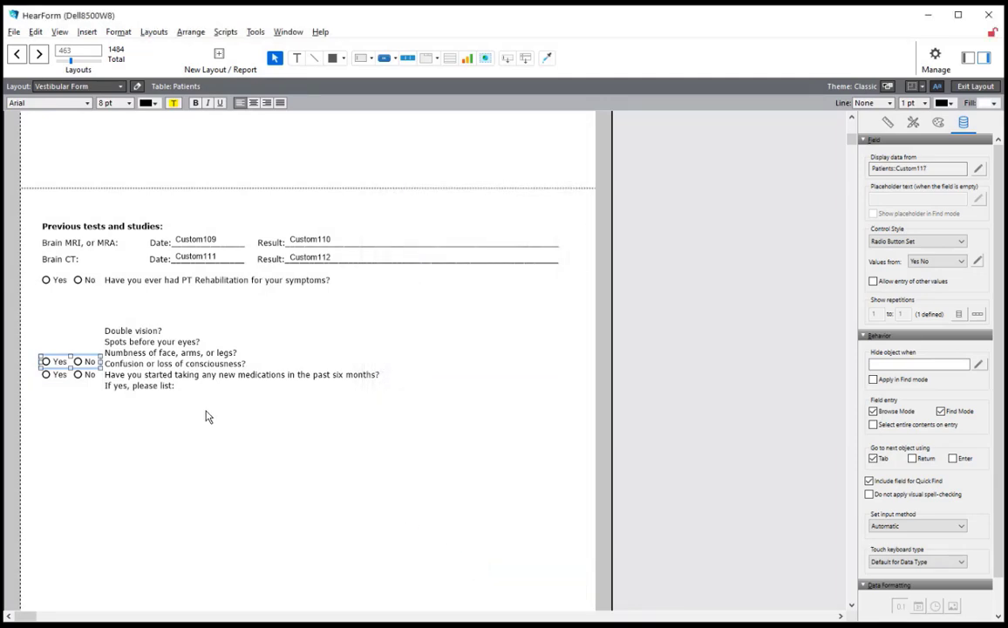
Duplicate the Yes/No radio button set beside "Numbness of face, arms, or legs?" and assign it to Custom116
drag(88, 368, 88, 350)
double_click(87, 350)
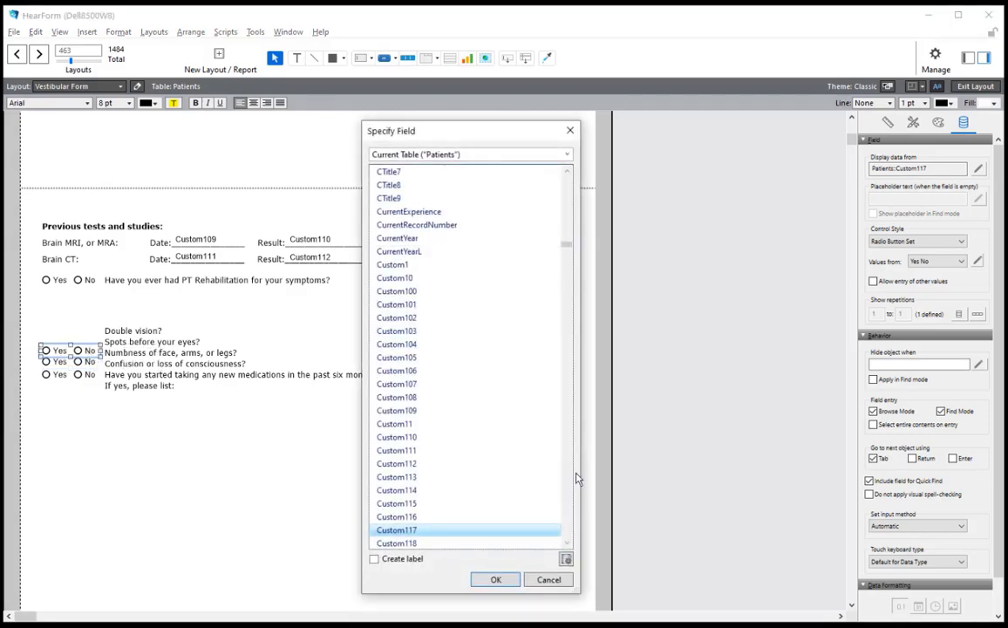
click(430, 517)
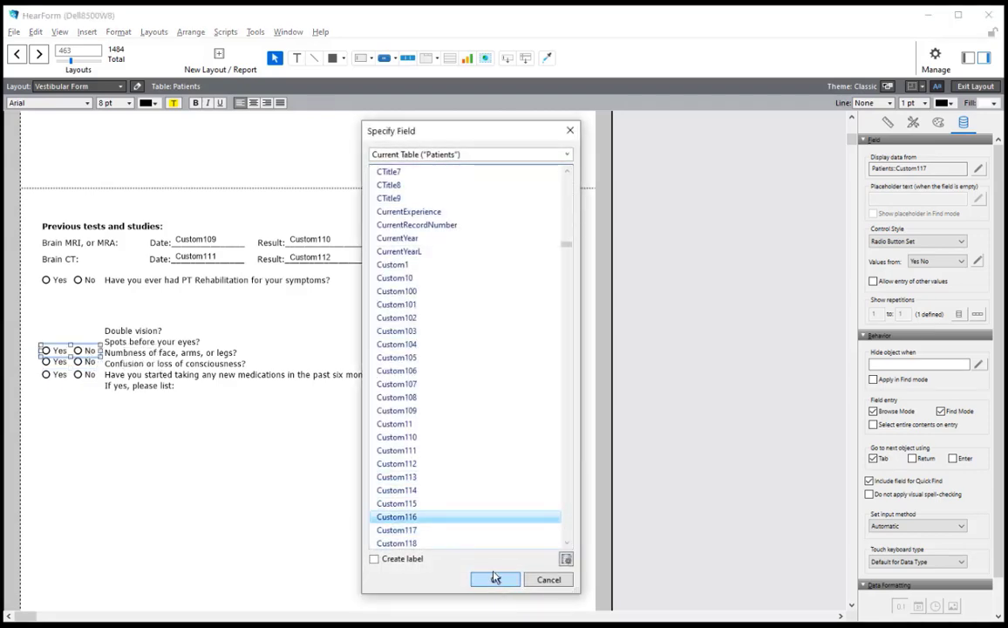
click(494, 581)
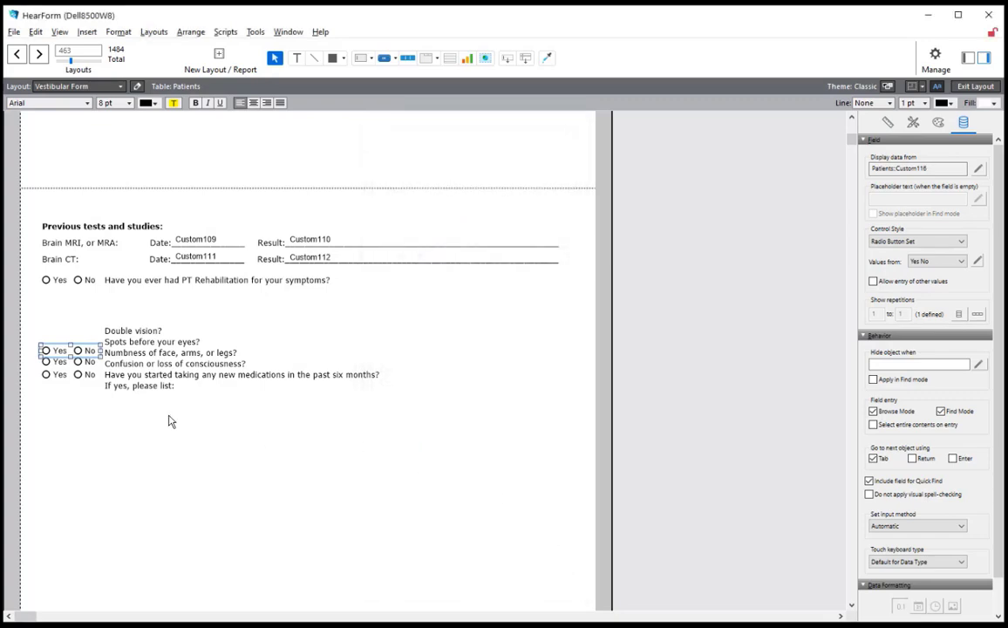
Duplicate the Yes/No radio button set beside "Spots before your eyes?" and assign it to Custom115
drag(80, 354, 75, 343)
drag(75, 345, 74, 340)
click(425, 521)
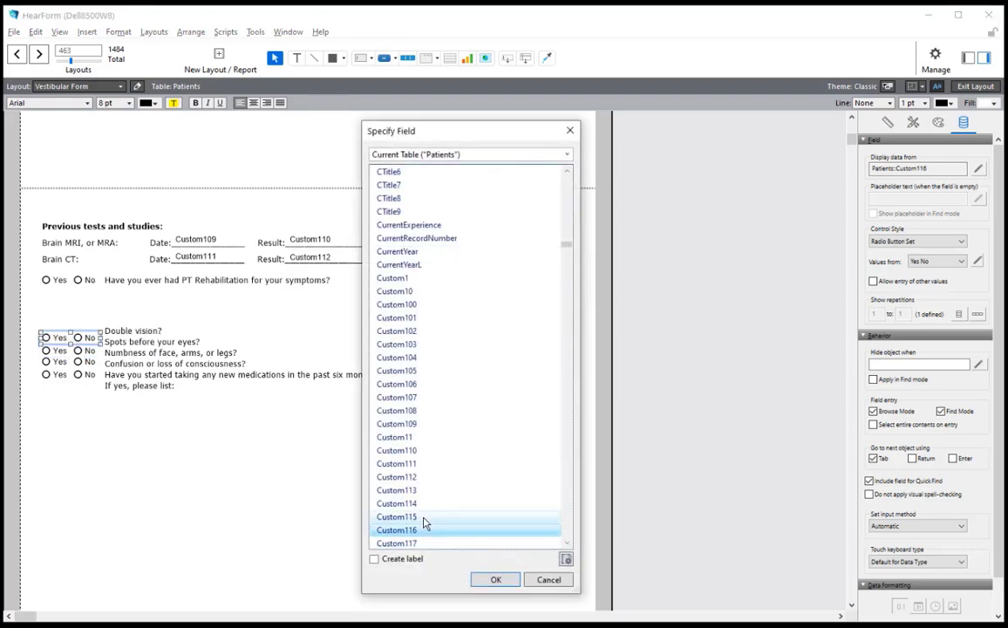
click(478, 577)
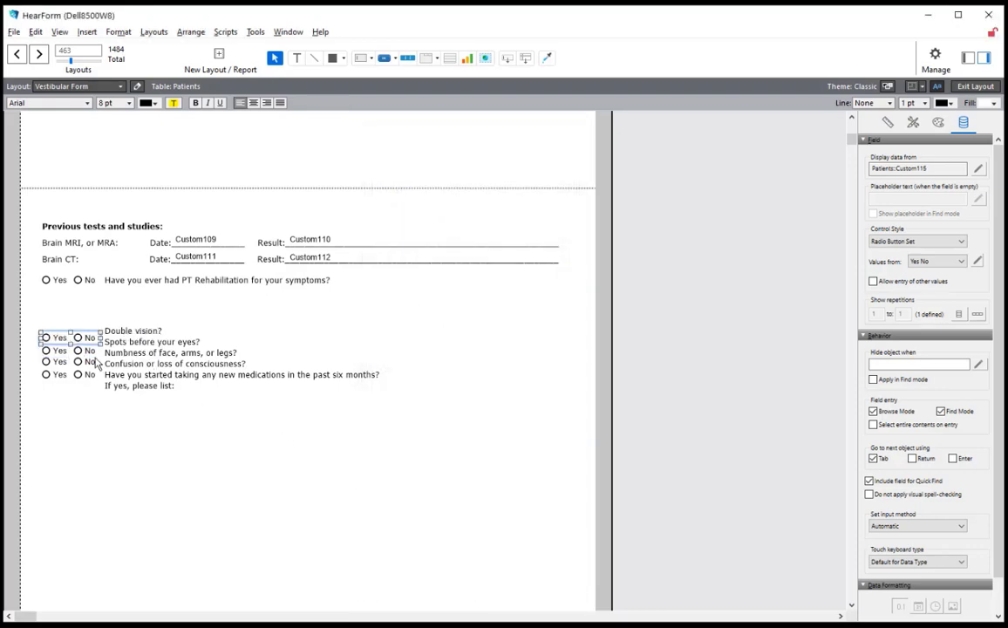
Duplicate the Yes/No radio button set beside "Double vision?" and assign it to Custom114
drag(80, 341, 80, 330)
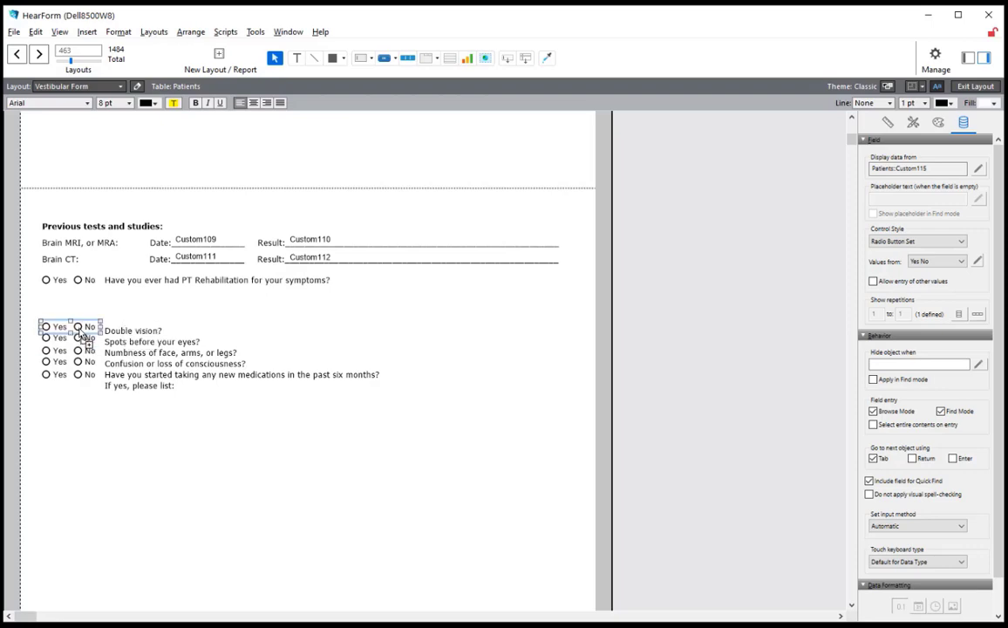
click(423, 517)
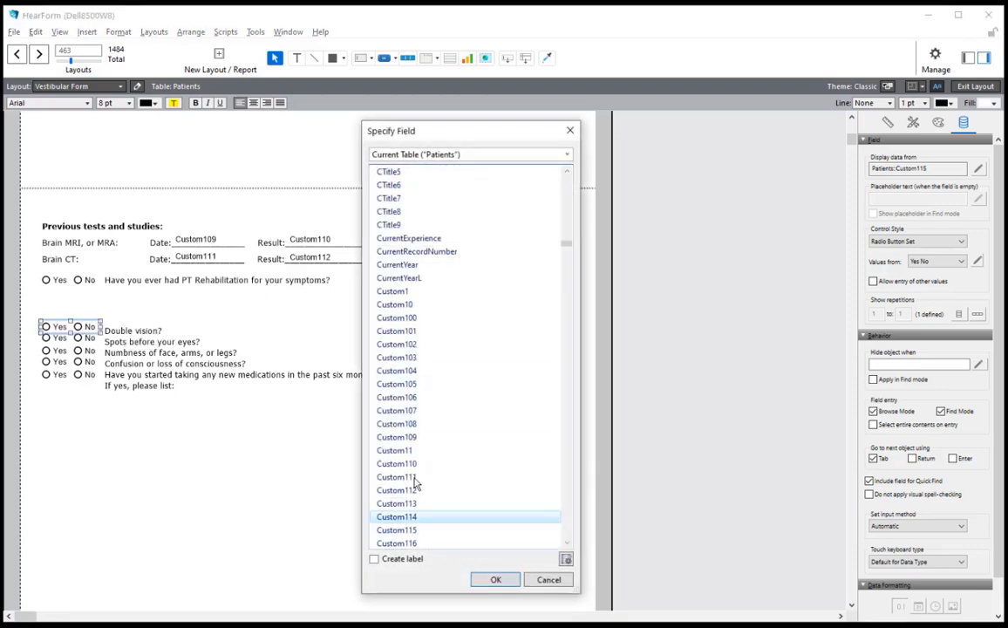
click(498, 580)
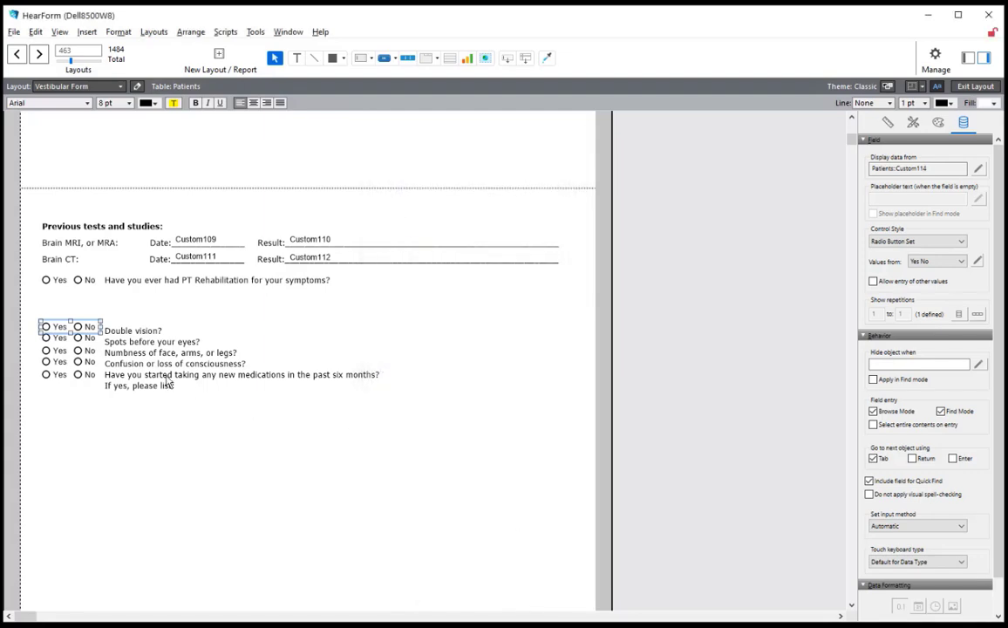
Move the symptom question text block up, closer to the PT Rehabilitation question
drag(161, 381, 166, 367)
key(ctrl+z)
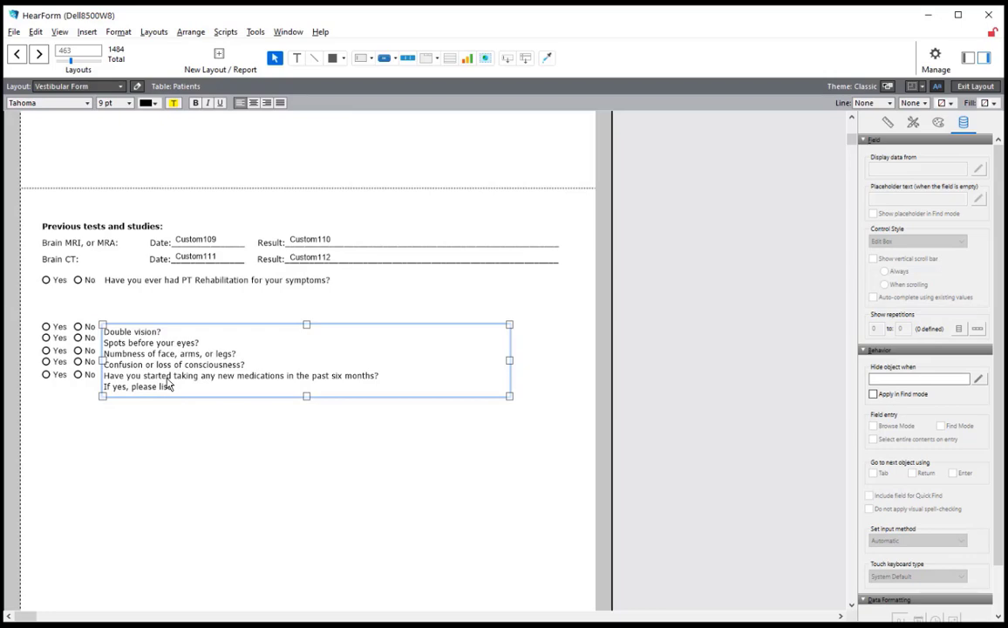
key(Escape)
drag(169, 383, 163, 361)
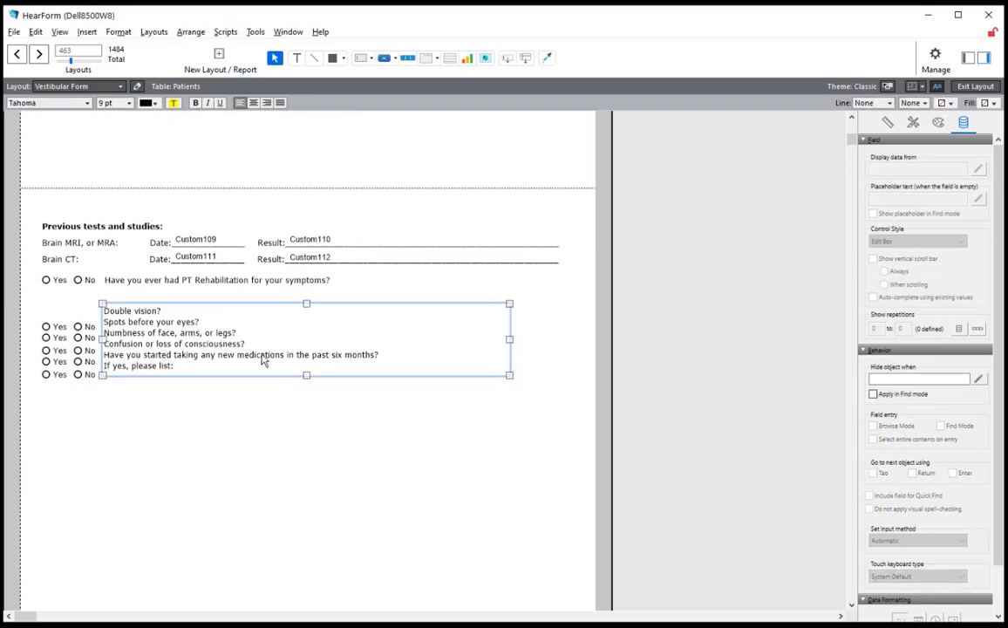
Try a line spacing height of 1.5 lines on the symptom question block and settle on 1.3 lines
click(938, 125)
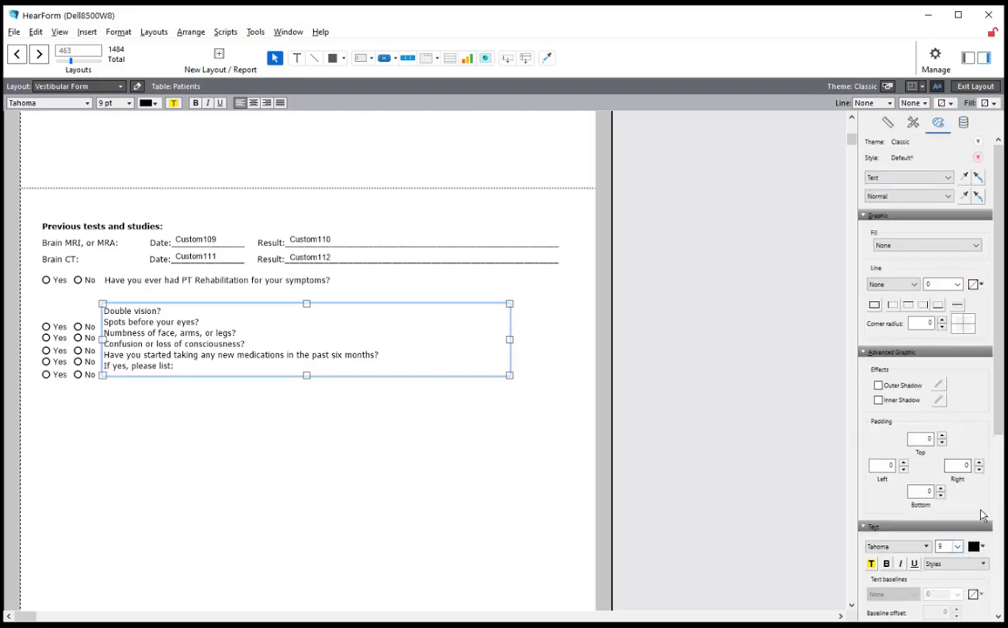
drag(998, 428, 998, 598)
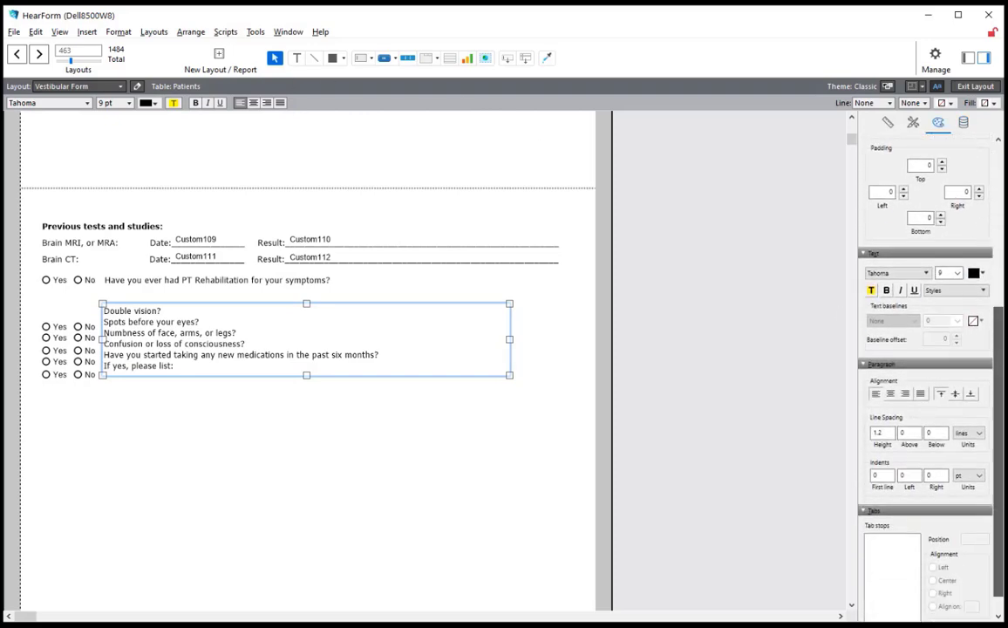
click(882, 433)
text(1.5)
key(Tab)
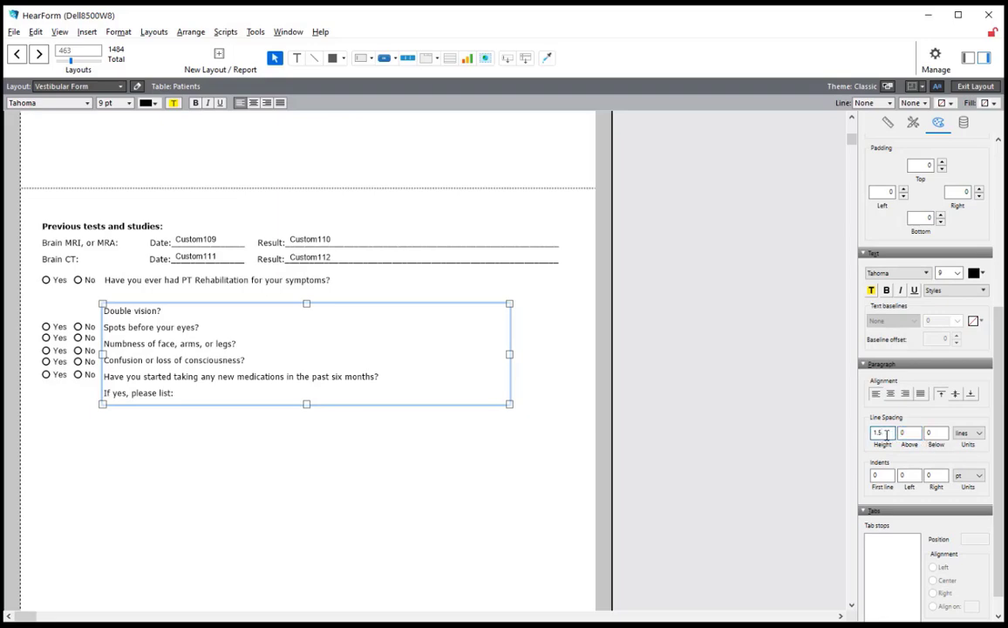
key(Tab)
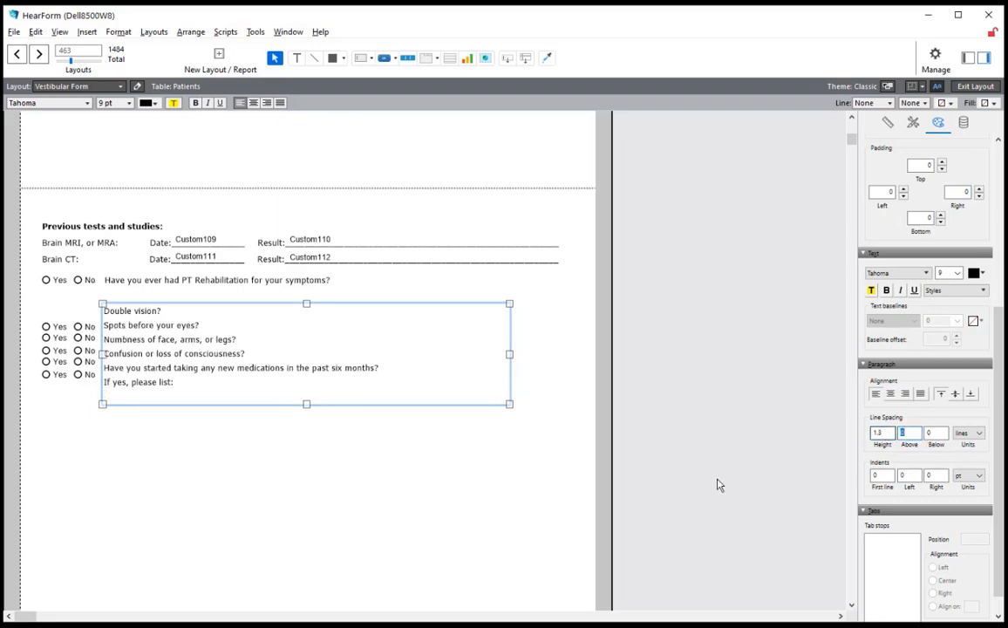
Move the uppermost Yes/No set up beside "Double vision?" and the lowest one down beside "If yes, please list:"
click(97, 386)
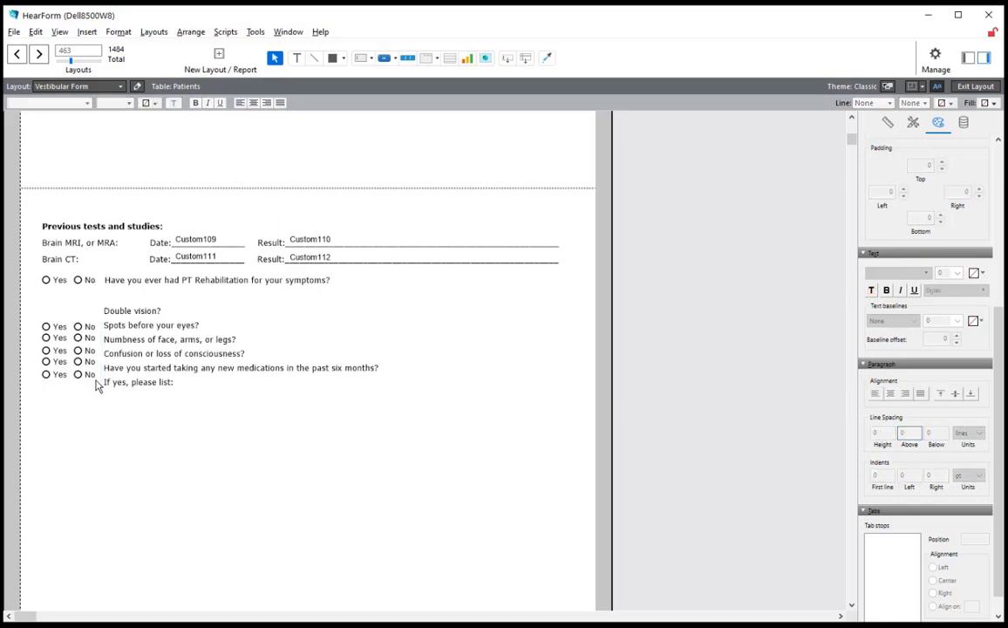
click(87, 334)
drag(87, 334, 84, 321)
key(Up)
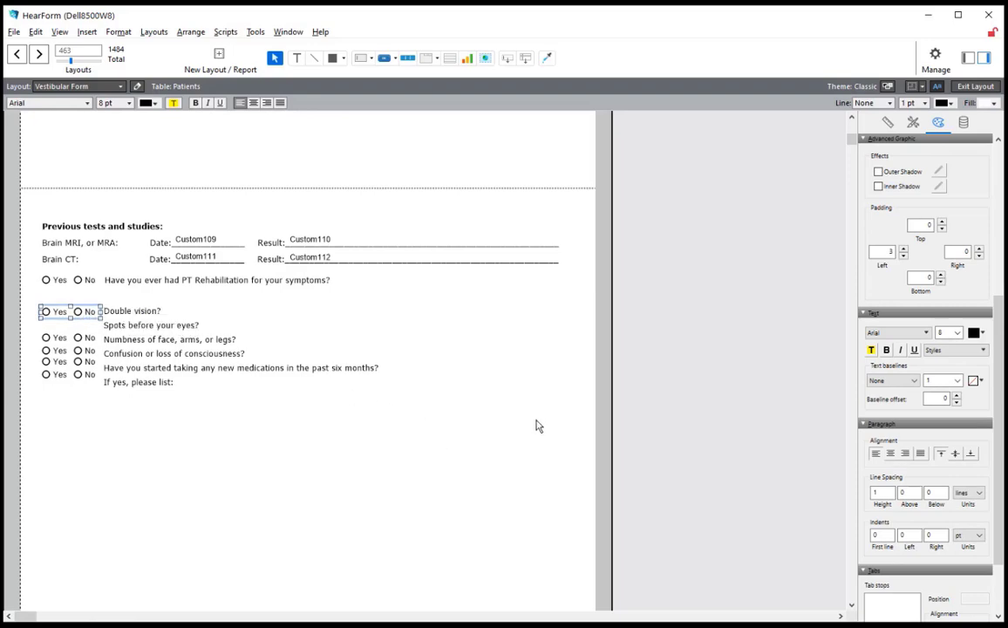
drag(81, 381, 85, 387)
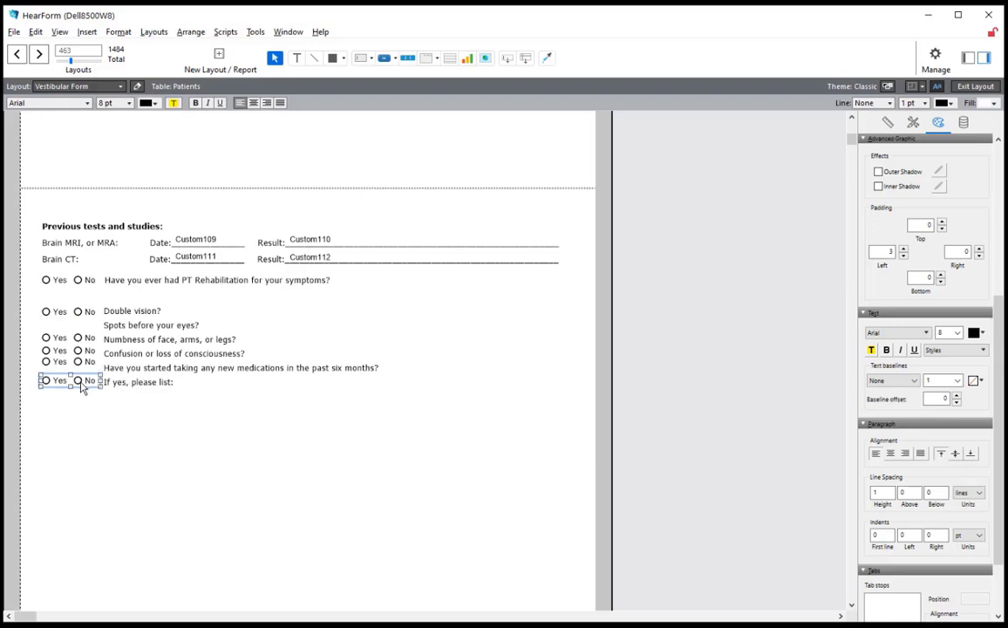
click(711, 395)
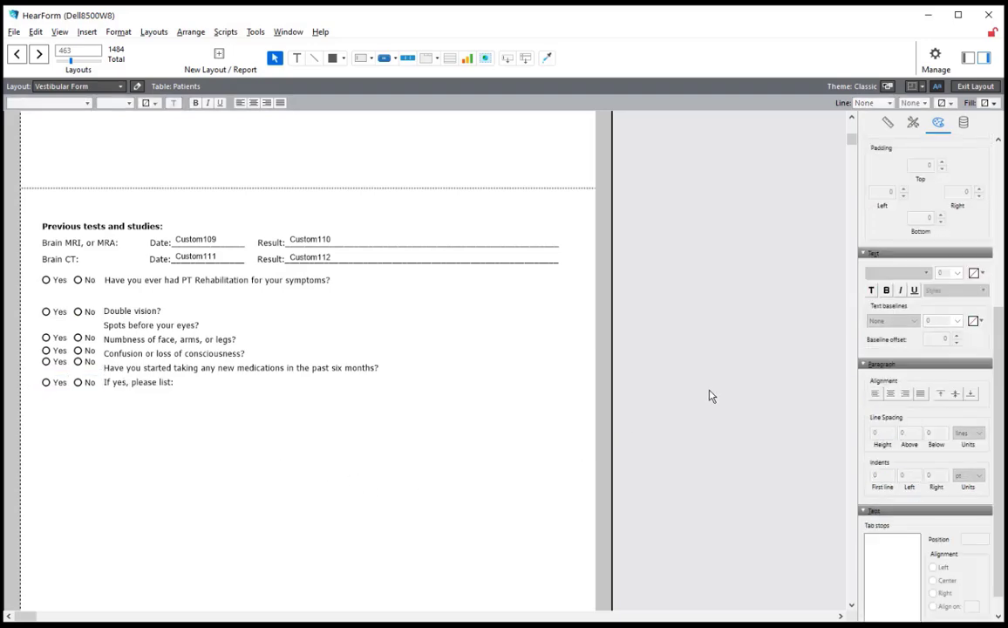
click(86, 317)
key(Delete)
key(ctrl+z)
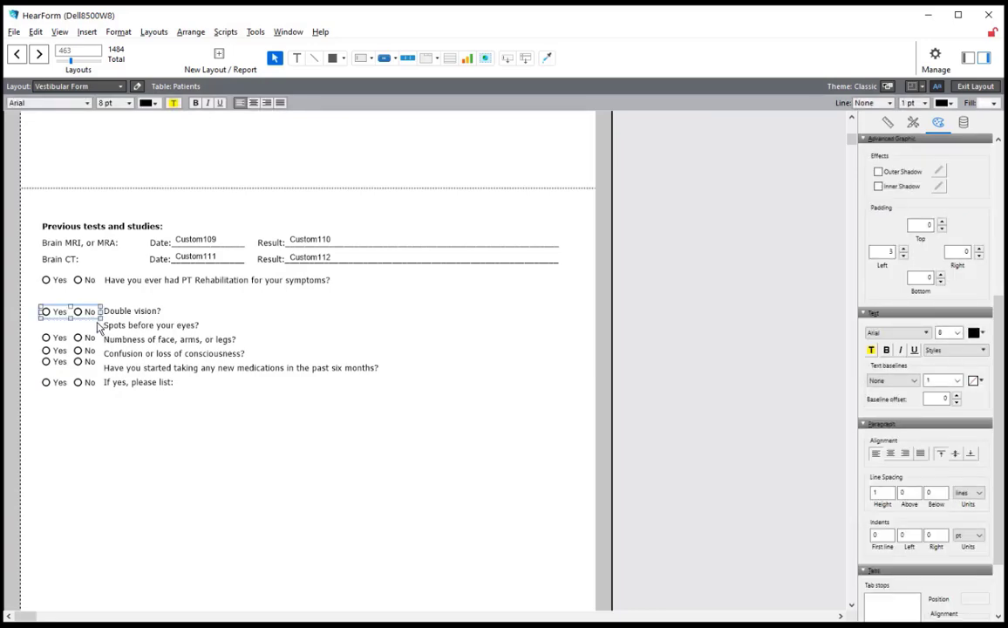
Nudge the Yes/No sets beside "Double vision?" and "If yes, please list:" slightly up to line up with their text
key(Up)
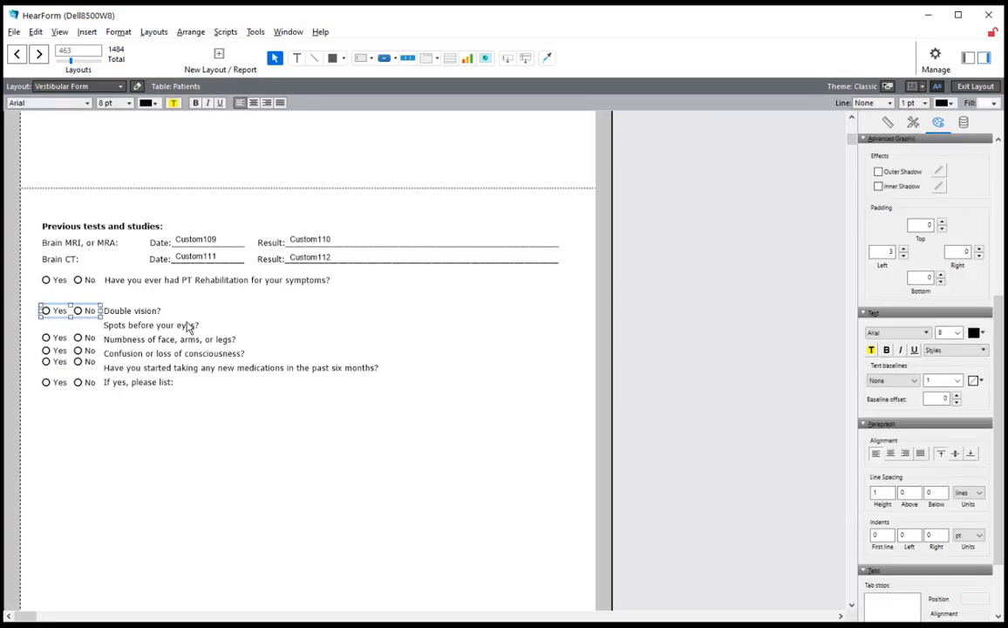
click(685, 325)
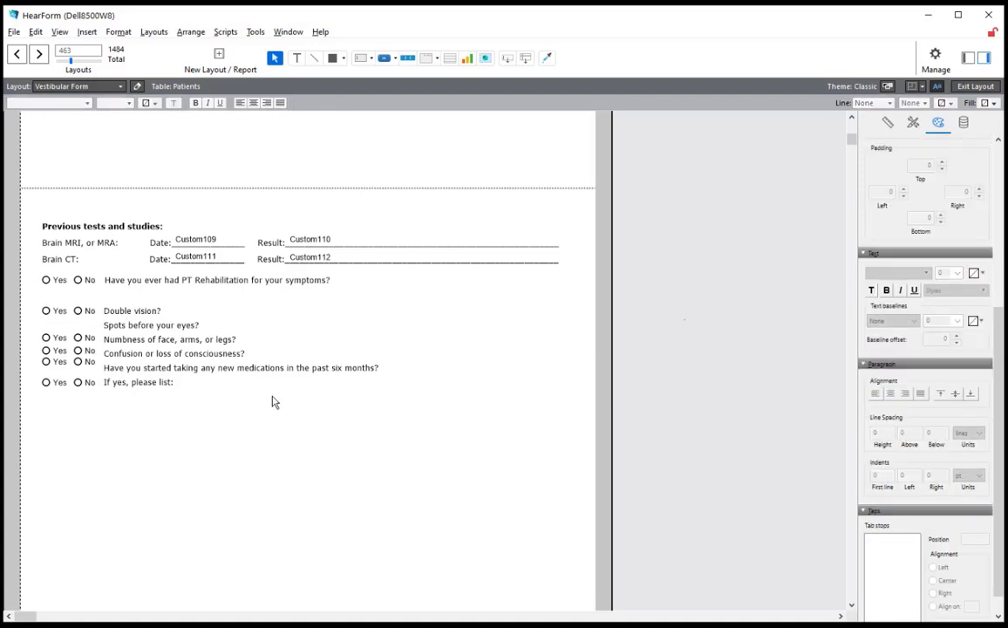
click(86, 391)
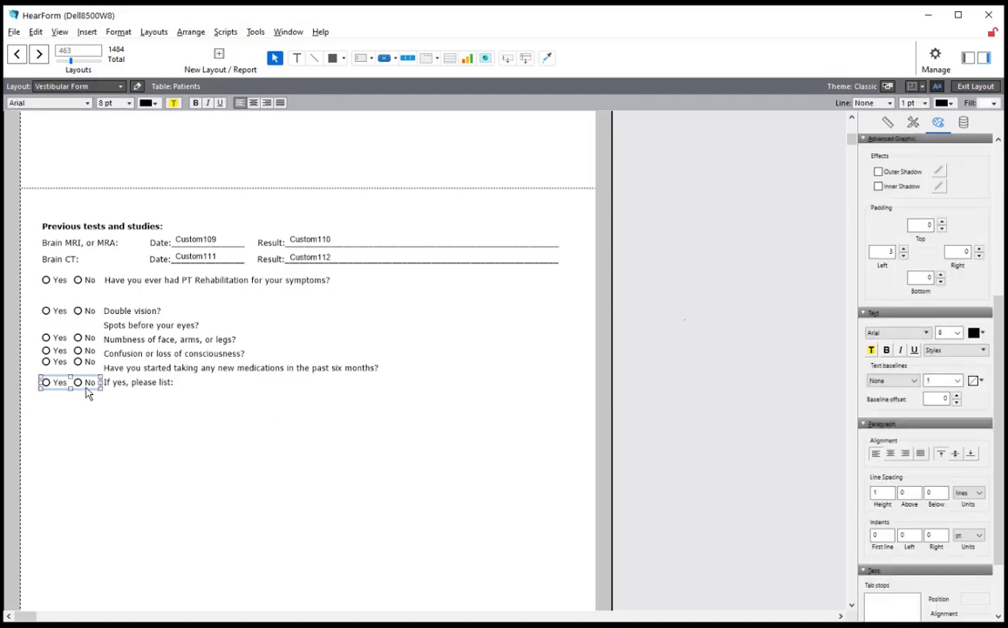
key(Up)
click(776, 397)
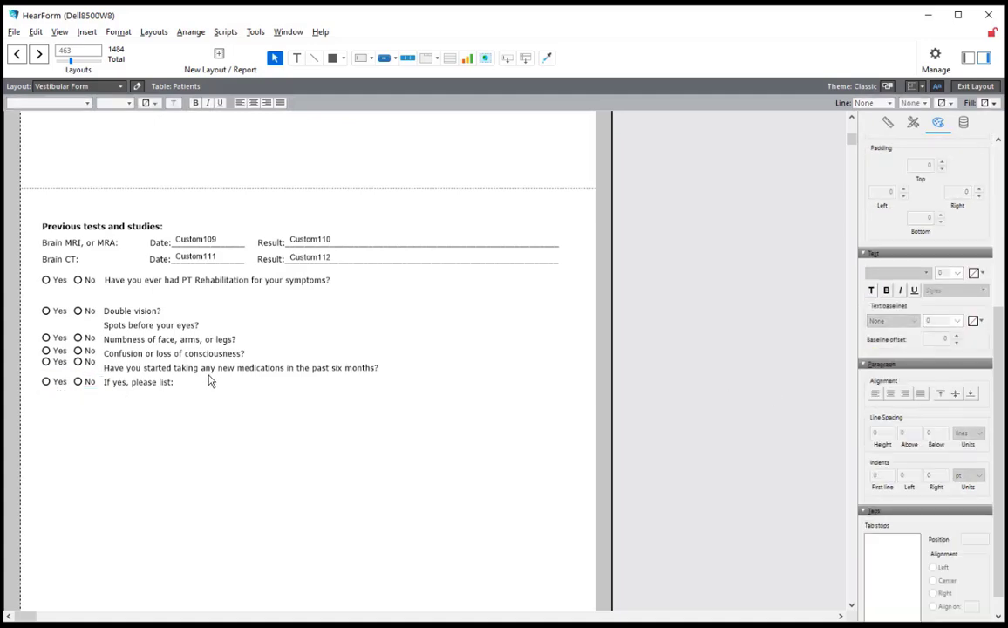
Distribute the five symptom Yes/No sets vertically between "Double vision?" and "If yes, please list:"
drag(70, 392, 12, 294)
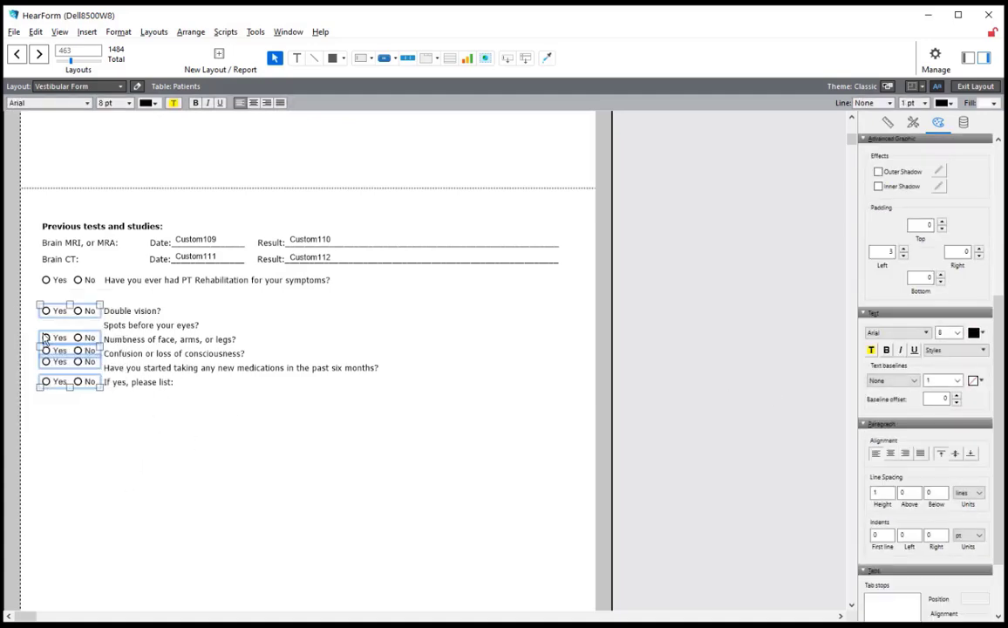
click(192, 35)
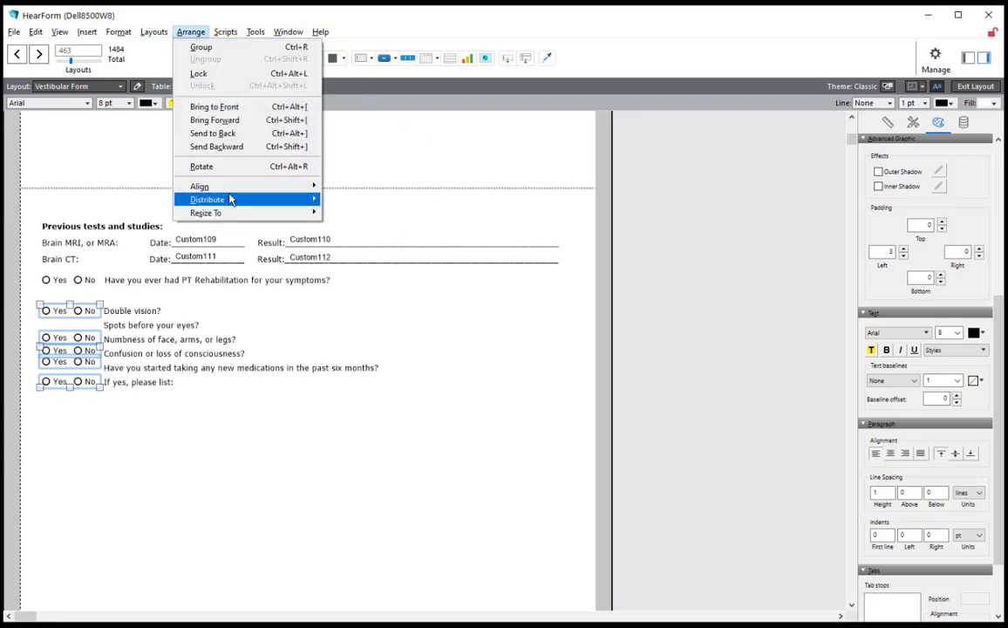
mouse_move(232, 199)
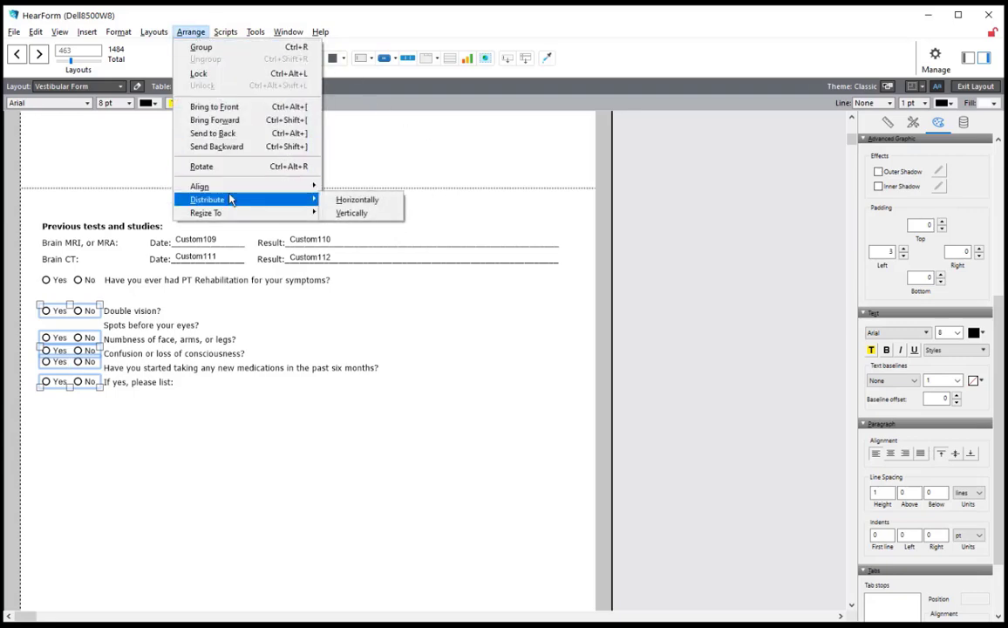
click(365, 217)
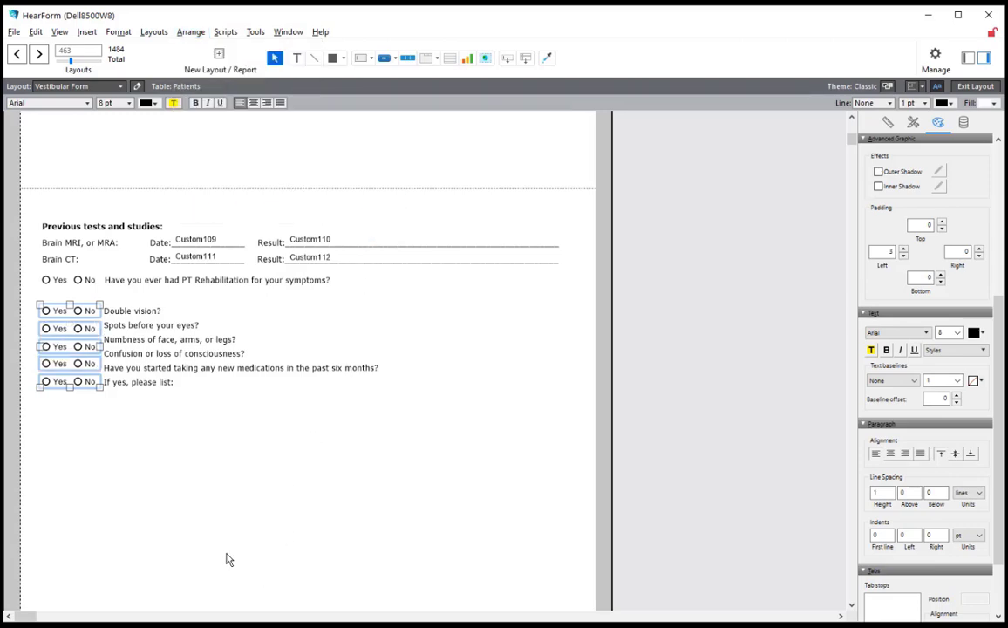
click(121, 473)
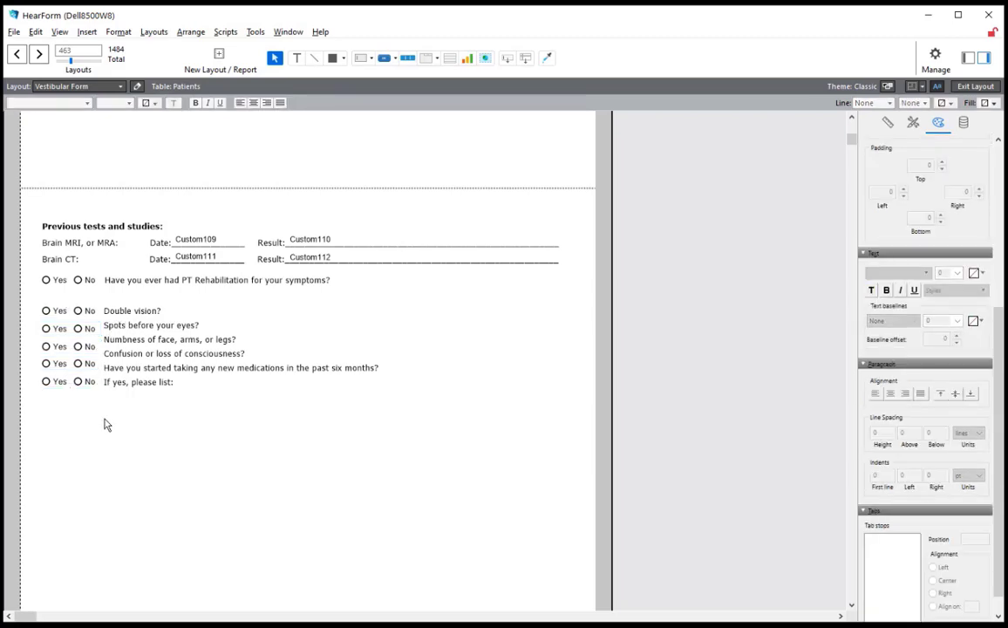
Move the lowest two Yes/No sets up, aligning the last one with the question about new medications in the past six months
mouse_move(74, 369)
mouse_down()
mouse_move(66, 362)
mouse_move(75, 375)
mouse_move(75, 357)
mouse_move(79, 370)
mouse_up()
click(75, 383)
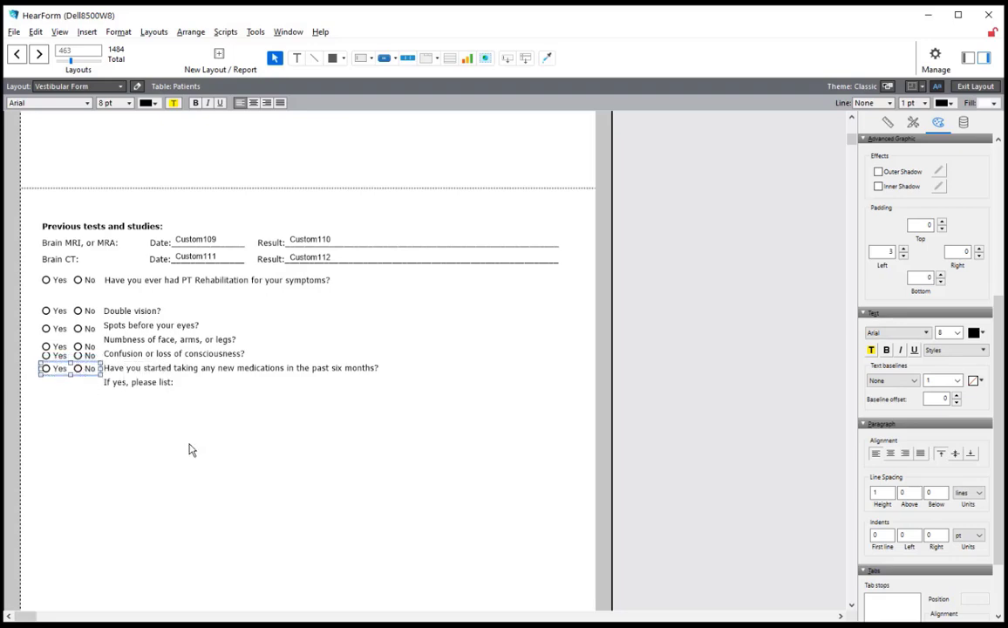
key(Up)
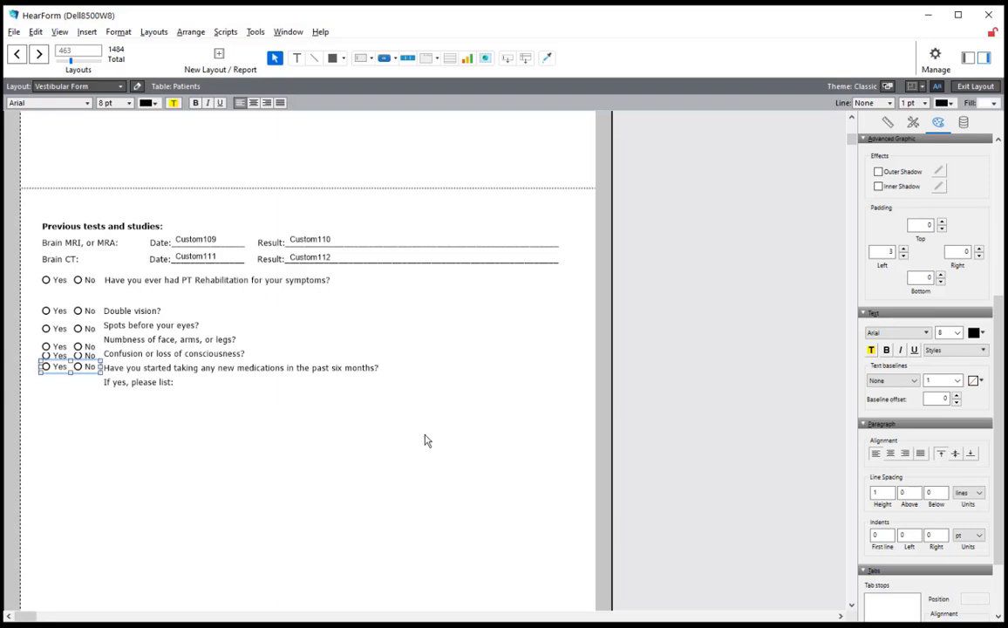
click(244, 415)
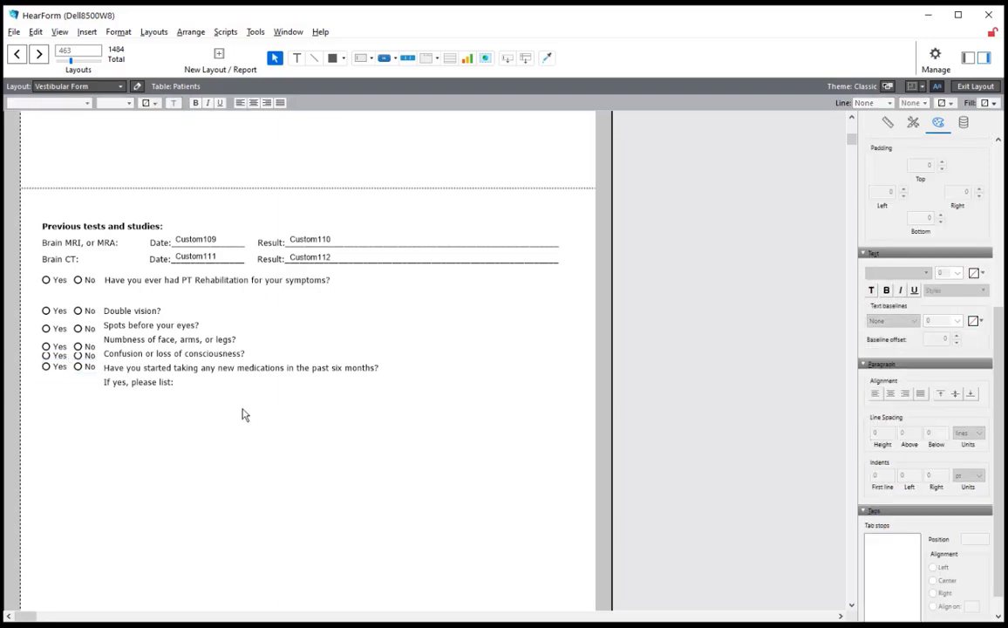
click(85, 369)
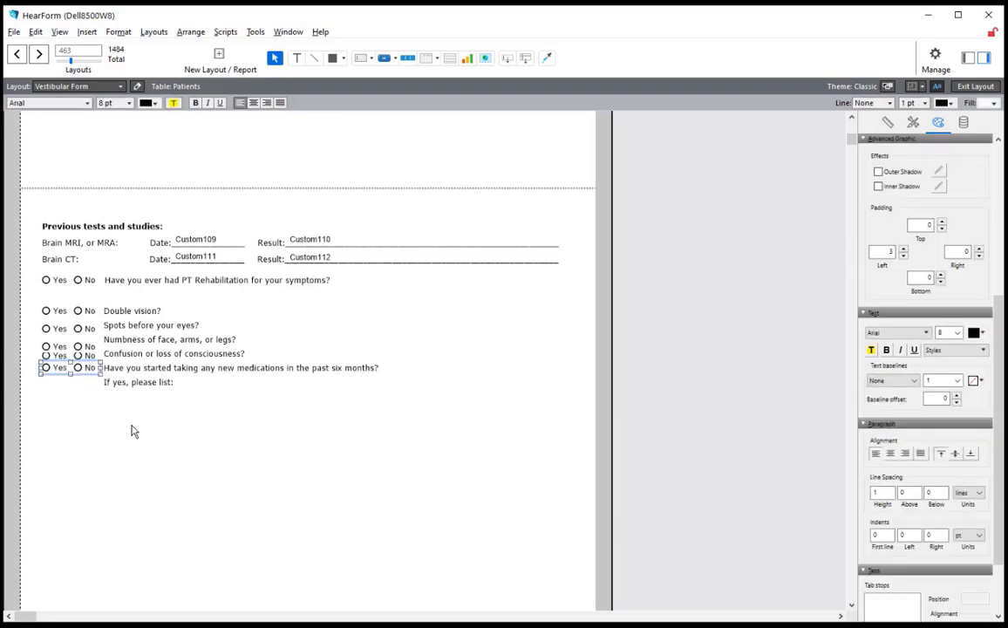
Distribute the five Yes/No sets vertically from "Double vision?" to the new medications question, and save the layout changes on exit
drag(131, 425, 12, 286)
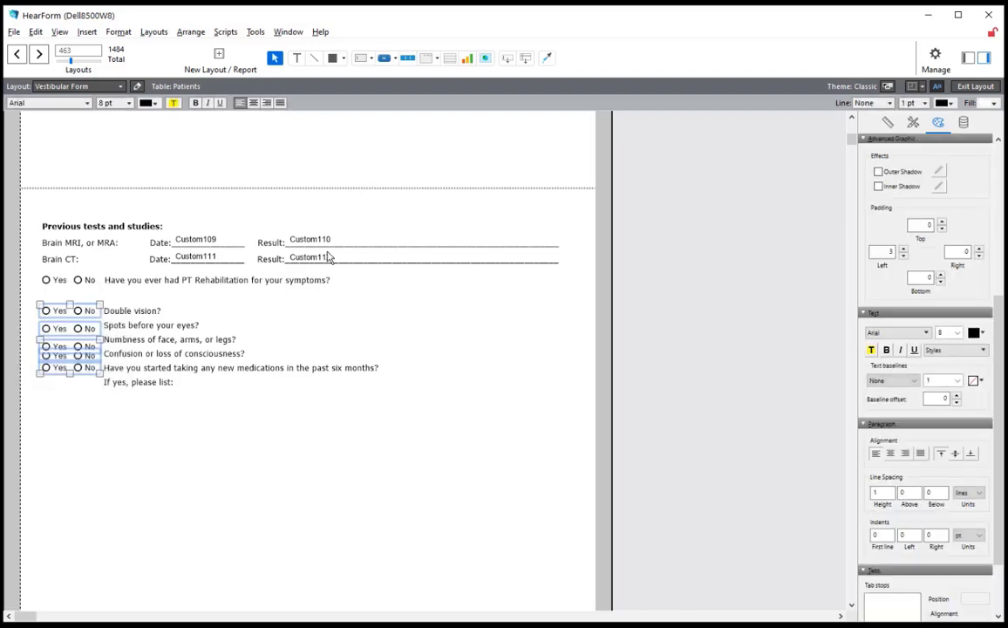
click(192, 31)
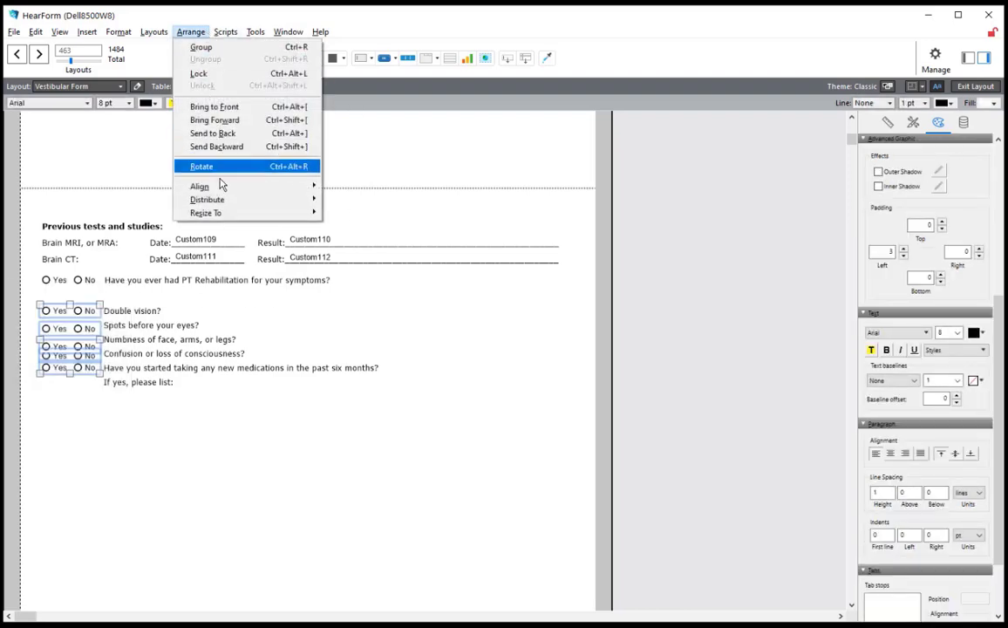
mouse_move(239, 200)
click(379, 216)
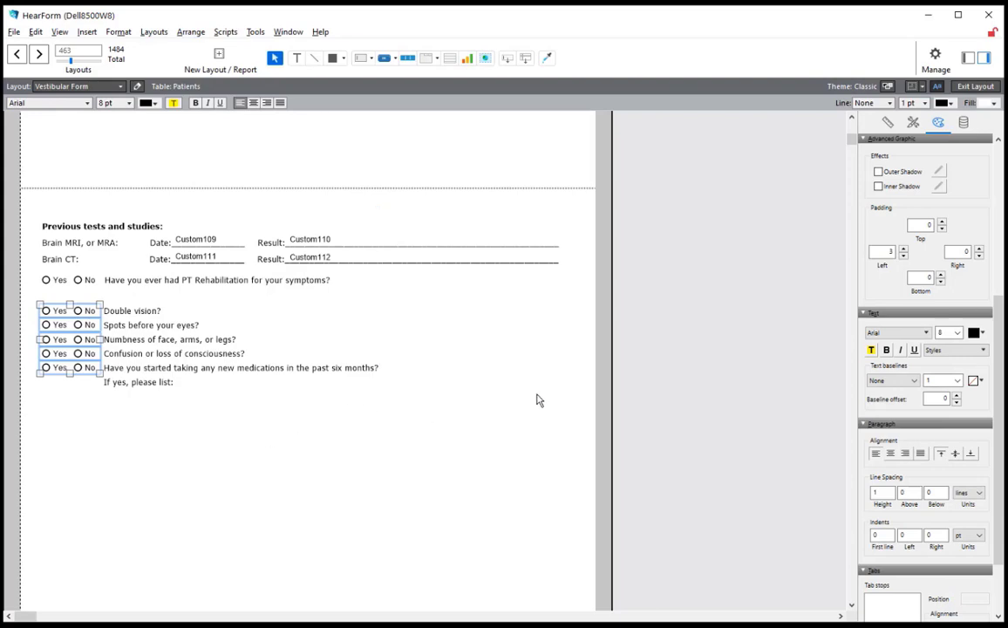
click(686, 382)
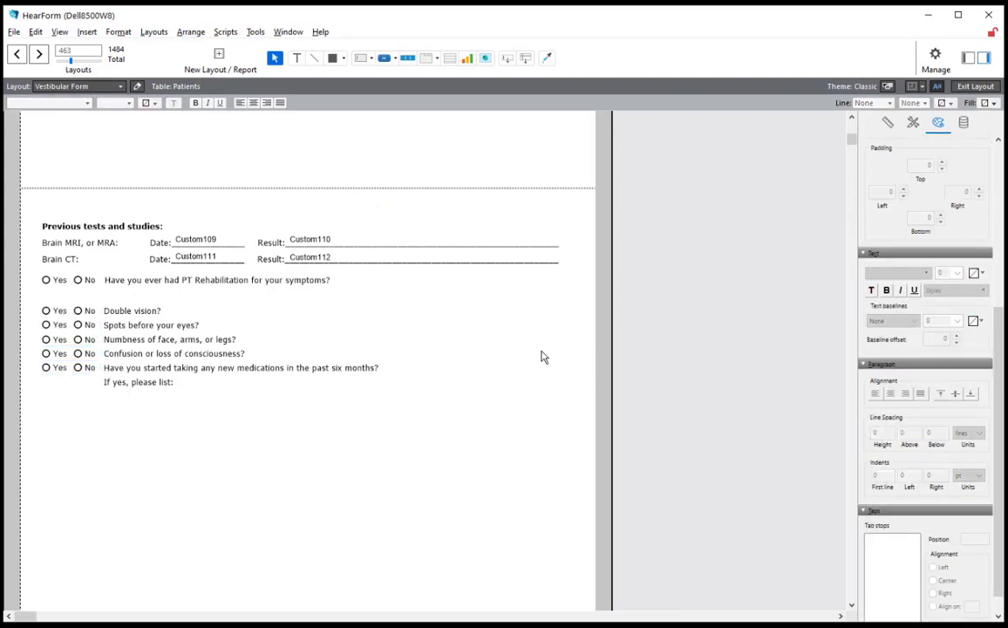
click(983, 87)
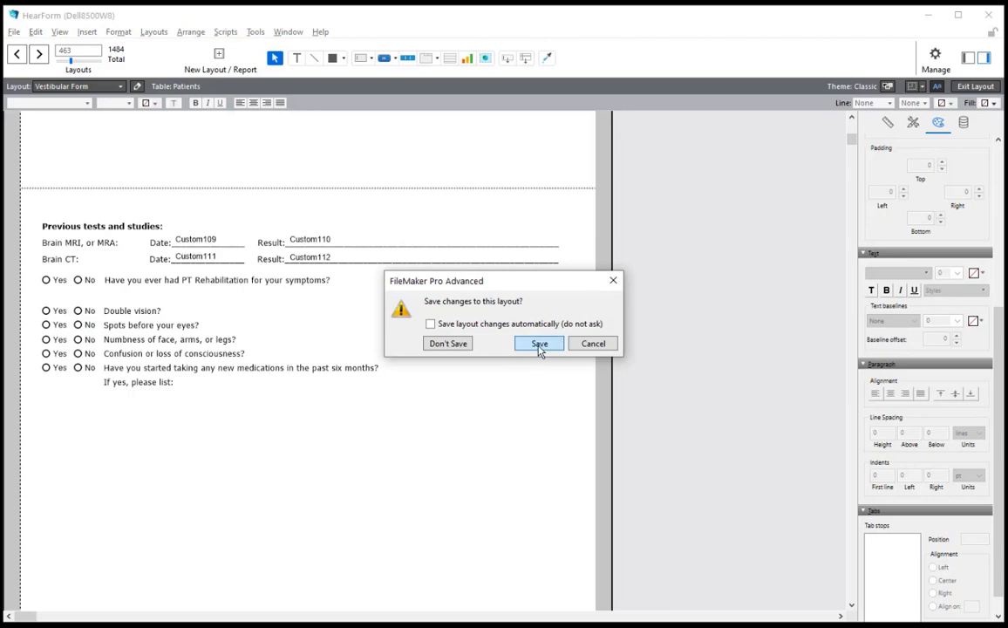
click(538, 343)
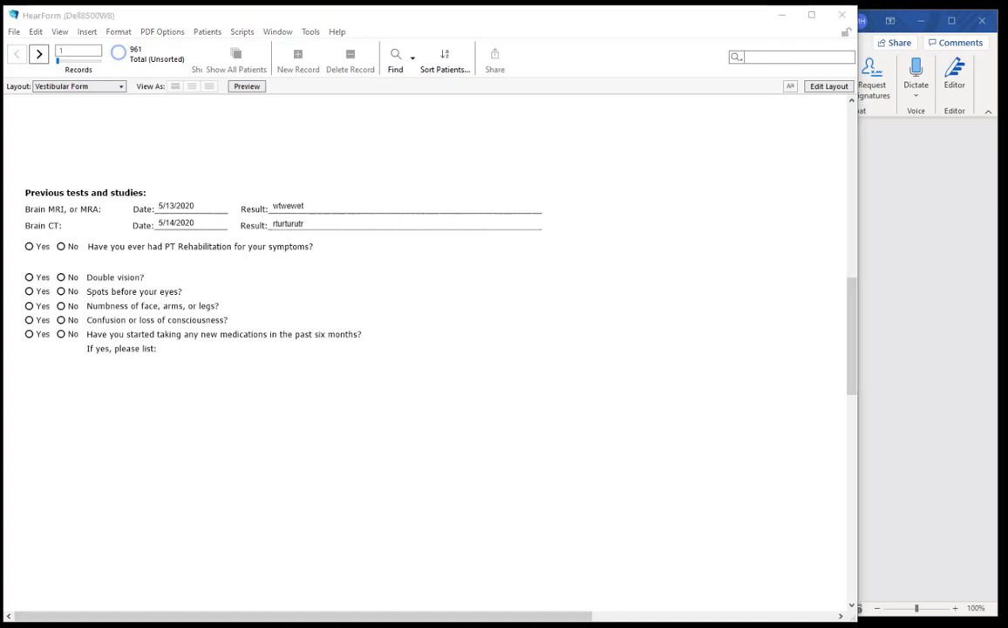
Check the symptom questions in the Word patient history form and reopen the Vestibular Form layout for editing in HearForm
key(alt+Tab)
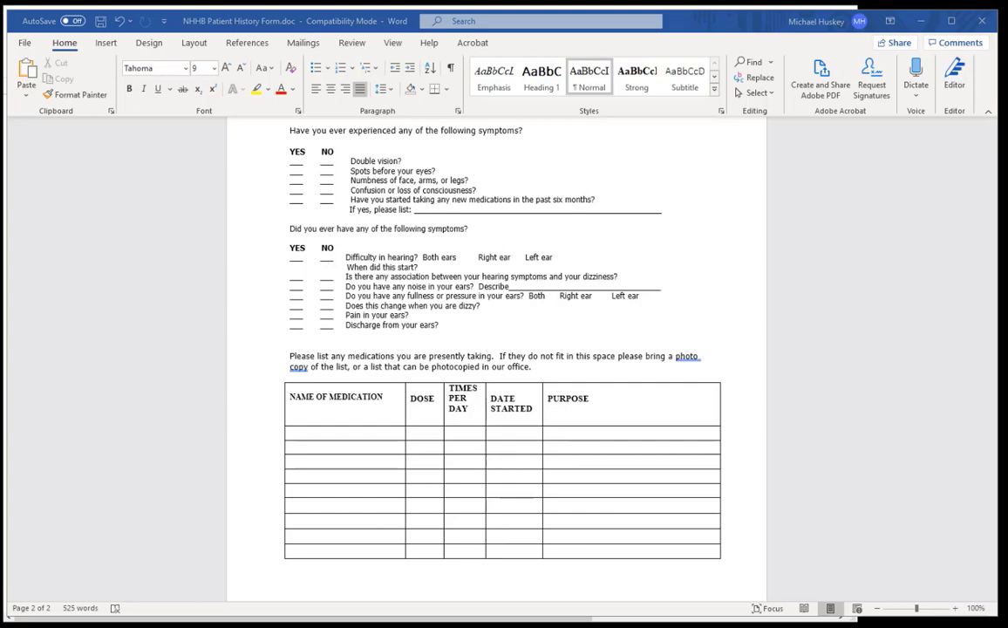
key(alt+Tab)
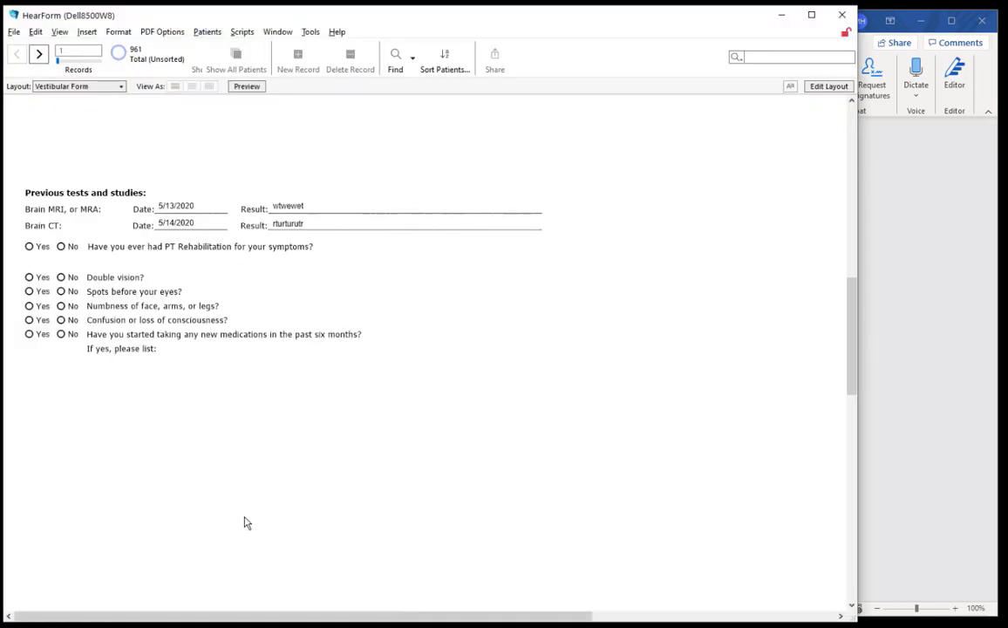
key(ctrl+l)
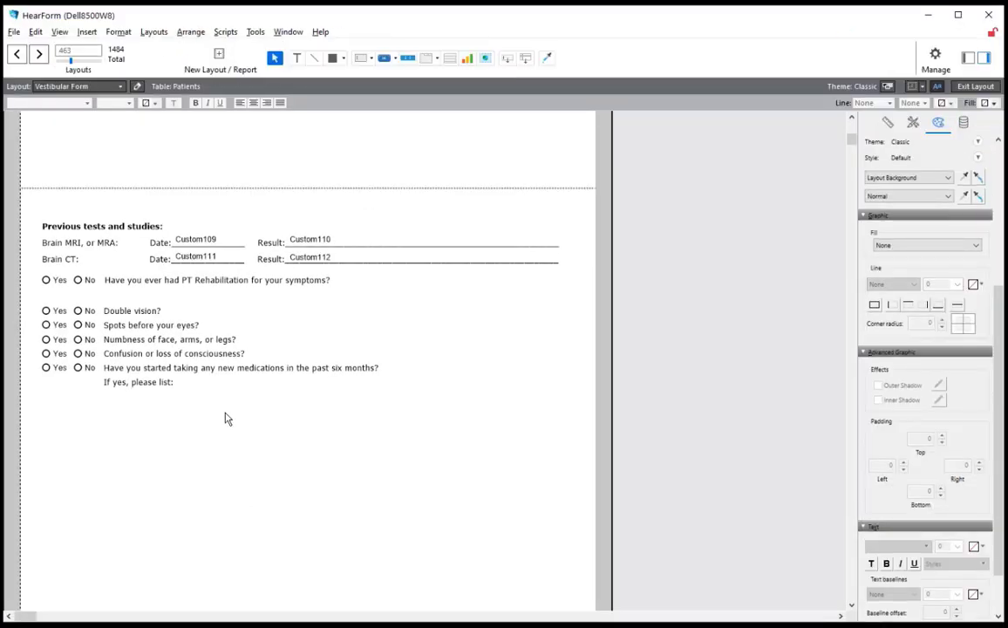
drag(319, 260, 206, 385)
double_click(206, 383)
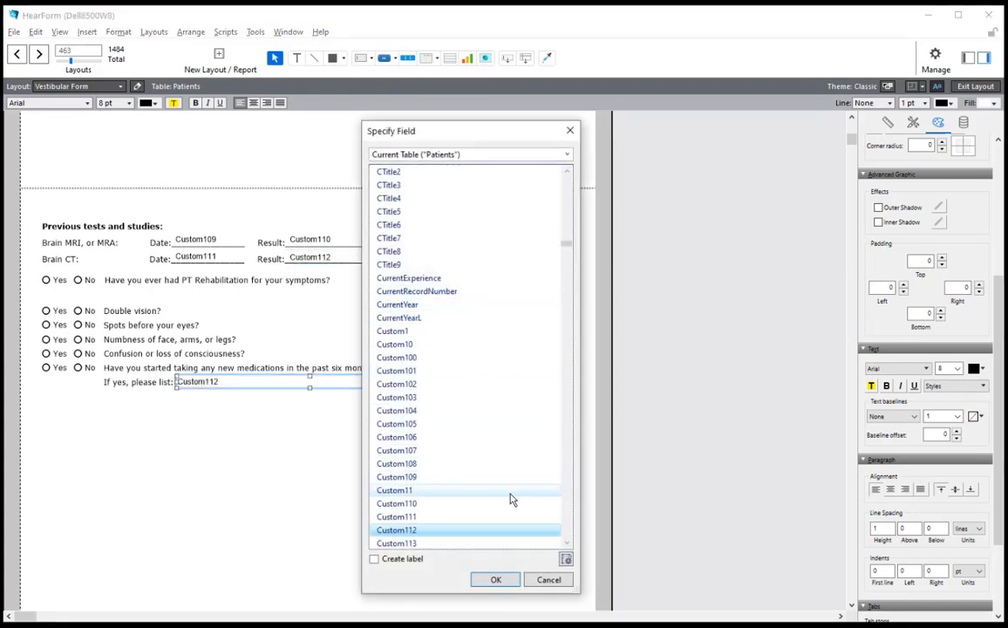
click(550, 580)
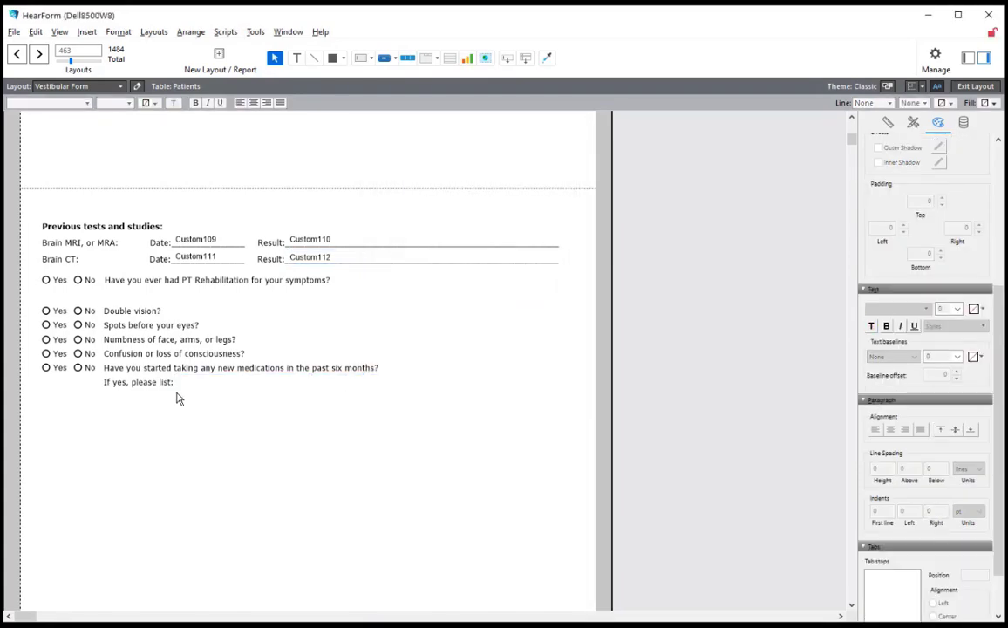
Check which field is assigned to the Yes/No set beside the new medications question
click(78, 371)
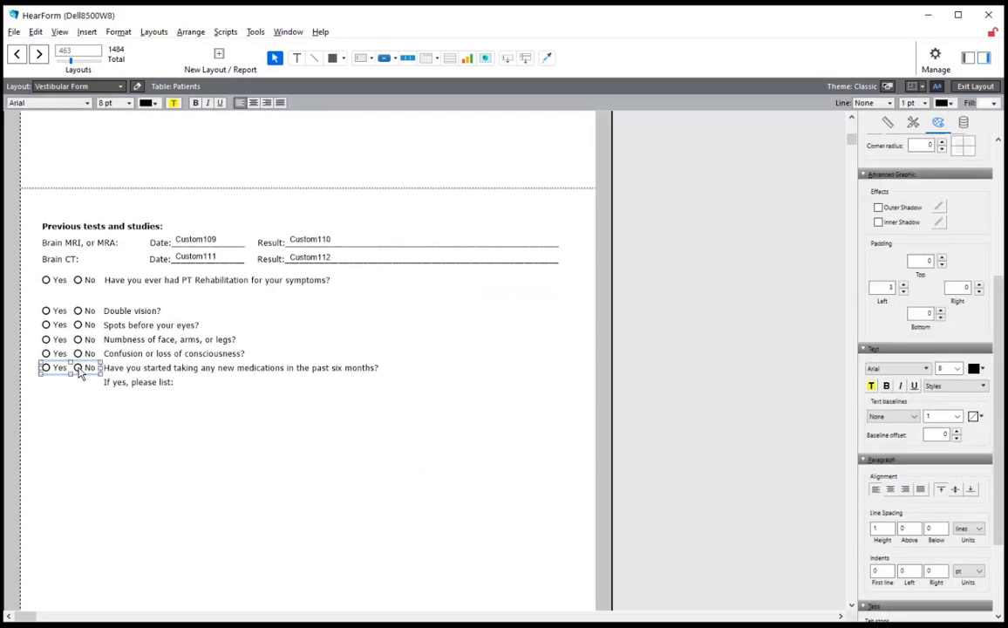
double_click(78, 371)
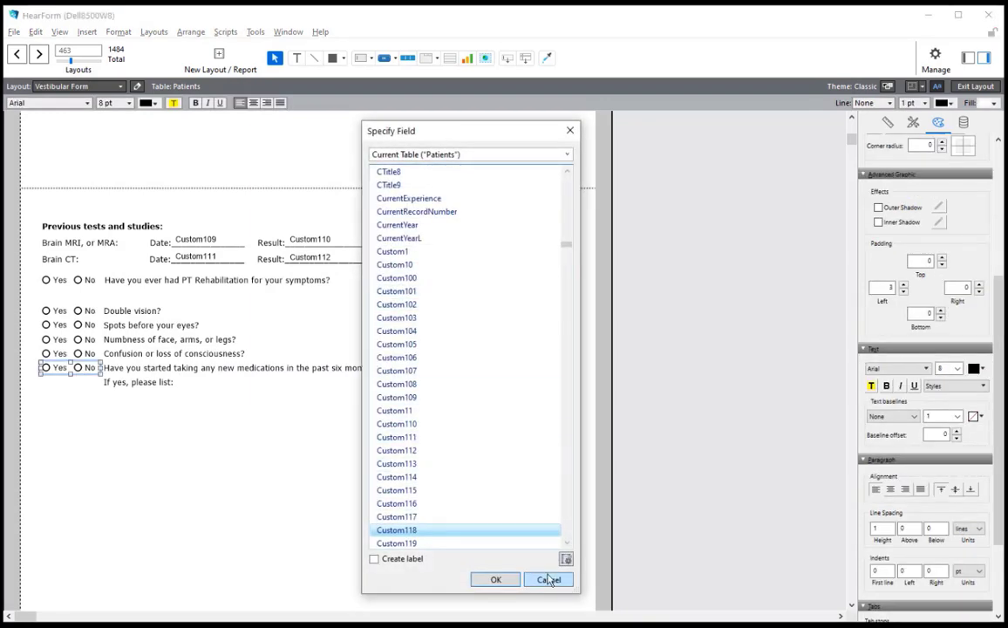
click(549, 580)
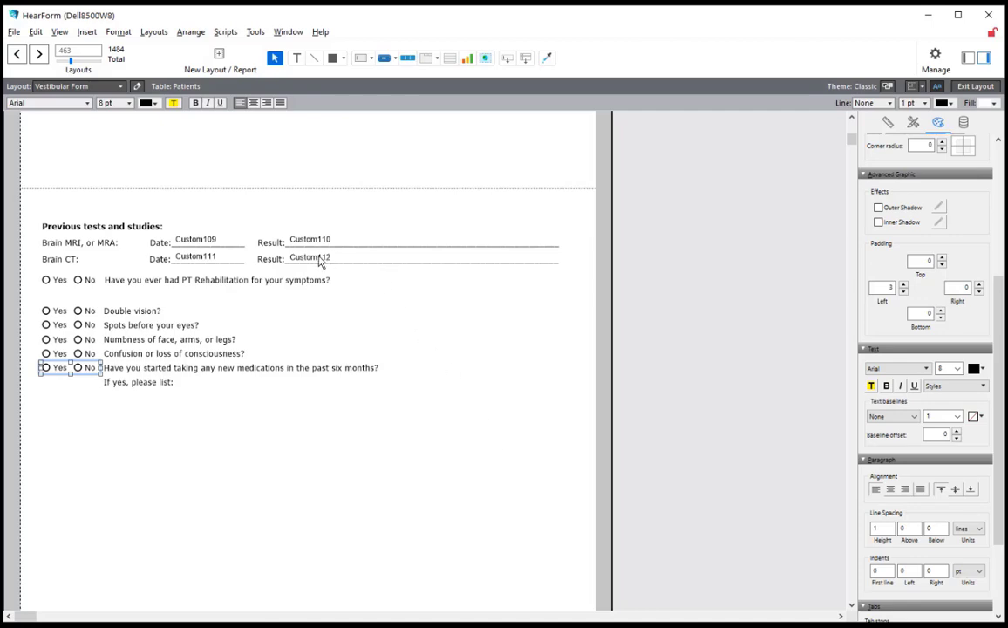
Duplicate the Brain CT result field beside "If yes, please list:" and browse the Patients table fields for its assignment
drag(321, 262, 209, 386)
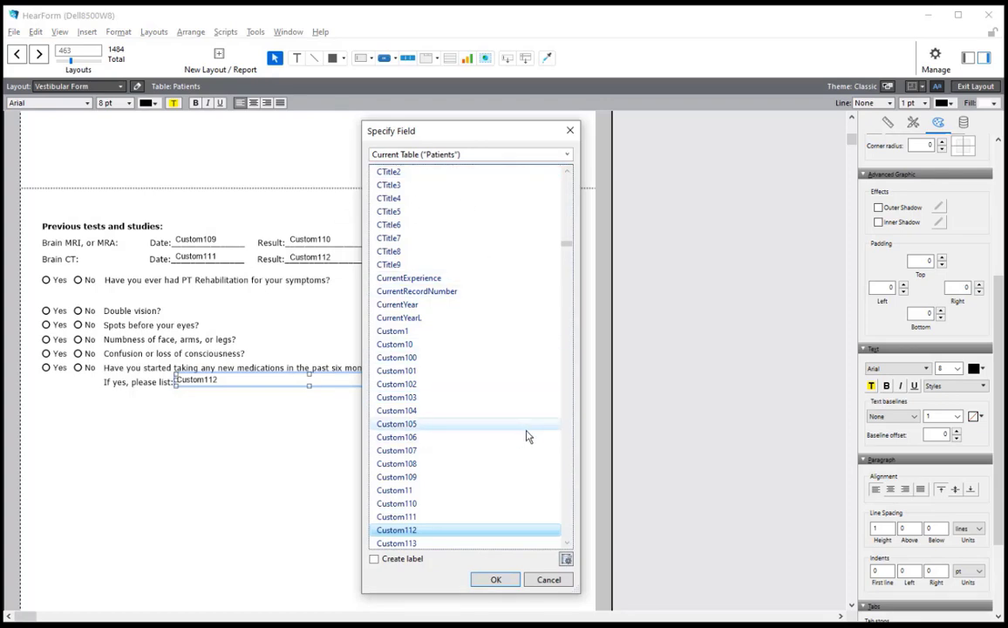
click(566, 543)
click(566, 543)
click(565, 543)
click(565, 543)
click(566, 543)
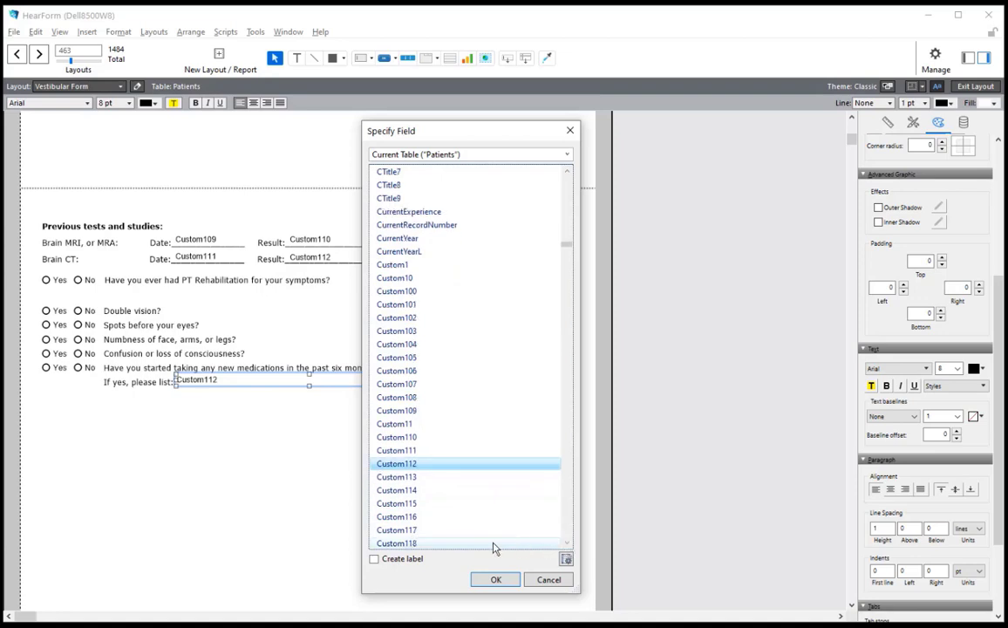
Assign the Custom119 field to the "If yes, please list:" entry and widen it to nearly the end of the Result lines above
click(565, 543)
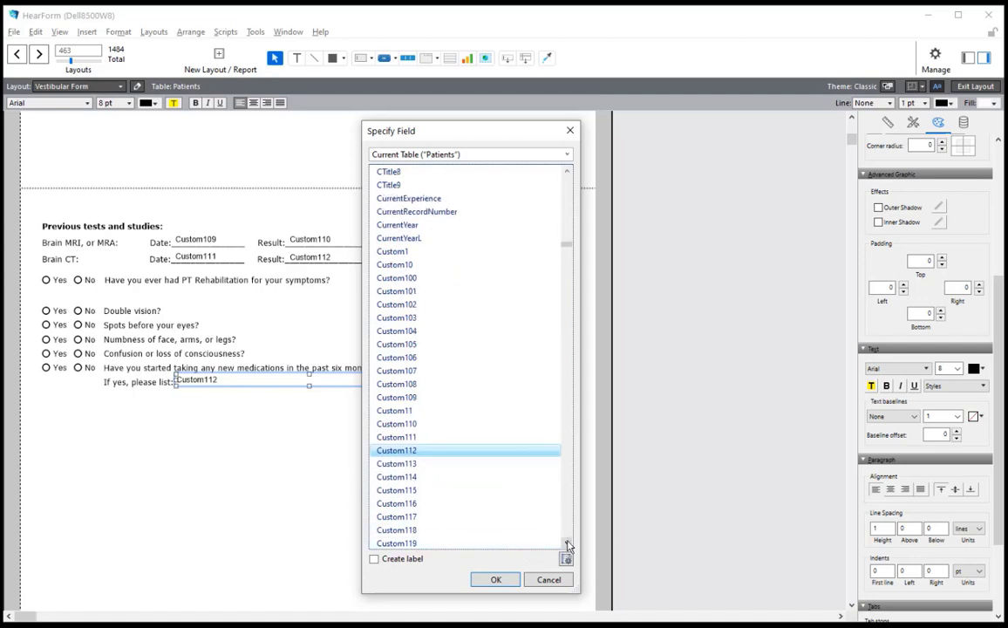
click(566, 543)
click(565, 543)
click(419, 516)
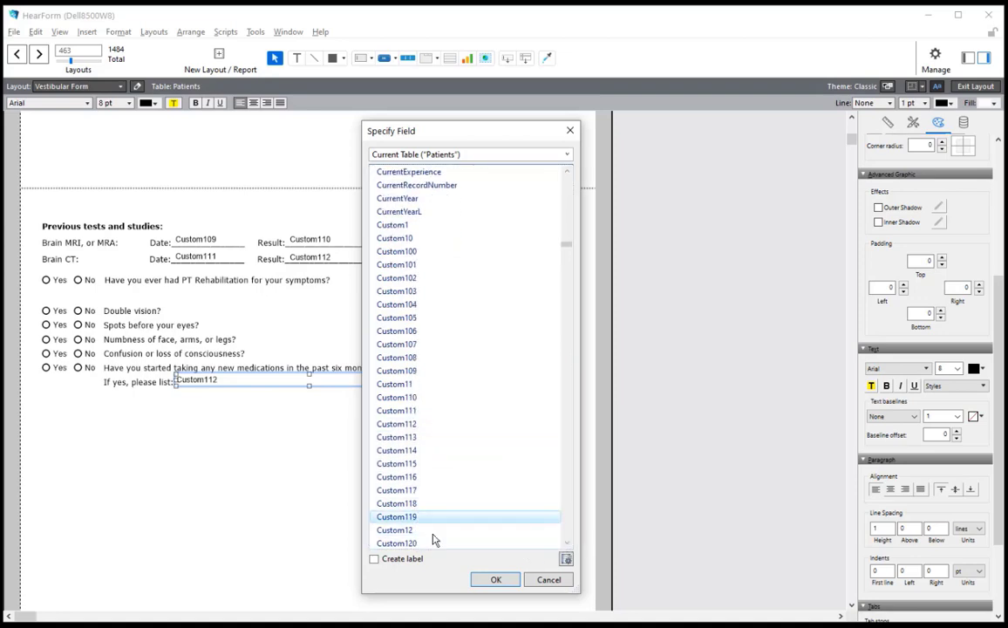
click(495, 579)
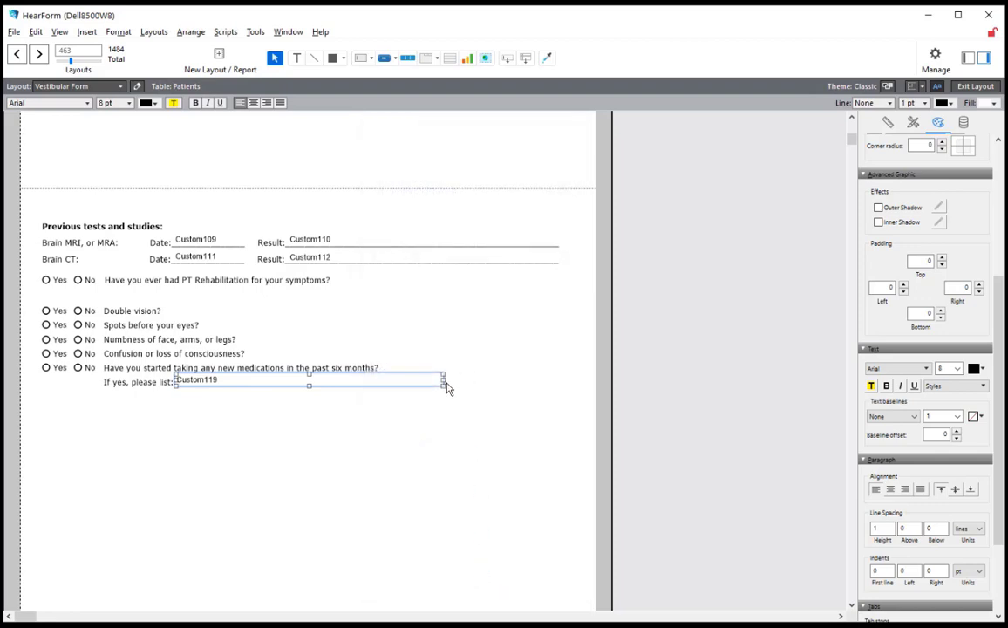
drag(442, 380, 554, 379)
Move the Custom119 field into the empty space below the questions and add a long underscore line after "If yes, please list:"
drag(207, 383, 198, 435)
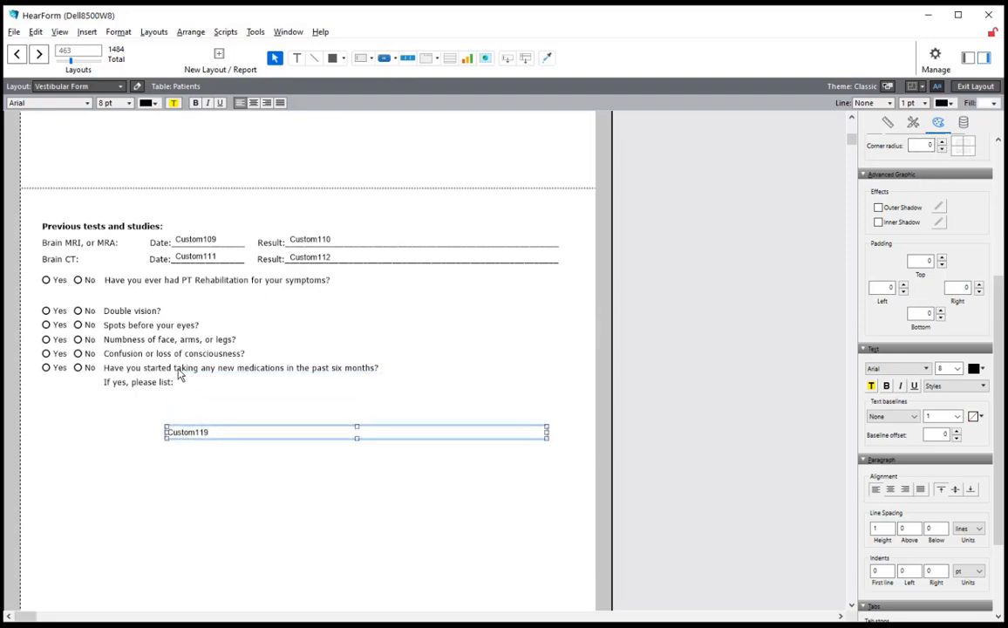
click(297, 57)
click(178, 381)
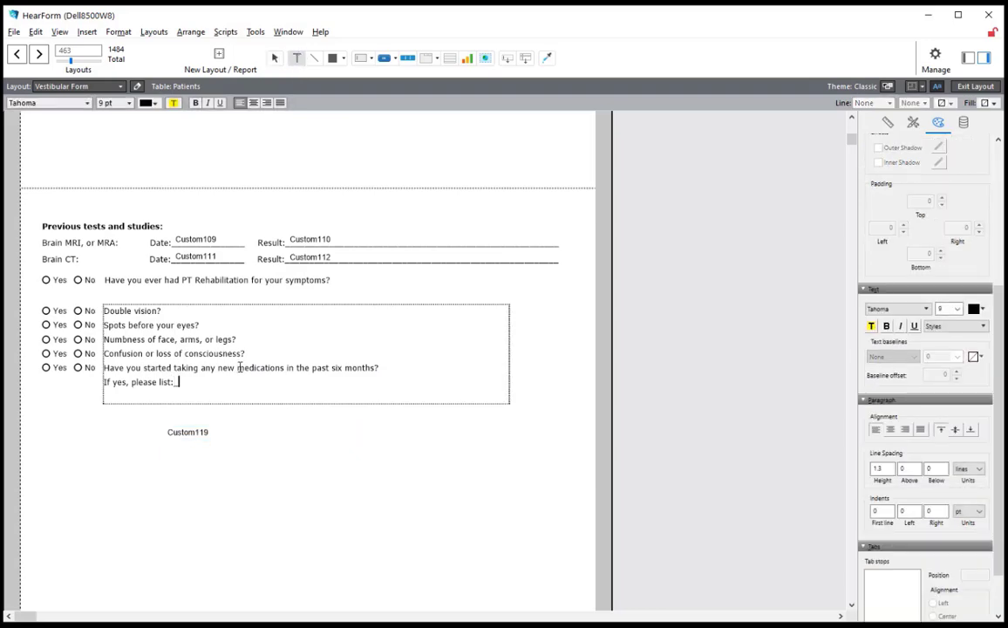
text(_________________________________)
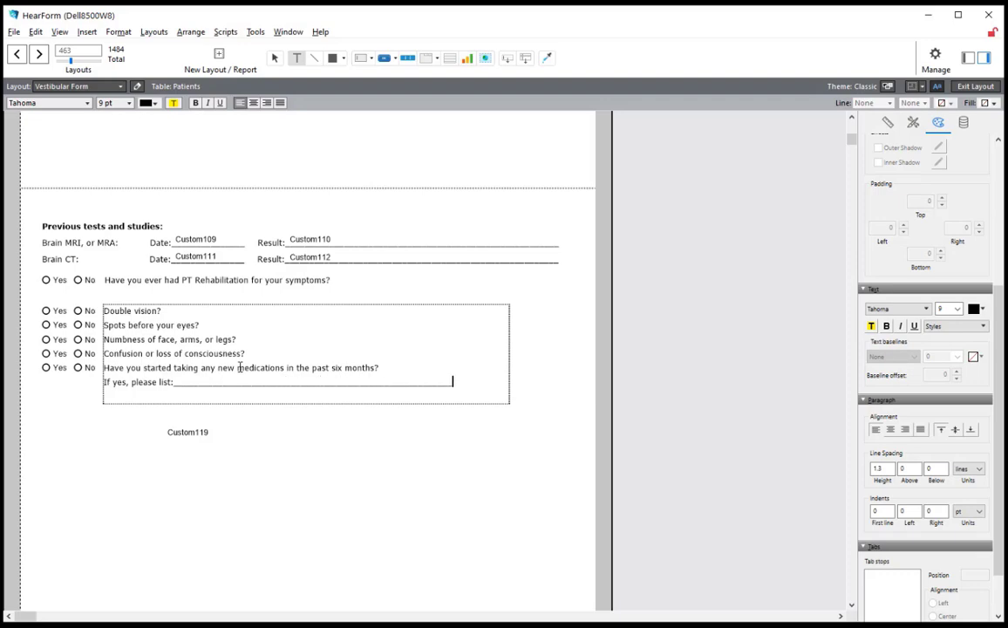
text(____________________)
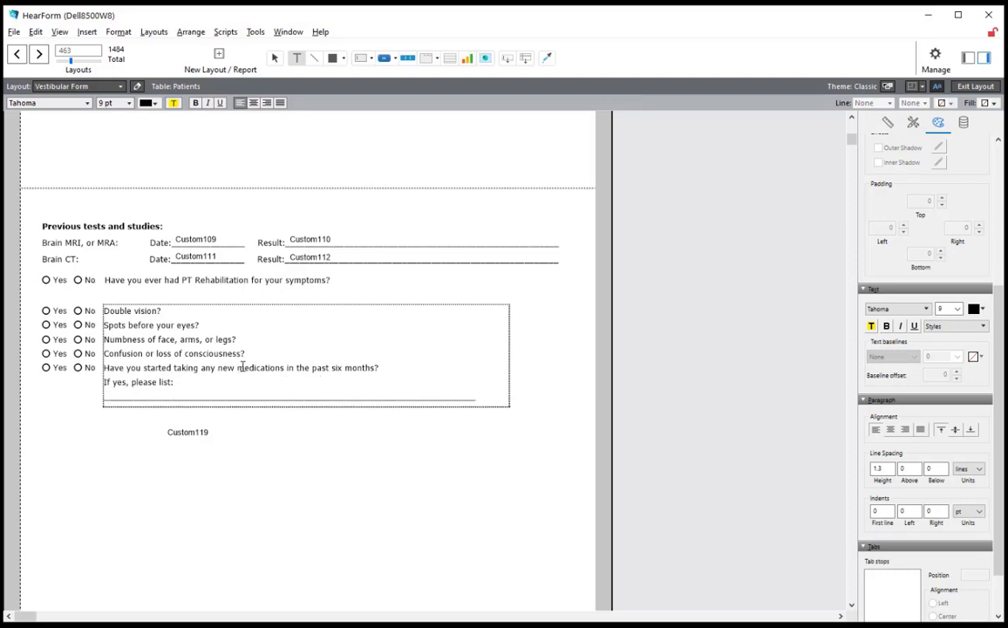
Widen the symptom questions text block to fit the underline beside "If yes, please list:" and extend that underline slightly
click(275, 59)
click(455, 370)
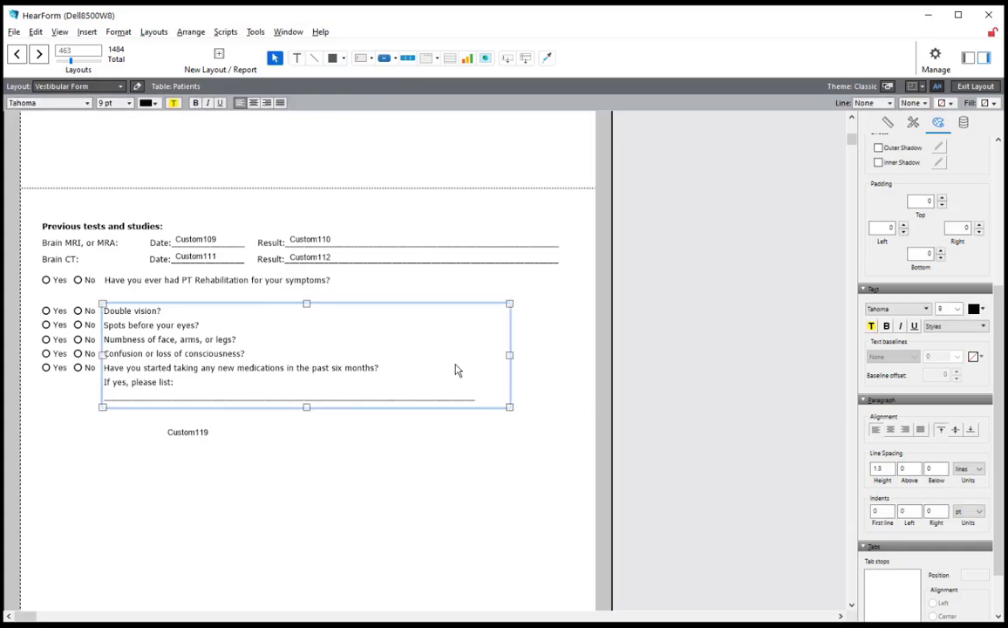
drag(511, 354, 578, 354)
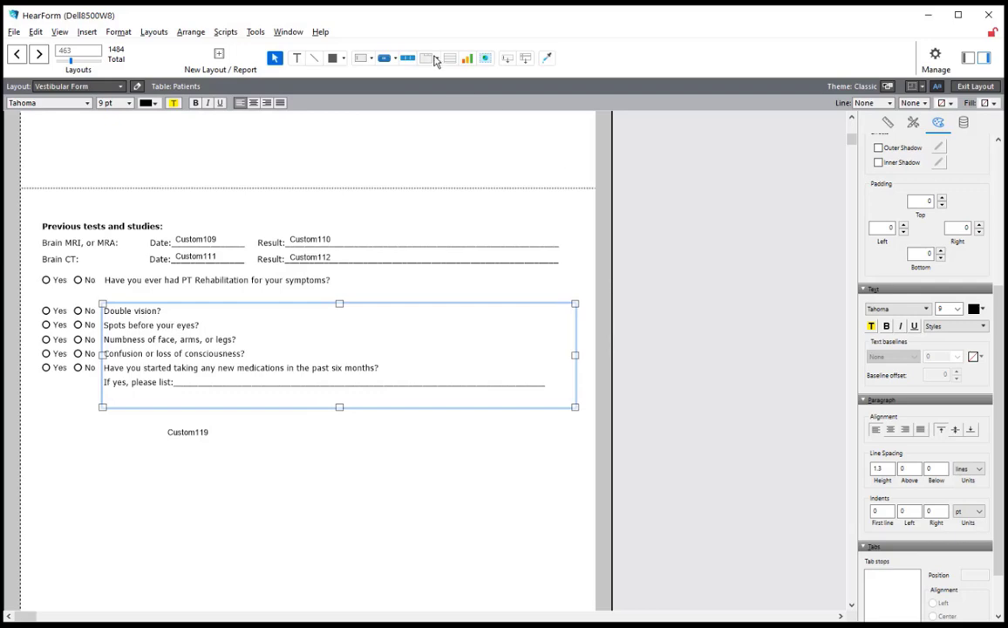
click(296, 58)
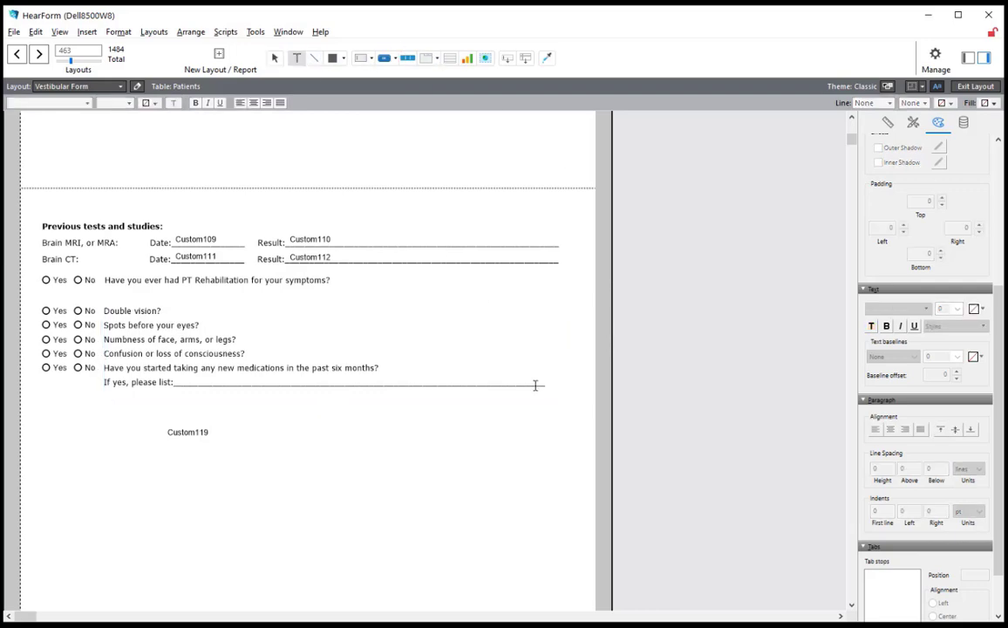
click(535, 384)
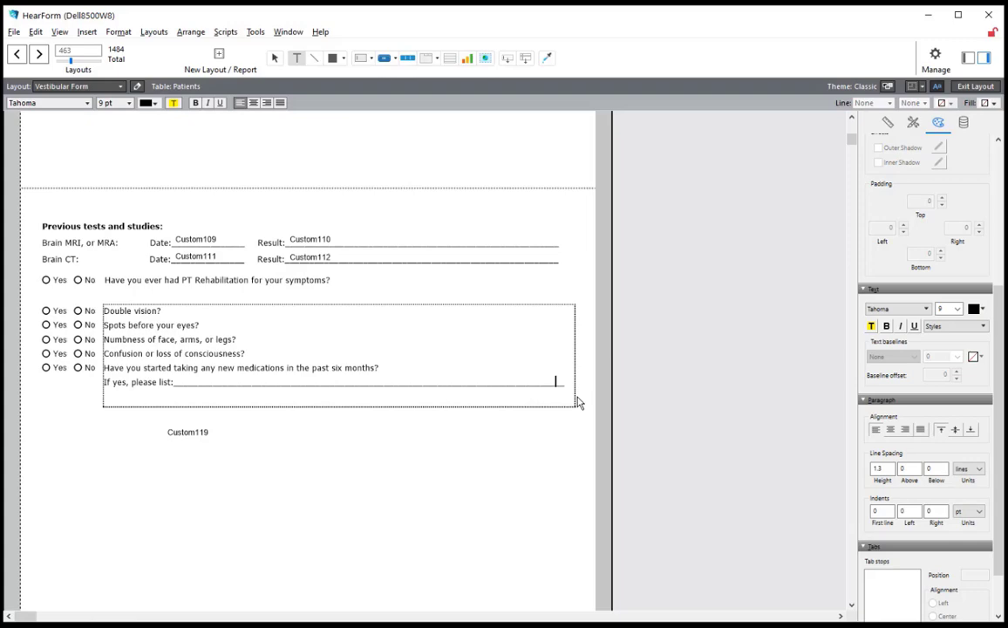
Place the Custom119 field back on the "If yes, please list:" underline and widen it to 388 pt to match the line
click(274, 59)
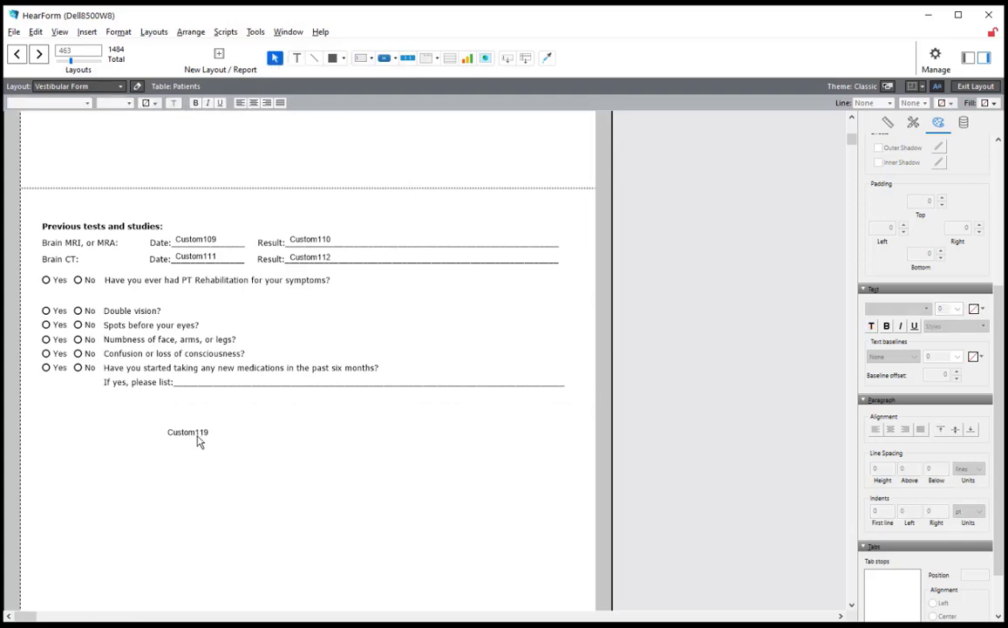
drag(198, 441, 211, 389)
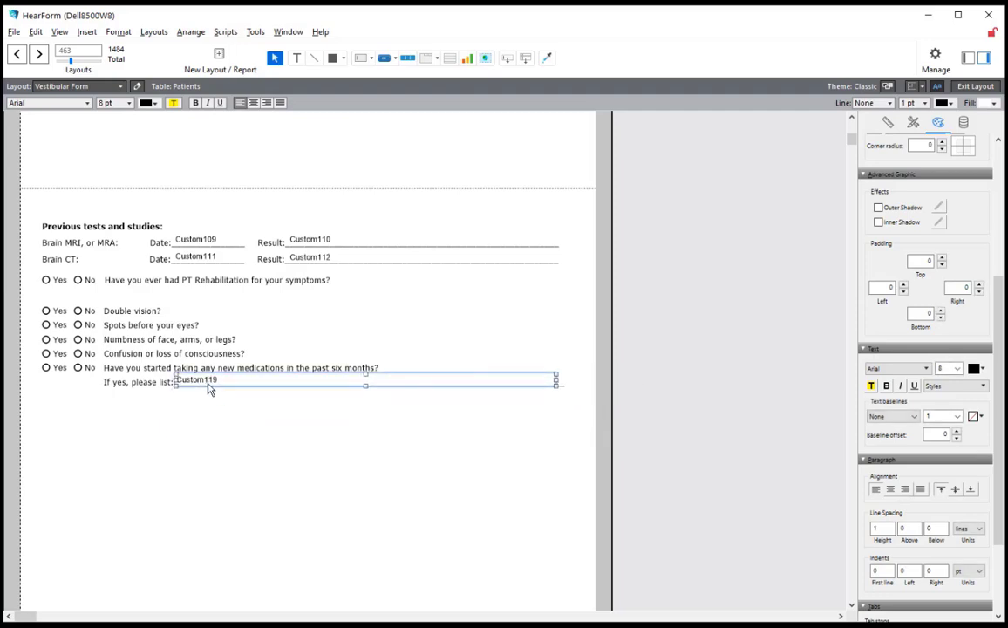
click(810, 396)
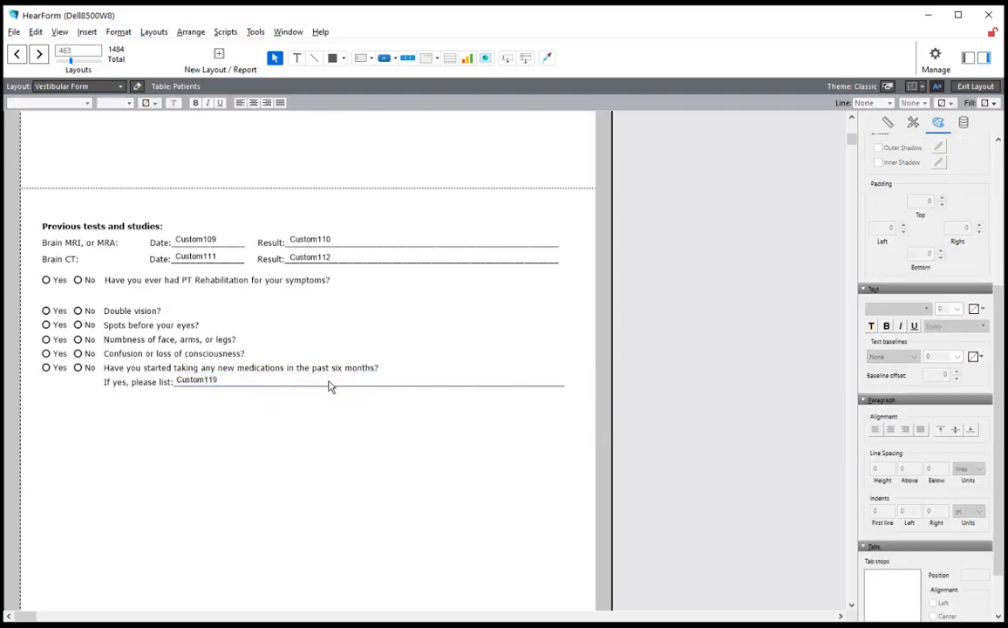
click(258, 384)
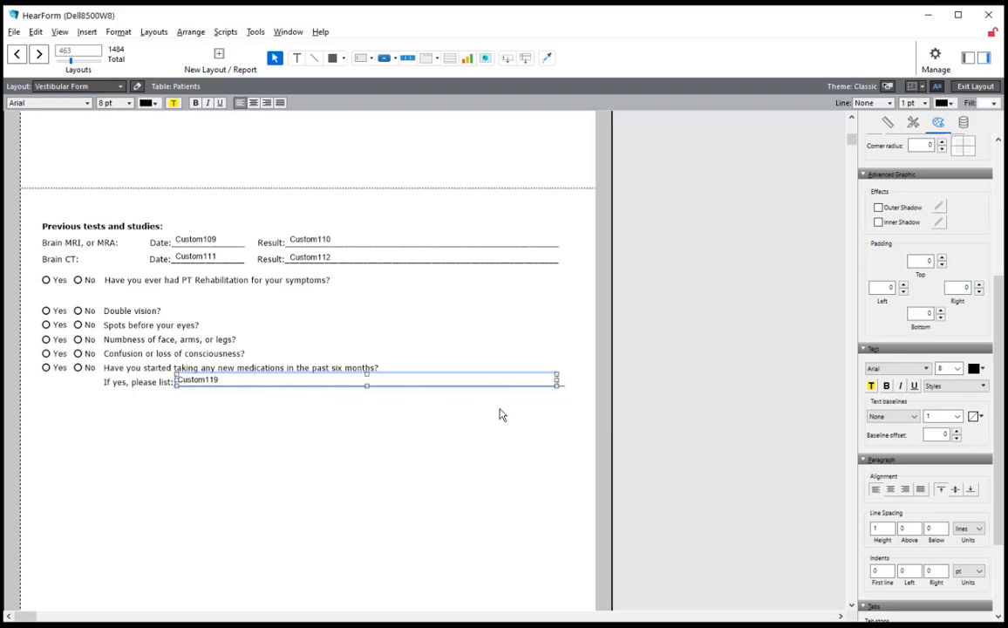
drag(556, 380, 562, 379)
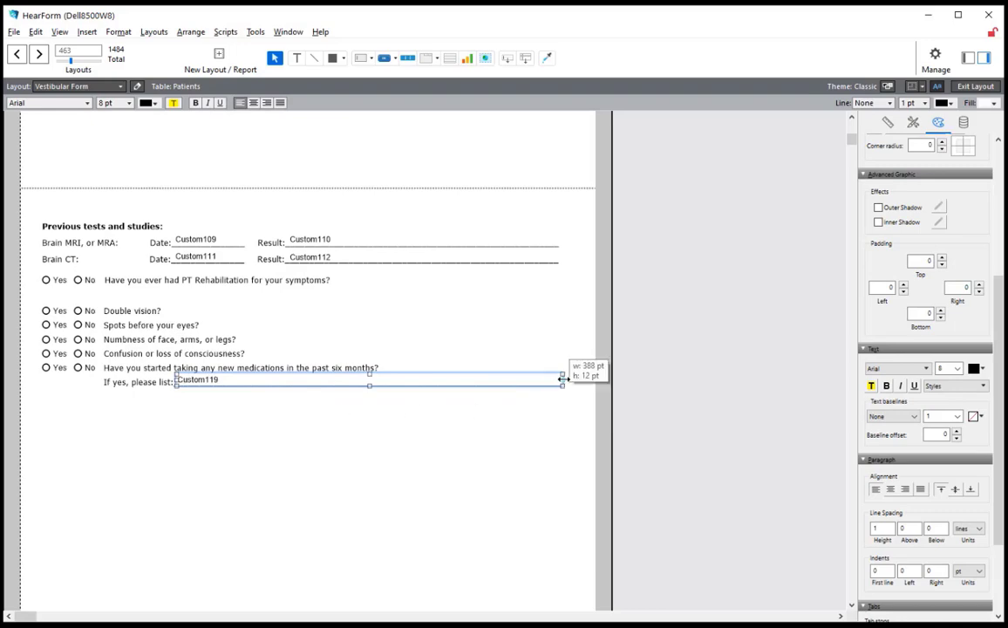
click(479, 398)
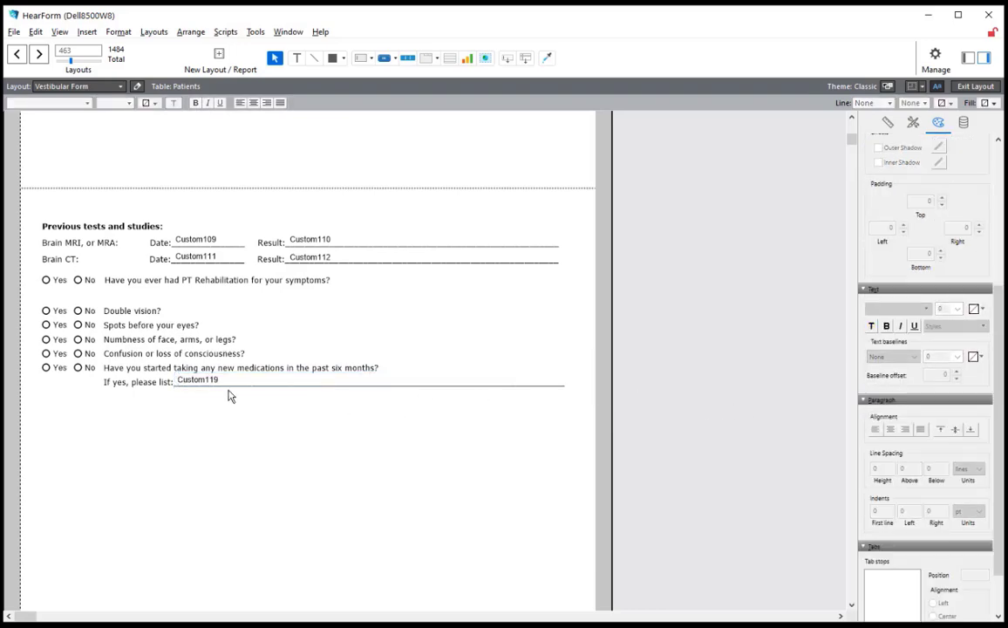
Exit layout editing and enter the "If yes, please list:" field on the Vestibular Form to check it
click(974, 86)
click(540, 345)
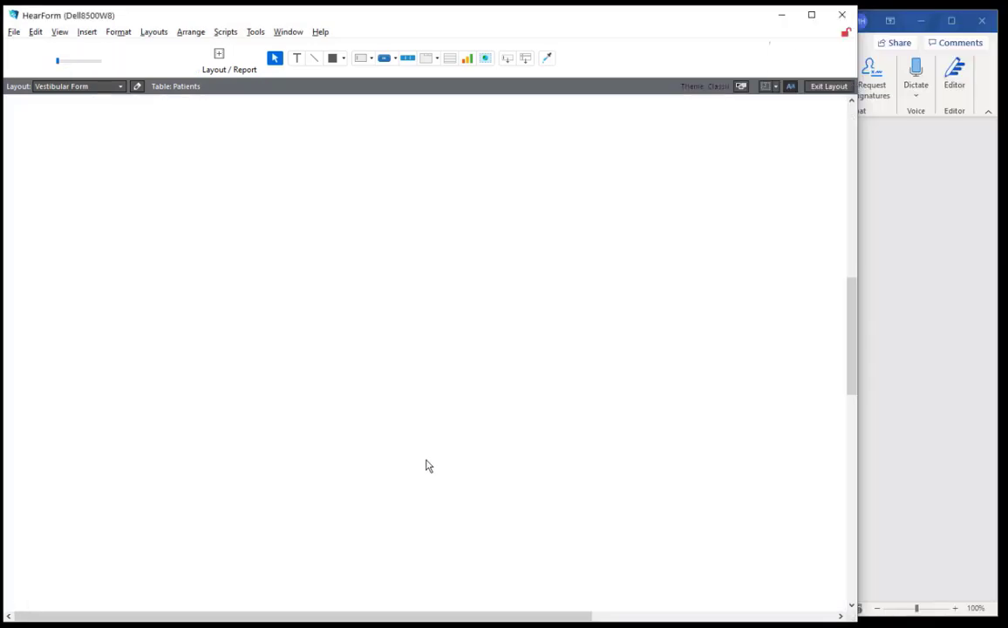
click(189, 347)
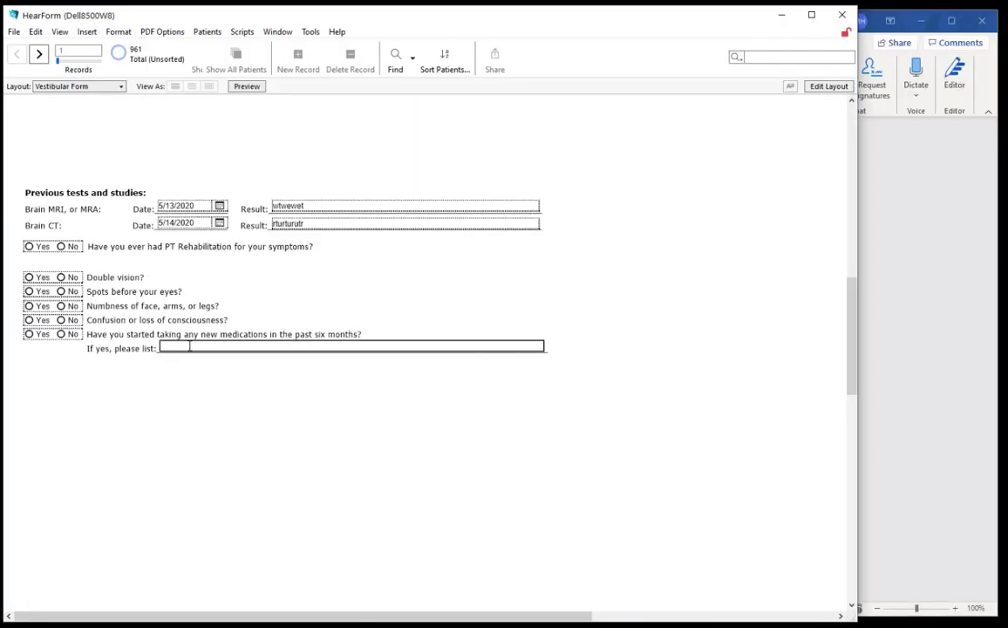
Switch to the NHHB Patient History Form in Word and examine the medication table's column headings
key(alt+Tab)
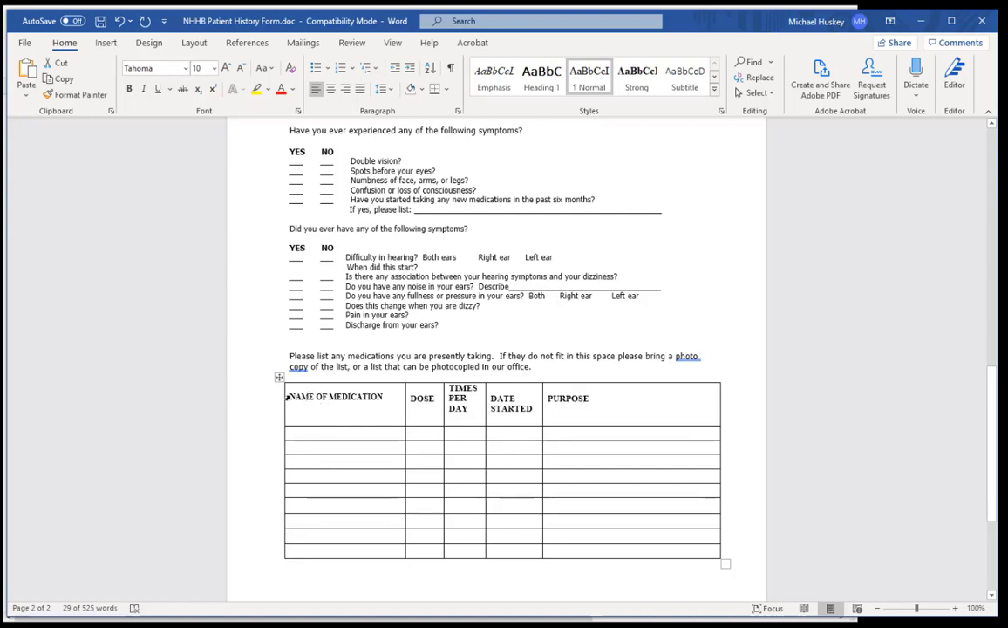
drag(291, 396, 607, 409)
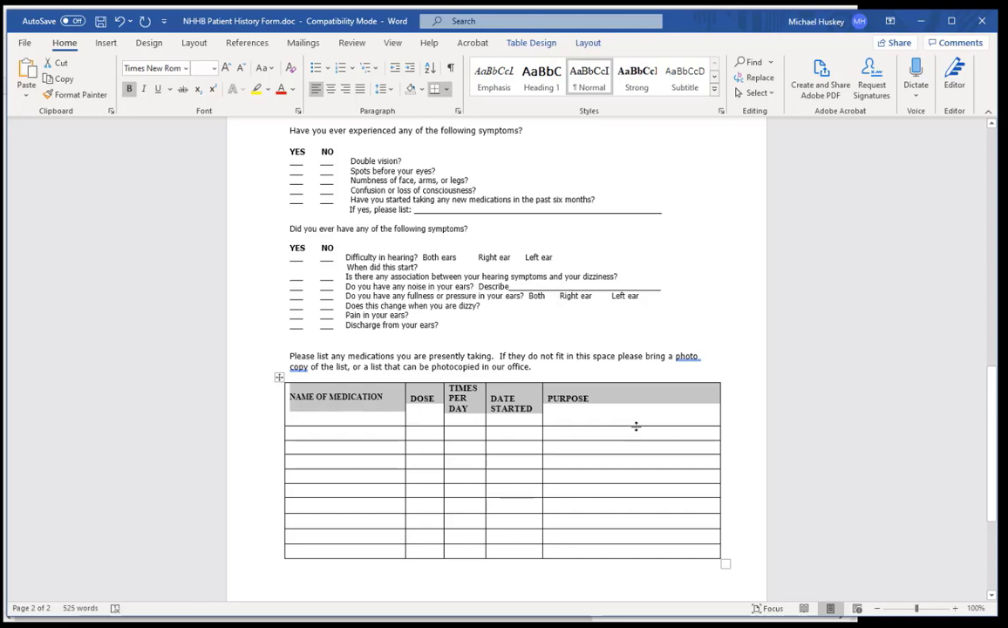
click(816, 378)
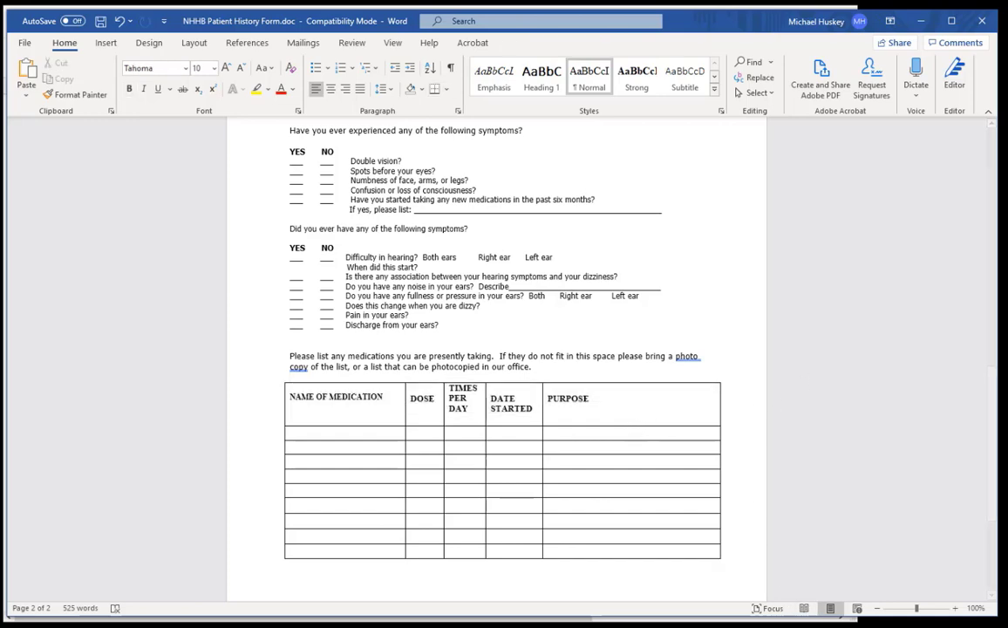
Return to HearForm's Vestibular Form layout and draw a rectangle with a white solid fill below the current medications instruction
key(alt+Tab)
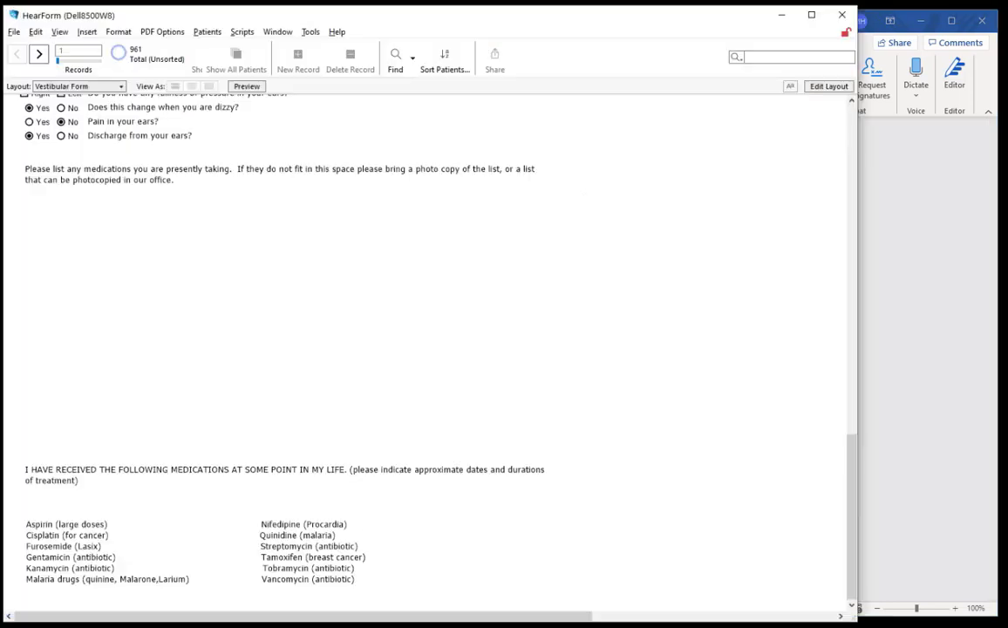
key(ctrl+l)
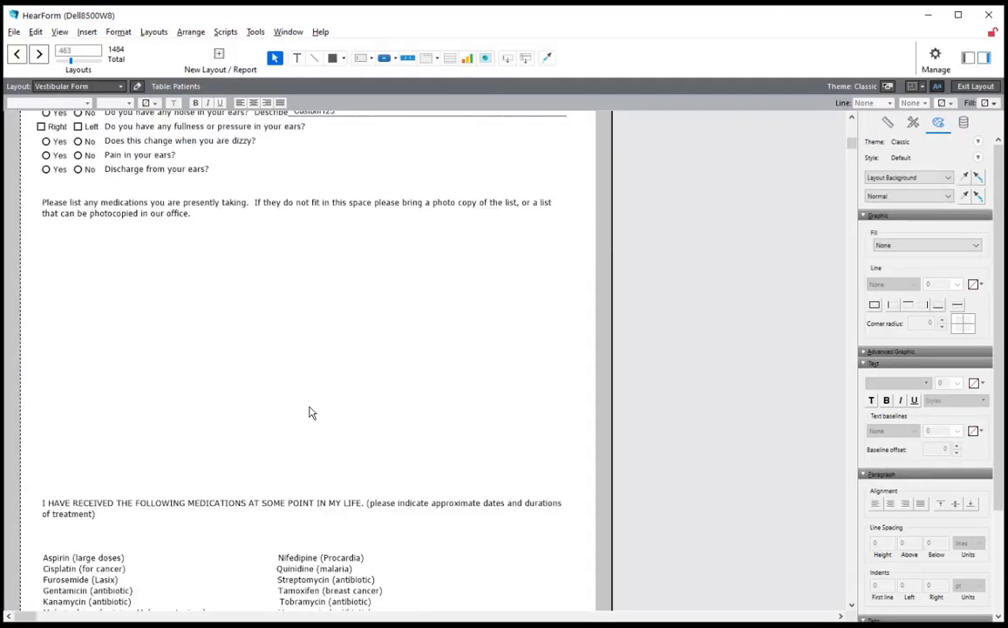
click(331, 60)
drag(62, 250, 297, 274)
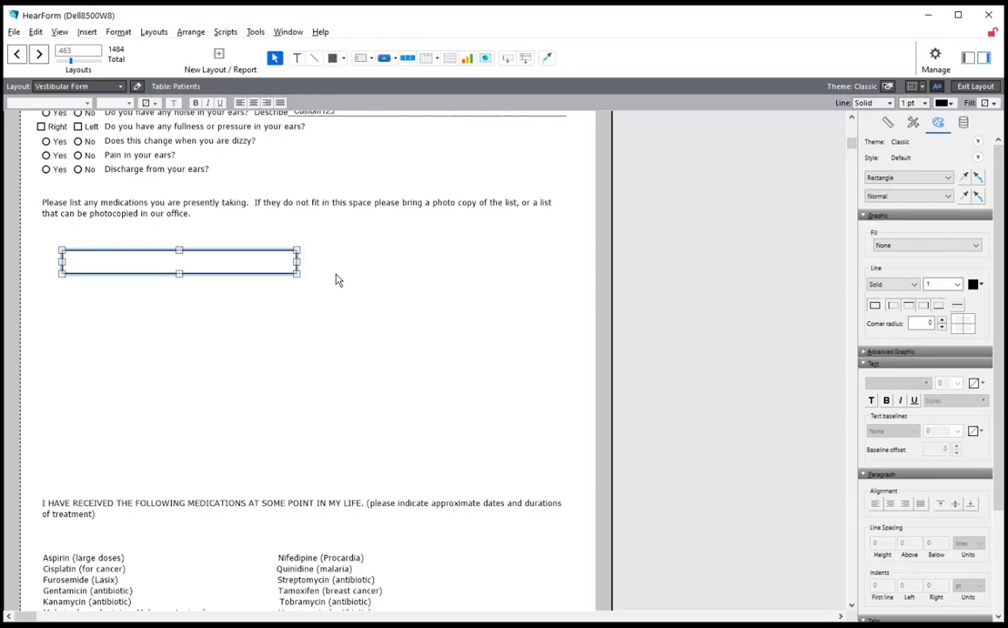
click(889, 246)
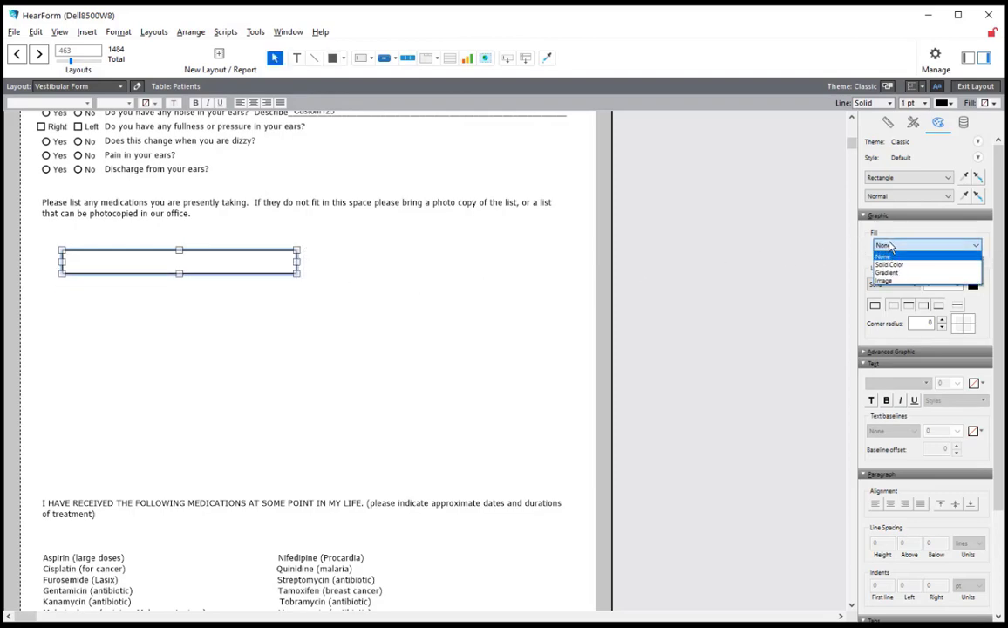
click(886, 266)
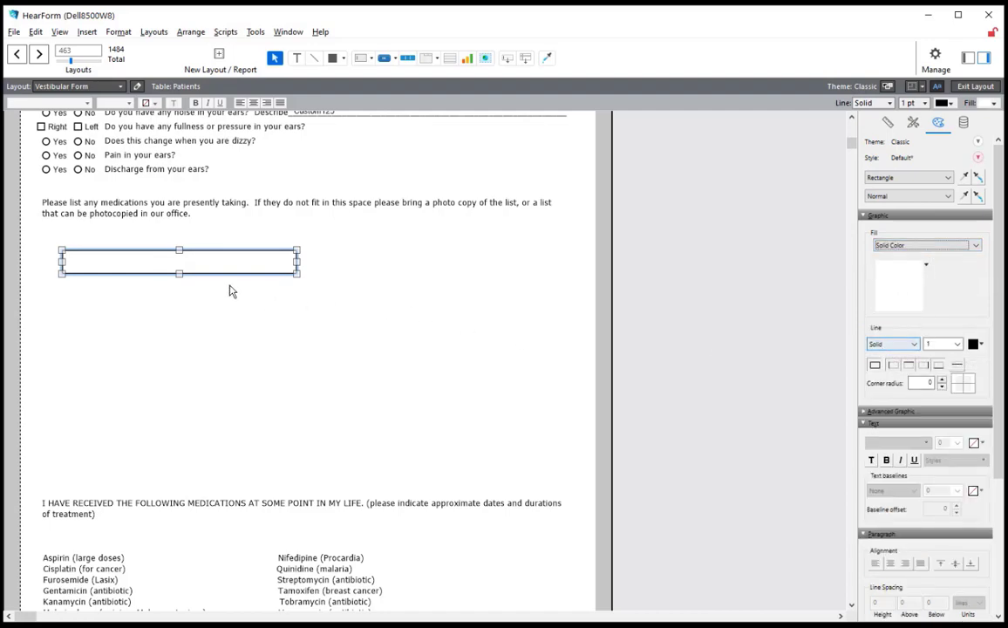
Widen the rectangle to about 473 pt and place it just below the current medications instruction
drag(218, 268, 248, 285)
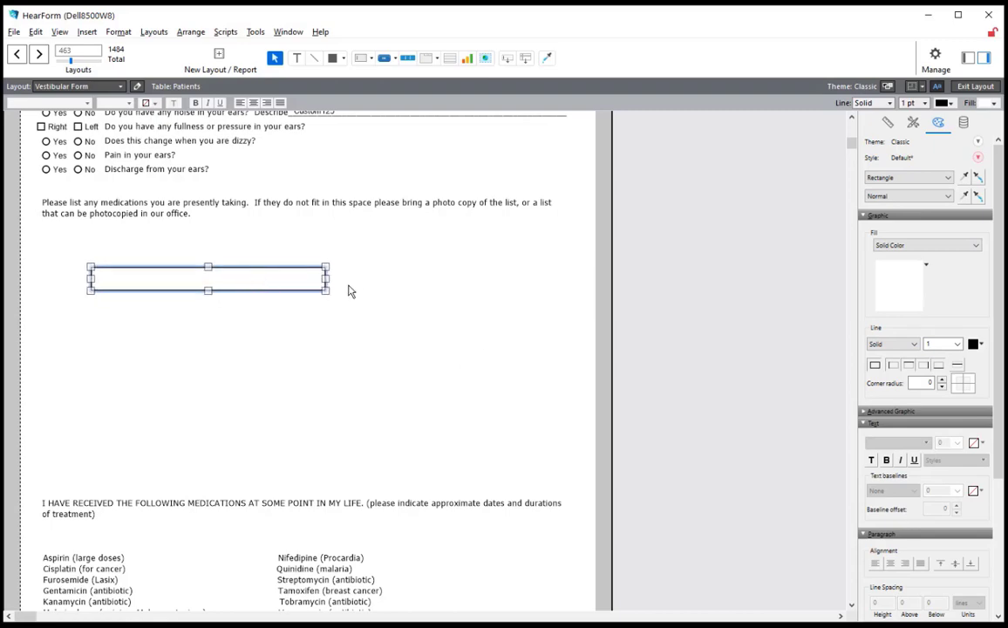
drag(326, 277, 562, 277)
drag(187, 283, 140, 263)
Check the medications instruction's left position and align the rectangle's left edge to it at 38 pt
click(79, 218)
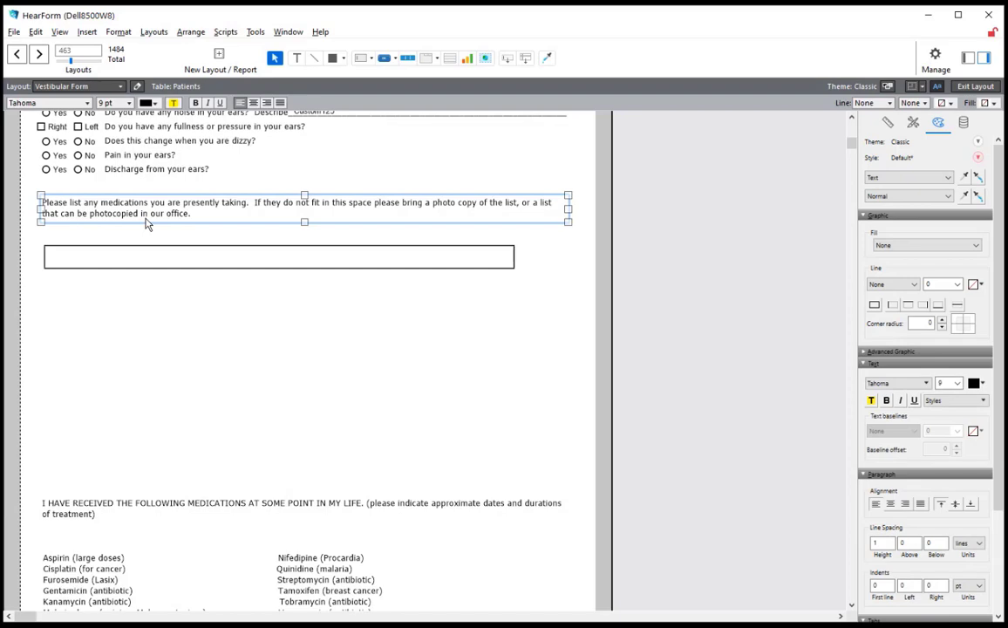
click(887, 125)
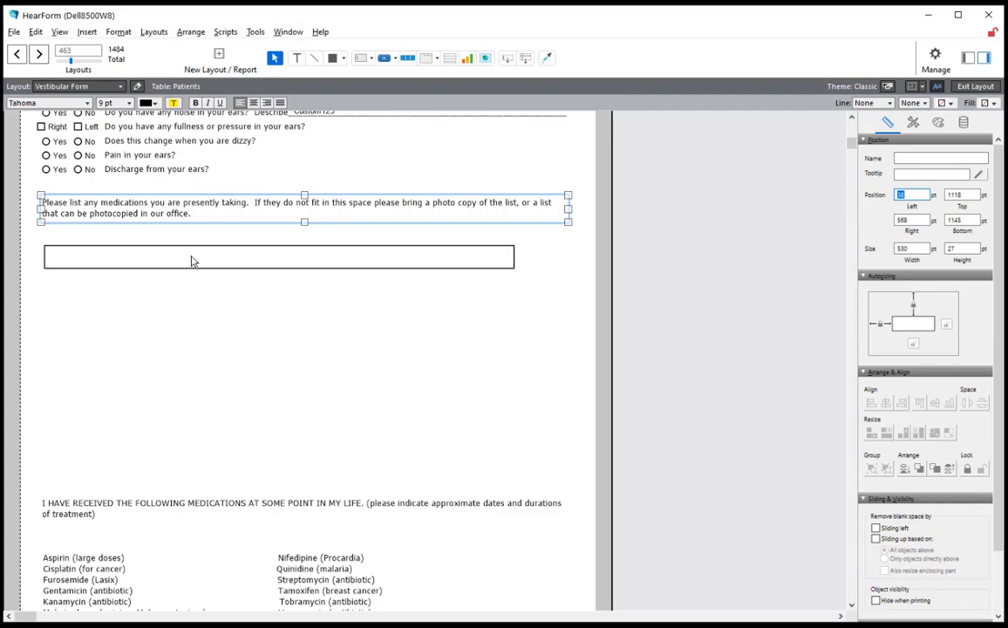
click(190, 264)
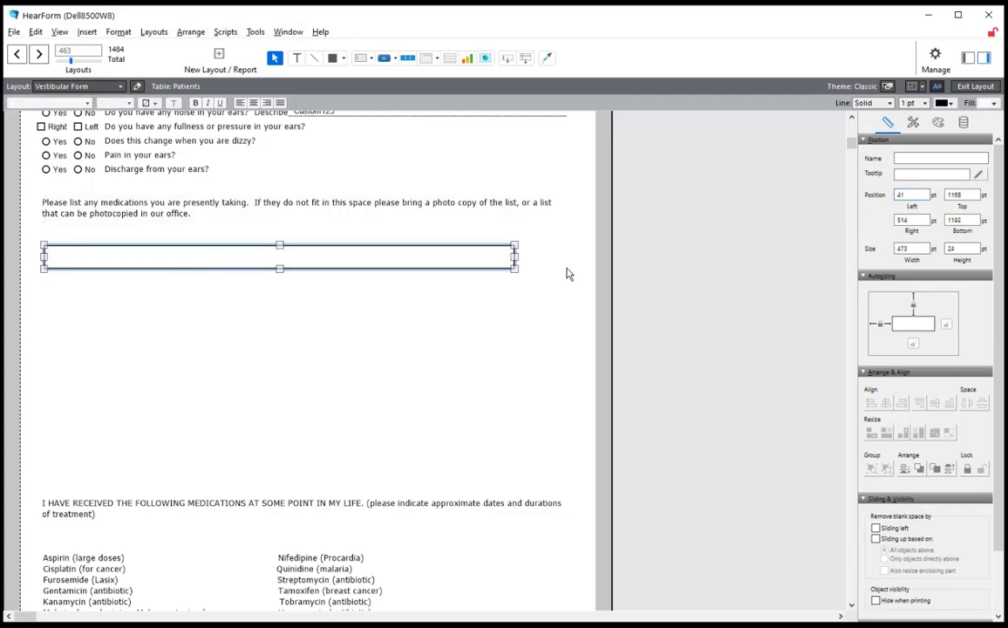
click(911, 194)
key(Left)
key(Left)
key(Left)
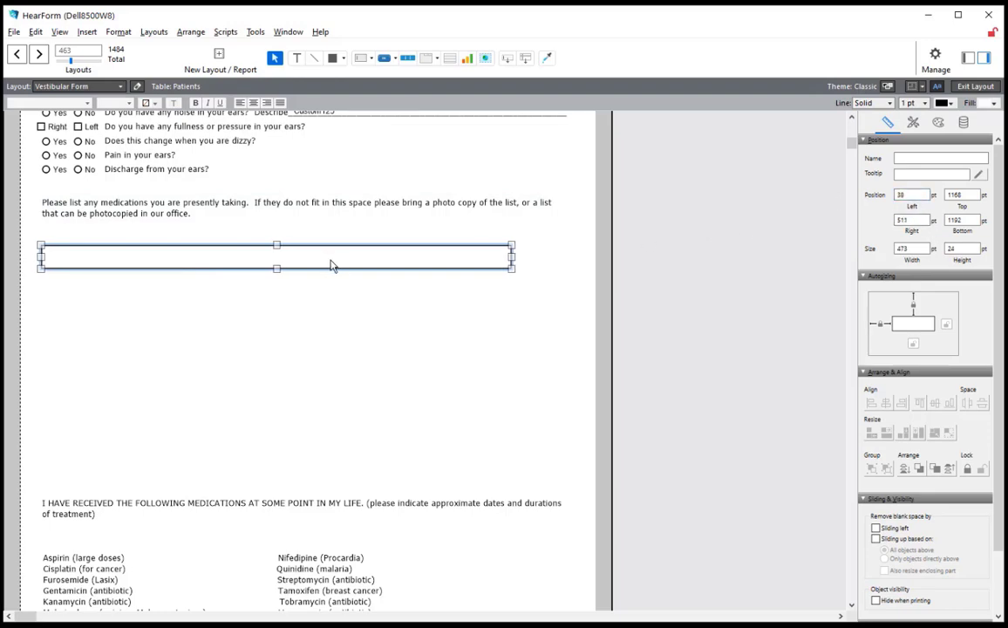
Move the rectangle up to a top position of 1151 pt and enlarge it to 534 pt wide by 30 pt high
key(Up)
key(Up)
key(Up)
key(Up)
key(Up)
key(Up)
key(Up)
key(Up)
key(Up)
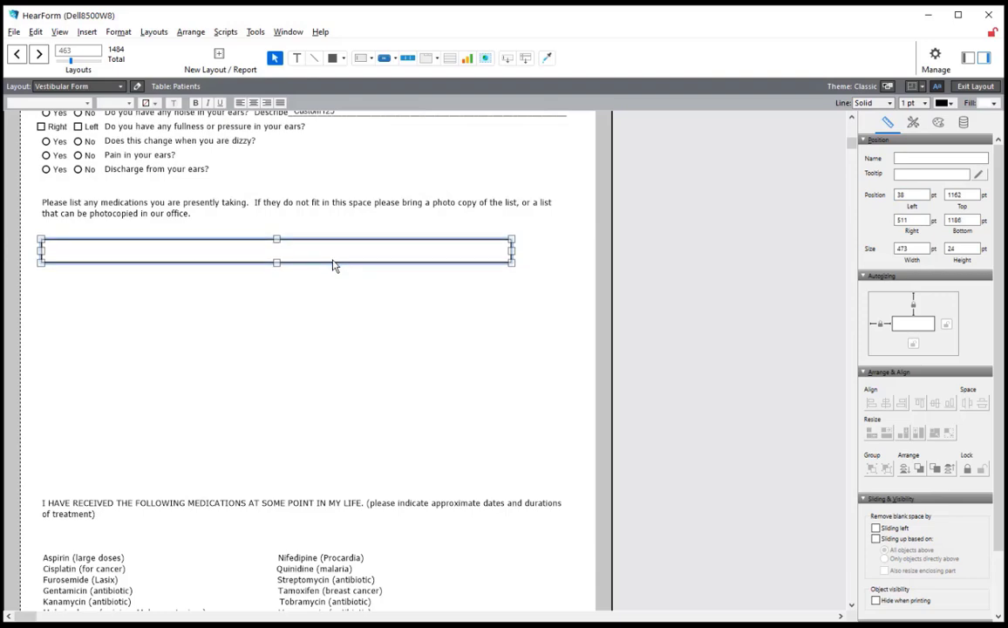
key(Up)
key(Up)
key(Up)
key(Up)
key(Up)
key(Up)
key(Up)
key(Up)
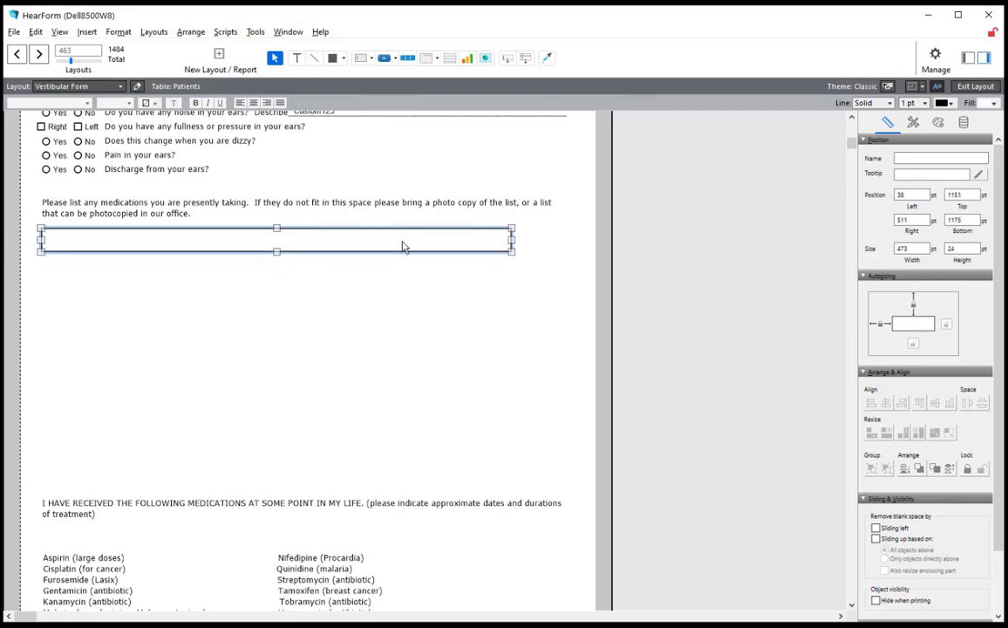
drag(278, 251, 277, 257)
drag(513, 246, 572, 247)
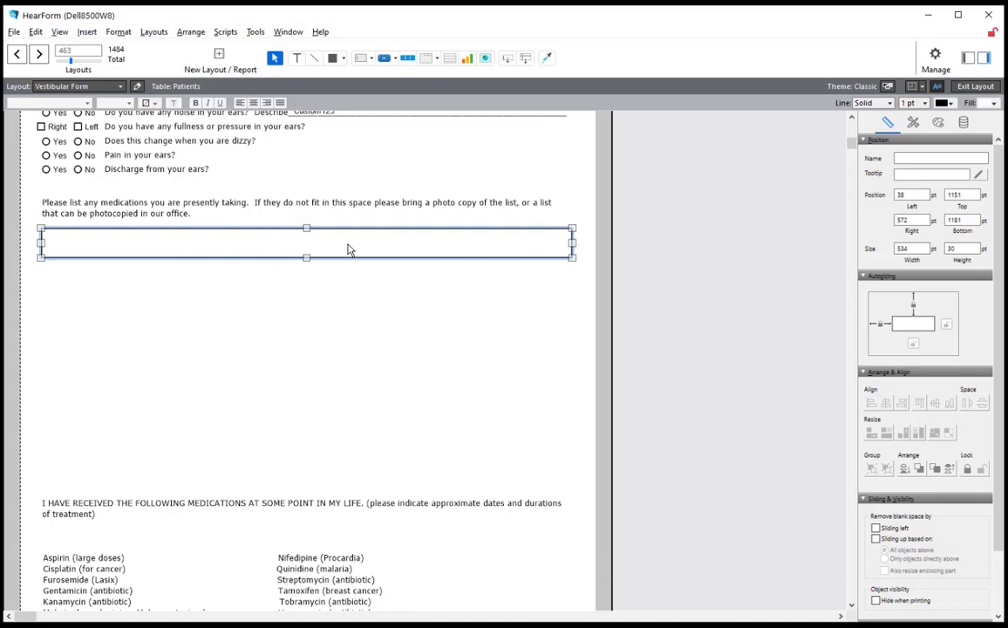
Duplicate the header rectangle directly beneath itself as an 18 pt high row with its top at 1180 pt
drag(347, 251, 329, 273)
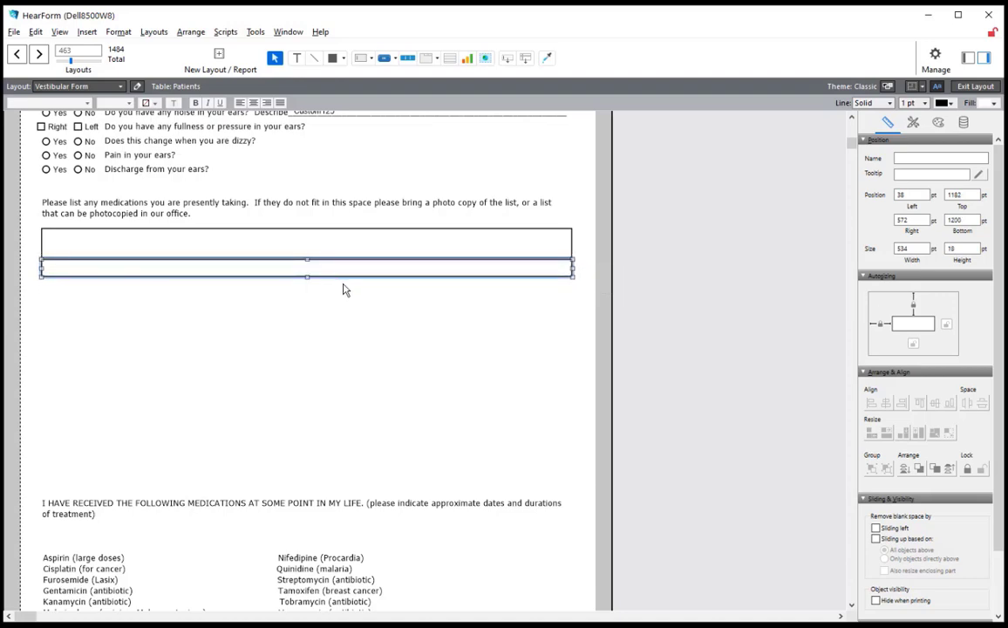
key(Up)
key(Up)
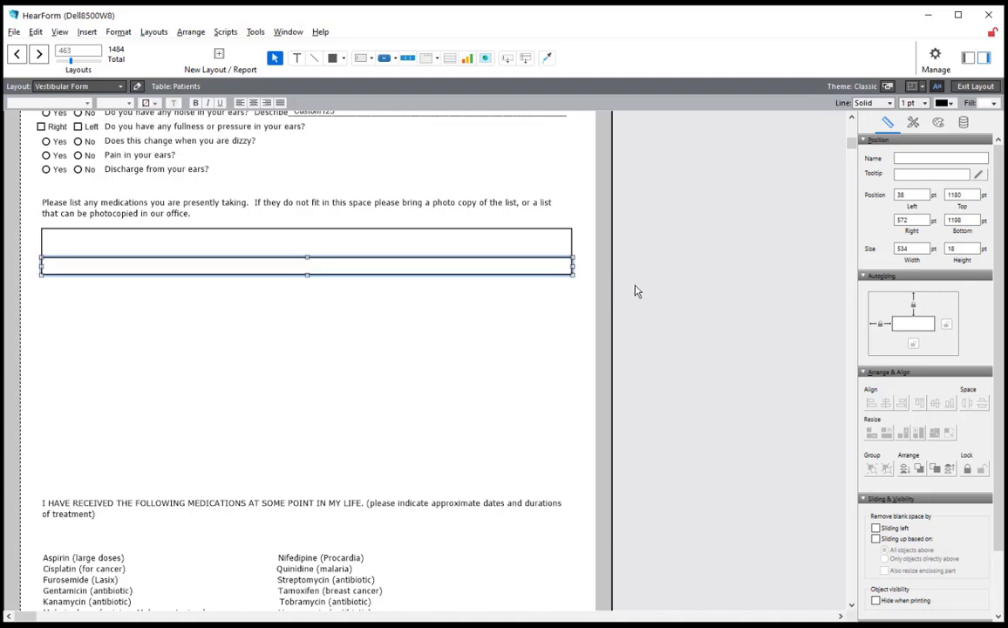
click(631, 261)
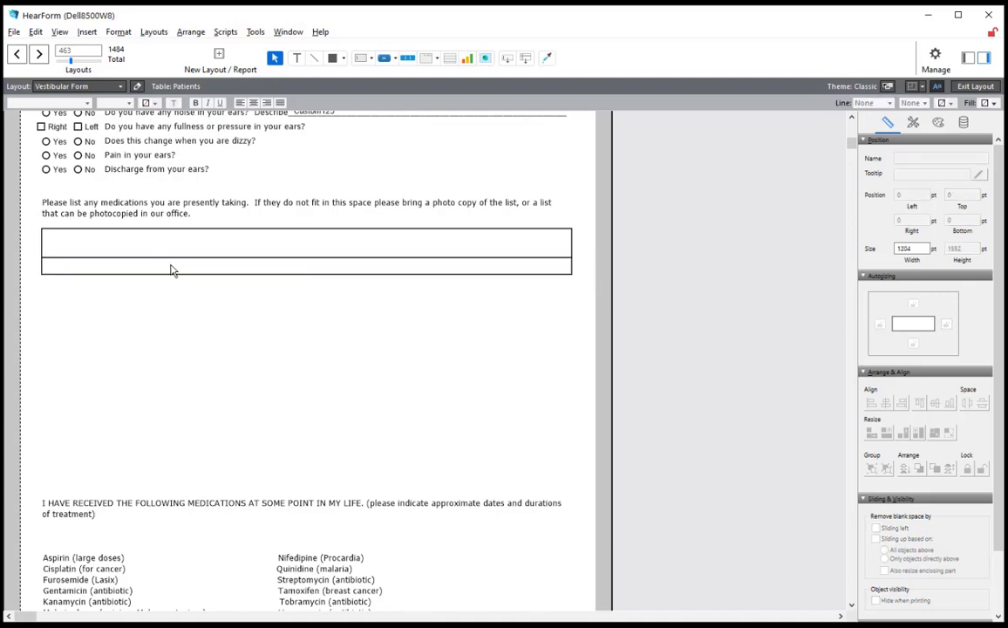
Duplicate the 18 pt row below itself and nudge the copy up to a top position of 1197 pt
drag(174, 272, 190, 303)
key(Up)
key(Up)
key(Up)
key(Up)
key(Up)
key(Up)
key(Up)
key(Up)
key(Up)
key(Up)
key(Up)
key(Up)
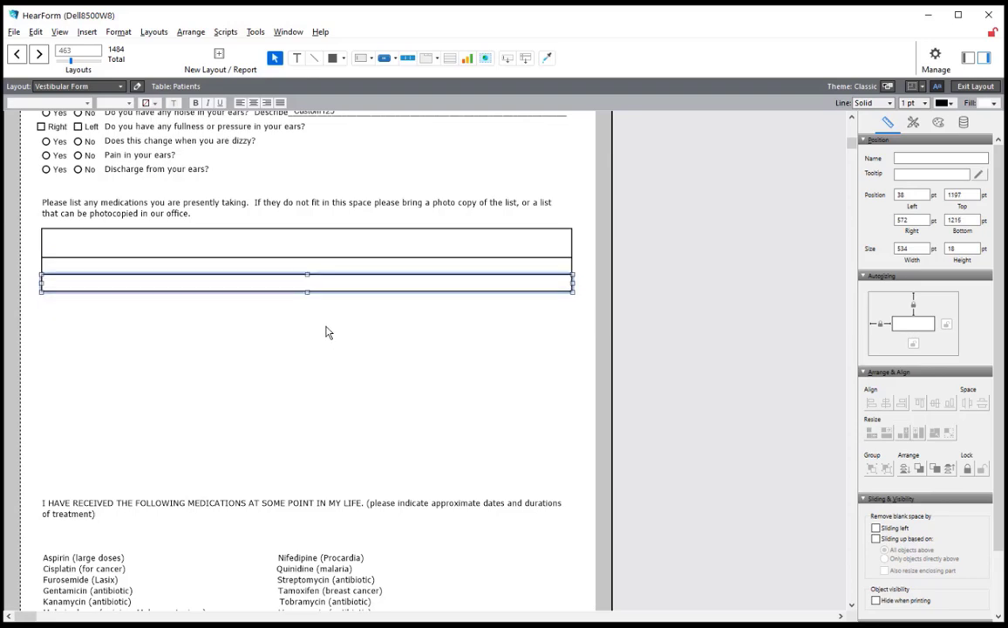
Duplicate both 18 pt rows together and place the copies directly below them with their top at 1214 pt
click(218, 299)
mouse_move(218, 299)
mouse_down()
mouse_move(22, 252)
mouse_move(207, 286)
mouse_move(209, 317)
mouse_up()
key(Up)
key(Up)
key(Up)
key(Up)
key(Up)
key(Up)
key(Up)
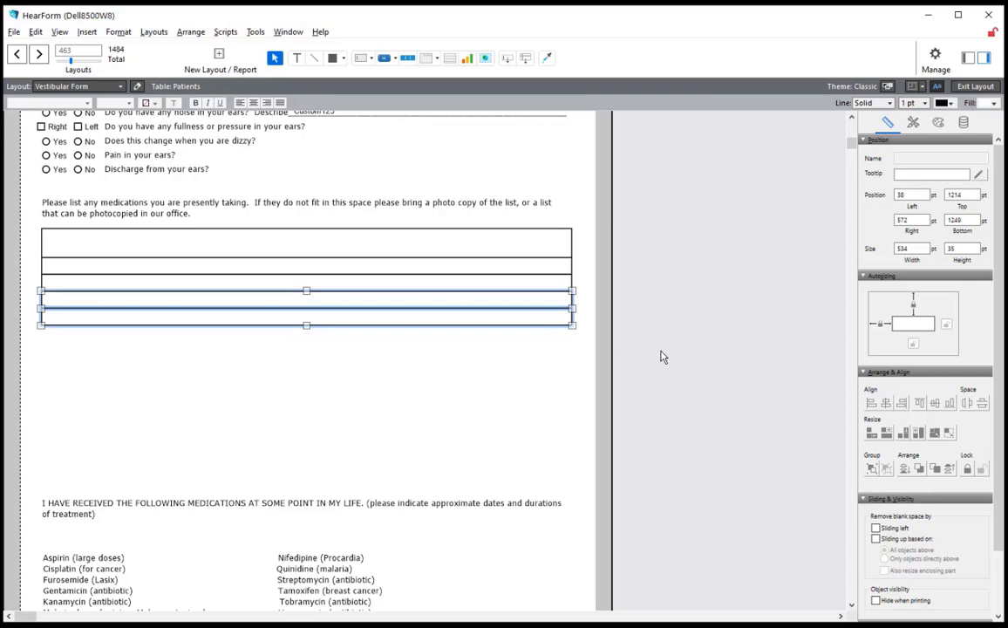
Duplicate the four 18 pt rows below themselves at 1248 pt and add one more row at 1316 pt
drag(664, 373, 120, 342)
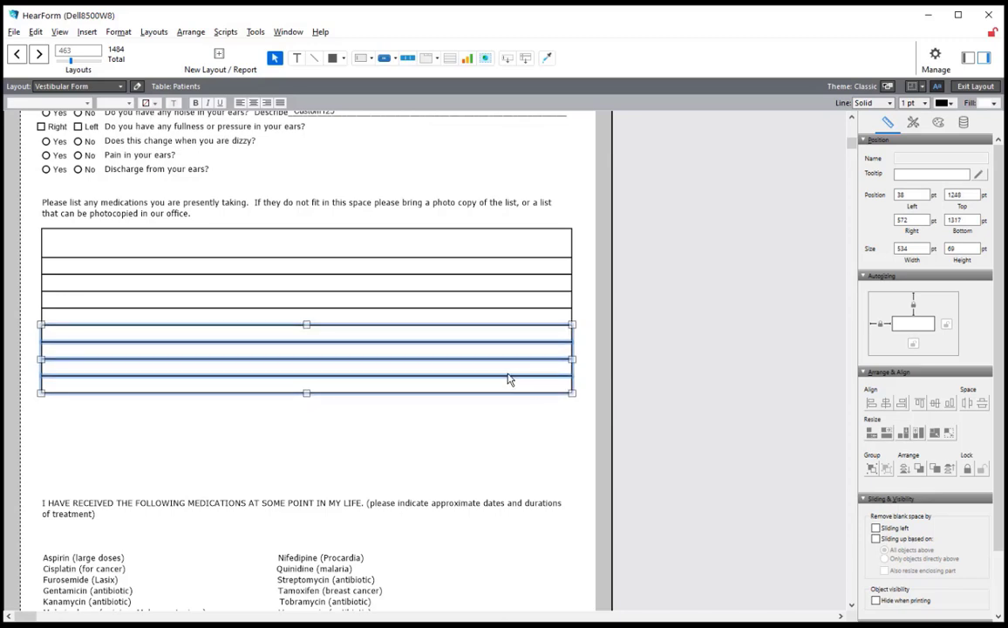
click(690, 397)
drag(675, 423, 7, 364)
drag(106, 391, 108, 416)
drag(306, 411, 307, 403)
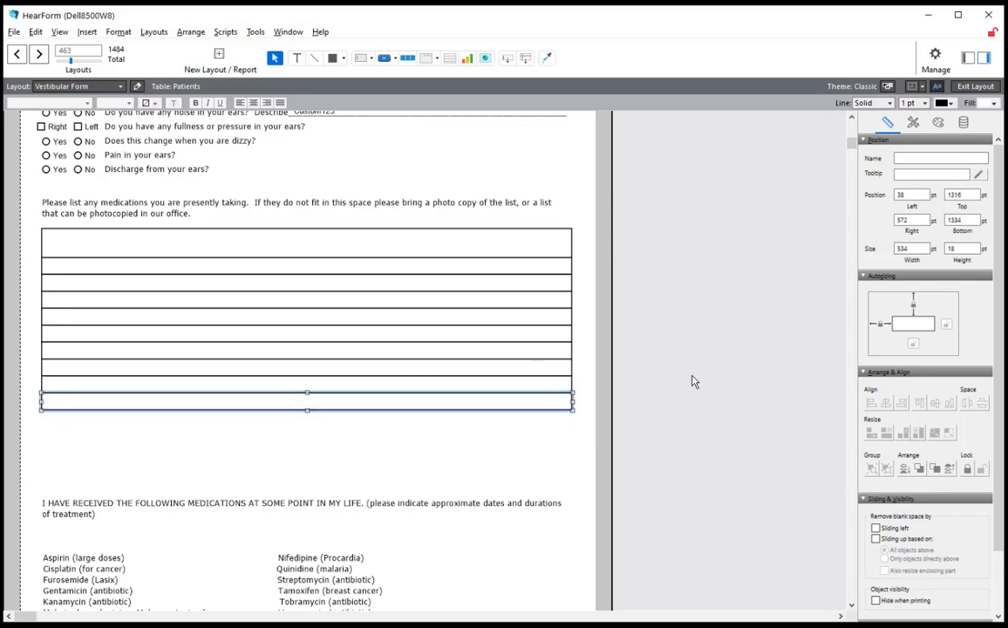
click(626, 342)
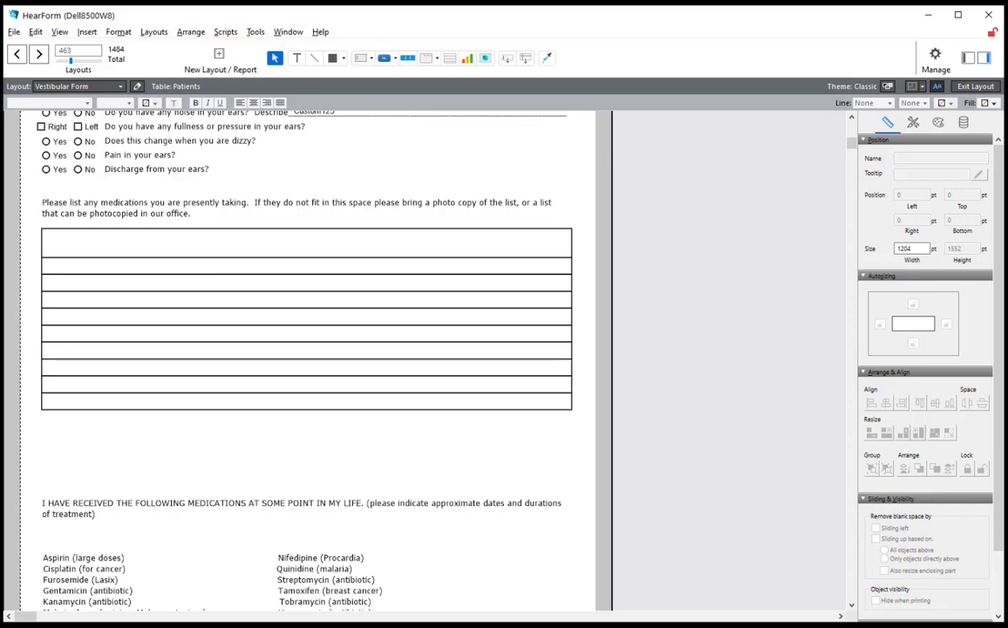
Check the medication table's columns in the Word form, then narrow all the layout's rectangles to a column 125 pt wide
key(alt+Tab)
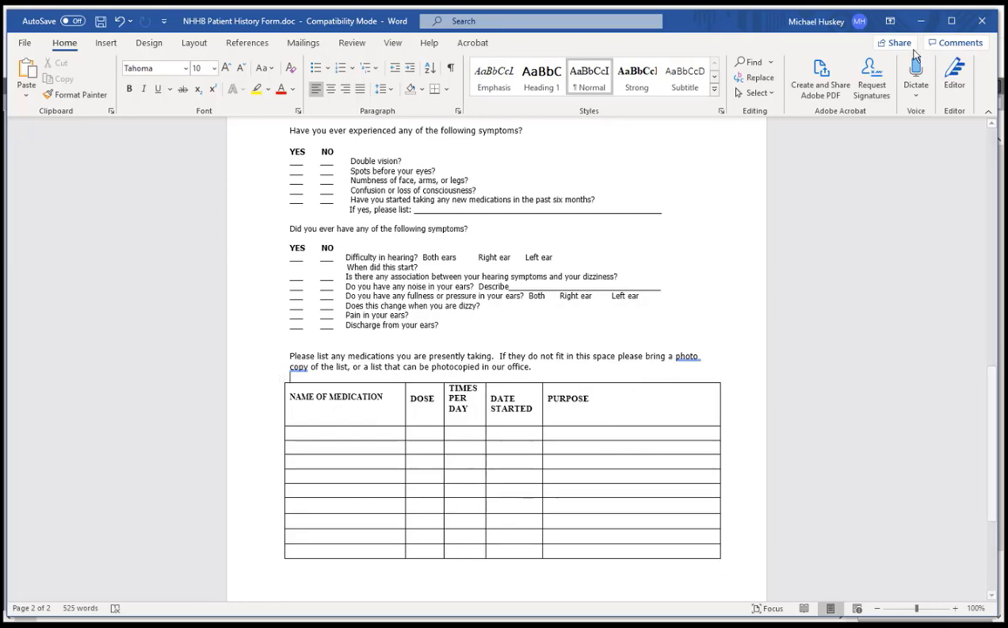
click(921, 21)
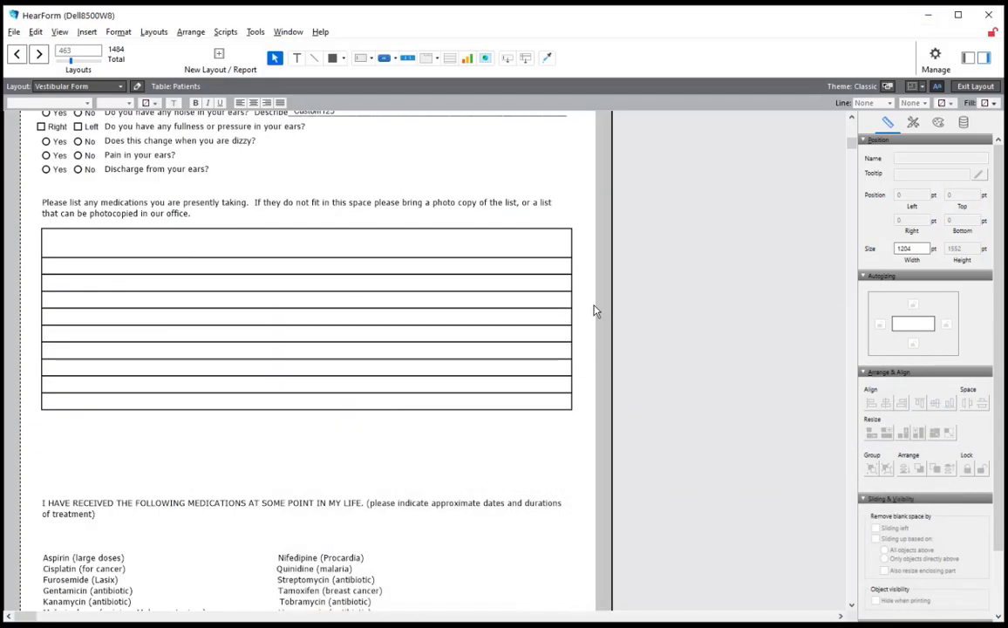
drag(664, 433, 7, 211)
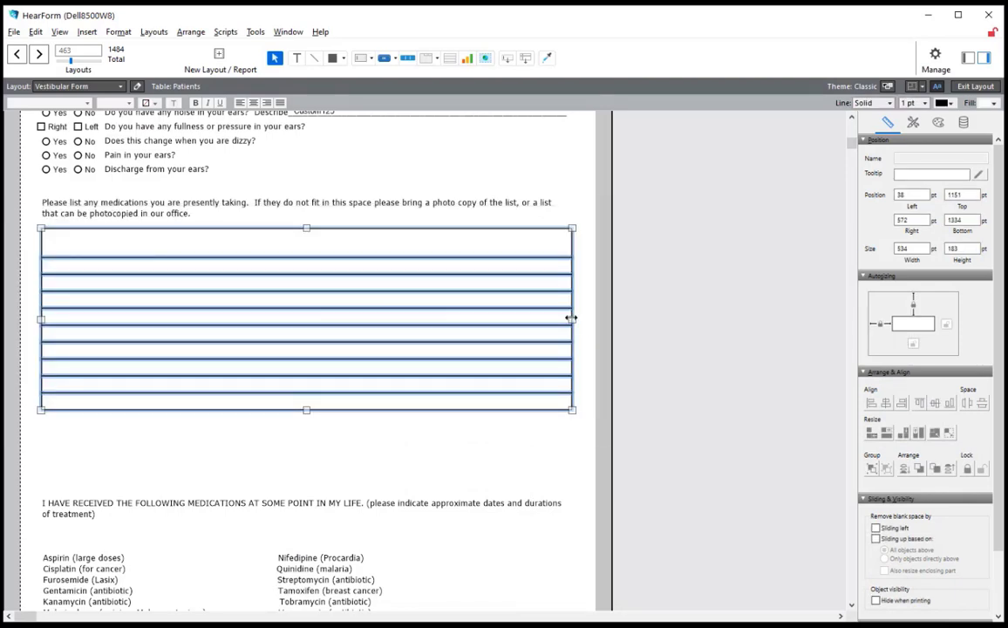
drag(571, 318, 164, 309)
Duplicate the 125 pt column and place the copy against the first column at a left position of 162 pt
drag(101, 254, 242, 272)
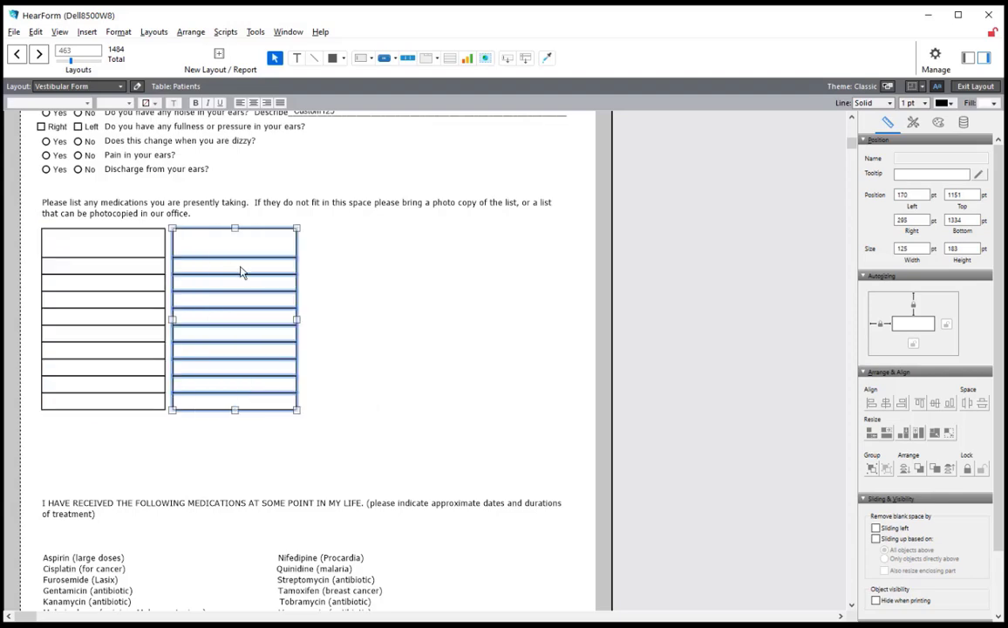
key(Left)
key(Left)
key(Left)
key(Left)
key(Left)
key(Left)
key(Left)
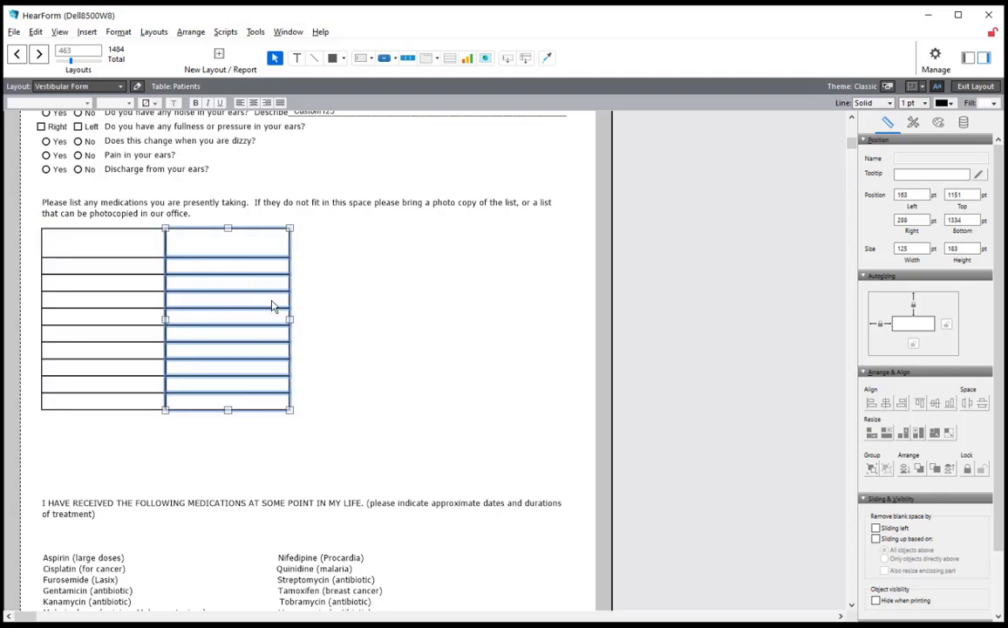
key(Left)
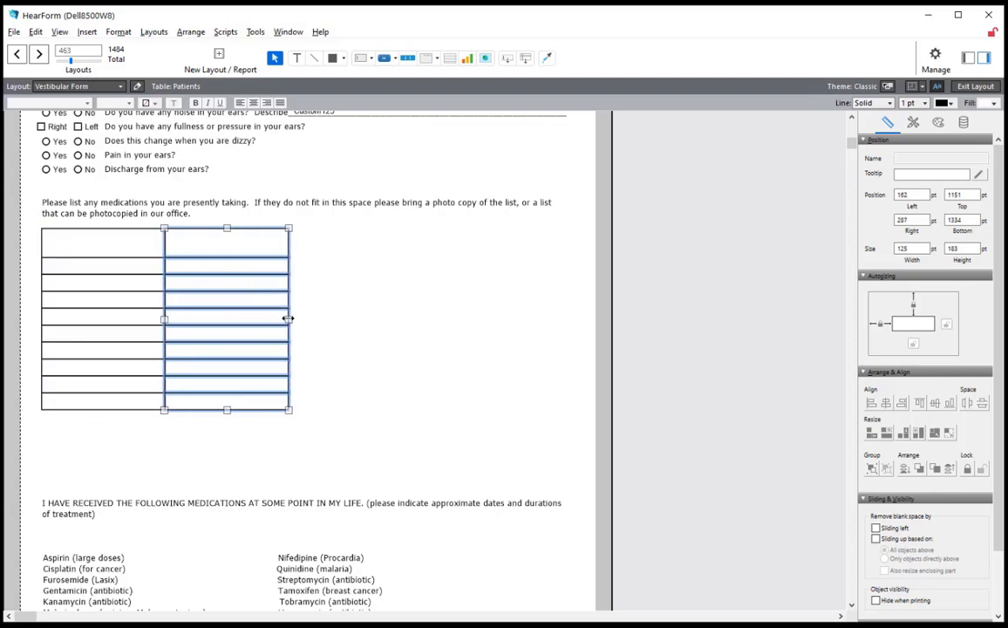
Narrow the second column of the medication table to 54 pt
drag(287, 318, 218, 319)
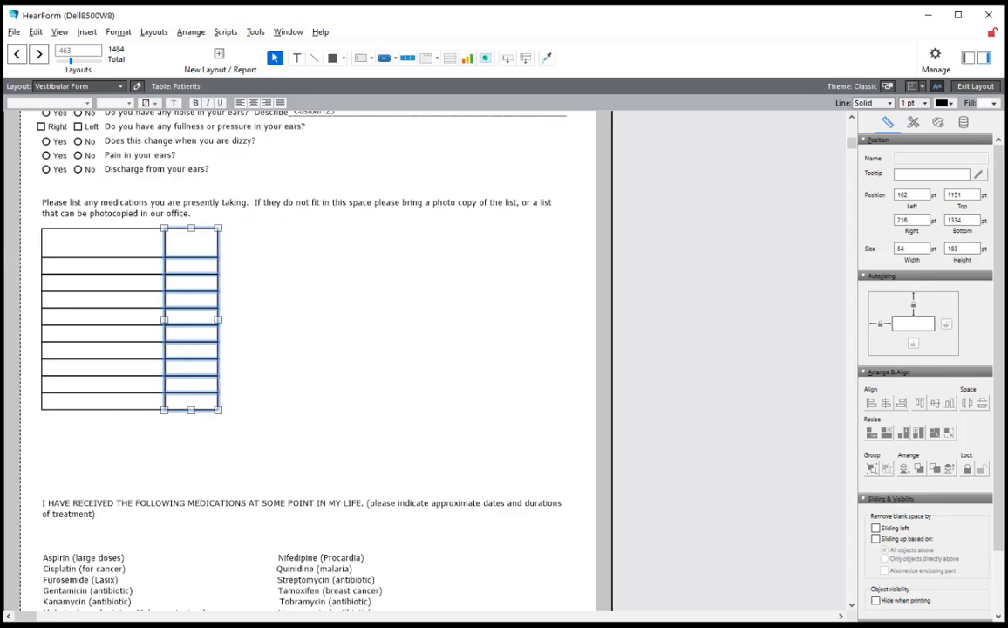
key(alt+Tab)
drag(217, 320, 218, 320)
Duplicate the 54 pt column and place the copy against its far edge as the third column
drag(196, 259, 258, 254)
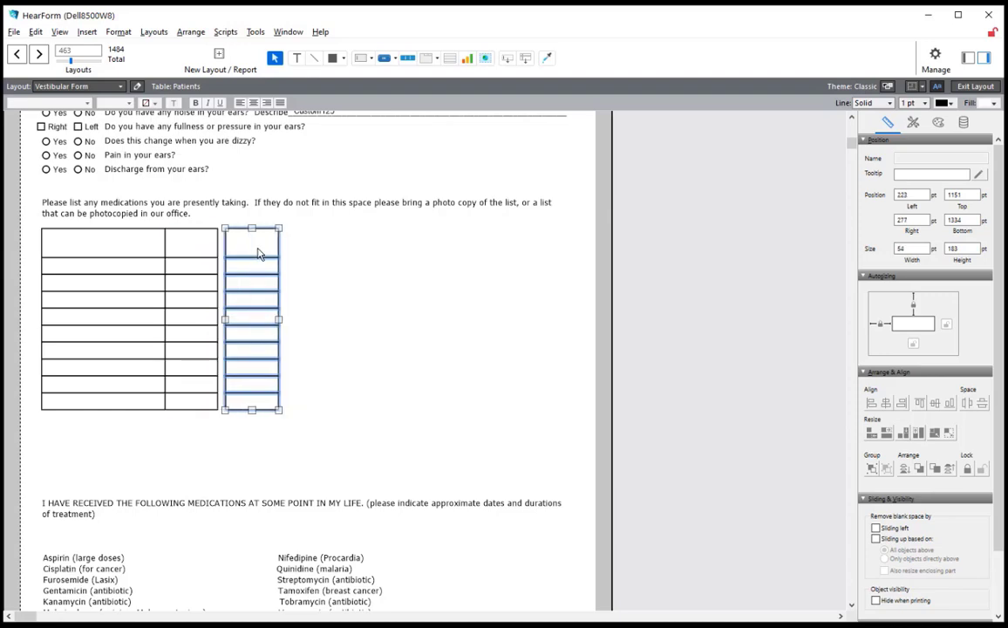
key(Left)
key(Left)
key(Left)
key(Left)
key(Left)
key(Left)
key(Left)
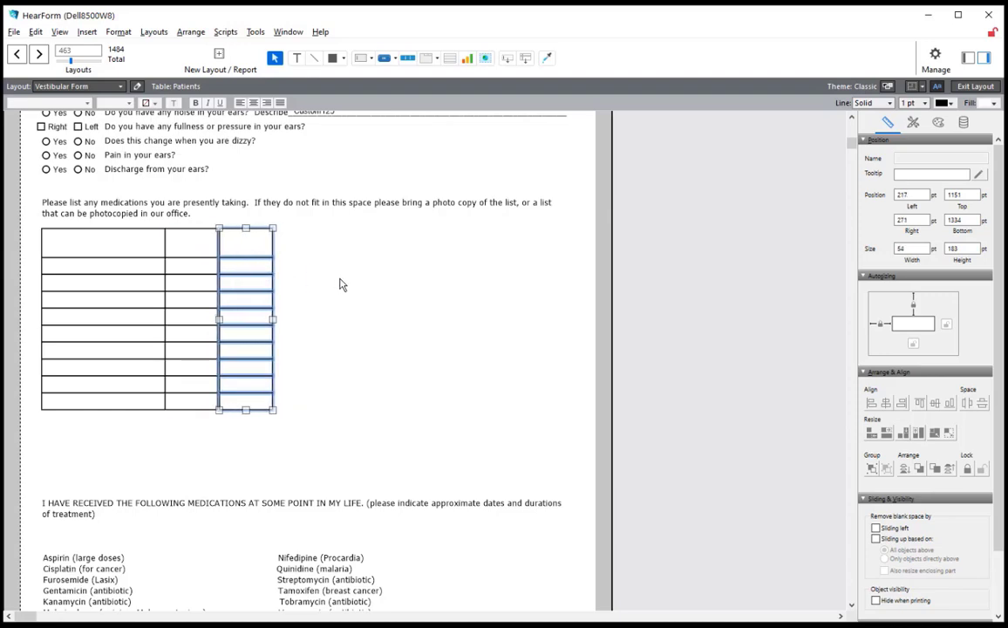
Duplicate the third column and place the copy as the fourth column at a left position of 268 pt
drag(259, 243, 319, 248)
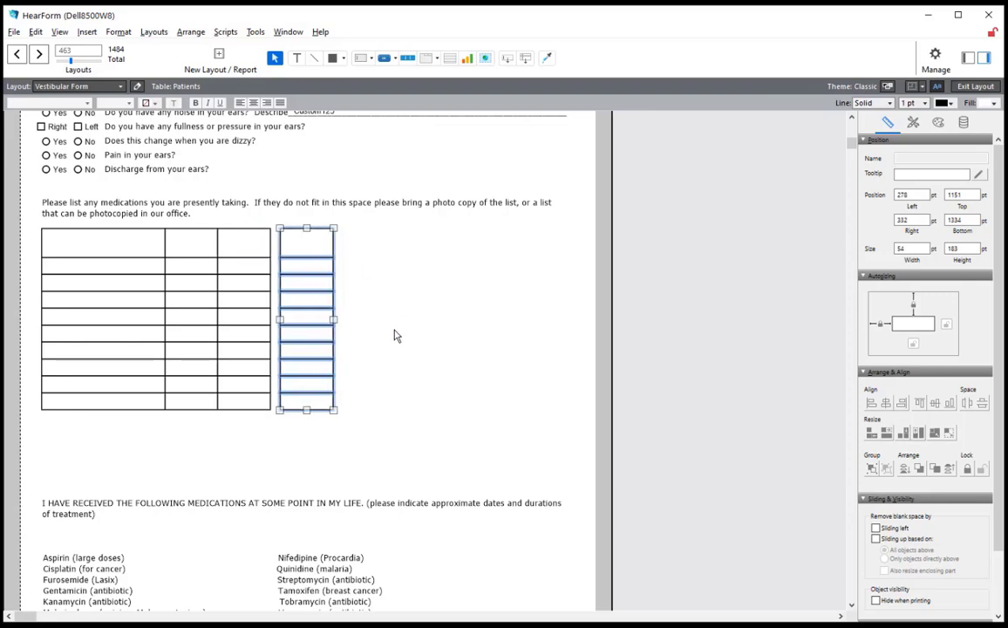
key(Left)
key(Left)
key(Left)
key(Left)
key(Left)
key(Left)
key(Left)
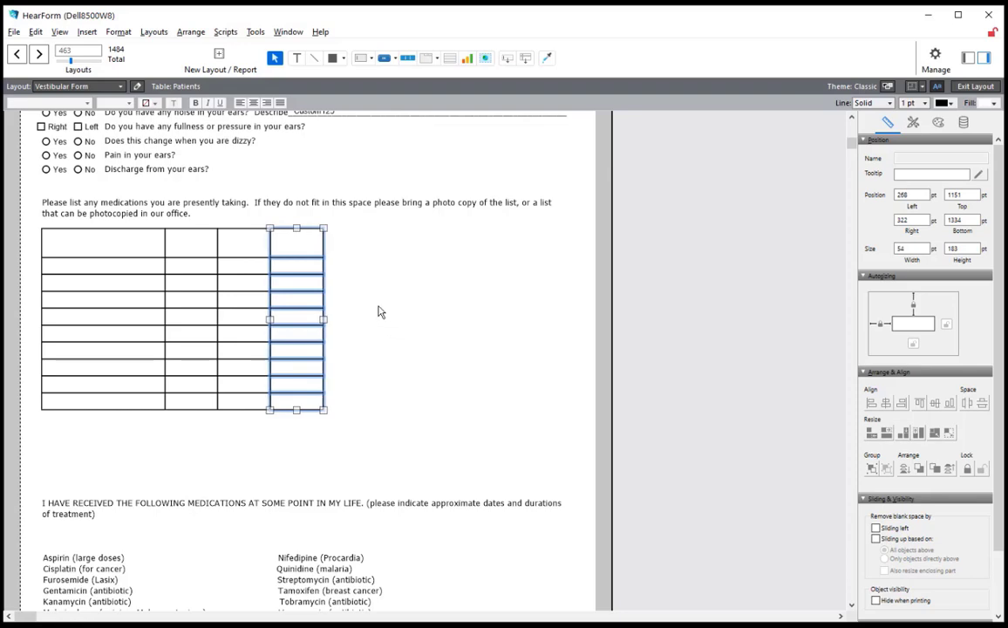
Duplicate the fourth column as a fifth column at a left position of 321 pt and widen it to about 118 pt
drag(312, 251, 367, 251)
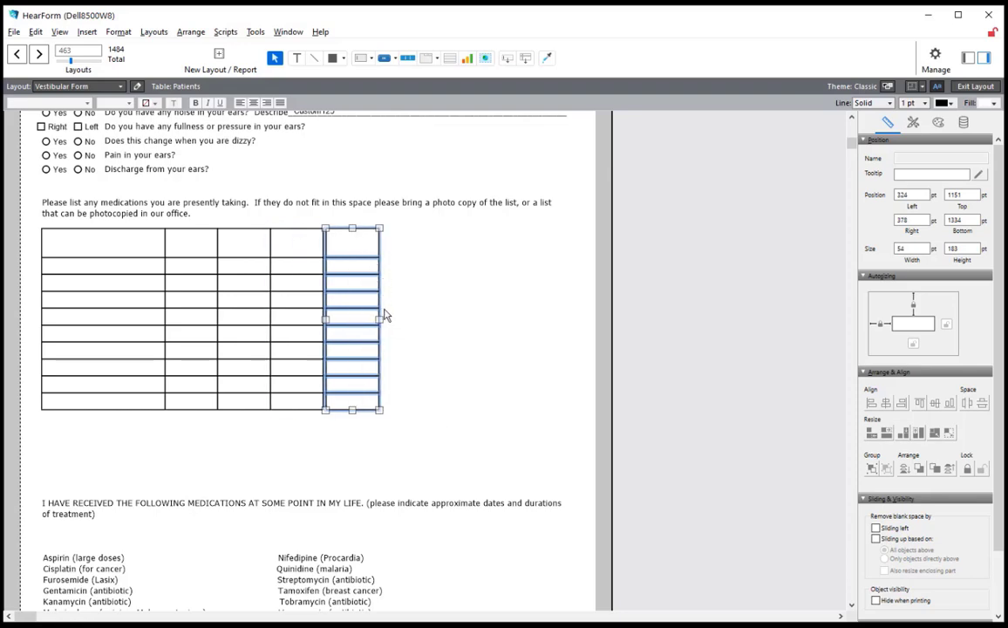
key(Left)
key(Left)
key(Left)
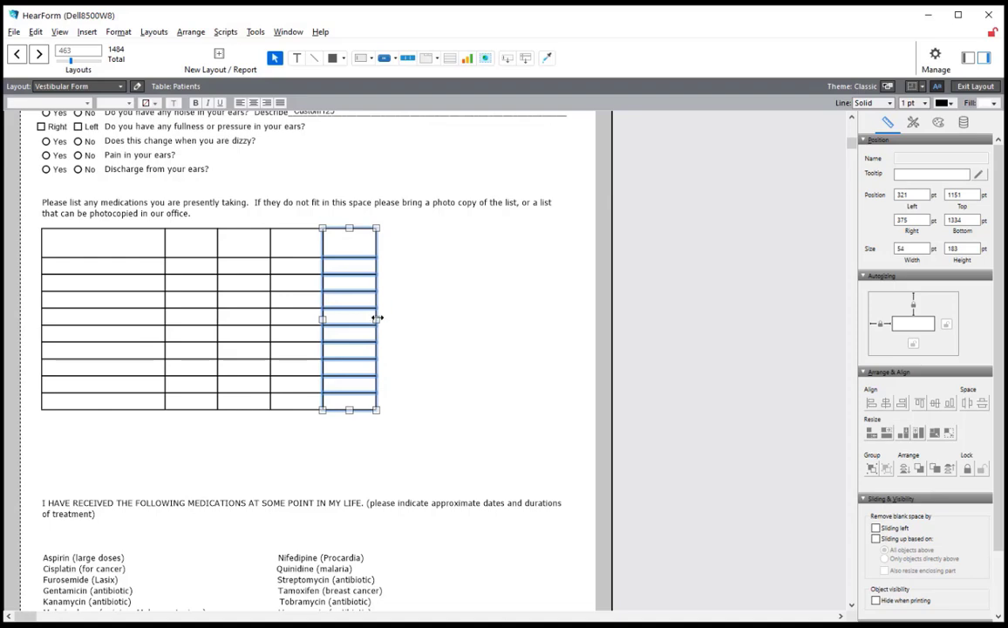
drag(376, 318, 441, 318)
click(462, 401)
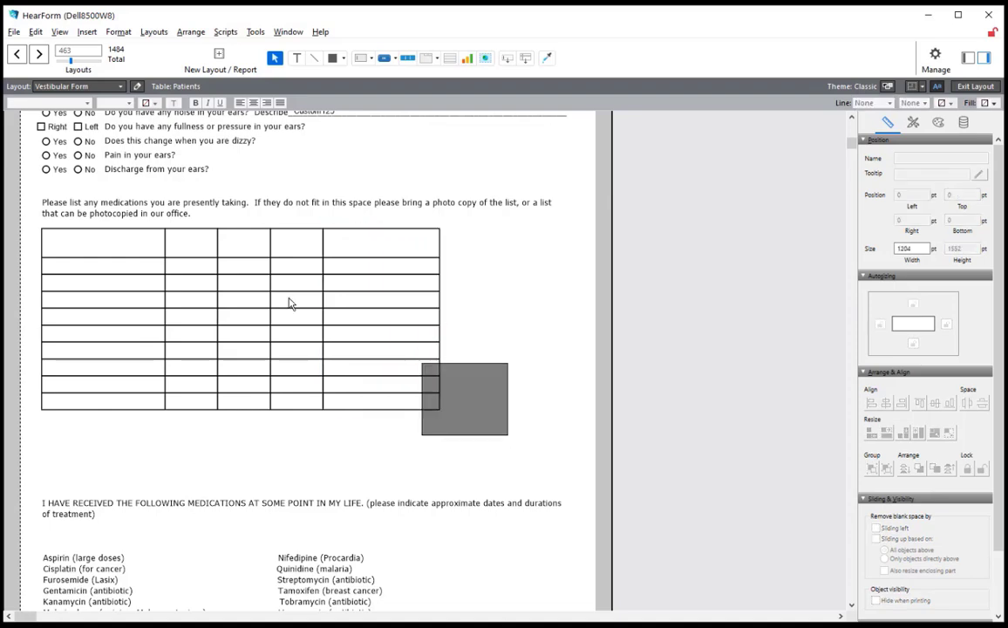
Select the entire medication table and widen it proportionally to 524 pt
drag(290, 302, 32, 207)
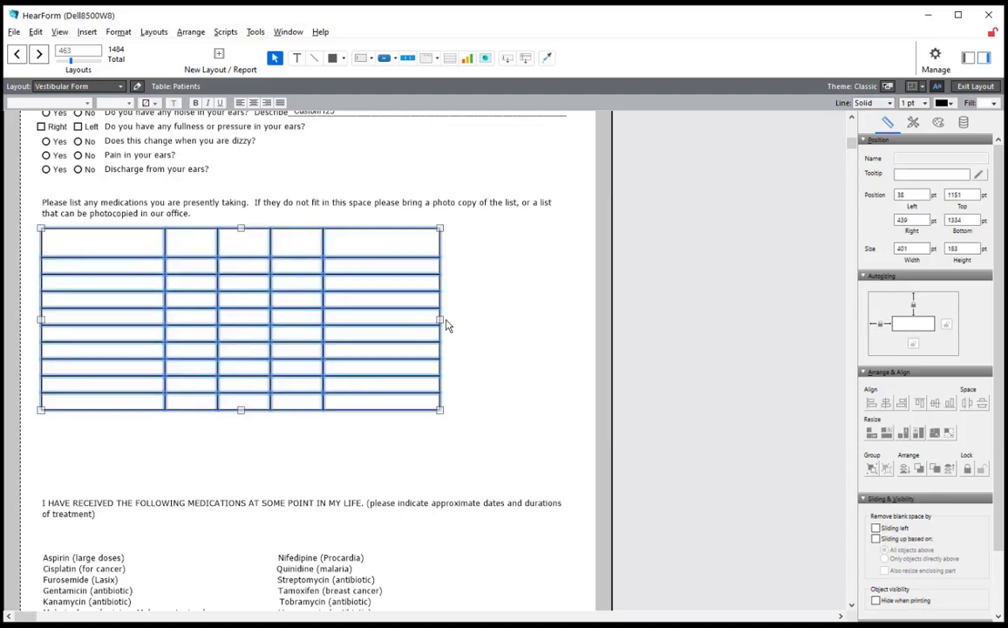
drag(441, 318, 564, 317)
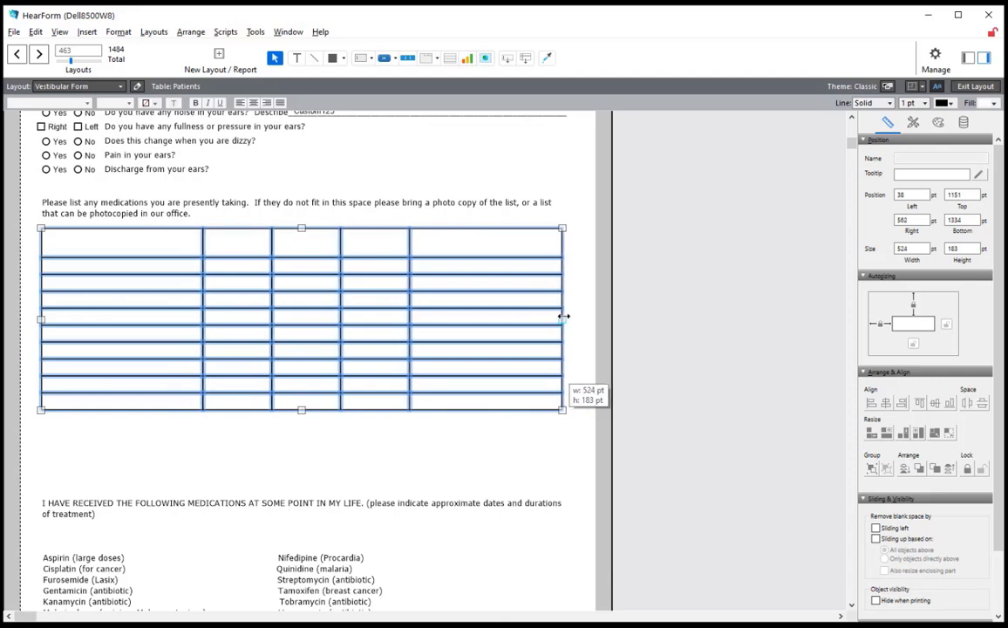
drag(564, 316, 564, 316)
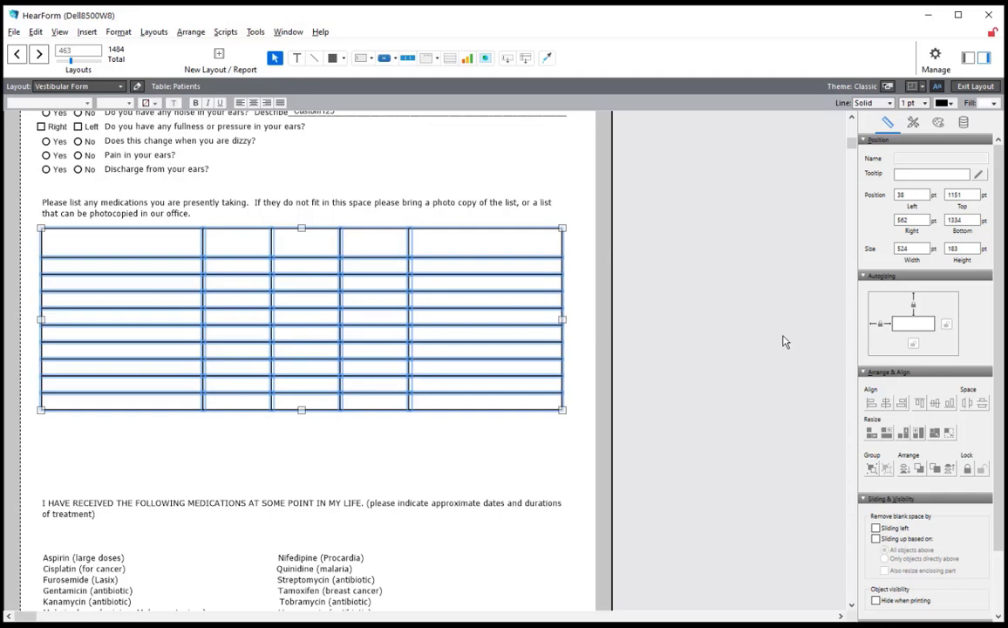
click(782, 341)
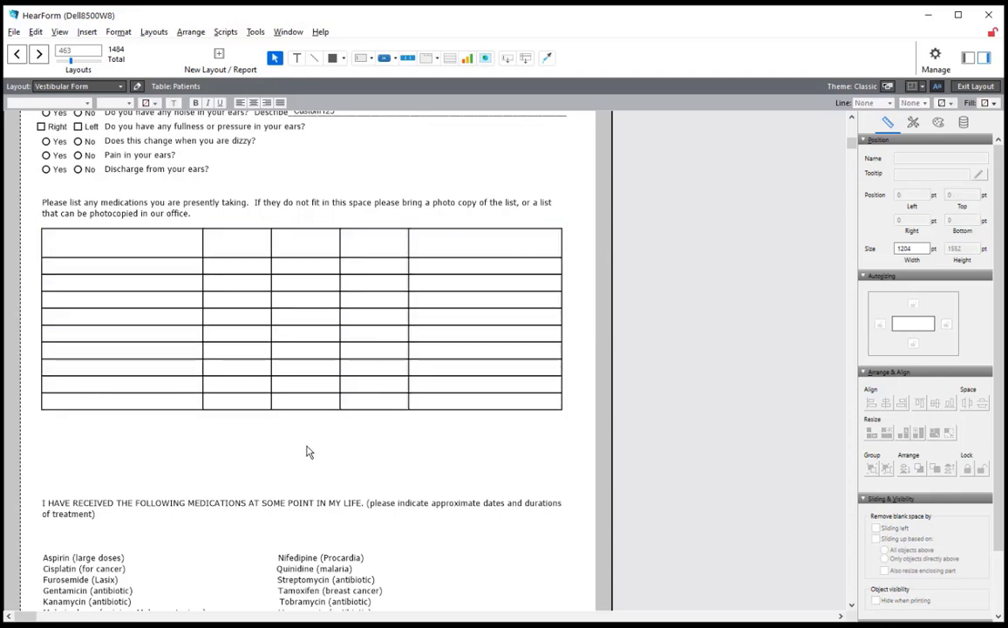
Preview the Vestibular Form and examine the medication table on its second page
key(ctrl+b)
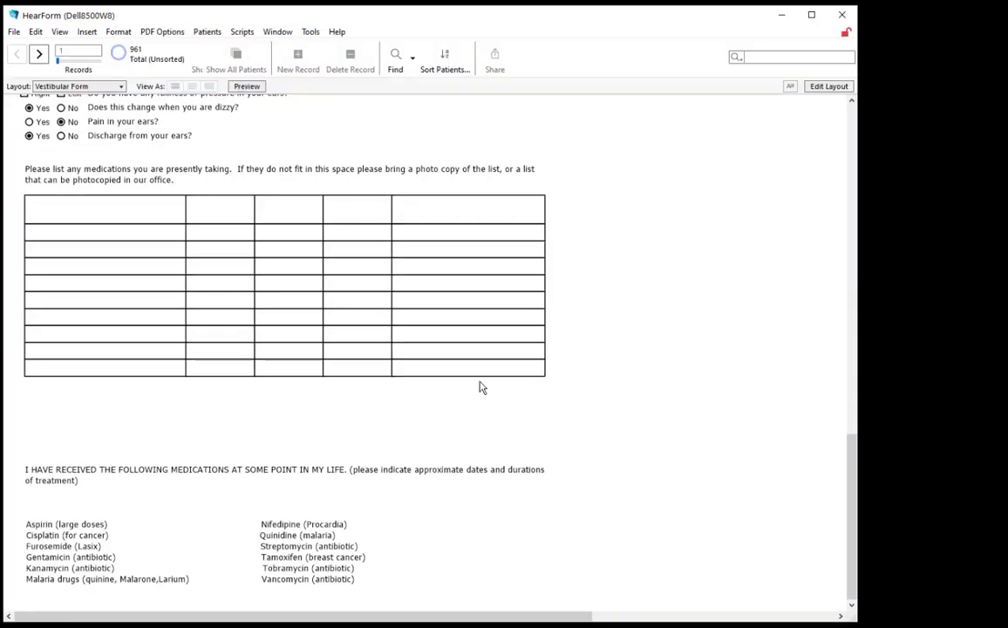
key(ctrl+u)
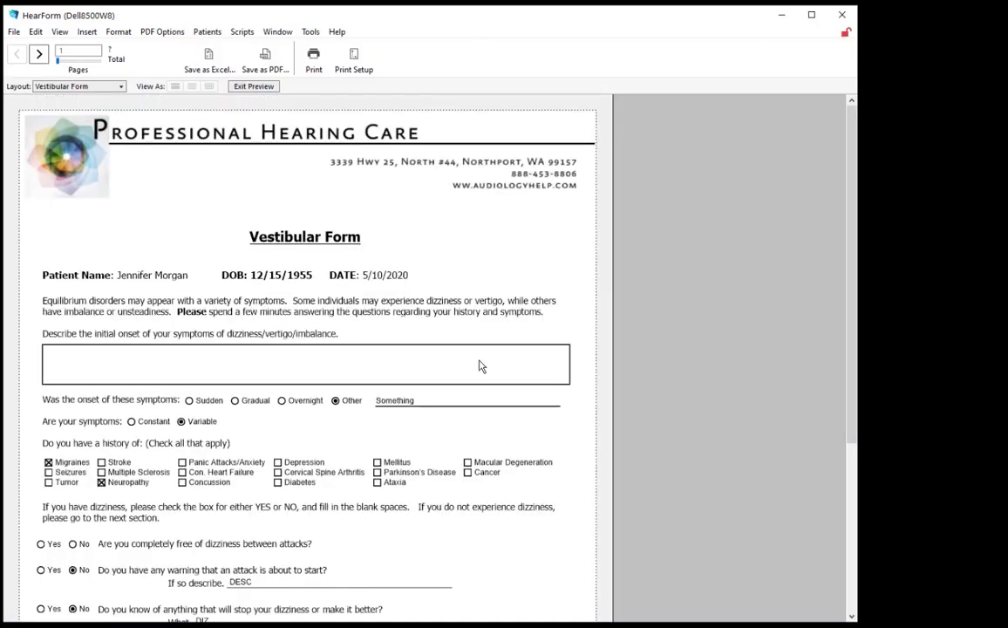
click(39, 54)
scroll(354, 364, down, 3)
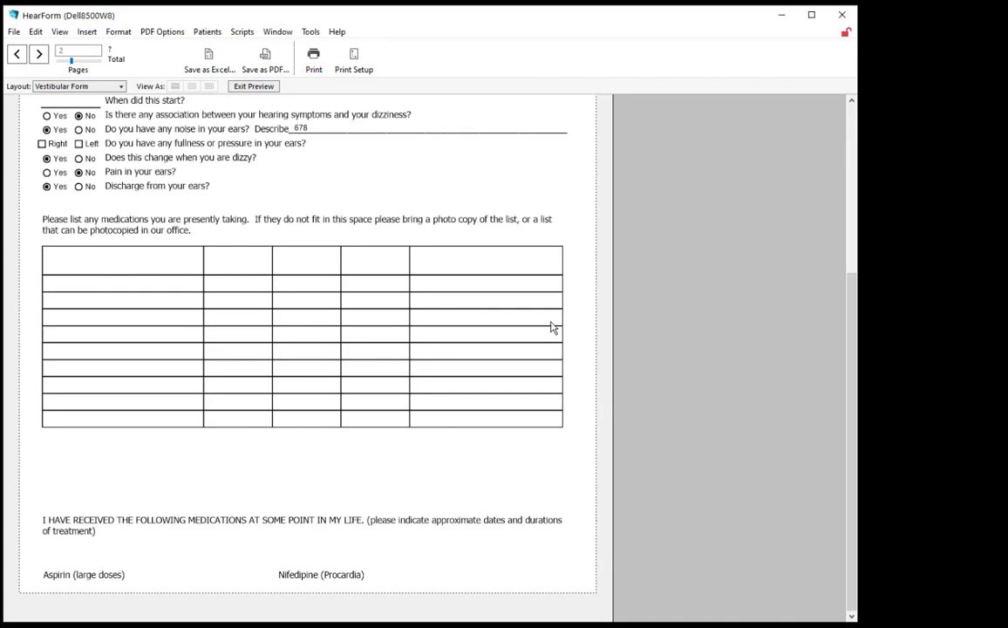
Return to layout editing and paste the medication column headings as a text block beside the form at about 760 pt left, 942 pt top
key(ctrl+l)
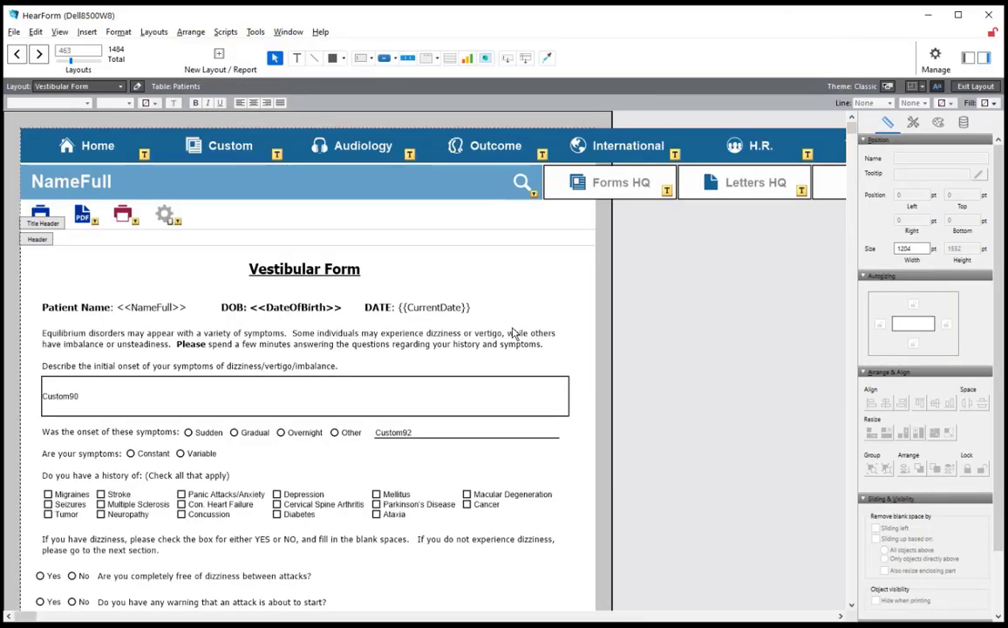
scroll(494, 336, down, 1)
scroll(427, 335, down, 10)
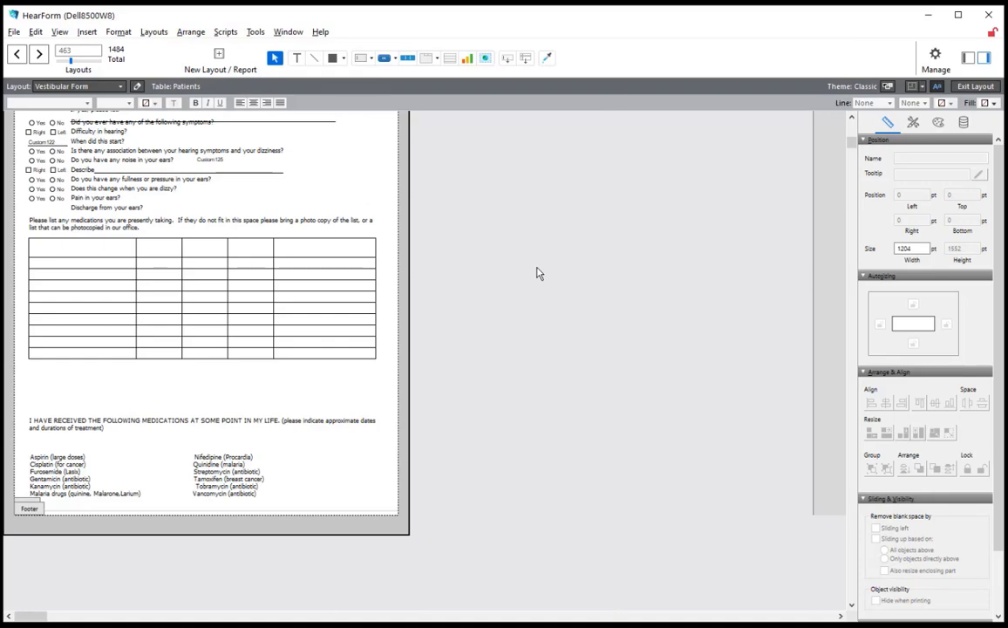
key(ctrl+b)
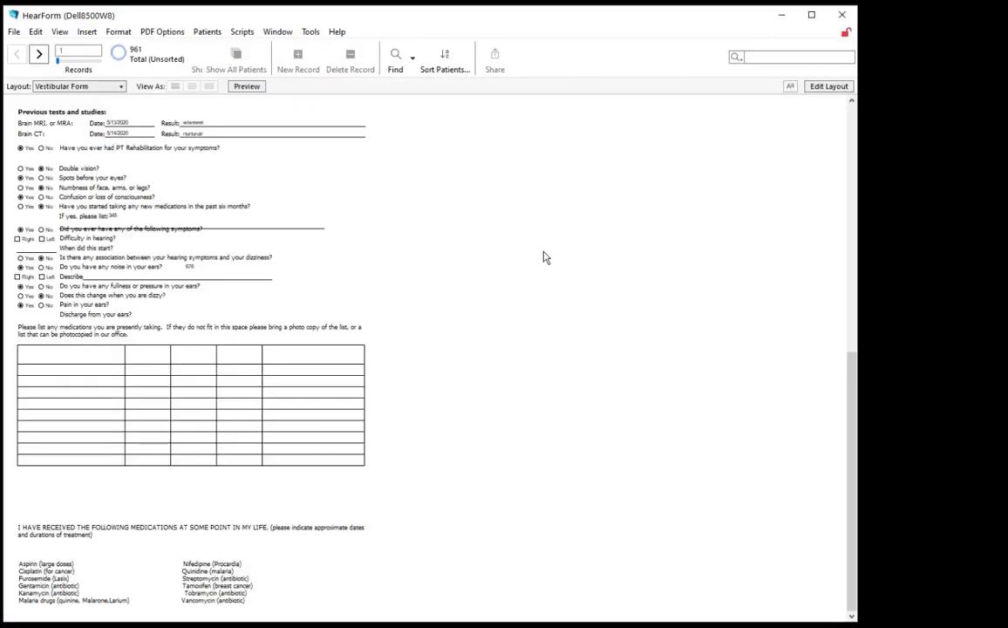
key(ctrl+l)
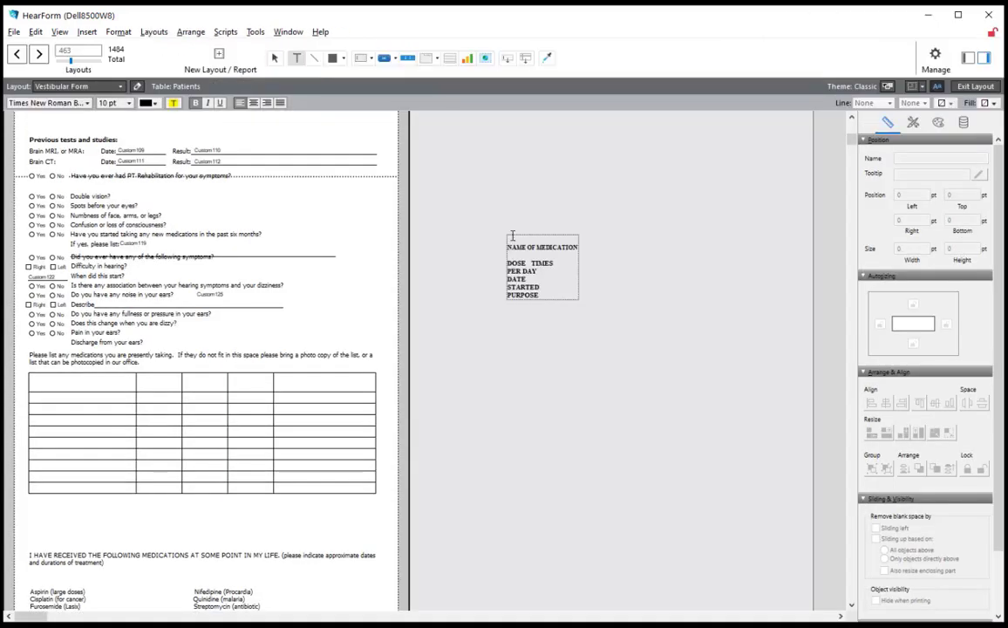
key(Escape)
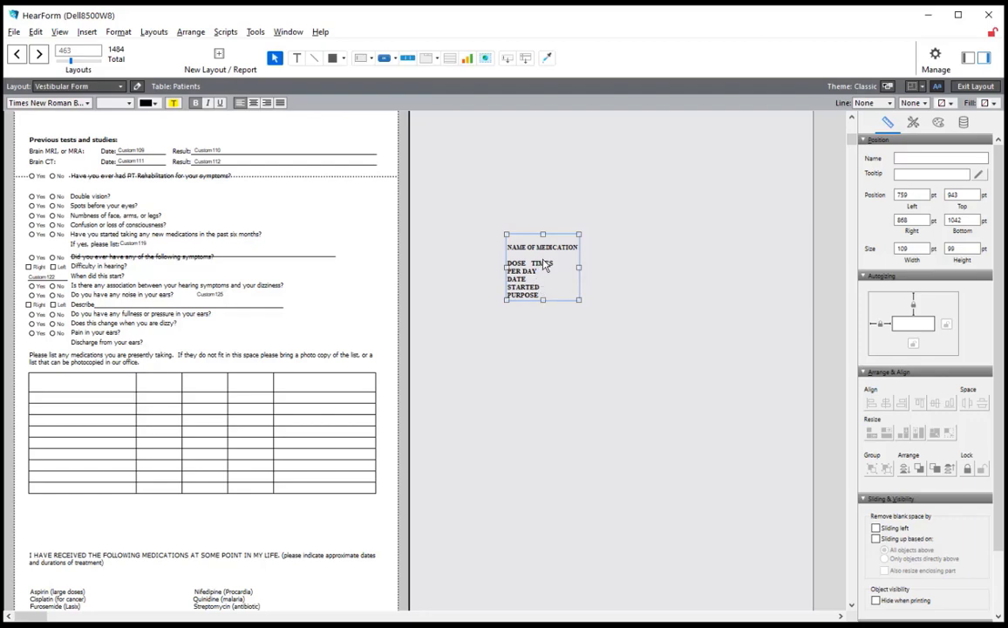
drag(545, 263, 551, 251)
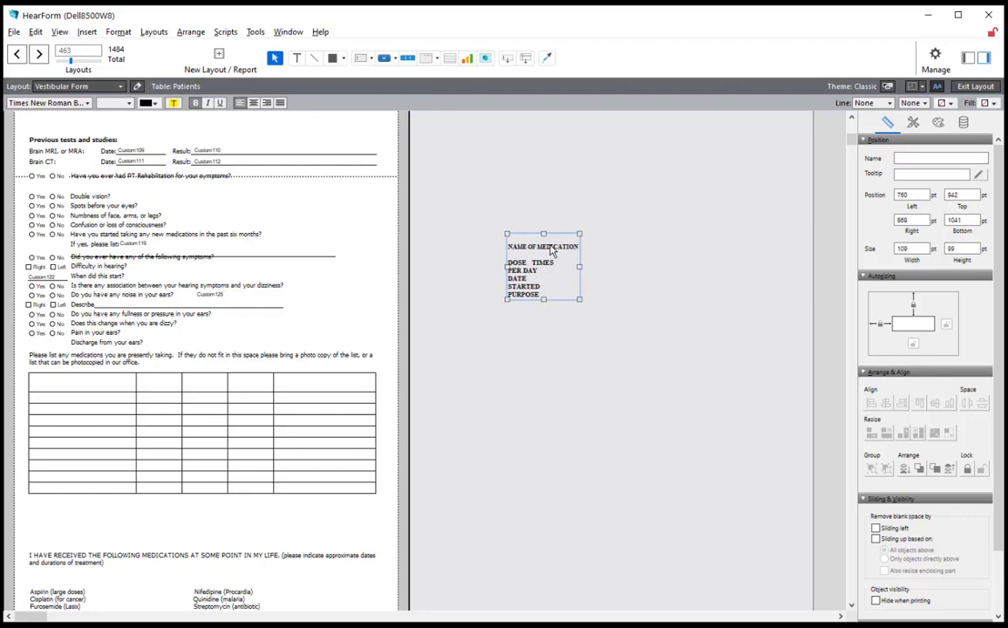
Copy the NAME OF MEDICATION line from the pasted headings block and remove it from that block
double_click(550, 251)
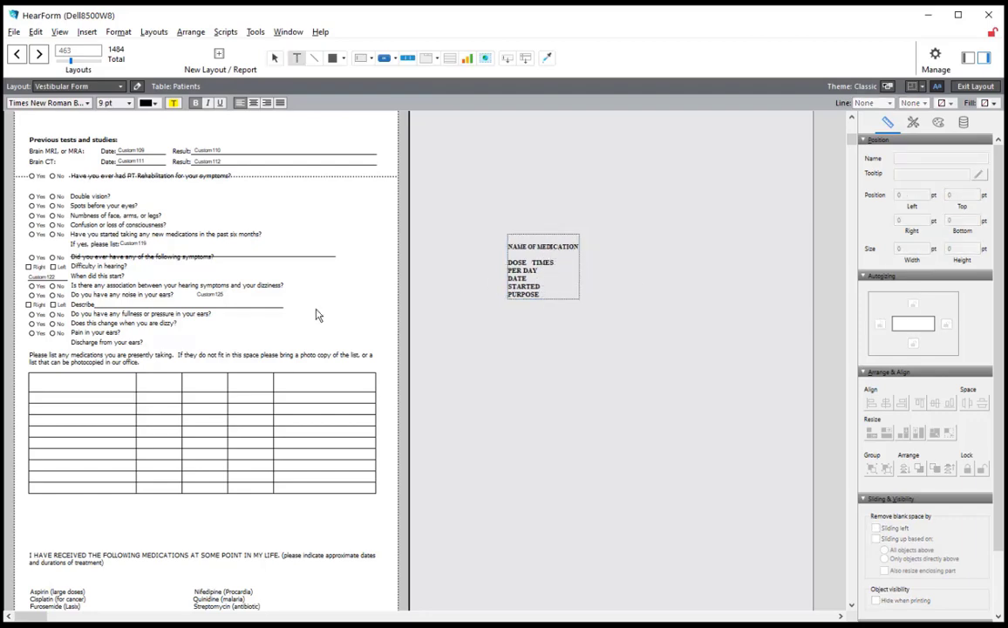
key(Escape)
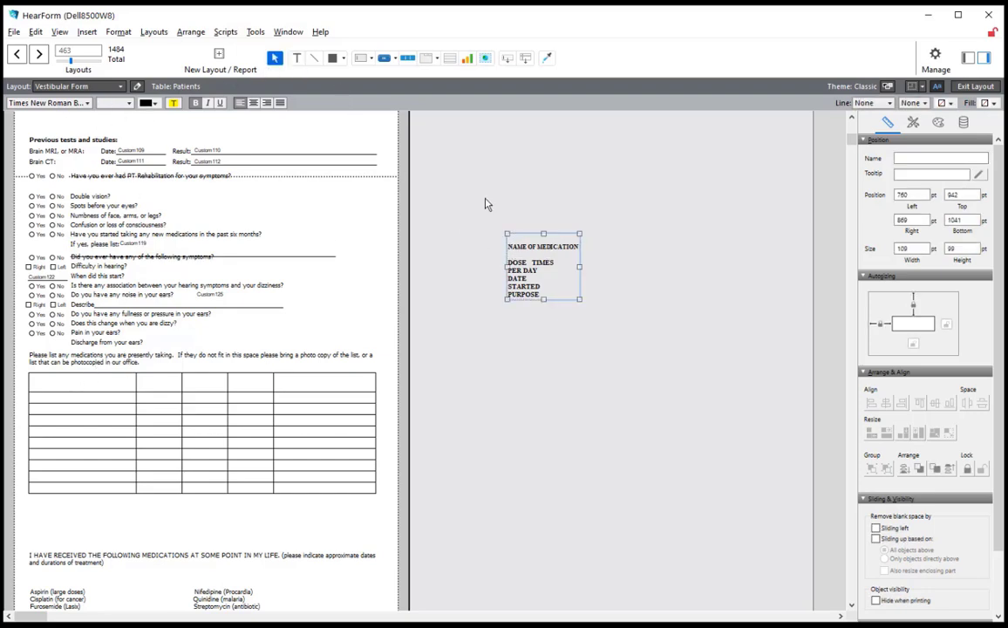
click(297, 58)
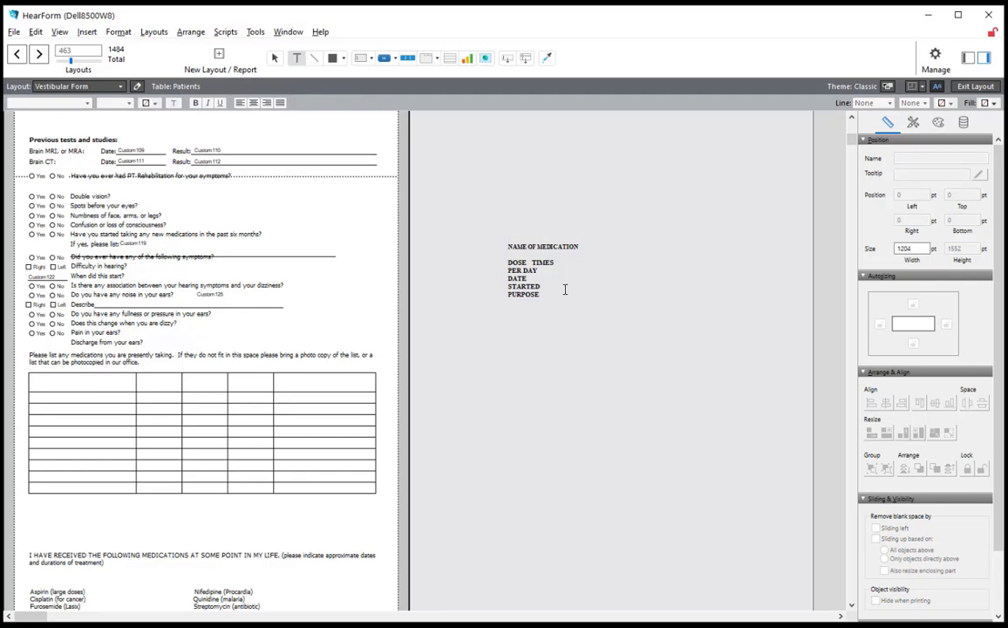
scroll(565, 289, up, 1)
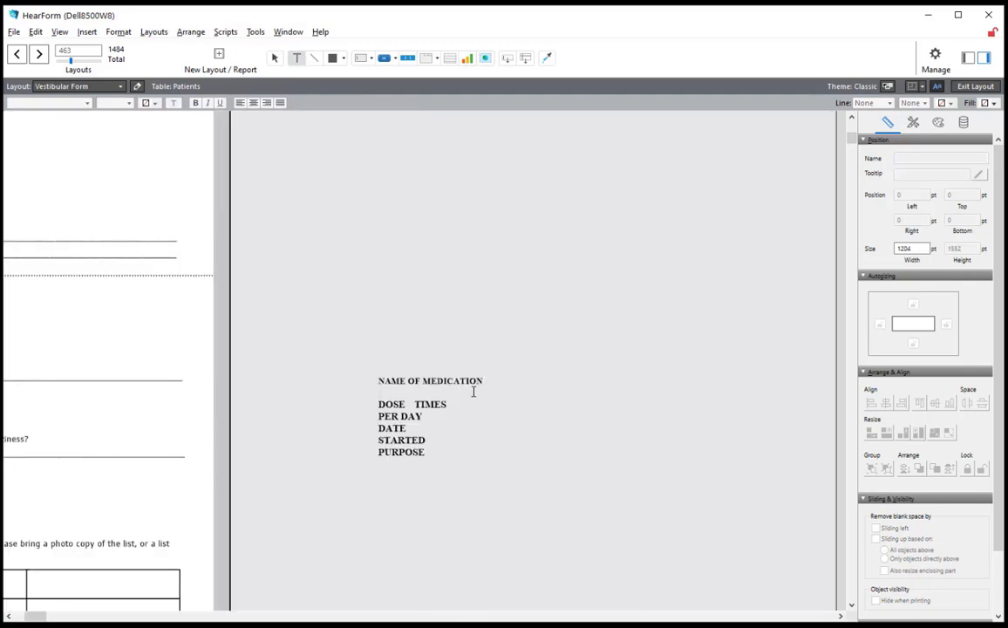
double_click(475, 383)
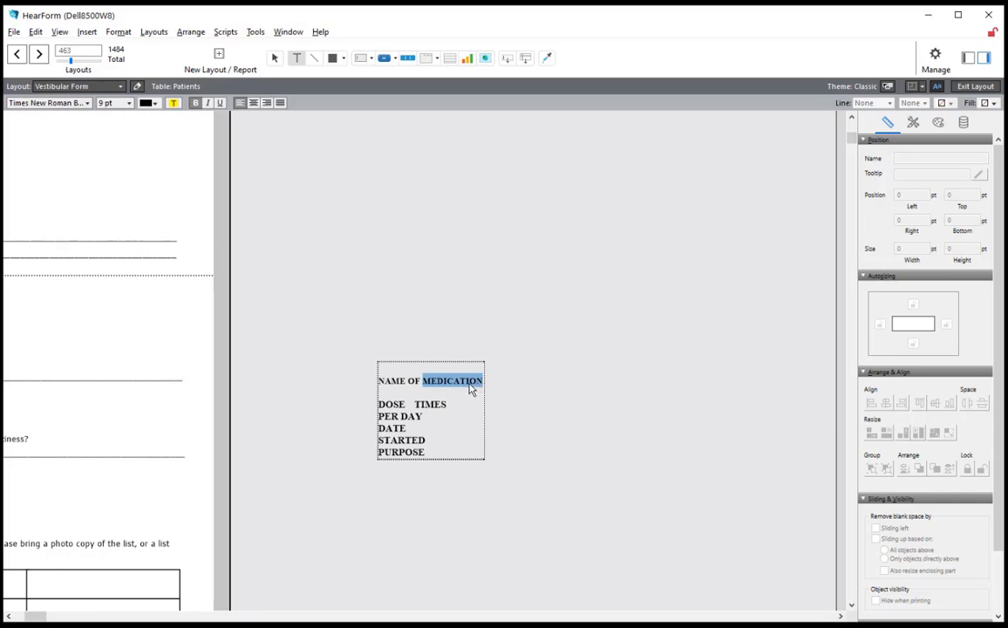
triple_click(468, 390)
key(ctrl+c)
key(BackSpace)
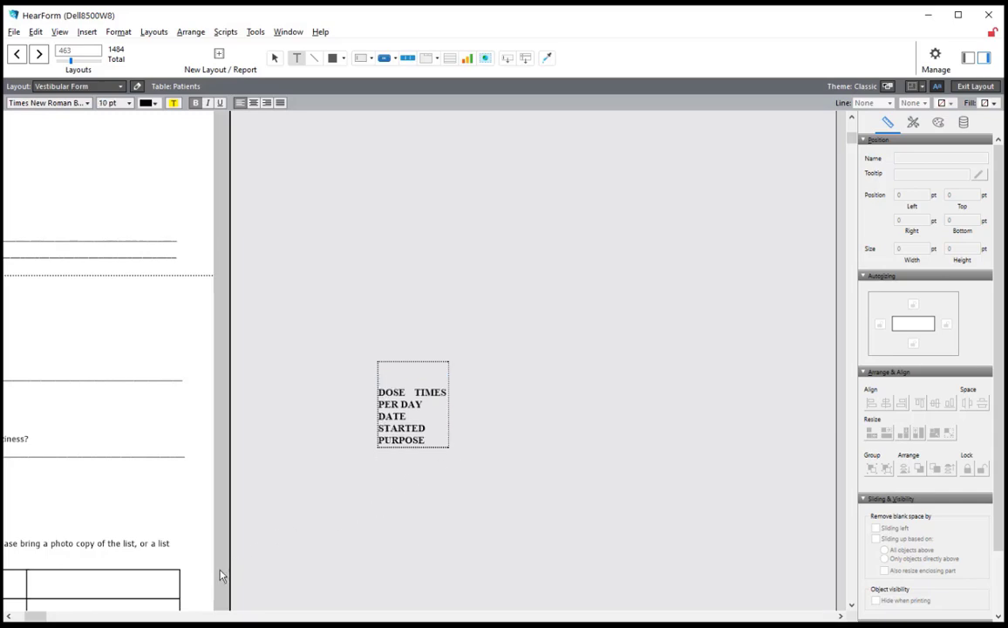
Paste NAME OF MEDICATION as its own text object and place it in the table's first header cell at about 62 pt left, 1158 pt top
drag(33, 617, 11, 613)
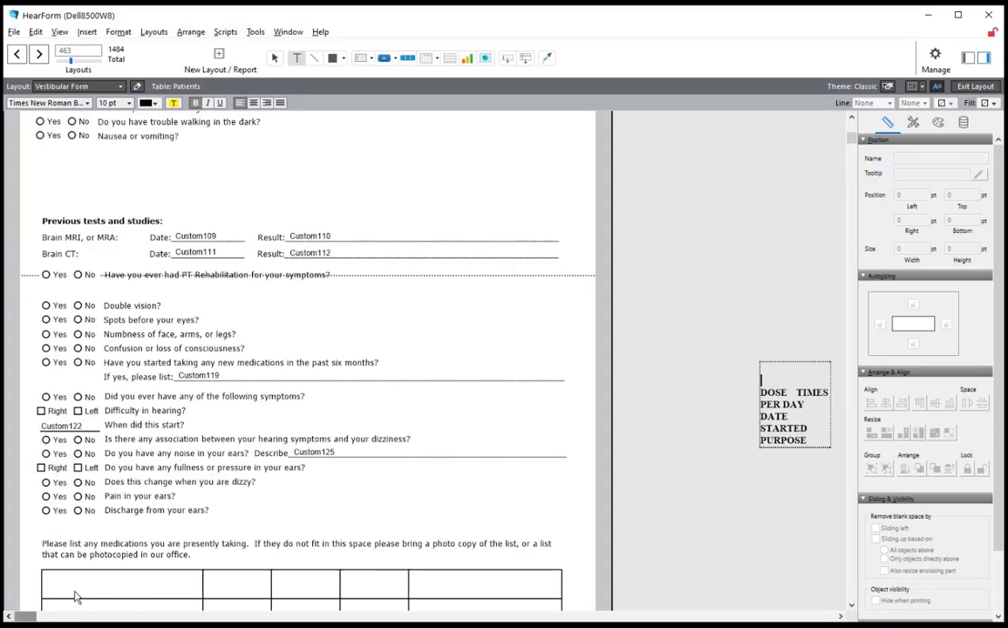
scroll(327, 512, down, 3)
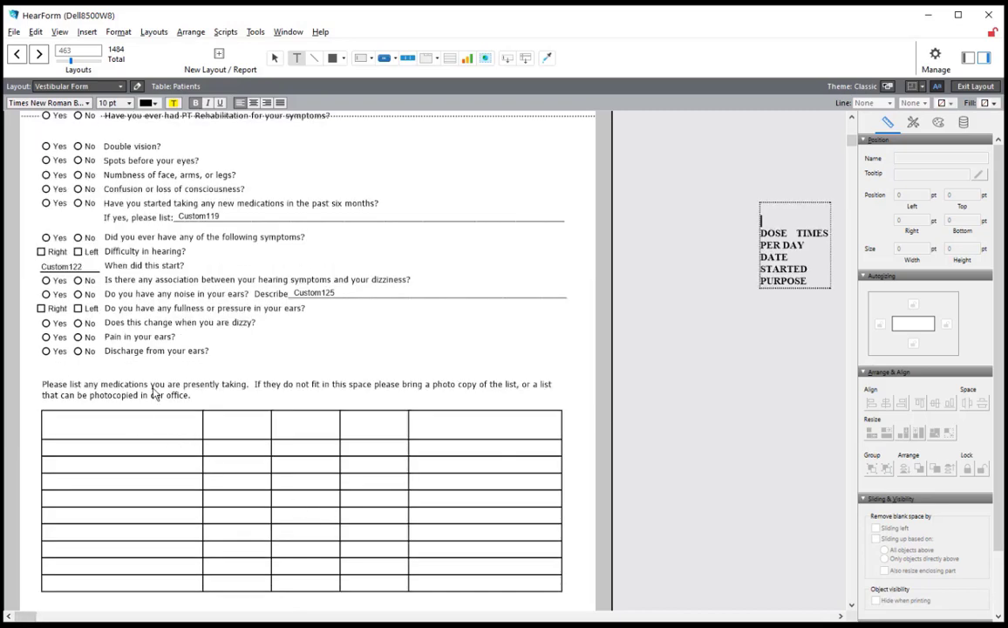
click(658, 398)
key(ctrl+v)
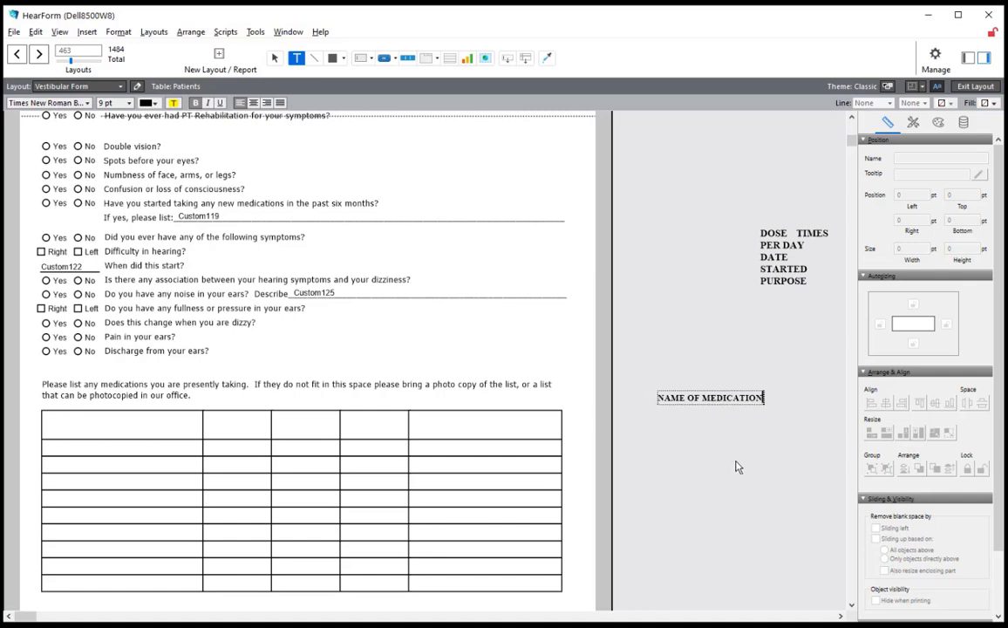
click(745, 471)
click(705, 399)
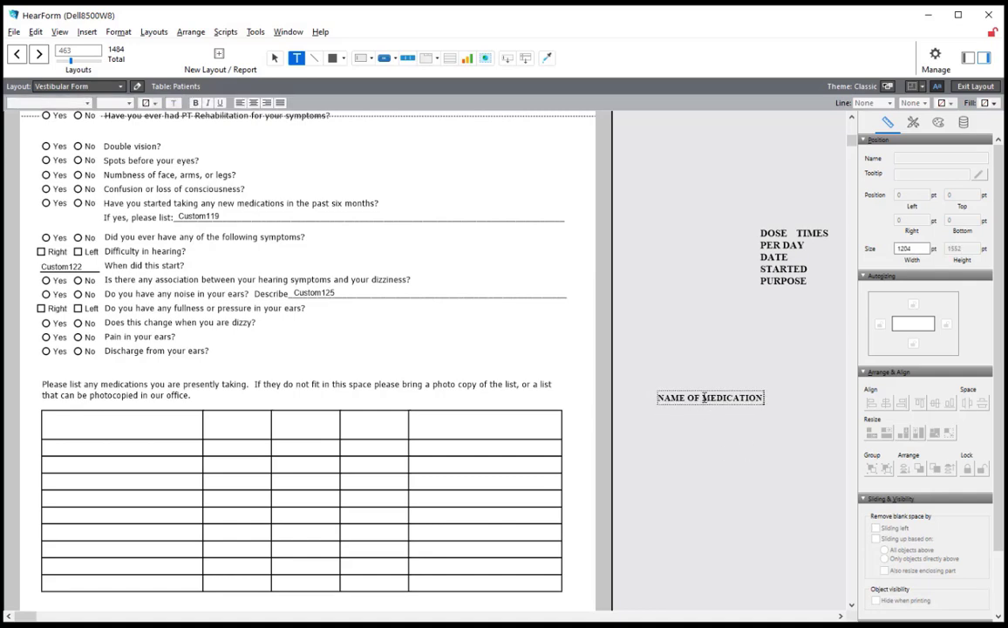
click(274, 59)
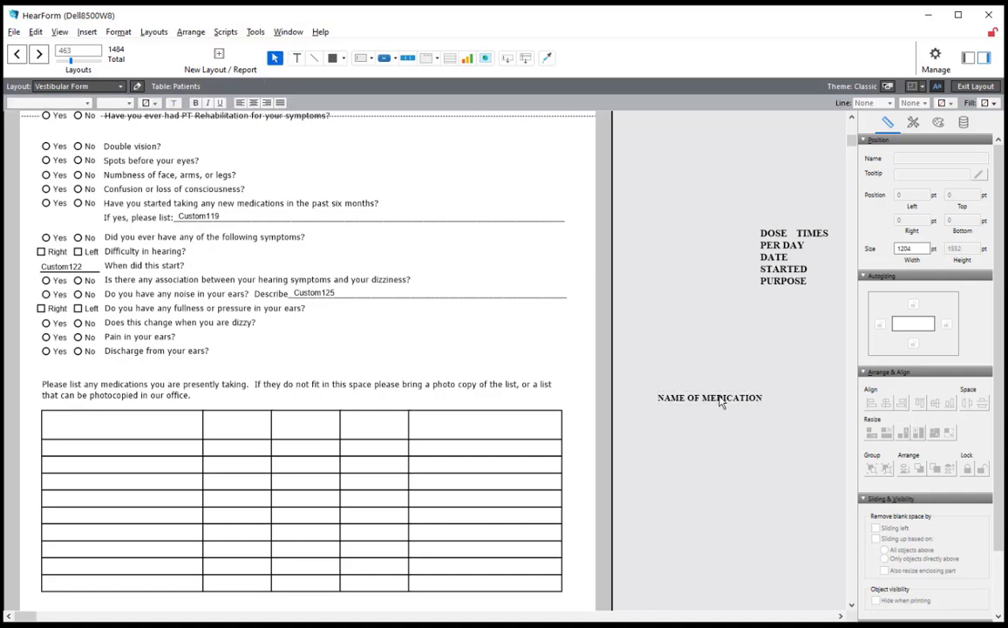
drag(707, 402, 129, 427)
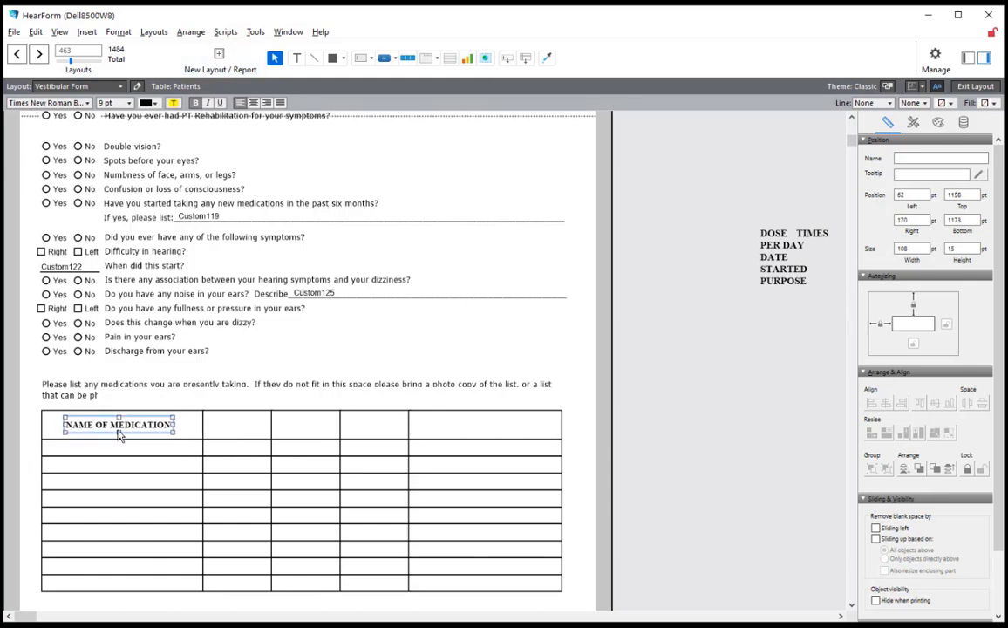
Duplicate the NAME OF MEDICATION heading into the second header cell at 202 pt left and change its text to DOSE
drag(117, 428, 258, 421)
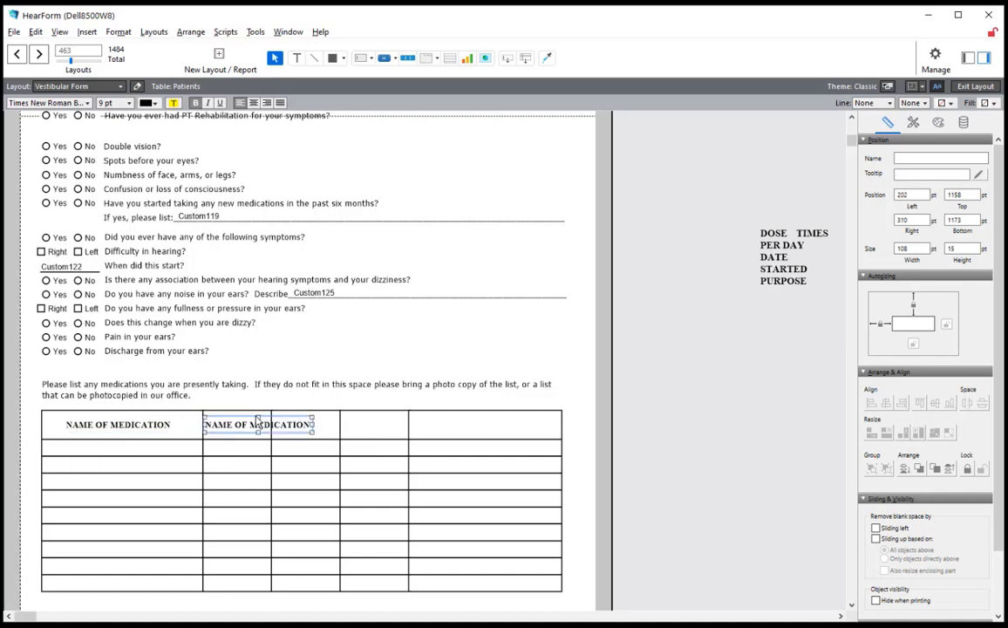
click(297, 58)
drag(210, 423, 362, 434)
text(DOSE)
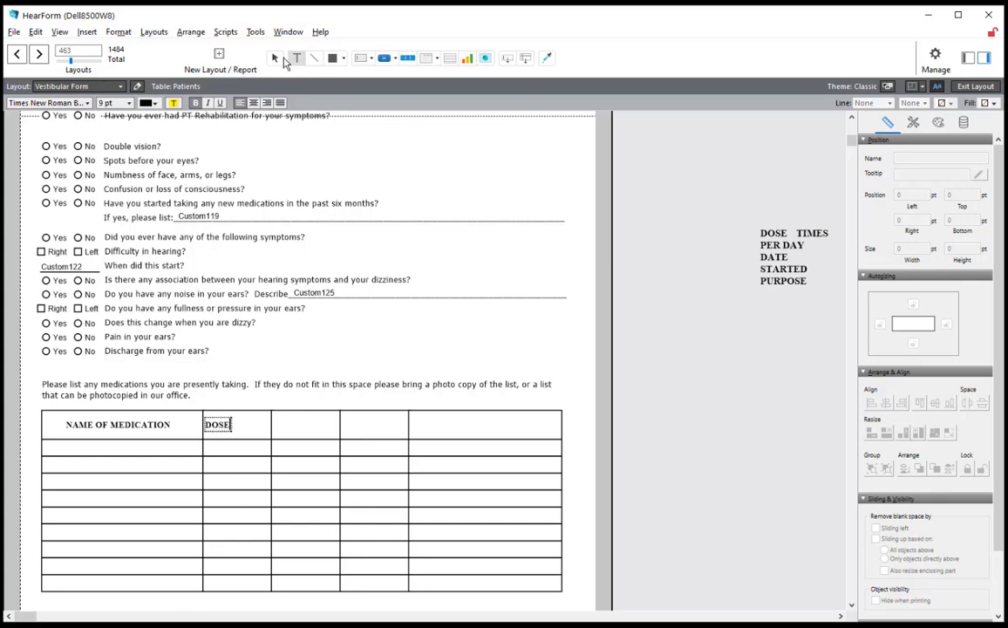
click(274, 57)
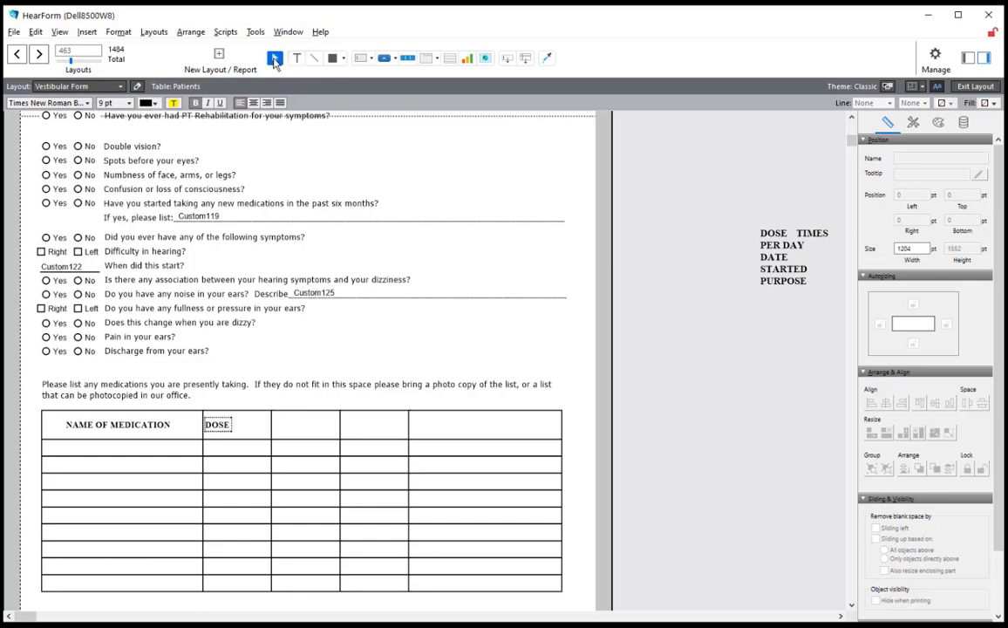
Widen the DOSE heading to 66 pt to fill its cell and centre its text vertically and horizontally
click(224, 431)
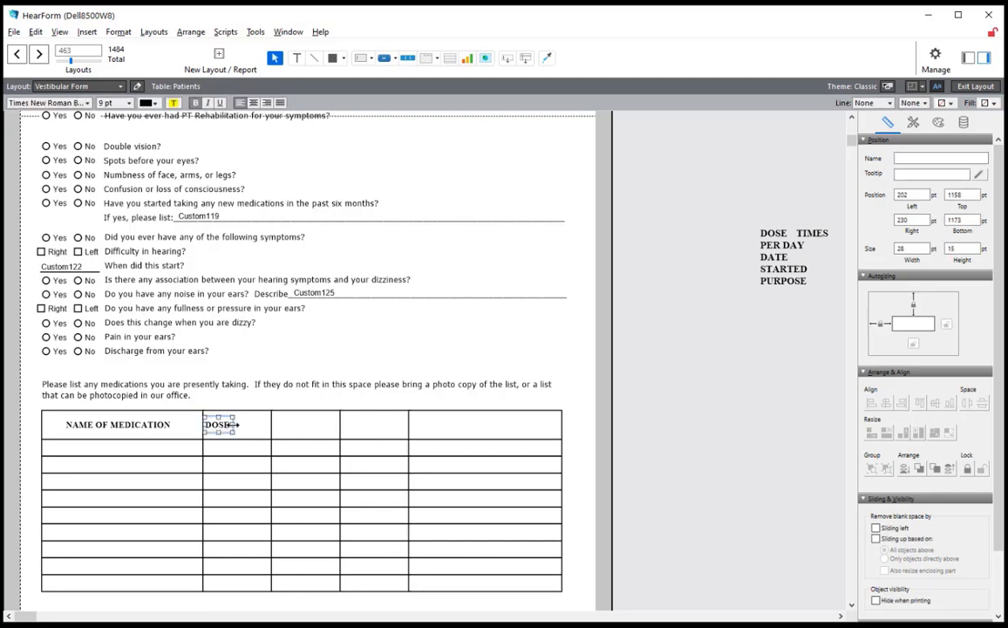
drag(233, 424, 272, 426)
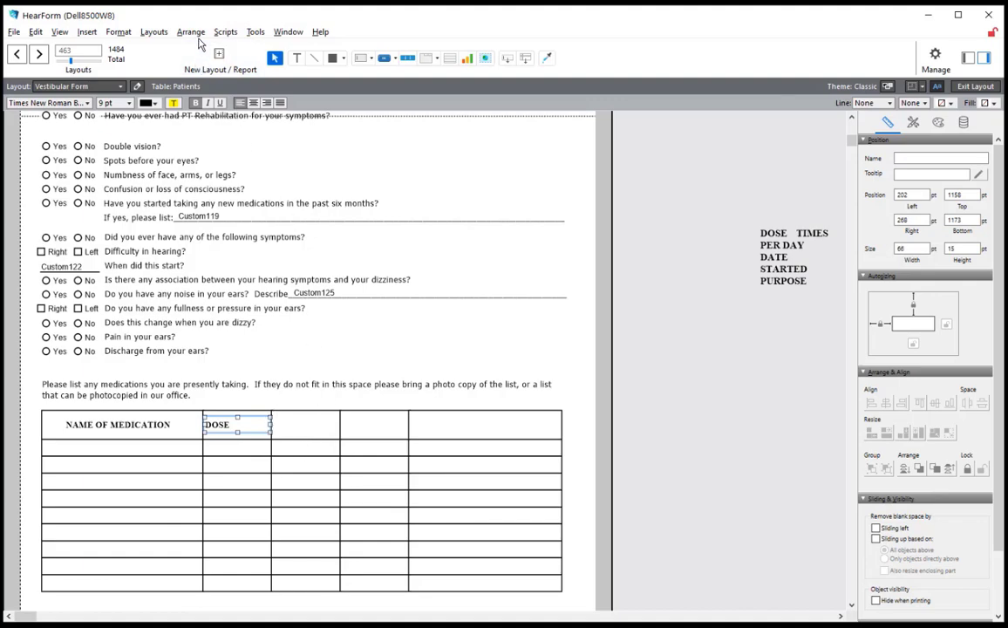
click(121, 35)
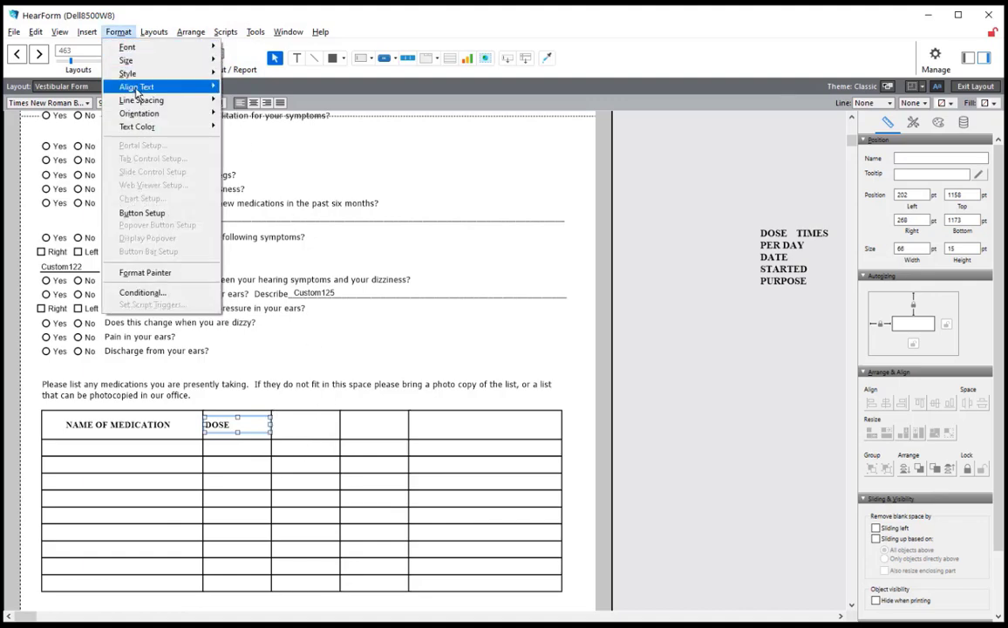
mouse_move(127, 87)
click(255, 162)
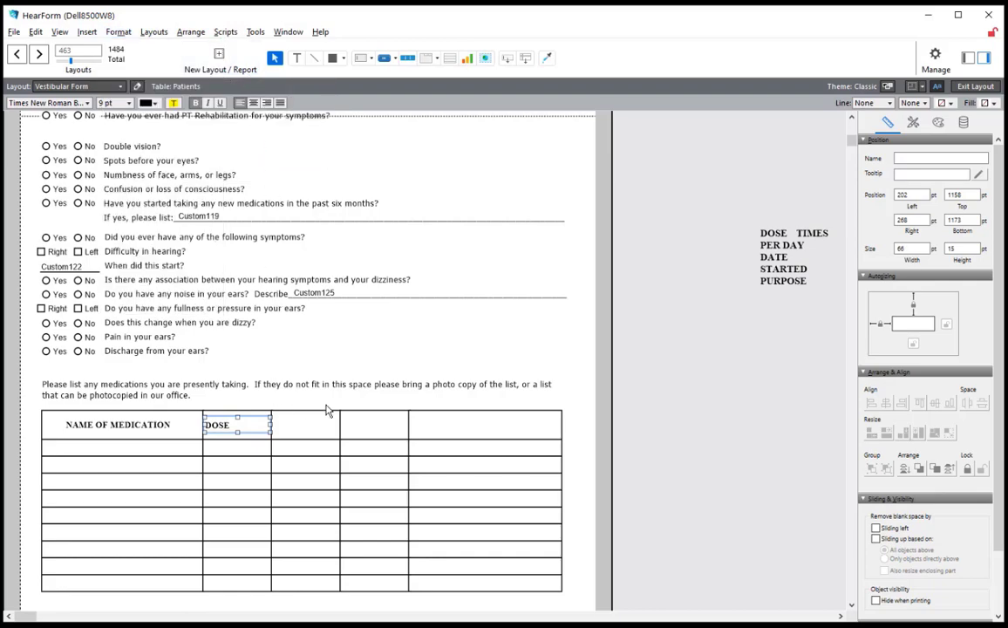
key(ctrl+backslash)
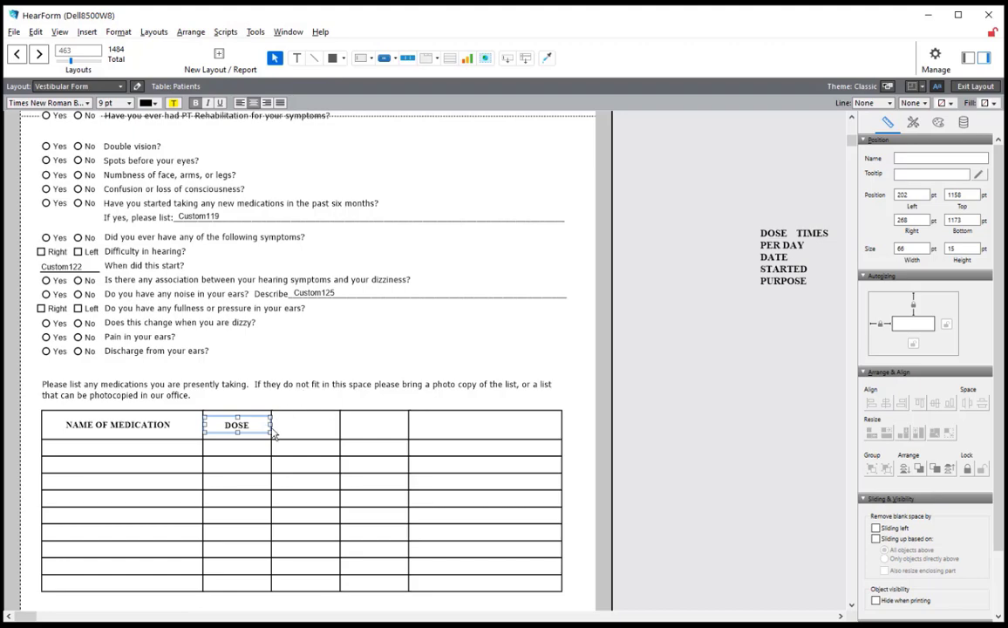
Duplicate the DOSE heading into the third header cell at 271 pt left, 1153 pt top, and retype it as TIMES / PER DAY on two lines
drag(233, 433, 306, 439)
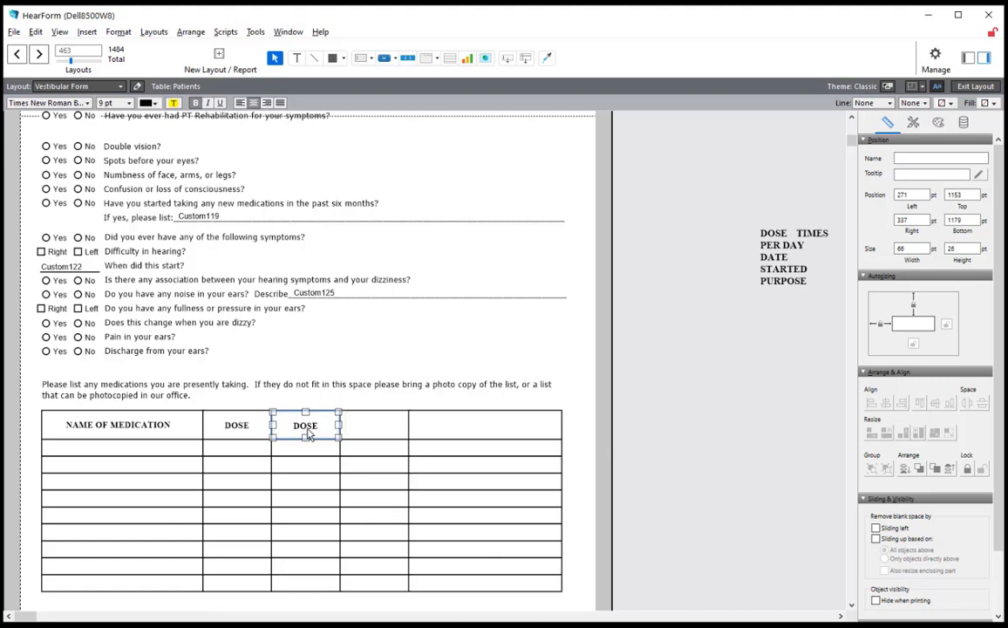
click(297, 57)
click(305, 425)
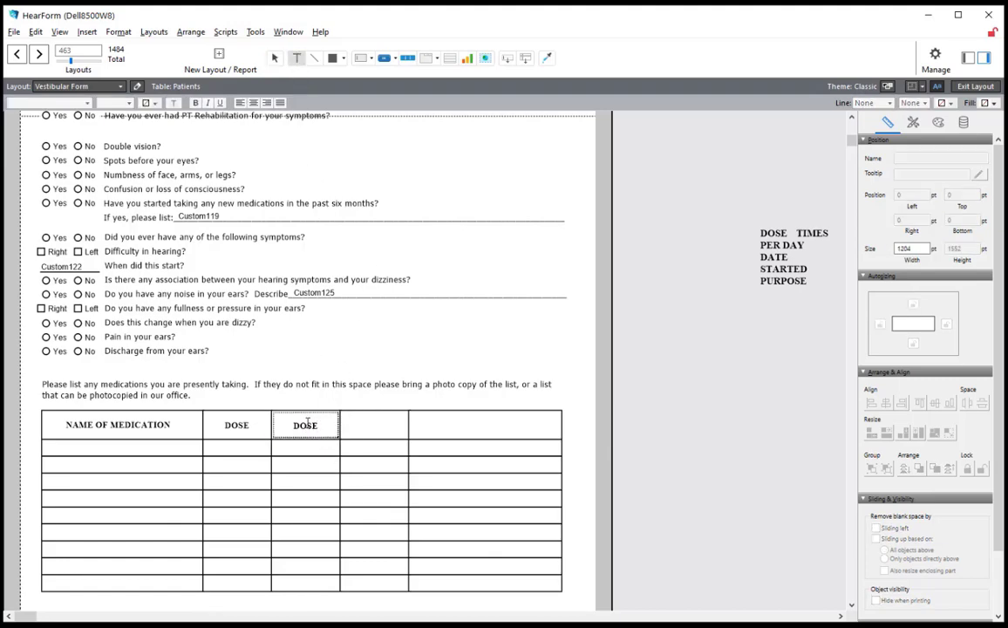
double_click(301, 424)
text(TIMES)
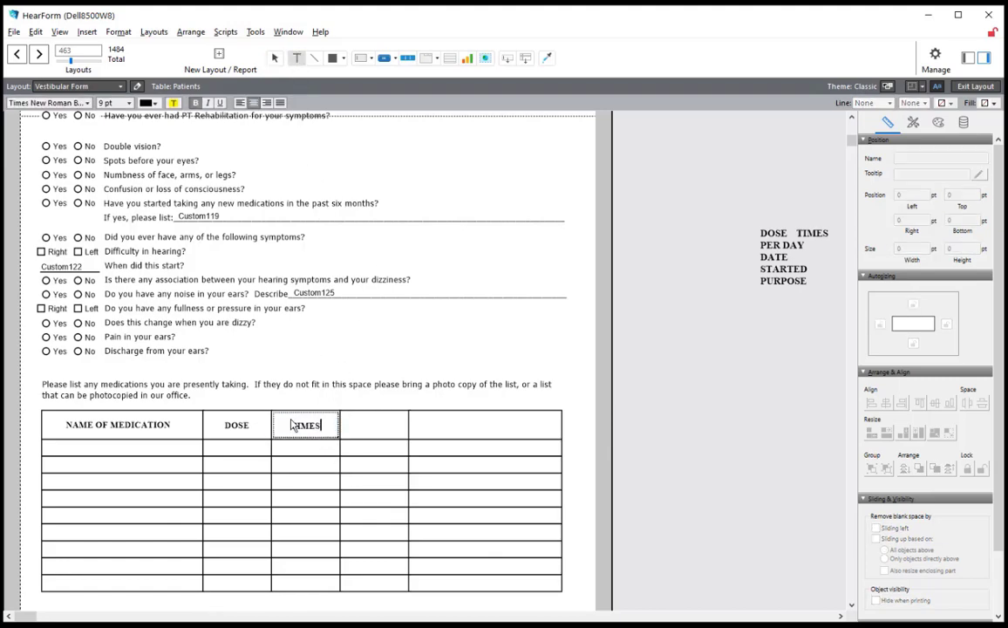
key(Return)
text(PE)
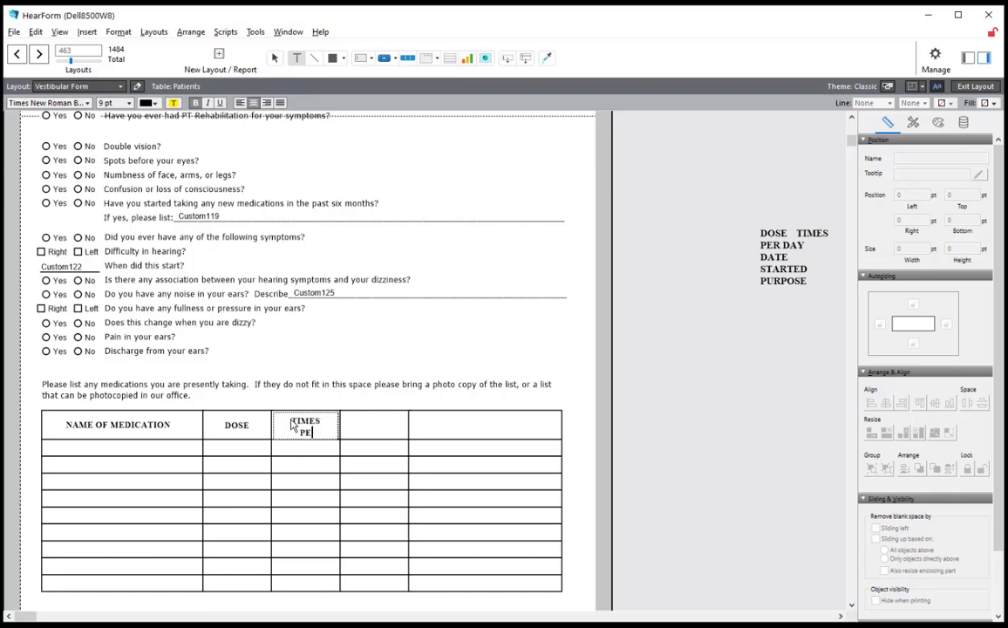
text(R DAY)
key(Escape)
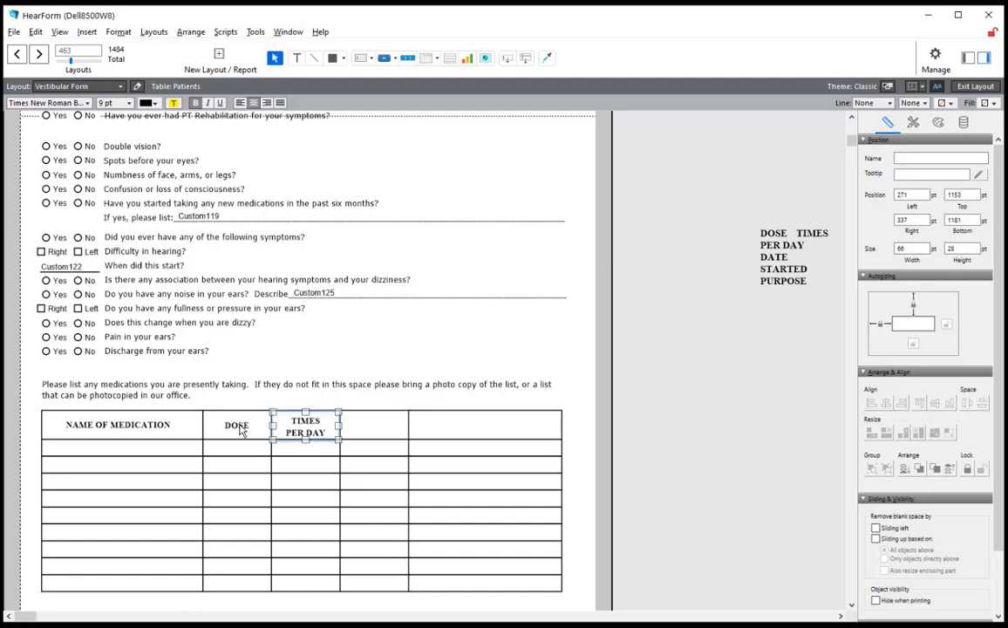
drag(242, 429, 381, 424)
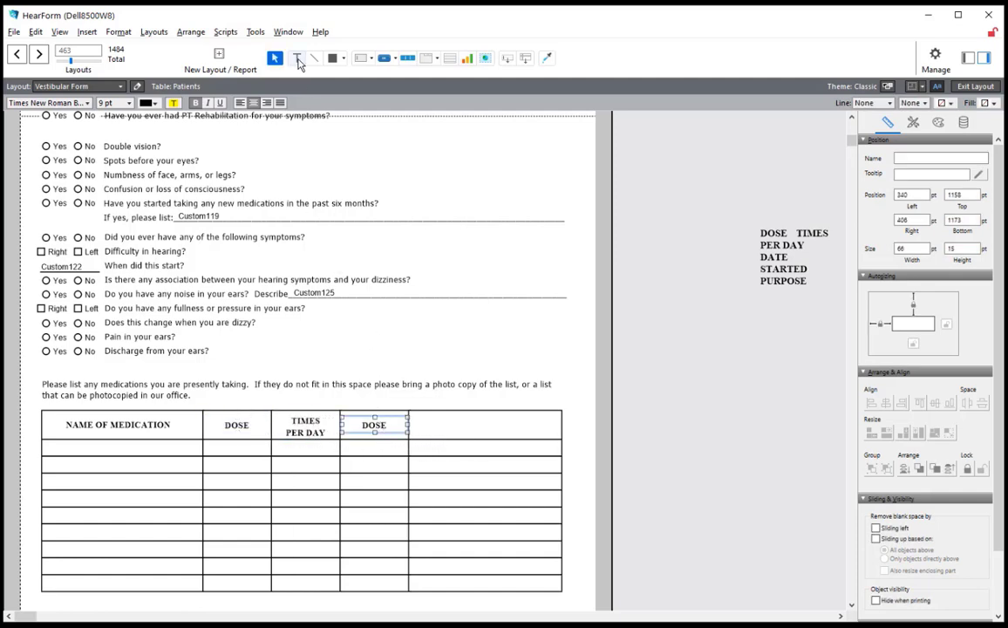
click(296, 58)
double_click(374, 424)
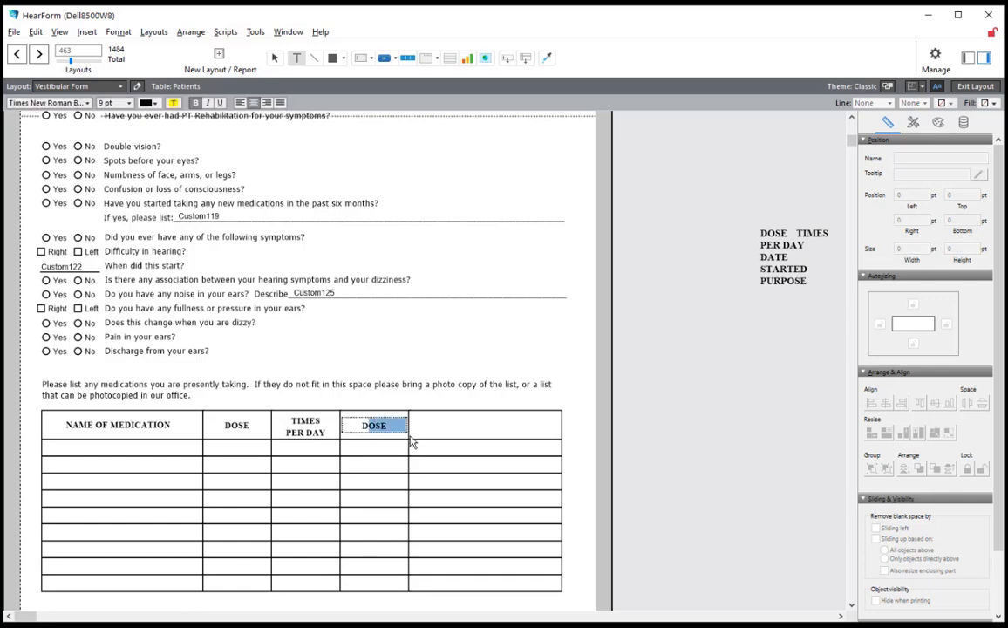
text(DATE)
key(Escape)
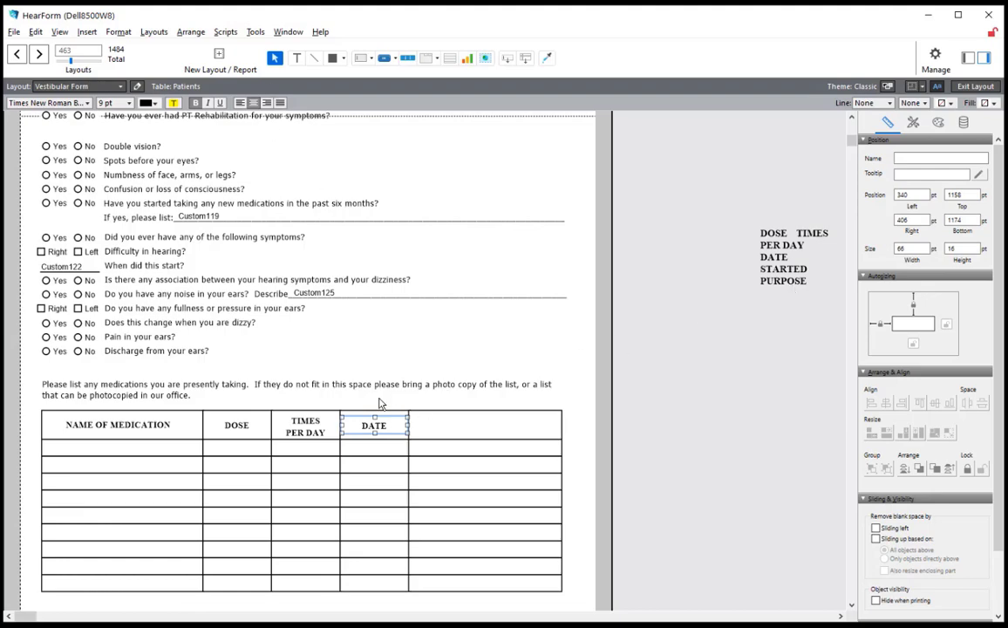
click(682, 431)
click(375, 425)
key(Delete)
Set the line spacing height of the TIMES PER DAY heading to 0.9 lines
click(287, 430)
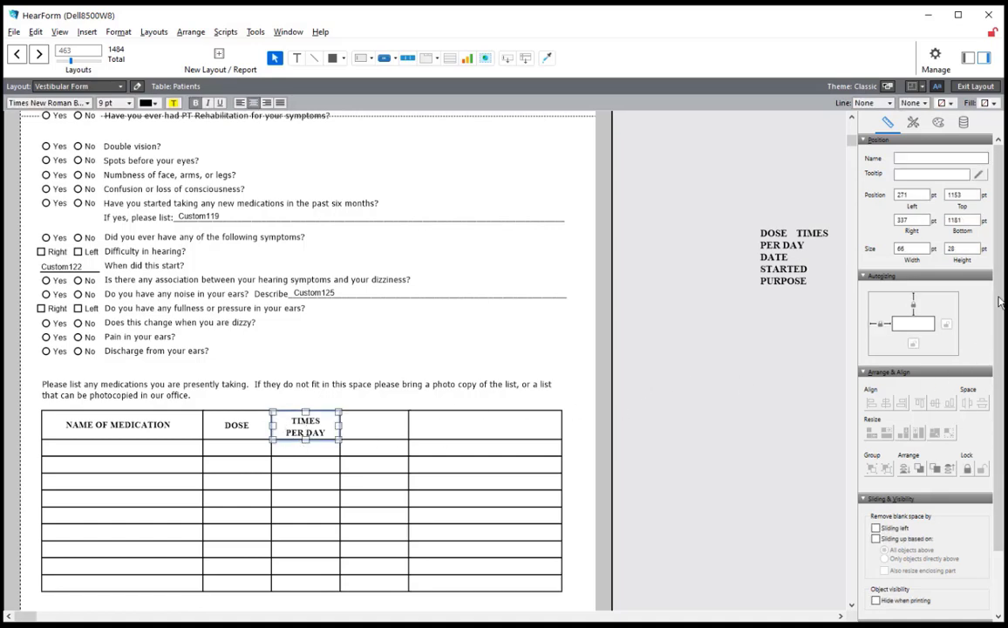
click(937, 122)
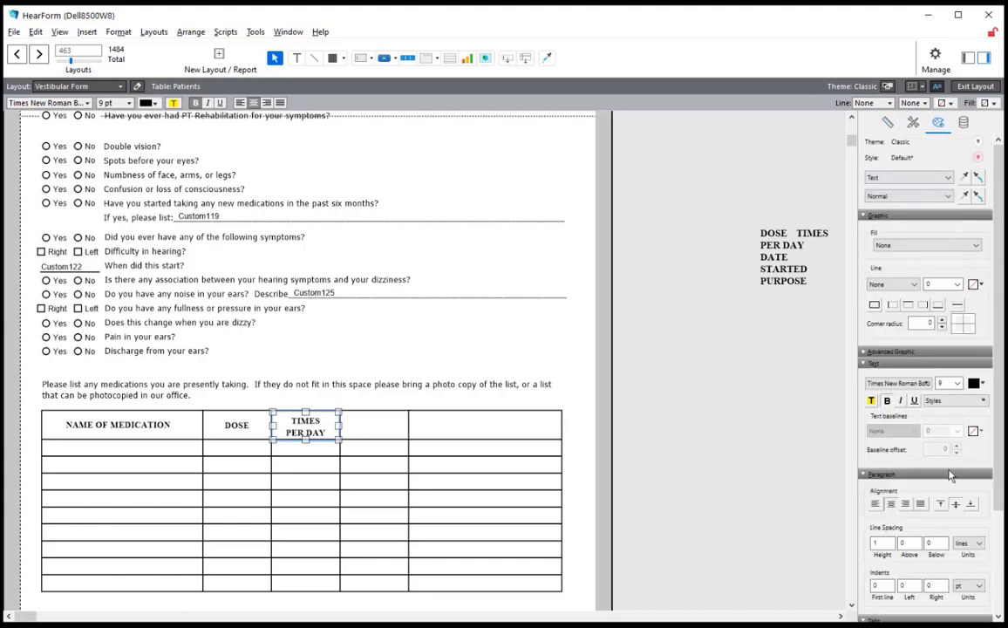
drag(883, 543, 855, 536)
text(0.9)
key(Tab)
click(393, 442)
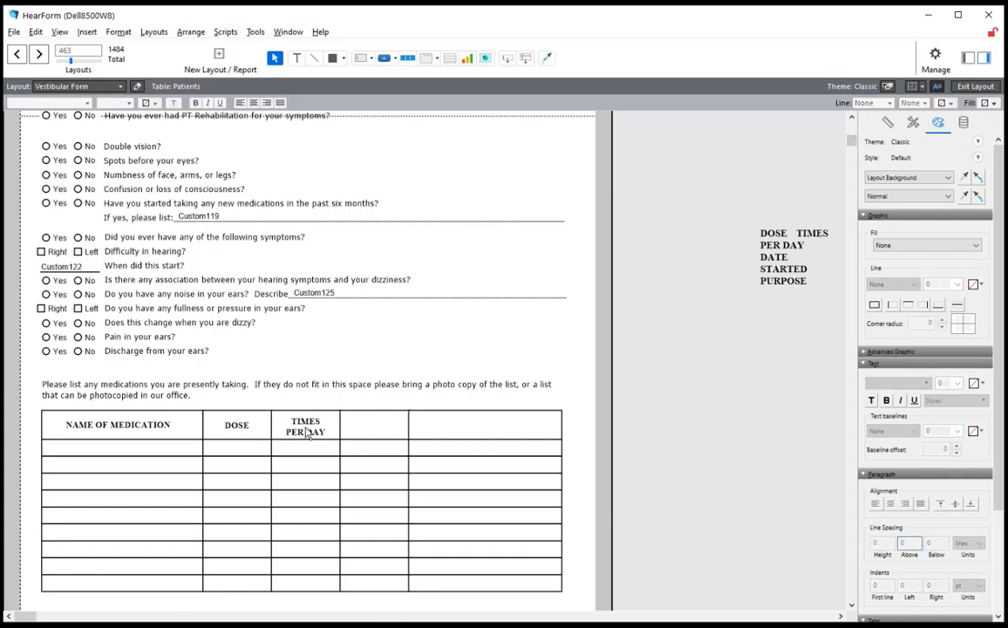
Duplicate the TIMES PER DAY heading into the fourth header cell and retype it as DATE / STARTED on two lines
drag(306, 433, 373, 429)
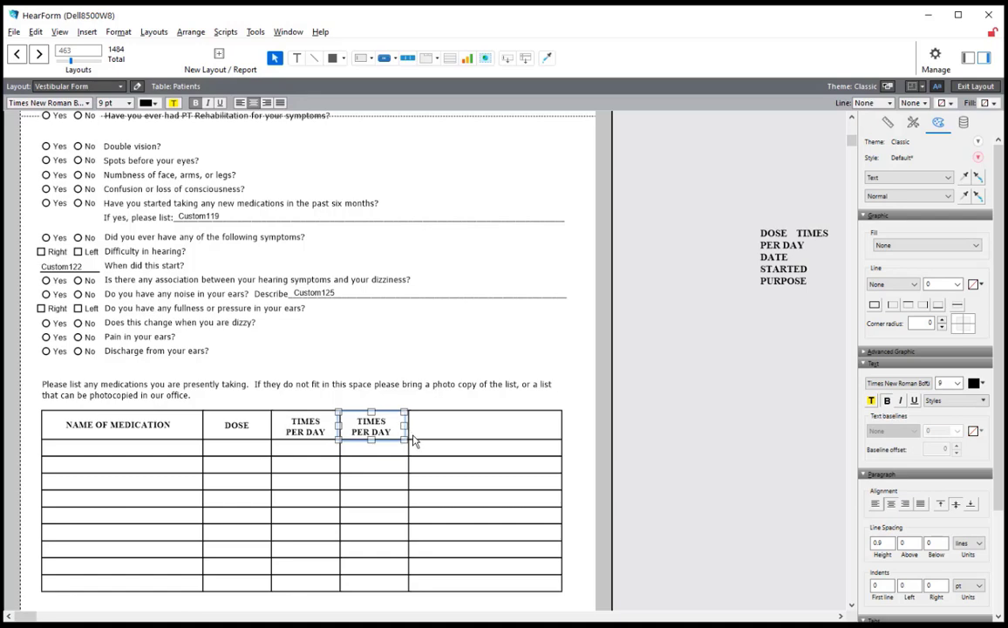
key(Right)
key(Right)
key(Right)
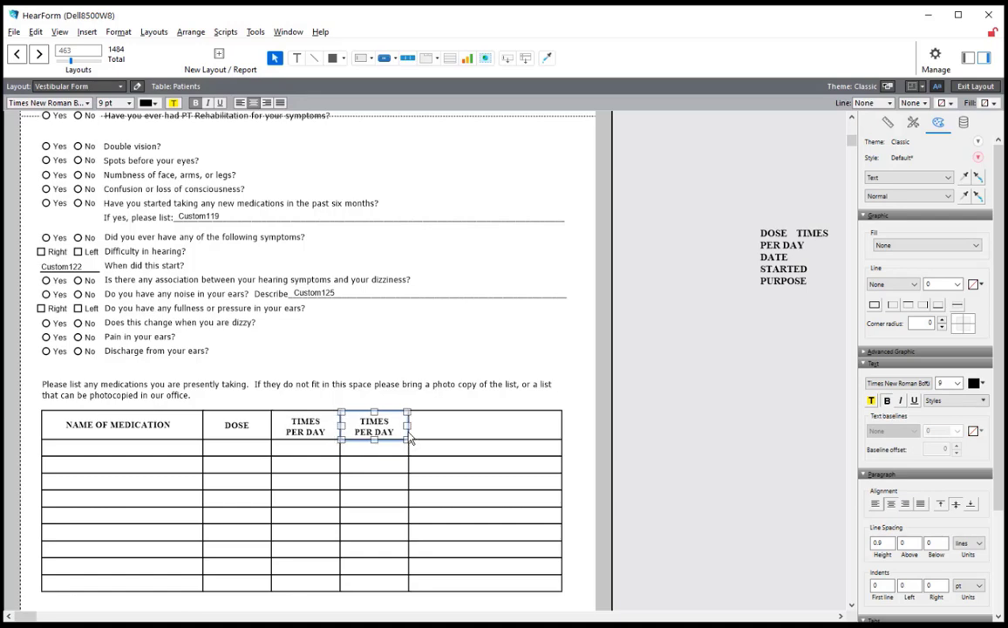
click(297, 60)
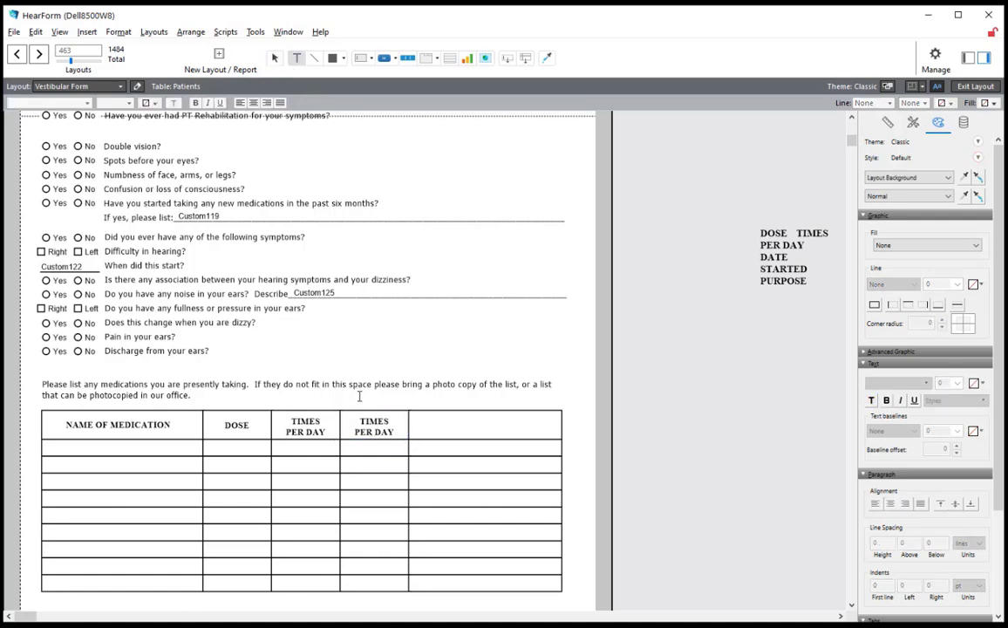
triple_click(372, 424)
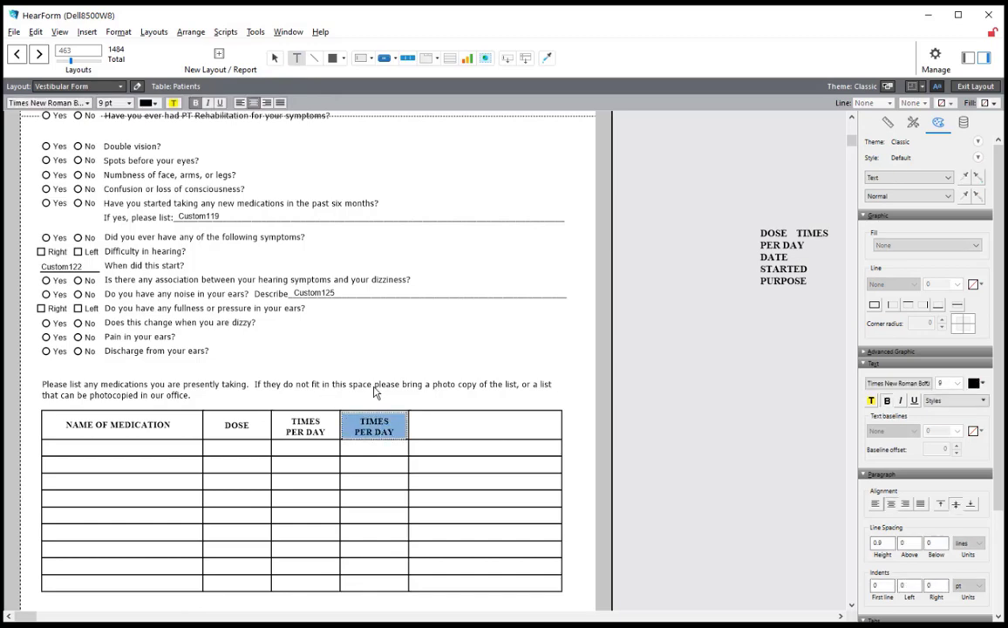
text(DATE)
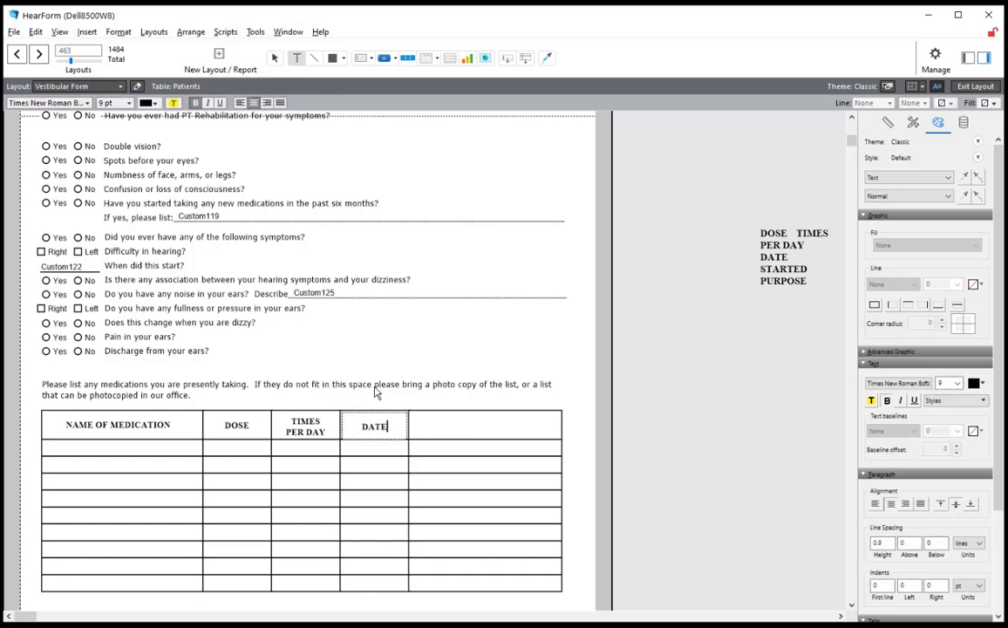
key(Return)
text(STARTED)
key(Escape)
Duplicate the DOSE heading into the fifth header cell, filling its width, and retype it as PURPOSE
drag(235, 429, 560, 425)
click(296, 58)
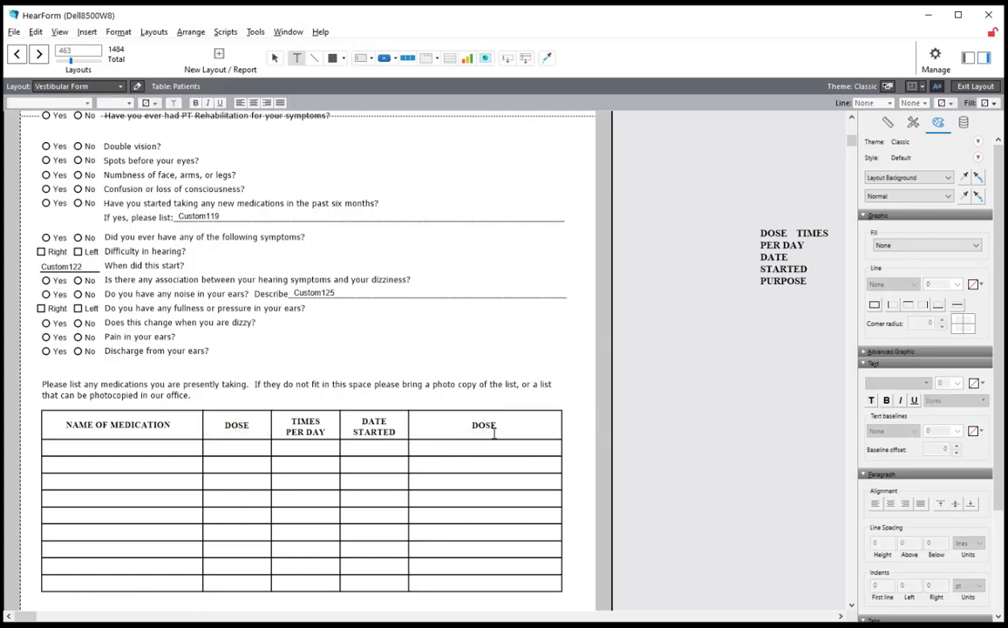
double_click(502, 424)
text(P)
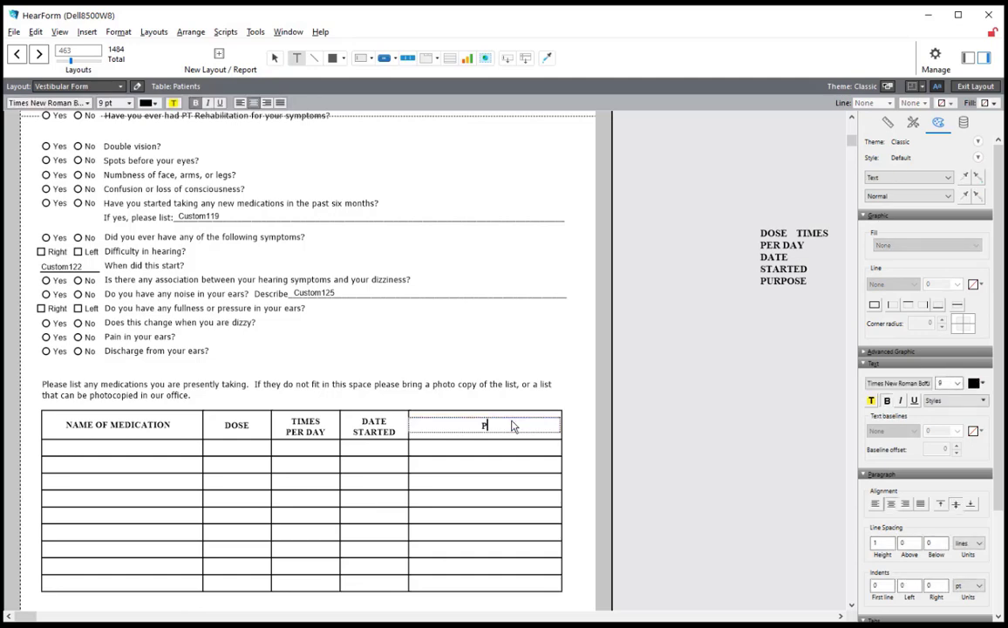
text(URPOSE)
Delete the leftover heading text block lying outside the page area
click(274, 58)
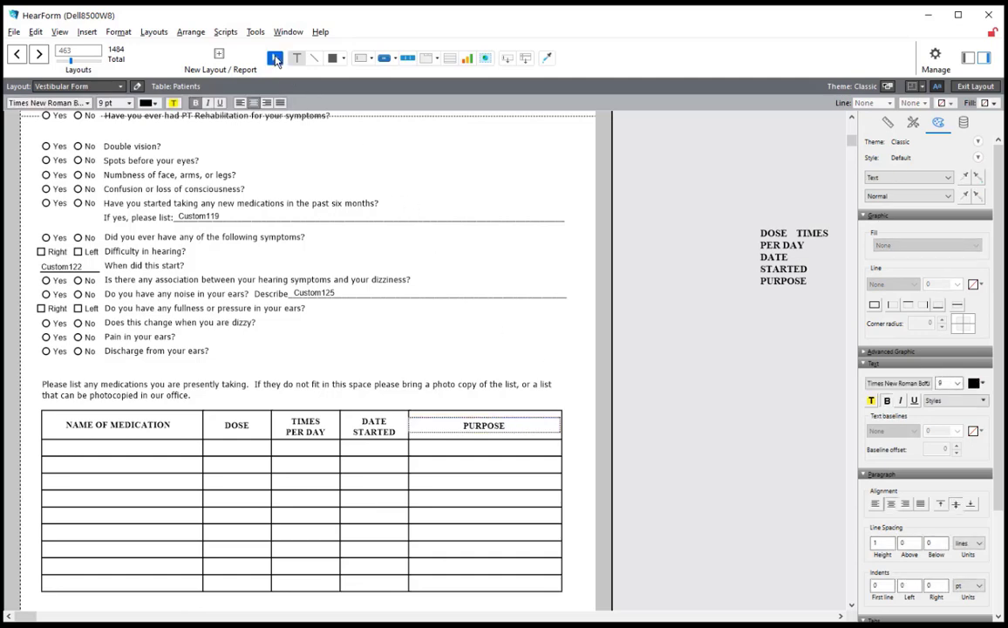
click(795, 280)
key(Delete)
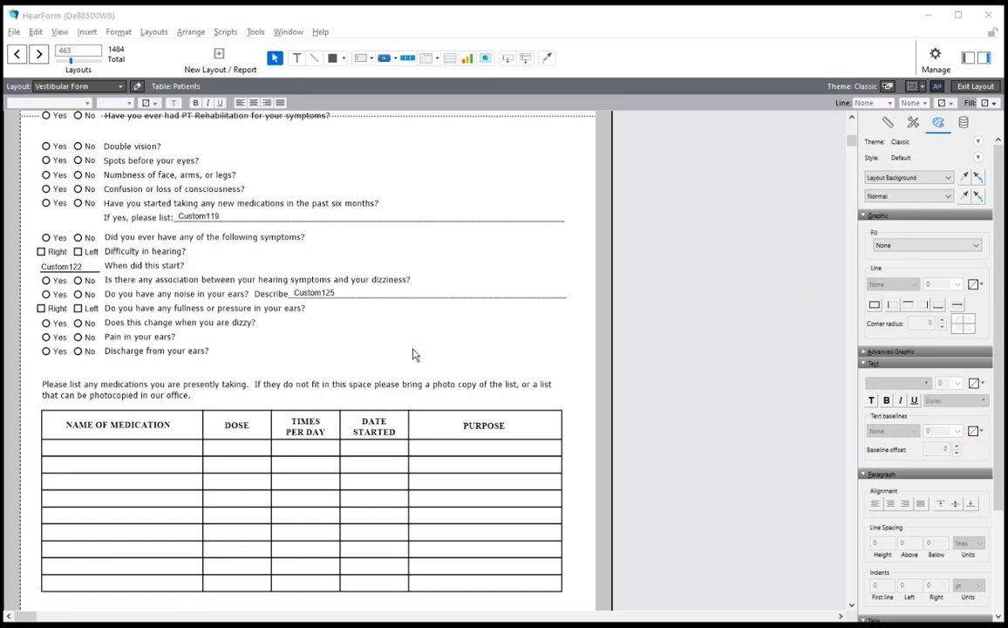
Check which fields are assigned to the "Discharge from your ears?" radio buttons and the "When did this start?" box
click(70, 355)
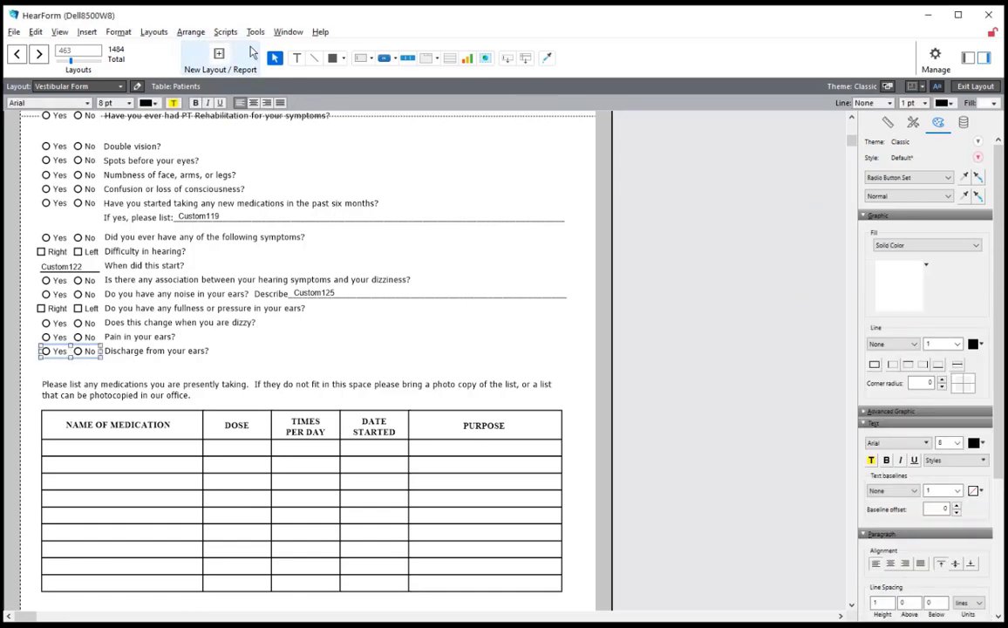
double_click(53, 355)
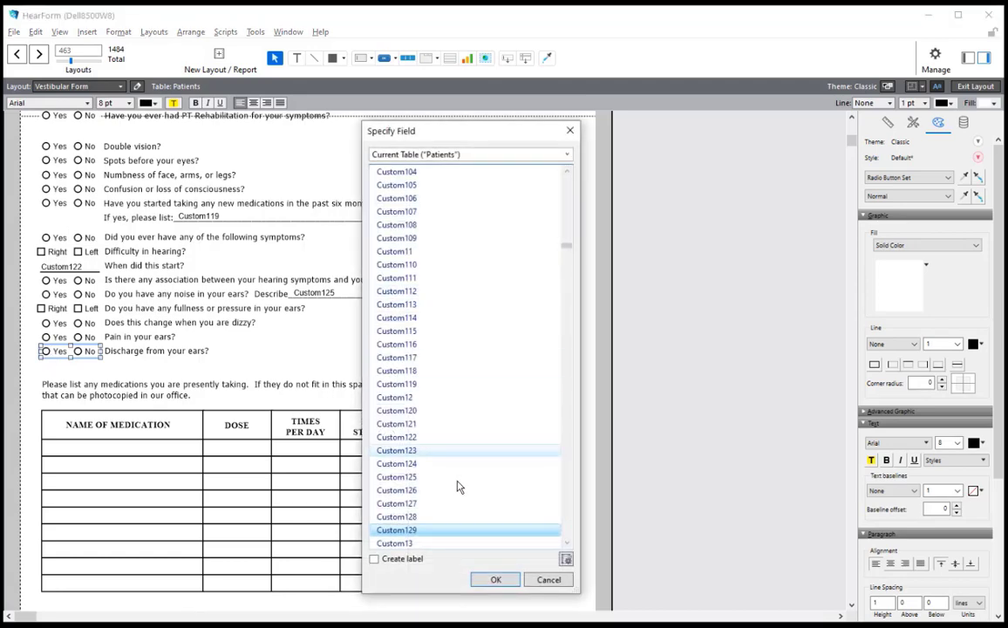
click(549, 579)
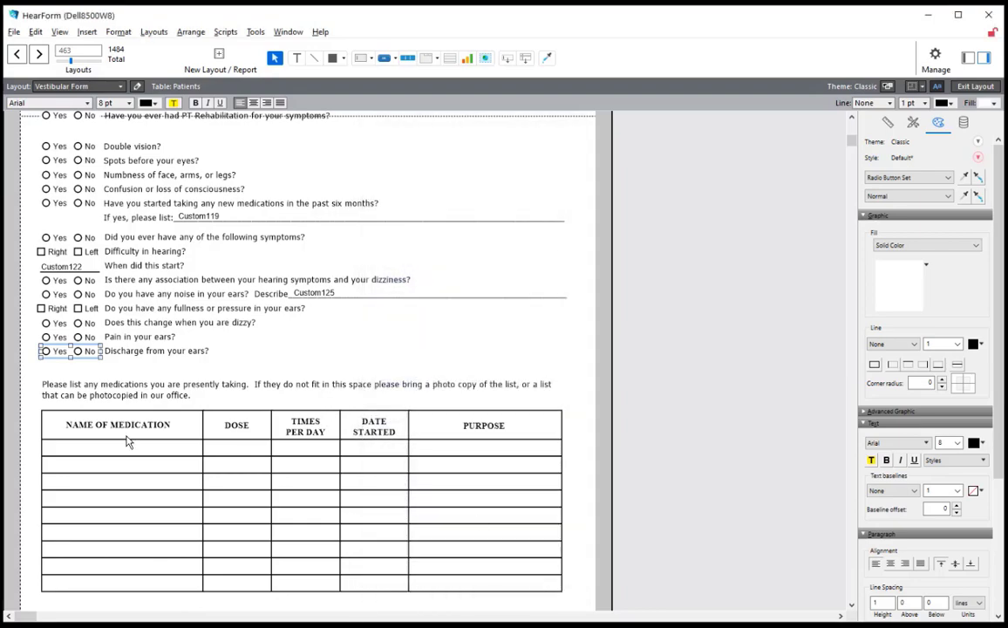
click(79, 269)
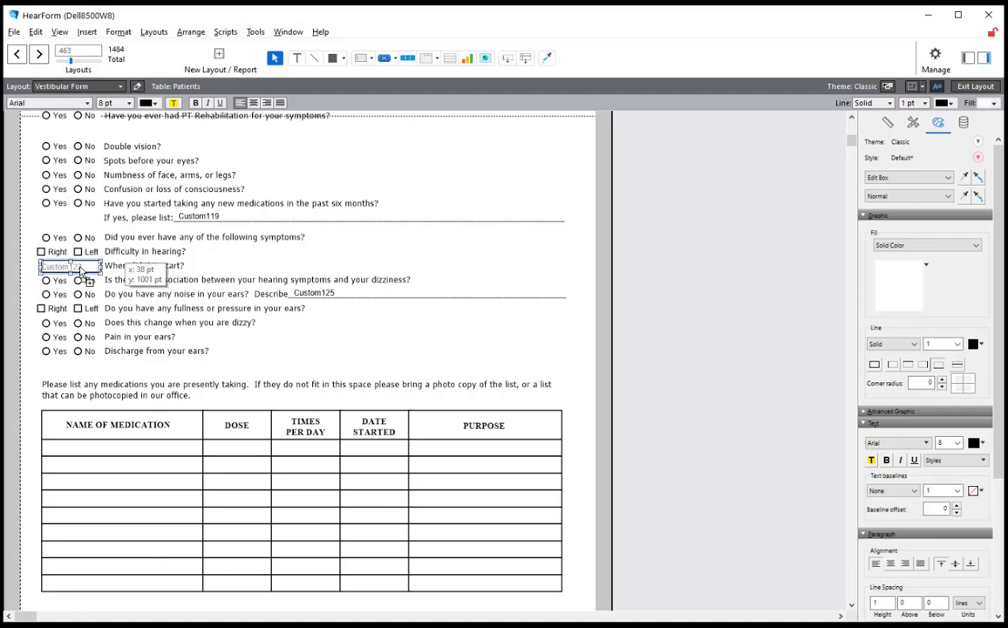
double_click(70, 266)
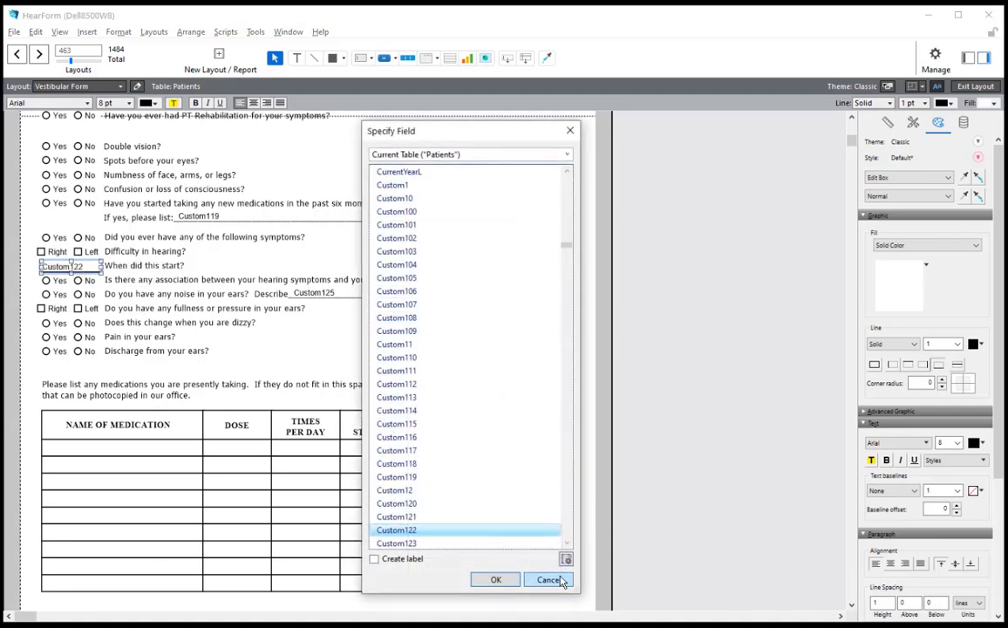
click(549, 579)
click(294, 267)
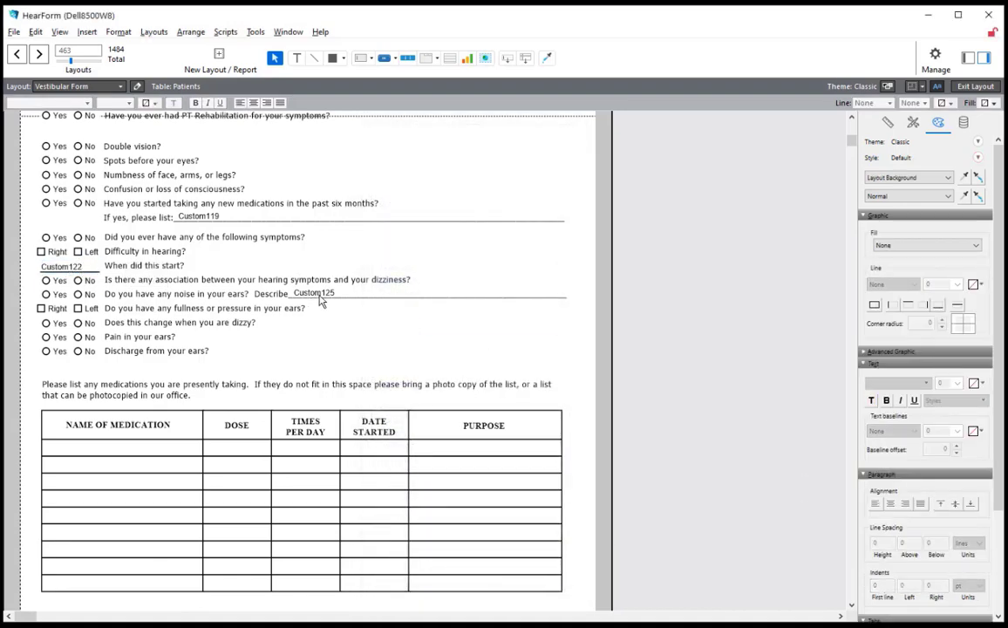
Duplicate the Custom125 field into the first NAME OF MEDICATION row, assign it to Custom130 and resize it to fill the cell
drag(321, 300, 71, 455)
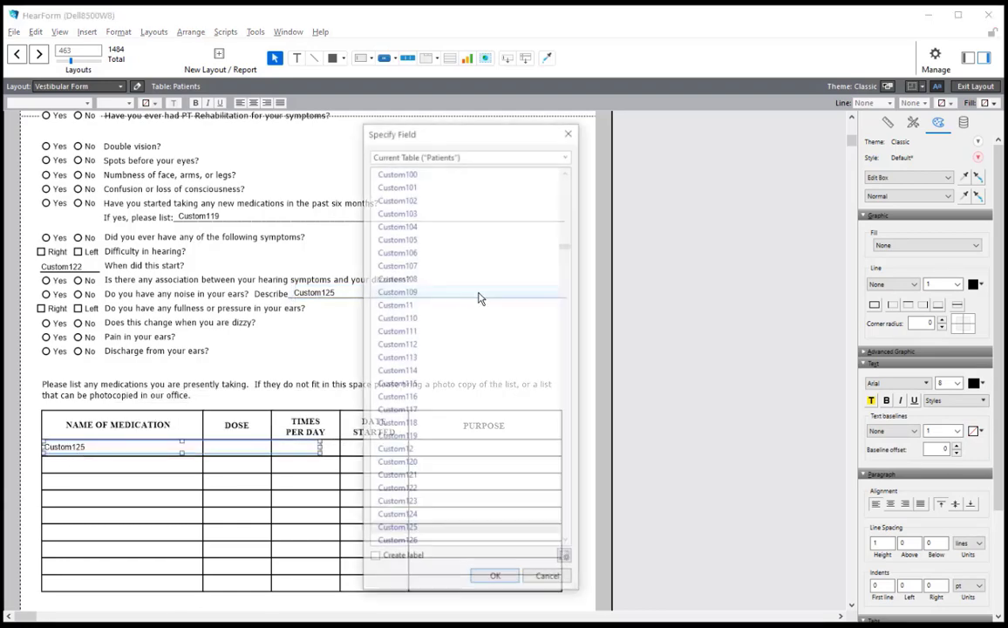
scroll(444, 504, down, 3)
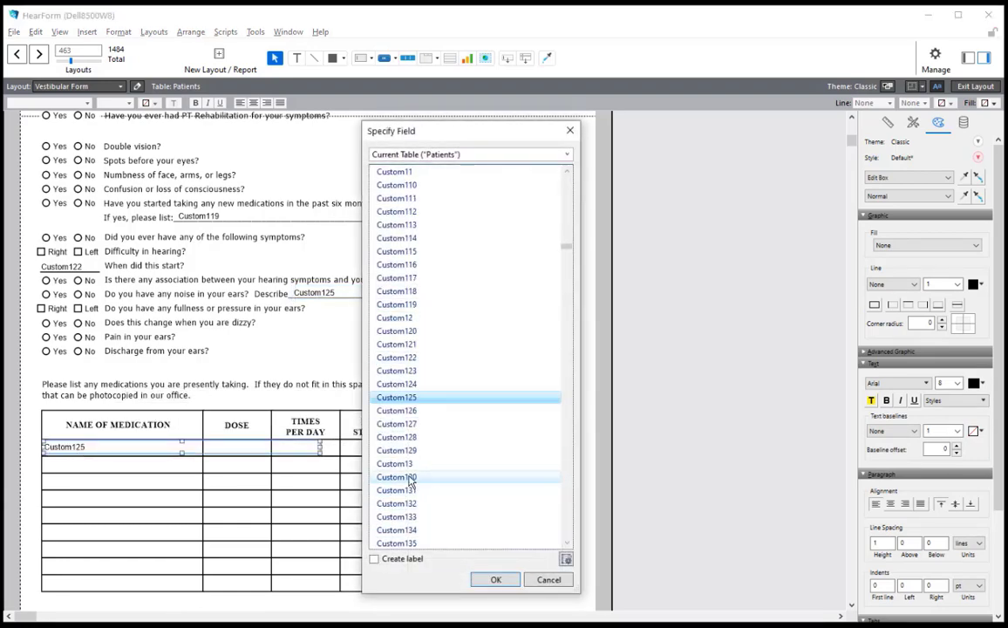
click(409, 478)
click(487, 580)
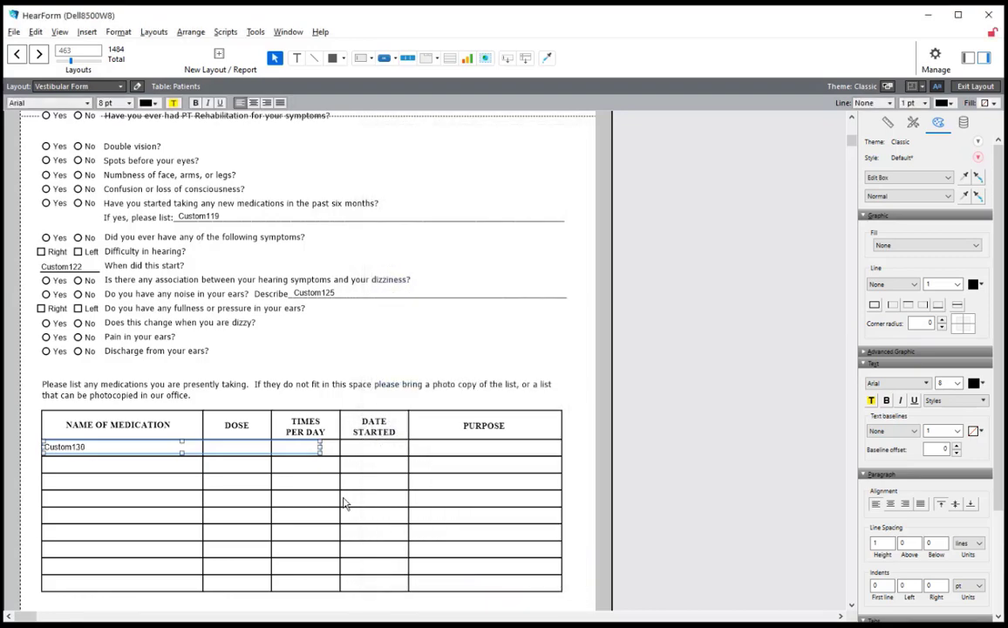
drag(319, 450, 202, 454)
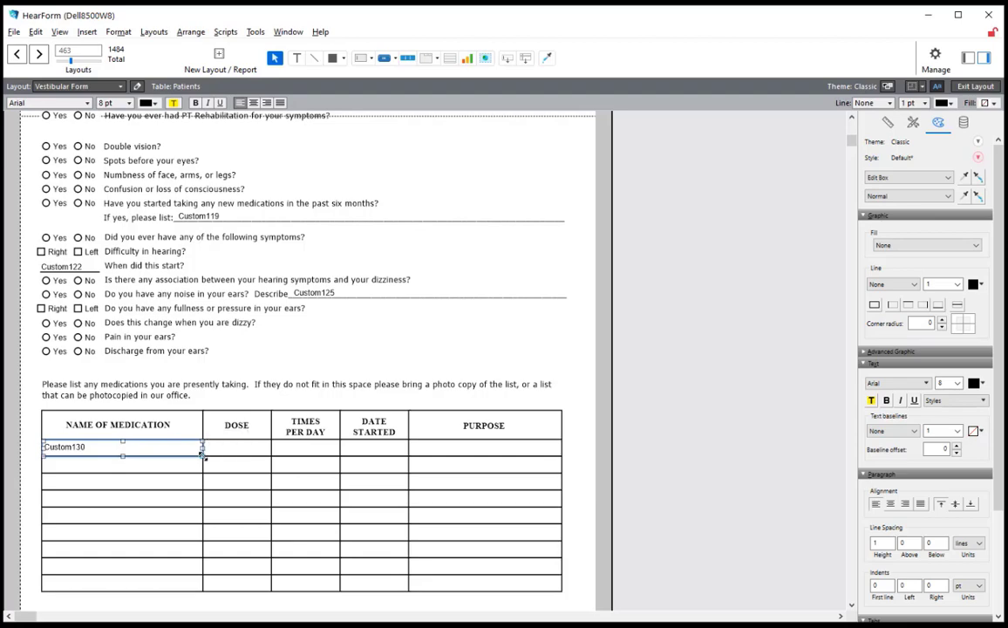
Centre the text of the Custom130 field vertically, keeping it left-aligned
click(116, 33)
mouse_move(127, 86)
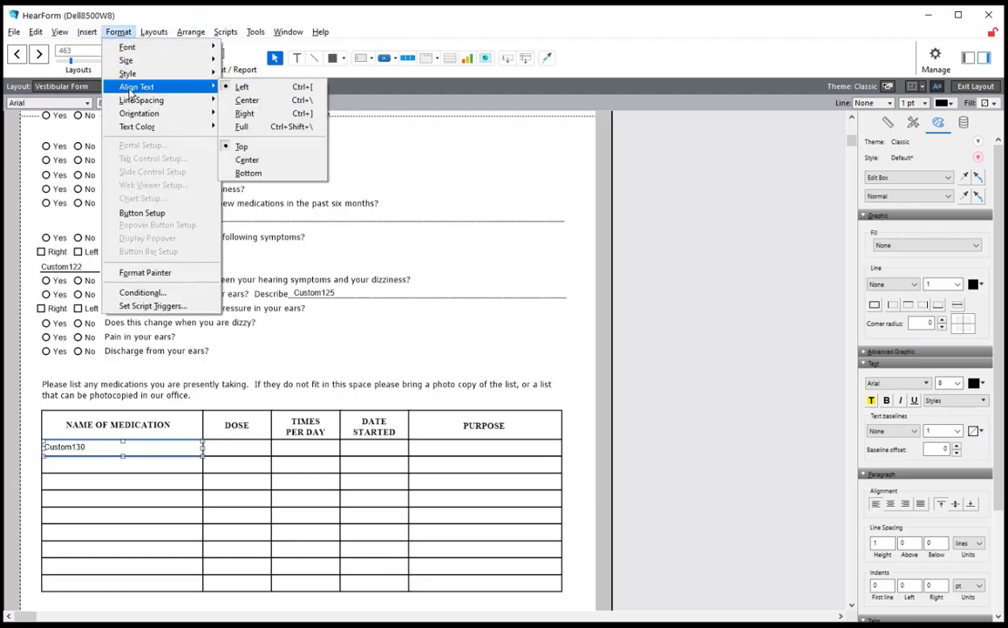
click(242, 159)
click(119, 32)
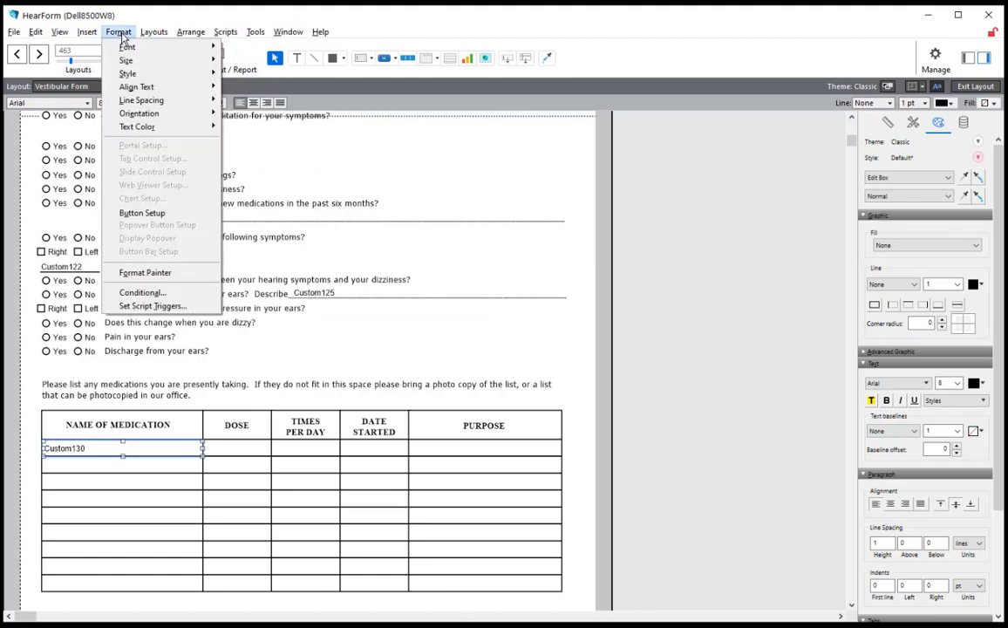
mouse_move(143, 86)
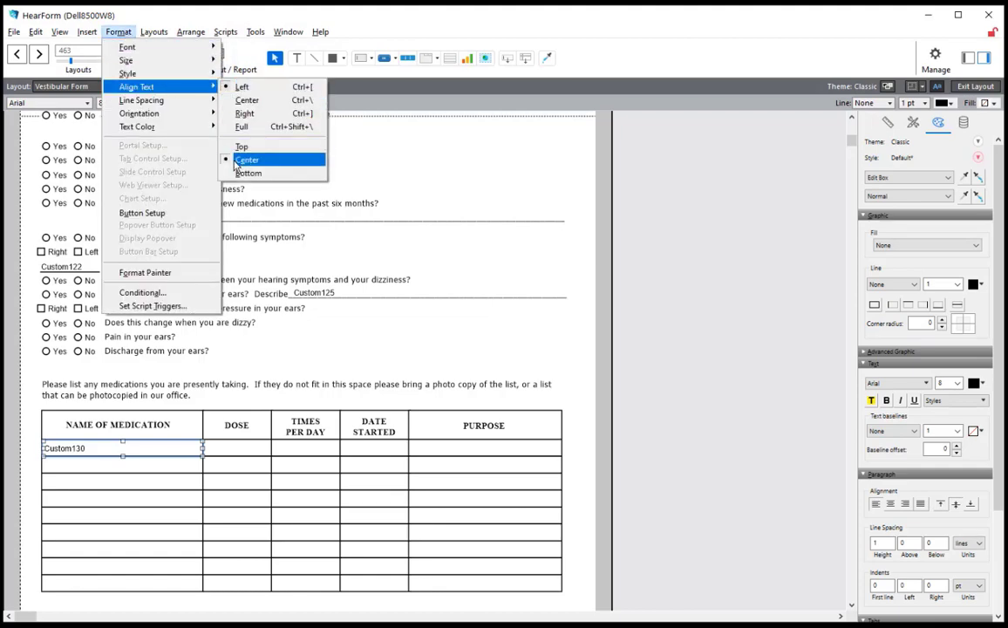
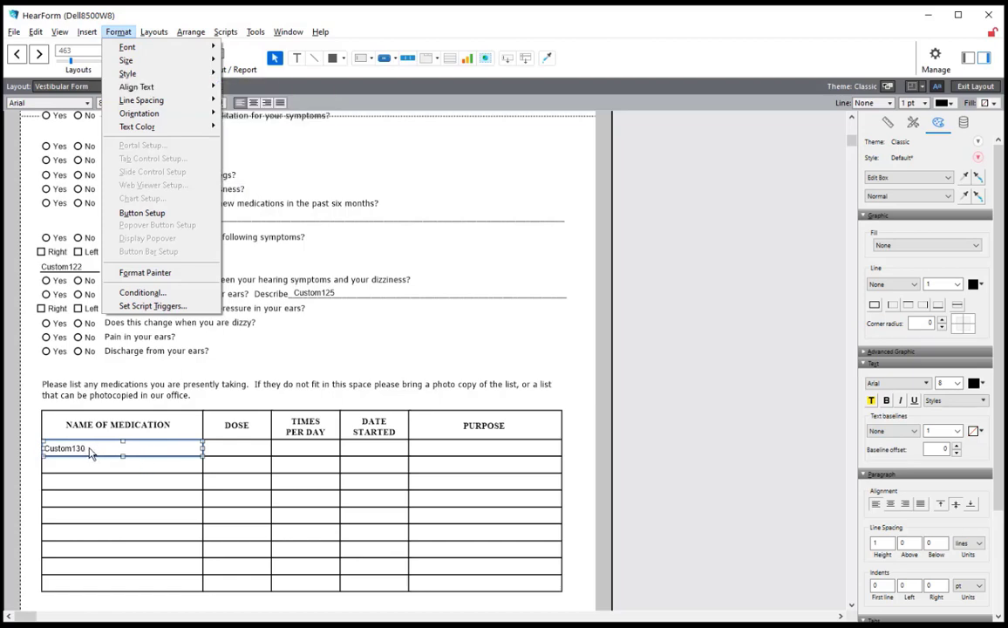
click(667, 320)
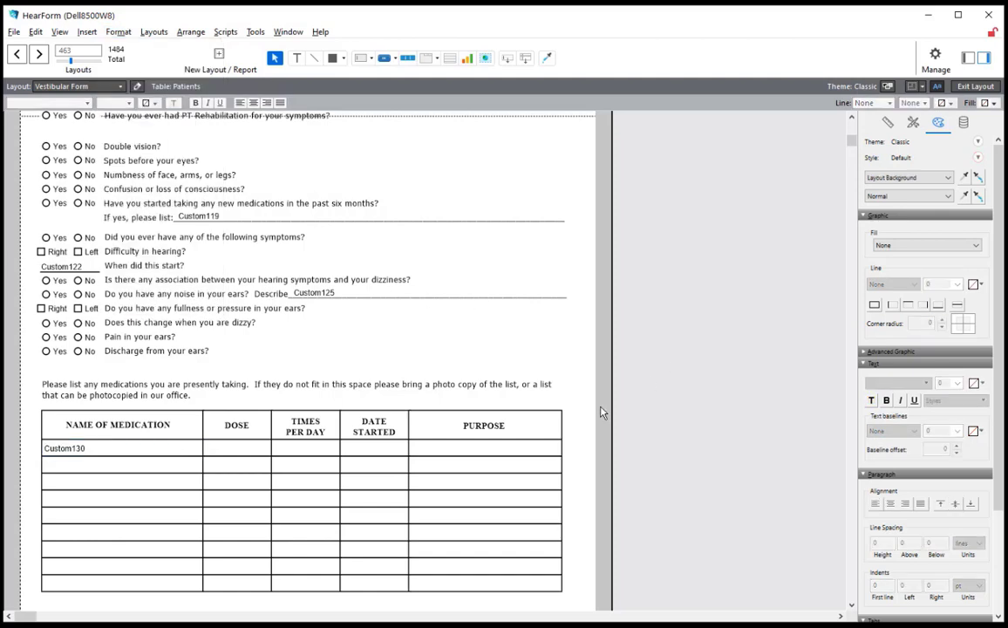
Try a left indent of 8 pt and then 5 pt on the Custom130 field
click(137, 452)
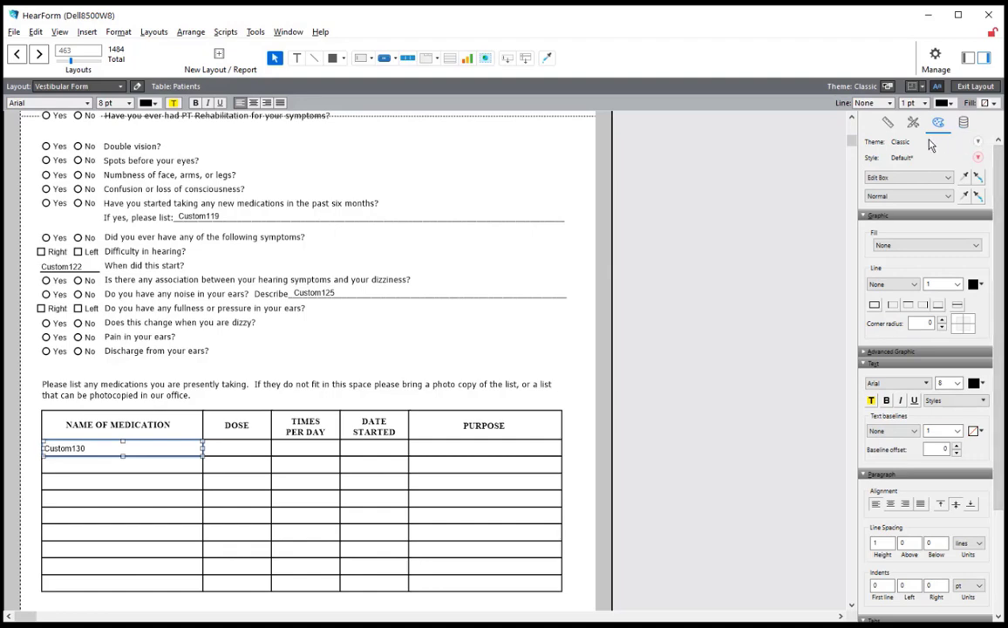
scroll(994, 335, down, 3)
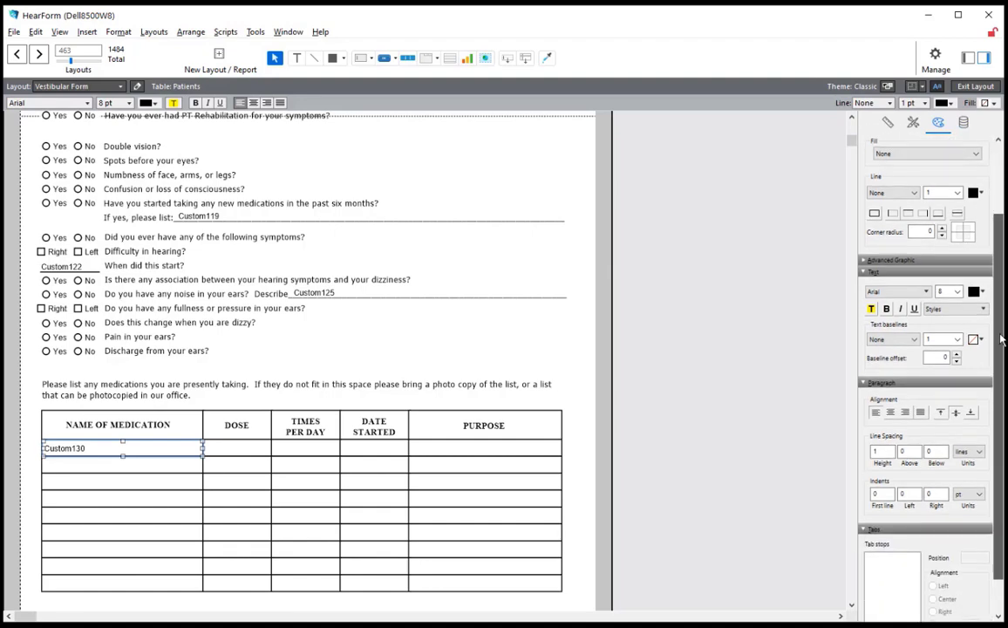
drag(1002, 334, 1001, 320)
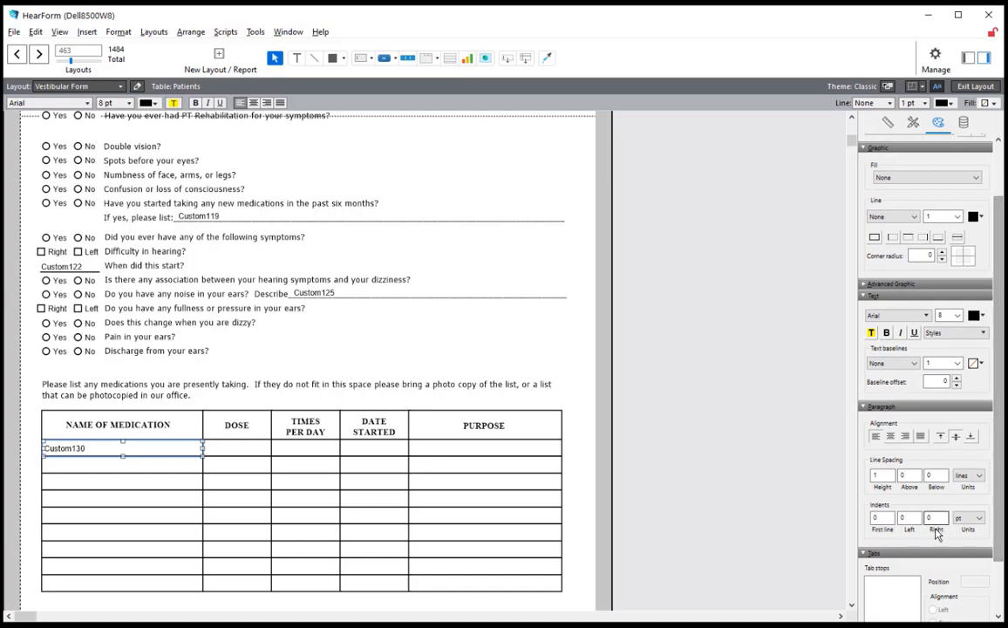
click(909, 517)
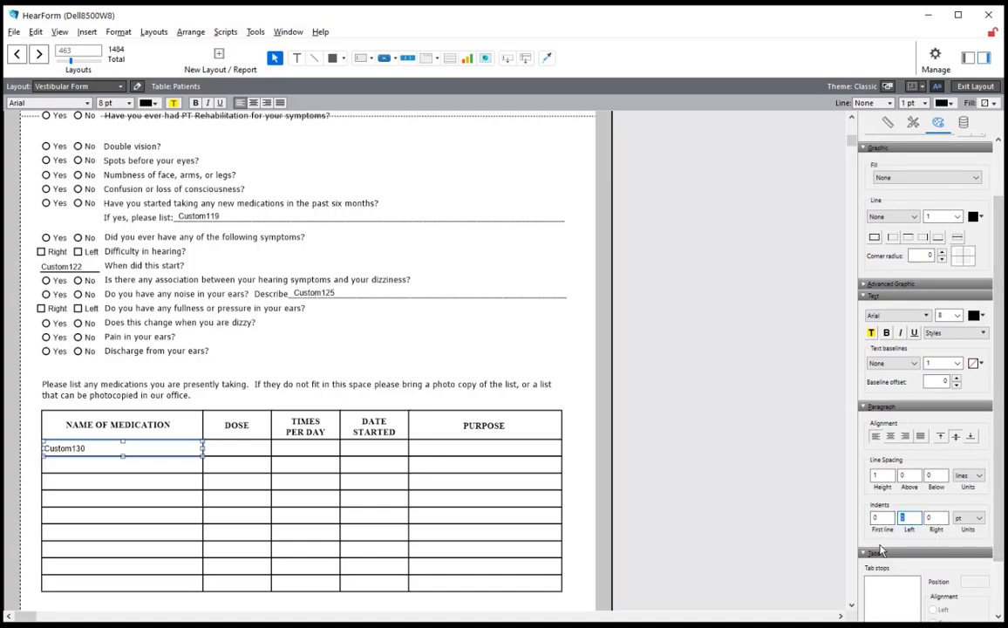
text(8)
key(Tab)
key(shift+Tab)
text(5)
scroll(926, 348, up, 2)
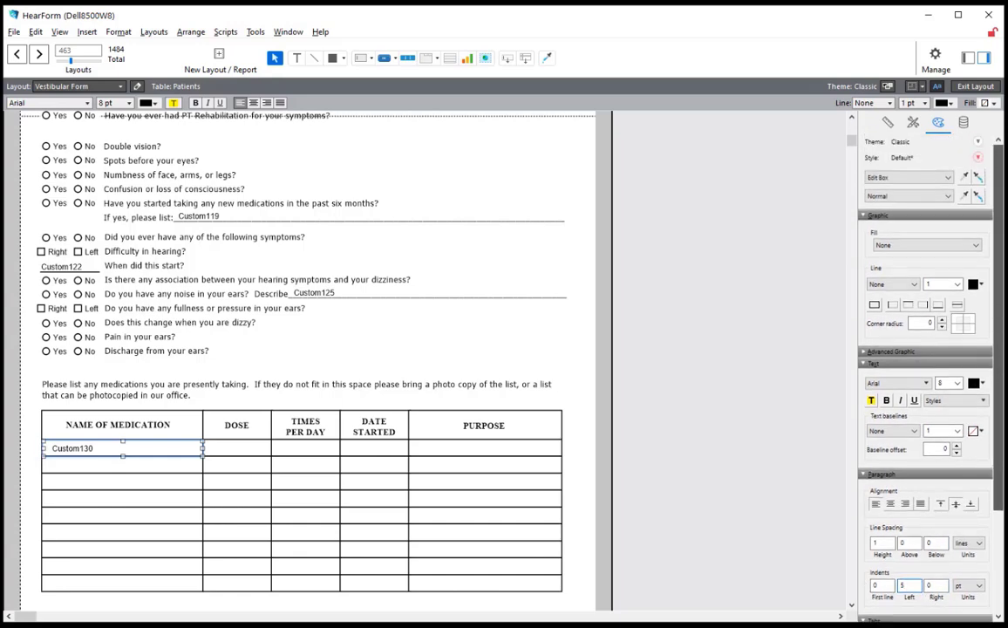
Set the left padding of the Custom130 field to 5
click(863, 353)
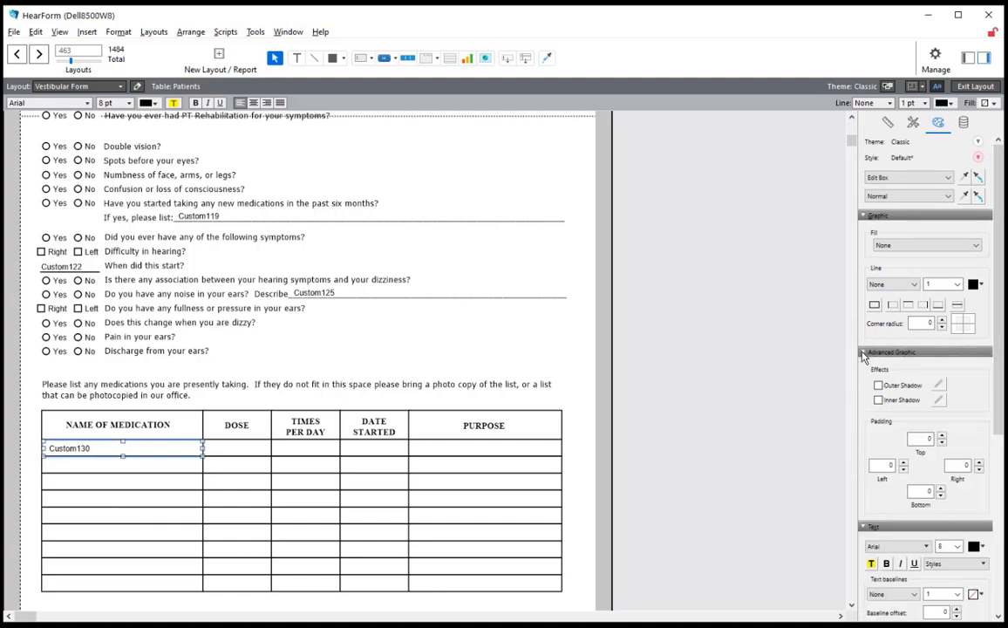
click(903, 463)
click(904, 463)
click(904, 463)
click(904, 464)
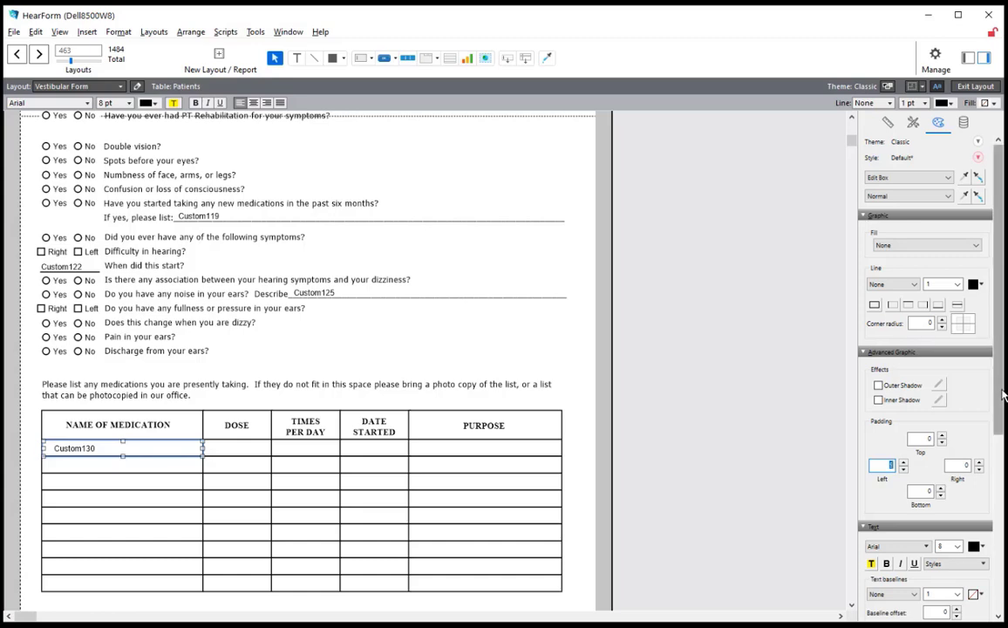
Reset the left indent of the Custom130 field to 0 pt
scroll(924, 392, down, 5)
double_click(904, 522)
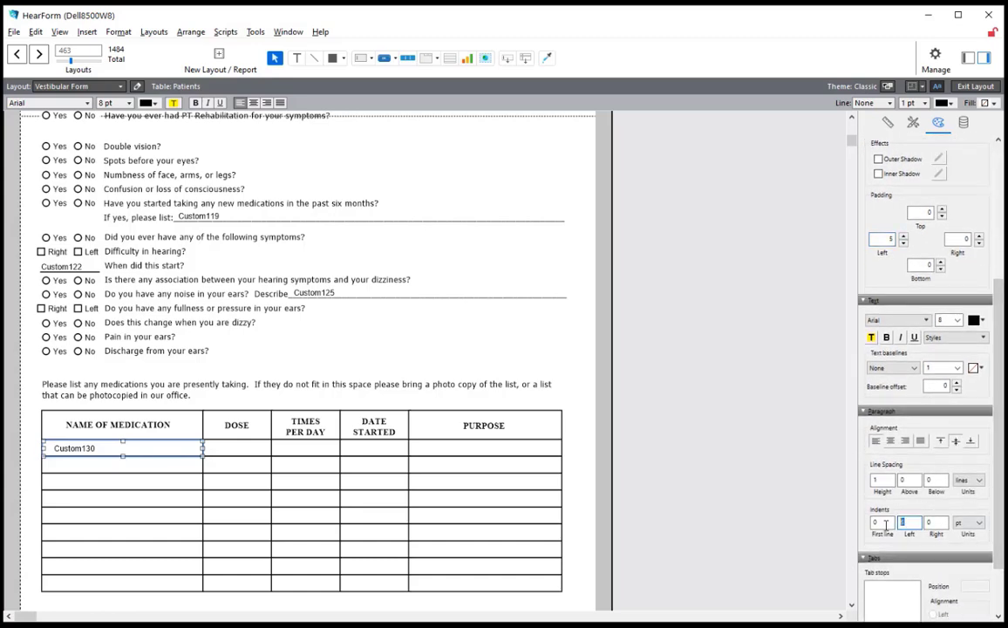
text(0)
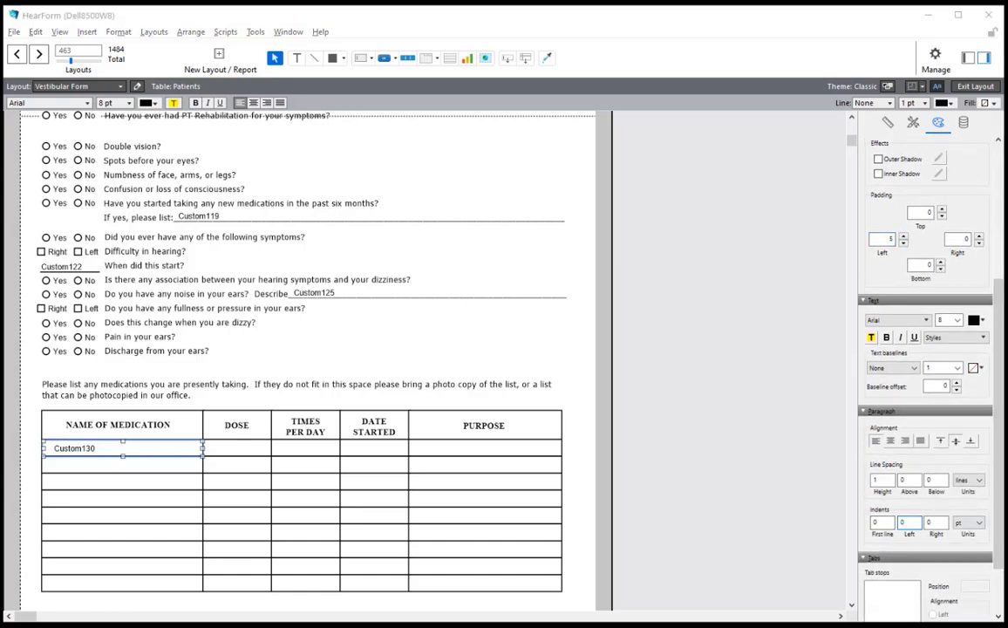
click(678, 491)
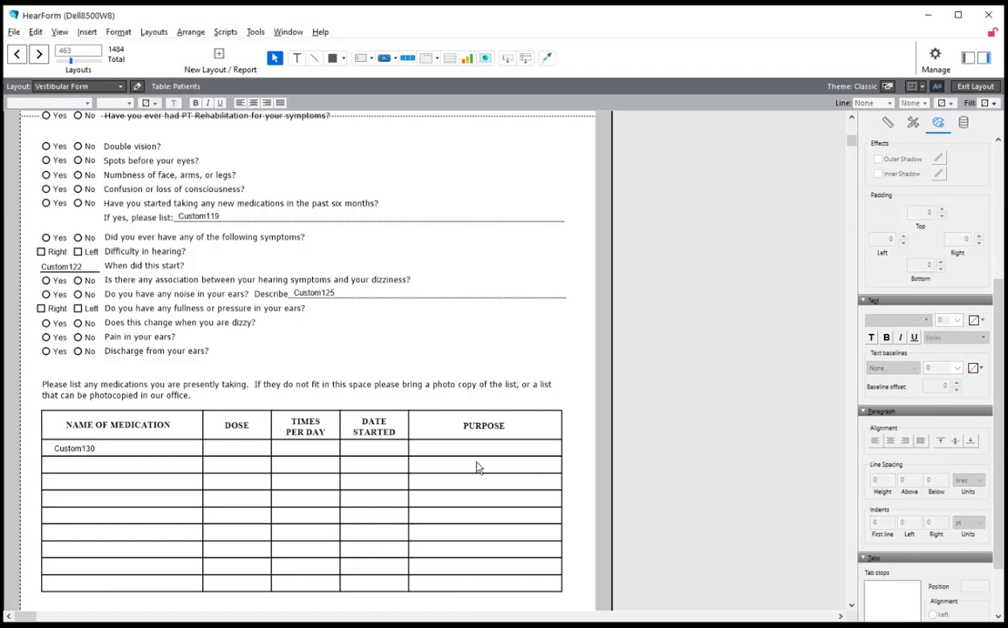
click(151, 459)
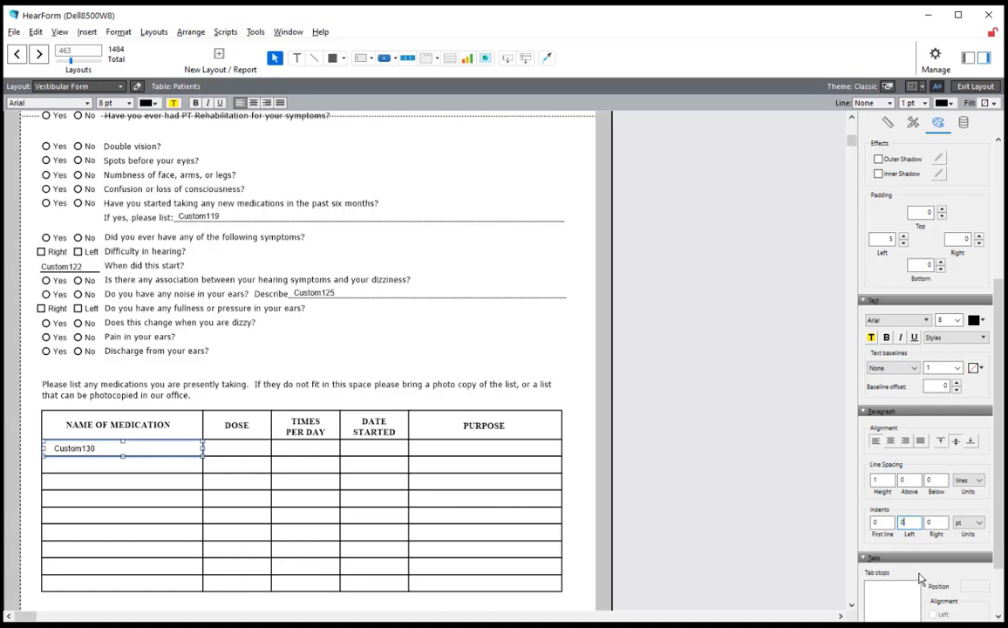
Enter 0 pt as the Custom130 field's left indent and deselect the field
text(0)
key(Tab)
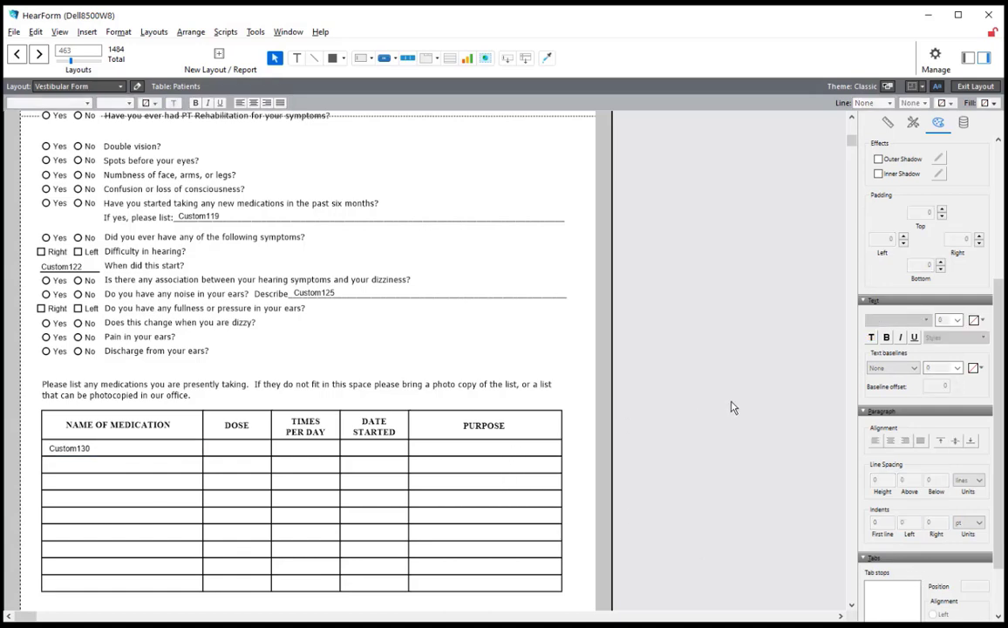
click(258, 482)
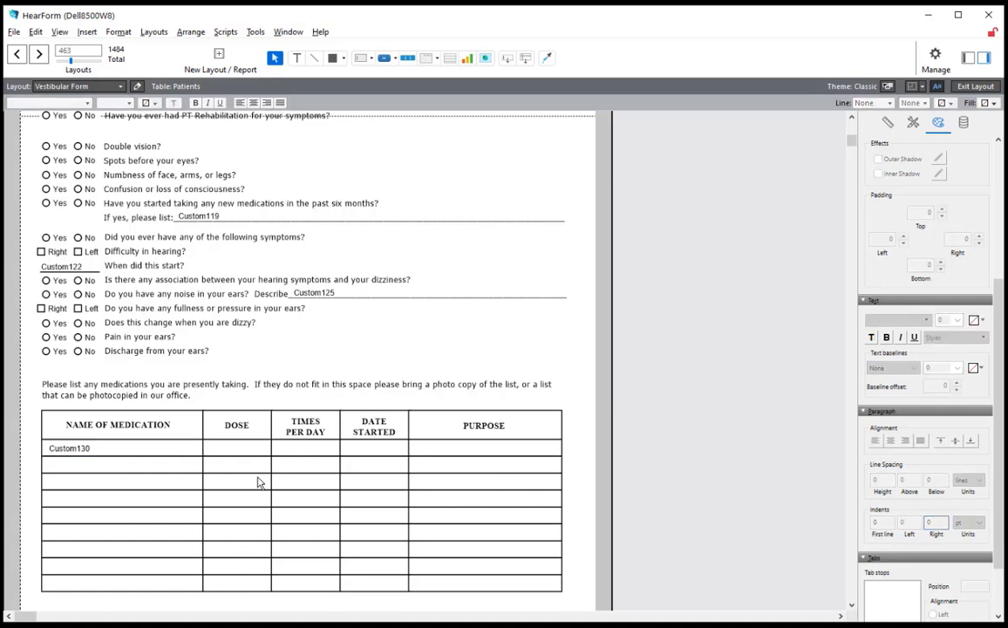
Duplicate the Custom130 field into the first DOSE cell as Custom131 and narrow it to the column's width
click(90, 453)
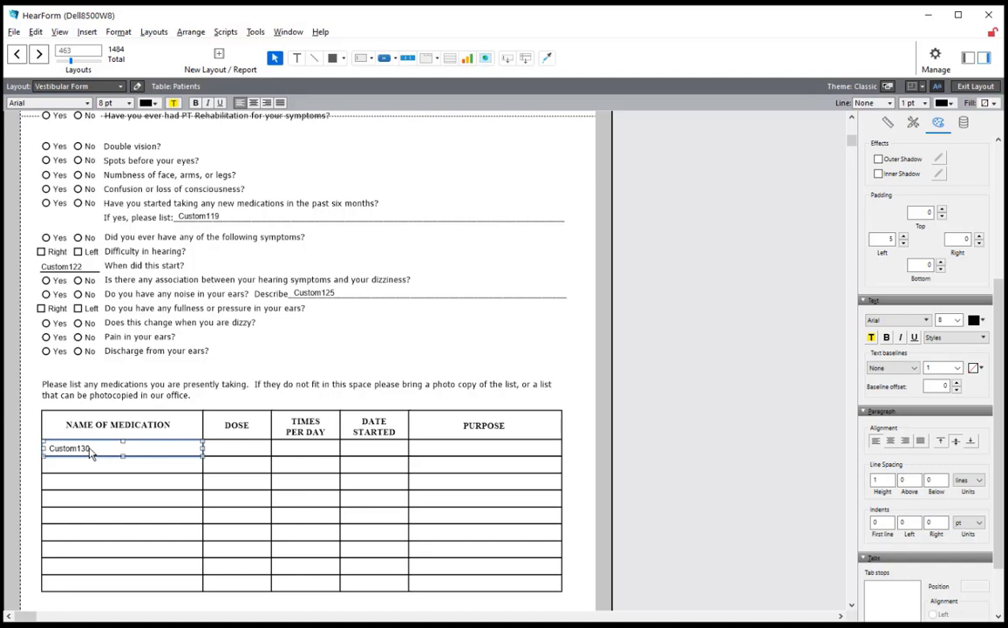
drag(90, 452, 252, 447)
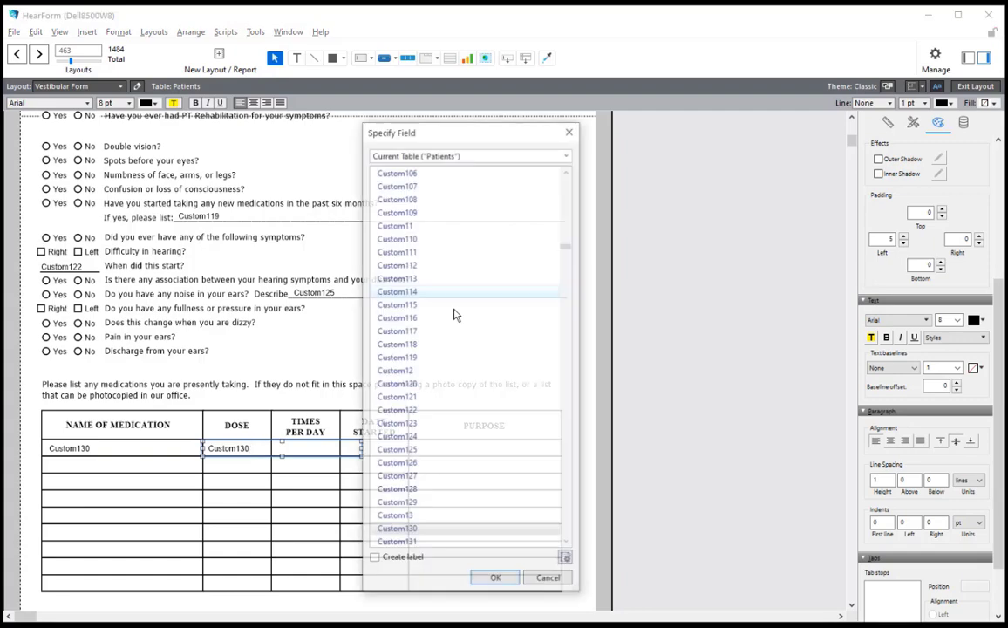
double_click(420, 543)
click(411, 517)
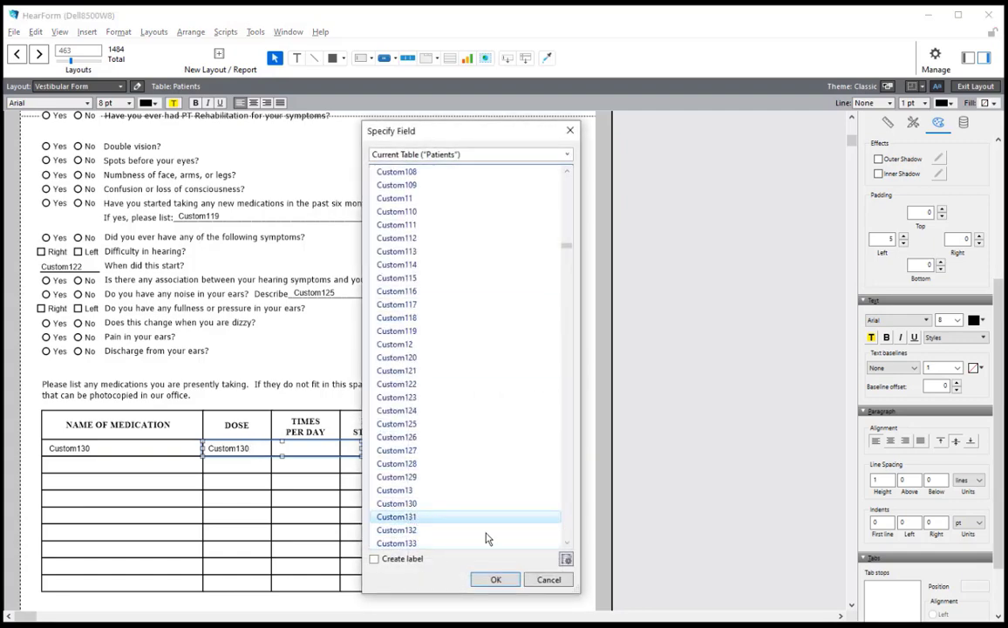
click(499, 578)
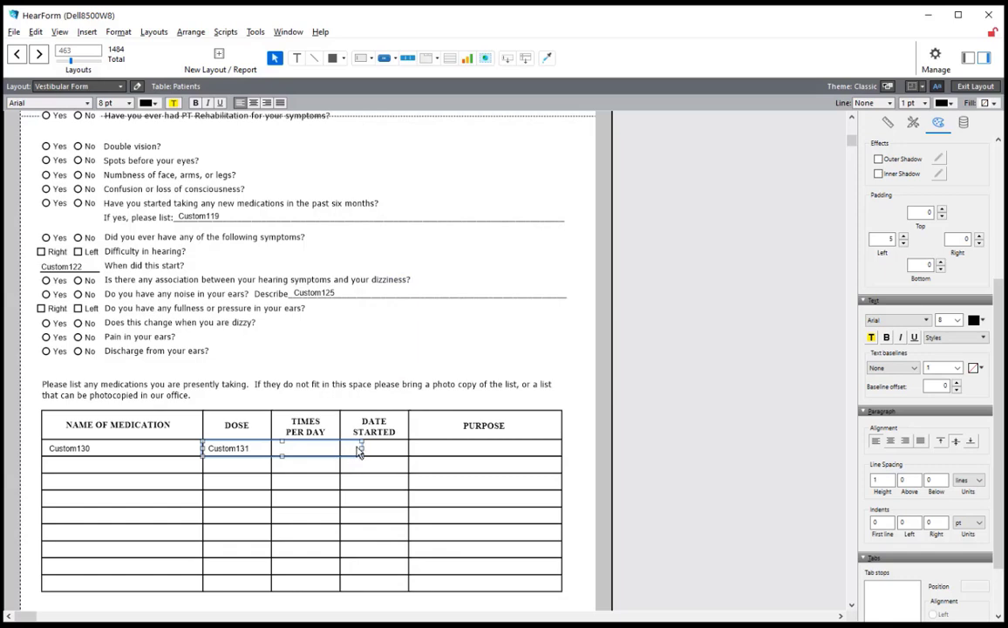
drag(361, 448, 271, 448)
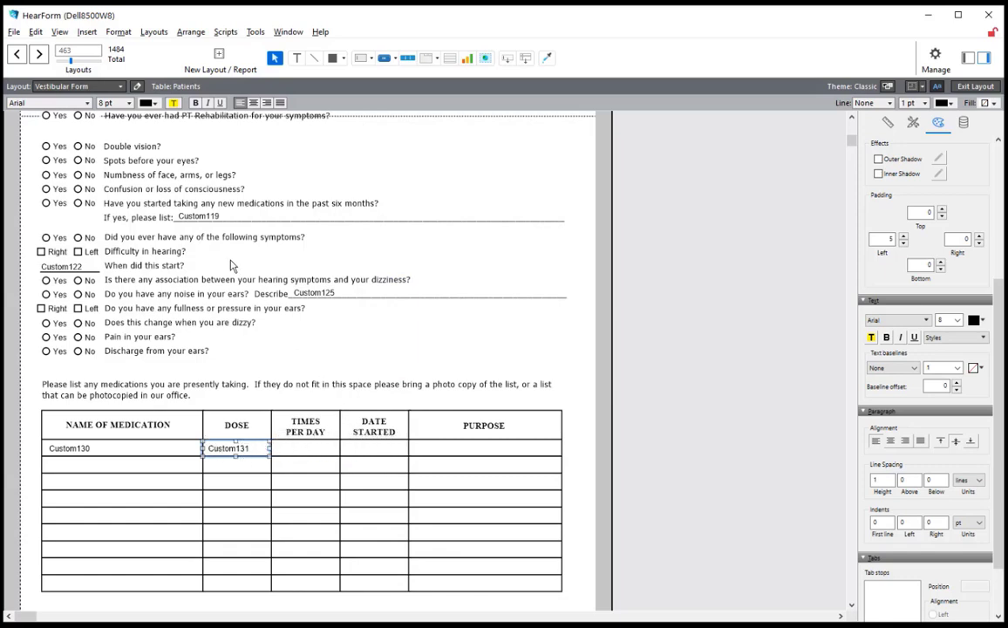
Centre the Custom131 field's text horizontally and set its left padding to 0
click(118, 32)
mouse_move(137, 87)
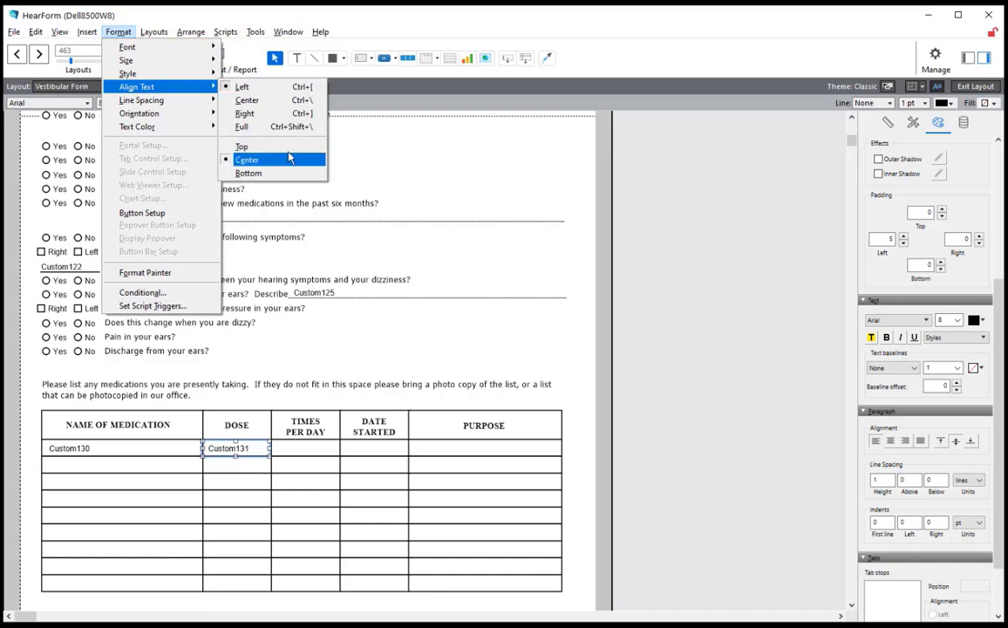
click(247, 100)
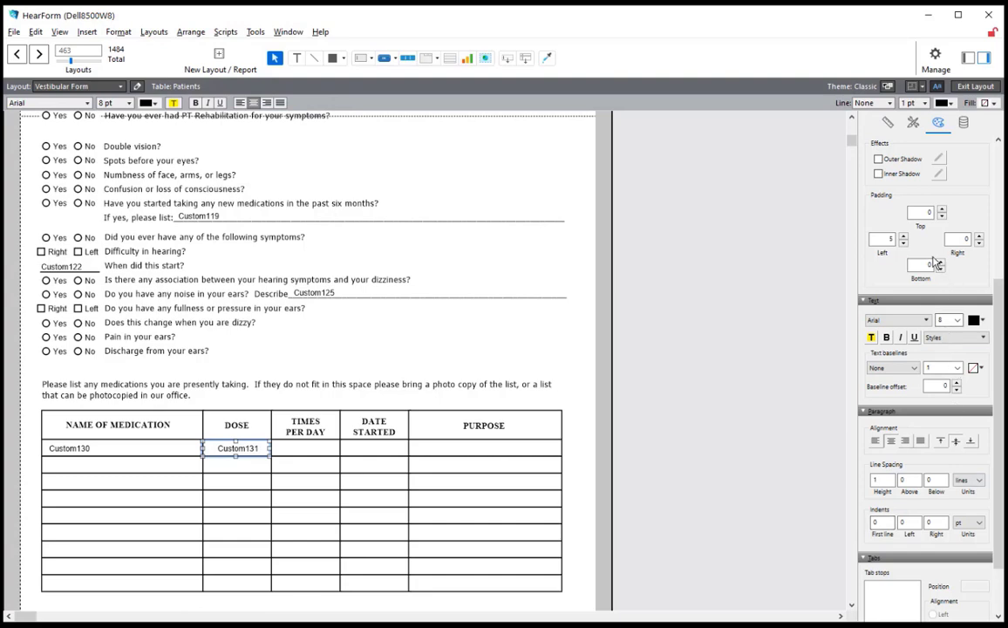
click(902, 248)
click(902, 247)
click(902, 248)
click(902, 247)
Duplicate the Custom131 field into the first TIMES PER DAY cell and assign it to Custom132
drag(251, 451, 322, 452)
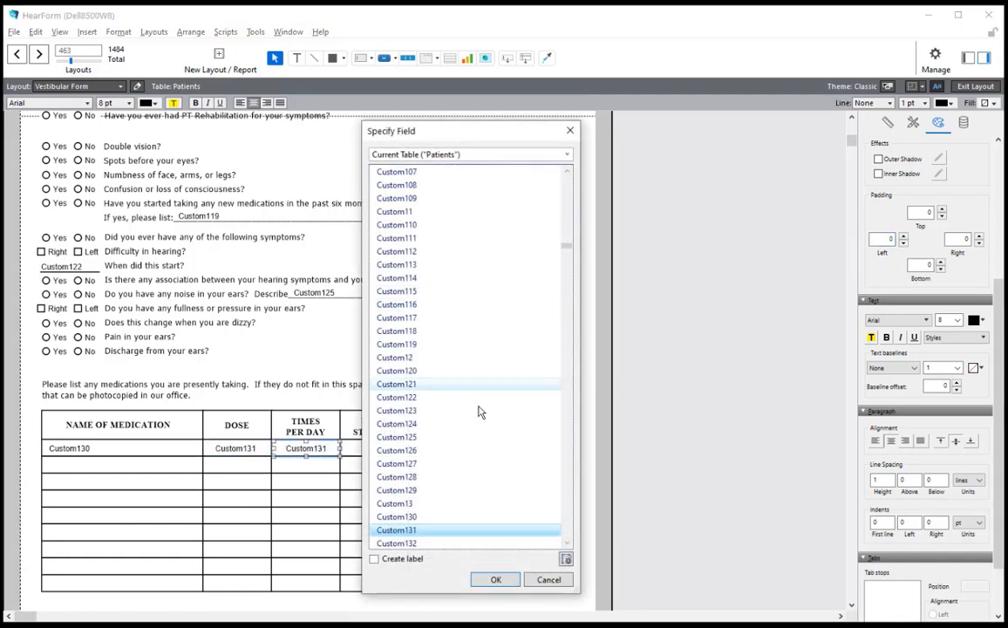
click(425, 543)
click(495, 579)
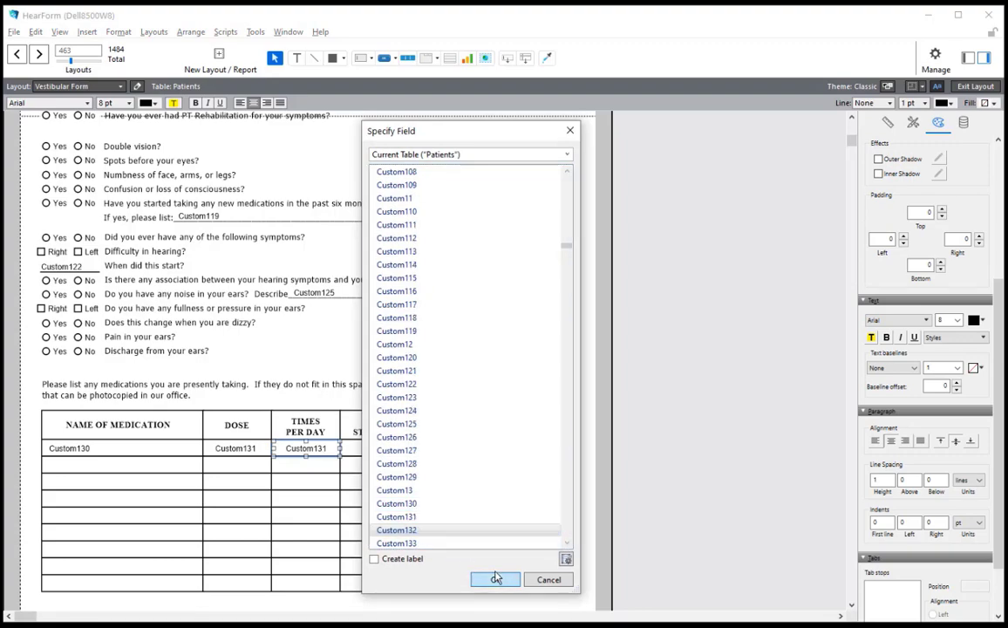
click(496, 580)
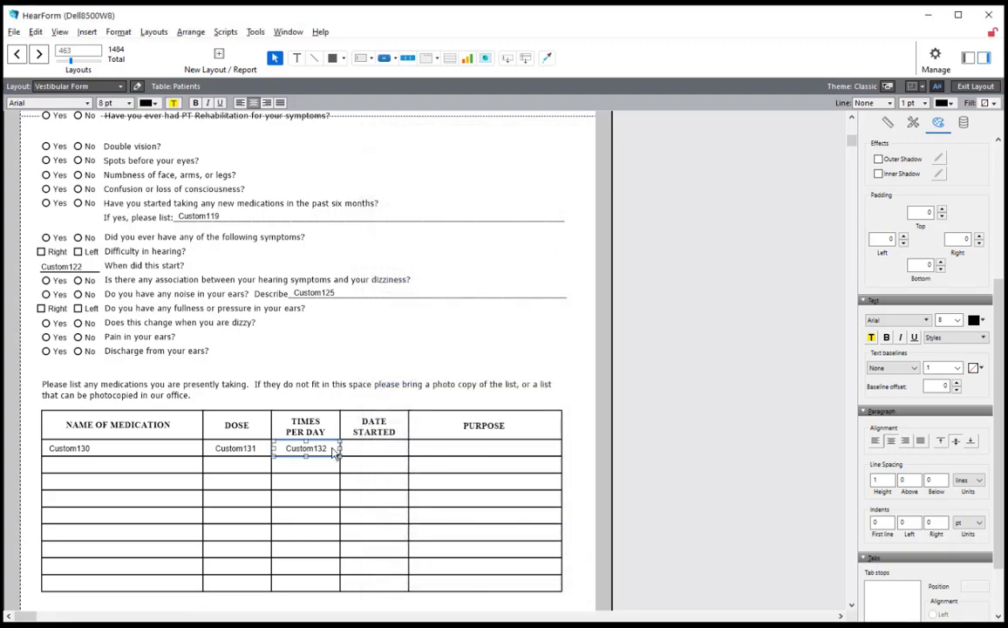
Duplicate the Custom132 field into the first DATE STARTED cell and assign it to Custom133
drag(335, 451, 395, 449)
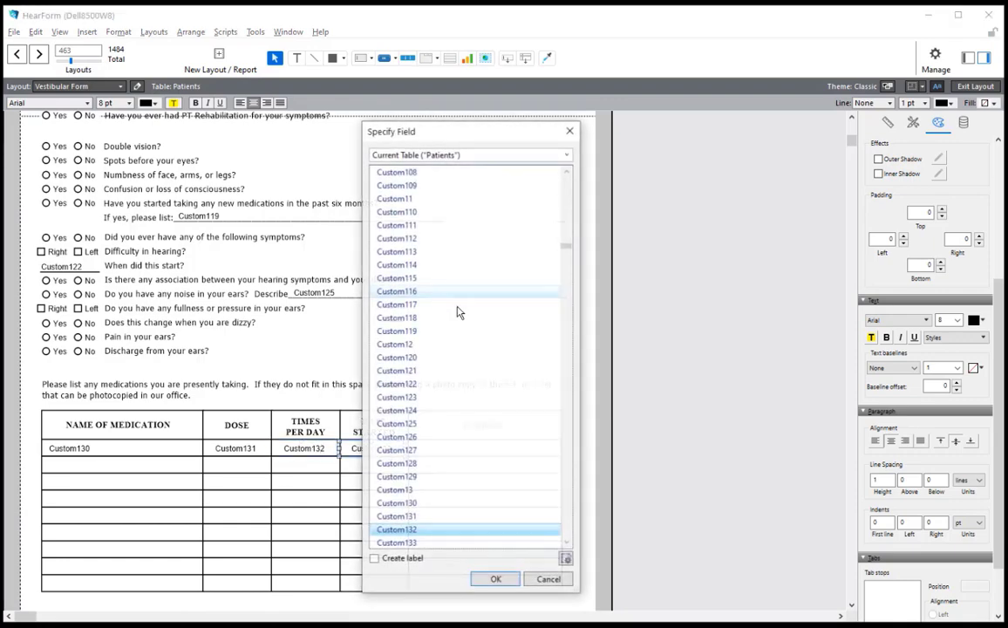
click(426, 543)
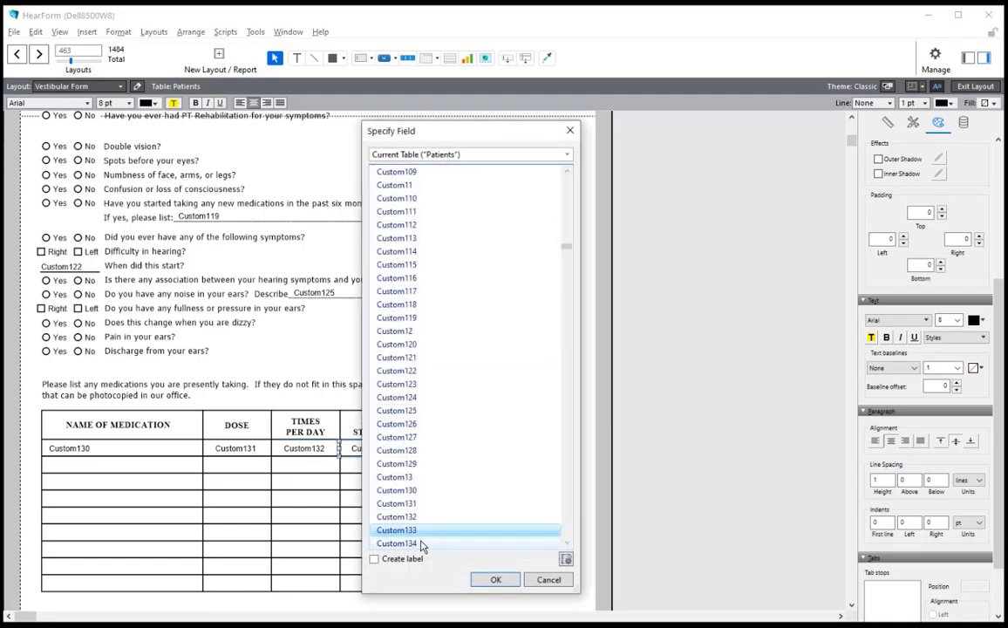
click(504, 579)
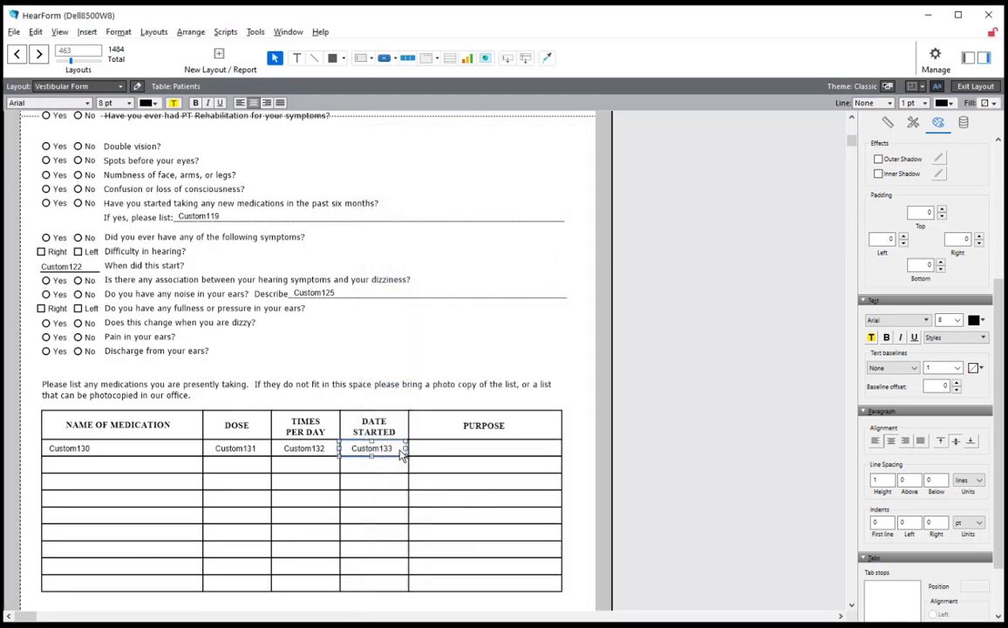
Duplicate the Custom130 field into the first PURPOSE cell as Custom134 and narrow it to fit the column
drag(144, 452, 510, 459)
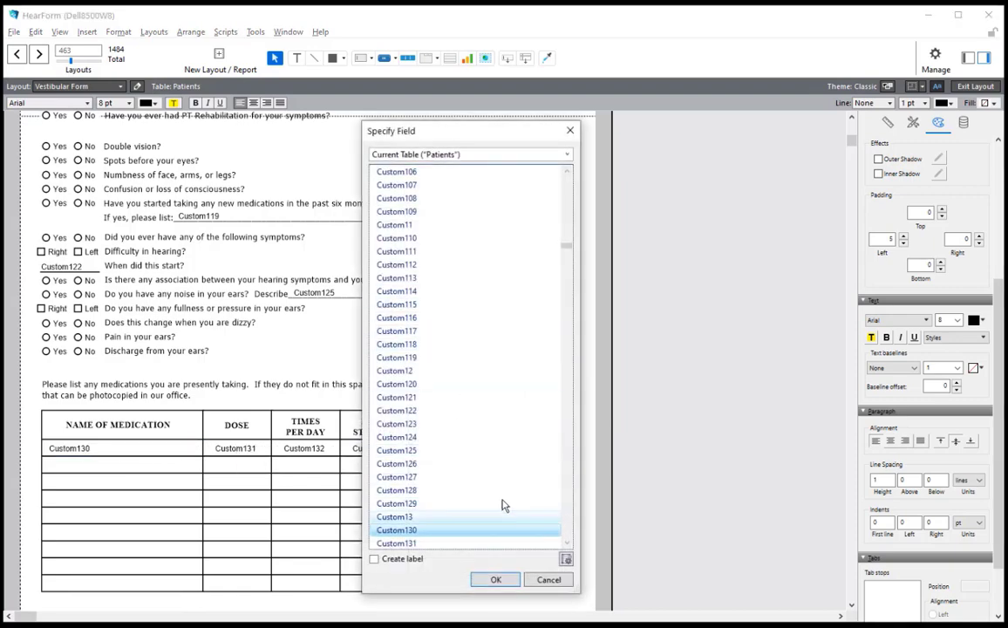
drag(471, 136, 593, 155)
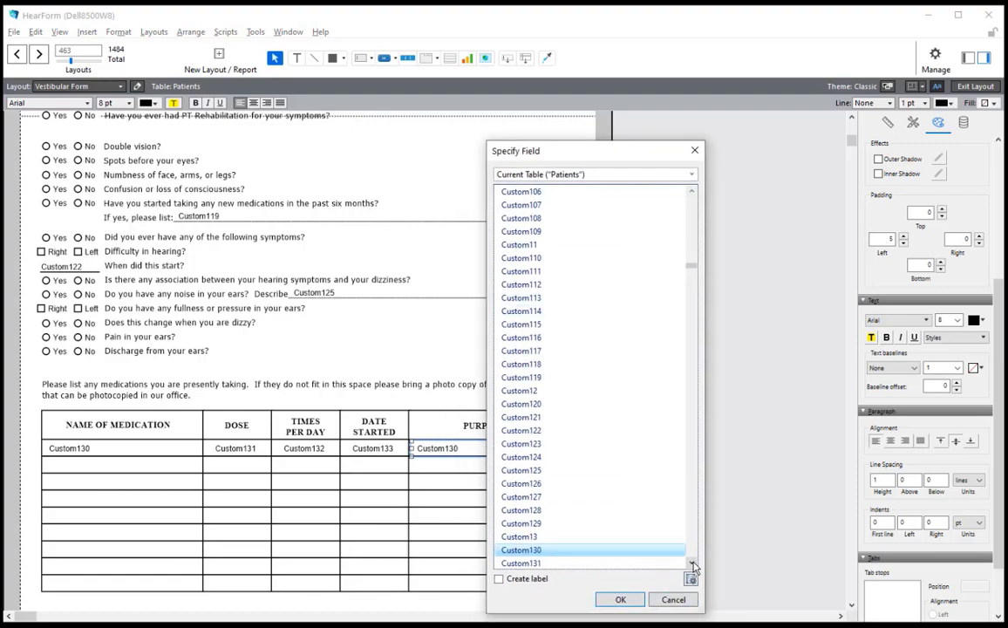
scroll(691, 567, down, 4)
click(523, 550)
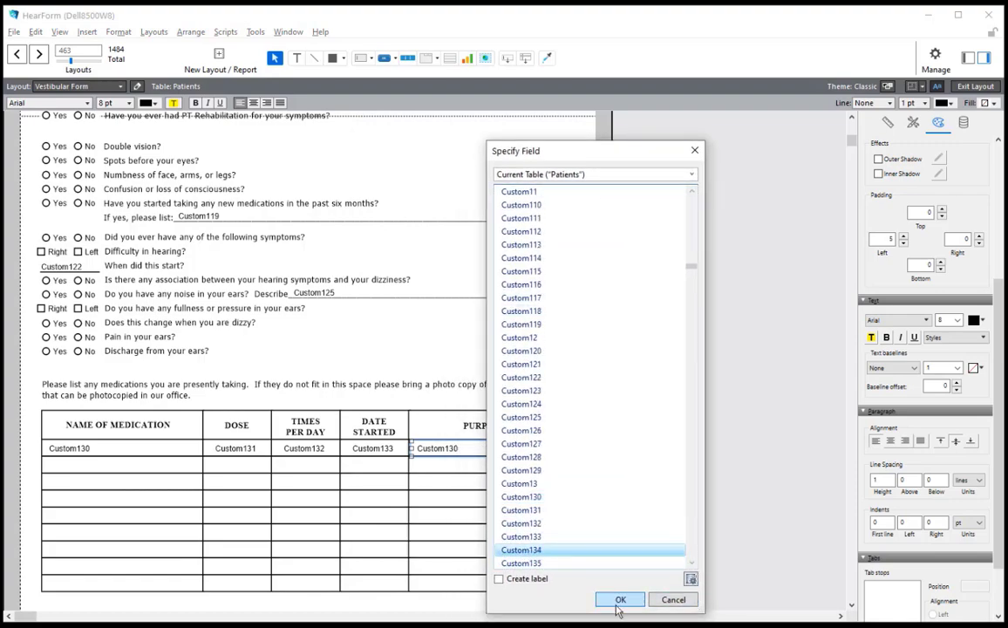
click(620, 599)
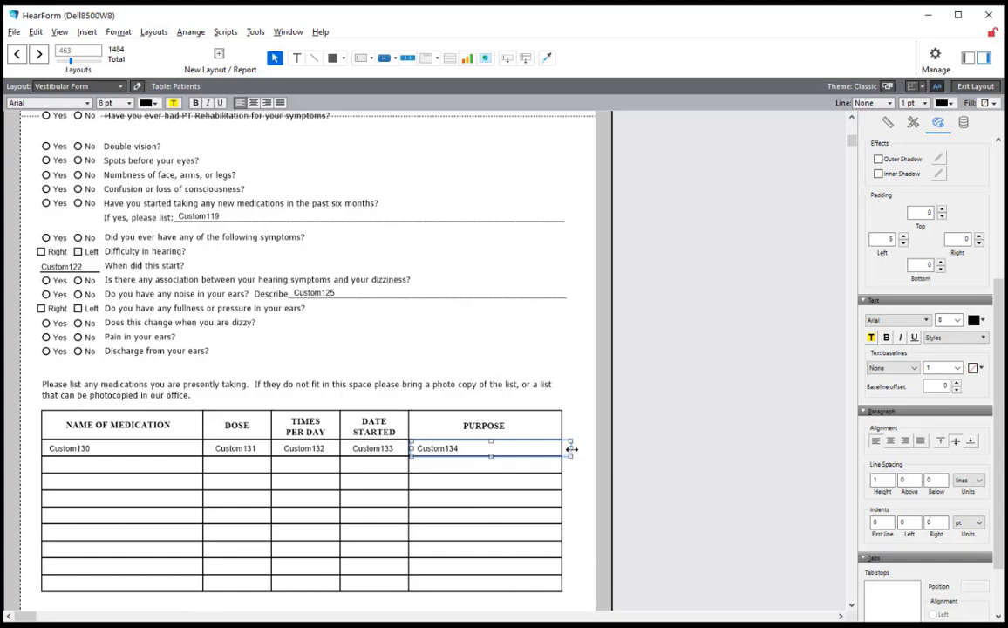
drag(571, 448, 560, 448)
click(647, 480)
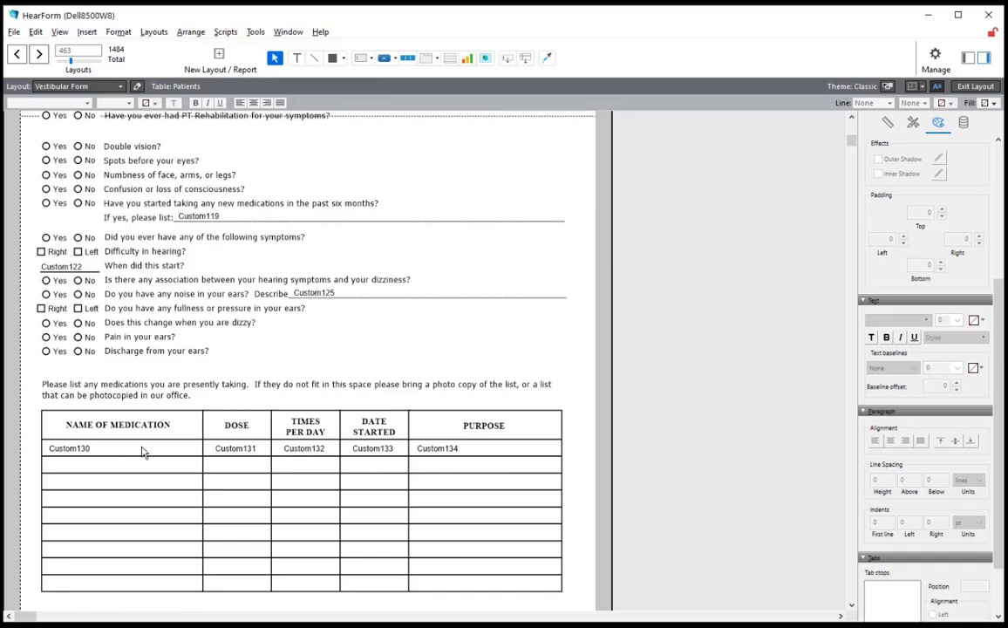
Group the five fields Custom130 through Custom134 in the first entry row of the medication table
shift+click(225, 448)
shift+click(326, 452)
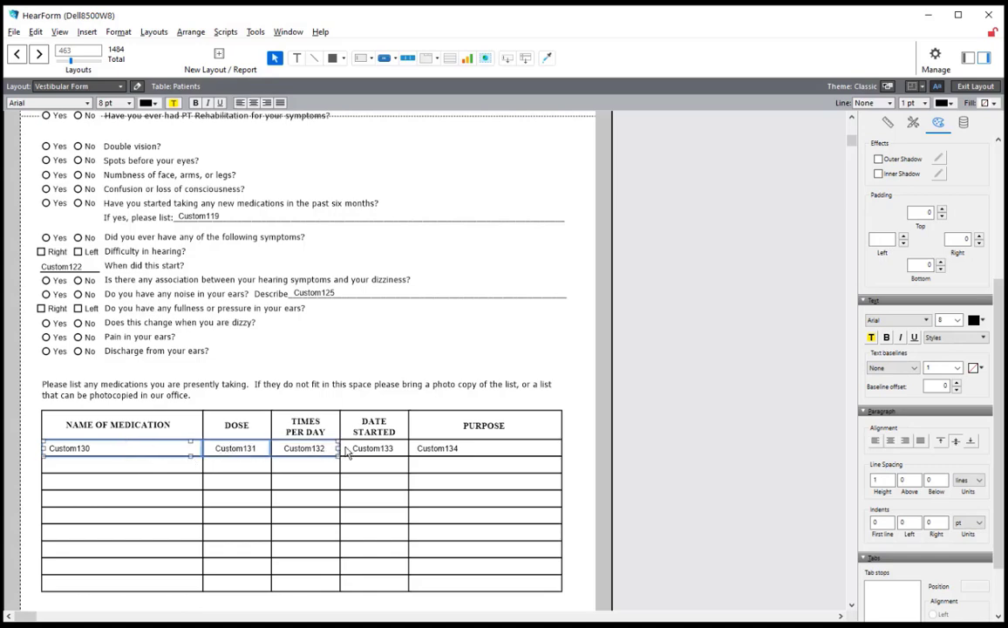
shift+click(374, 450)
shift+click(428, 456)
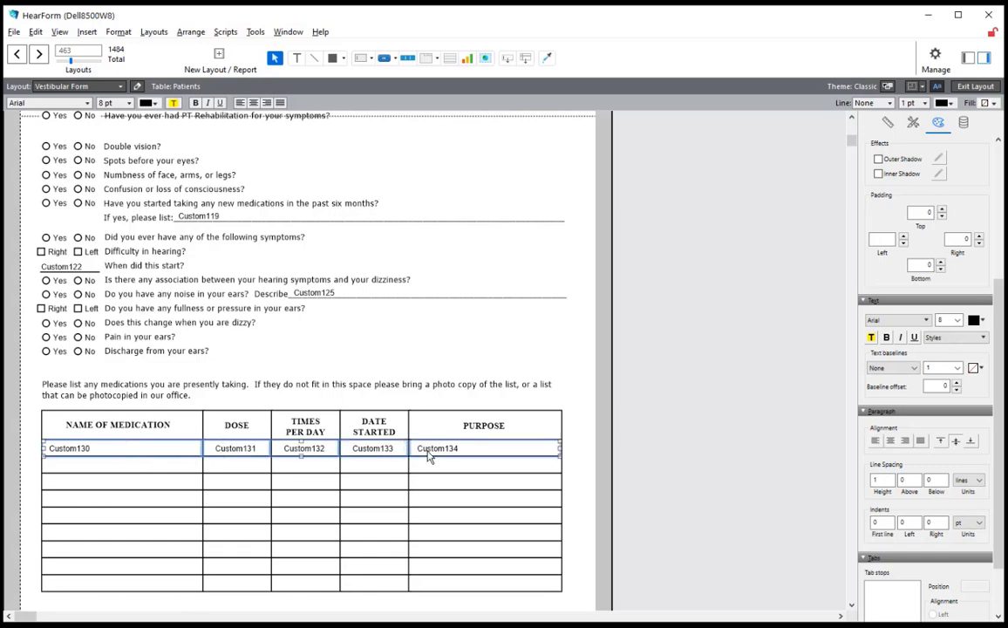
click(191, 31)
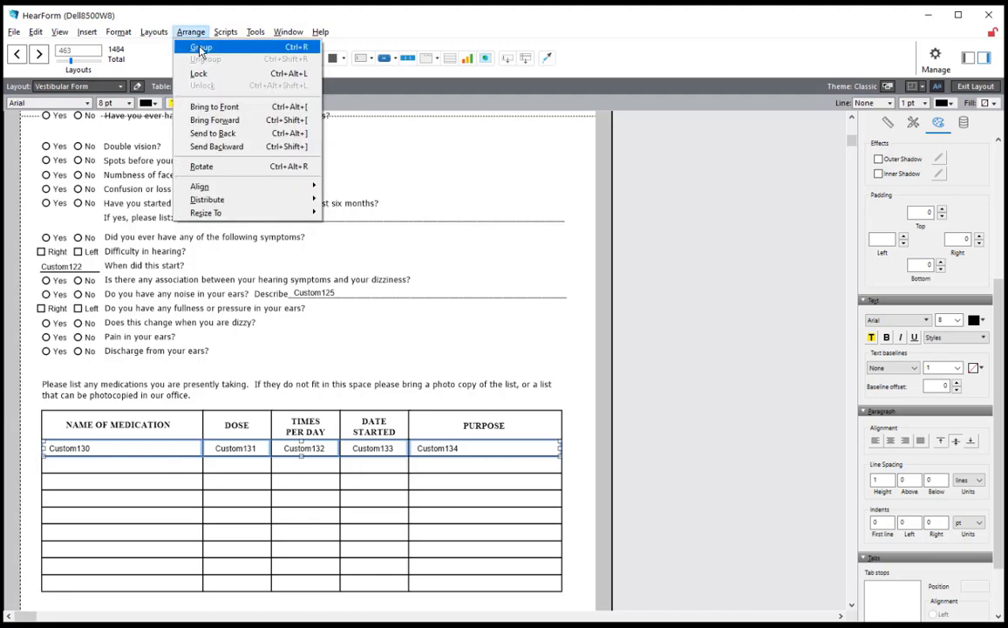
click(199, 48)
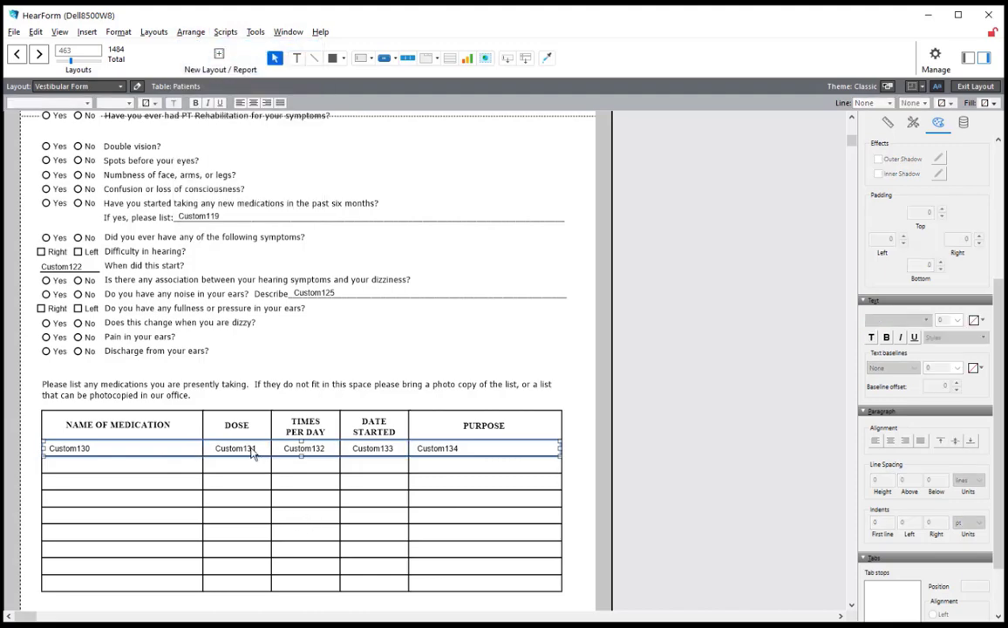
Move the grouped field row clear above the medication table, and group and lock the table's lines and headings
drag(250, 448, 250, 374)
drag(577, 601, 32, 399)
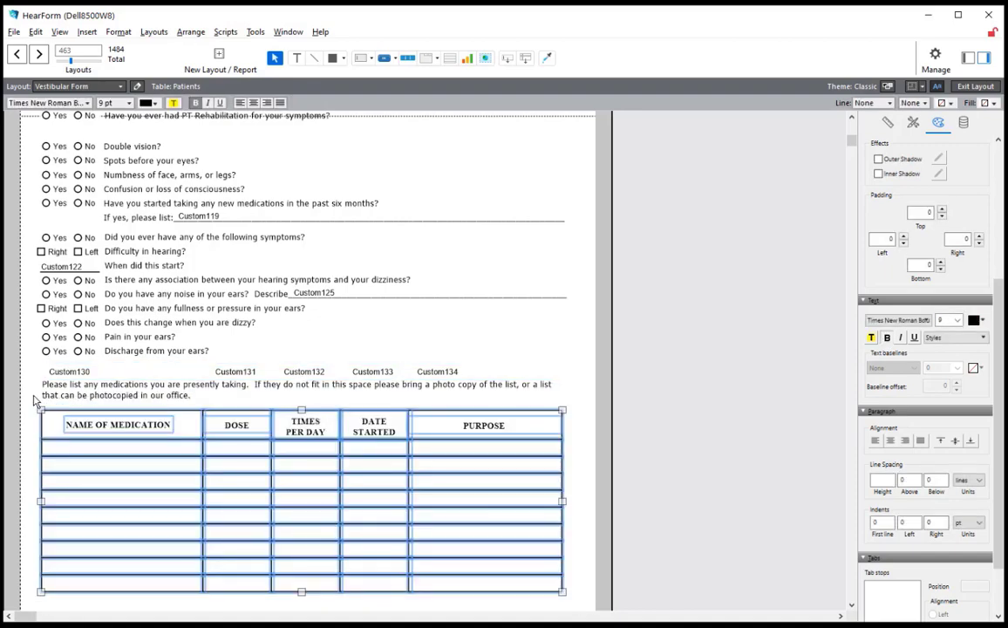
click(189, 33)
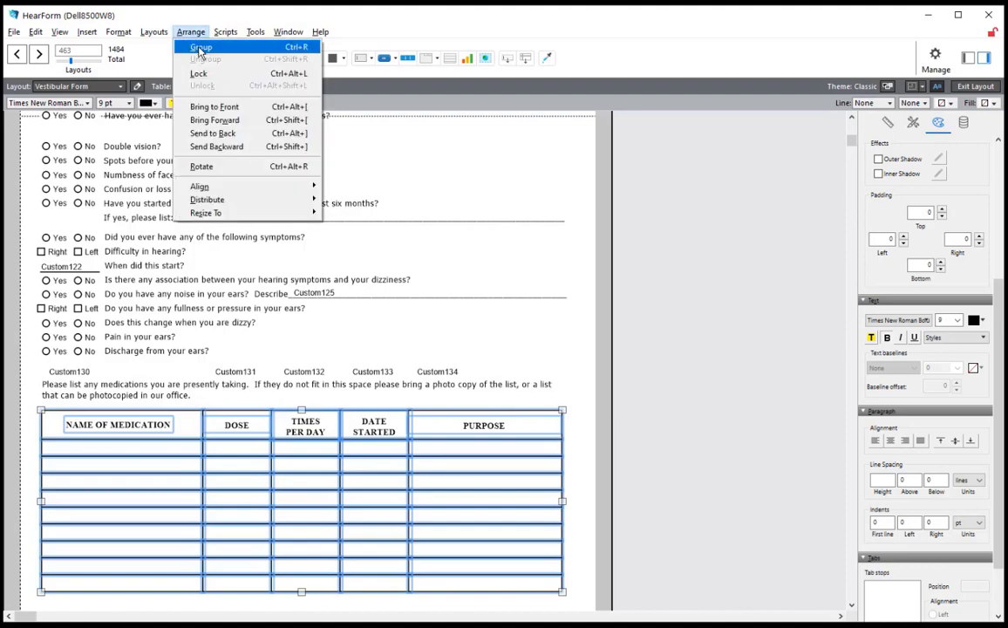
click(200, 46)
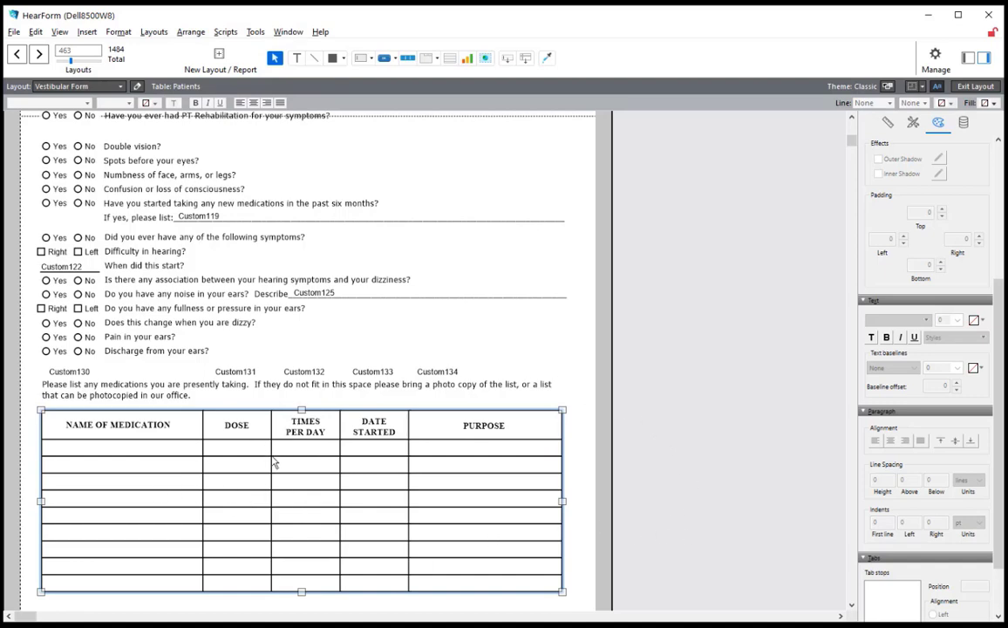
click(190, 33)
click(202, 75)
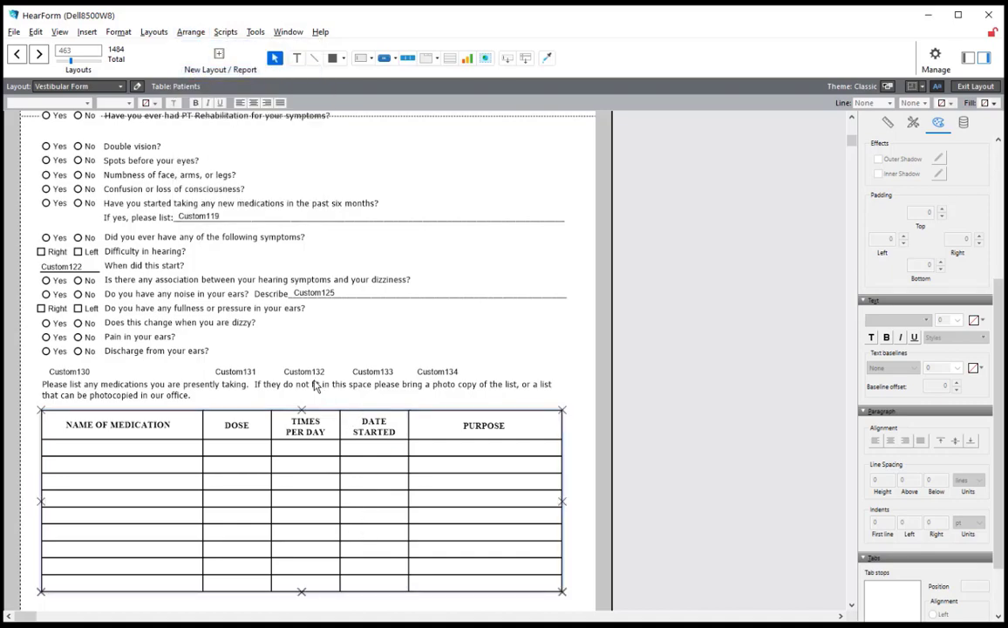
Move the grouped field row back into the medication table's first entry row, aligned with the cells
drag(294, 379, 289, 451)
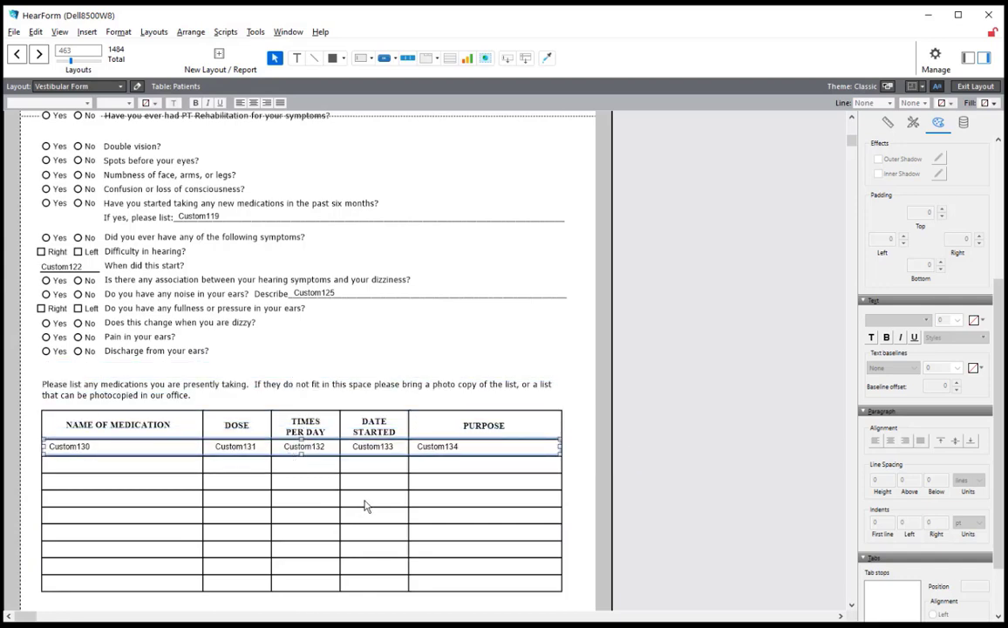
key(Down)
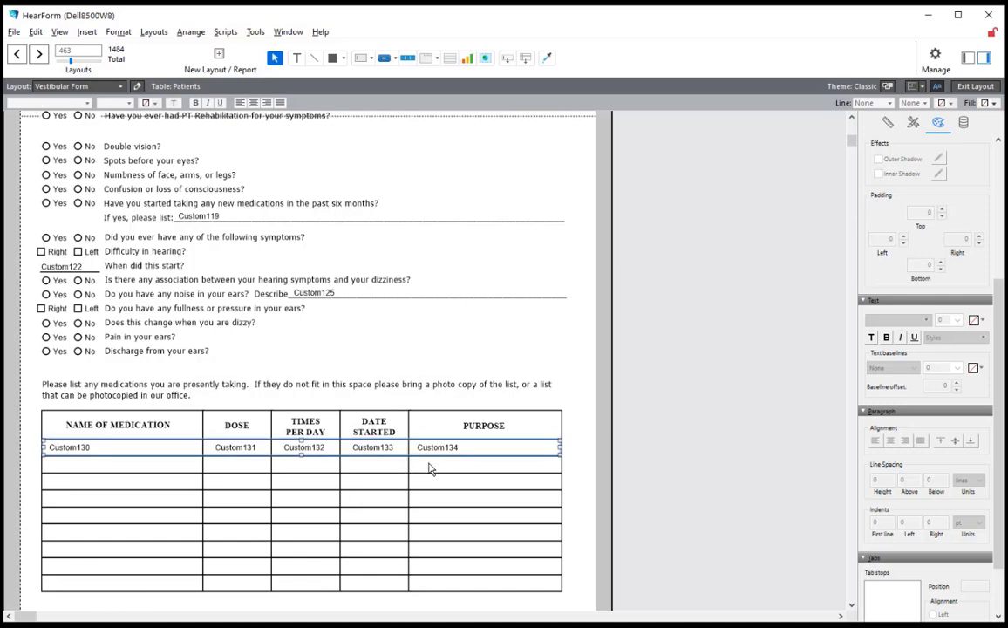
Duplicate the field row into the medication table's last row and reassign its fields to Custom170 through Custom174
click(140, 452)
drag(139, 452, 116, 584)
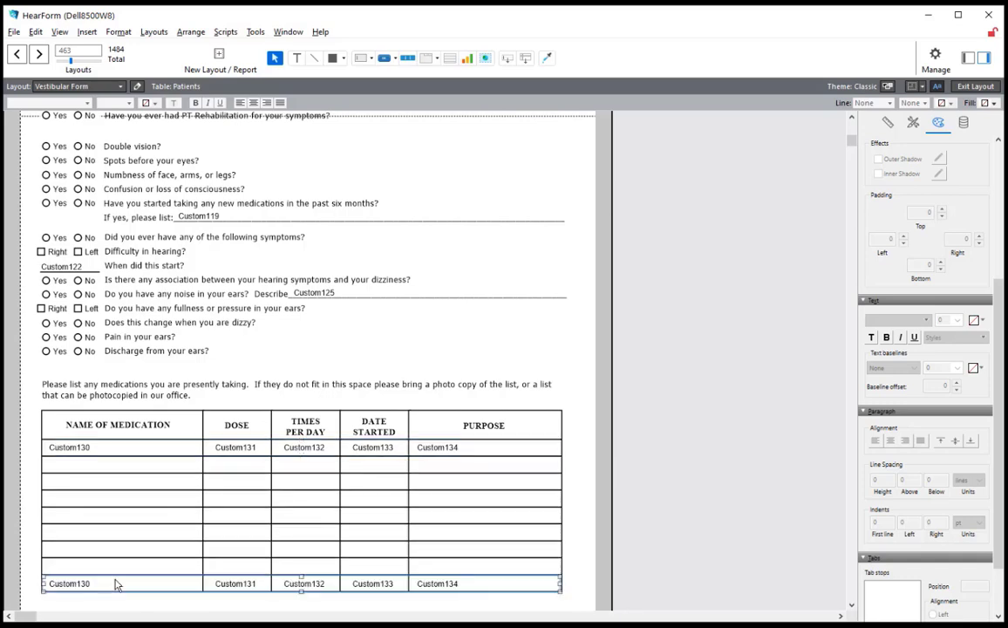
key(Up)
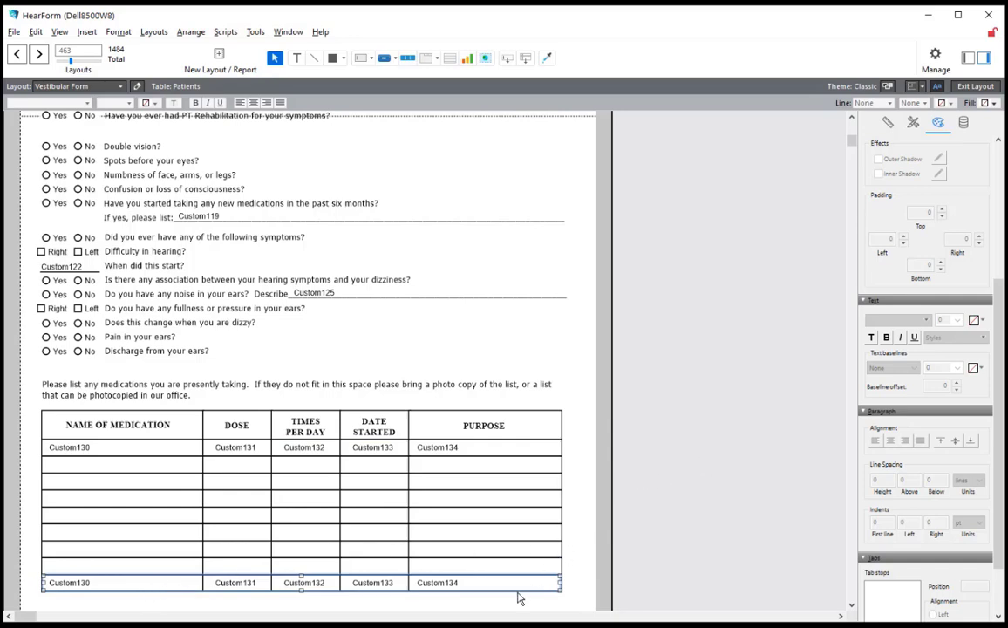
key(Delete)
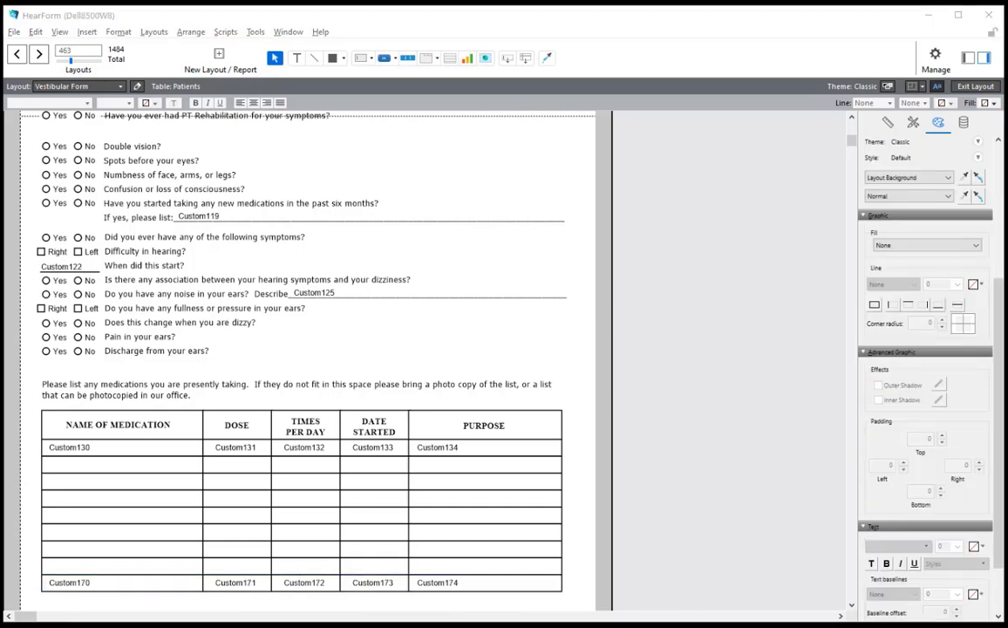
Duplicate the medication table's last field row into the row directly above and reassign the copy's name field to Custom165
click(97, 590)
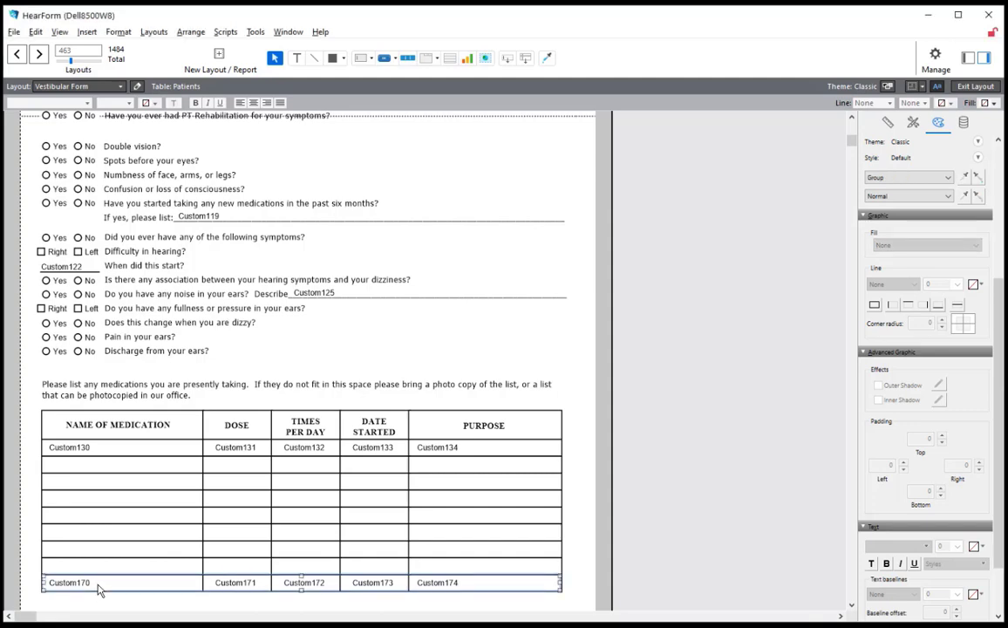
drag(98, 590, 104, 573)
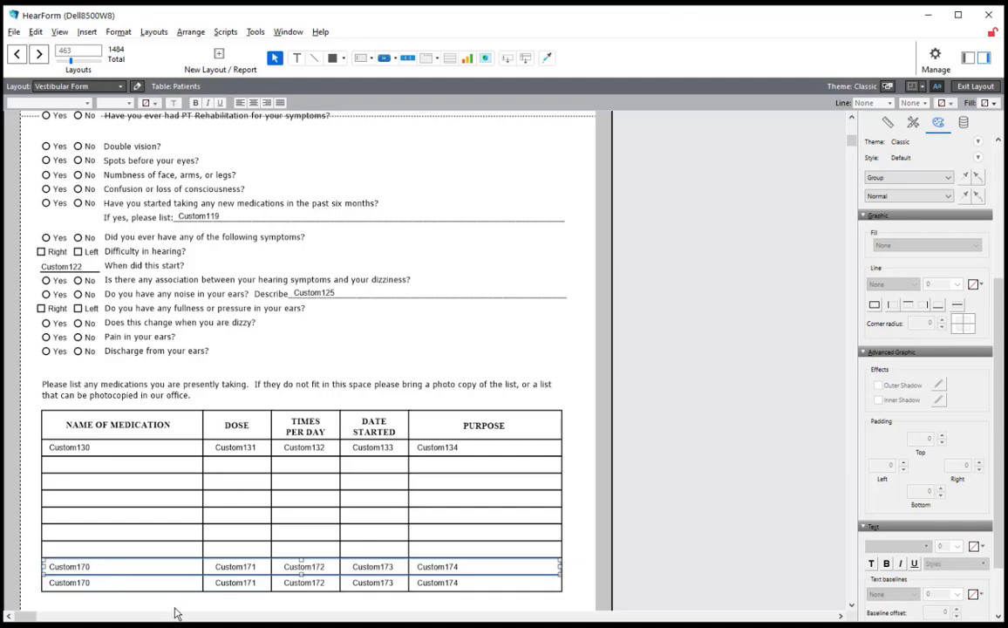
double_click(77, 571)
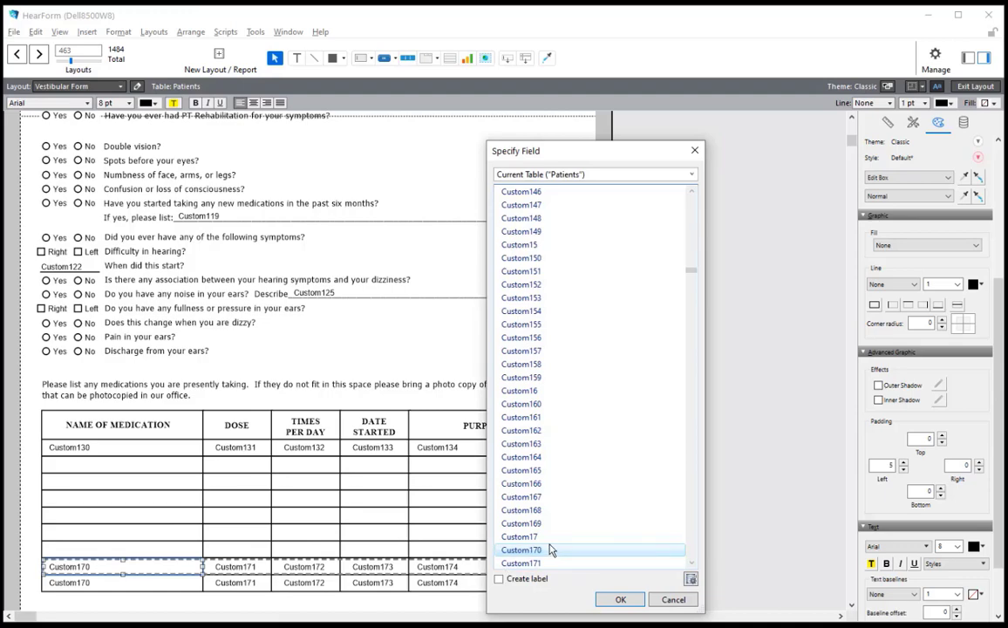
click(695, 521)
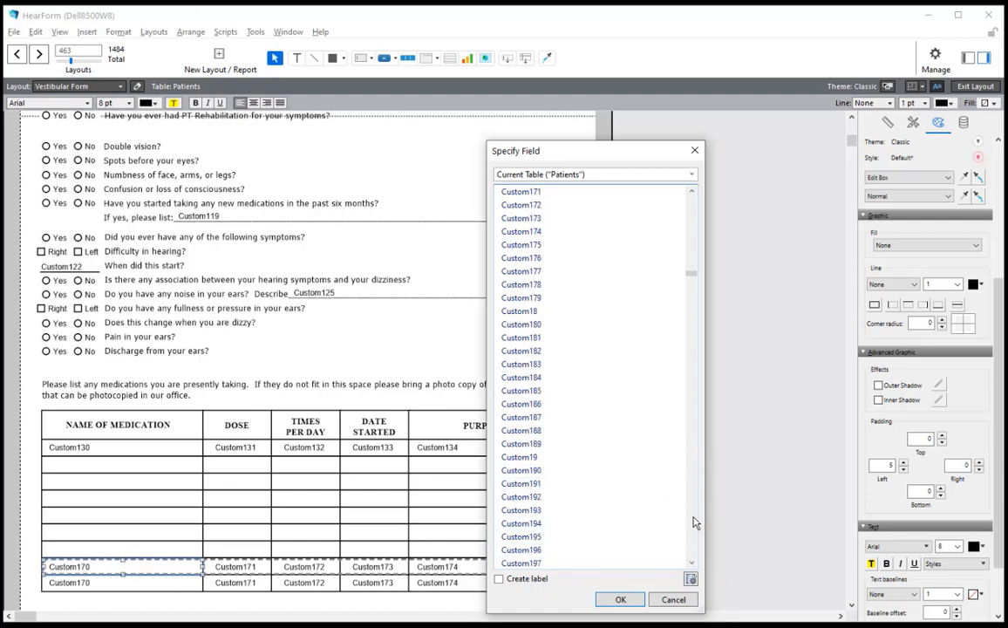
click(689, 245)
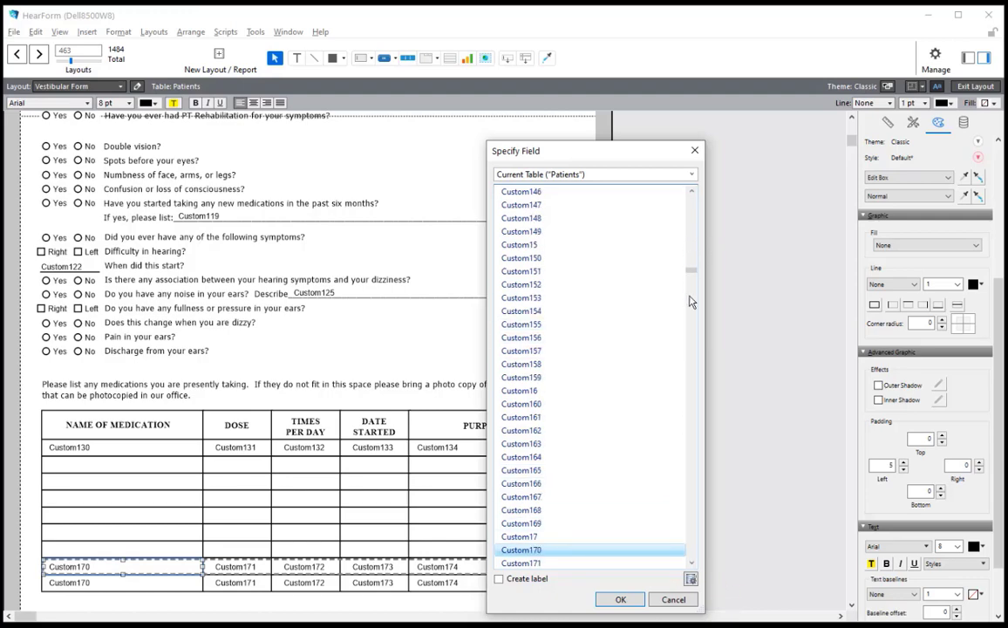
double_click(537, 472)
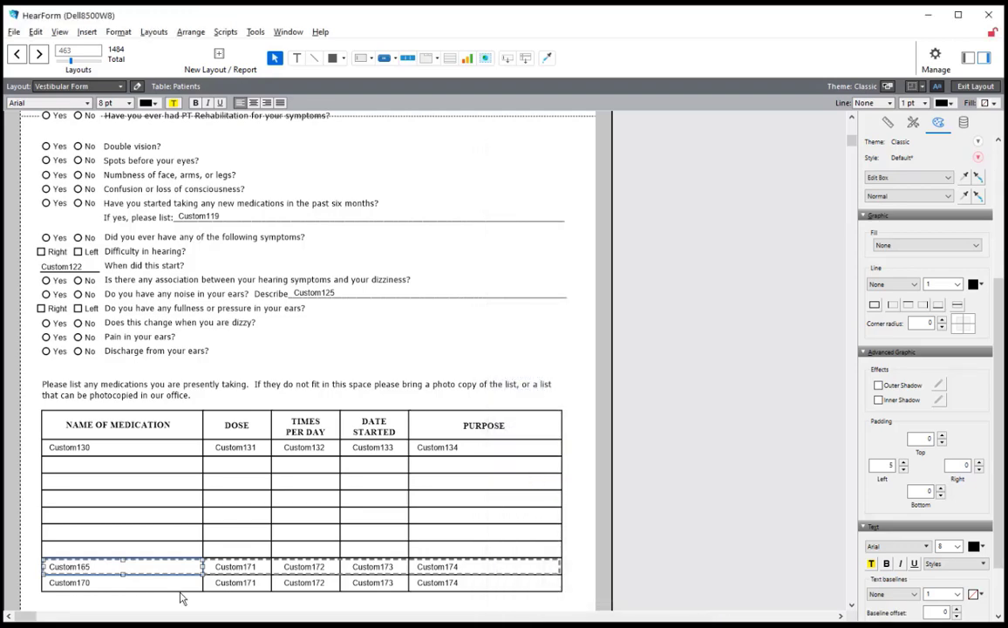
Reassign the copied row's dose, times per day, date started and purpose fields to Custom166 through Custom169
double_click(230, 571)
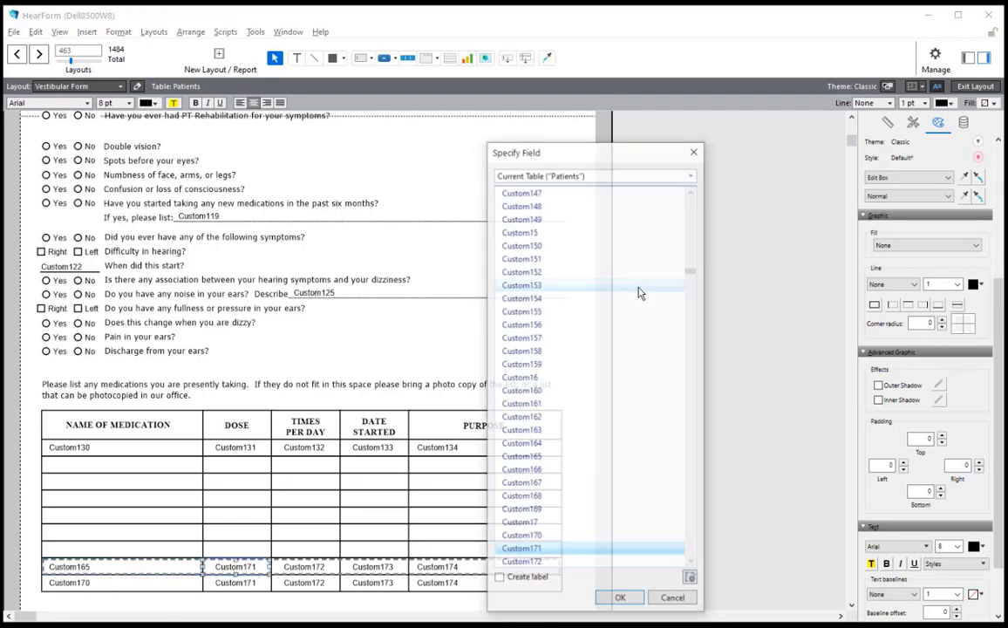
double_click(537, 472)
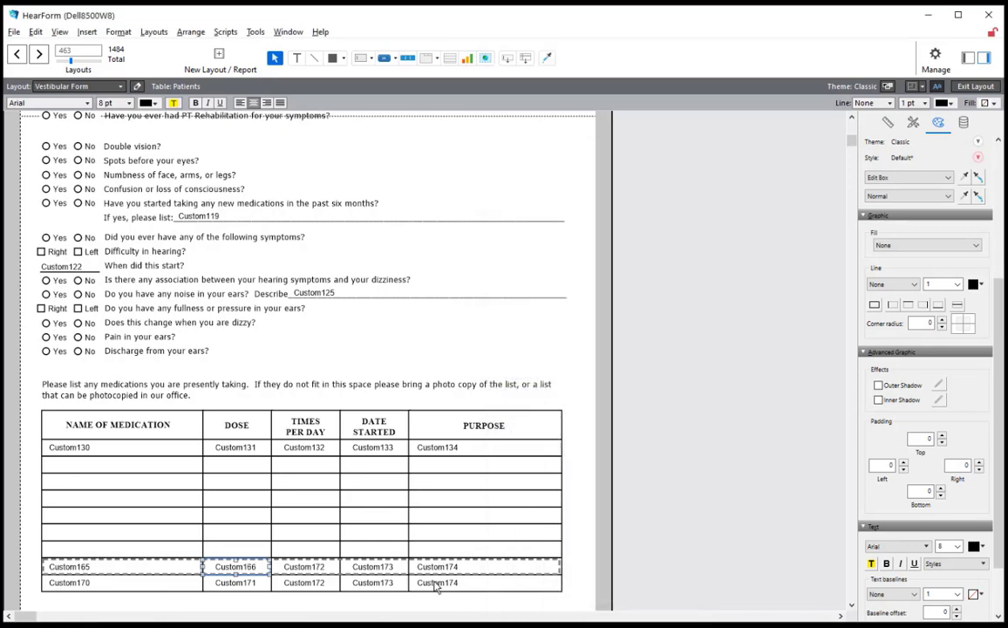
double_click(320, 573)
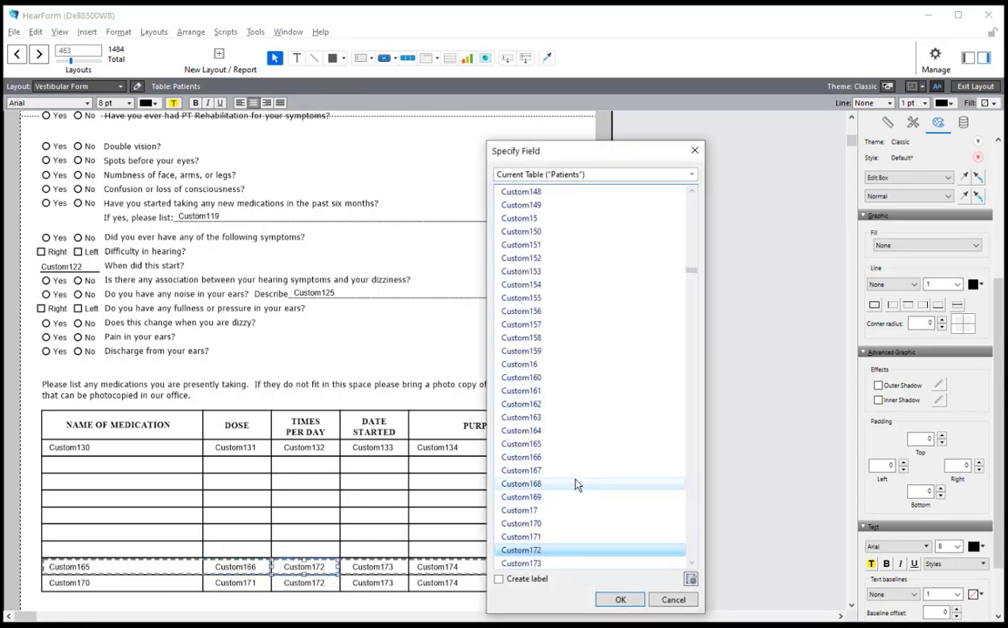
double_click(505, 470)
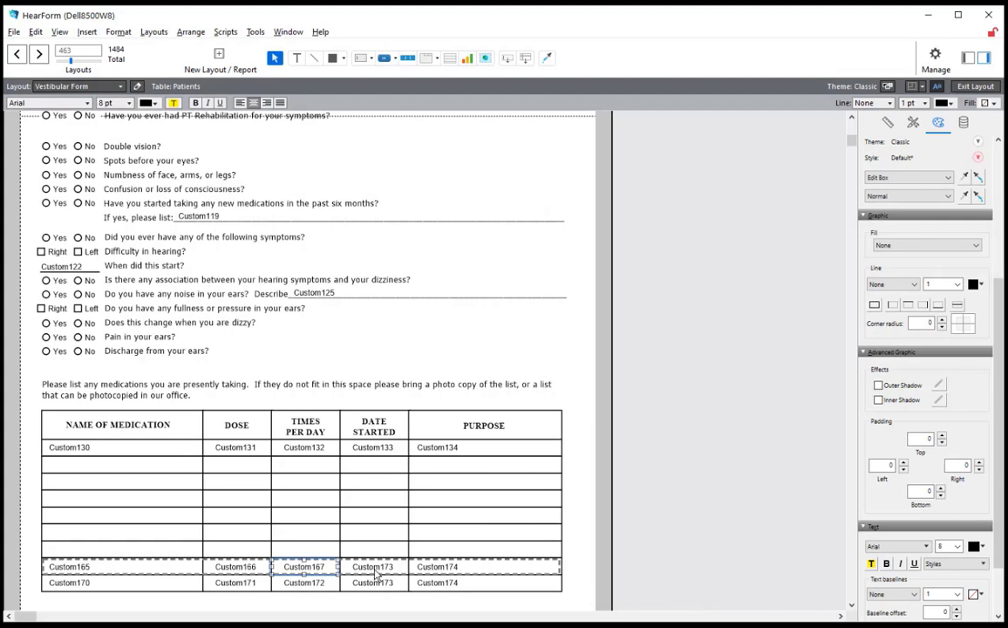
double_click(376, 571)
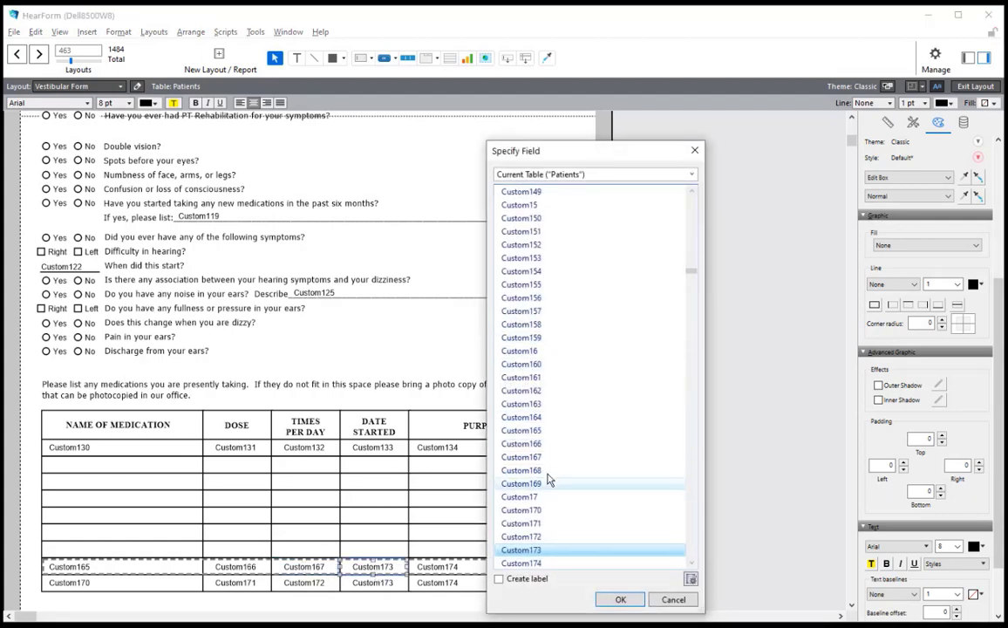
double_click(535, 472)
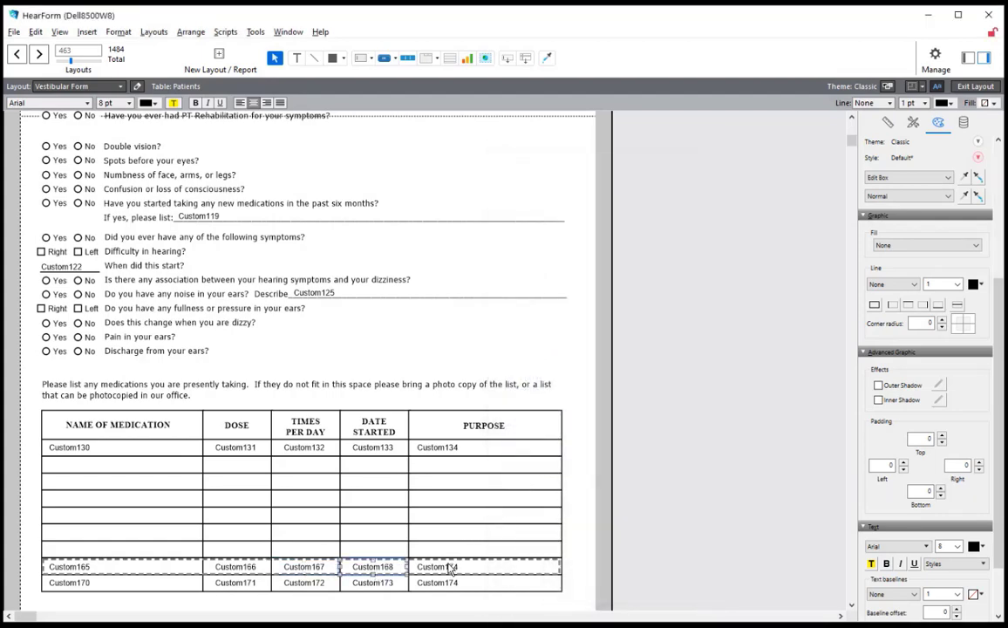
click(450, 567)
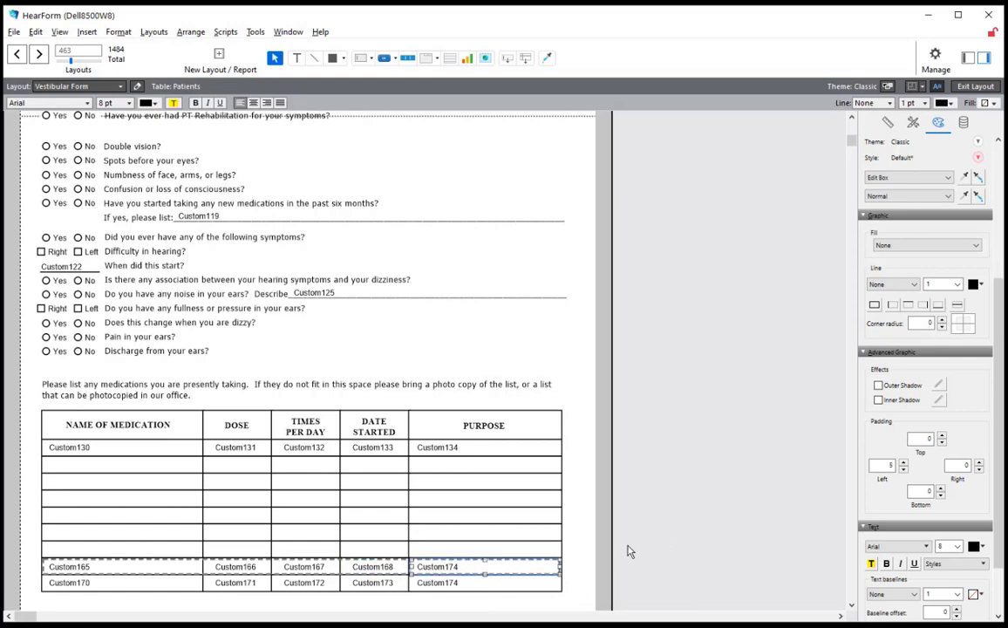
double_click(454, 571)
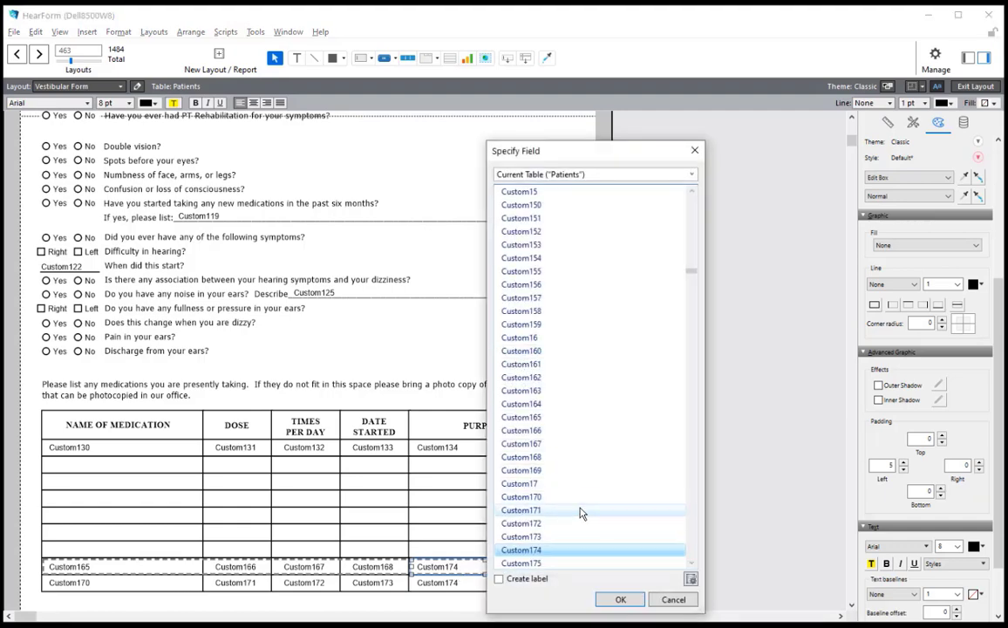
double_click(534, 471)
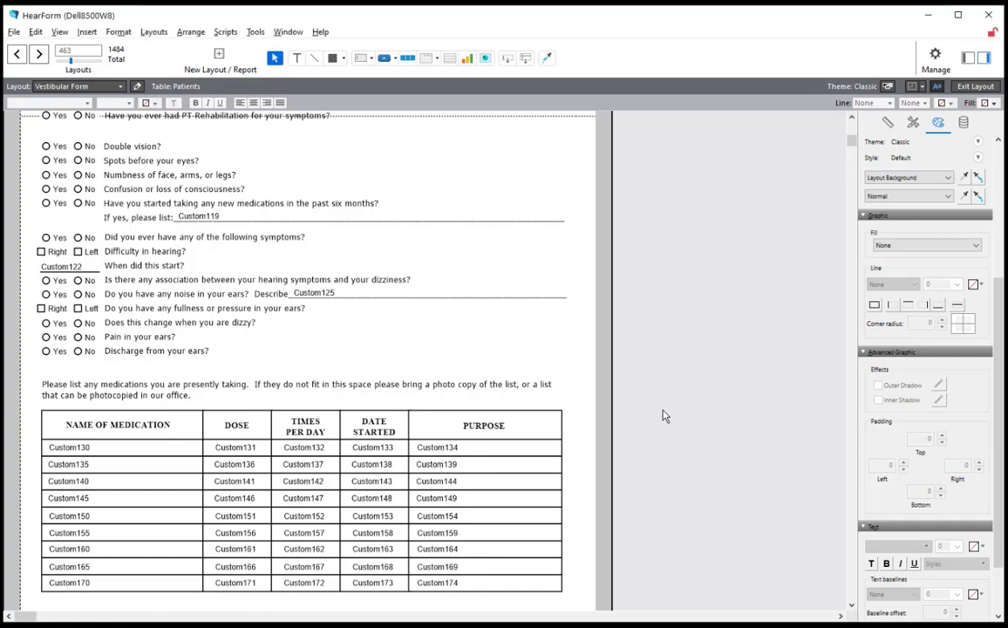
Switch the form to Browse mode and enter 1 through 5 as test values in the first five Name of Medication cells
key(ctrl+b)
click(97, 417)
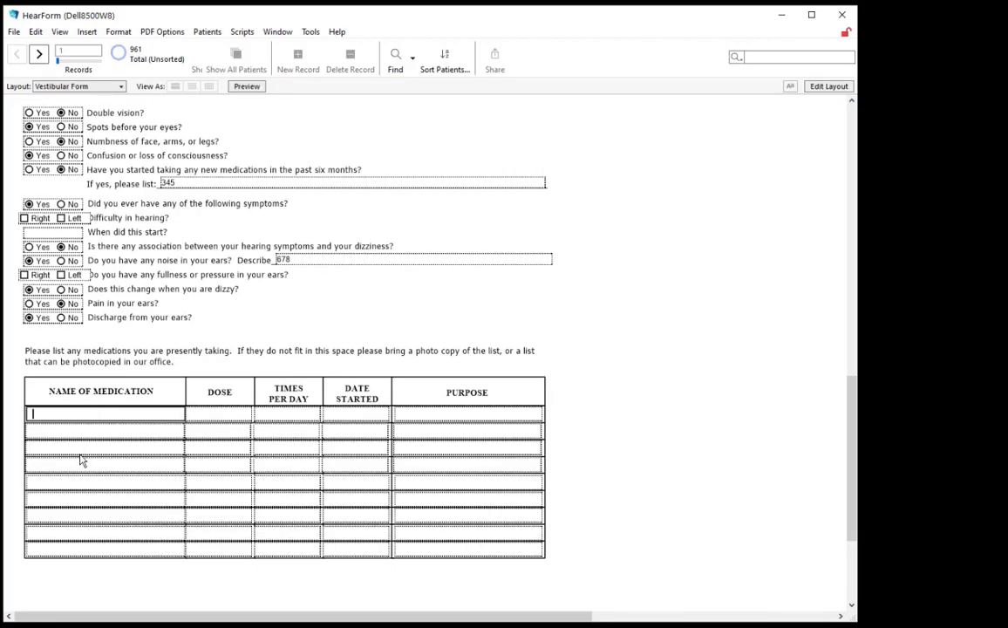
text(1)
key(Tab)
text(2)
key(Tab)
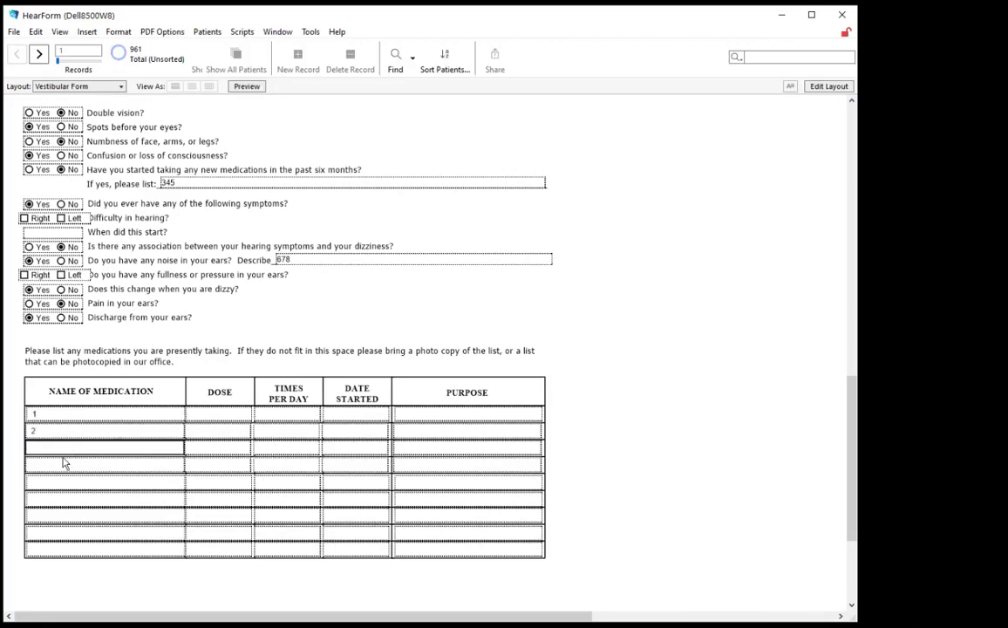
text(3)
key(Tab)
text(4)
key(Tab)
text(5)
Enter the test values g, h, j and k in the first four Dose cells and commit the record
click(216, 414)
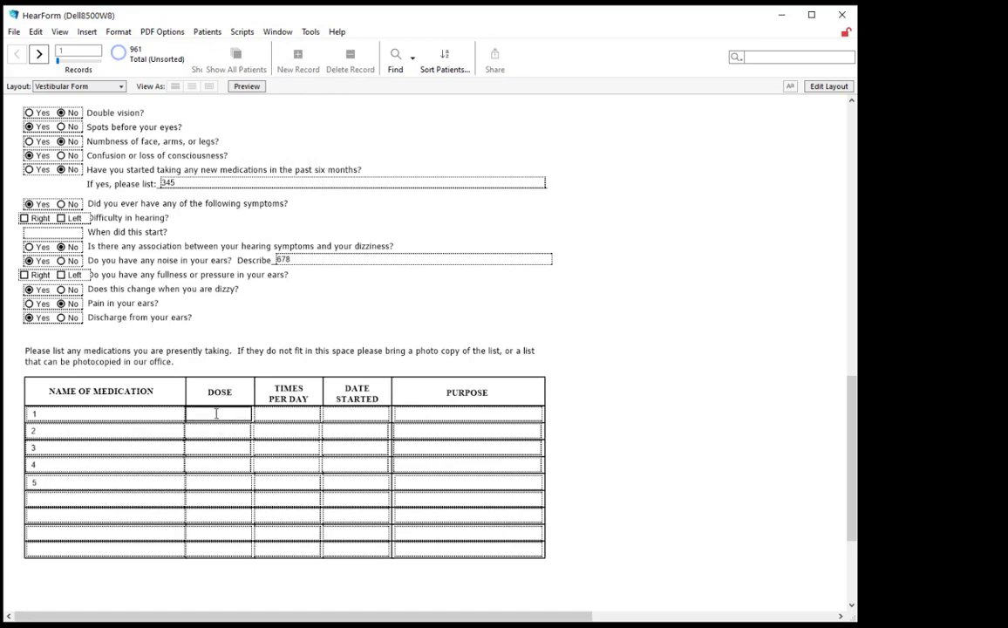
text(g)
key(Tab)
text(h)
key(Tab)
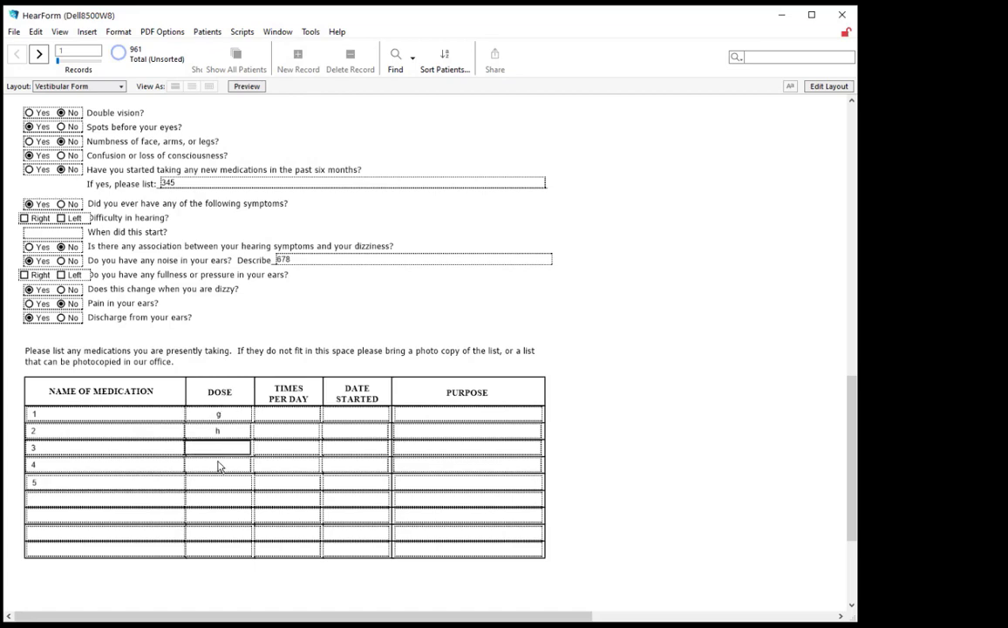
text(j)
key(Tab)
click(622, 430)
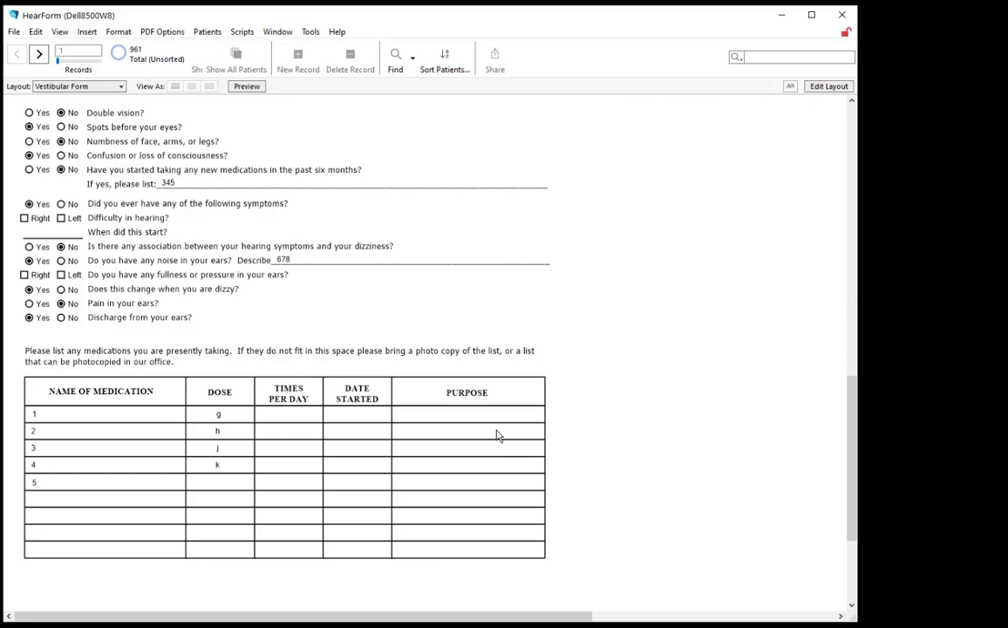
View the form on the second patient record, return to the first record, and check the medication table's entry fields
key(ctrl+Down)
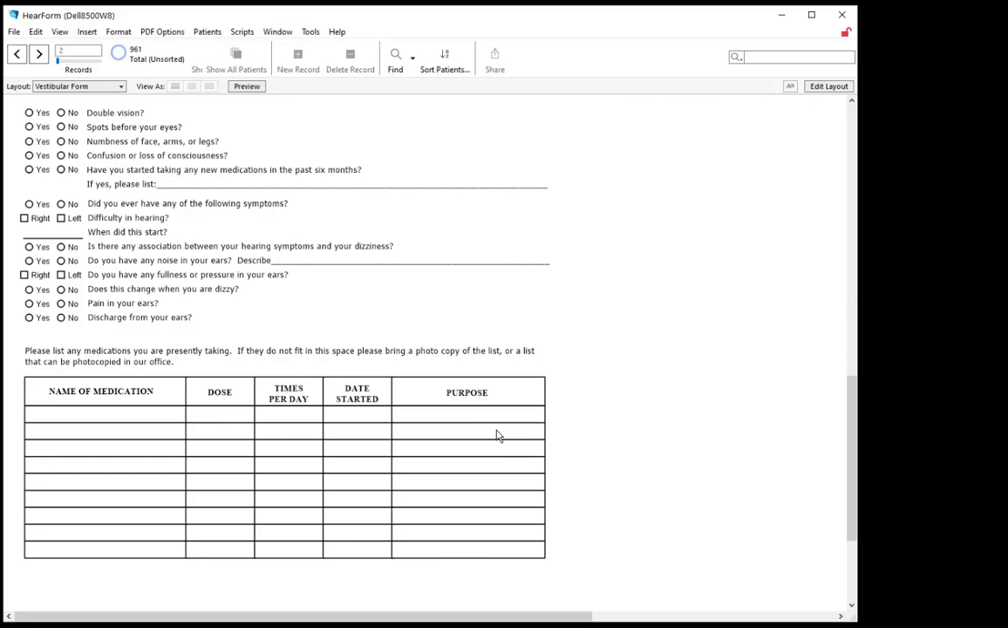
key(ctrl+Up)
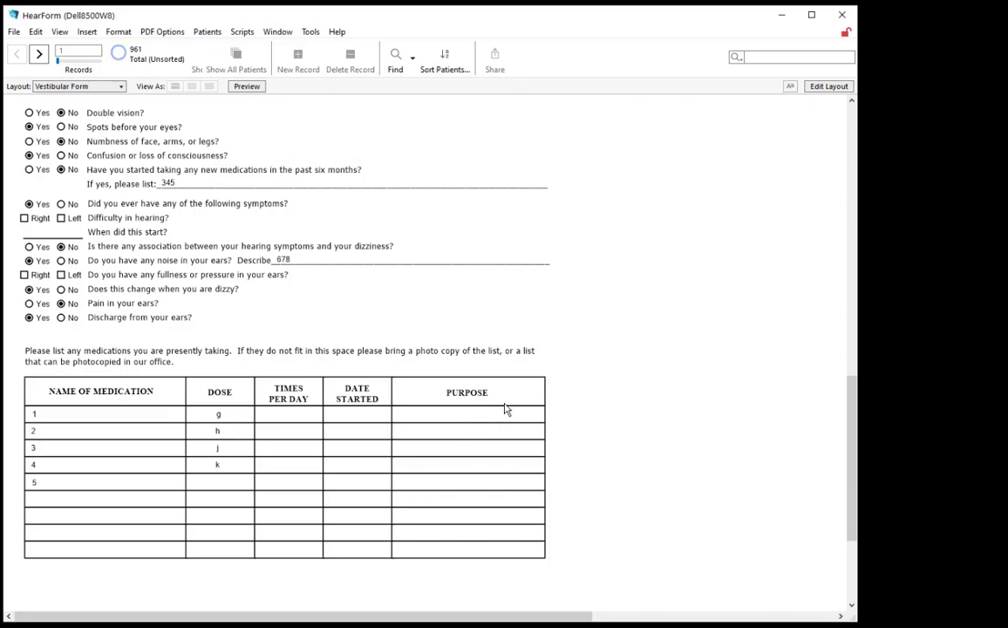
click(69, 415)
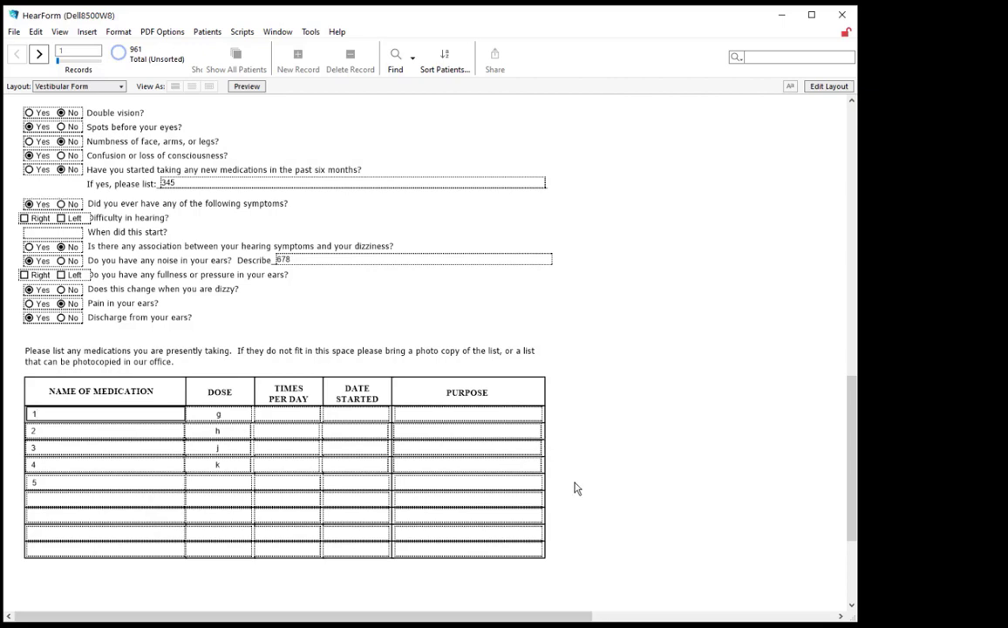
Switch to NHHB Patient History Form.doc in Word and examine the received-medications section's instruction and two-column drug list
key(alt+Tab)
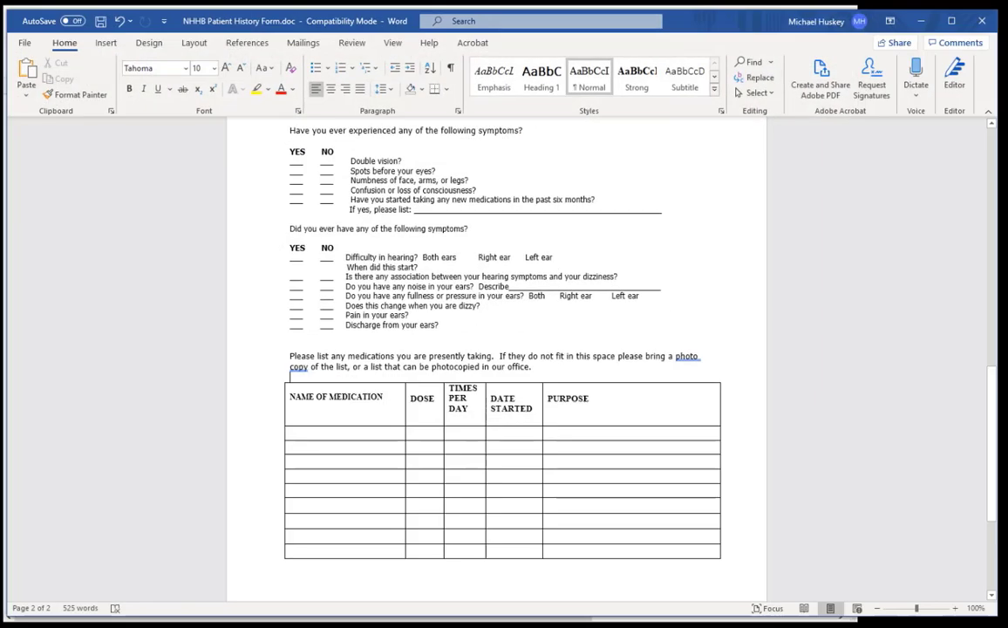
scroll(516, 432, down, 5)
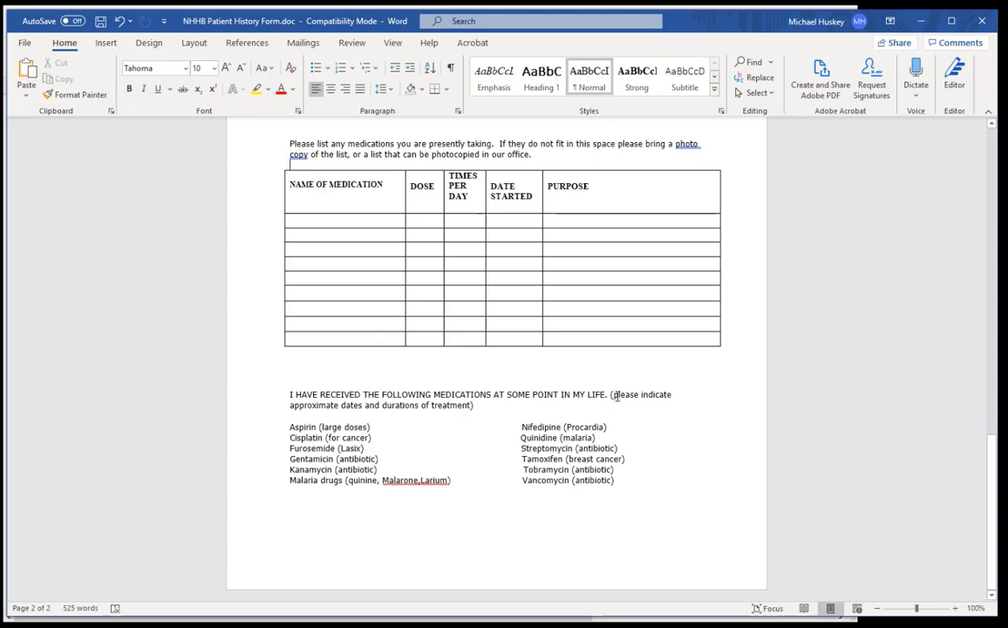
drag(613, 394, 471, 407)
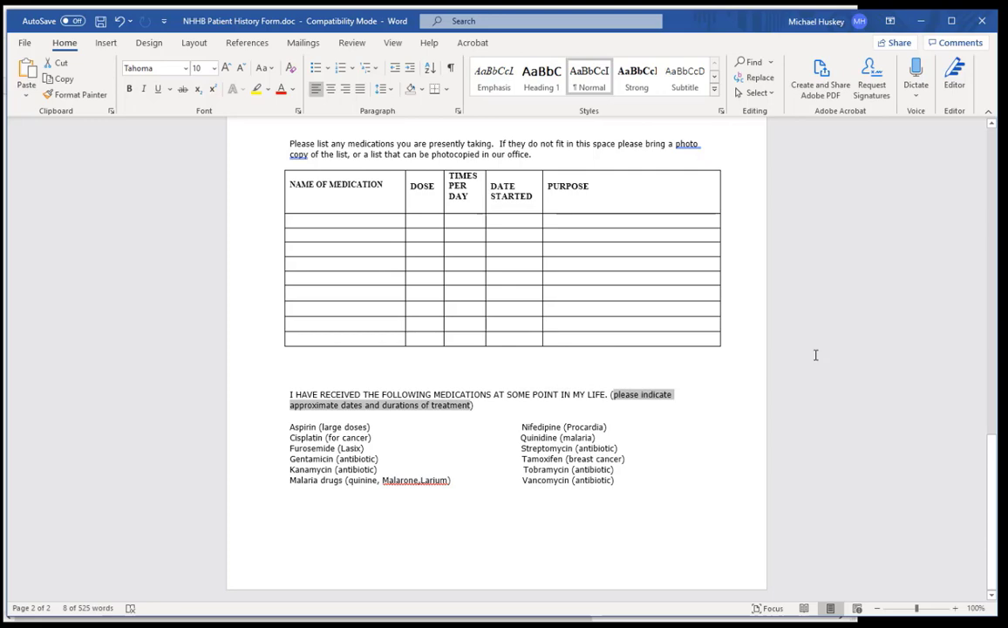
click(290, 351)
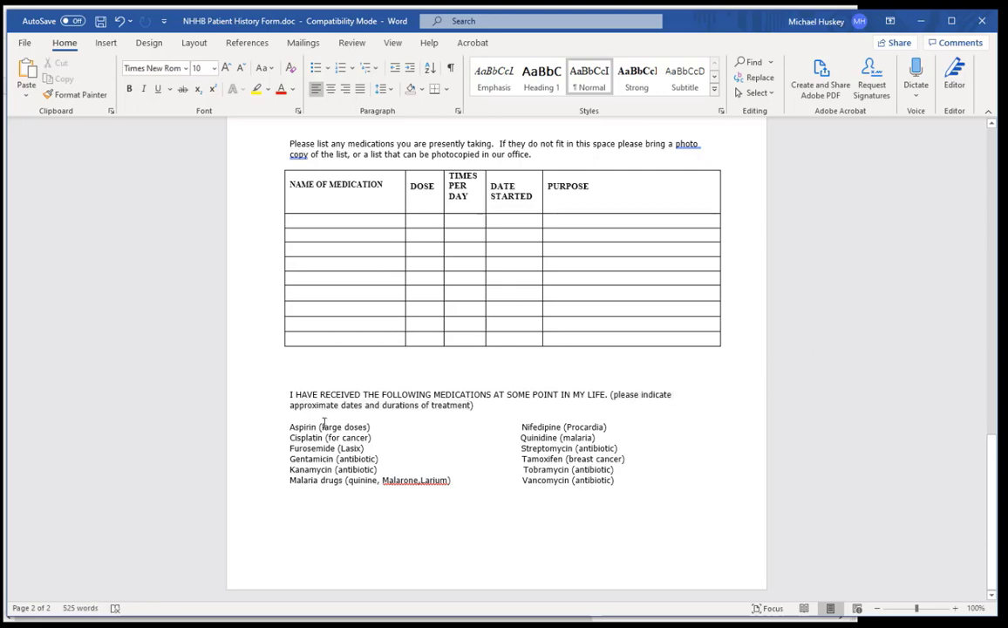
drag(289, 427, 641, 499)
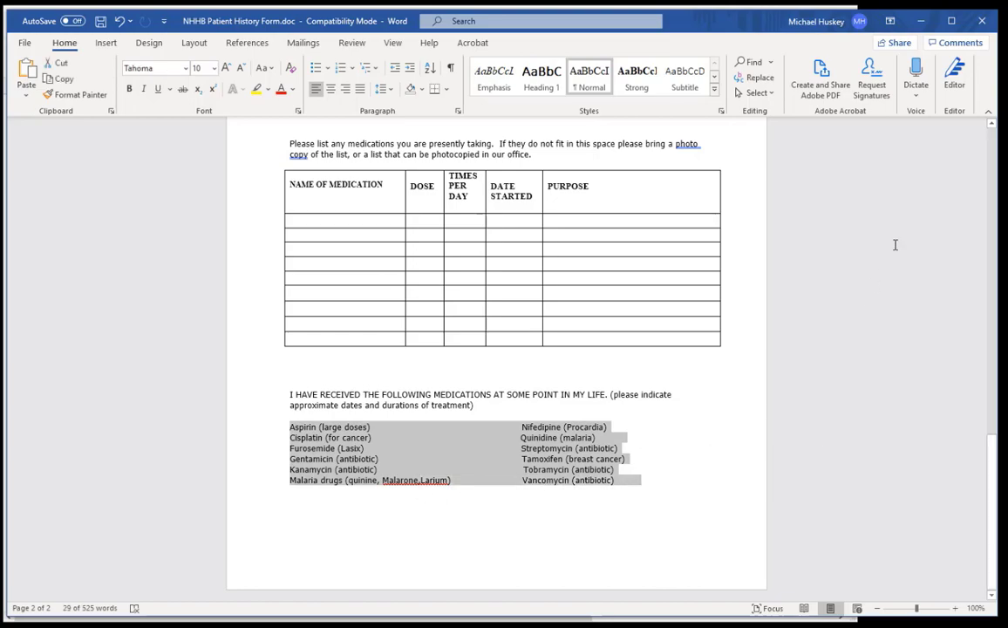
click(917, 25)
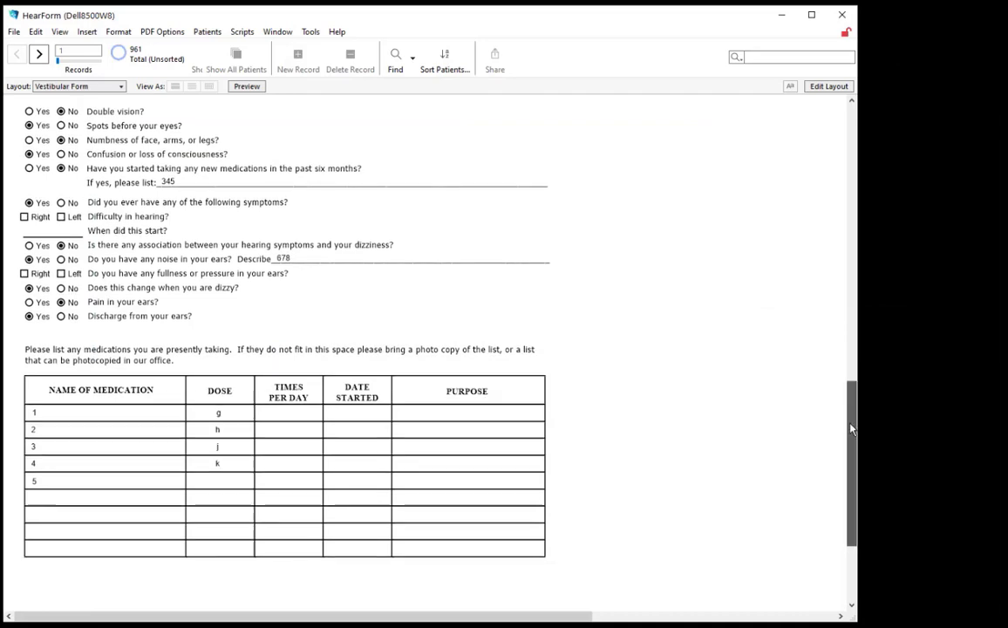
In HearForm's Layout mode, duplicate the table's last field row into the space below the medication table and ungroup the copy
drag(850, 387, 839, 493)
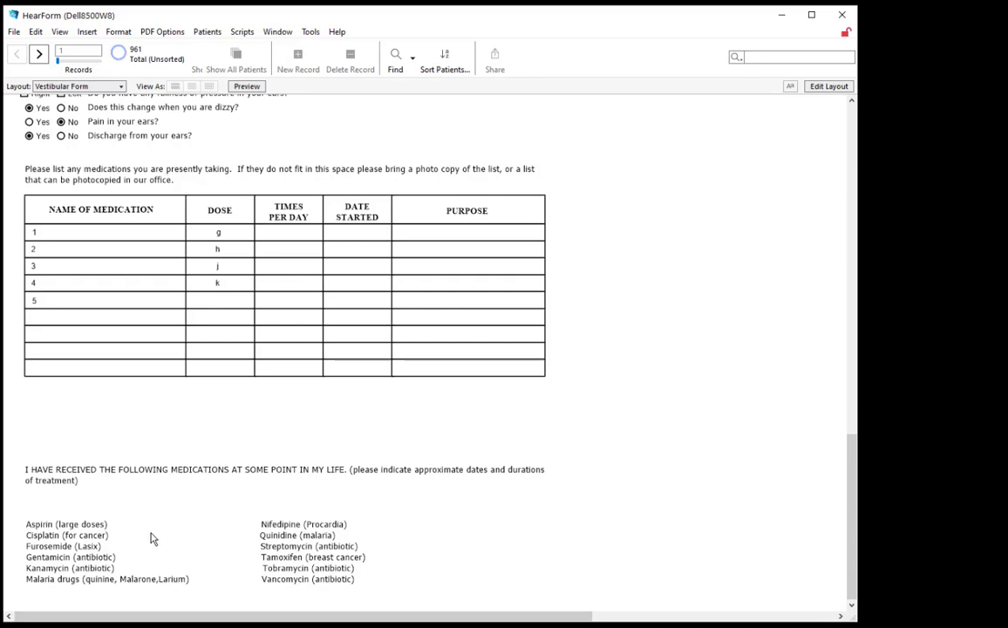
key(ctrl+l)
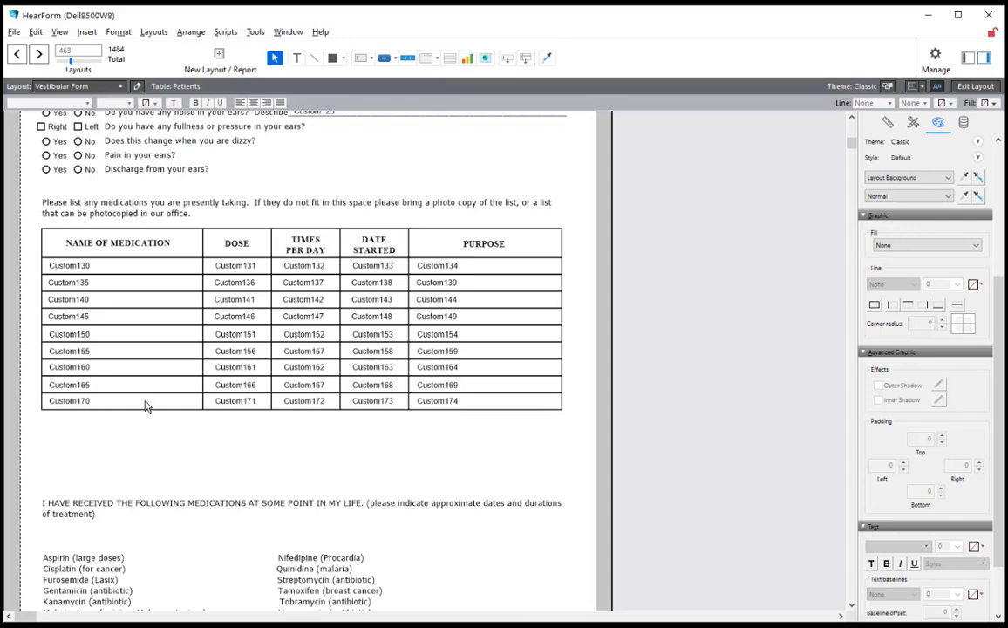
drag(143, 408, 138, 466)
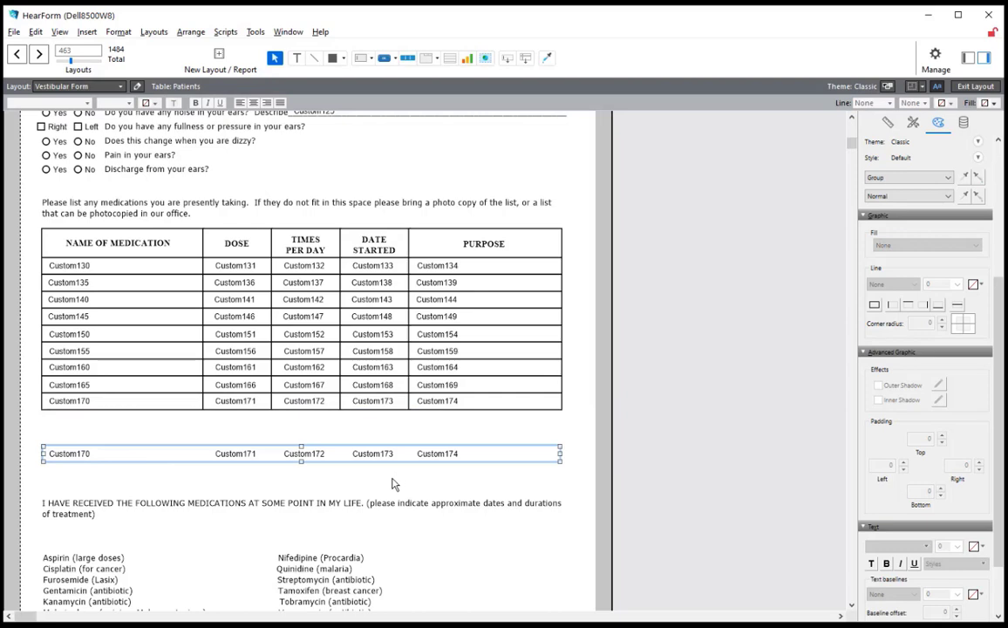
click(192, 31)
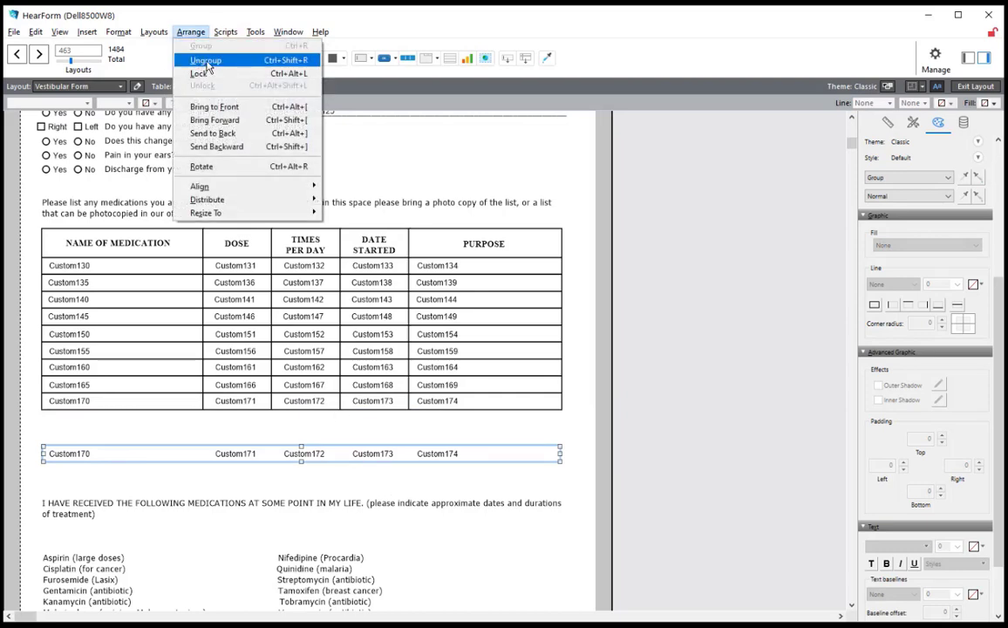
click(206, 61)
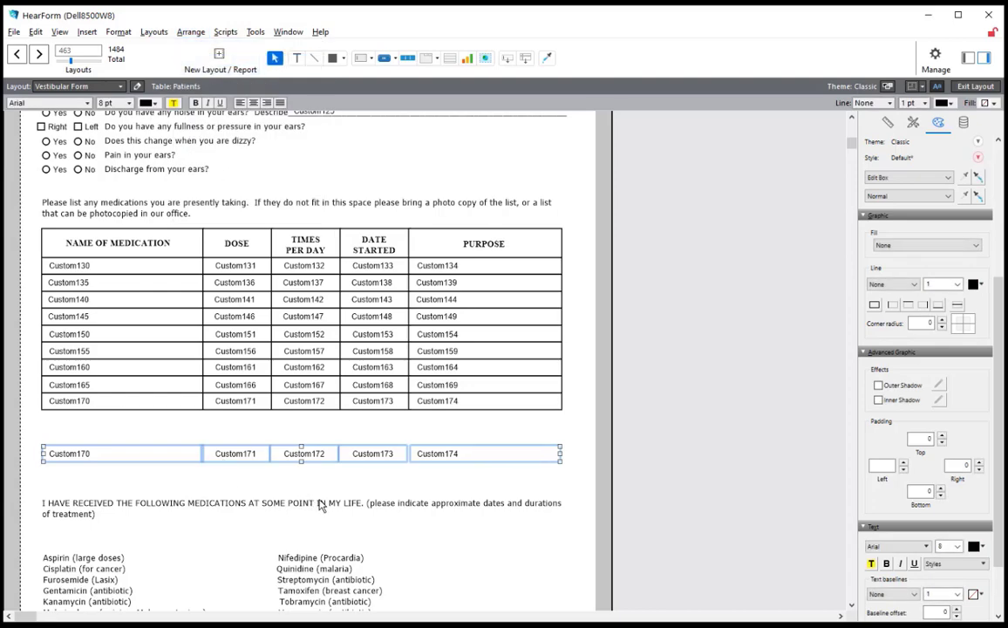
click(178, 479)
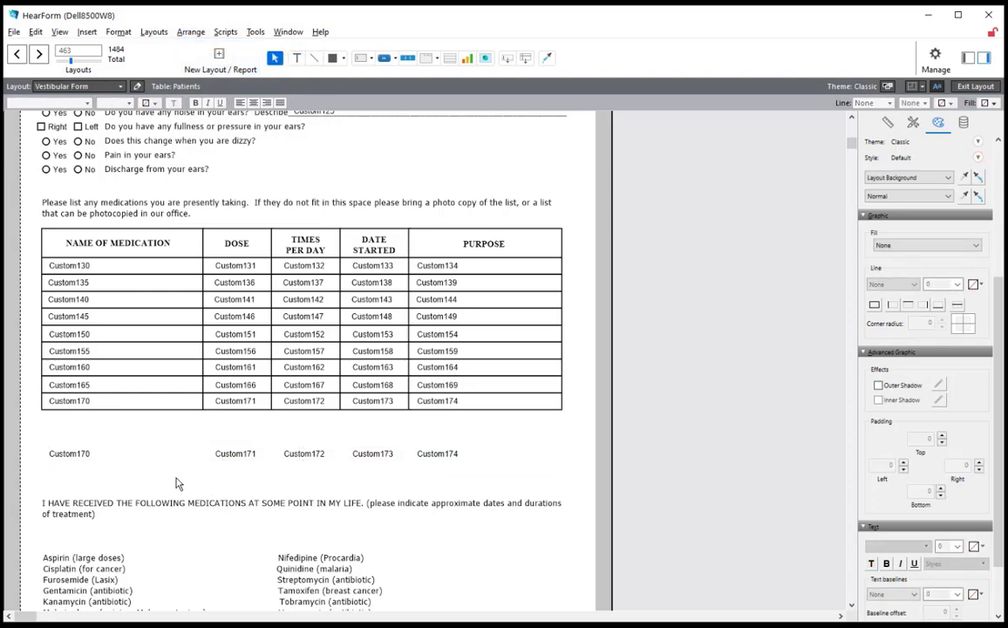
Delete the duplicated Custom170, Custom173 and Custom174 fields from the row below the medication table
click(162, 457)
key(Delete)
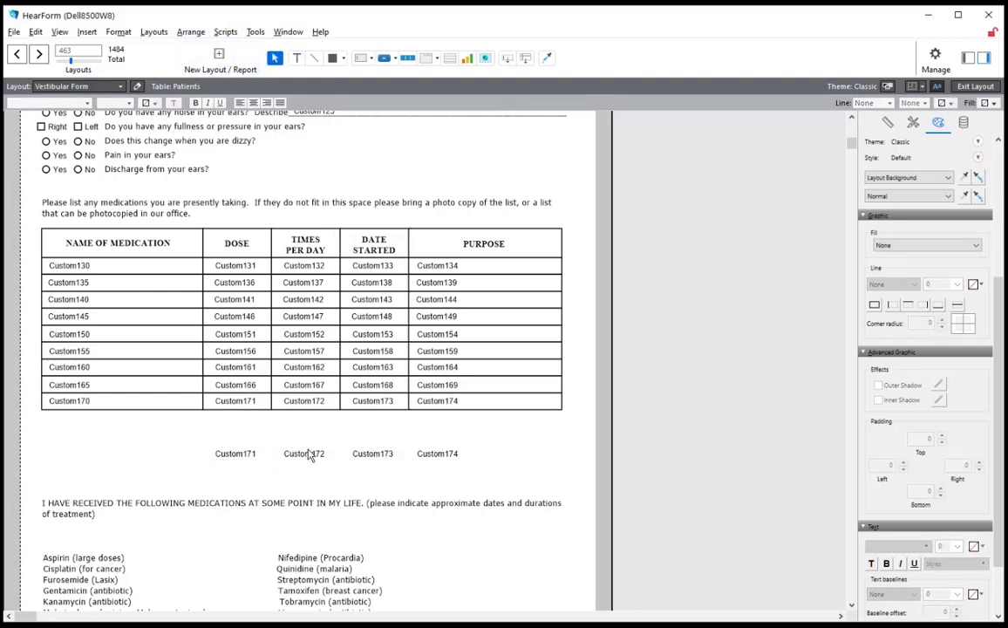
click(372, 454)
key(Delete)
click(442, 455)
key(Delete)
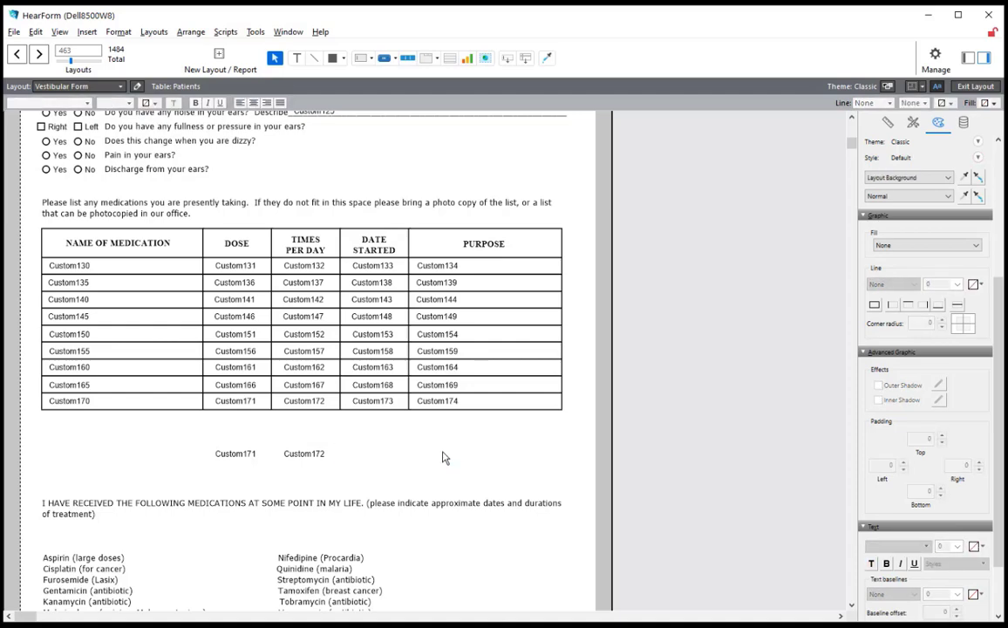
Reassign the two remaining copied fields below the medication table to Custom175 and Custom176 from the Patients table
click(246, 459)
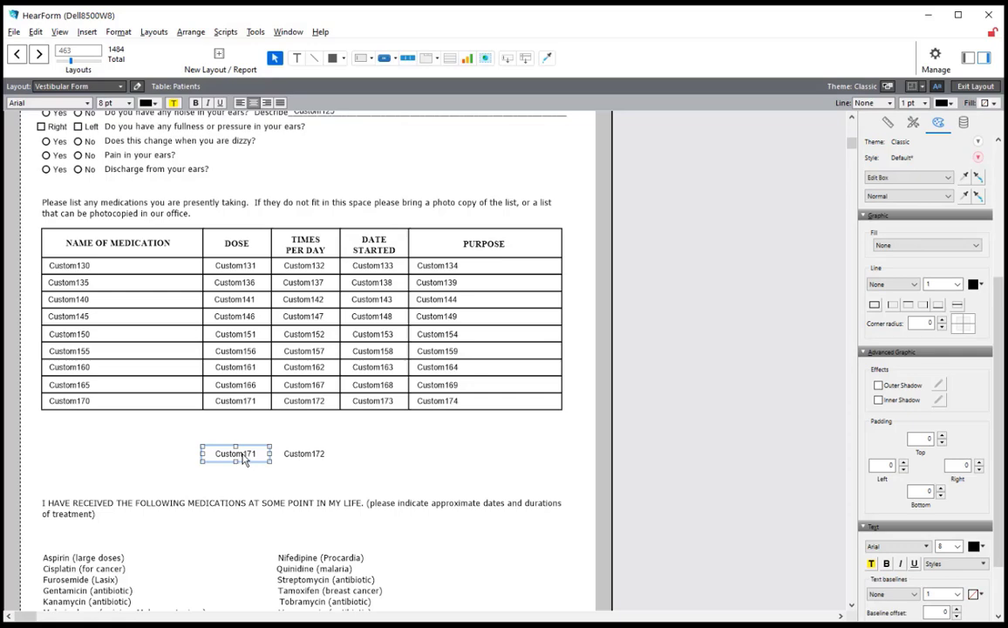
double_click(244, 460)
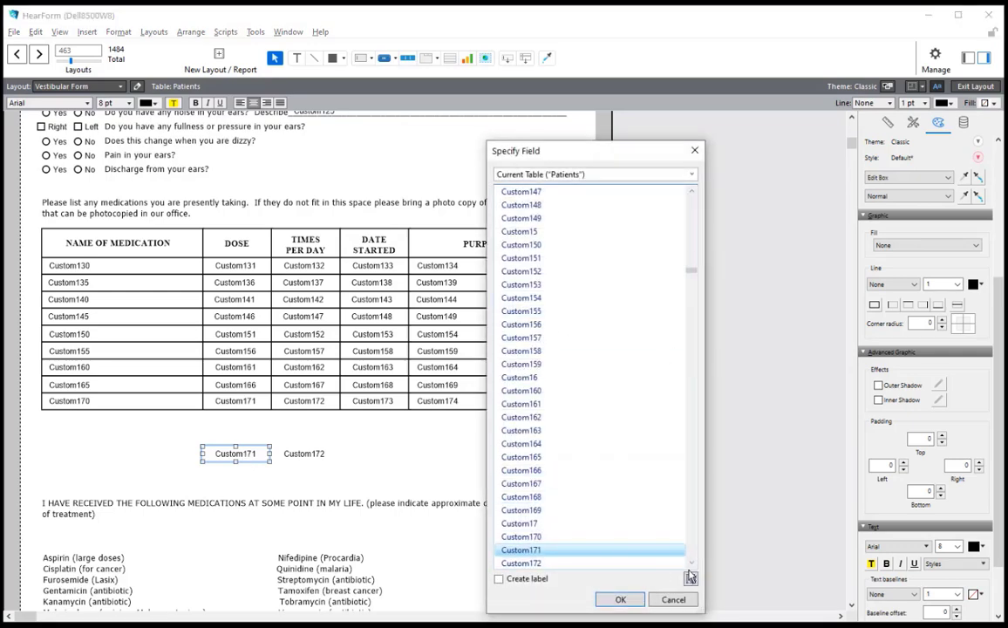
scroll(624, 514, down, 2)
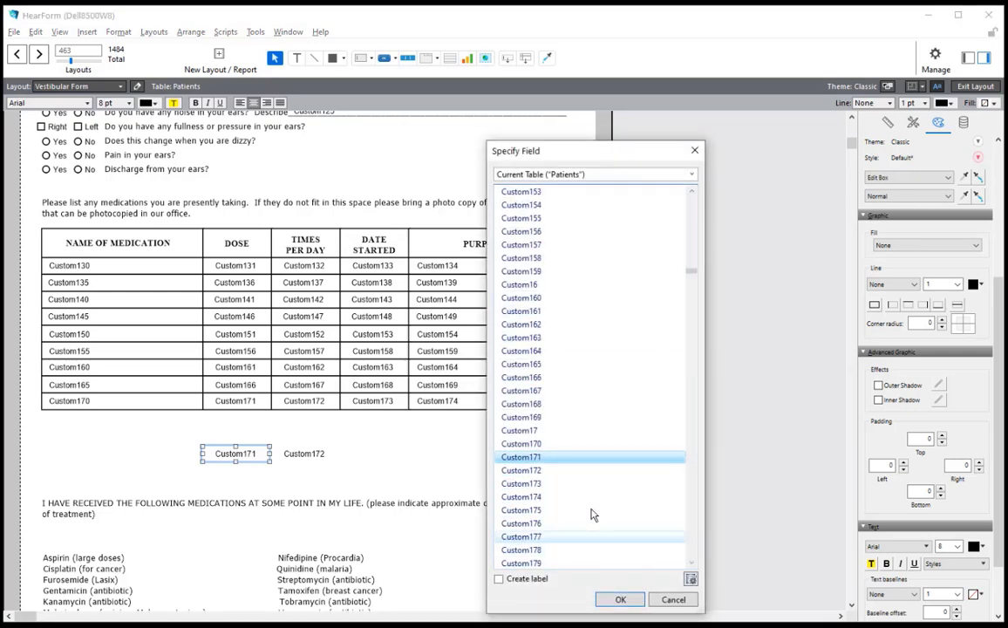
double_click(590, 510)
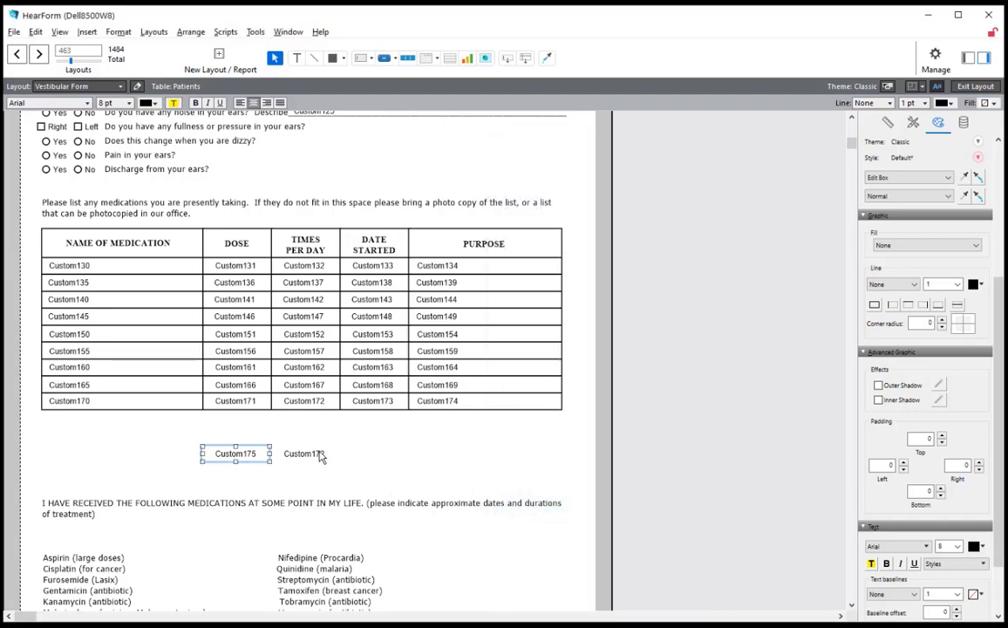
click(319, 455)
drag(321, 459, 317, 463)
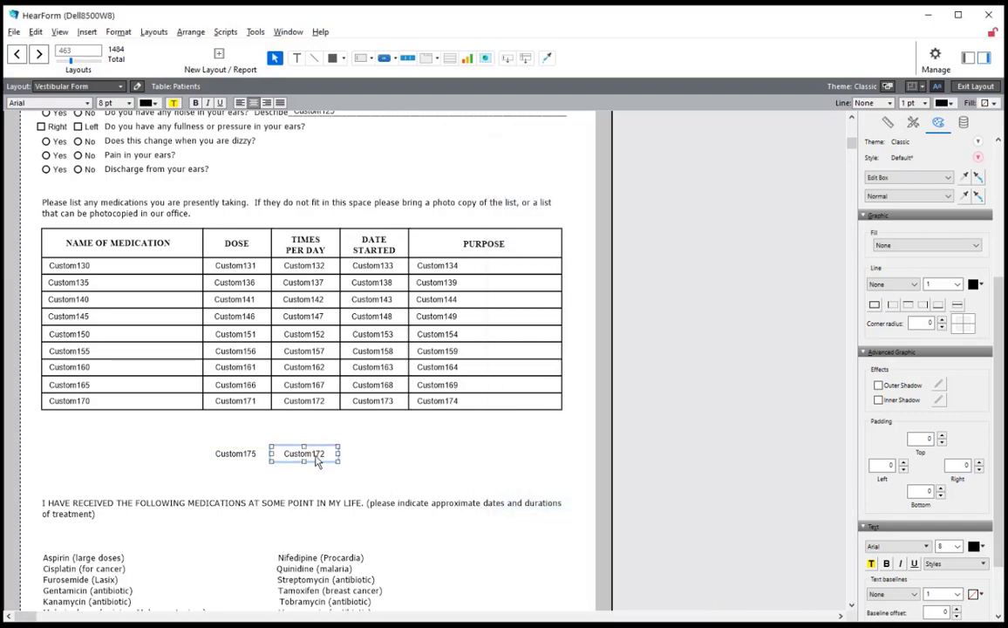
double_click(317, 460)
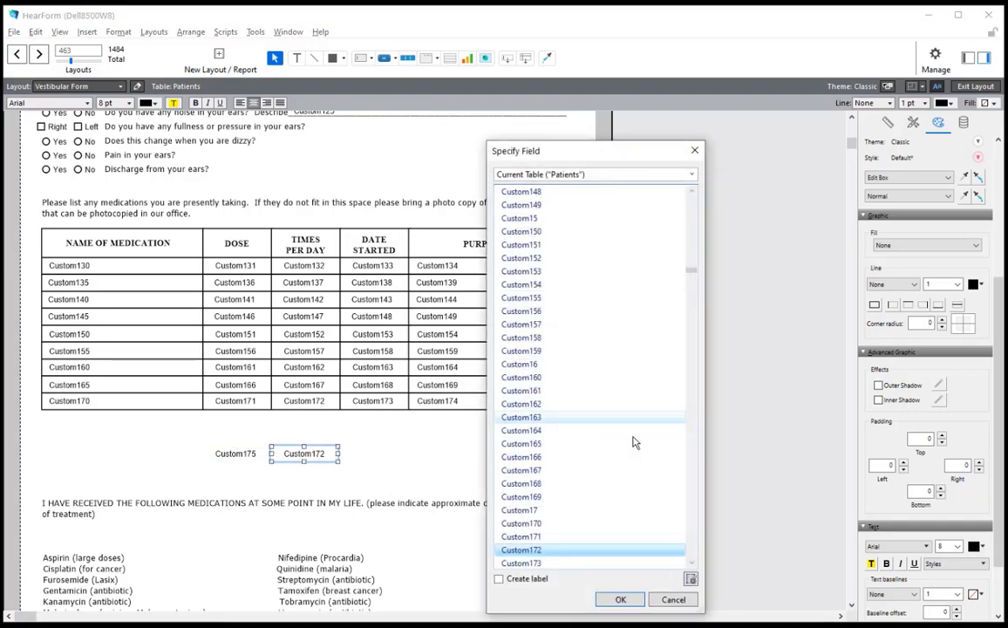
click(693, 540)
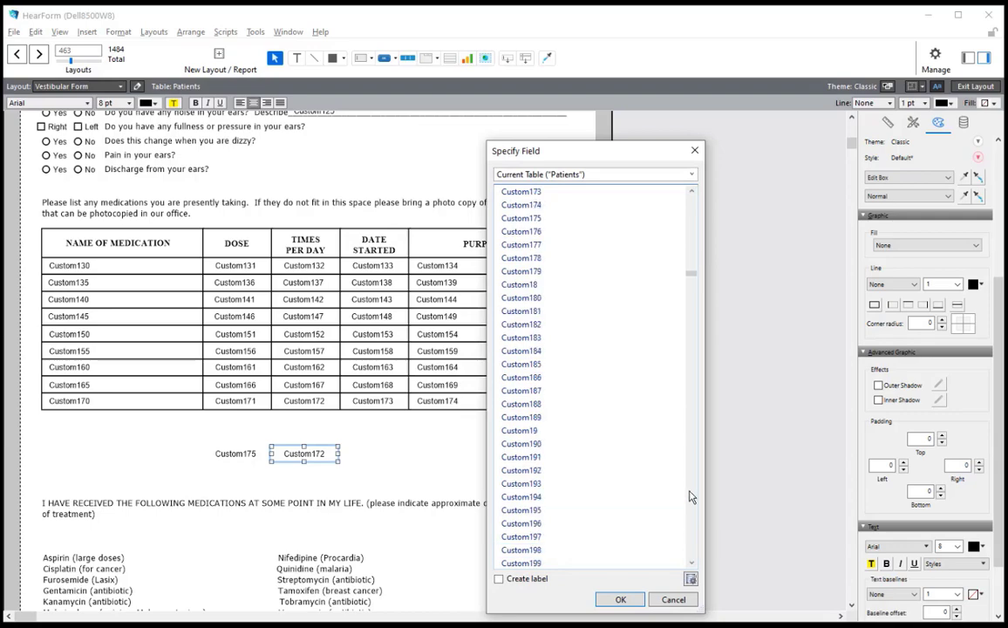
double_click(534, 232)
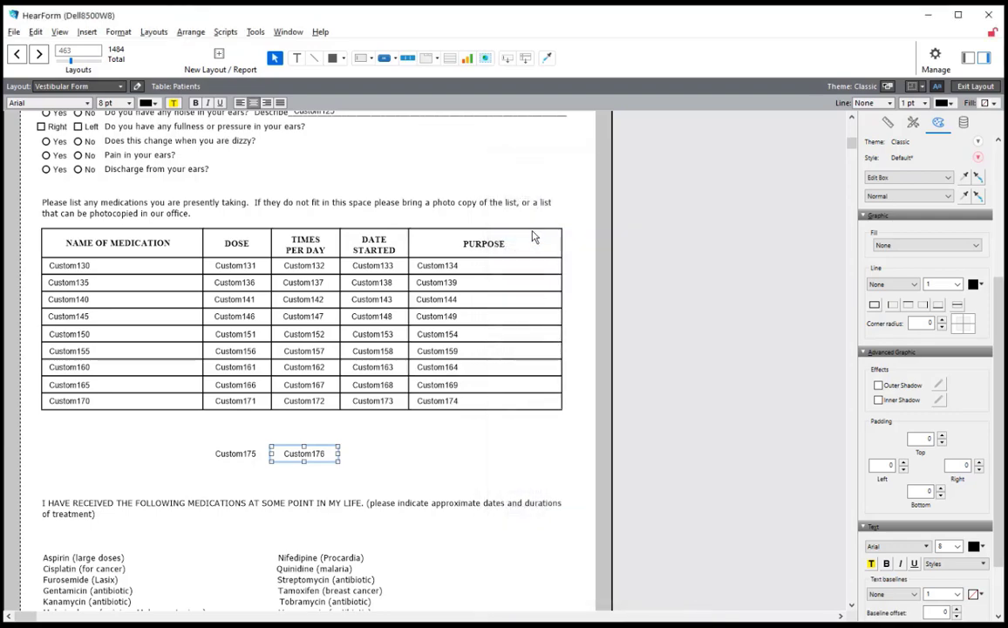
Move the Custom175 and Custom176 fields together toward the page's left margin and narrow both of them
shift+click(236, 460)
drag(297, 460, 151, 448)
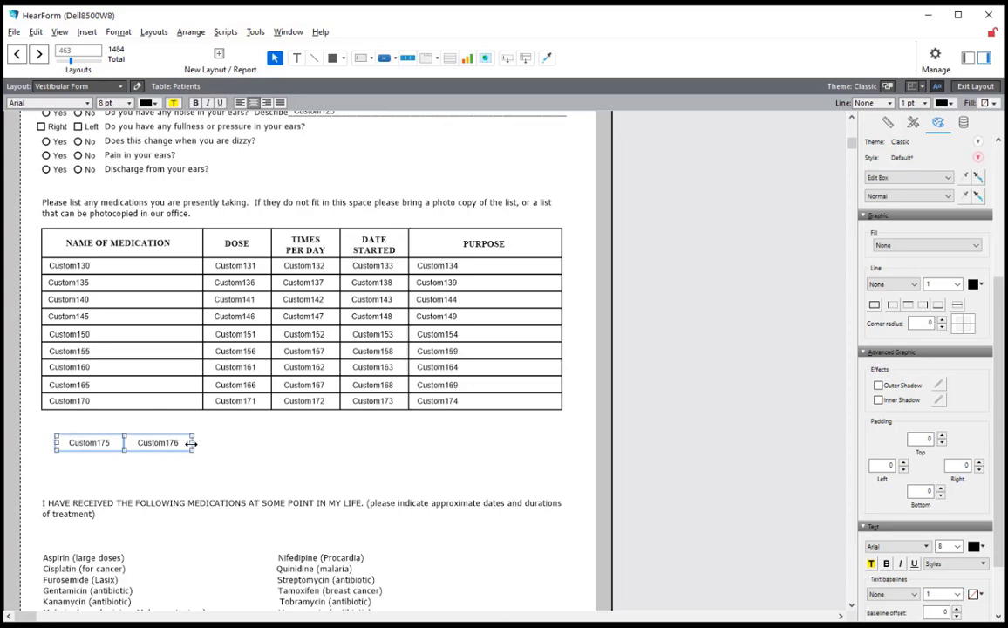
drag(192, 443, 159, 444)
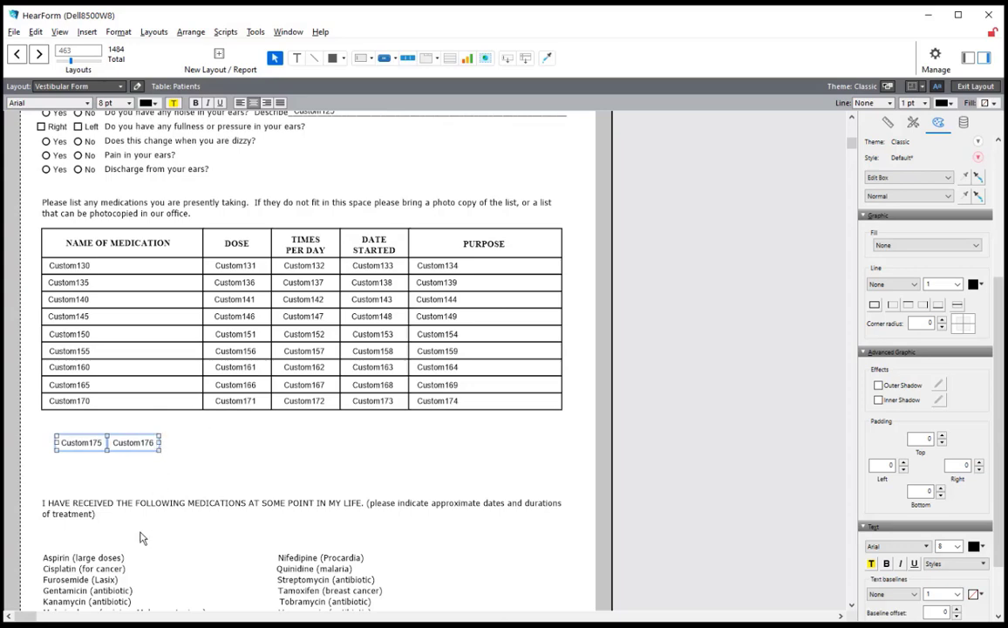
Shift the two-column drug list to the right and narrow its text block so it fits within the page
drag(87, 563, 126, 564)
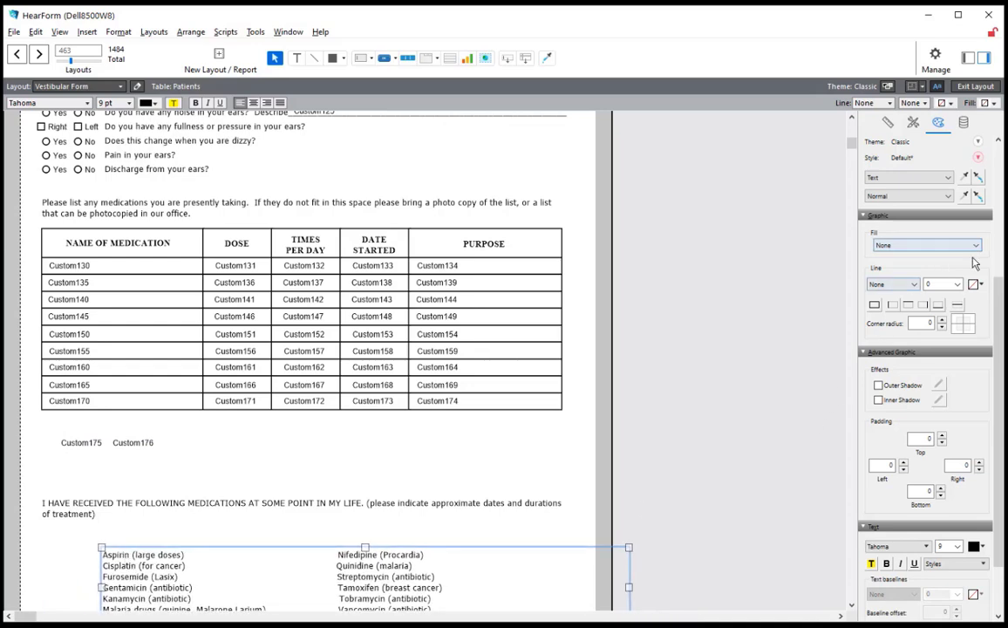
drag(1001, 287, 1005, 371)
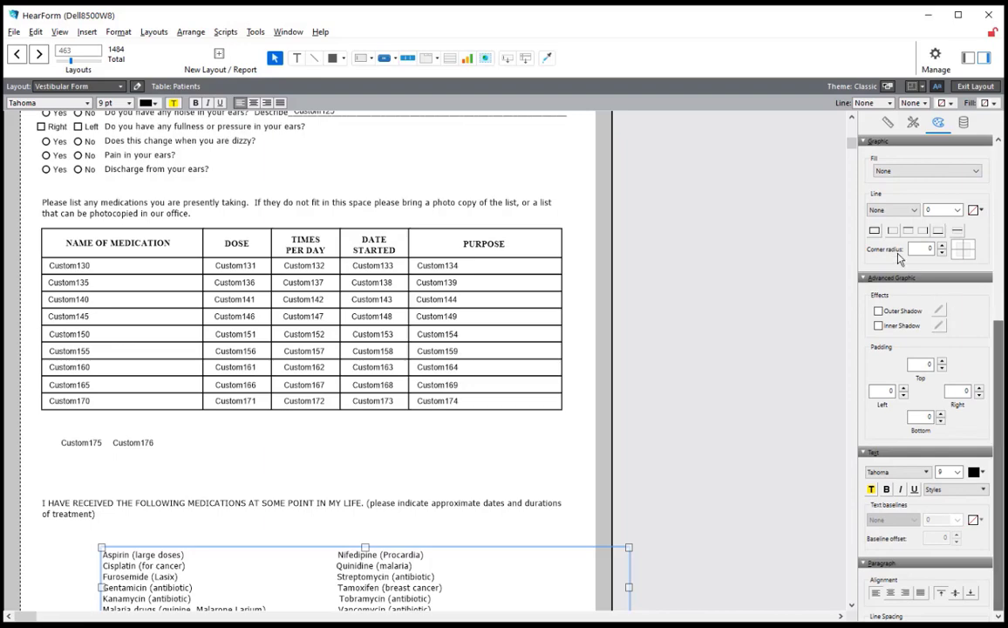
scroll(853, 149, down, 10)
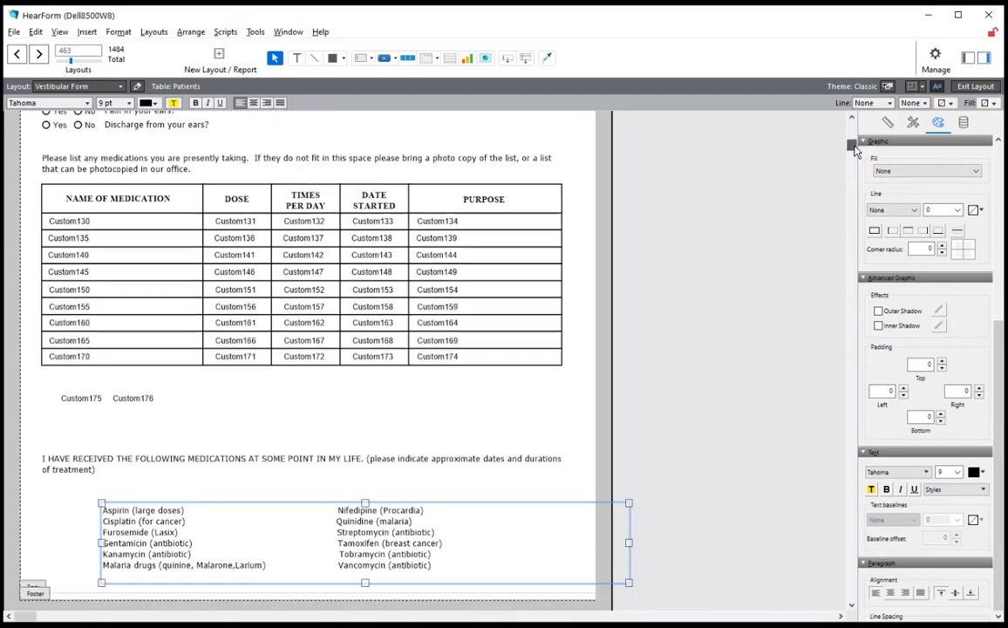
scroll(853, 148, up, 7)
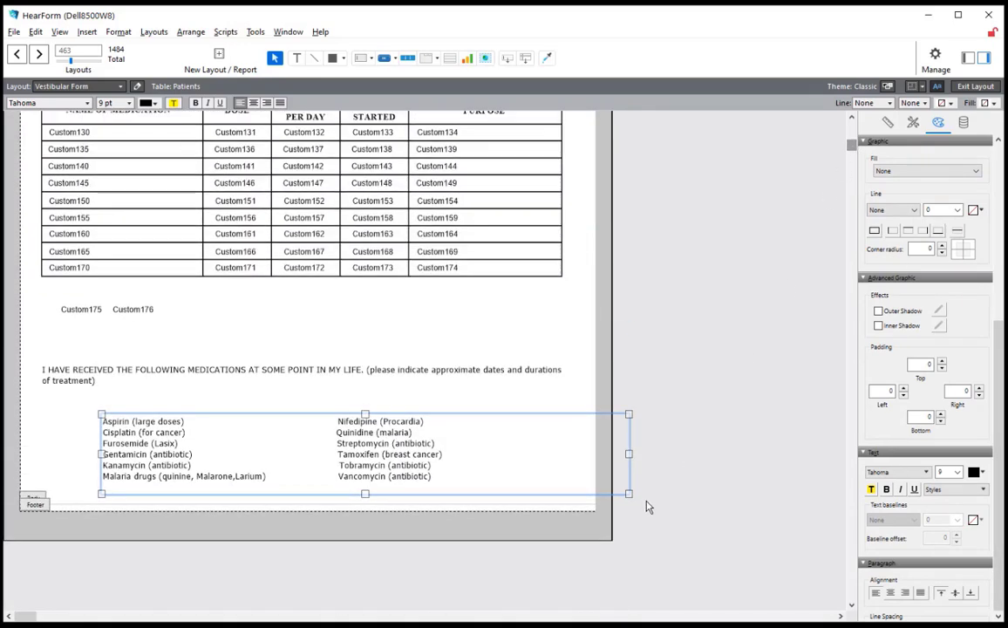
drag(628, 453, 523, 468)
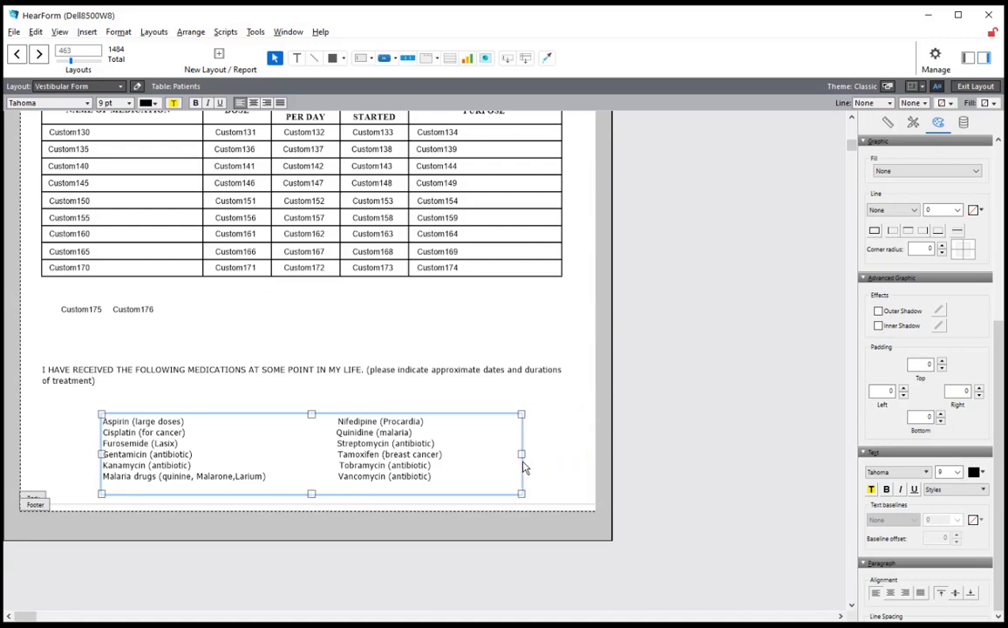
Give the Custom175 and Custom176 fields a solid border line on all sides
click(76, 309)
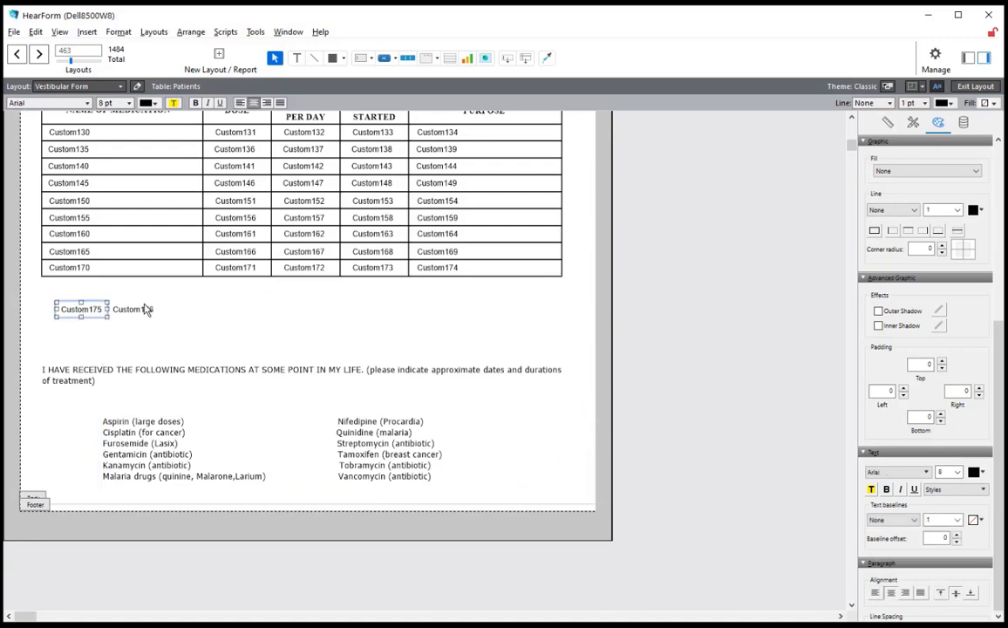
shift+click(135, 312)
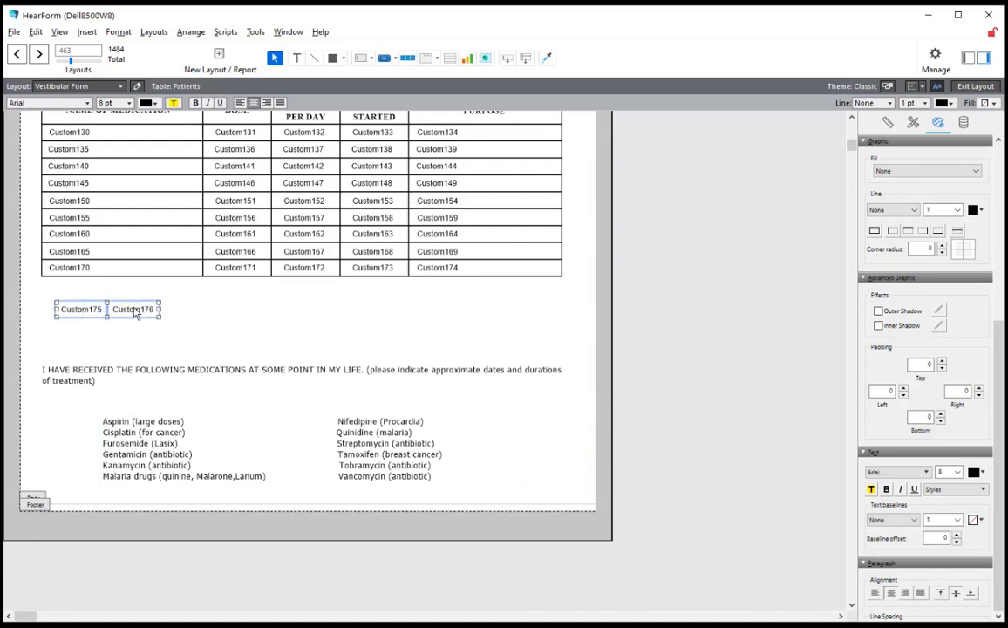
click(889, 210)
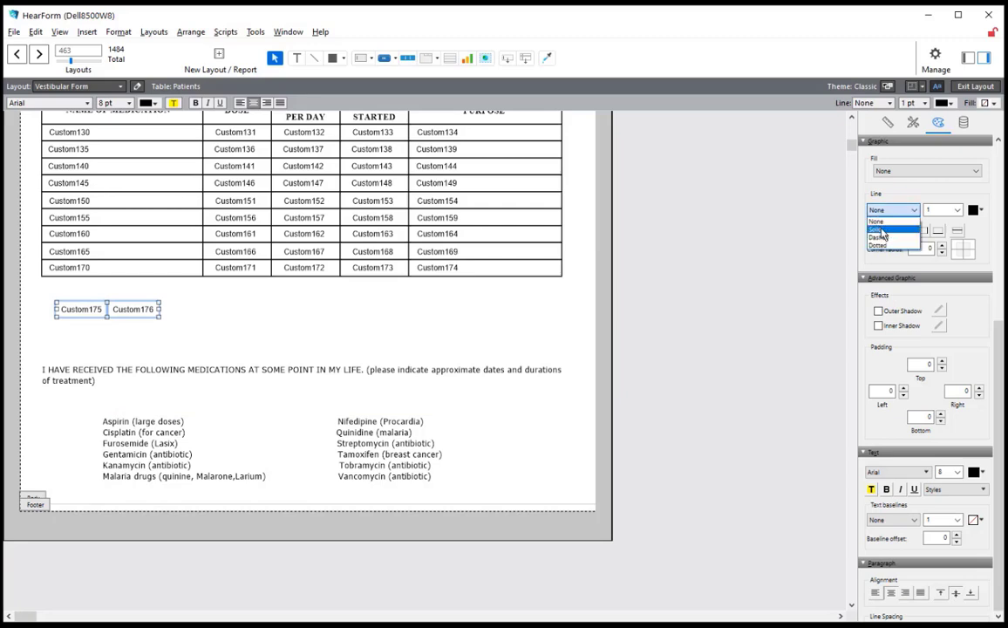
click(879, 229)
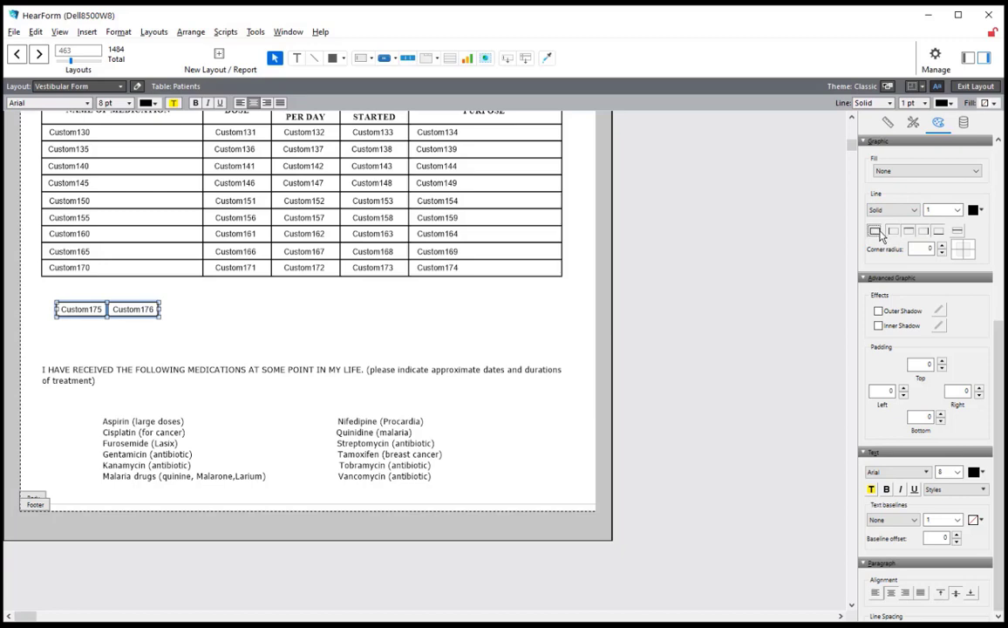
click(879, 231)
Shift the drug list further right and place the Custom175 and Custom176 fields to its left, below the instruction text
drag(103, 314, 214, 430)
click(80, 408)
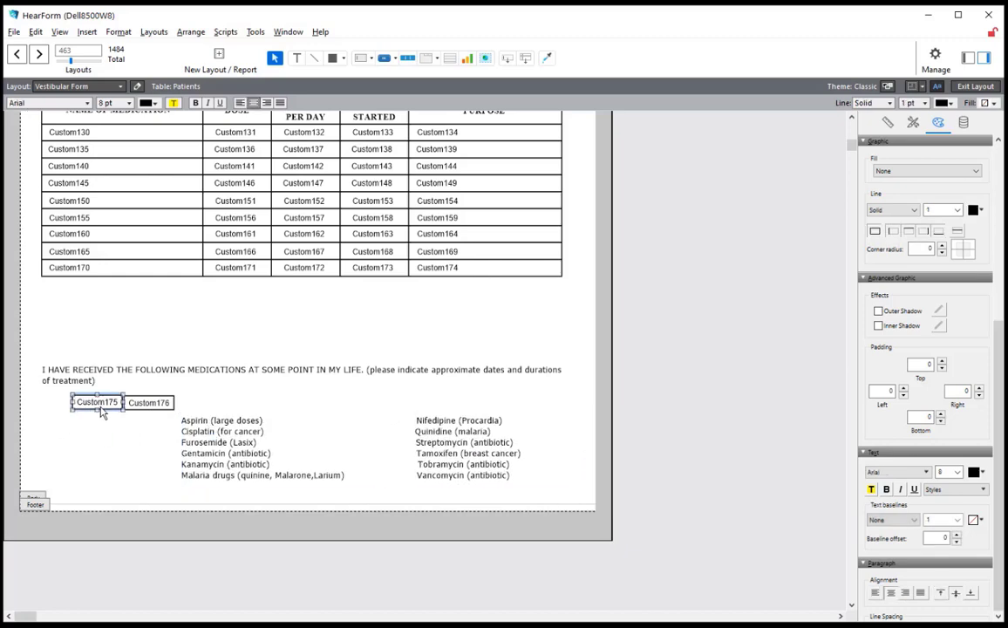
shift+click(150, 403)
drag(153, 406, 120, 413)
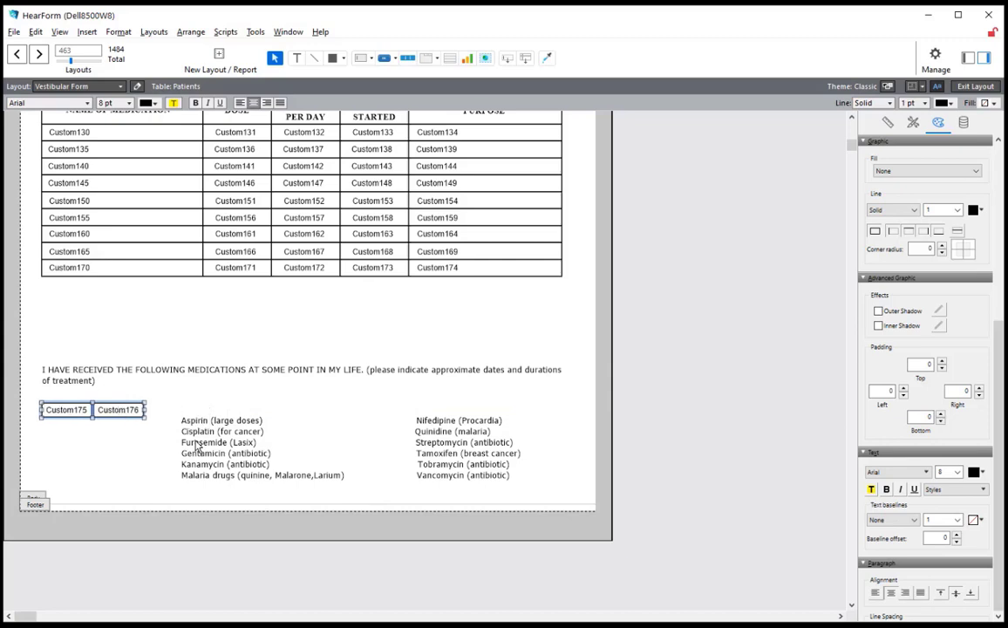
Set the drug list's line spacing height to 1.3 lines and allow the layout to be enlarged
click(206, 445)
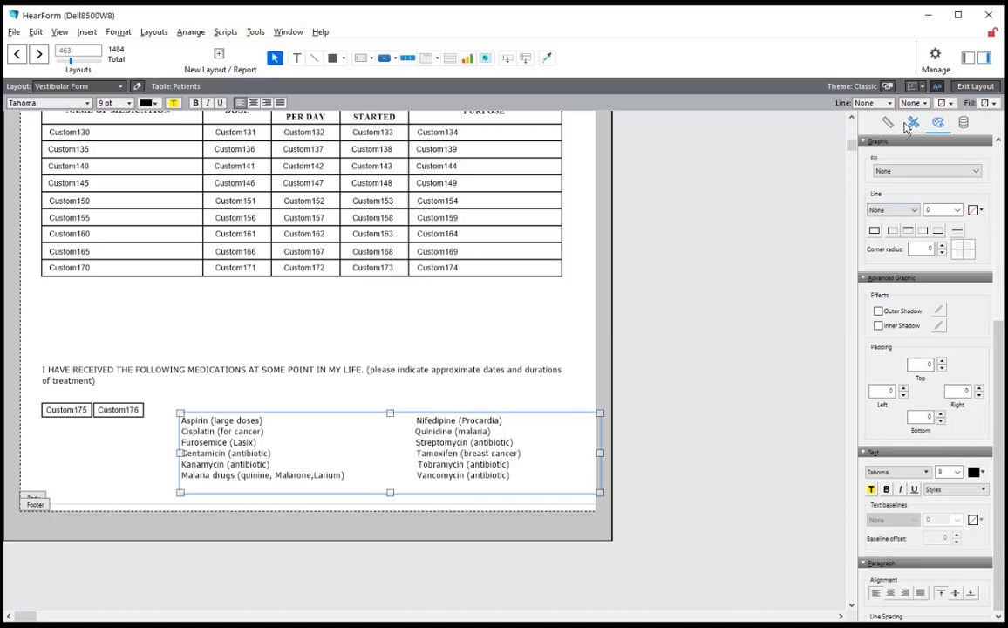
click(802, 237)
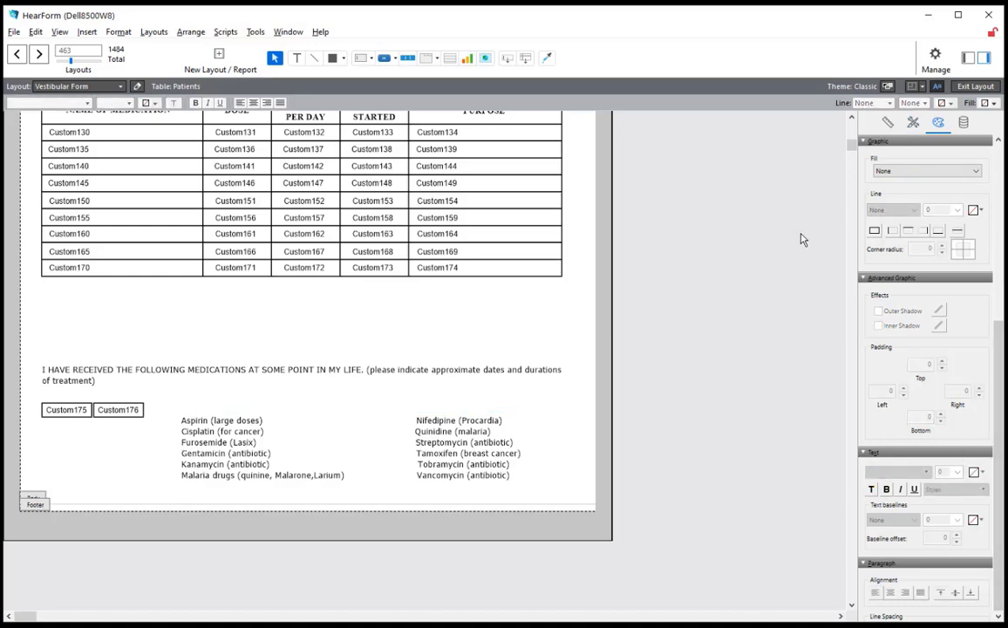
click(422, 435)
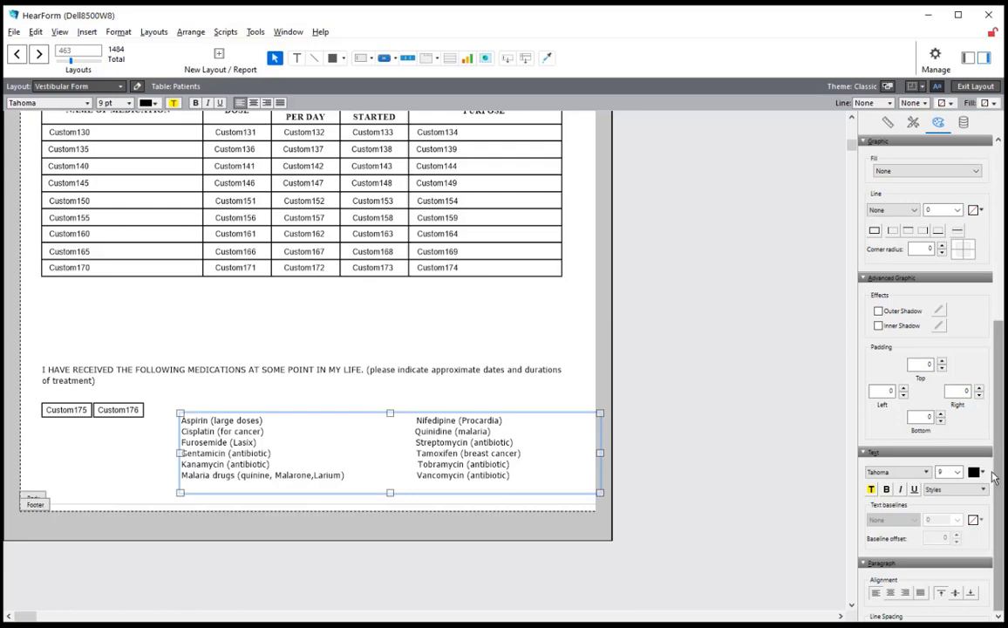
mouse_move(998, 502)
mouse_down()
mouse_move(985, 371)
mouse_move(988, 495)
mouse_up()
click(887, 122)
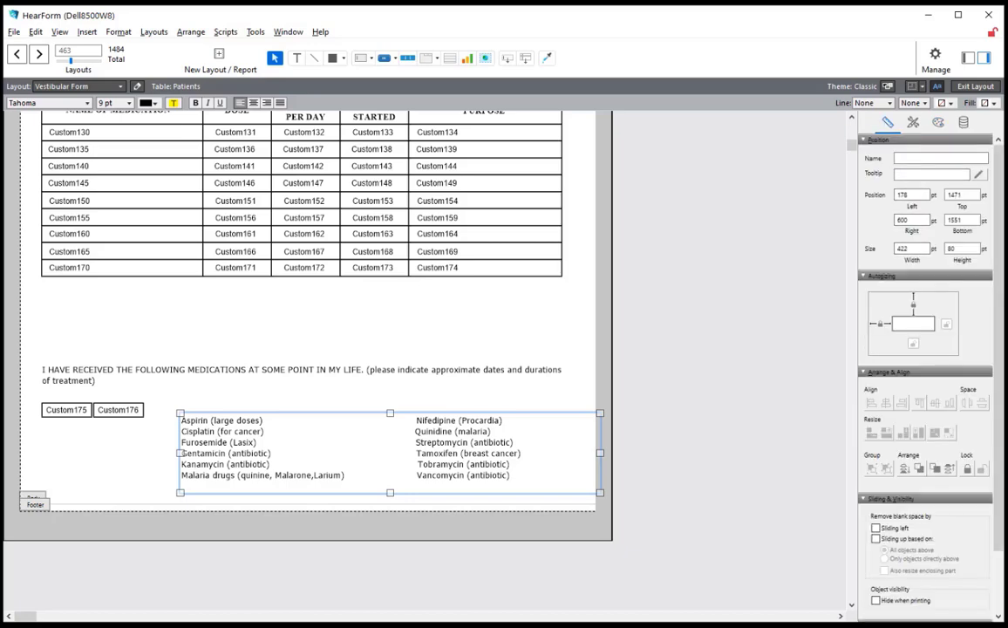
click(937, 122)
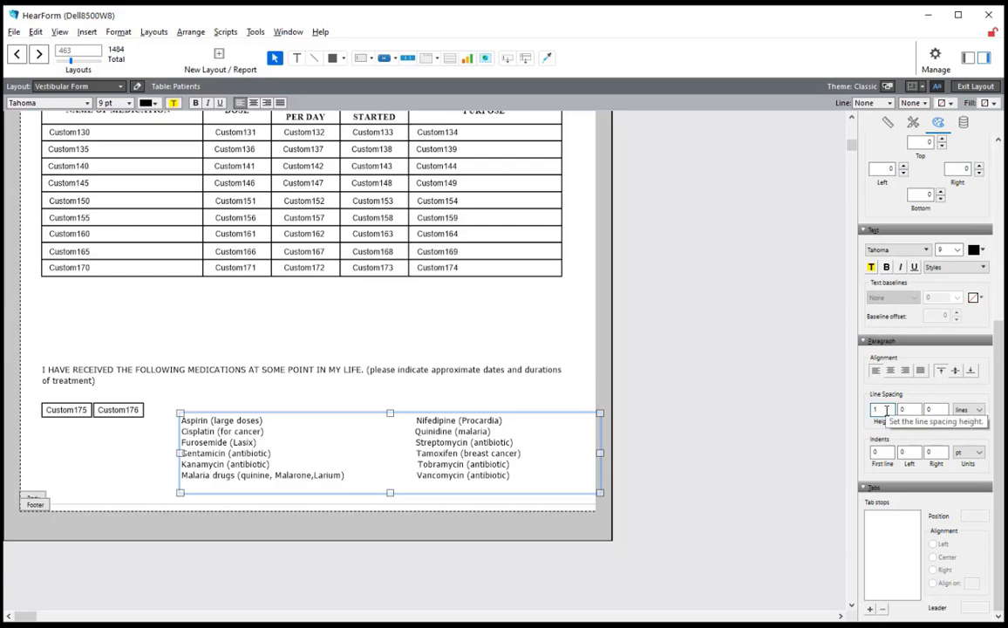
key(Return)
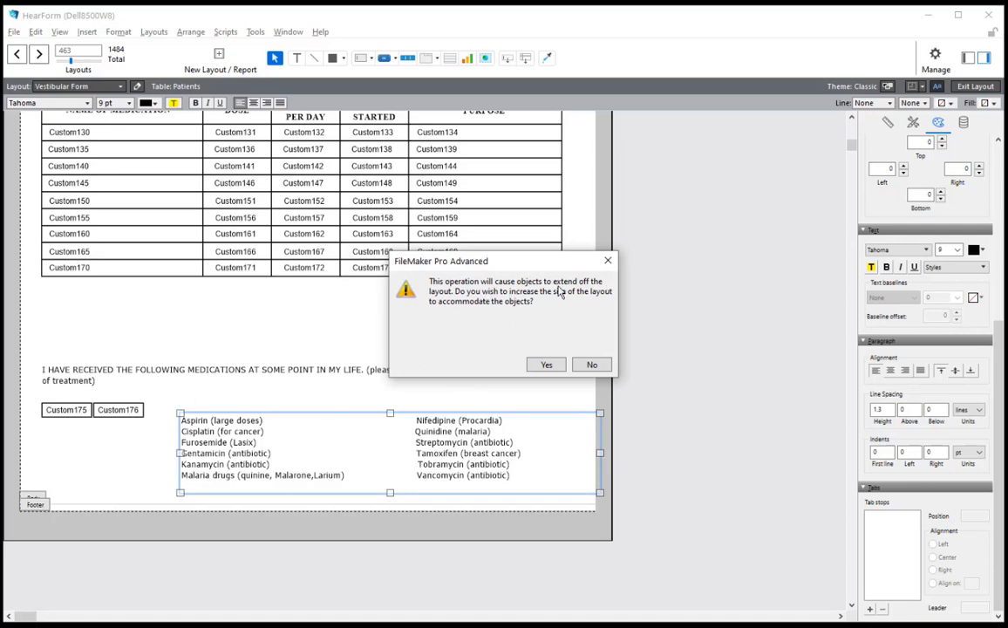
click(547, 366)
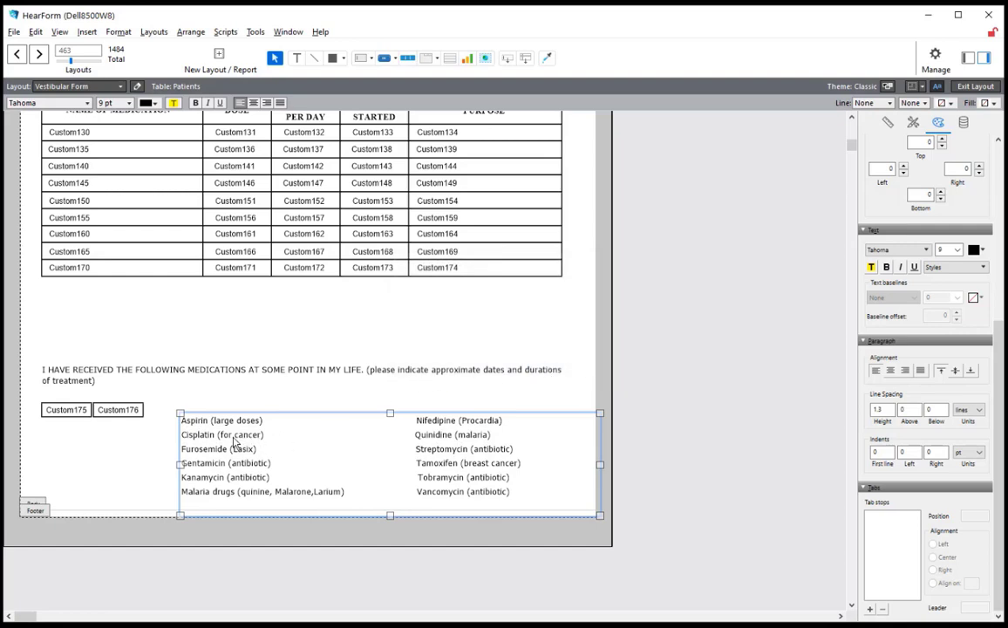
Move the received-medications instruction, drug list and Custom175/Custom176 fields up beneath the medication table, with the fields beside the Aspirin line
drag(233, 443, 225, 417)
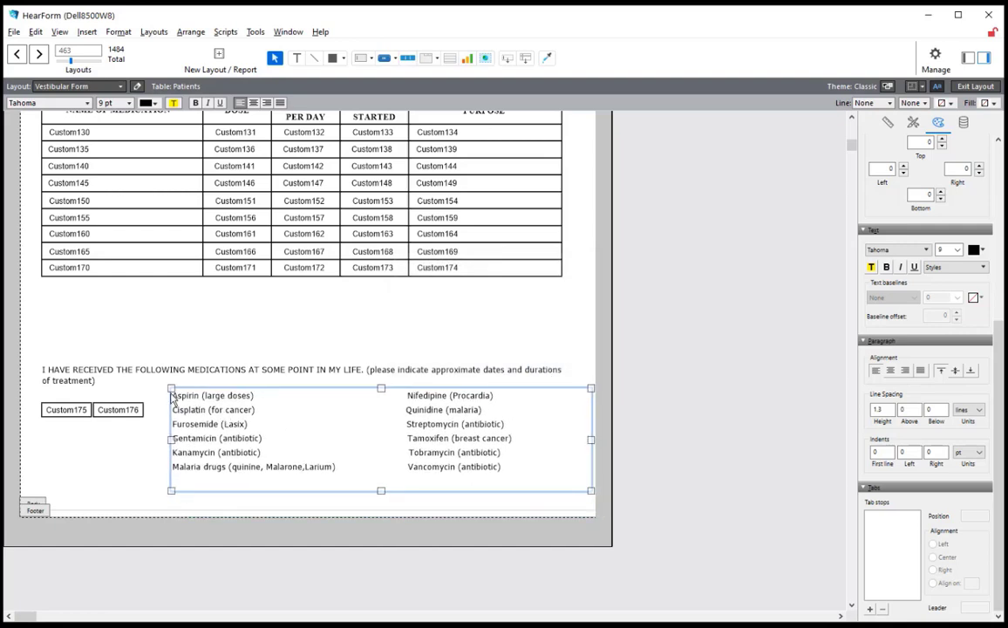
drag(175, 374, 177, 310)
key(ctrl+z)
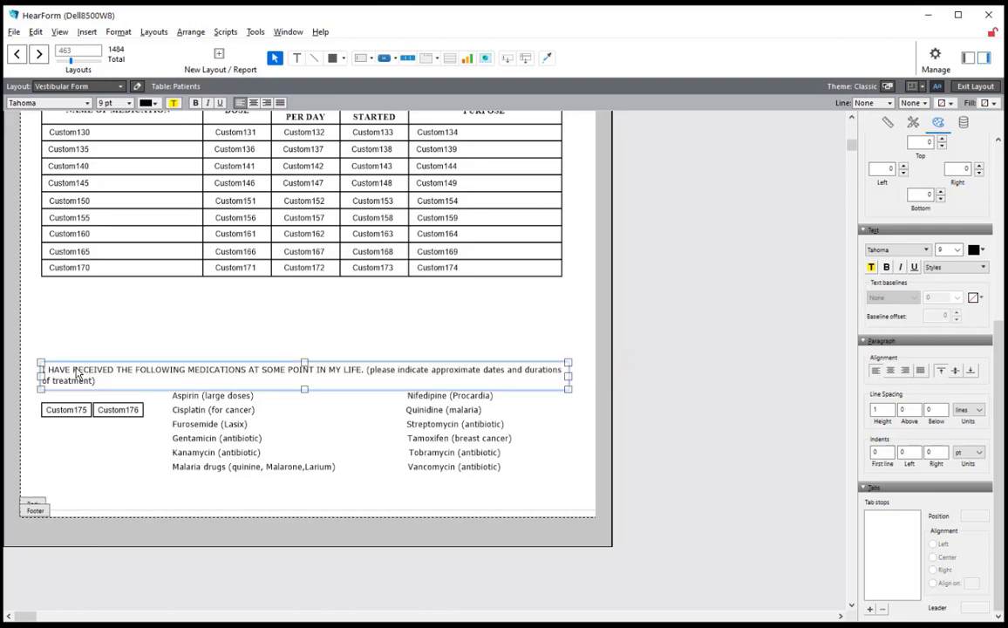
drag(77, 373, 77, 318)
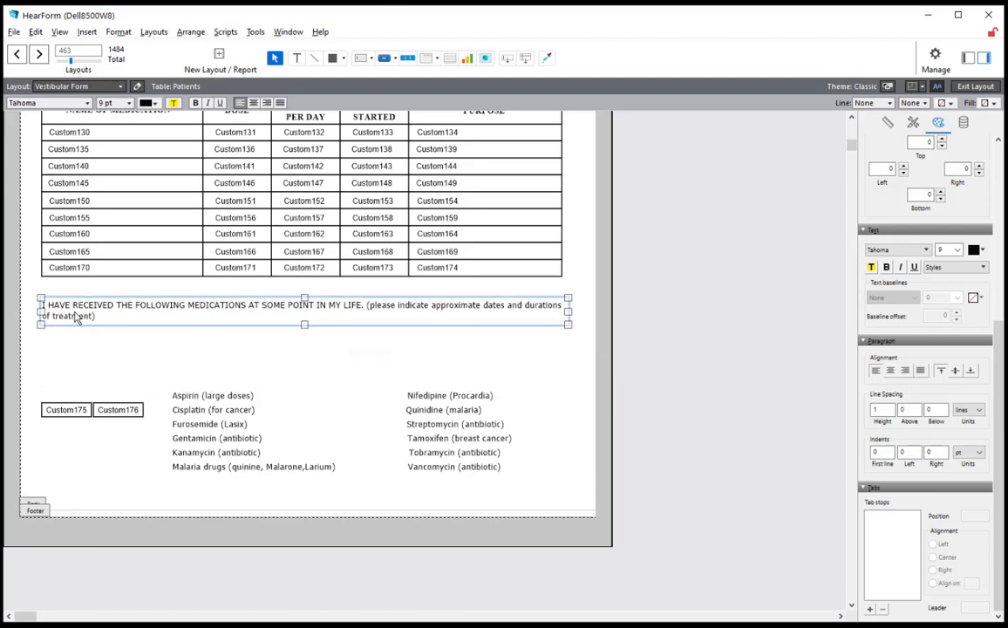
drag(201, 432, 209, 390)
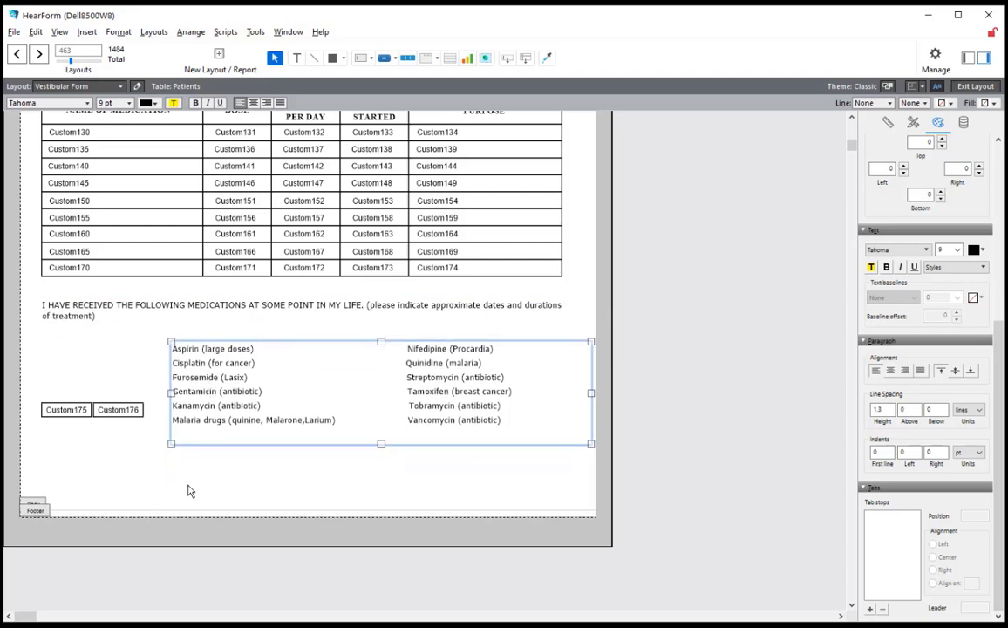
drag(187, 479, 70, 363)
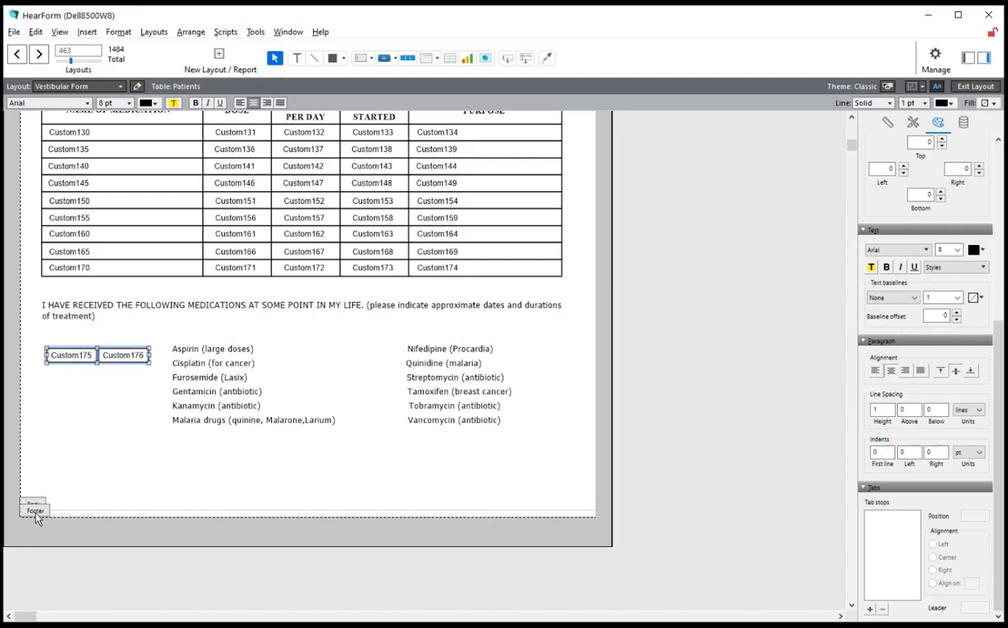
Shorten the layout body, then move the Custom175 and Custom176 fields and the drug list closer to the left margin beneath the received-medications instruction
drag(38, 505, 59, 486)
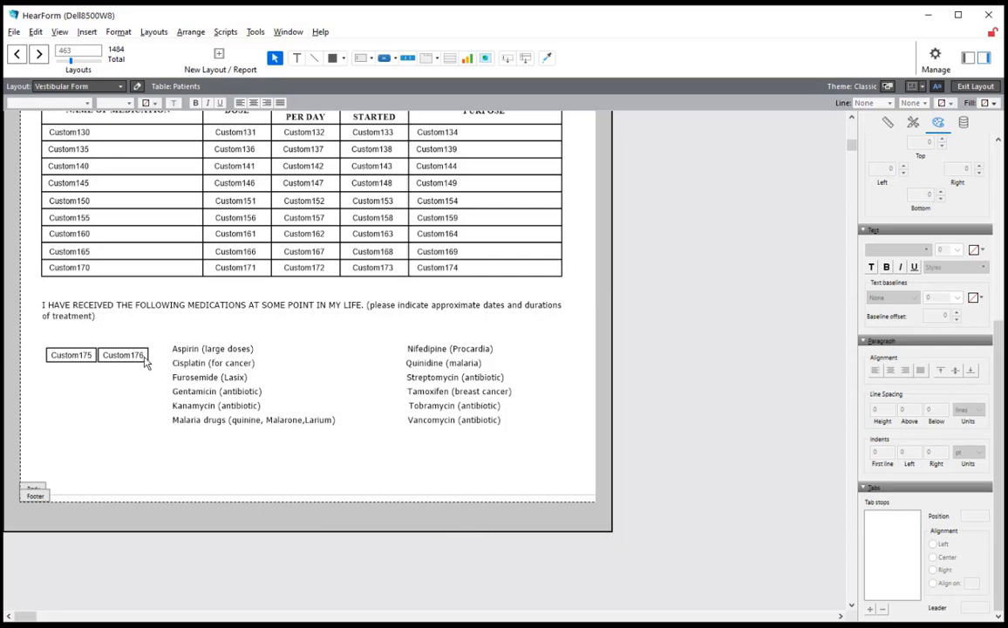
click(85, 361)
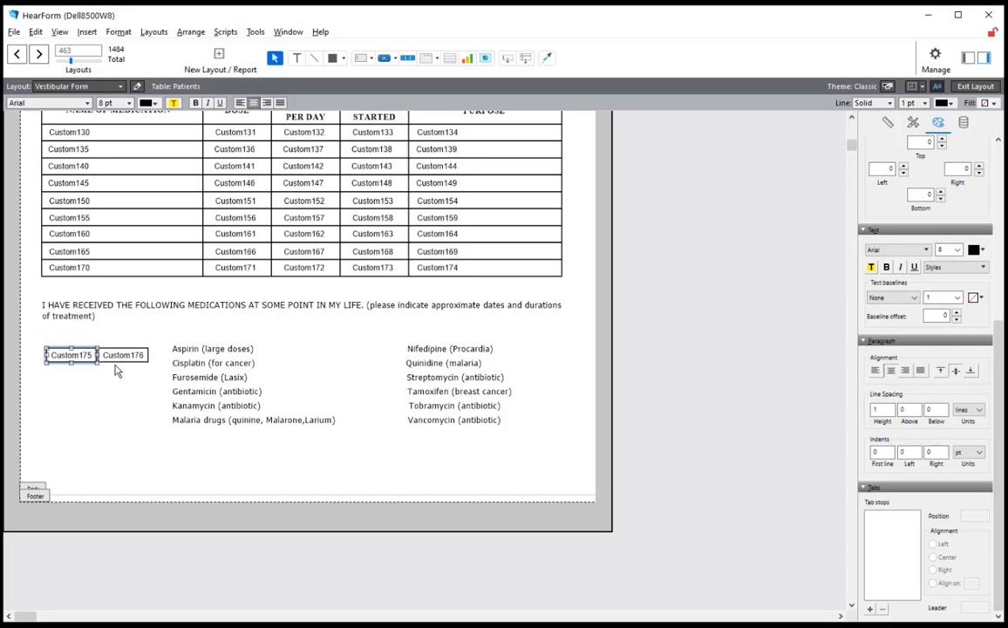
shift+click(122, 363)
drag(122, 363, 116, 353)
drag(206, 376, 185, 375)
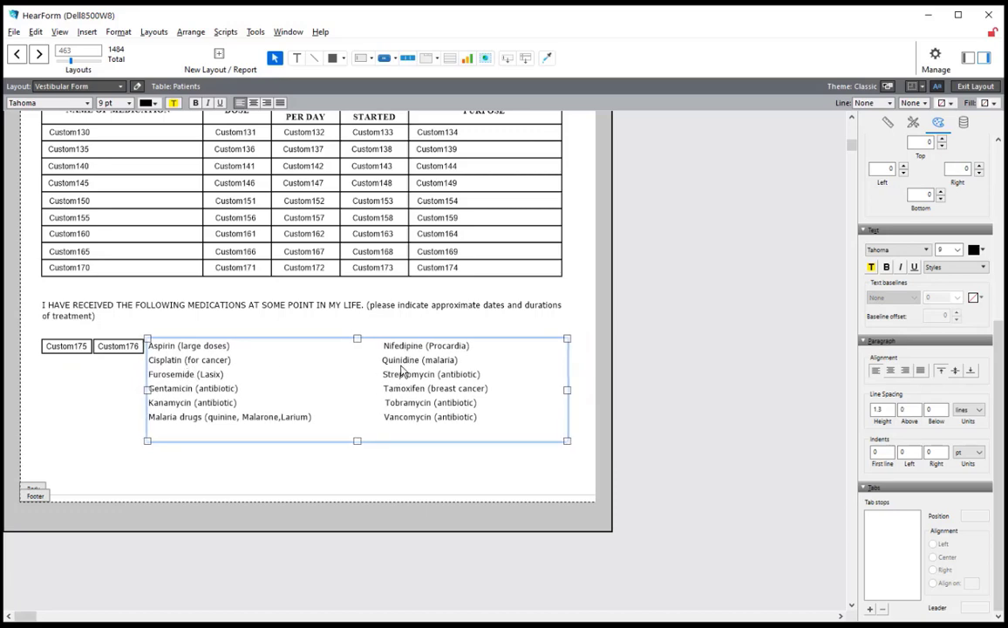
Duplicate the drug list and split it into two text blocks, placing Nifedipine through Vancomycin as a separate block on the page's right side
drag(218, 390, 277, 441)
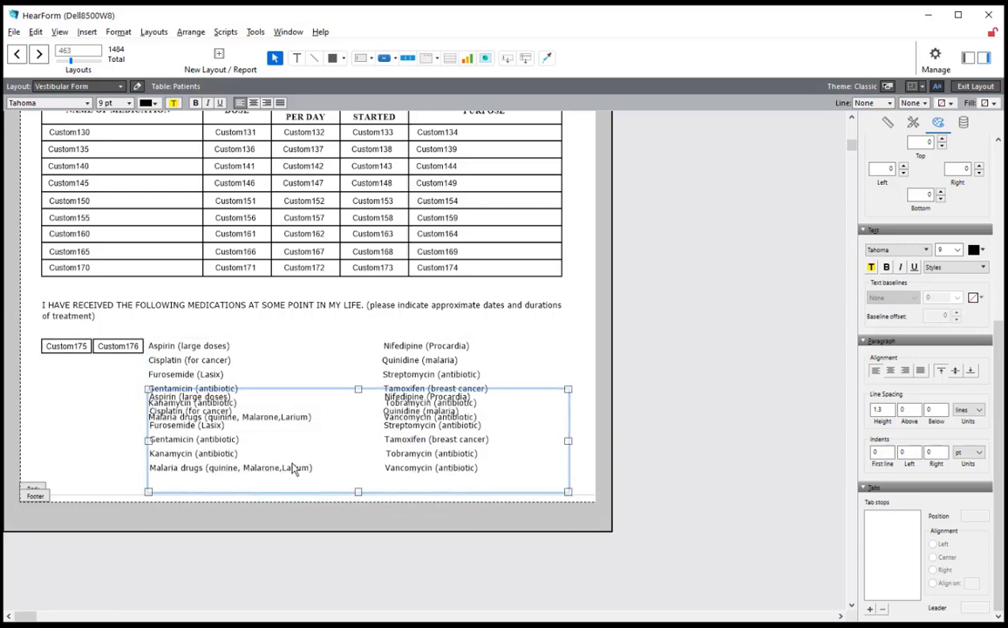
click(293, 469)
key(shift+Up)
key(shift+Up)
key(shift+Up)
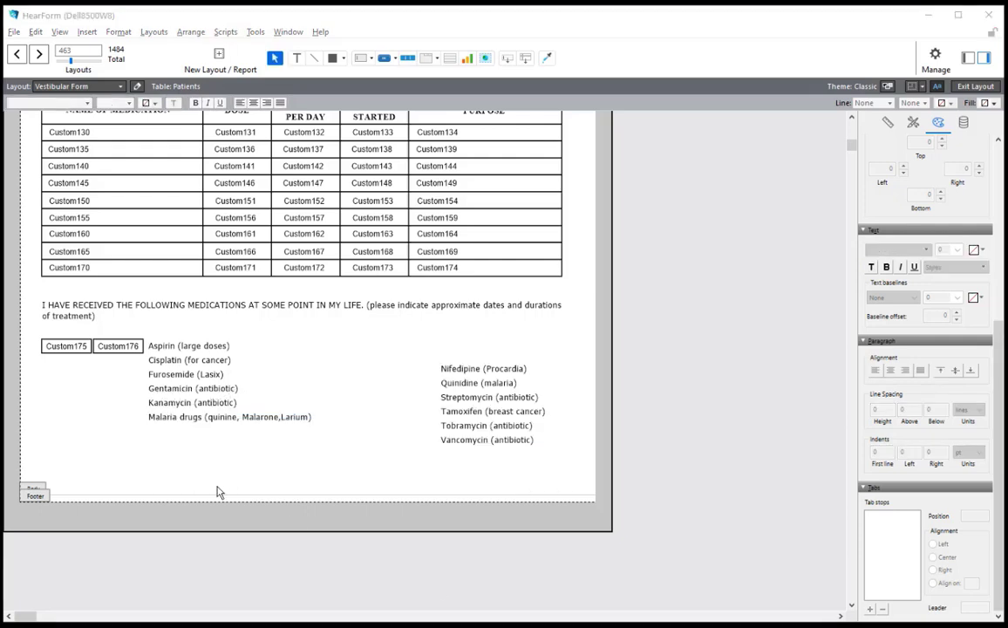
mouse_move(490, 426)
mouse_down()
mouse_move(389, 394)
mouse_move(345, 396)
mouse_move(487, 413)
mouse_up()
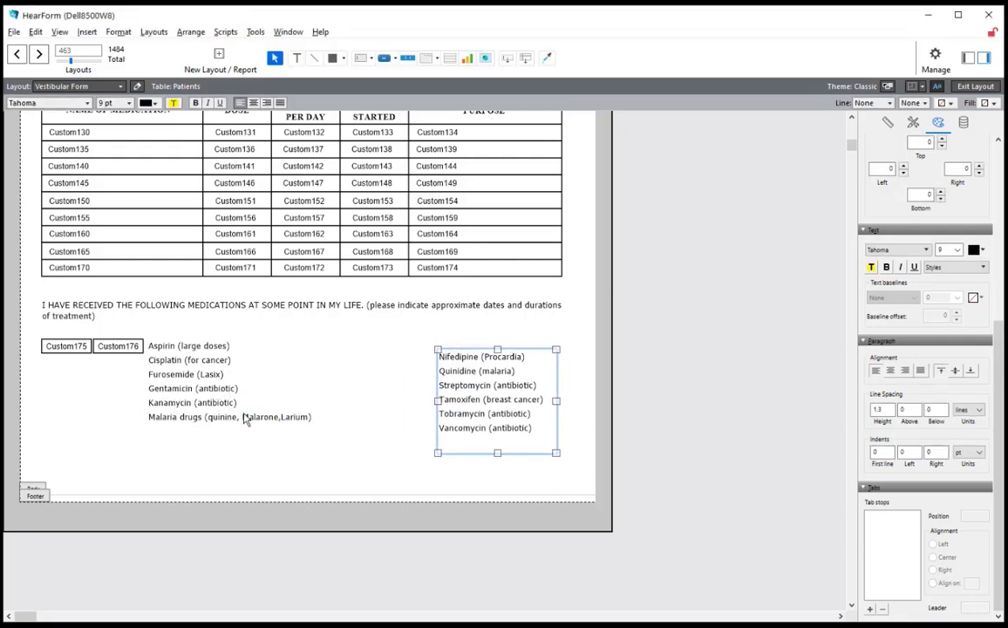
Narrow the Aspirin-to-Malaria drugs block and move it down with the Custom175 and Custom176 fields, clearing space under the instruction text
drag(206, 394, 208, 428)
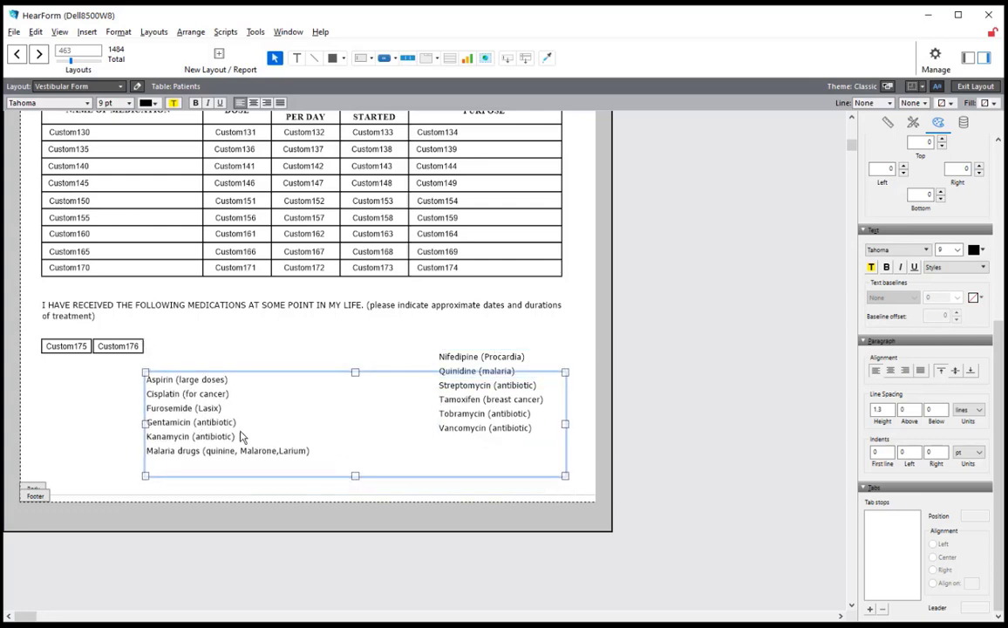
drag(565, 424, 329, 445)
drag(221, 423, 220, 423)
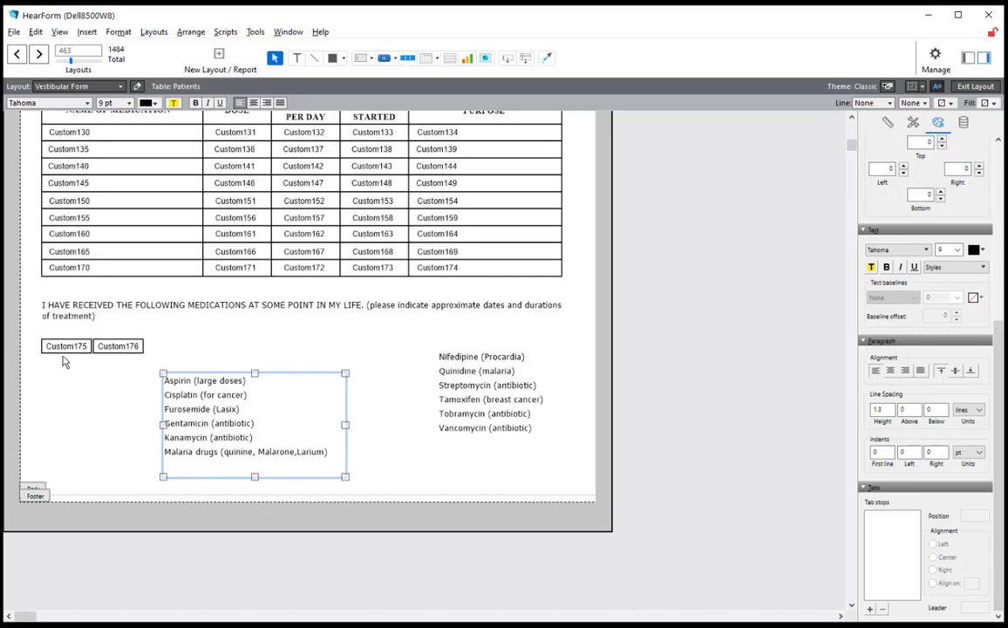
click(70, 350)
shift+click(120, 347)
drag(119, 347, 122, 444)
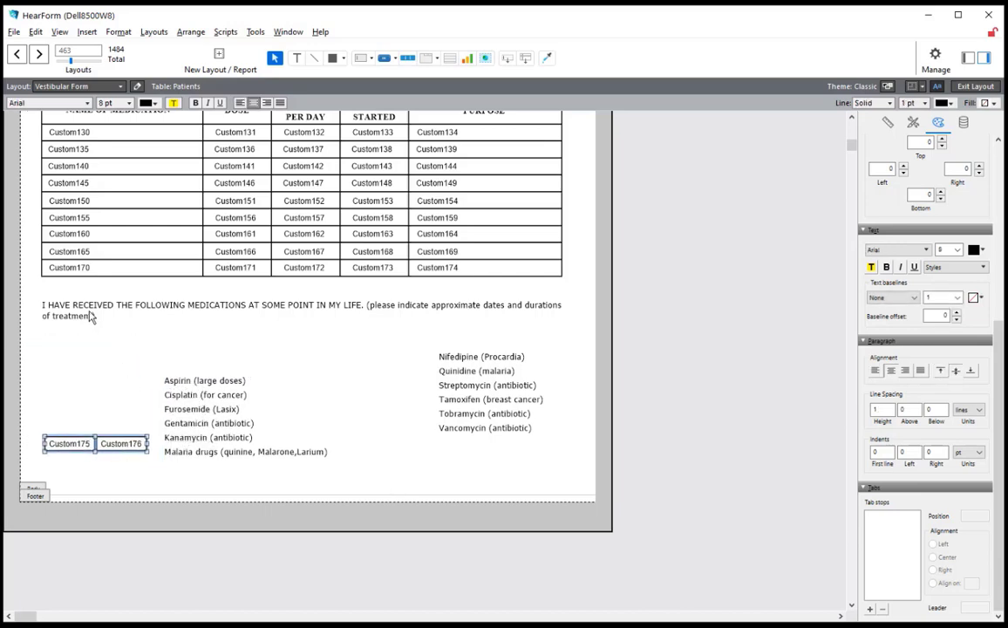
Duplicate the instruction text just below itself, replace the copy's text with "Date" and shrink its box to a small label
drag(91, 317, 91, 354)
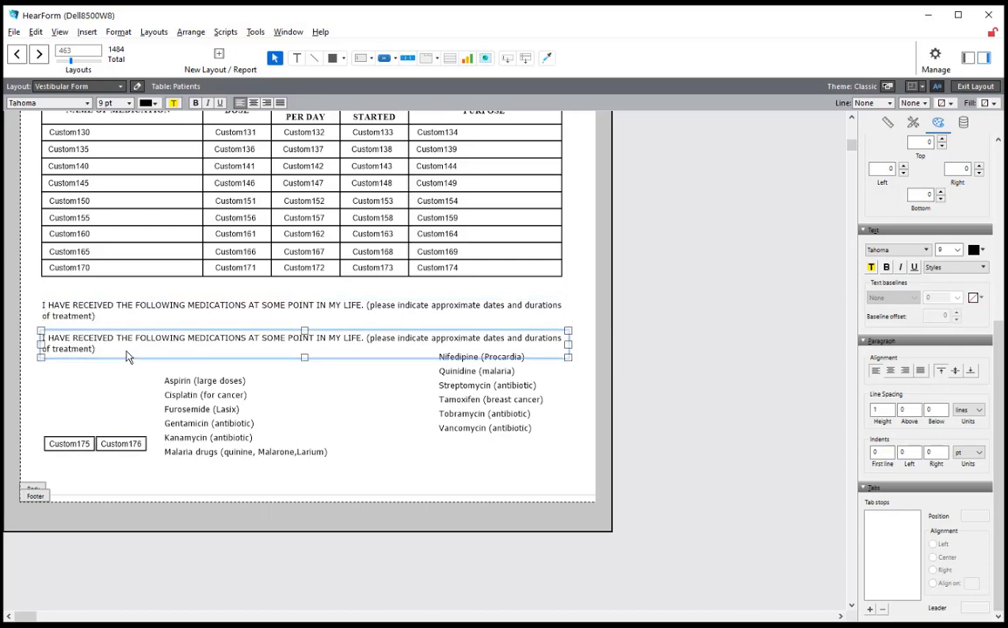
key(Up)
key(Up)
click(296, 58)
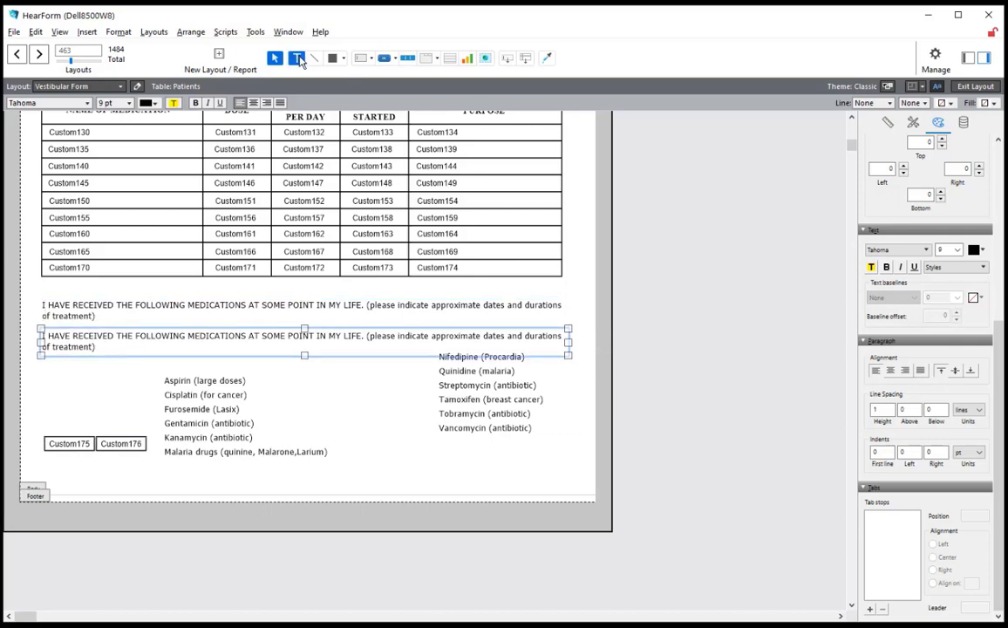
drag(114, 347, 5, 288)
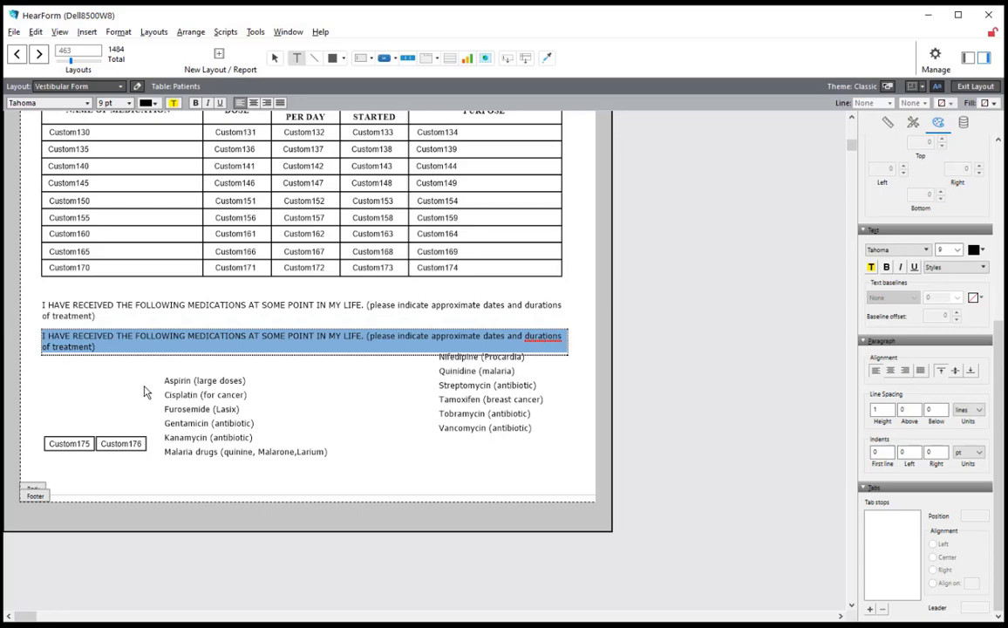
text(Date)
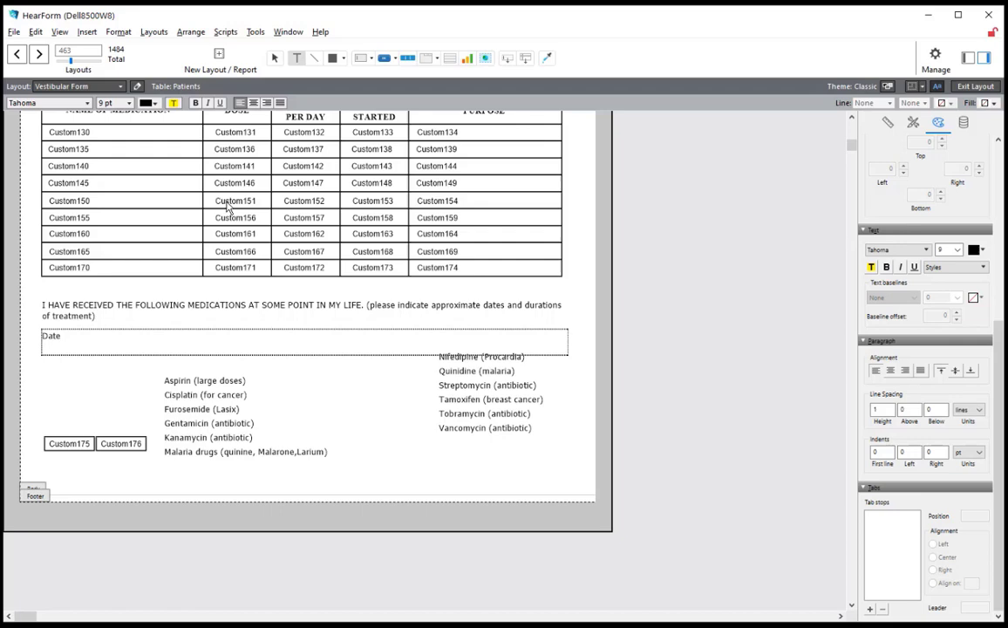
click(274, 58)
click(54, 337)
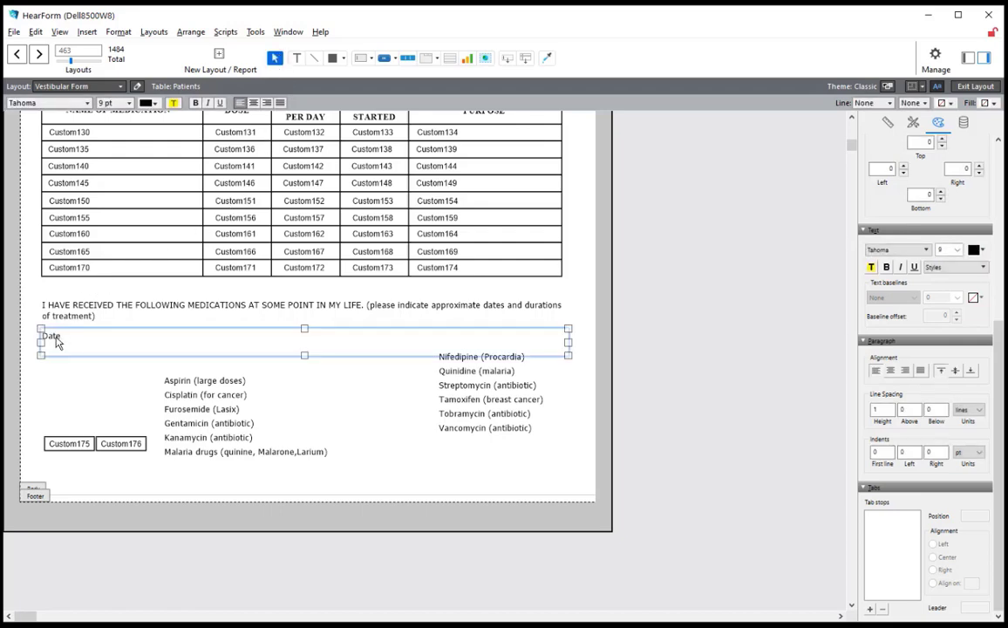
drag(569, 356, 119, 340)
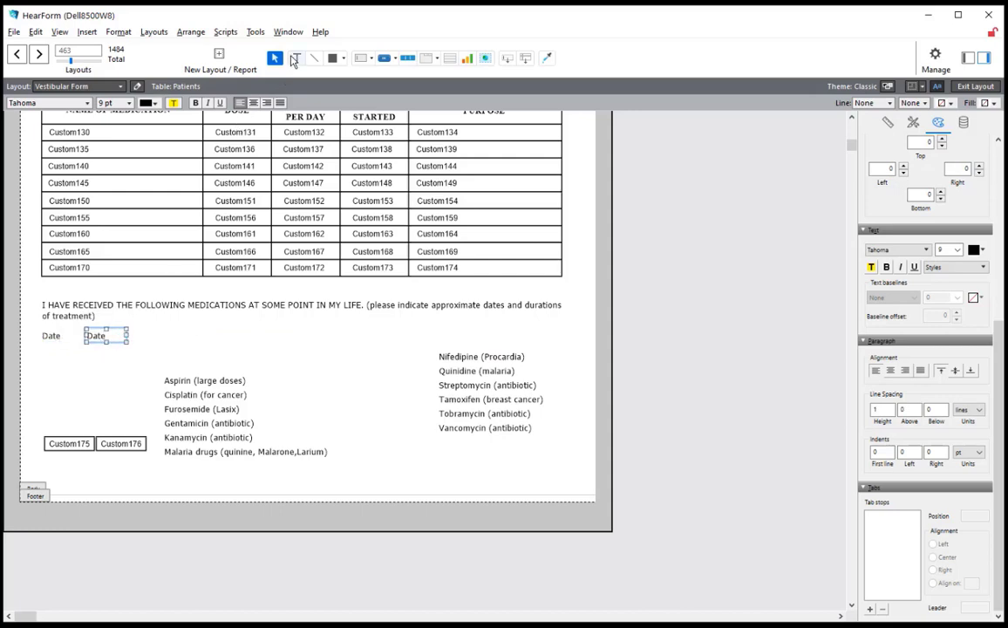
Change the text of the second Date label beside the first one to "Duration"
click(297, 58)
double_click(111, 336)
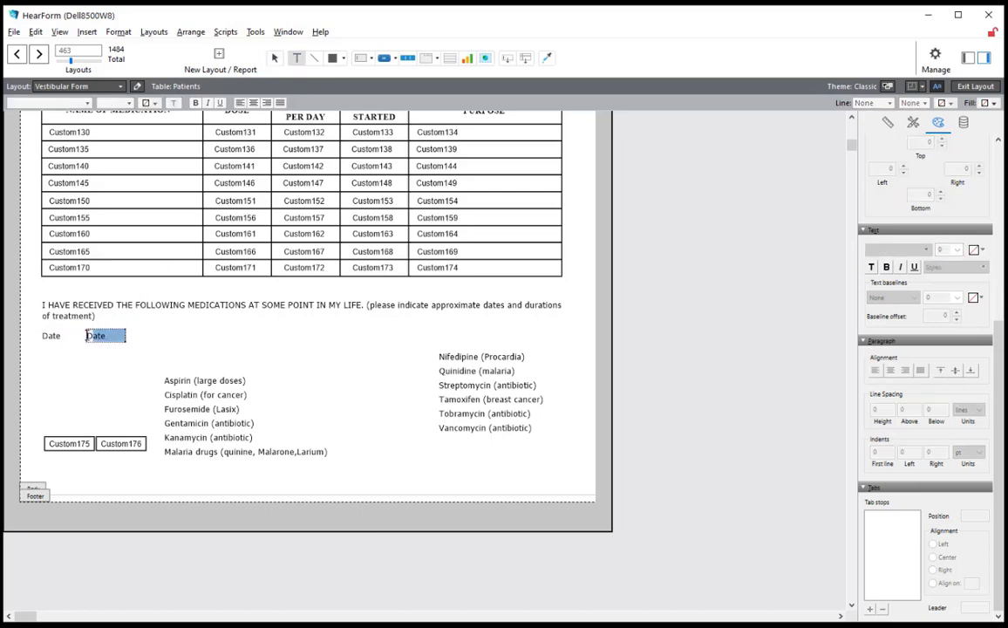
text(Dur)
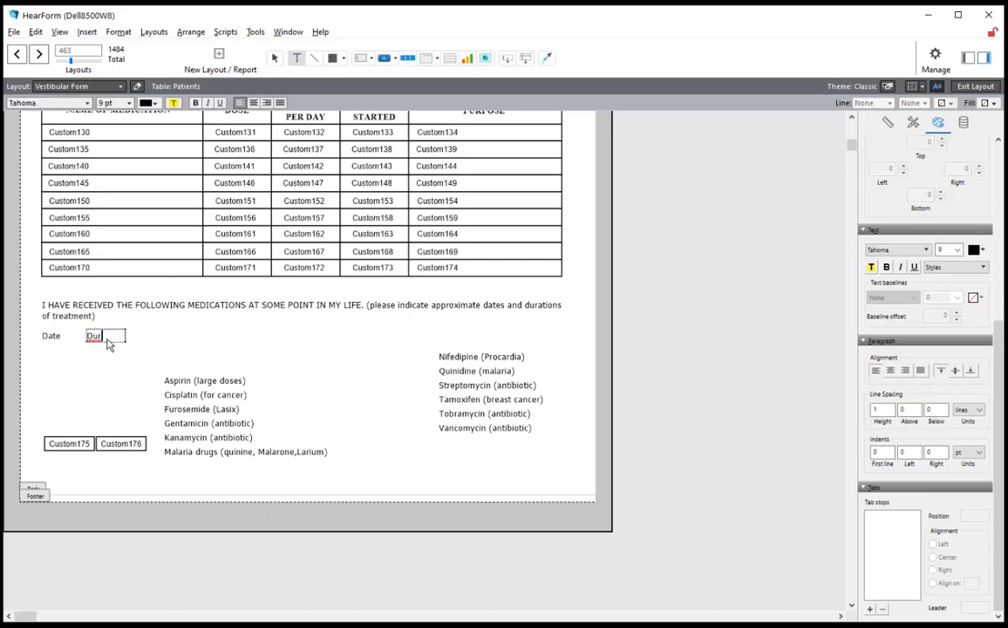
text(ation)
key(Escape)
Make the Date and Duration labels bold and widen them so Duration fits on one line
shift+click(59, 340)
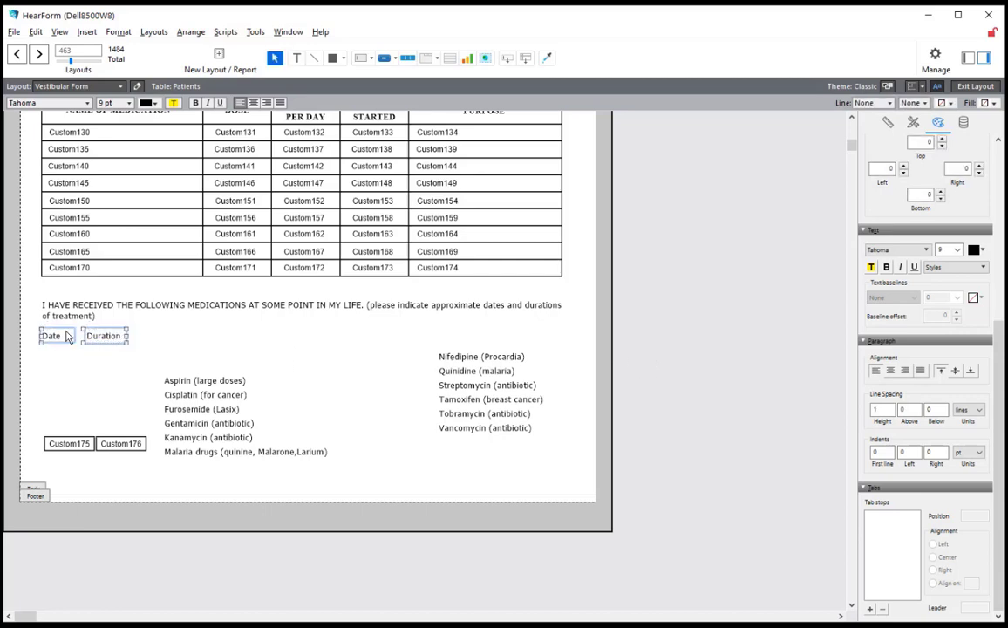
key(ctrl+b)
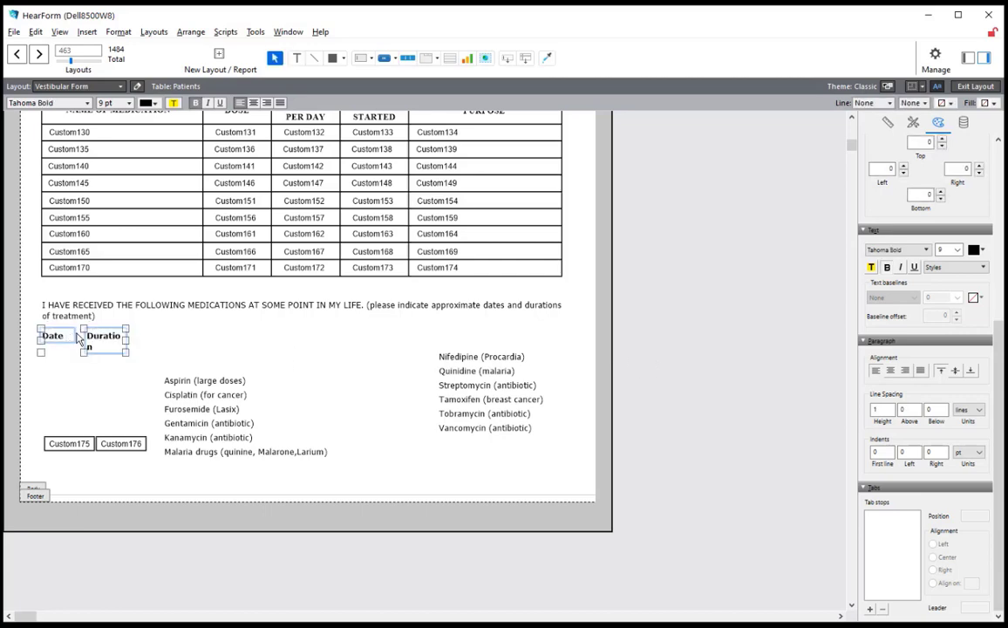
drag(126, 340, 155, 343)
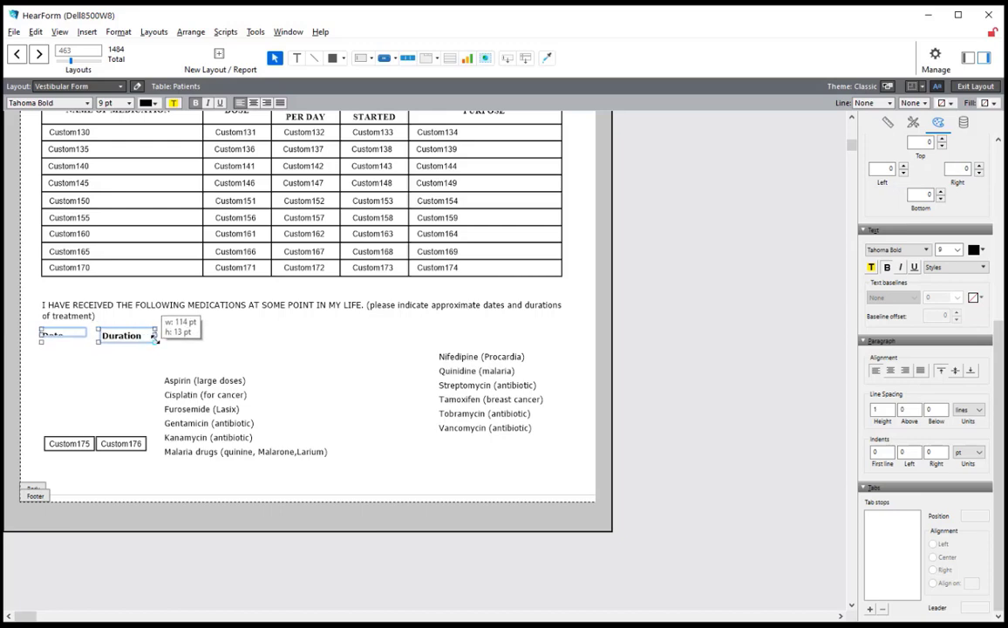
click(159, 357)
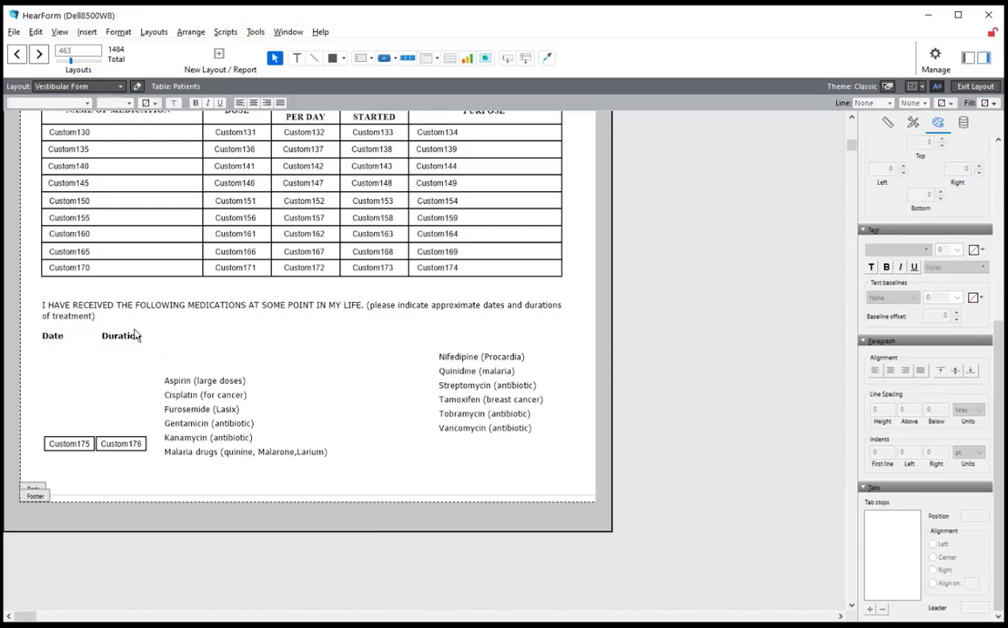
Move the Custom175 and Custom176 fields up to sit directly beneath the Date and Duration labels
click(86, 445)
shift+click(118, 444)
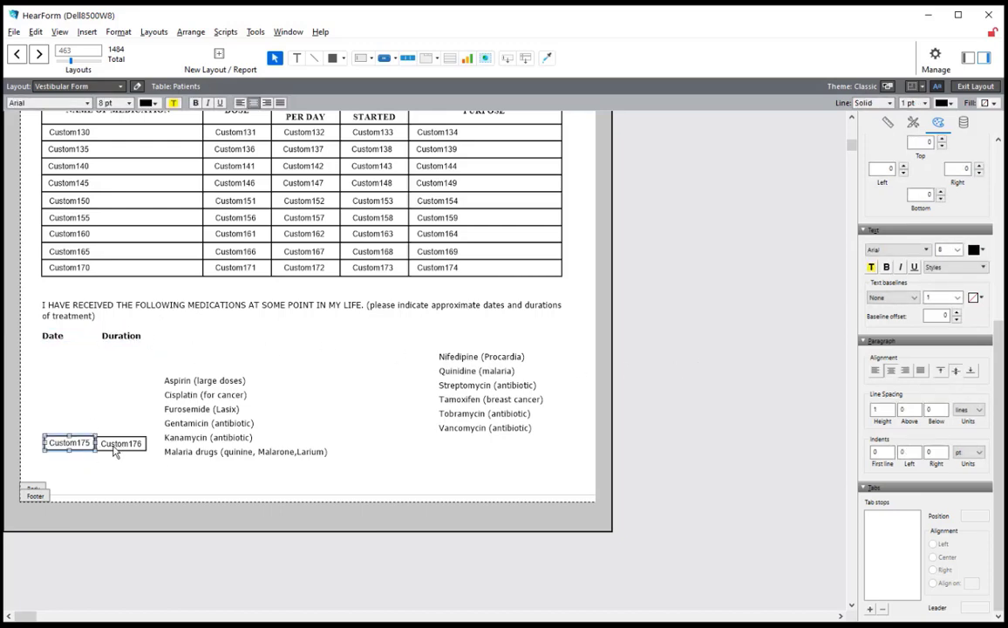
drag(118, 443, 115, 364)
Center the Date label's text and nudge the label into place just above the Custom175 field
click(64, 338)
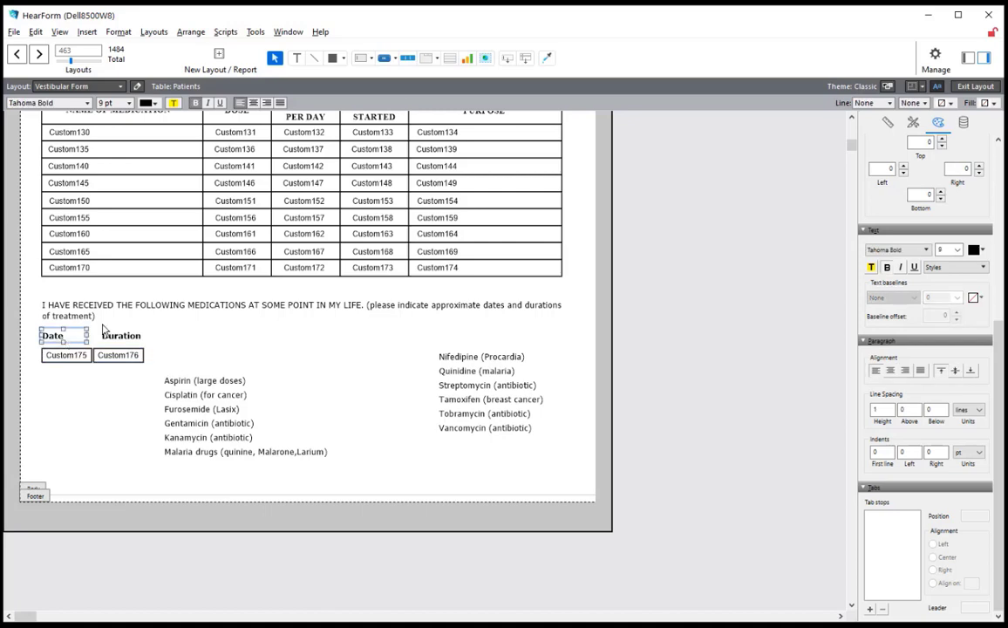
key(ctrl+backslash)
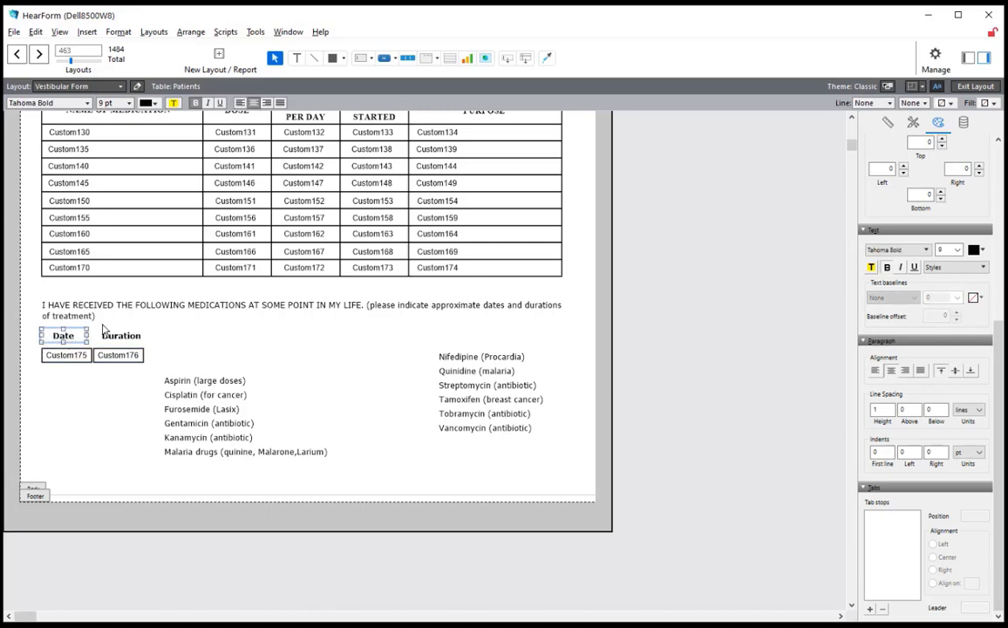
key(Right)
key(Right)
key(Right)
key(Down)
key(Down)
key(Down)
key(Down)
key(Down)
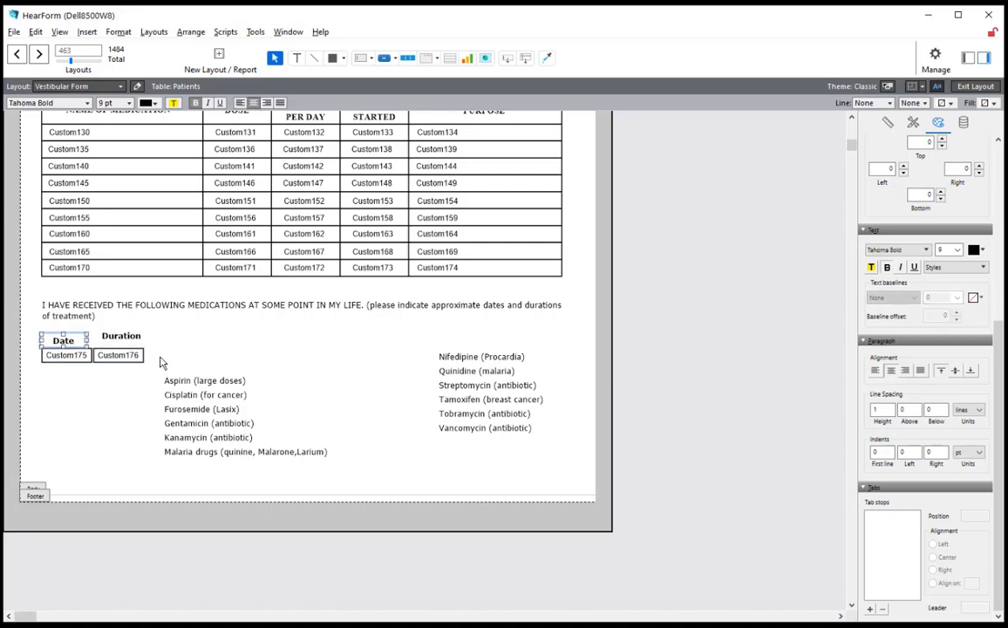
key(Right)
Center the Duration label's text and nudge the label into place just above the Custom176 field
click(134, 340)
key(Left)
key(Left)
key(Left)
key(Left)
key(Left)
key(Left)
key(Left)
key(Left)
key(Left)
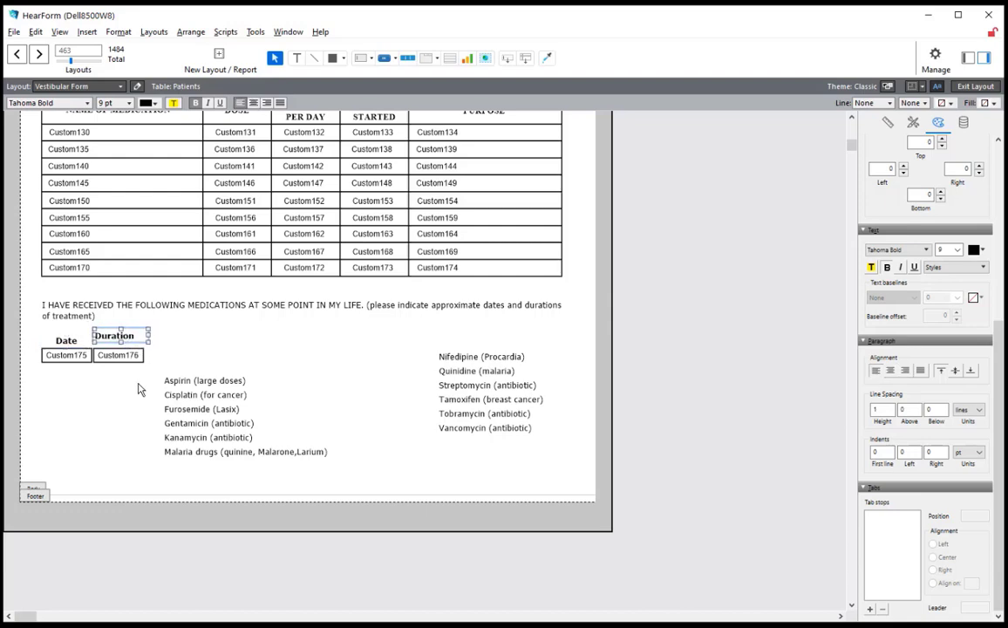
key(Left)
key(Left)
key(ctrl+backslash)
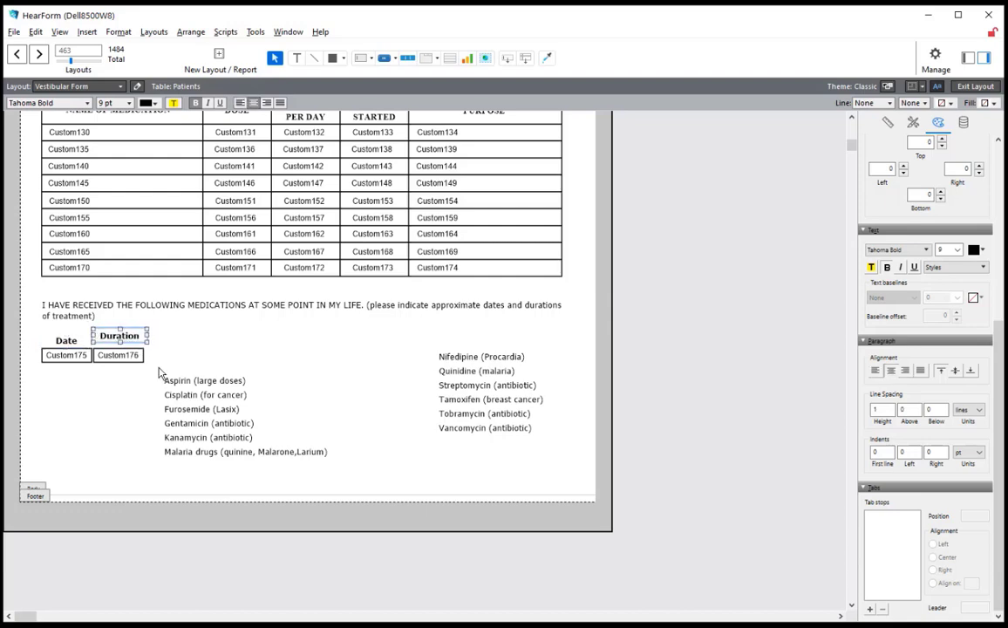
key(Left)
key(Left)
key(Down)
key(Down)
key(Down)
key(Down)
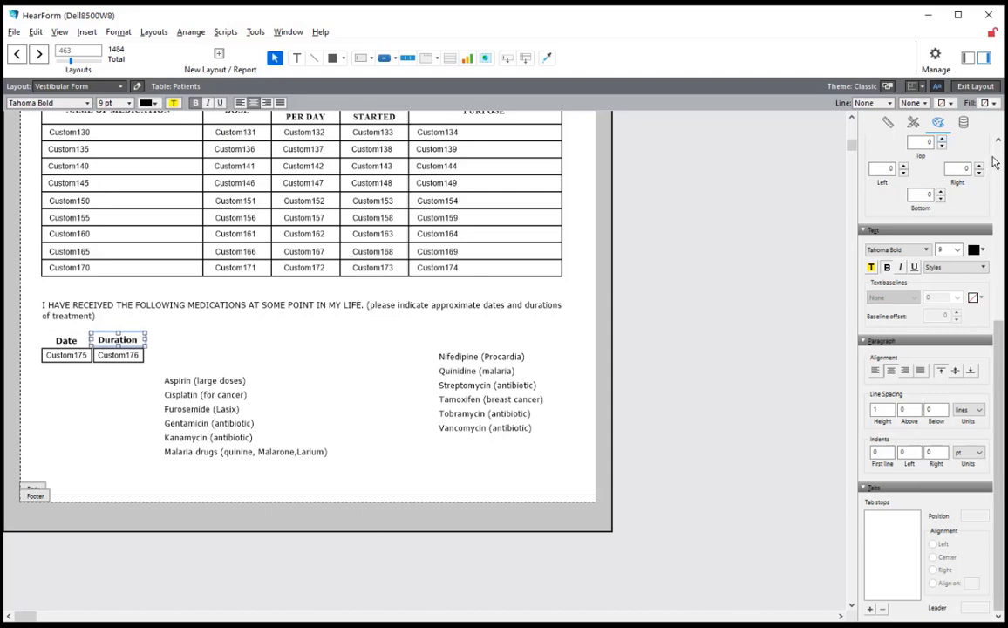
Set the Duration label's top position to 1391 pt so it lines up with the Date label
scroll(900, 144, up, 5)
click(887, 122)
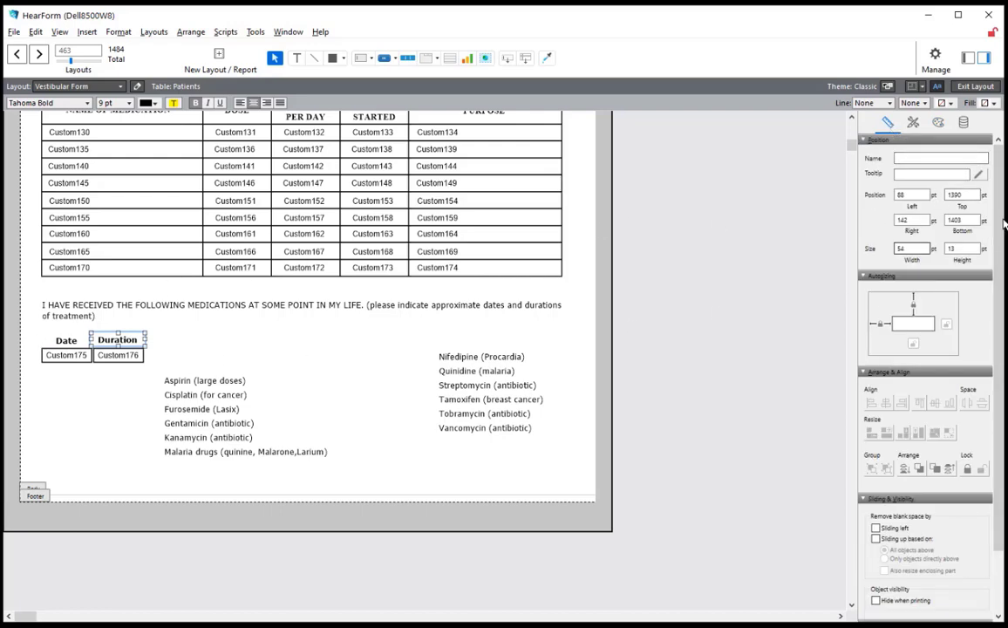
click(915, 195)
key(Tab)
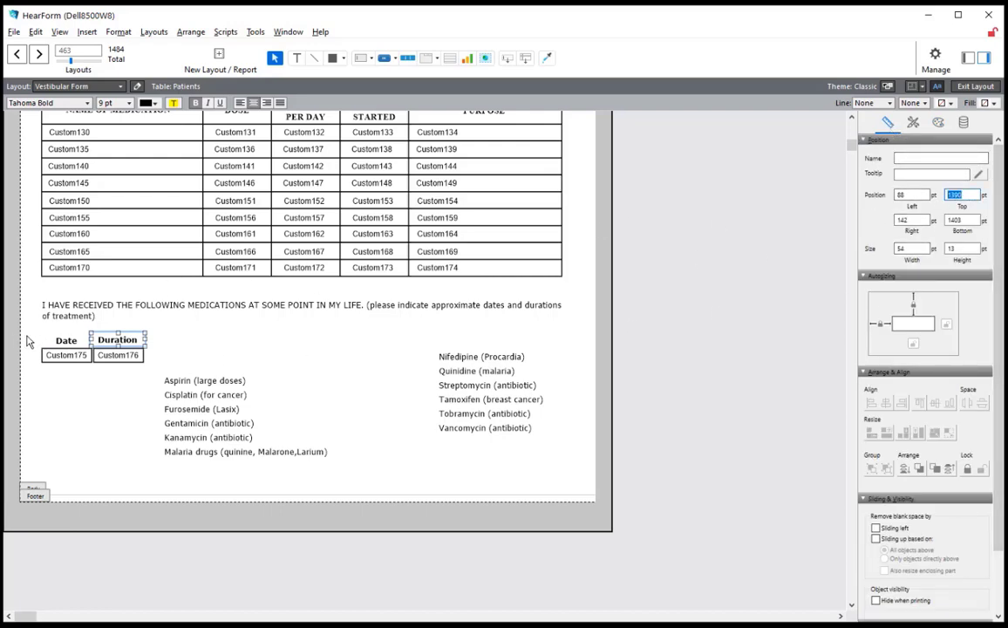
click(57, 345)
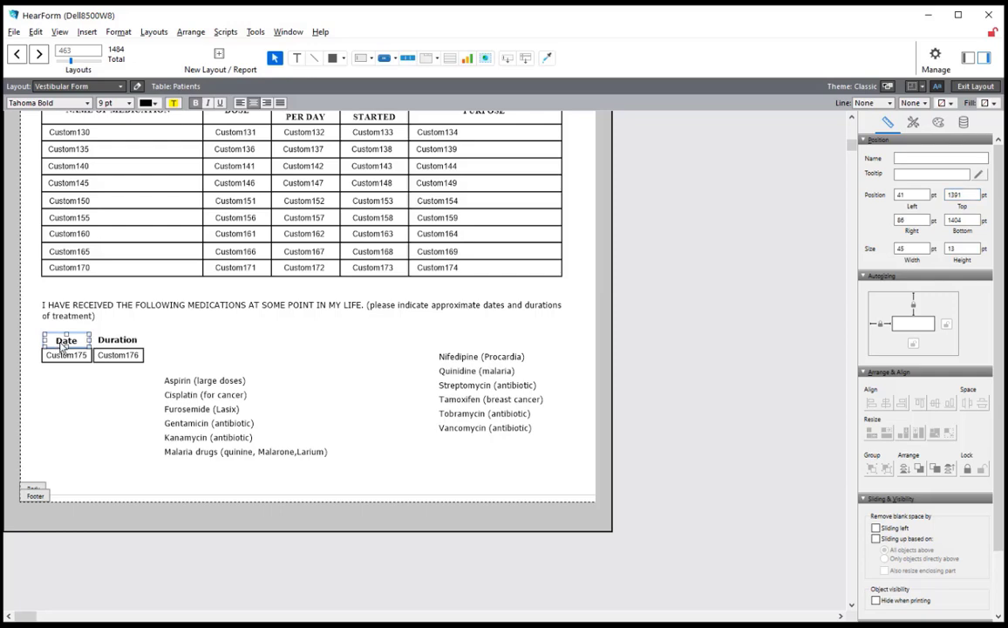
click(120, 341)
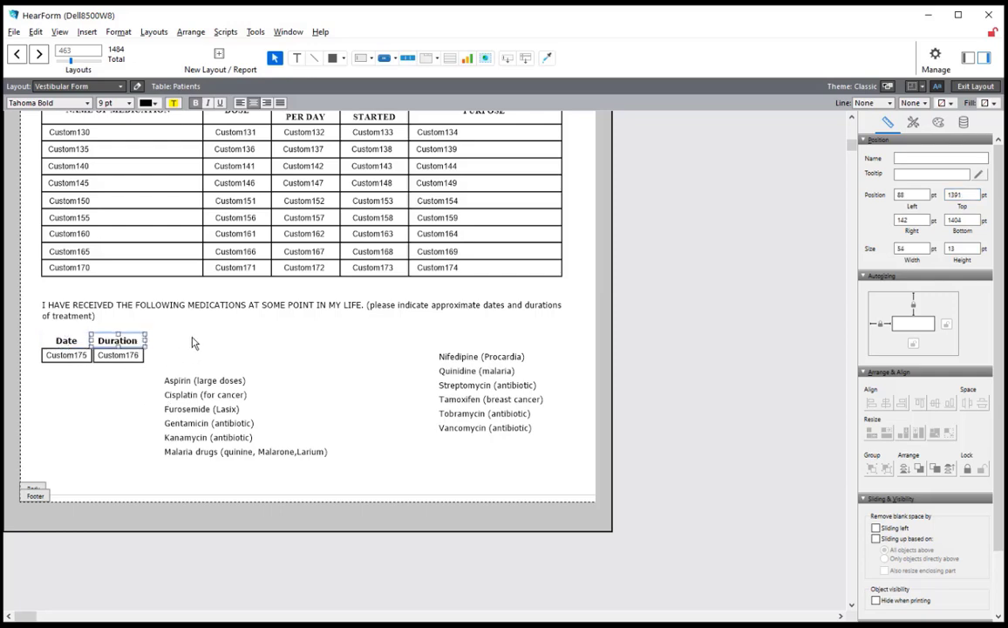
click(197, 342)
Move the Aspirin-to-Malaria drugs block beside the Custom176 field, level with the Aspirin line, and narrow it to about 172 pt
drag(199, 399, 187, 373)
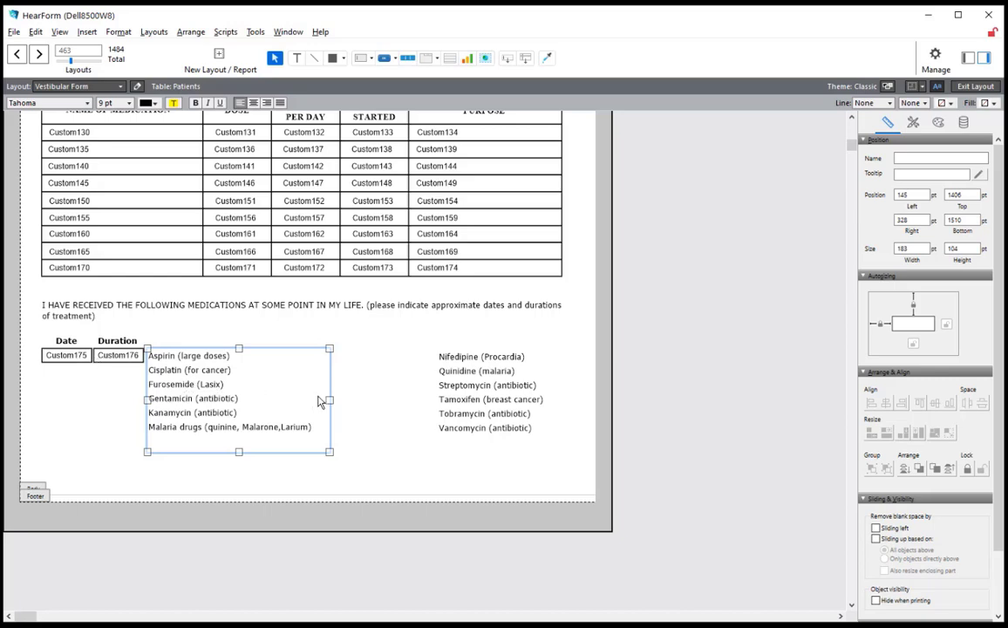
drag(329, 399, 319, 398)
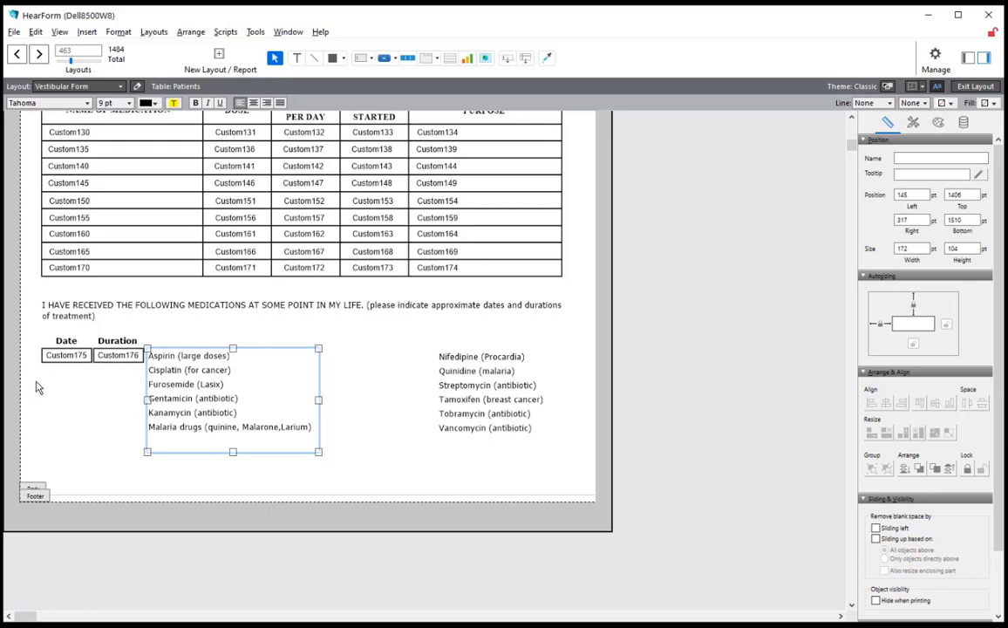
Duplicate the Custom175 and Custom176 fields directly below the originals, with left at 38 pt and top at 1420 pt
drag(36, 376, 142, 379)
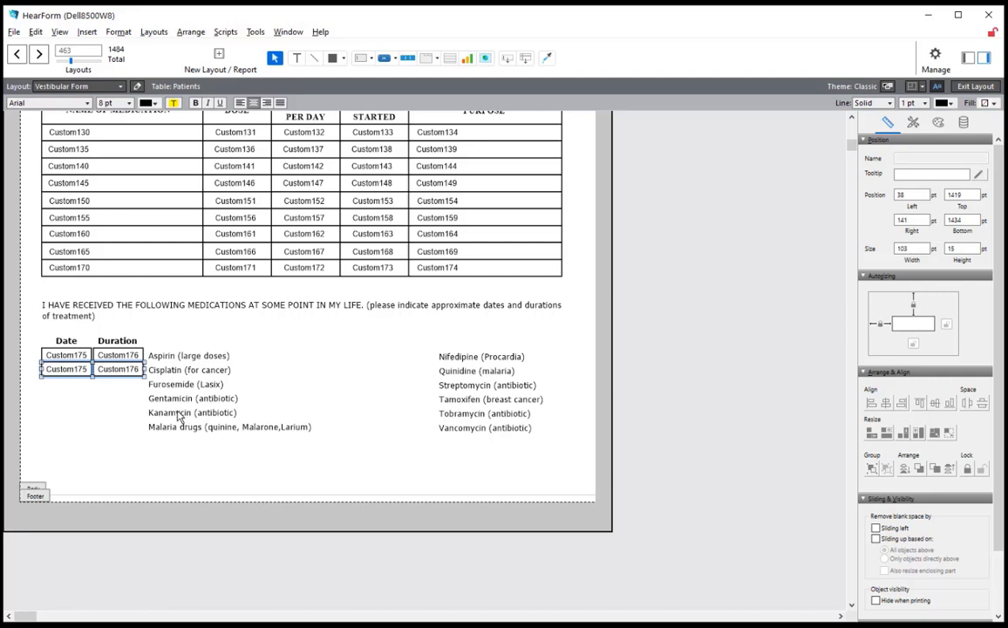
key(Left)
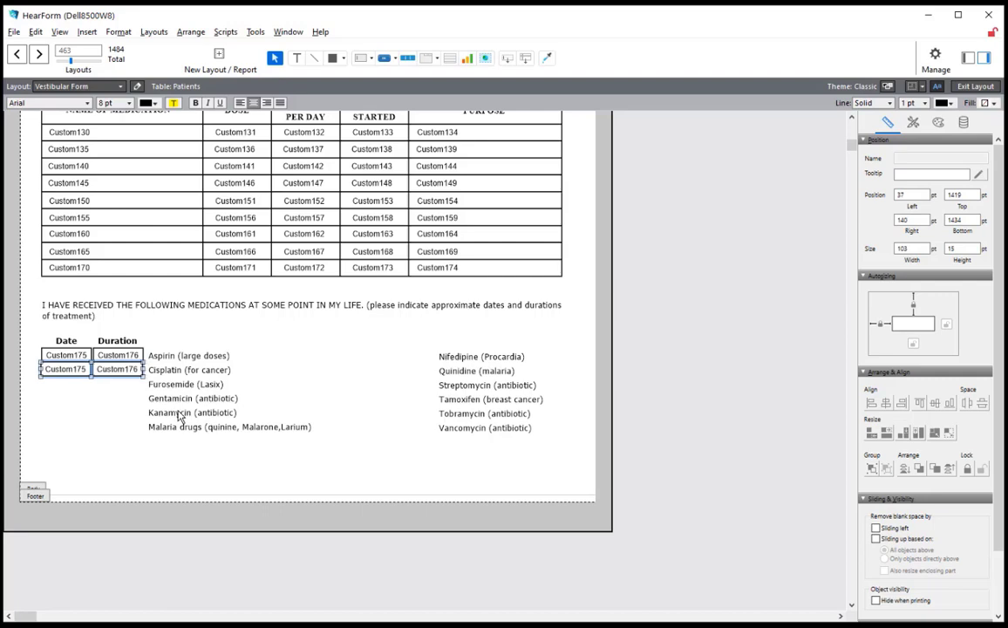
key(Right)
key(Down)
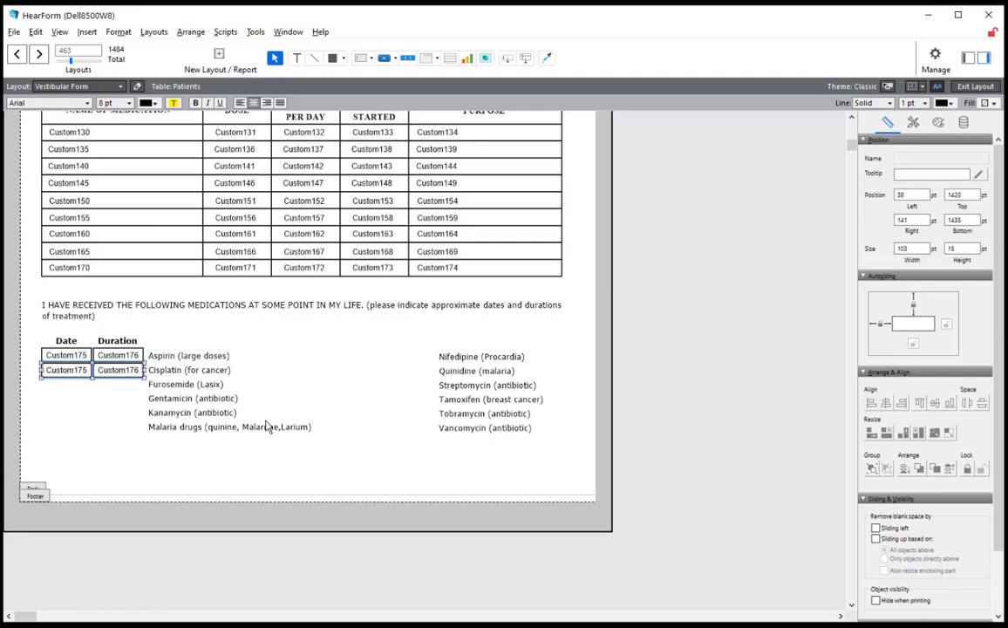
click(310, 381)
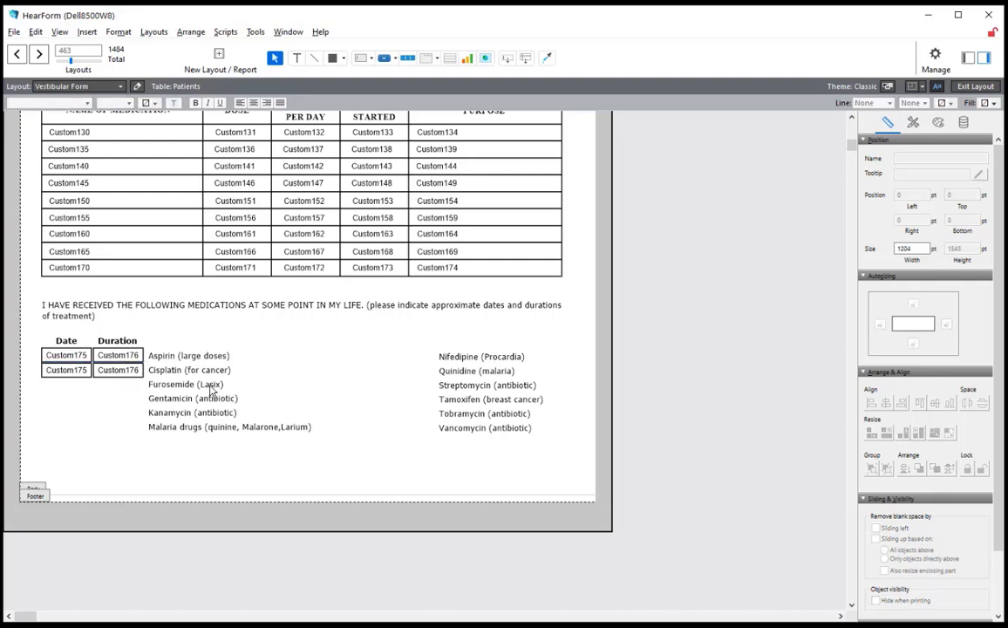
Set the line spacing height of the Aspirin-to-Malaria drugs text block to 1.5 lines
click(184, 387)
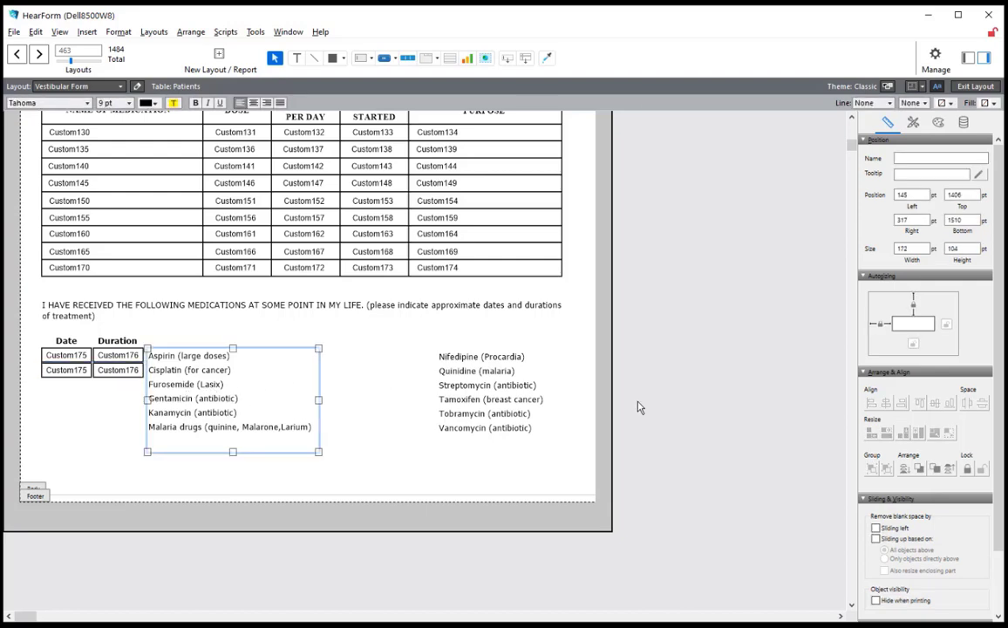
click(937, 122)
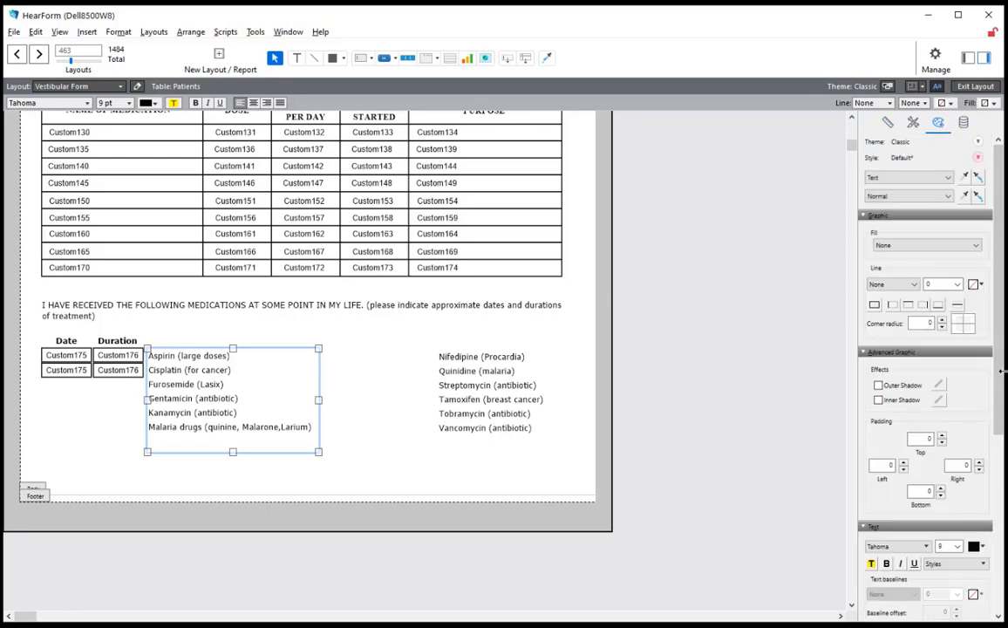
scroll(1002, 373, down, 5)
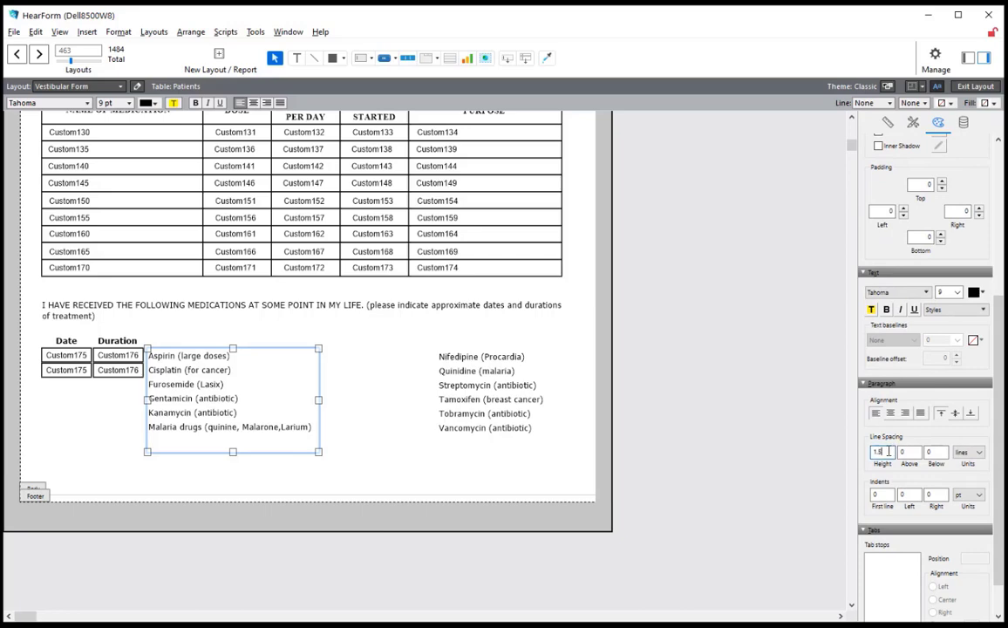
key(Tab)
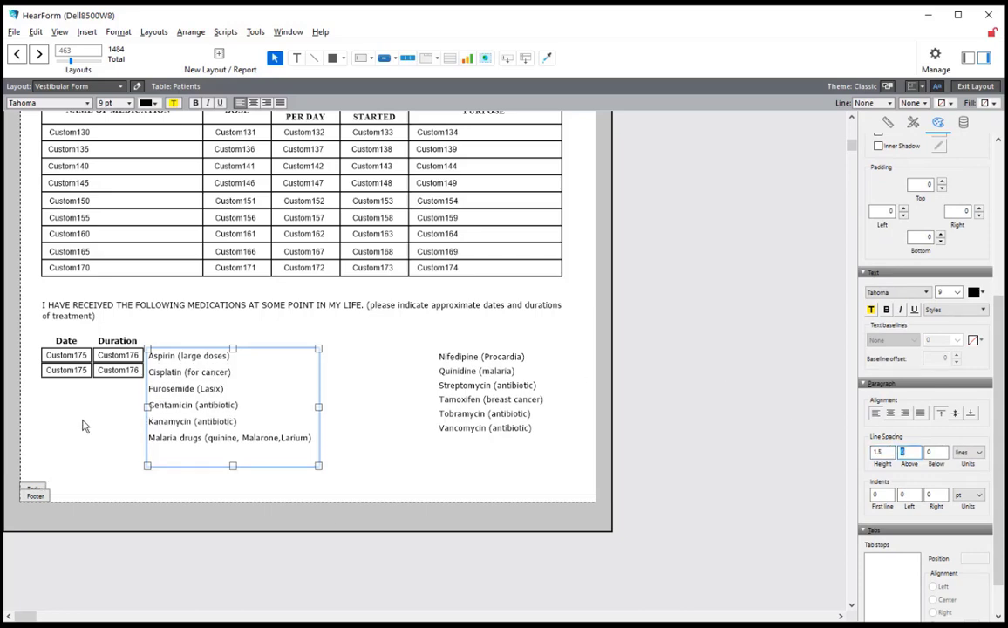
Select the second-row Custom175 and Custom176 fields together and reposition them to match the wider-spaced drug lines
click(95, 388)
click(85, 373)
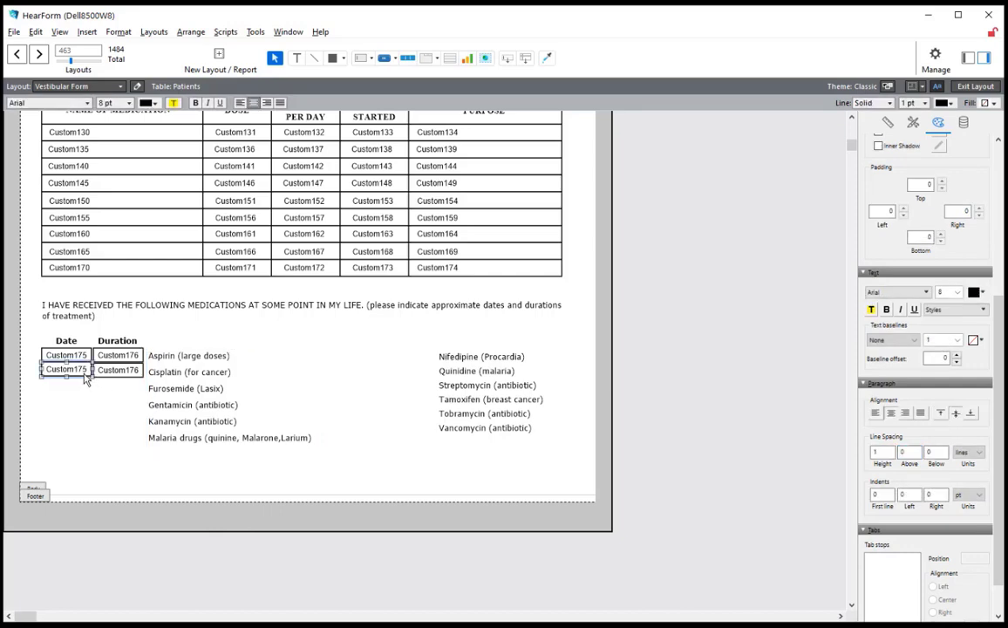
shift+click(121, 373)
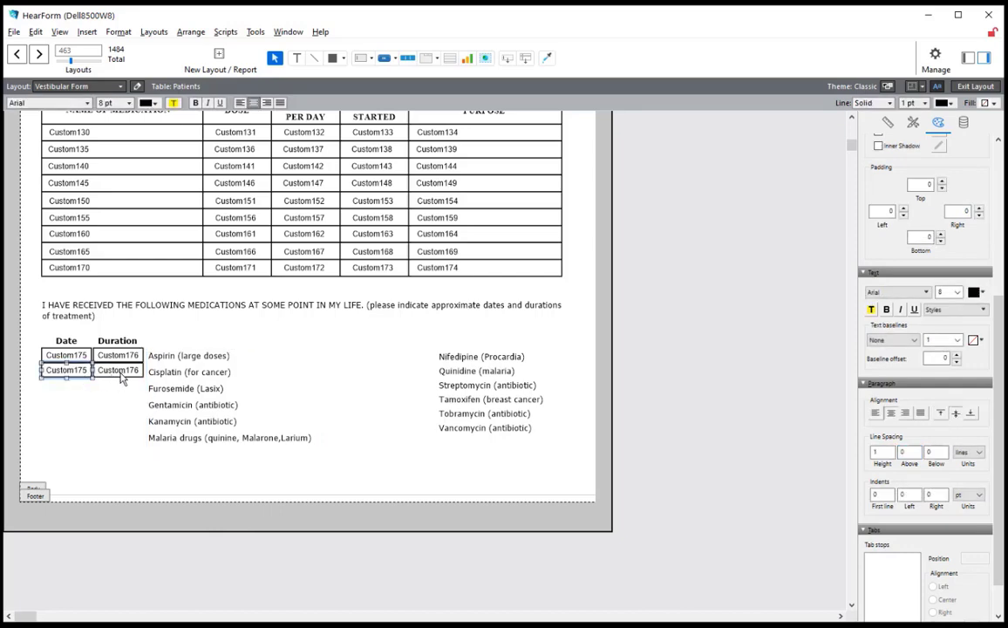
shift+click(122, 377)
drag(120, 377, 145, 445)
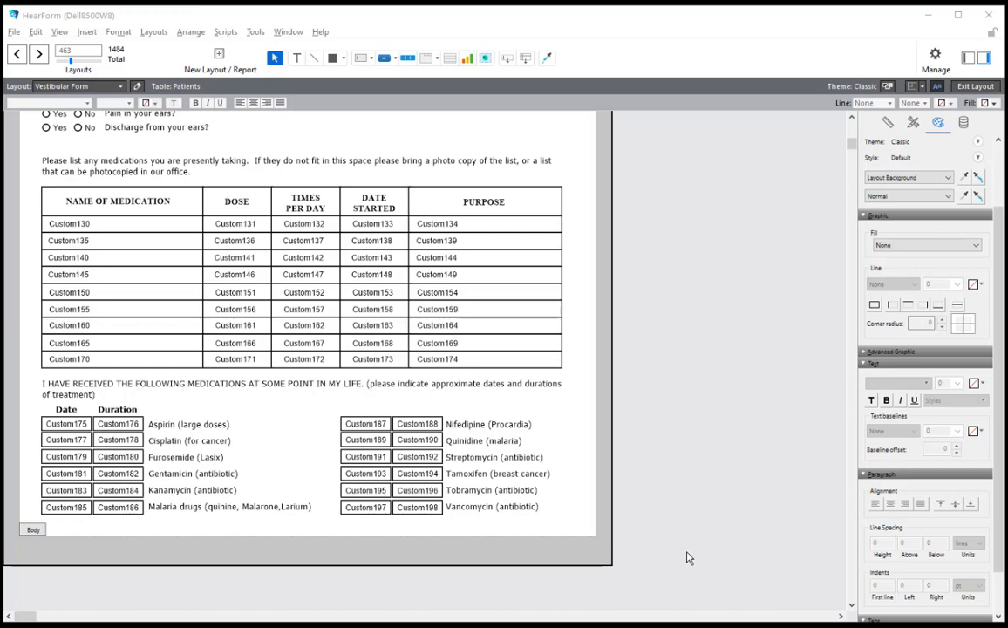
Try to move the whole received-medications section down, declining to enlarge the layout
drag(619, 540, 50, 378)
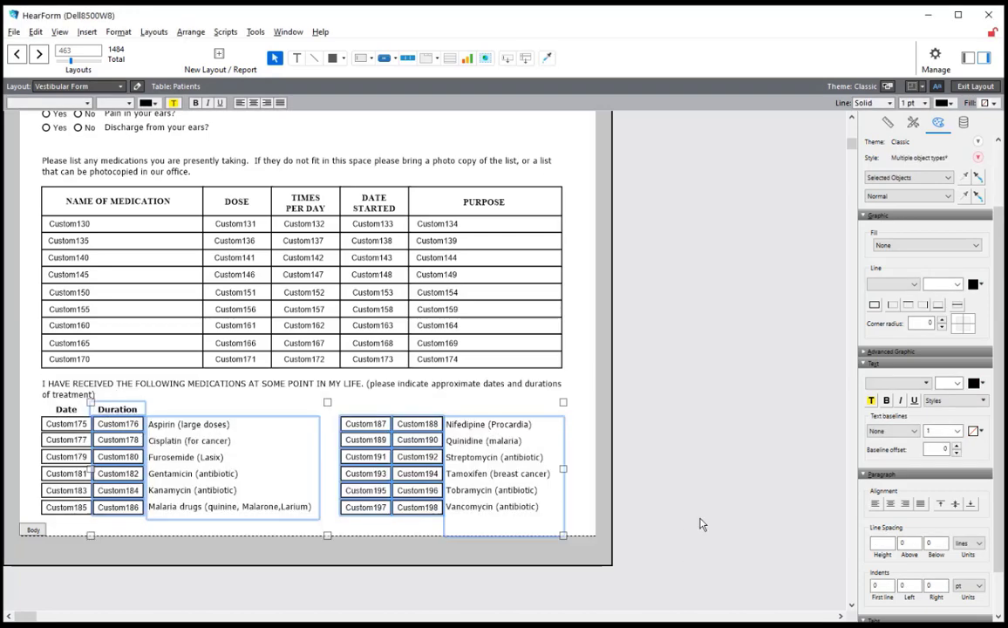
click(702, 555)
drag(711, 556, 32, 374)
drag(410, 478, 566, 381)
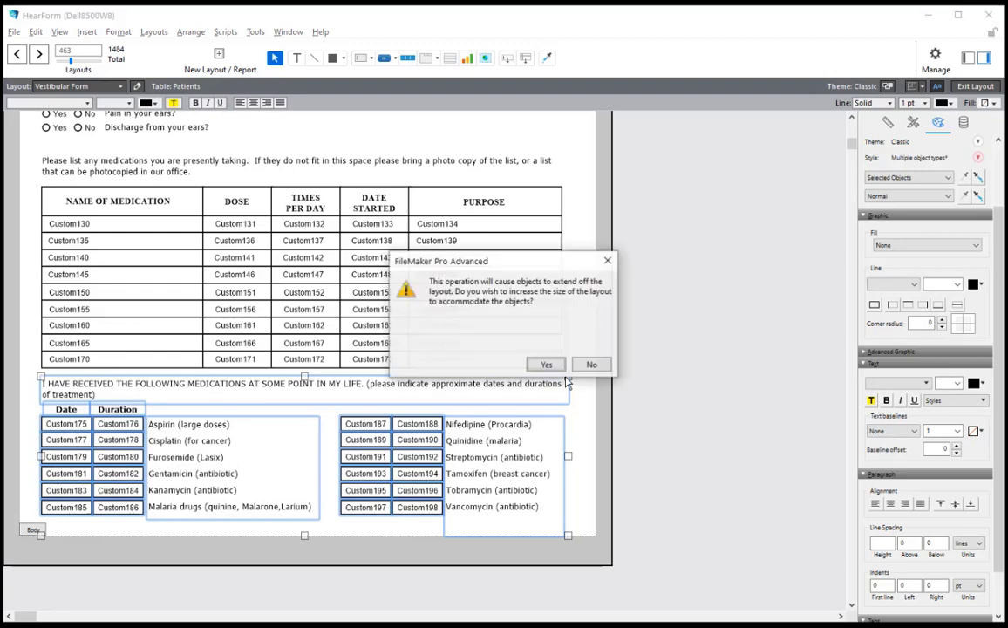
click(590, 363)
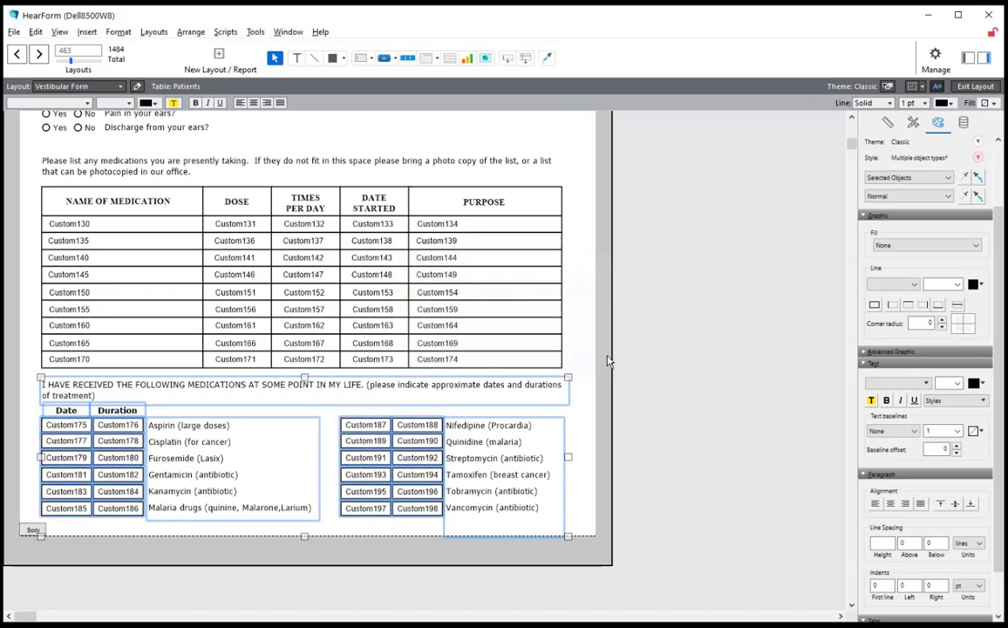
Shorten the Nifedipine-to-Vancomycin text block so its lower edge sits just below the Vancomycin line
click(590, 439)
click(512, 440)
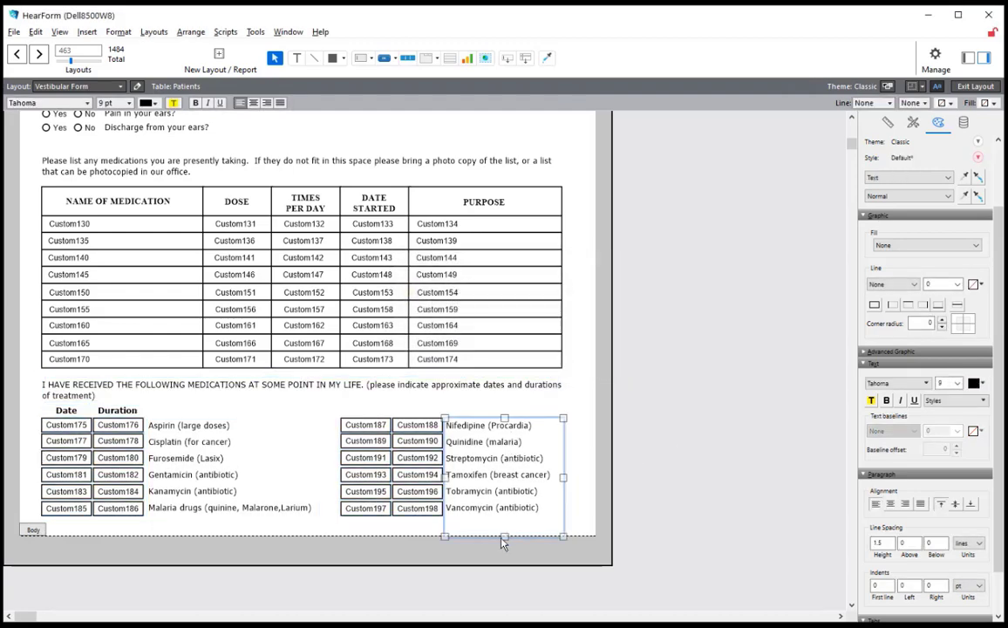
drag(505, 536, 504, 519)
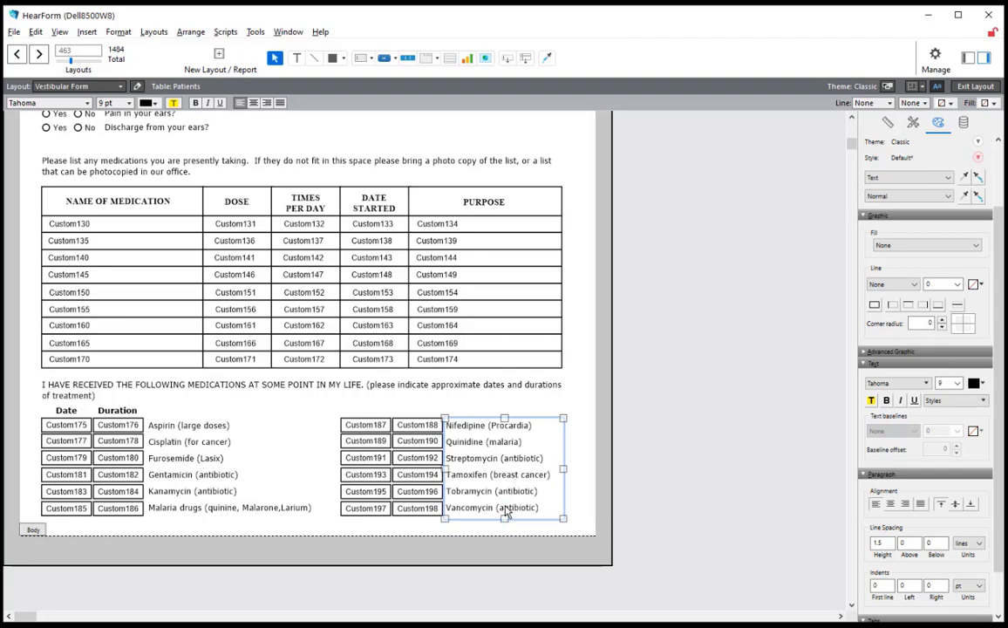
Nudge the whole received-medications section, including its heading, labels, fields and drug lists, down to just above the layout's lower edge
drag(696, 547, 33, 373)
key(Down)
key(Down)
key(Down)
key(Down)
key(Down)
key(Down)
key(Down)
key(Down)
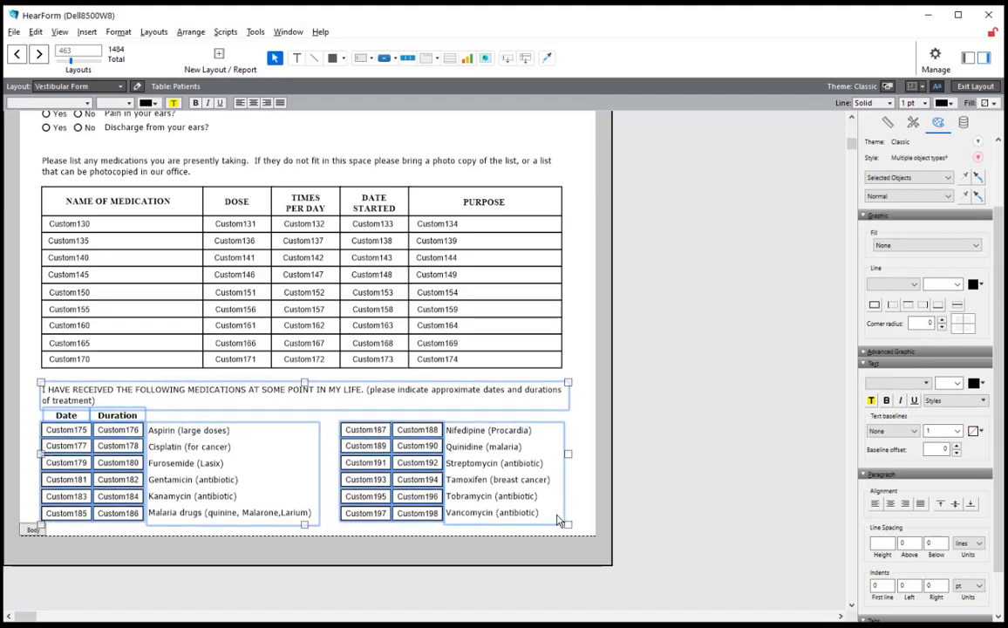
key(Down)
key(Down)
key(Down)
click(645, 401)
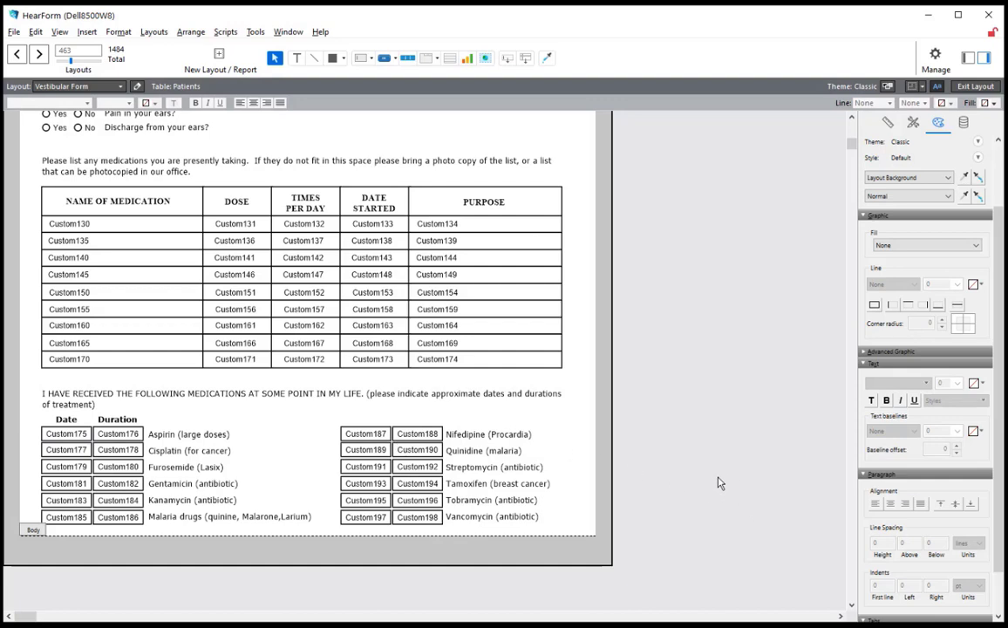
Leave layout editing and preview both printed pages of the Vestibular Form, checking page 2's medication table and received-medications section
key(ctrl+b)
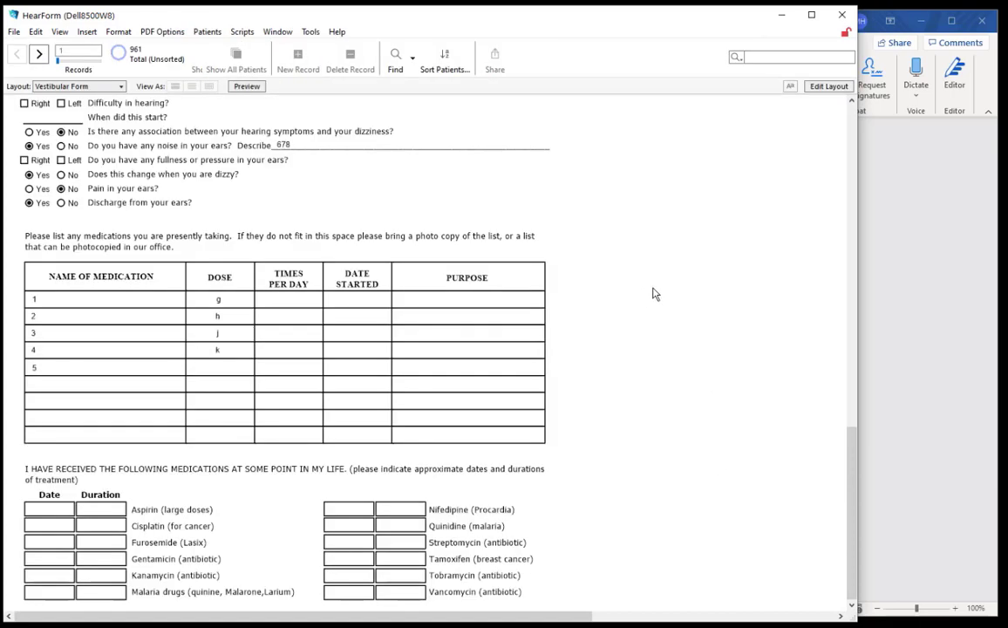
click(250, 87)
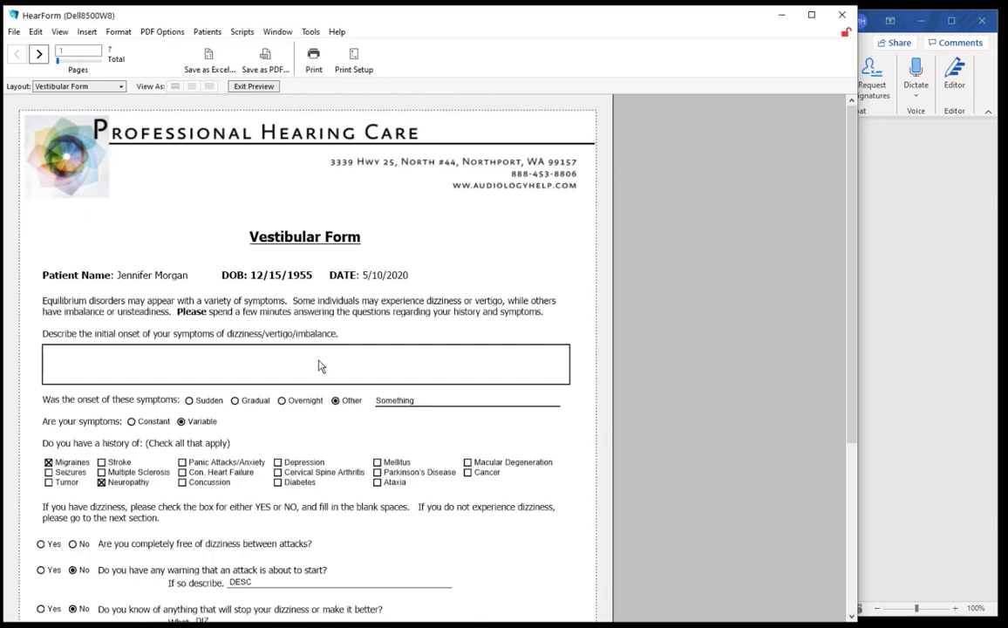
scroll(319, 364, down, 3)
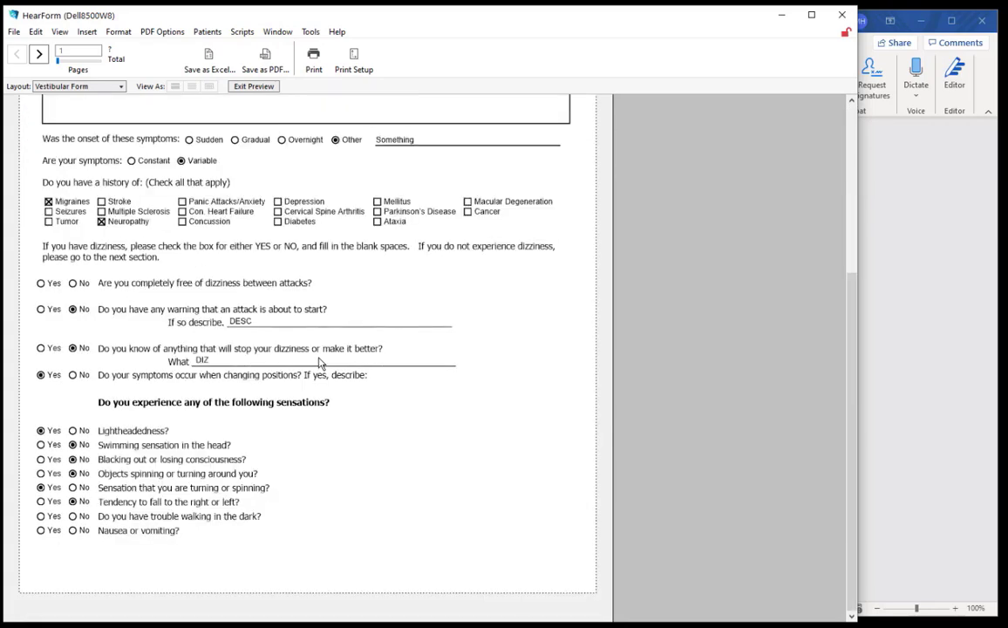
click(39, 54)
scroll(330, 287, up, 3)
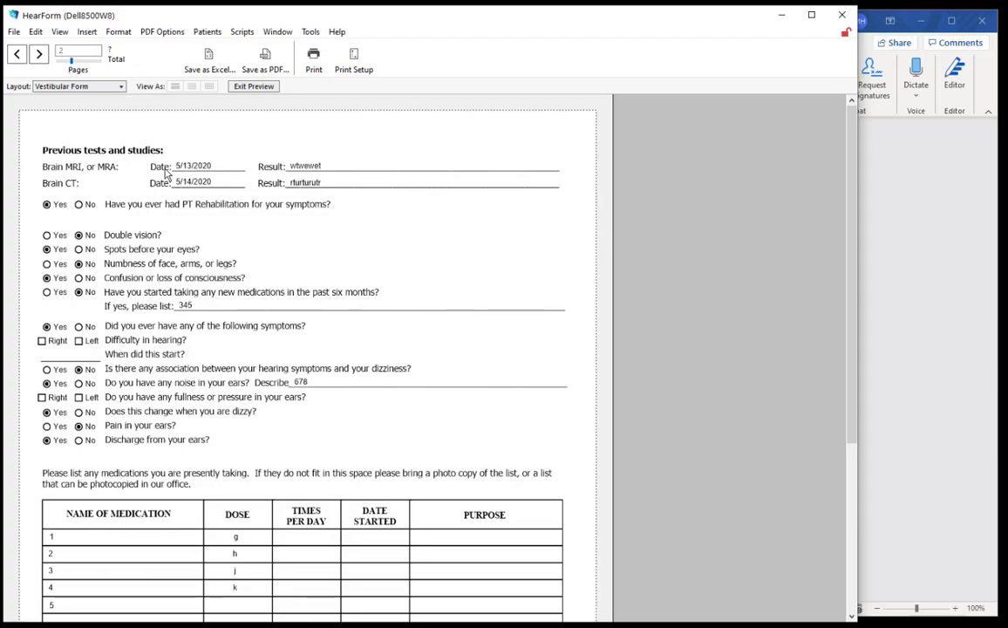
scroll(248, 310, down, 5)
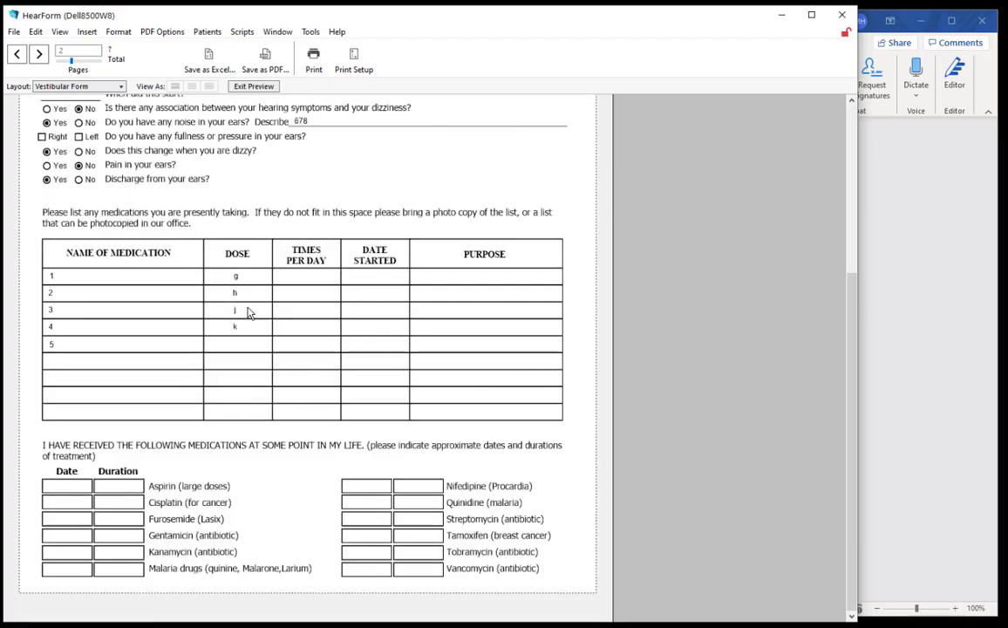
scroll(248, 312, up, 5)
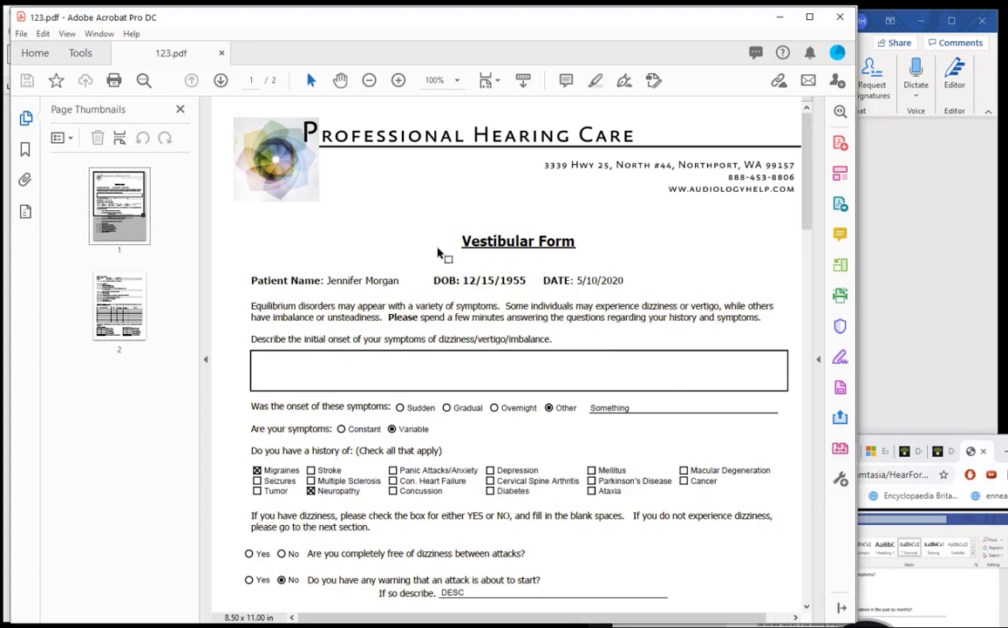
Review both pages of 123.pdf in Adobe Acrobat, from the letterhead to the received-medications section, and return to HearForm
scroll(441, 258, down, 3)
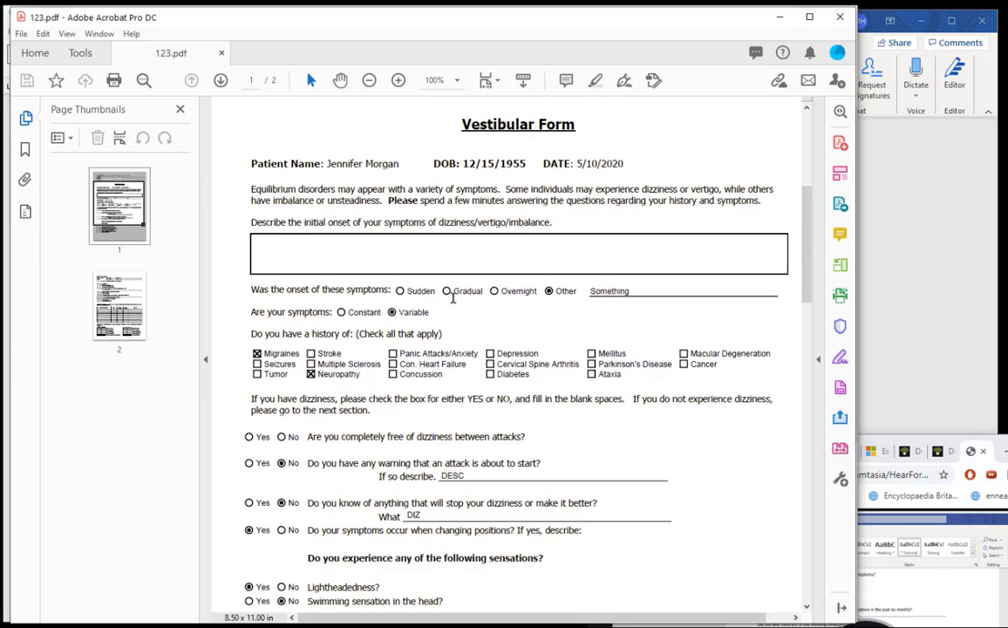
scroll(453, 297, down, 15)
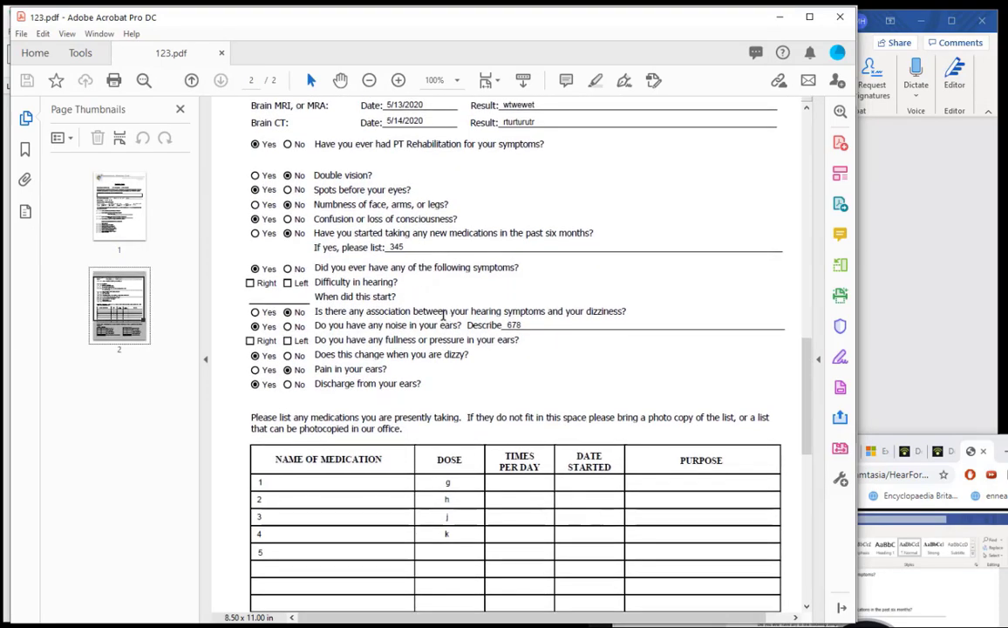
scroll(443, 315, down, 5)
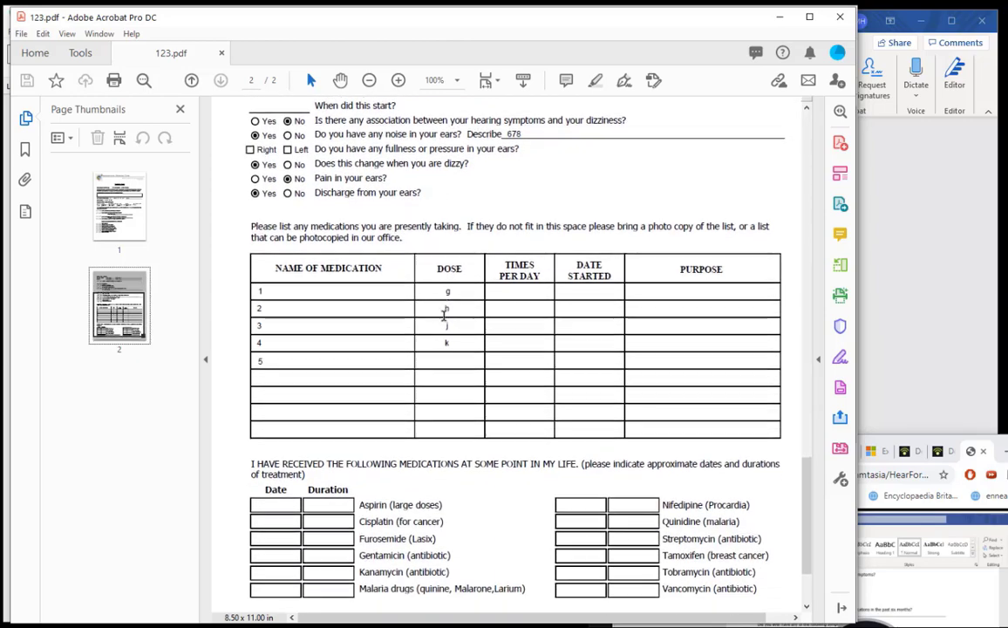
scroll(444, 314, up, 3)
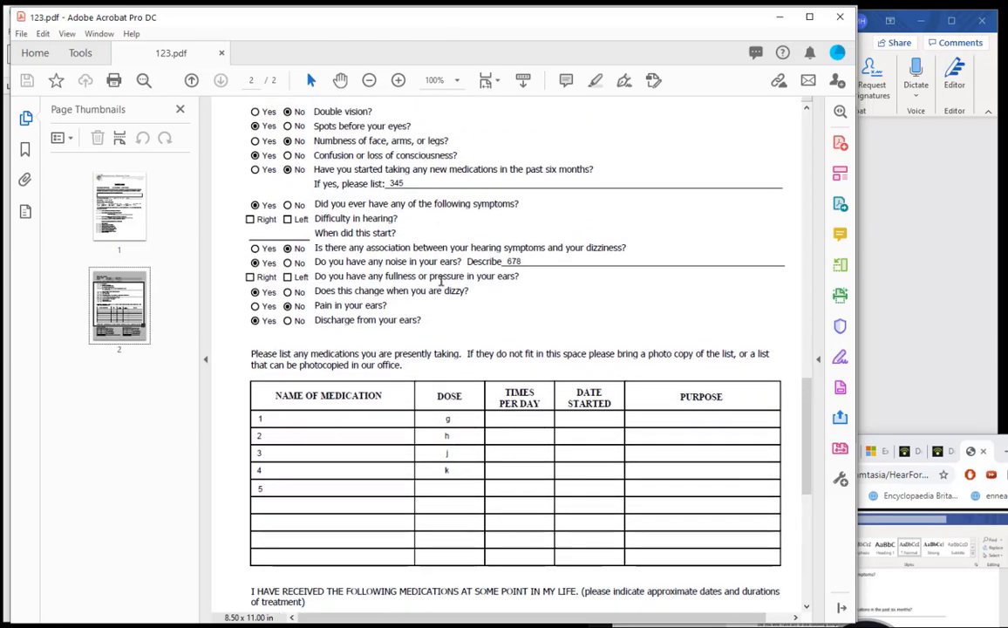
scroll(449, 282, up, 15)
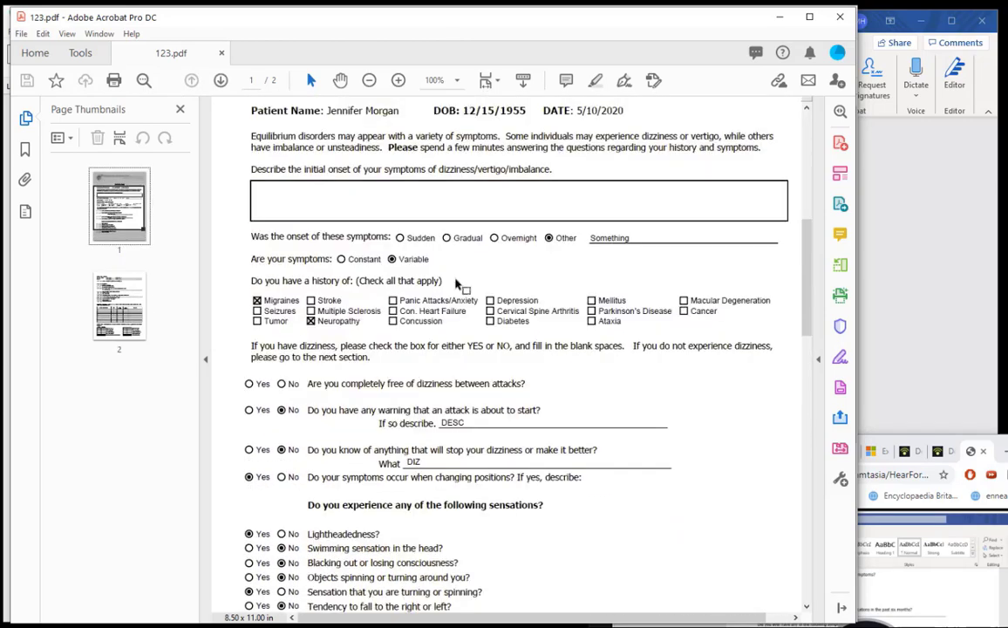
scroll(457, 283, up, 4)
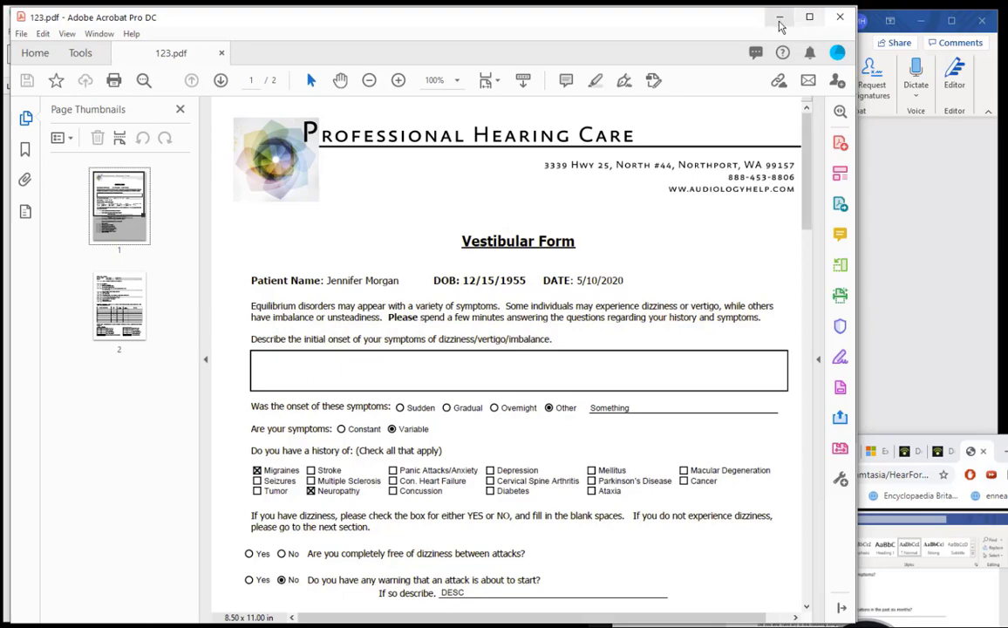
click(782, 19)
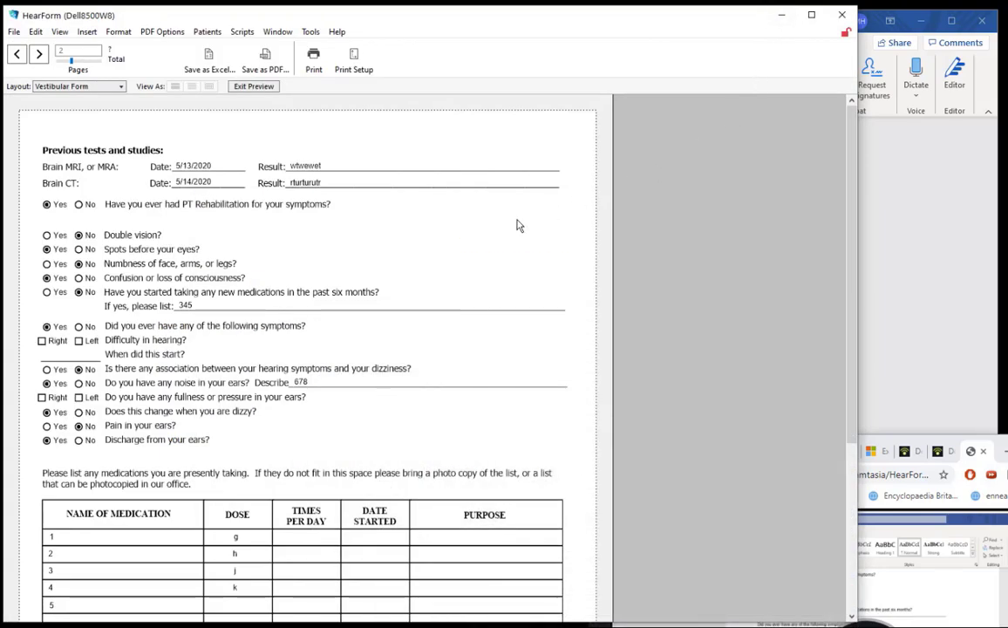
Exit the preview and enter "rturtrururu" in the box describing the initial onset of symptoms
scroll(301, 471, down, 5)
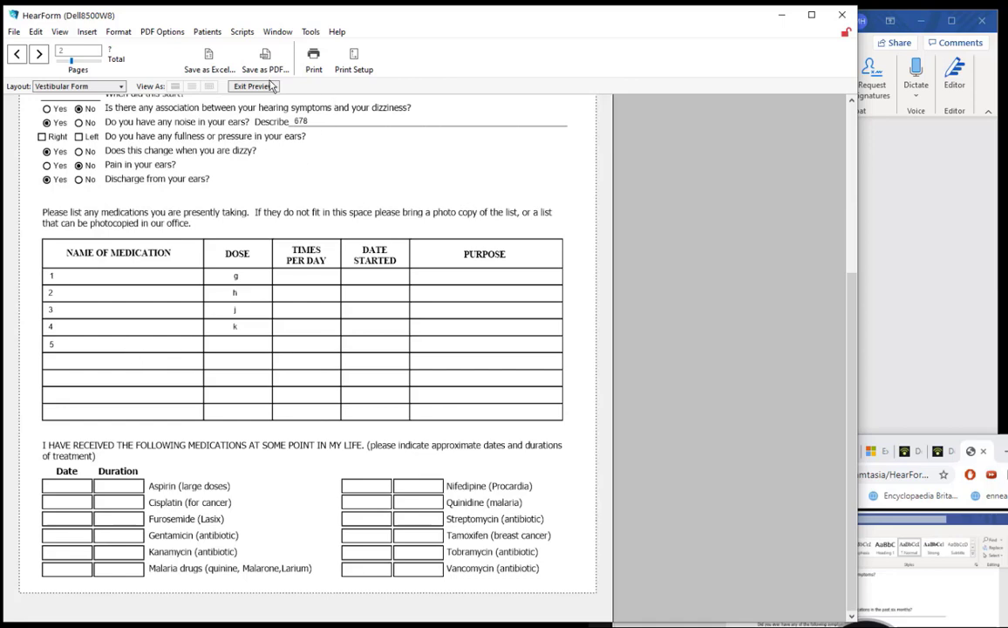
click(243, 84)
click(132, 361)
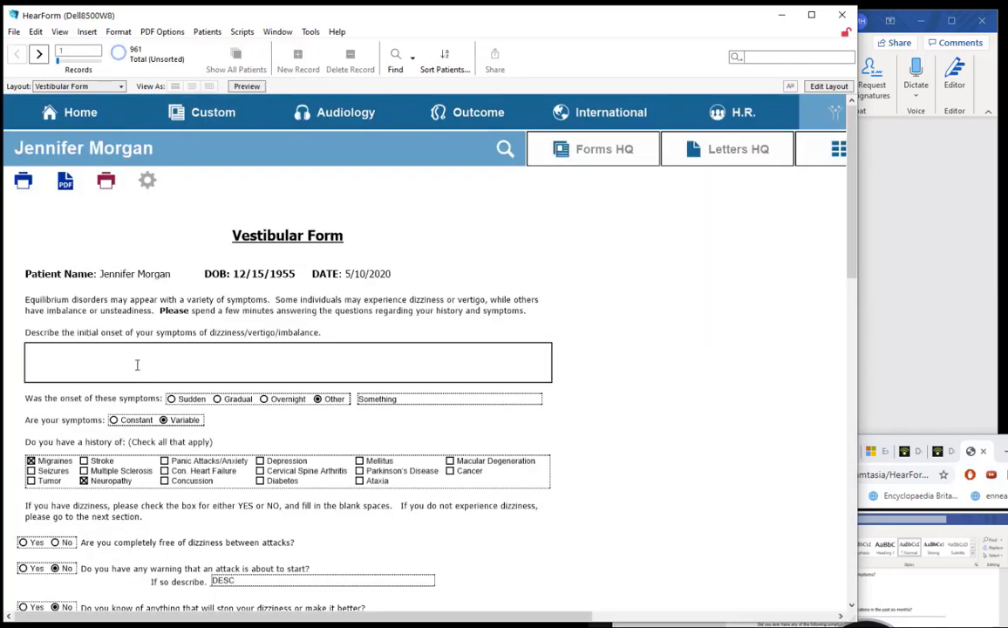
text(rturtrururu)
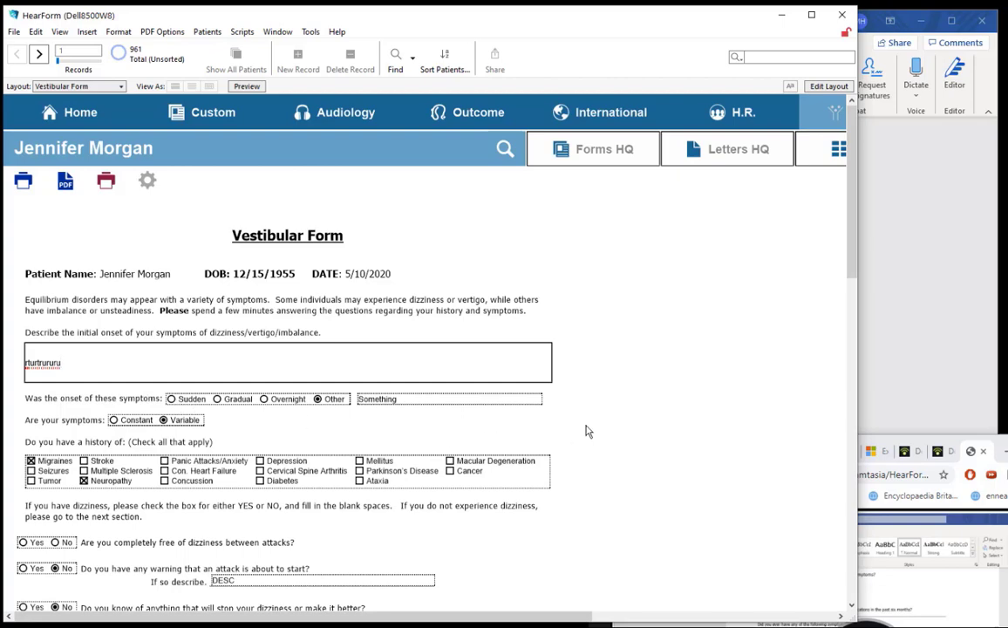